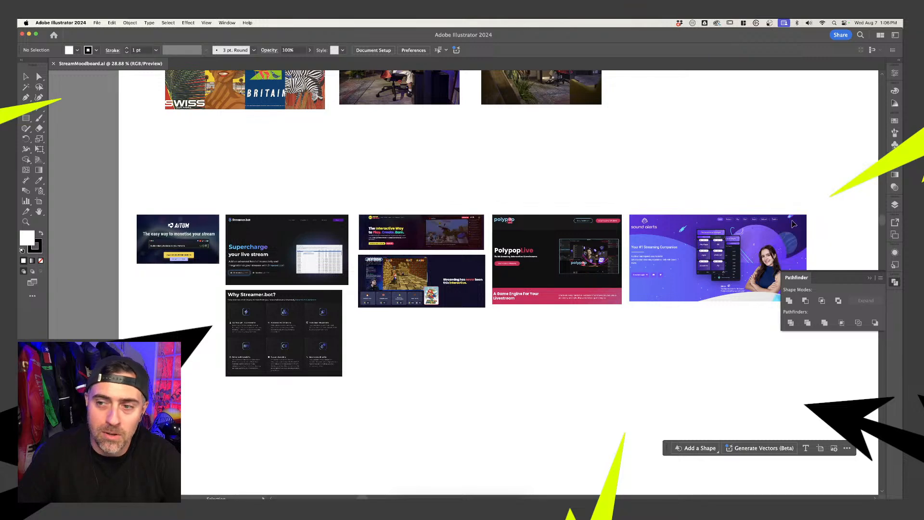
# - Close the floating Pathfinder panel and frame the row of streaming-tool website screenshots on the moodboard
pyautogui.click(870, 279)
pyautogui.scroll(-2, 638, 197)
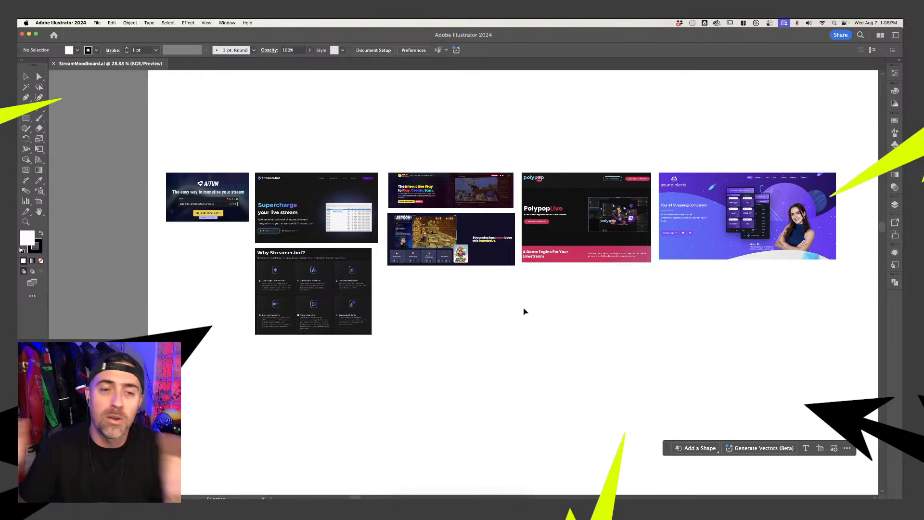
pyautogui.scroll(3, 524, 309)
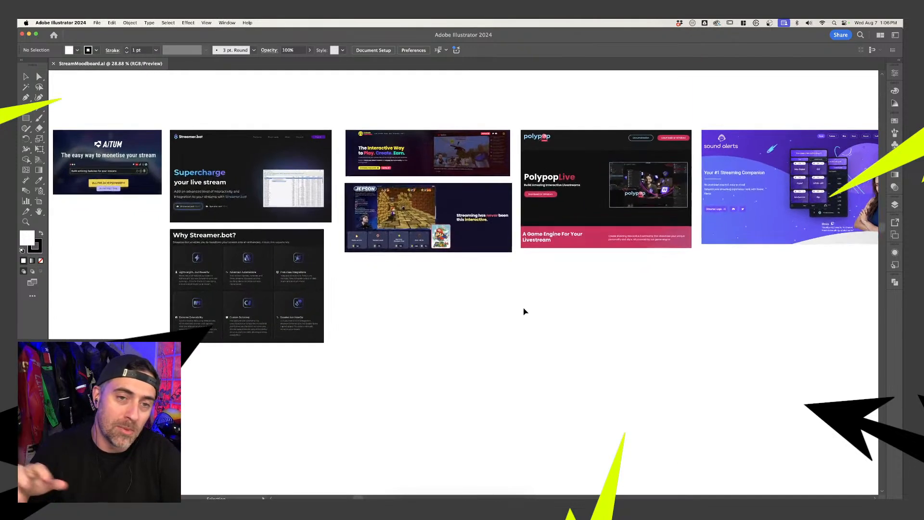
pyautogui.hscroll(-2, 524, 308)
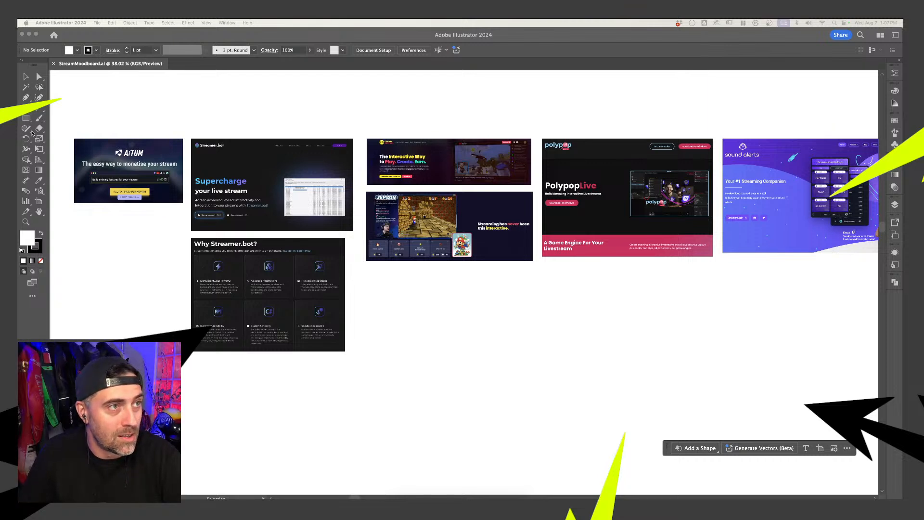
pyautogui.click(440, 331)
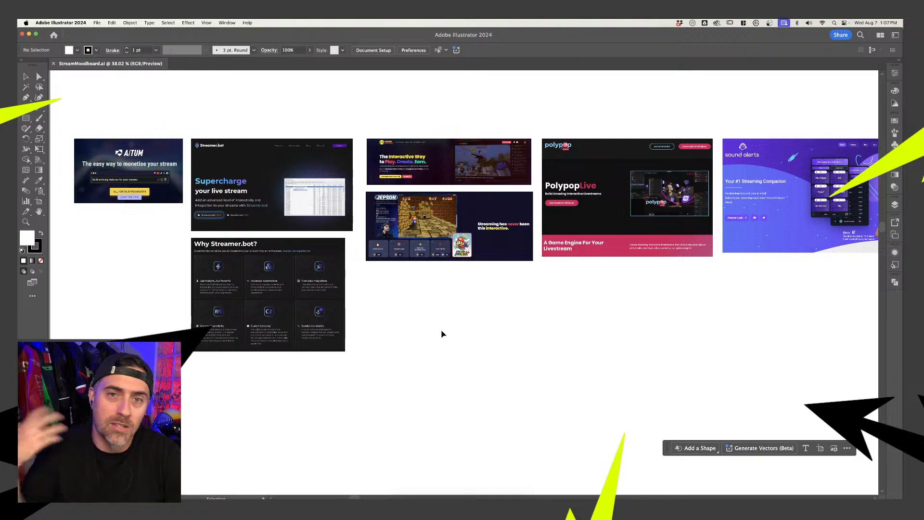
# - Examine the Aitum and Streamer.bot website screenshots up close, including the "Why Streamer.bot?" feature grid
pyautogui.scroll(4, 442, 334)
pyautogui.hscroll(-5, 441, 333)
pyautogui.scroll(2, 441, 332)
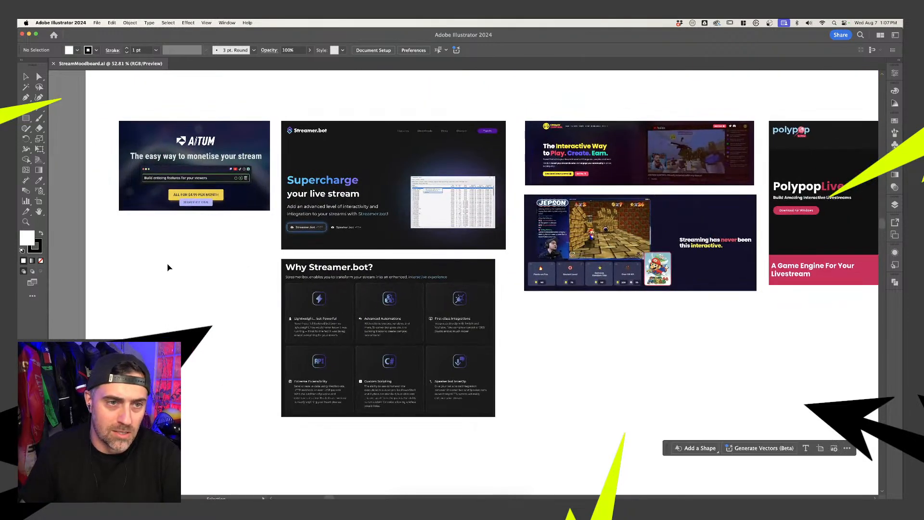
pyautogui.scroll(1, 167, 267)
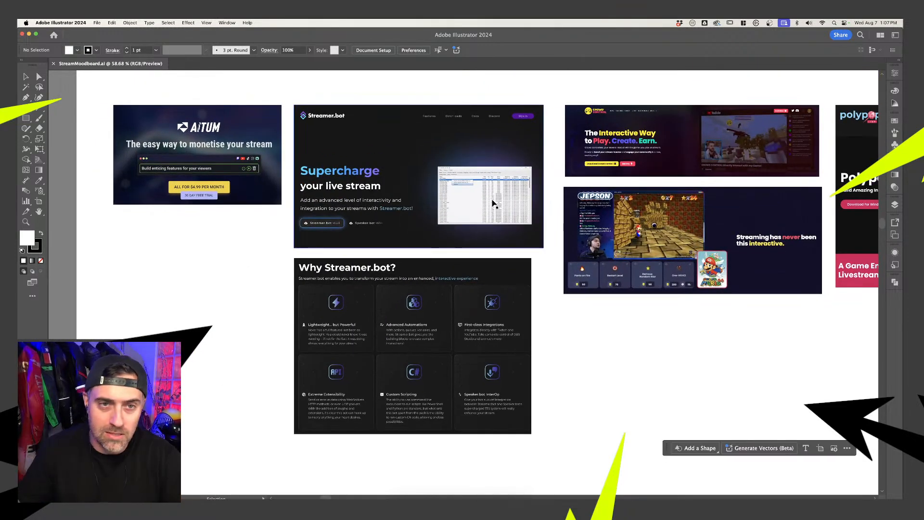
pyautogui.scroll(6, 493, 203)
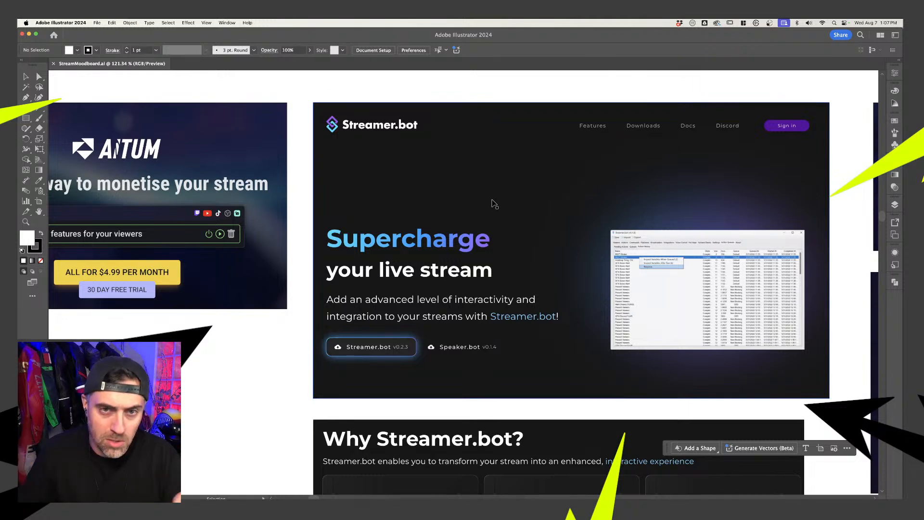
pyautogui.scroll(-2, 492, 205)
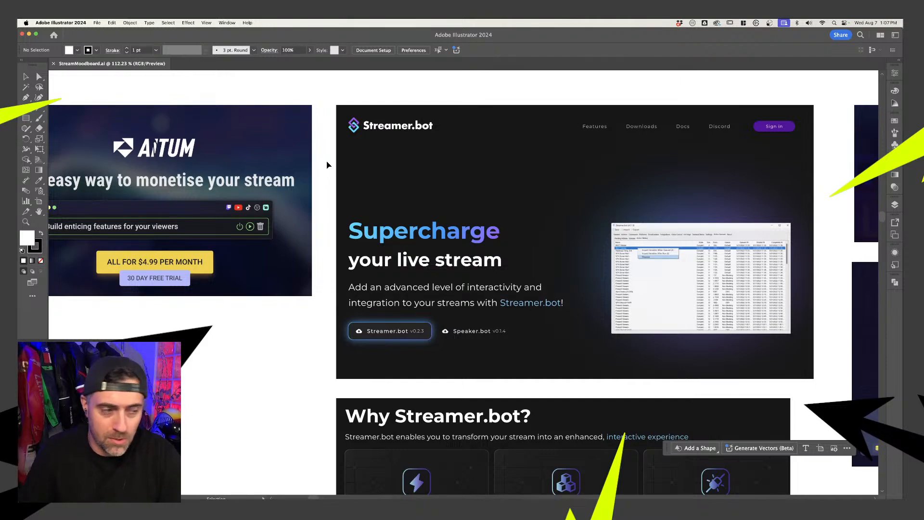
pyautogui.scroll(-4, 328, 166)
pyautogui.moveTo(659, 197); pyautogui.dragTo(403, 193)
pyautogui.moveTo(547, 276); pyautogui.dragTo(548, 182)
pyautogui.moveTo(466, 276); pyautogui.dragTo(510, 219)
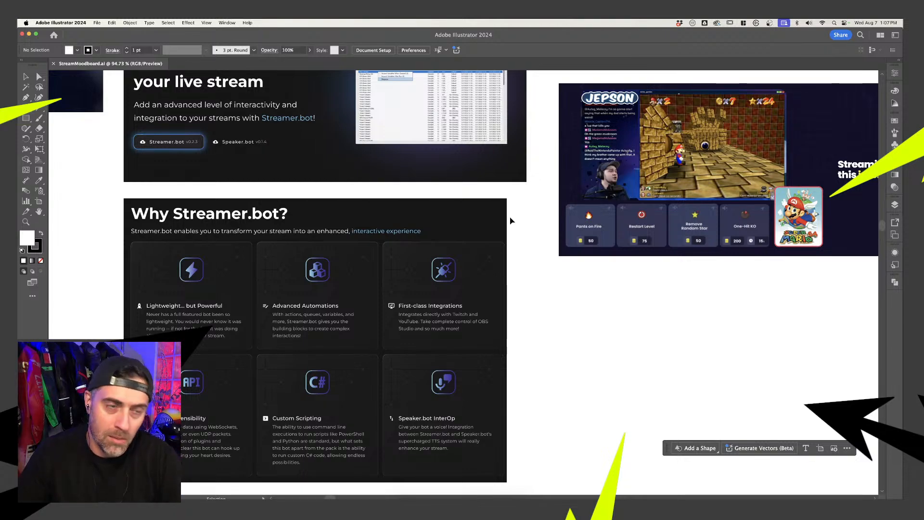
# - Examine the Crowd Control and Polypop Live screenshots, comparing their headlines and layouts and inspecting the Polypop logo up close
pyautogui.moveTo(607, 270); pyautogui.dragTo(397, 377)
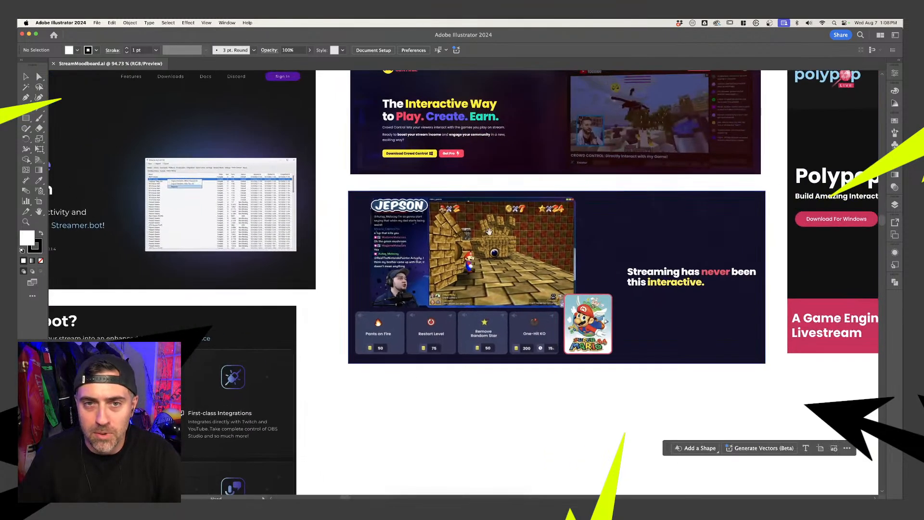
pyautogui.moveTo(496, 190); pyautogui.dragTo(363, 298)
pyautogui.moveTo(205, 238); pyautogui.dragTo(380, 270)
pyautogui.moveTo(681, 179); pyautogui.dragTo(350, 133)
pyautogui.moveTo(491, 150); pyautogui.dragTo(350, 134)
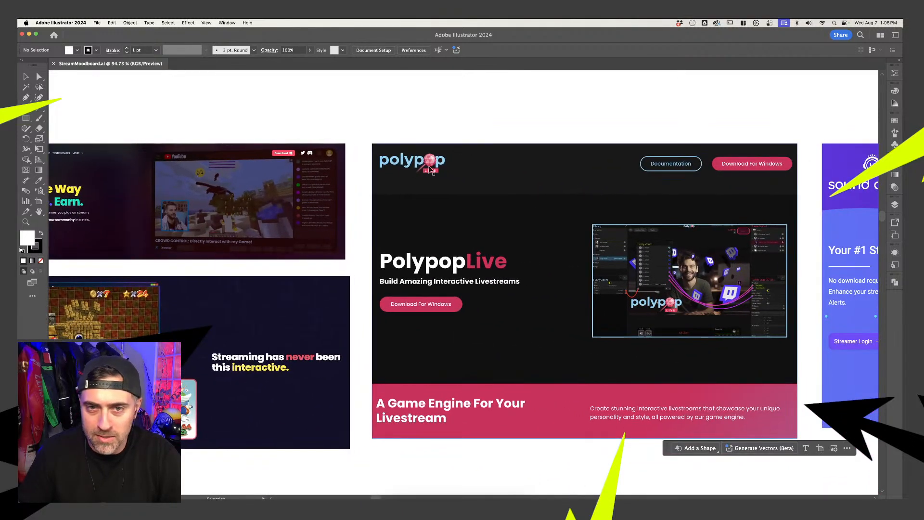
pyautogui.scroll(3, 433, 166)
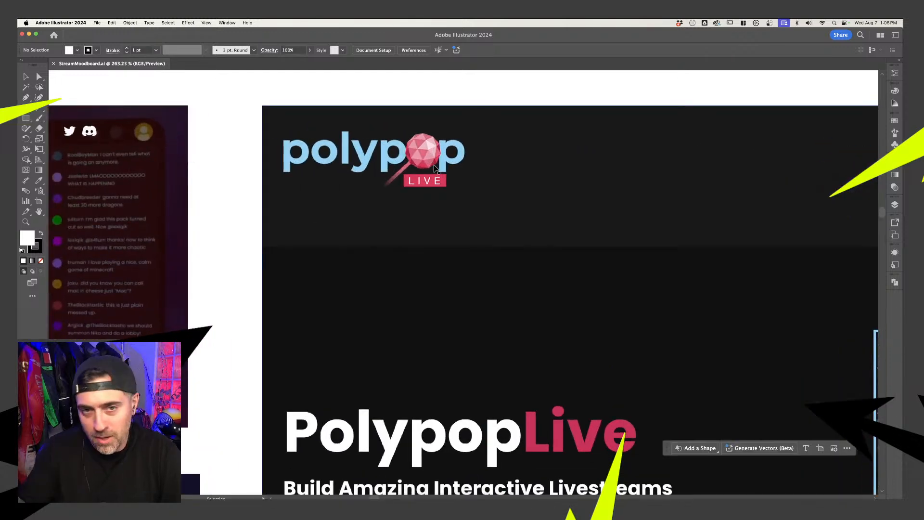
pyautogui.scroll(-1, 447, 169)
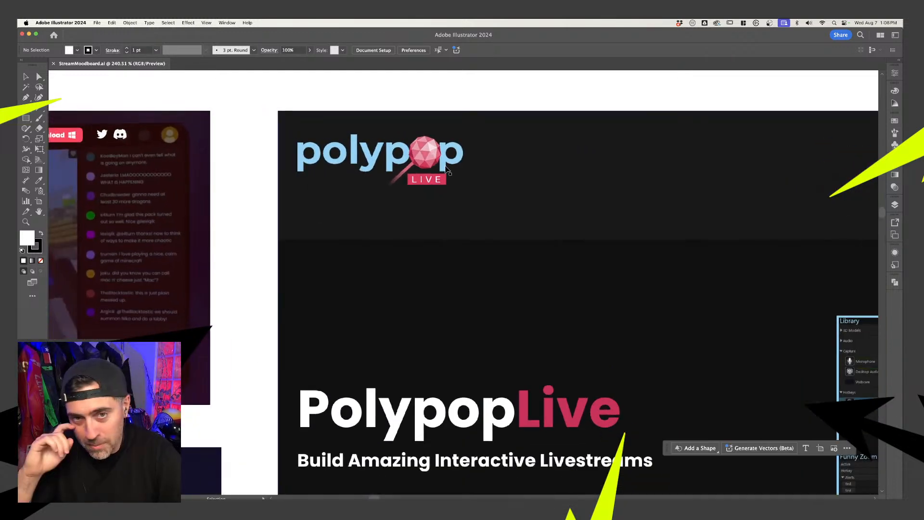
pyautogui.scroll(-2, 446, 170)
pyautogui.hscroll(2, 452, 170)
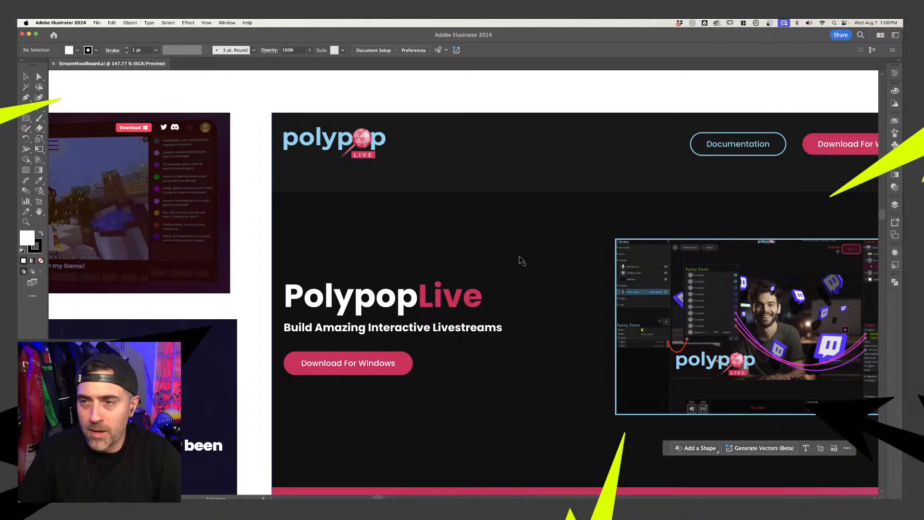
pyautogui.scroll(-1, 522, 261)
pyautogui.hscroll(-2, 194, 190)
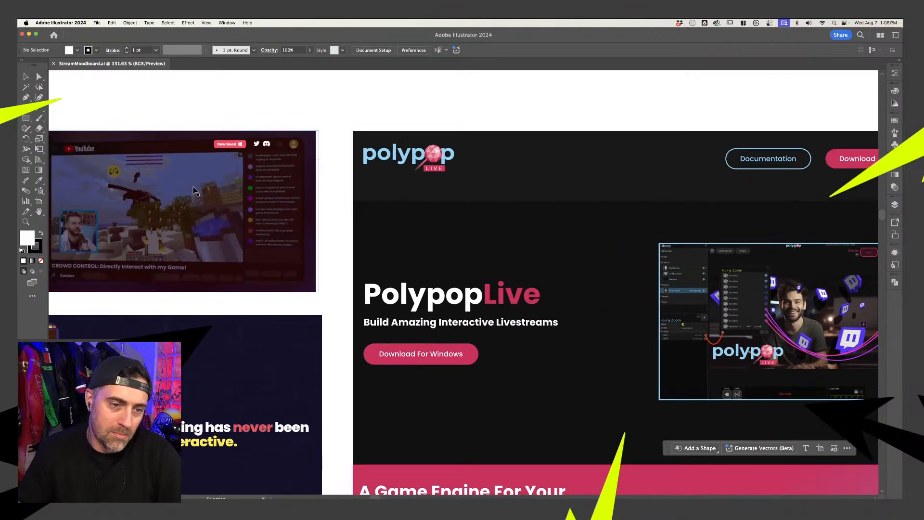
pyautogui.scroll(-1, 195, 191)
pyautogui.scroll(-2, 248, 204)
pyautogui.hscroll(-5, 248, 205)
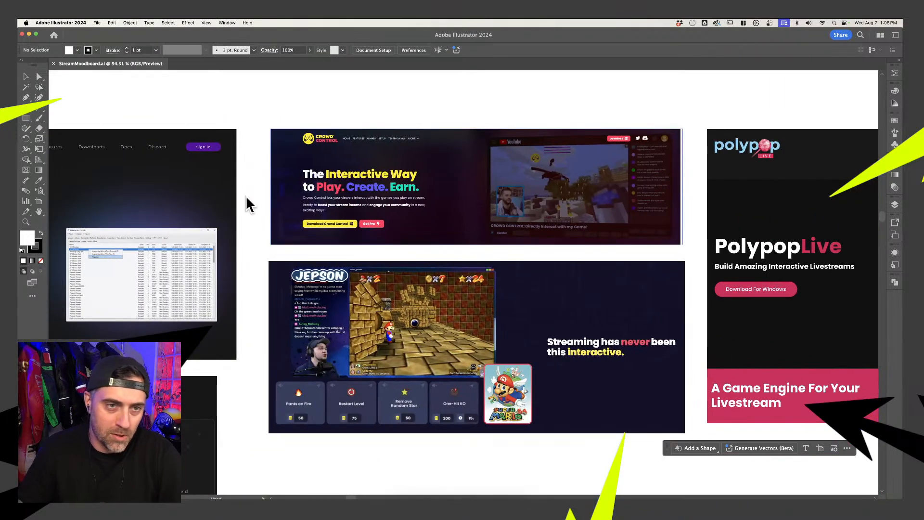
# - Examine the Sound Alerts website screenshot, and compare it with the Polypop and Crowd Control screenshots in the same row
pyautogui.hscroll(10, 739, 212)
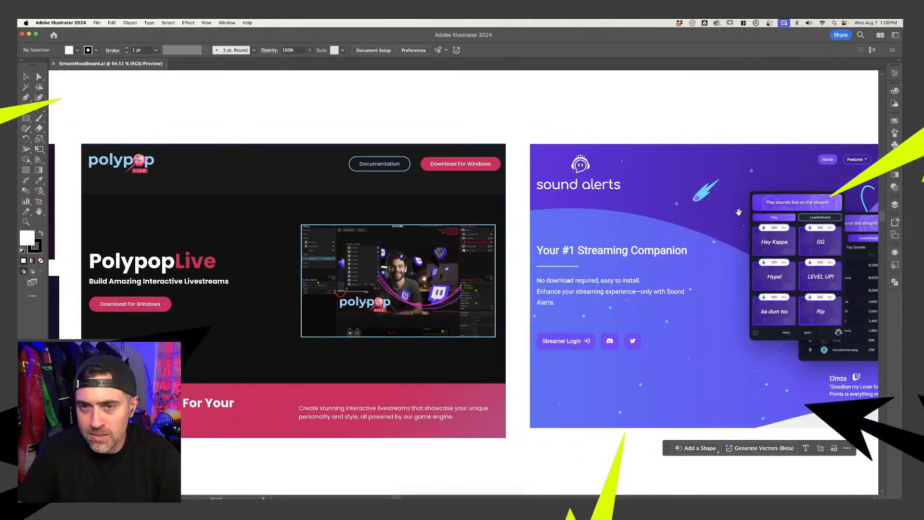
pyautogui.hscroll(6, 739, 212)
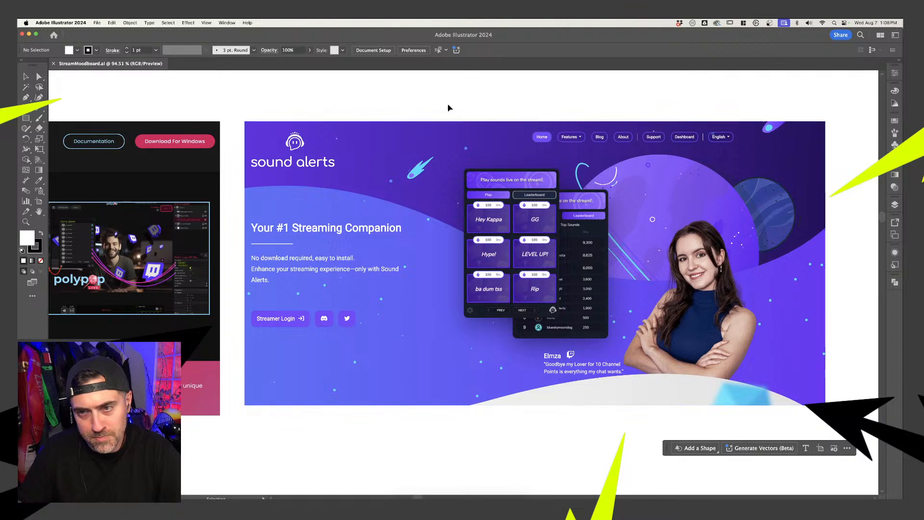
pyautogui.moveTo(480, 105); pyautogui.dragTo(272, 101)
pyautogui.moveTo(618, 102); pyautogui.dragTo(329, 103)
pyautogui.scroll(-3, 359, 108)
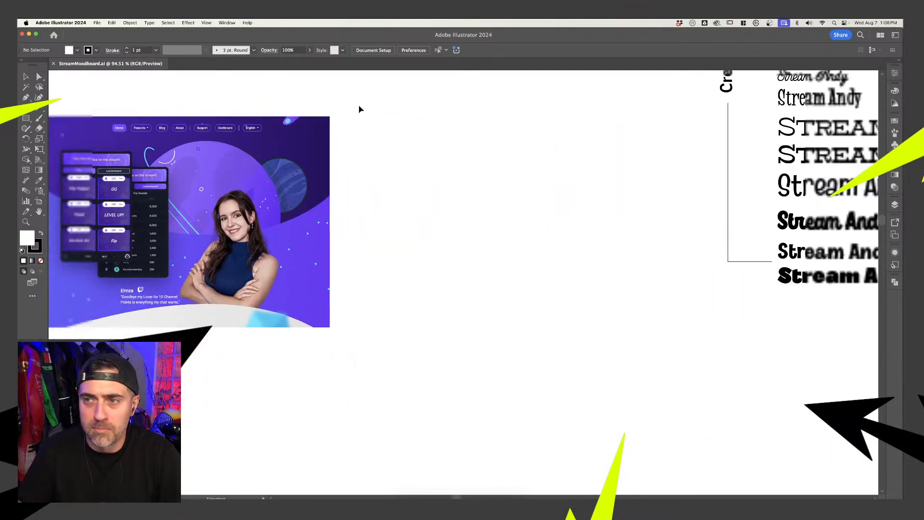
pyautogui.moveTo(206, 113); pyautogui.dragTo(548, 150)
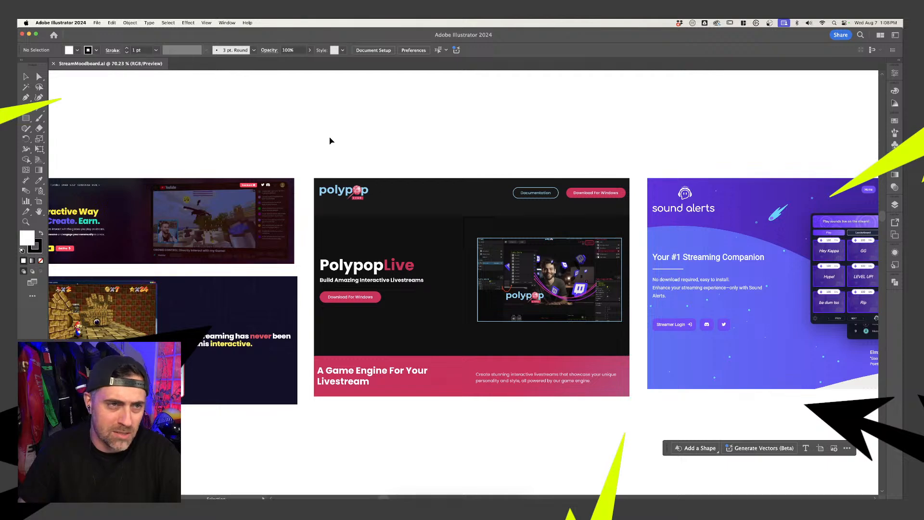
pyautogui.moveTo(284, 136); pyautogui.dragTo(410, 140)
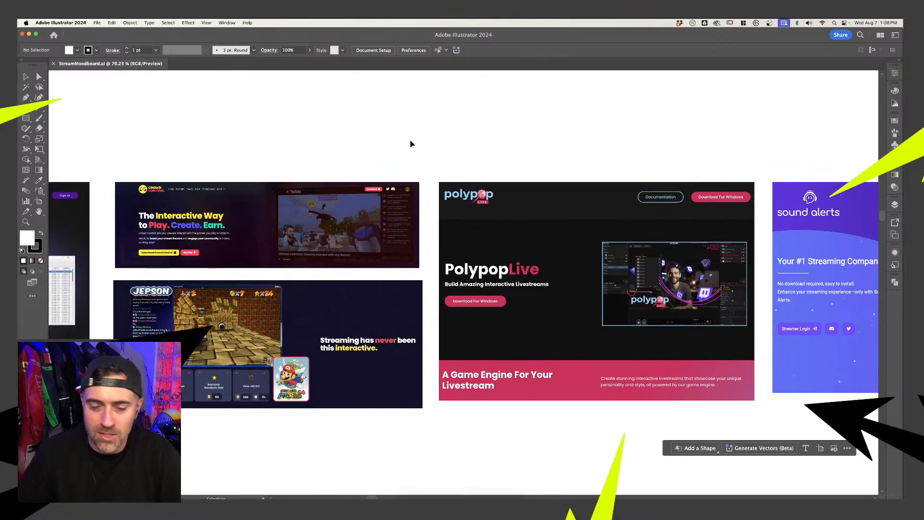
pyautogui.moveTo(410, 140); pyautogui.dragTo(557, 248)
# - Review the photo moodboard up to its first row, examining the Japanese street scenes, the mid-century living room and the Future Proof graphic
pyautogui.scroll(-3, 535, 231)
pyautogui.moveTo(491, 254); pyautogui.dragTo(736, 511)
pyautogui.scroll(-3, 626, 200)
pyautogui.moveTo(635, 206); pyautogui.dragTo(483, 348)
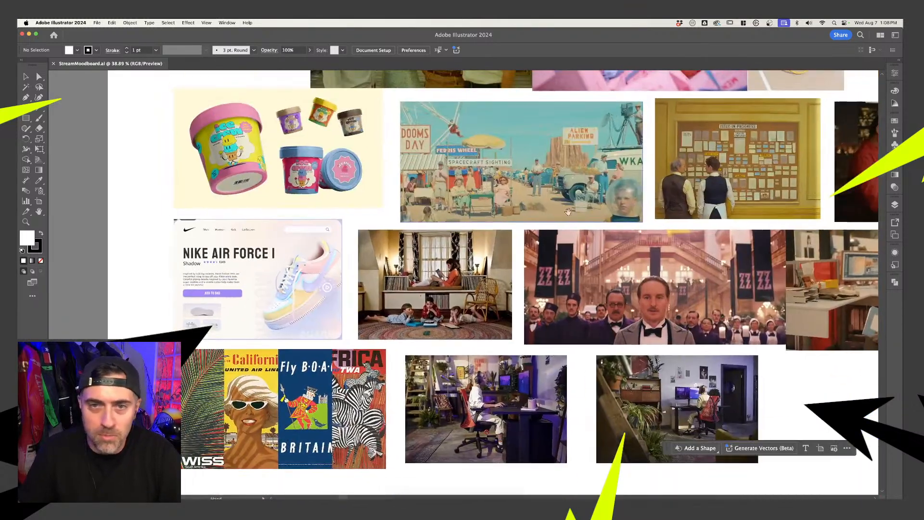
pyautogui.moveTo(580, 96); pyautogui.dragTo(533, 357)
pyautogui.moveTo(658, 113); pyautogui.dragTo(617, 325)
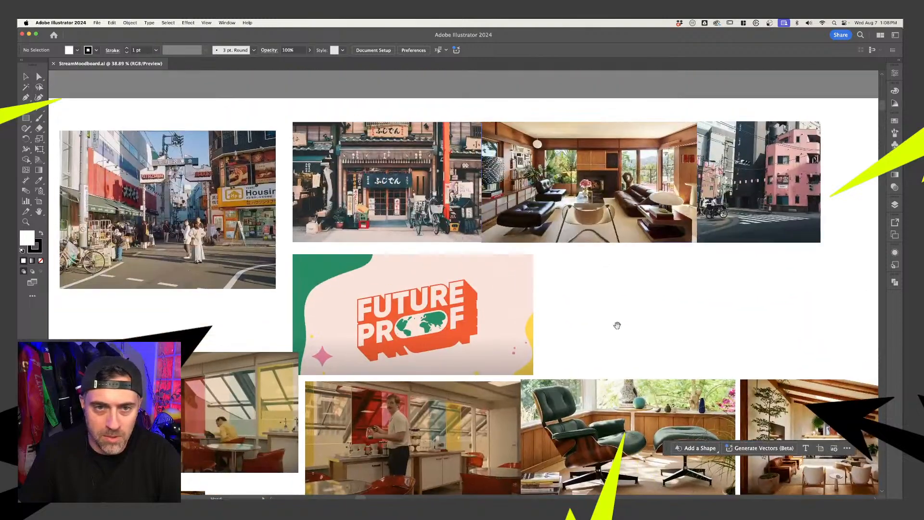
pyautogui.moveTo(555, 170); pyautogui.dragTo(576, 176)
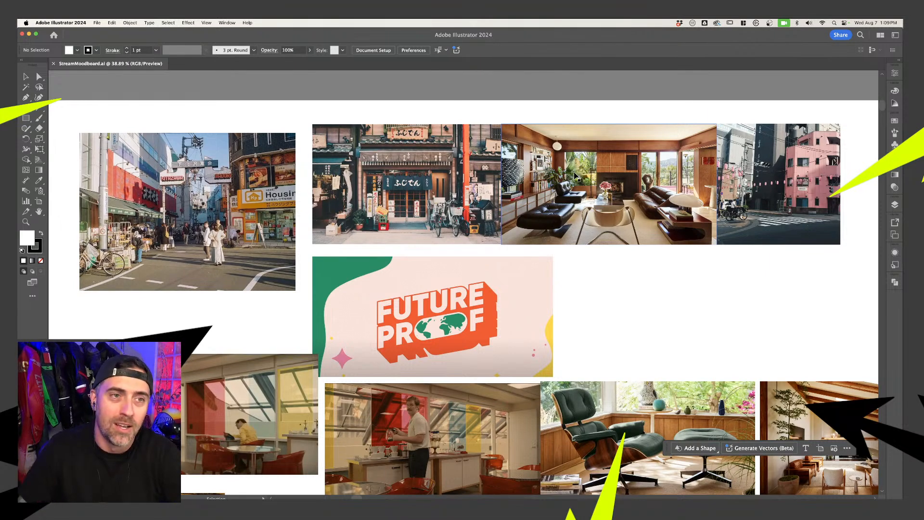
pyautogui.scroll(-2, 650, 246)
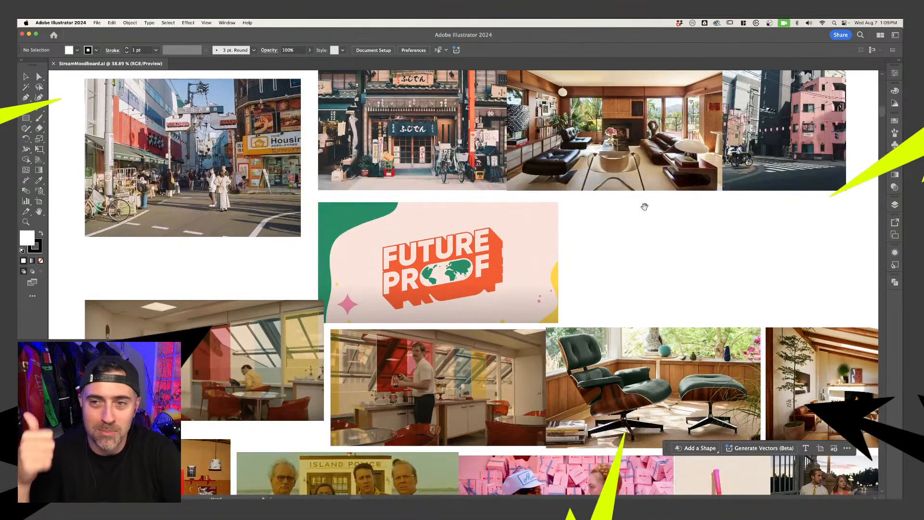
pyautogui.scroll(1, 646, 211)
pyautogui.scroll(3, 646, 210)
pyautogui.scroll(-2, 646, 211)
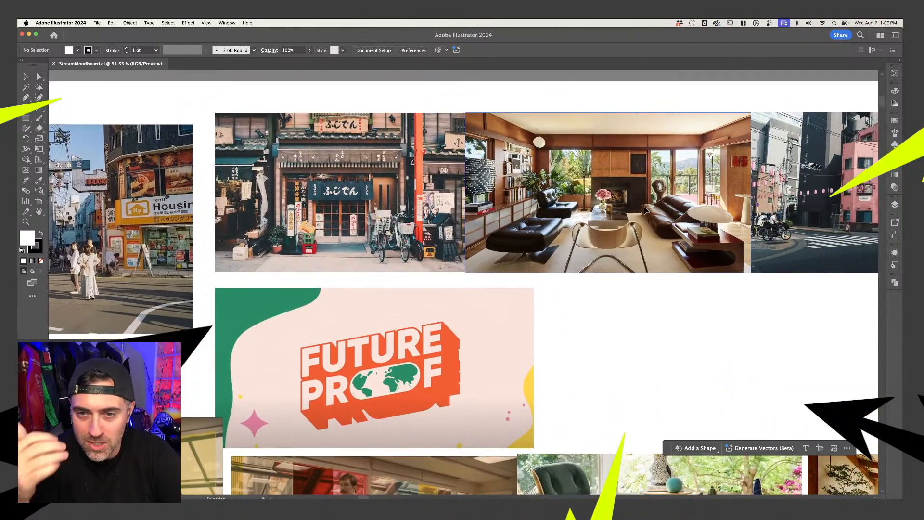
pyautogui.moveTo(658, 233); pyautogui.dragTo(491, 267)
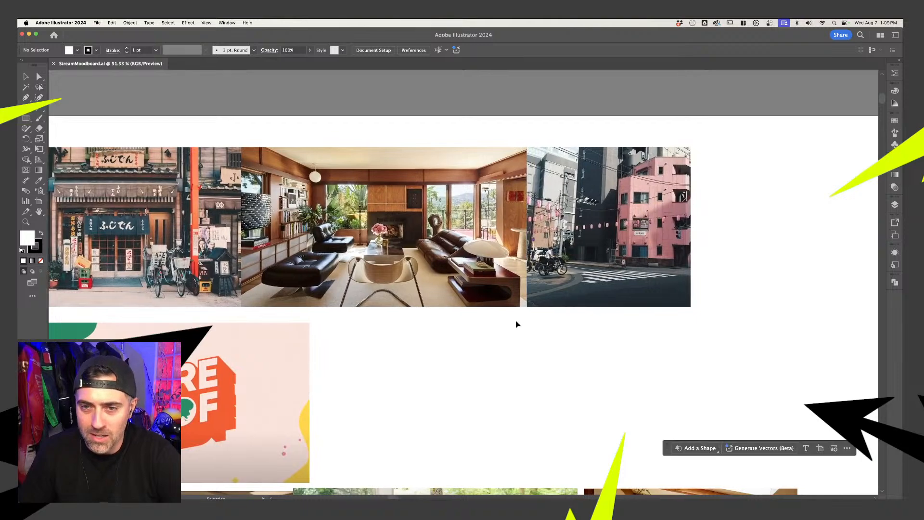
pyautogui.moveTo(402, 328); pyautogui.dragTo(557, 346)
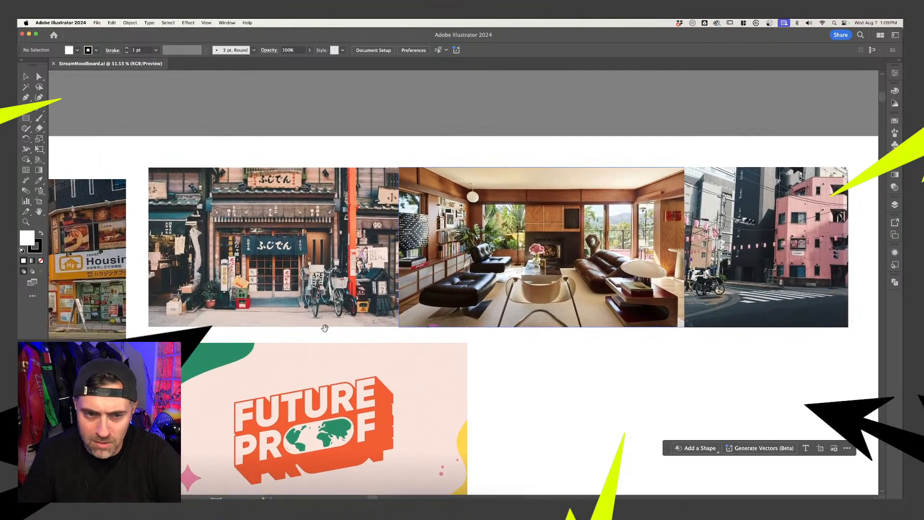
pyautogui.moveTo(325, 327); pyautogui.dragTo(677, 324)
# - Examine the office film stills with coloured window panels and the green leather lounge chair photo up close
pyautogui.scroll(-5, 505, 280)
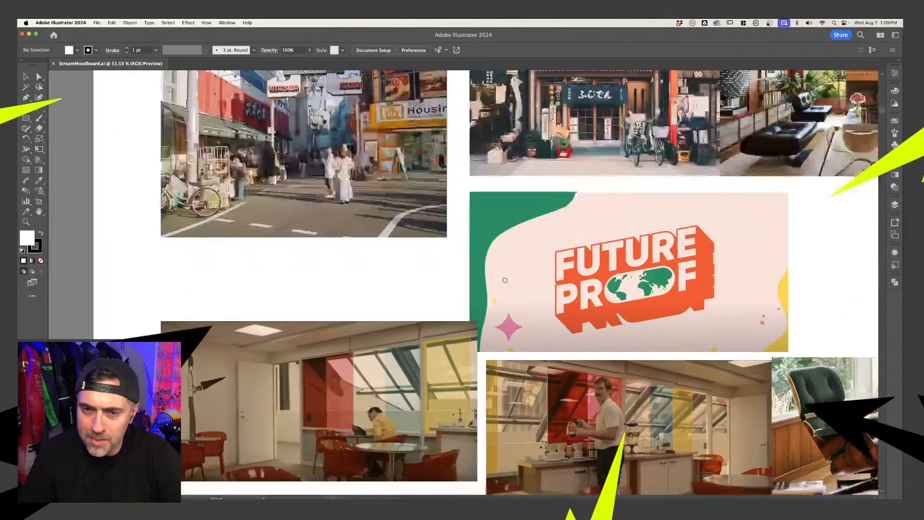
pyautogui.scroll(-6, 505, 280)
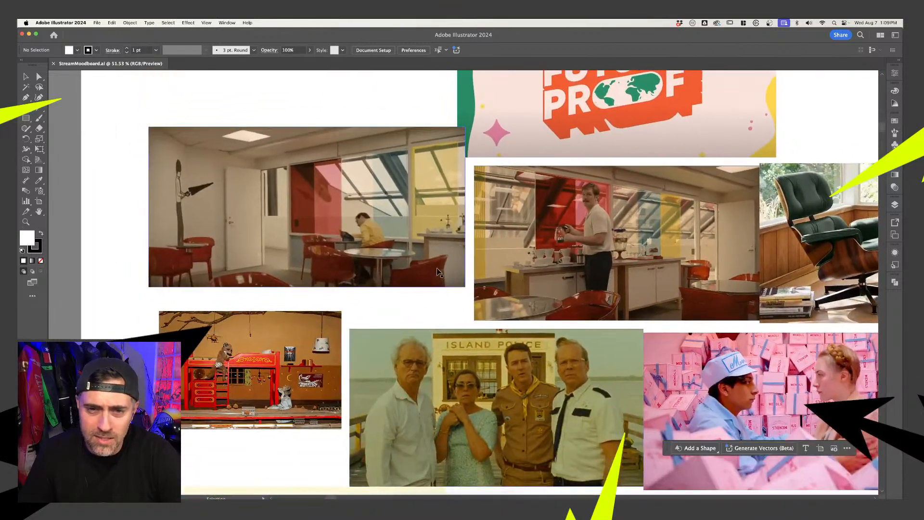
pyautogui.scroll(3, 438, 272)
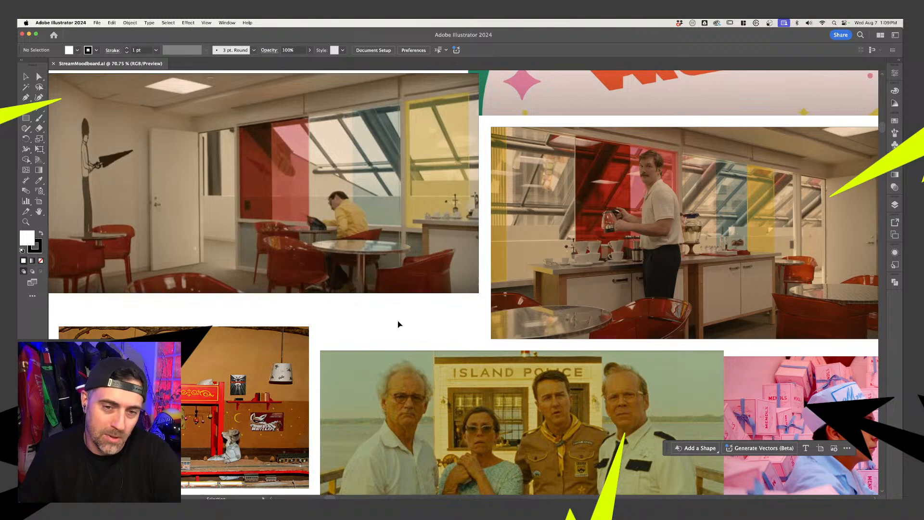
pyautogui.scroll(2, 399, 328)
pyautogui.hscroll(2, 399, 328)
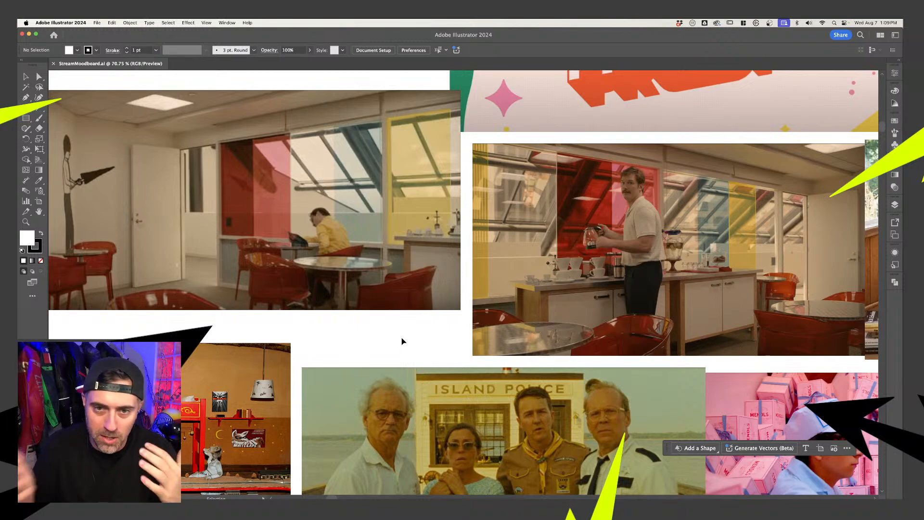
pyautogui.moveTo(474, 339); pyautogui.dragTo(295, 338)
pyautogui.moveTo(614, 322); pyautogui.dragTo(325, 318)
pyautogui.moveTo(622, 300); pyautogui.dragTo(530, 304)
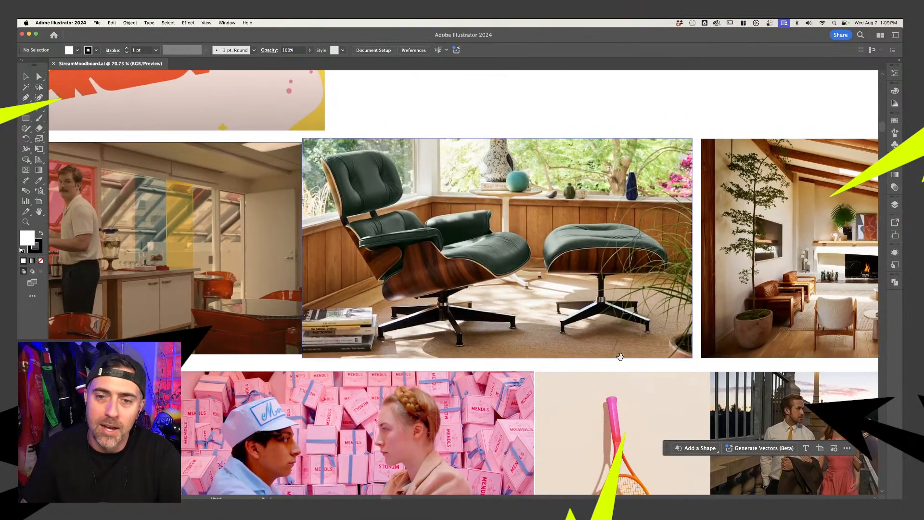
pyautogui.moveTo(620, 357); pyautogui.dragTo(560, 353)
pyautogui.scroll(5, 492, 262)
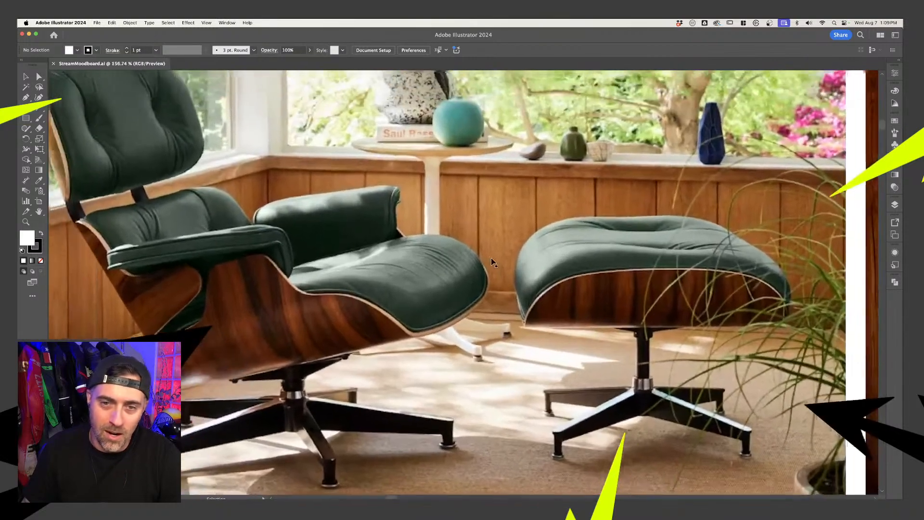
pyautogui.scroll(-2, 492, 263)
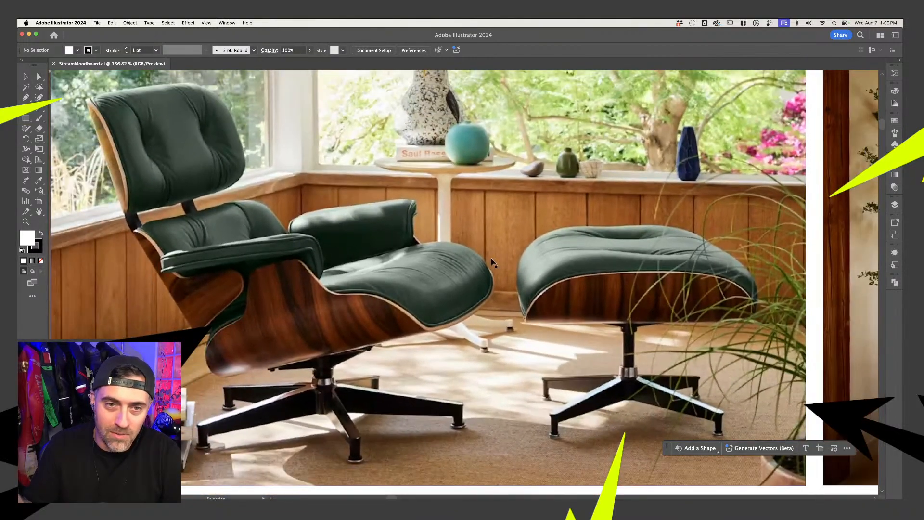
# - Compare the green lounge chair photo with the neighbouring beamed living room, examining its fireplace, artwork, plants and furniture up close
pyautogui.moveTo(439, 265); pyautogui.dragTo(520, 273)
pyautogui.scroll(-1, 583, 289)
pyautogui.scroll(-2, 549, 281)
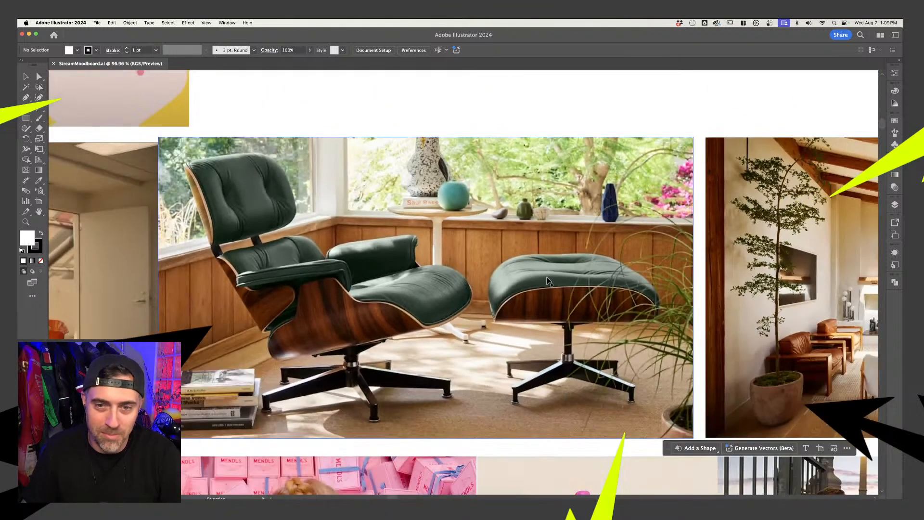
pyautogui.scroll(-1, 547, 281)
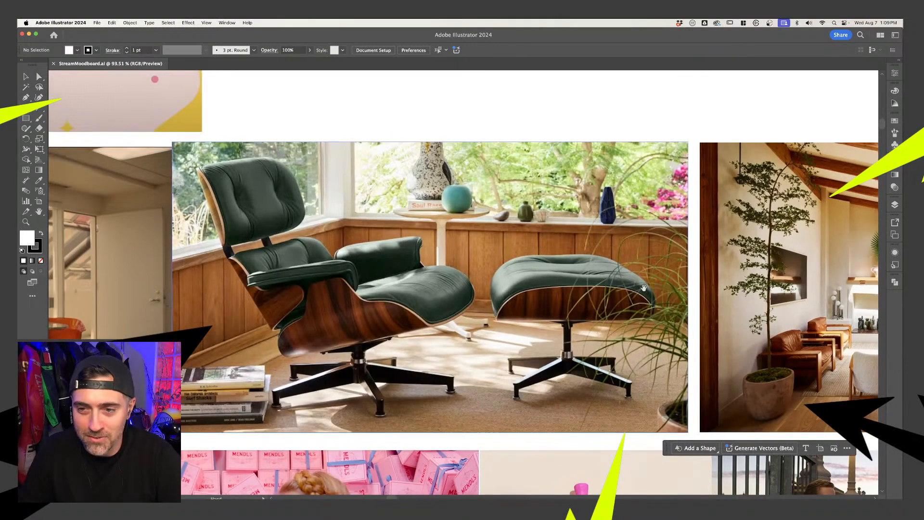
pyautogui.moveTo(692, 289); pyautogui.dragTo(265, 284)
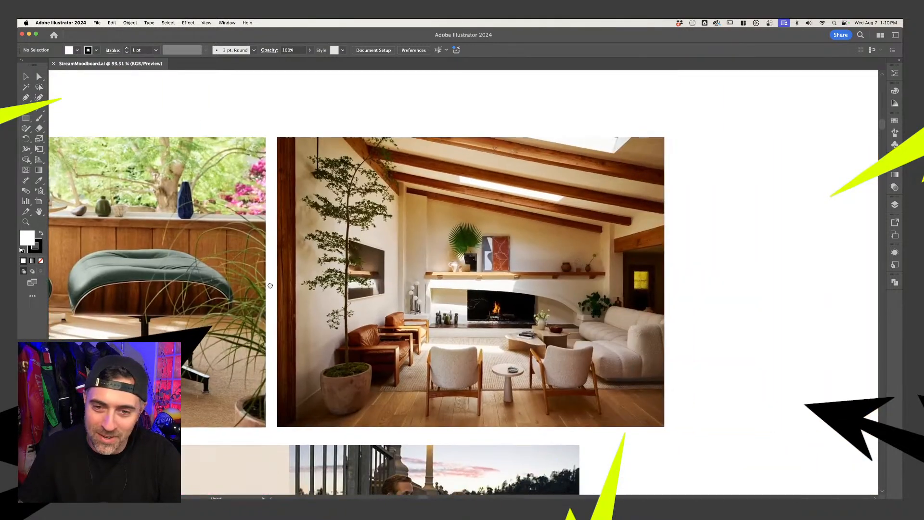
pyautogui.scroll(2, 527, 351)
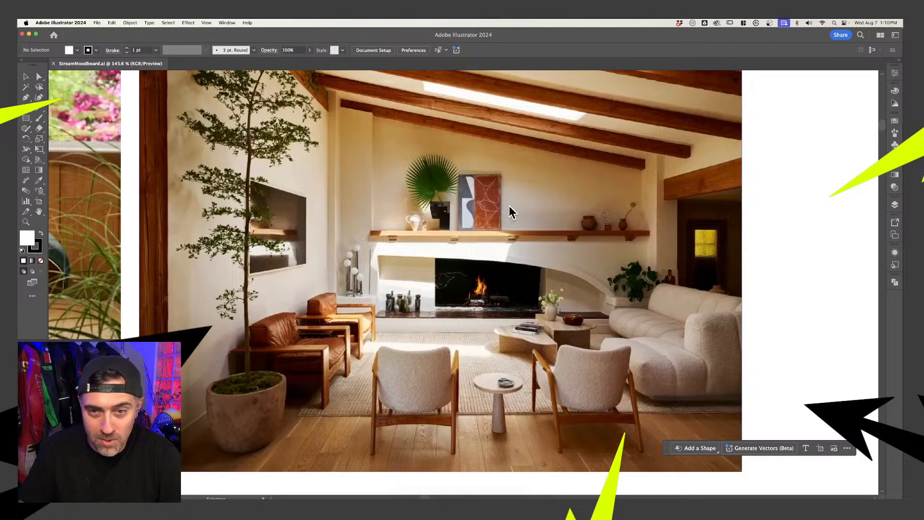
pyautogui.scroll(2, 485, 208)
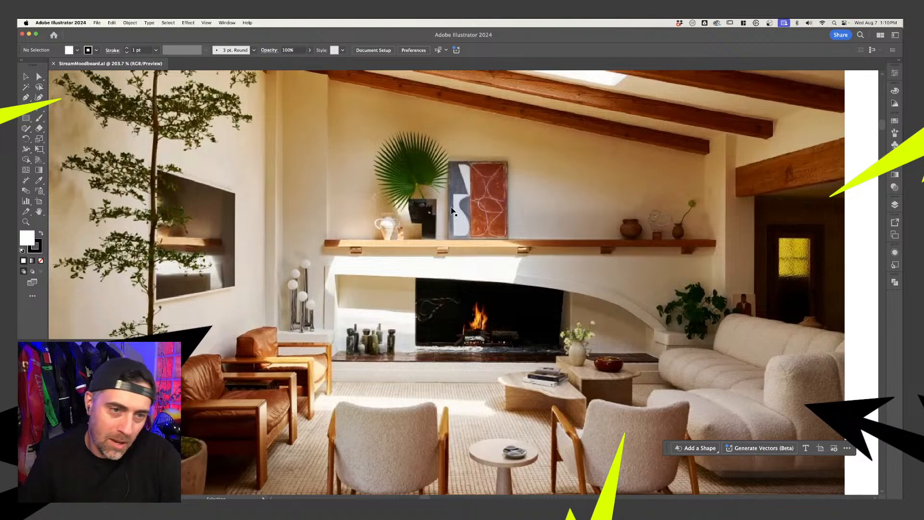
pyautogui.scroll(-2, 453, 211)
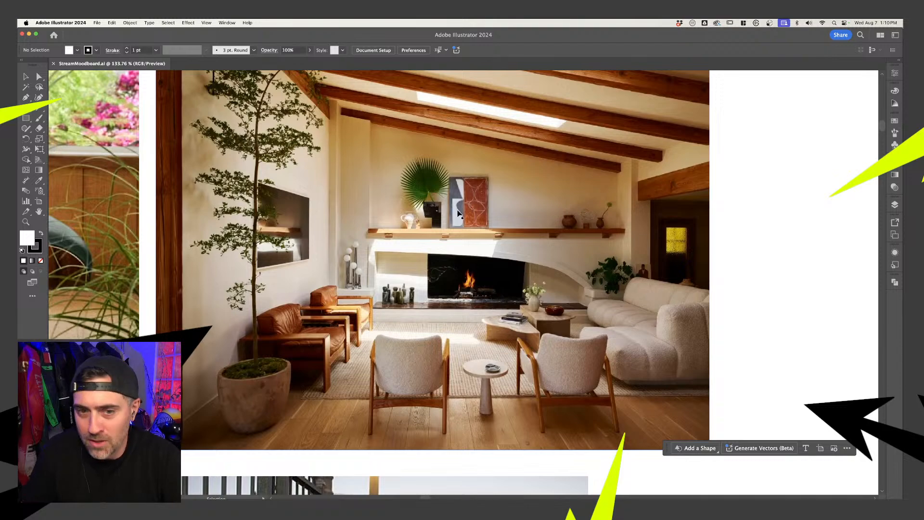
# - Review the row below the interior photos, looking at the pink Mendl's boxes still, the gradient tennis racket and the couple walking at dusk
pyautogui.moveTo(382, 285); pyautogui.dragTo(553, 141)
pyautogui.scroll(-2, 487, 261)
pyautogui.moveTo(410, 363); pyautogui.dragTo(536, 171)
pyautogui.moveTo(478, 330); pyautogui.dragTo(600, 336)
pyautogui.scroll(-2, 601, 340)
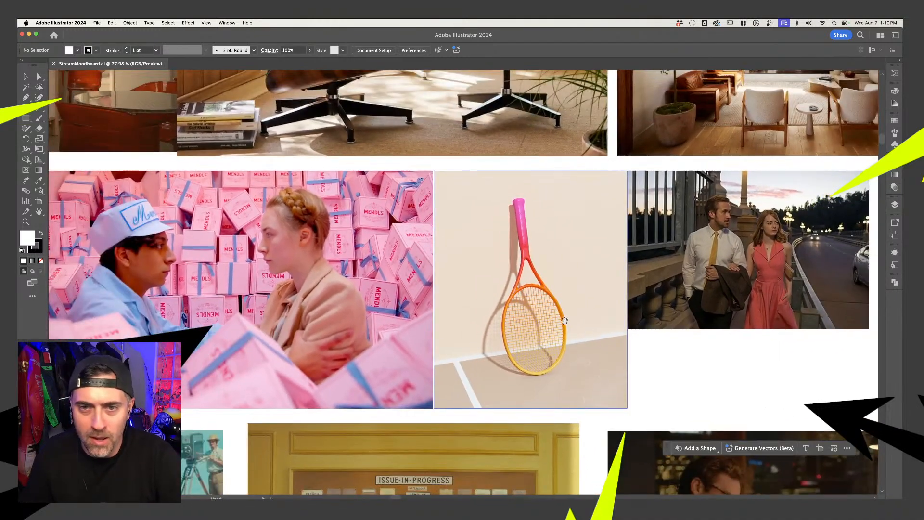
pyautogui.moveTo(485, 287); pyautogui.dragTo(656, 376)
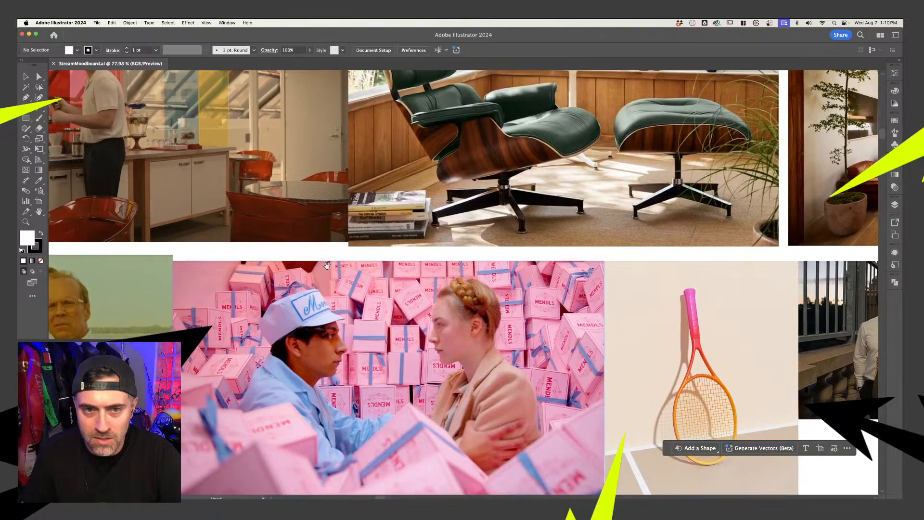
# - Examine the Island Police film still, and inspect the colours of the adjacent pink Mendl's boxes still up close
pyautogui.moveTo(214, 327); pyautogui.dragTo(542, 191)
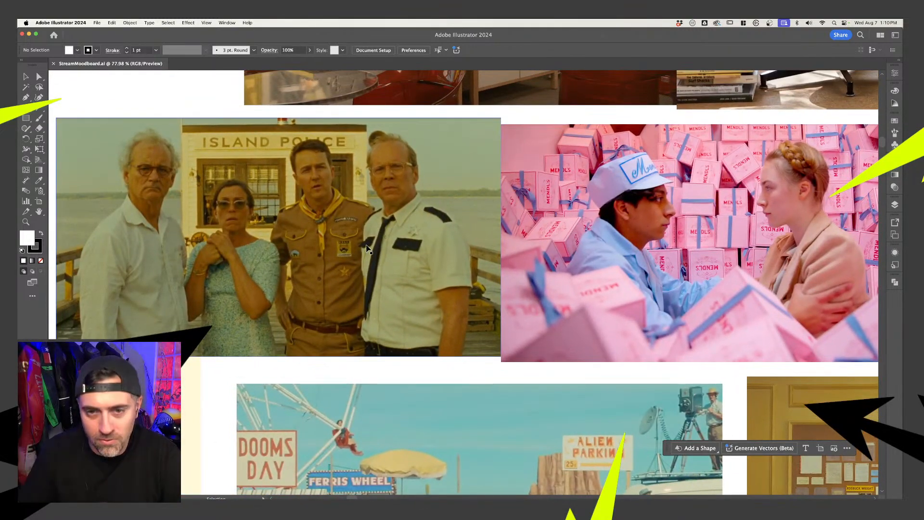
pyautogui.moveTo(641, 234); pyautogui.dragTo(452, 241)
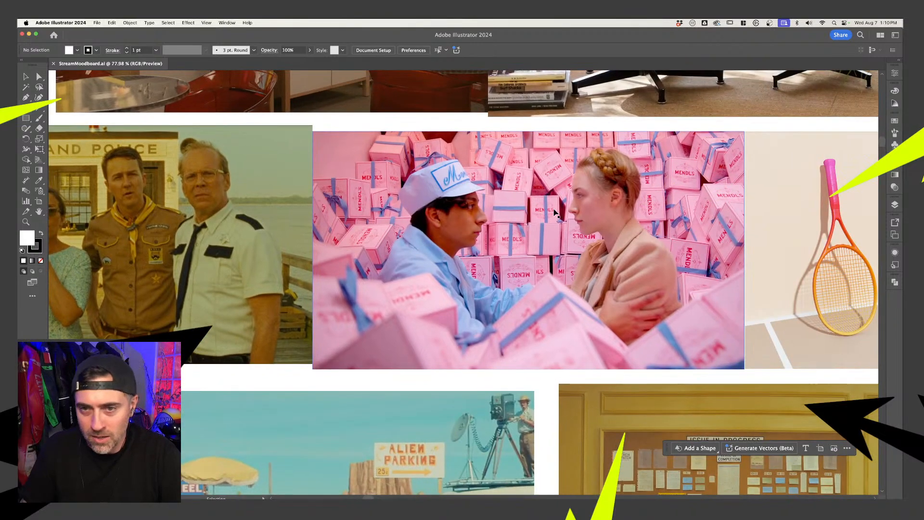
pyautogui.scroll(5, 555, 212)
pyautogui.scroll(-5, 484, 212)
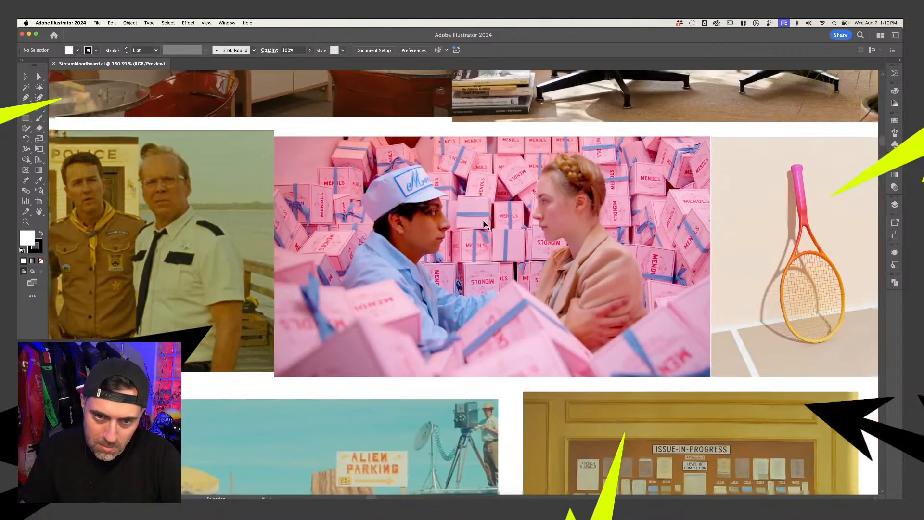
# - Review the Ice Crew ice cream packaging and the neighbouring desert film still with the Alien Parking and Spacecraft Sighting signs
pyautogui.moveTo(430, 338); pyautogui.dragTo(579, 207)
pyautogui.moveTo(557, 278); pyautogui.dragTo(585, 196)
pyautogui.moveTo(385, 304); pyautogui.dragTo(573, 285)
pyautogui.moveTo(315, 309); pyautogui.dragTo(476, 315)
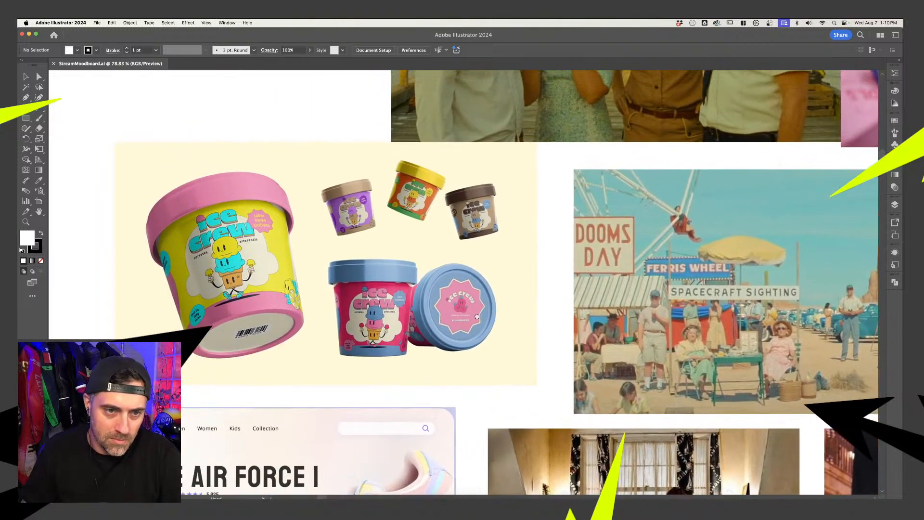
pyautogui.moveTo(543, 310); pyautogui.dragTo(266, 274)
pyautogui.moveTo(750, 347); pyautogui.dragTo(563, 304)
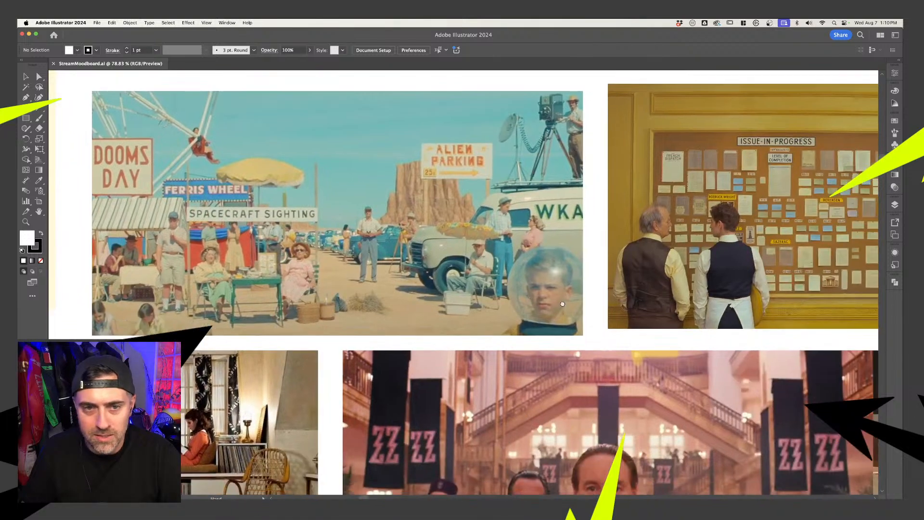
pyautogui.click(563, 305)
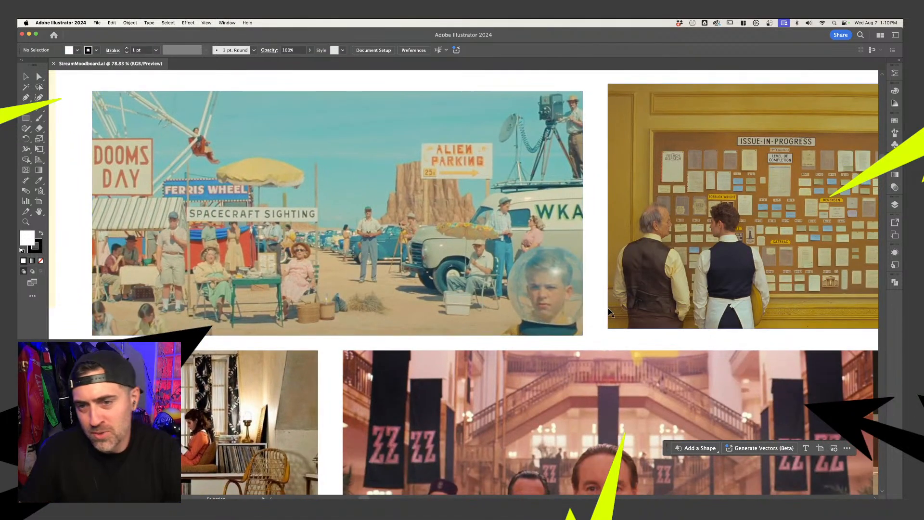
# - Examine the night-time desk still of the man in a red shirt, including the logo on the red computer screen
pyautogui.scroll(-3, 598, 311)
pyautogui.moveTo(643, 330); pyautogui.dragTo(400, 290)
pyautogui.scroll(5, 753, 288)
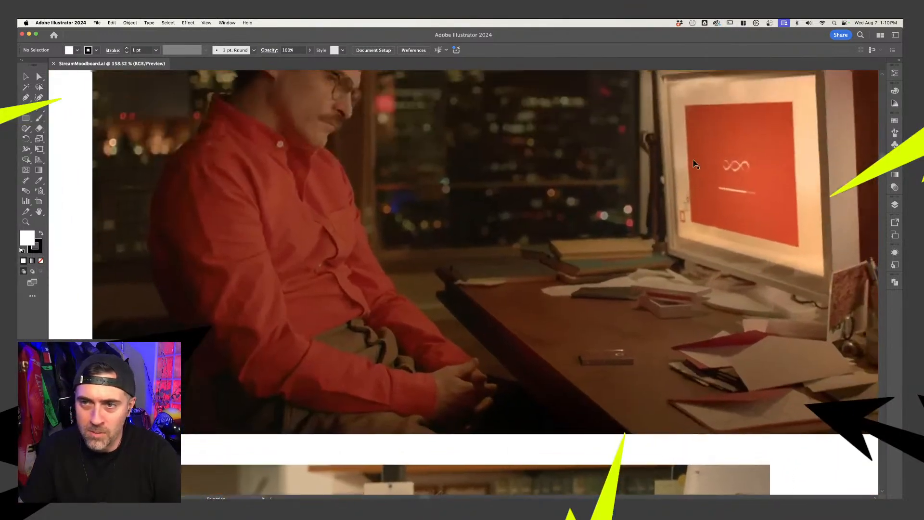
pyautogui.scroll(2, 747, 188)
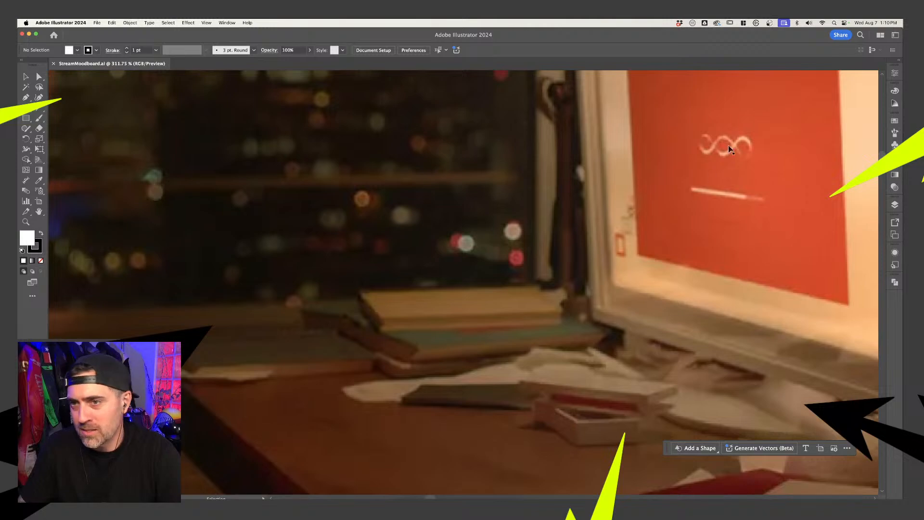
pyautogui.scroll(-4, 716, 194)
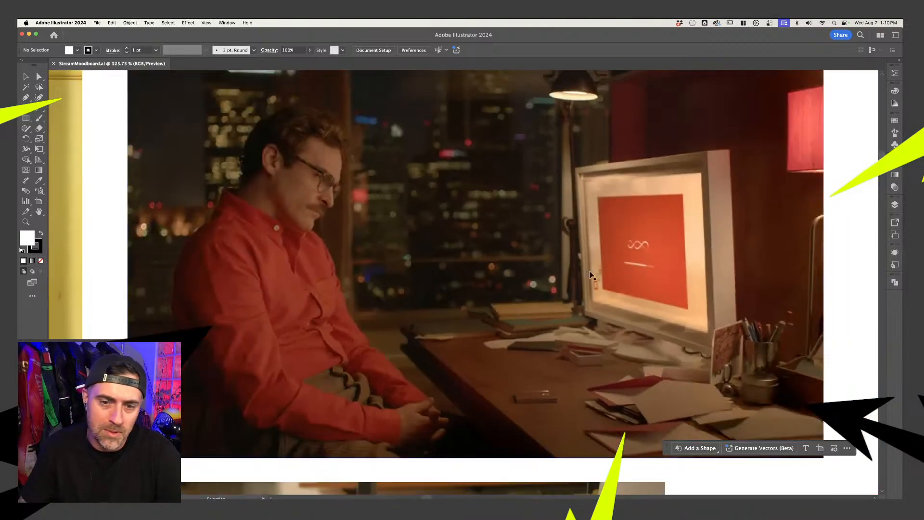
# - Examine the office still of the man in a white shirt seated on a green chair with a blue book
pyautogui.moveTo(394, 316); pyautogui.dragTo(539, 176)
pyautogui.scroll(-10, 539, 176)
pyautogui.hscroll(-3, 539, 176)
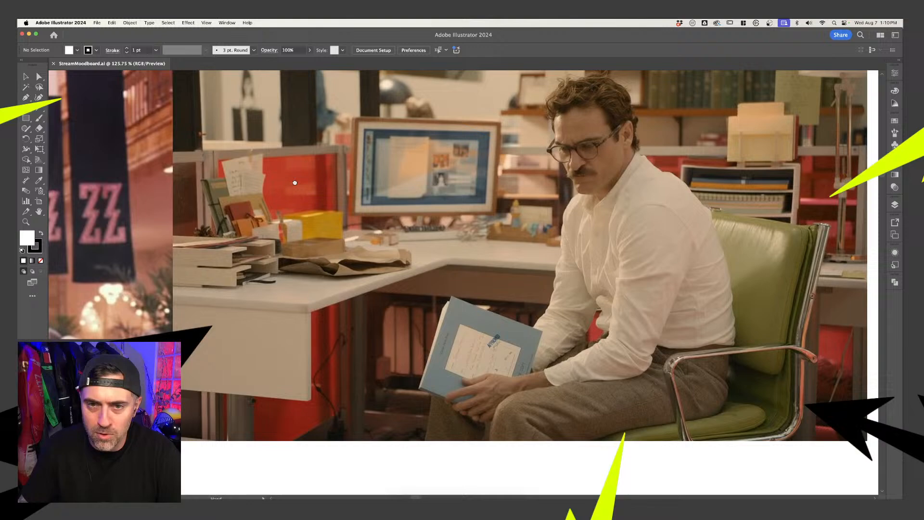
pyautogui.moveTo(294, 183); pyautogui.dragTo(278, 221)
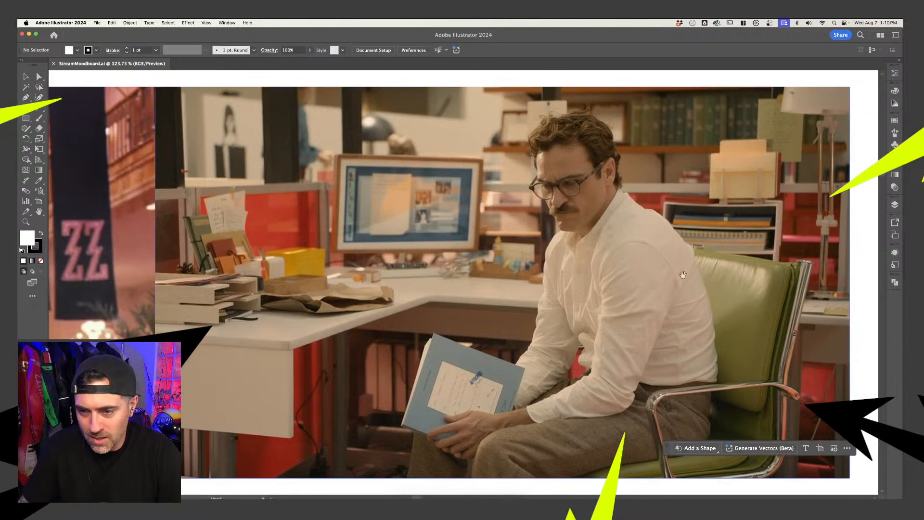
pyautogui.scroll(-1, 734, 325)
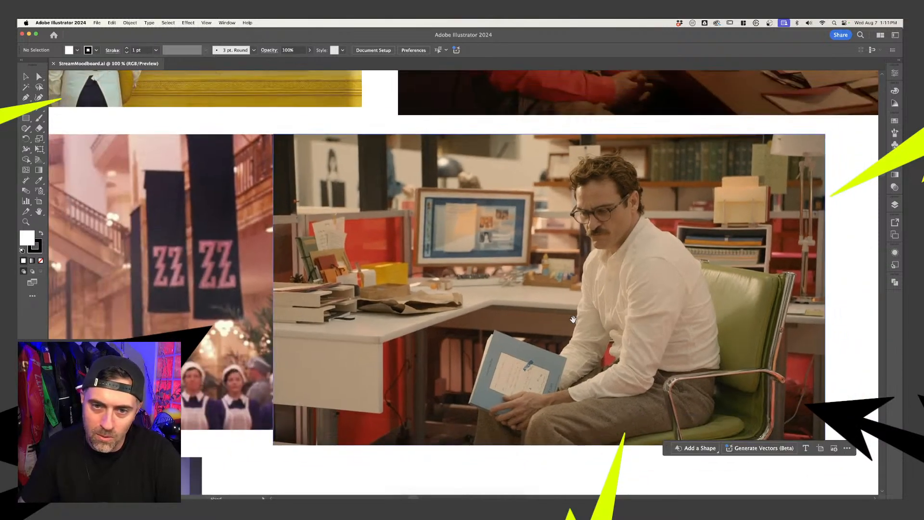
# - Review the ZZ banner lobby still, the window-seat reading room still and the vintage airline travel posters
pyautogui.hscroll(-3, 459, 317)
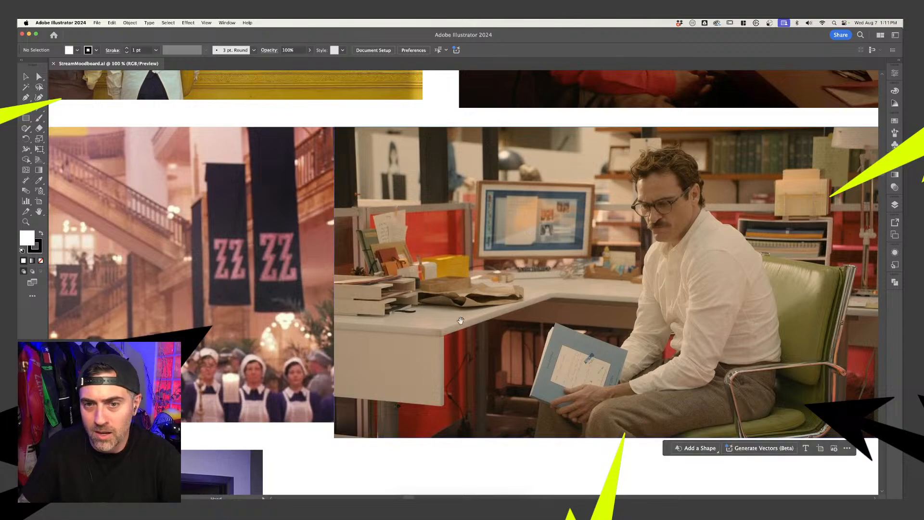
pyautogui.hscroll(-12, 460, 318)
pyautogui.scroll(-4, 460, 319)
pyautogui.hscroll(-20, 557, 272)
pyautogui.scroll(-8, 557, 272)
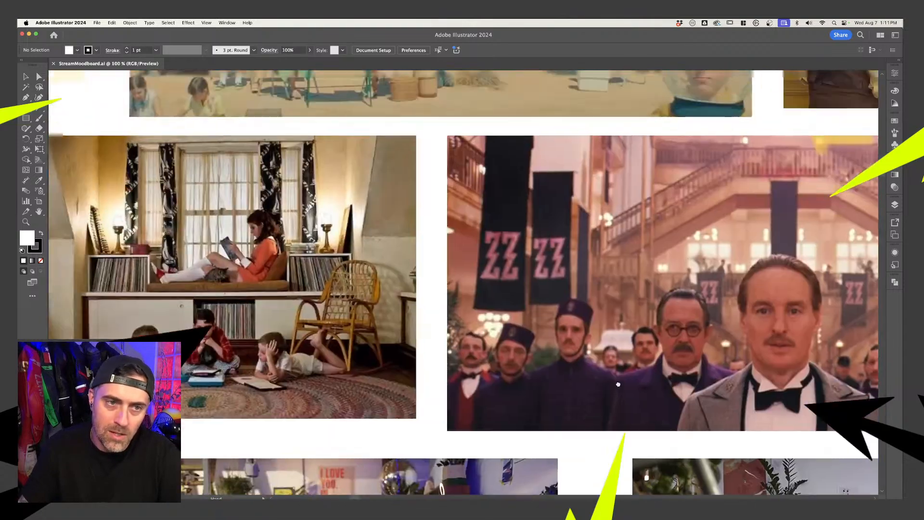
pyautogui.hscroll(-17, 586, 213)
pyautogui.scroll(-5, 586, 213)
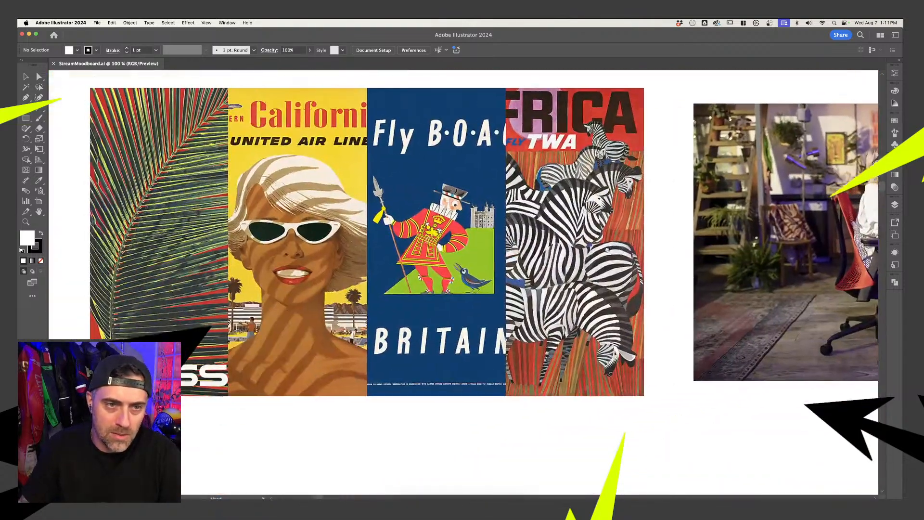
# - Examine the side-view photo of a streamer at a desk beside the travel posters, including the plants, monitors and purple lighting
pyautogui.scroll(-3, 634, 271)
pyautogui.hscroll(12, 641, 272)
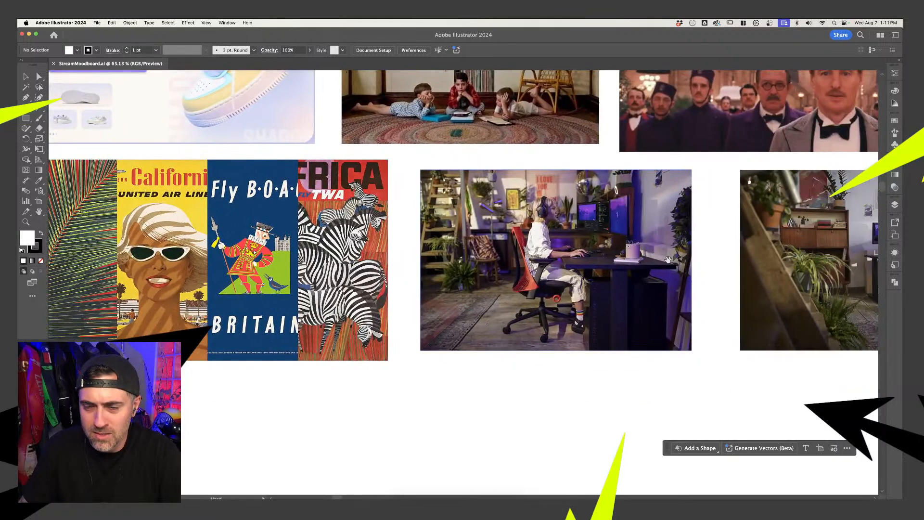
pyautogui.scroll(3, 674, 249)
pyautogui.scroll(2, 460, 280)
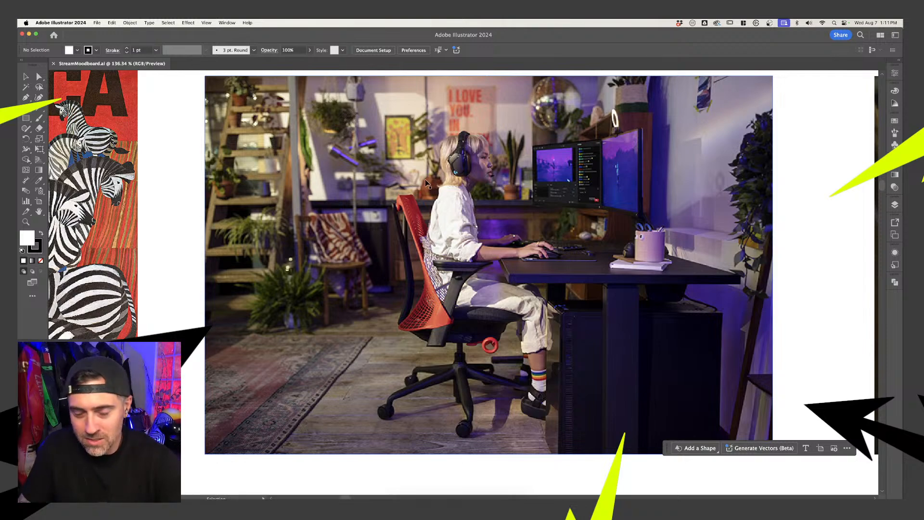
pyautogui.hscroll(6, 522, 194)
pyautogui.scroll(1, 522, 194)
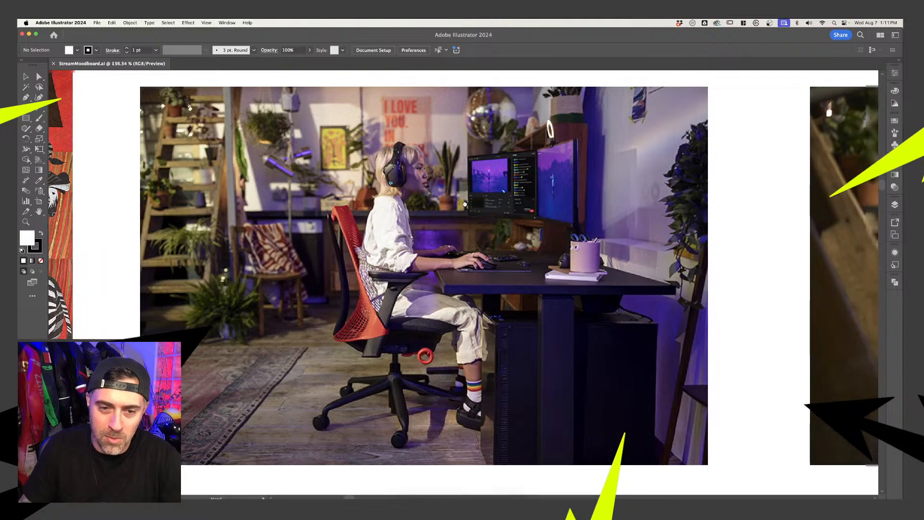
# - Examine the second streamer room photo, inspecting the wooden cabinet, the dual-monitor desk and the red mesh chair up close
pyautogui.scroll(-6, 392, 211)
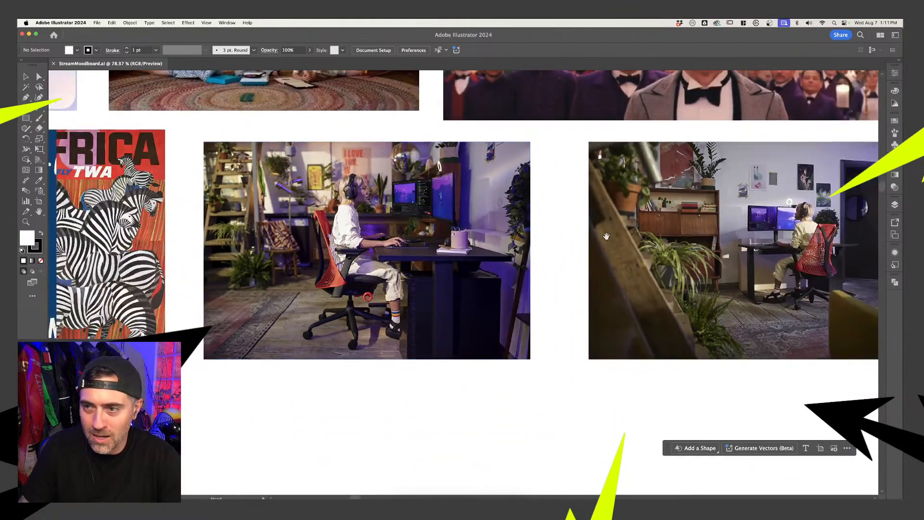
pyautogui.moveTo(605, 237); pyautogui.dragTo(339, 258)
pyautogui.scroll(7, 536, 266)
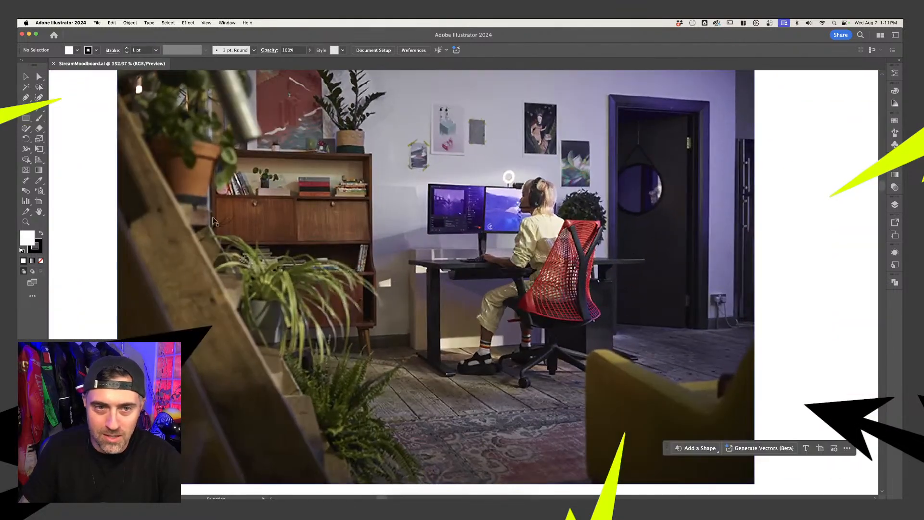
pyautogui.scroll(-2, 445, 212)
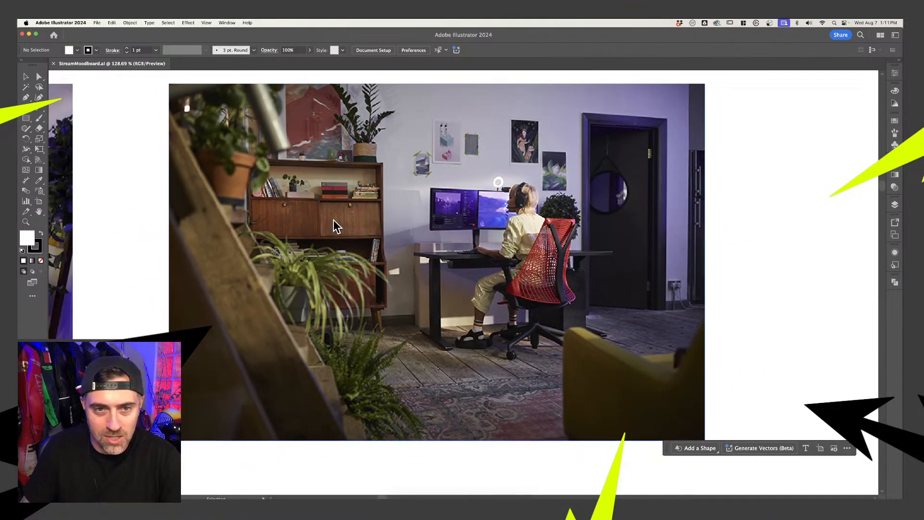
pyautogui.scroll(7, 333, 220)
pyautogui.moveTo(660, 258); pyautogui.dragTo(357, 215)
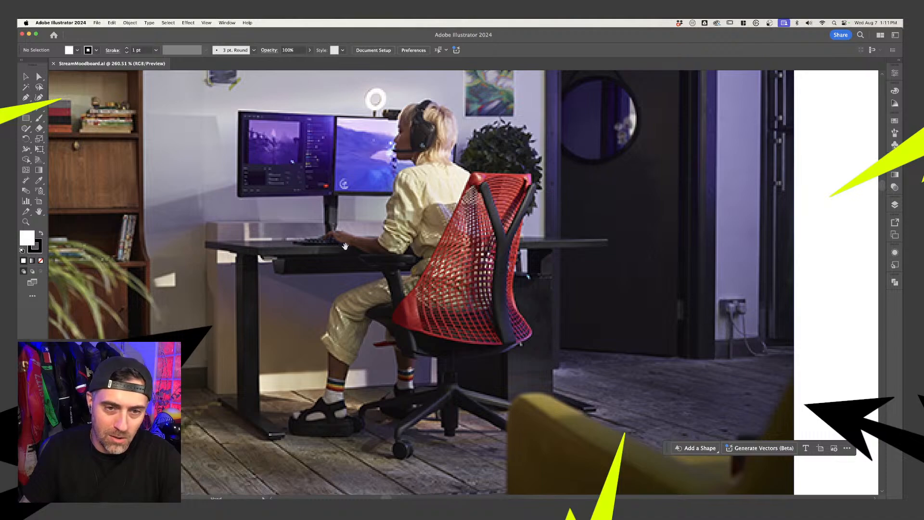
pyautogui.moveTo(374, 303); pyautogui.dragTo(420, 262)
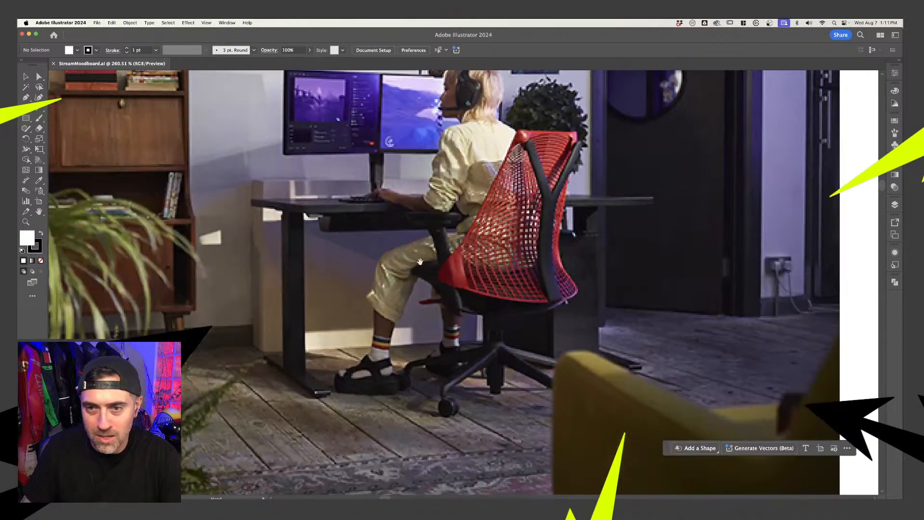
# - Review the second streamer room as a whole, from the desk area across to the wall art, bookcase and foreground plants
pyautogui.scroll(-3, 569, 266)
pyautogui.press('c')
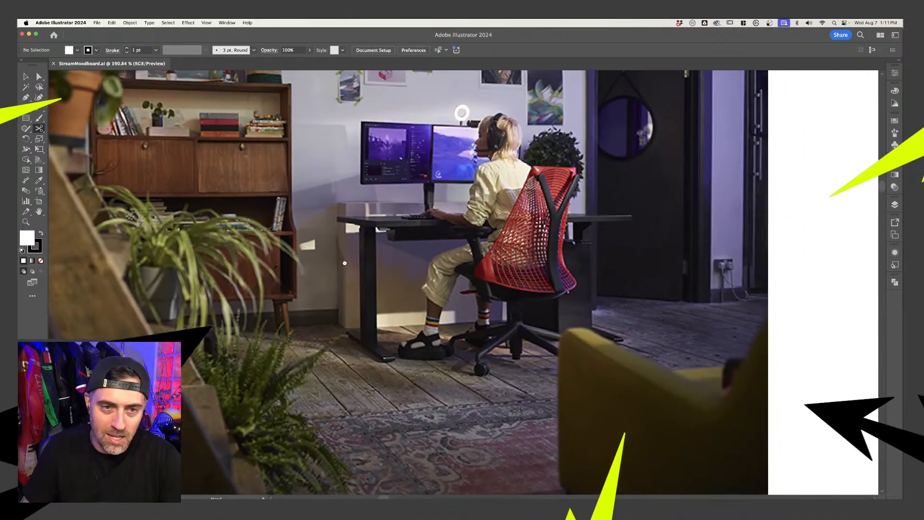
pyautogui.moveTo(342, 262); pyautogui.dragTo(544, 346)
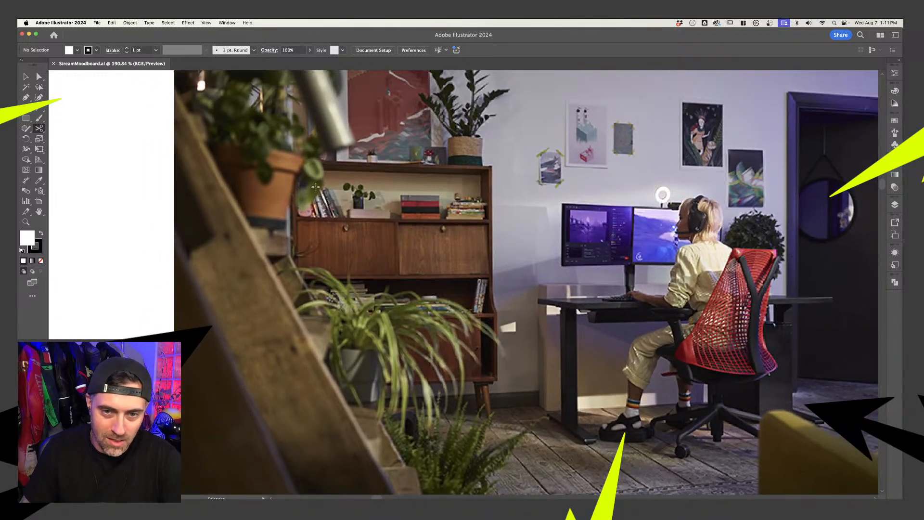
pyautogui.scroll(-1, 315, 187)
pyautogui.press('v')
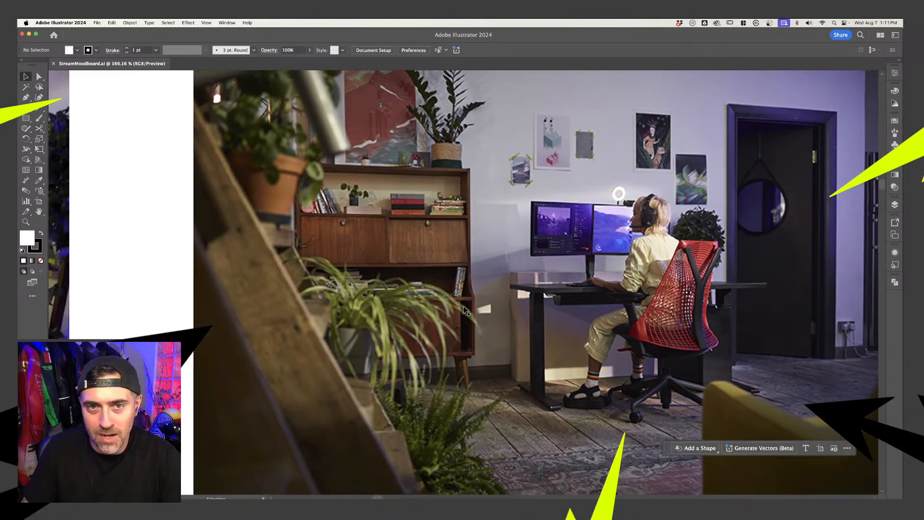
pyautogui.moveTo(455, 296); pyautogui.dragTo(520, 341)
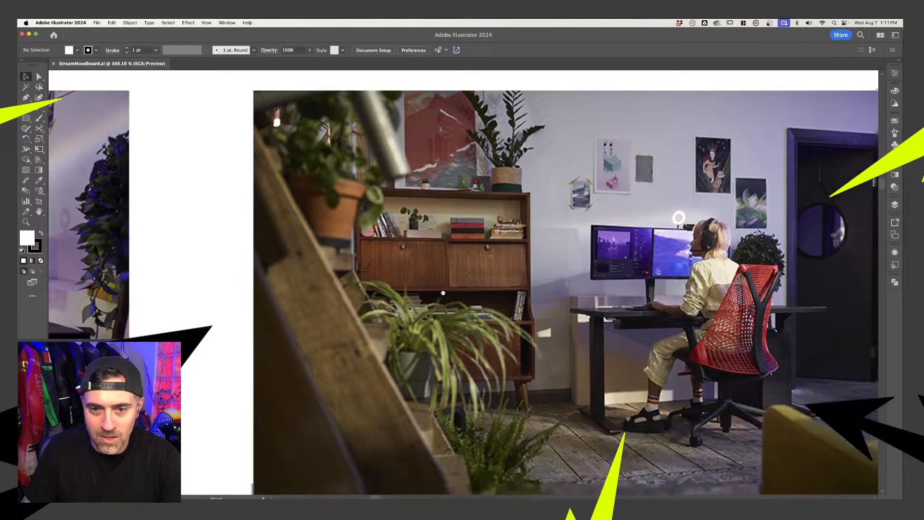
# - Compare the second streamer room photo side by side with the first room photo on the moodboard
pyautogui.scroll(-3, 431, 251)
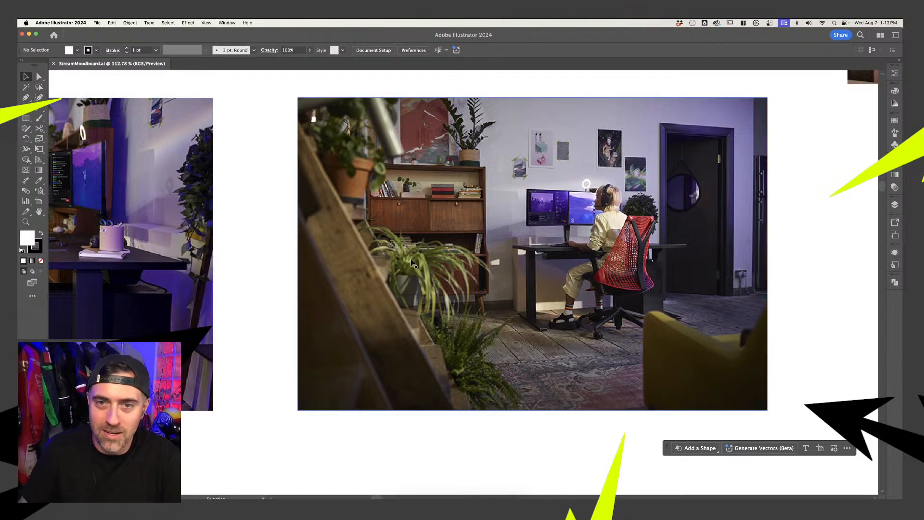
pyautogui.scroll(-2, 412, 263)
pyautogui.moveTo(301, 260); pyautogui.dragTo(523, 262)
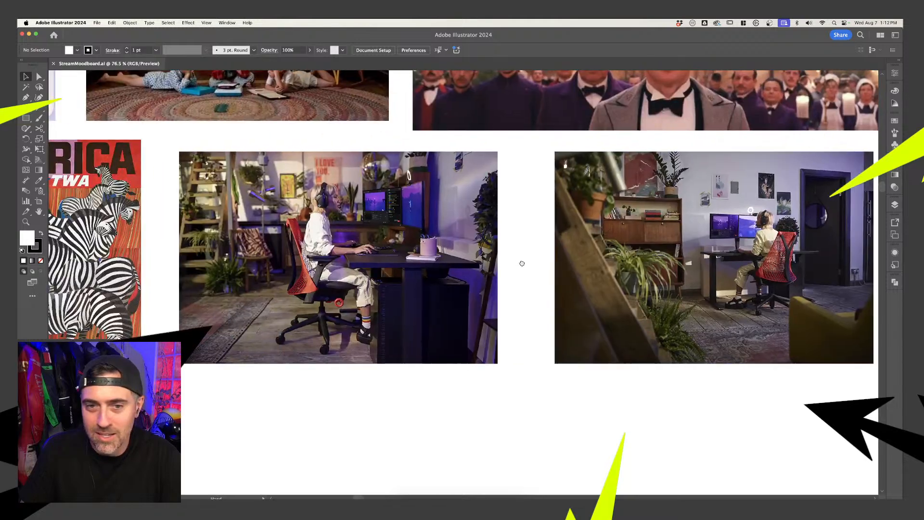
pyautogui.moveTo(423, 303); pyautogui.dragTo(562, 273)
pyautogui.scroll(-1, 492, 327)
# - Survey the moodboard's rows of film stills, packaging, travel posters and room photos as a whole
pyautogui.scroll(-3, 492, 327)
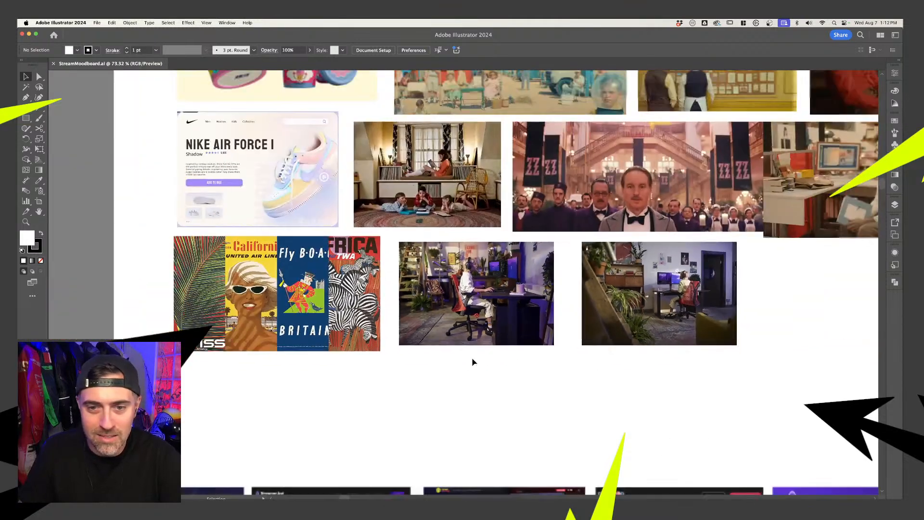
pyautogui.scroll(-1, 472, 362)
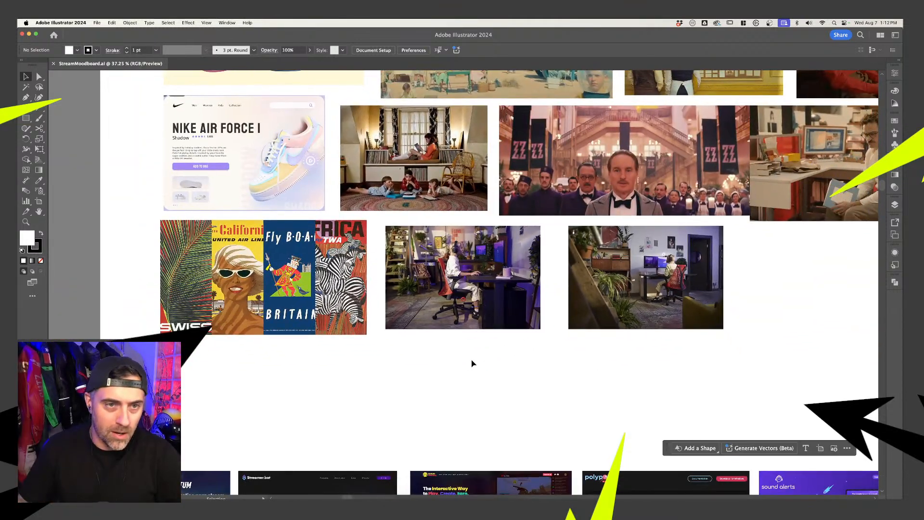
pyautogui.scroll(5, 473, 364)
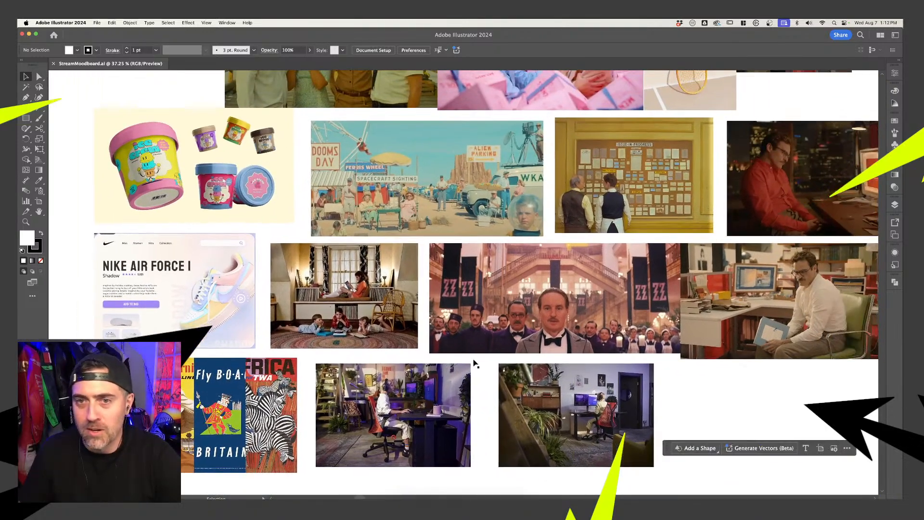
pyautogui.scroll(-3, 474, 364)
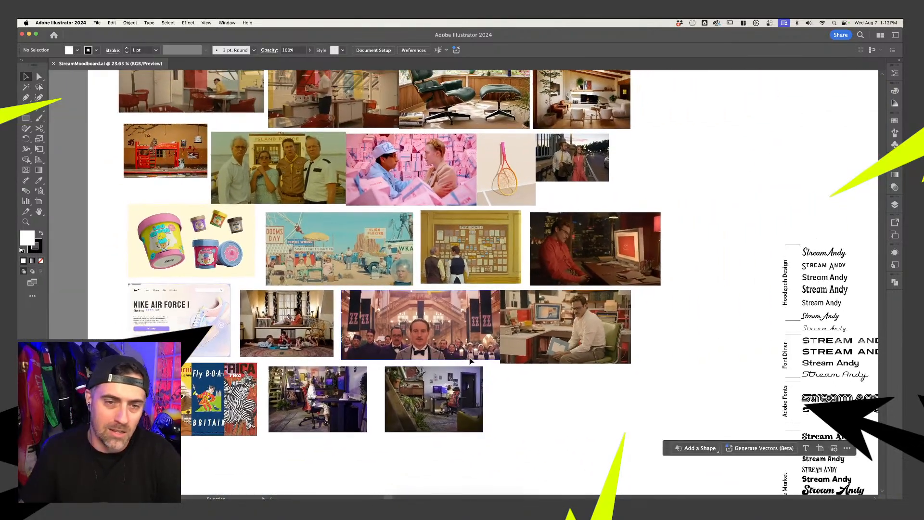
pyautogui.press('space')
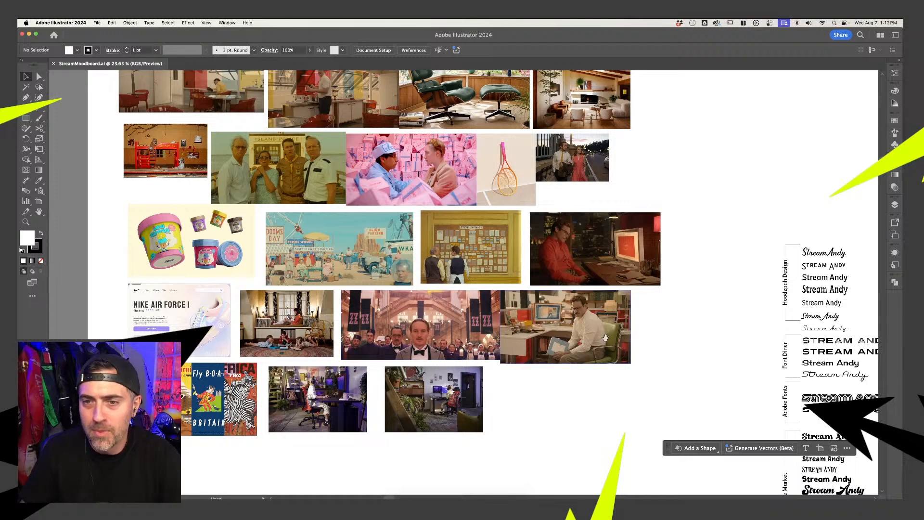
# - Find the wordmark font samples beside the photos and look at the Hoodzpah Design group
pyautogui.moveTo(694, 315); pyautogui.dragTo(410, 408)
pyautogui.moveTo(509, 294); pyautogui.dragTo(409, 324)
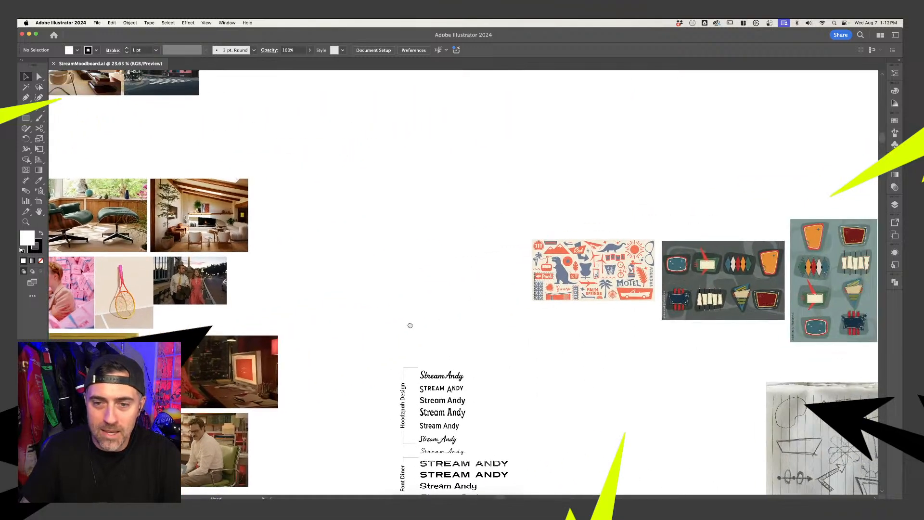
pyautogui.scroll(5, 423, 311)
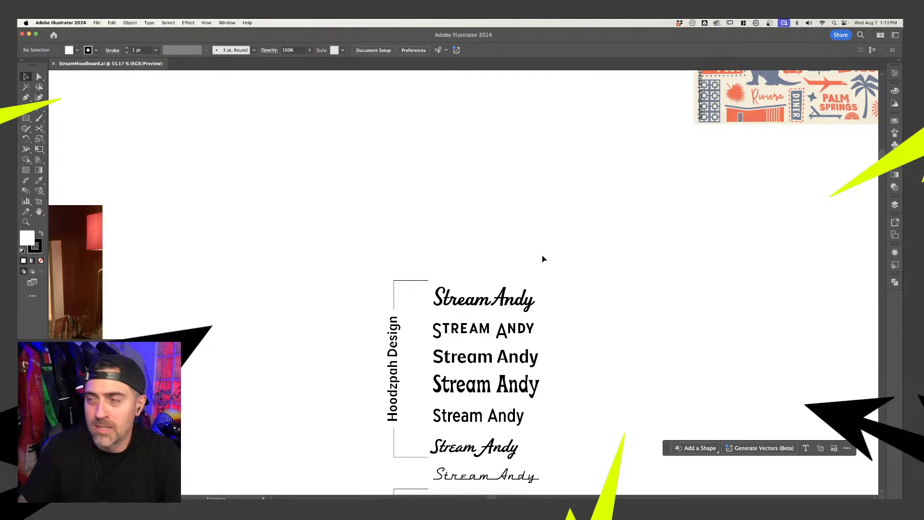
pyautogui.scroll(-3, 544, 259)
pyautogui.hscroll(-3, 543, 259)
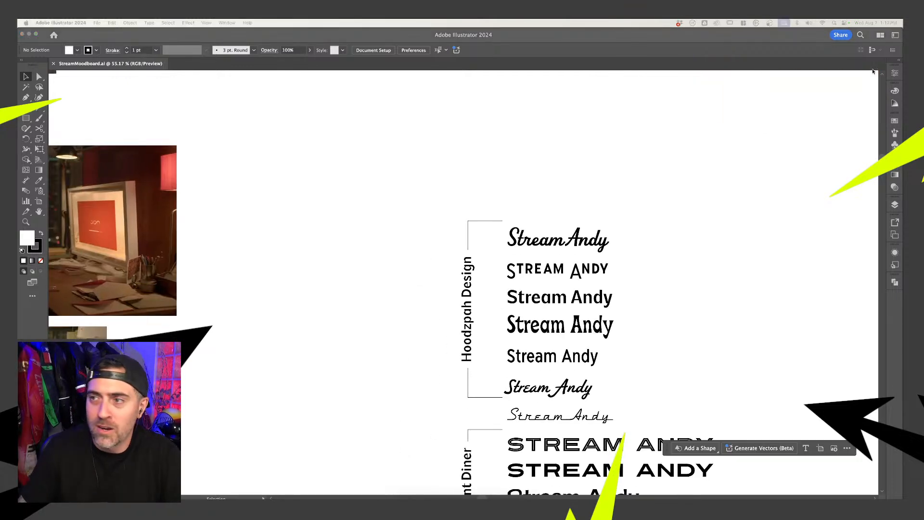
# - Switch to Chrome and open the Retail Fonts page of the Hoodzpah website's shop
pyautogui.moveTo(873, 71); pyautogui.dragTo(397, 88)
pyautogui.doubleClick(525, 92)
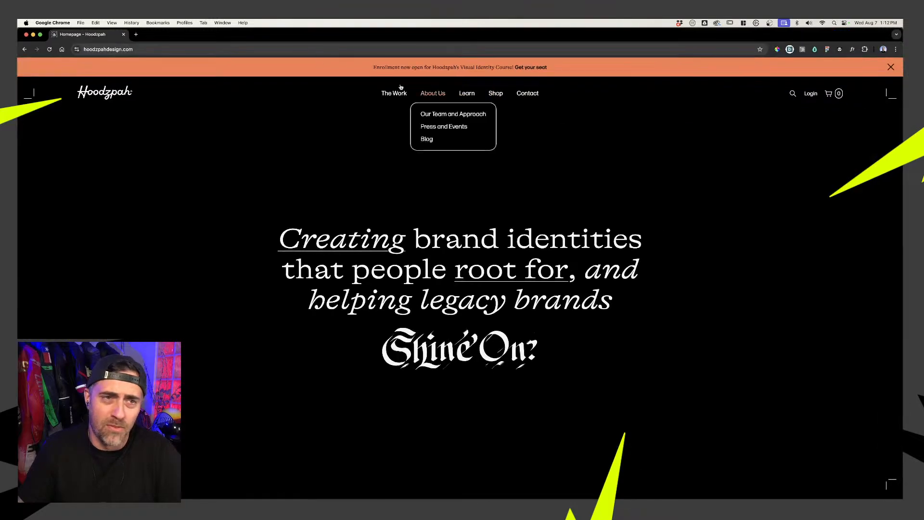
pyautogui.click(304, 51)
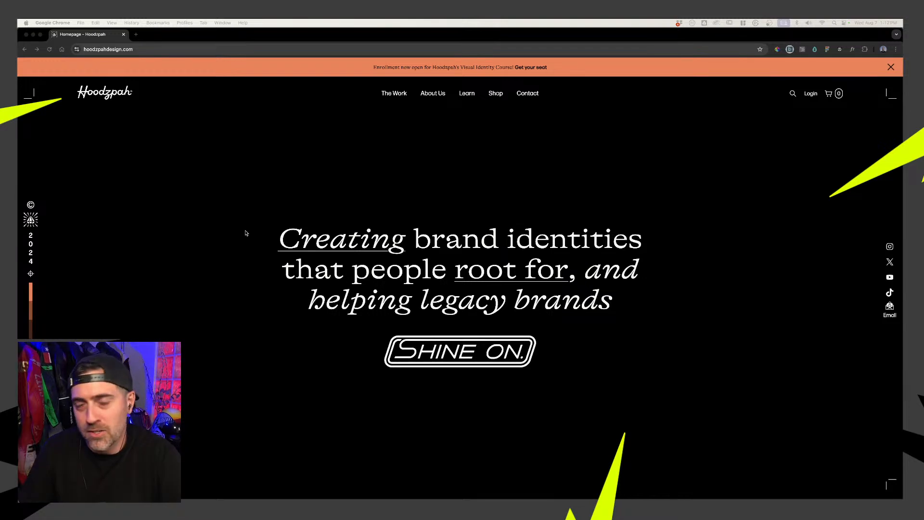
pyautogui.click(494, 95)
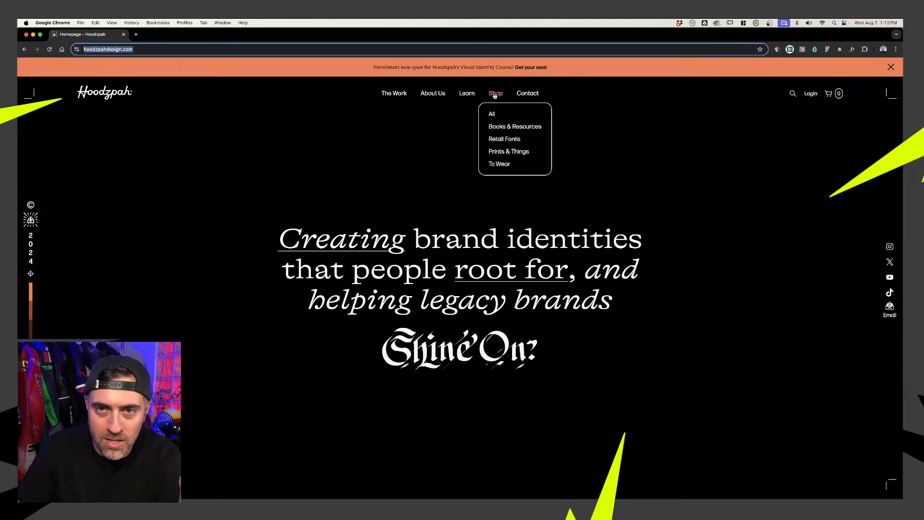
pyautogui.click(503, 142)
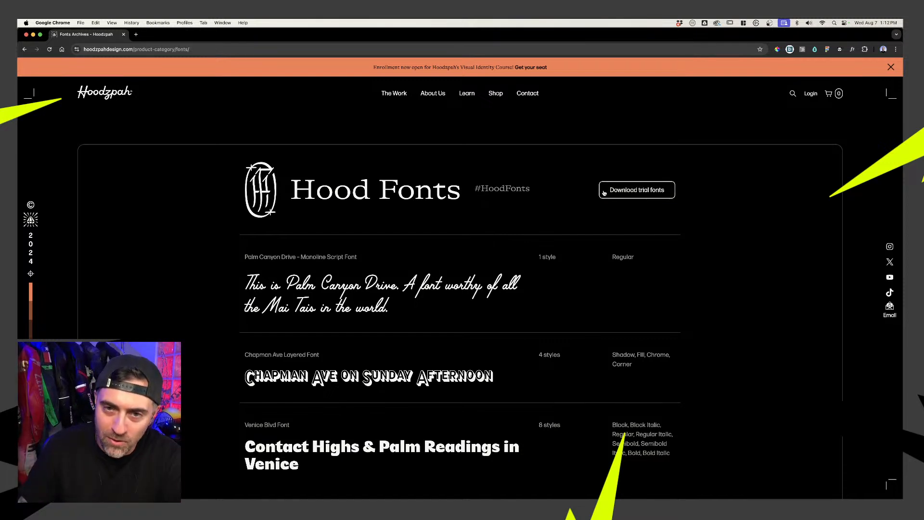
# - Review the Hood Fonts listing from Palm Canyon Drive down to Kensington, and close the page
pyautogui.scroll(-5, 502, 206)
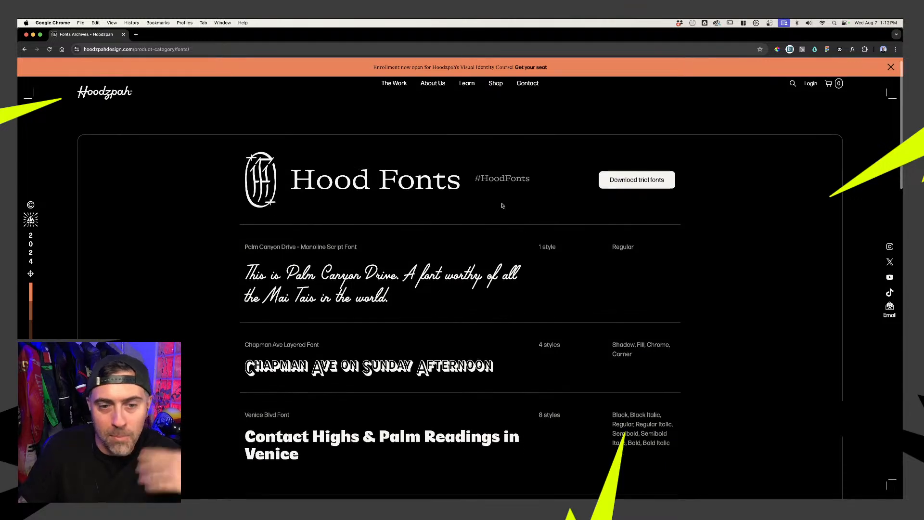
pyautogui.scroll(-6, 503, 206)
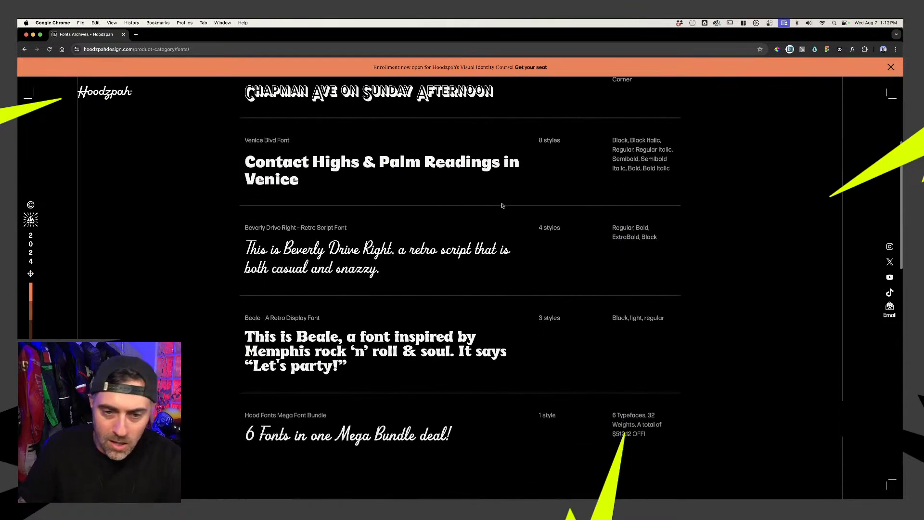
pyautogui.scroll(-10, 503, 205)
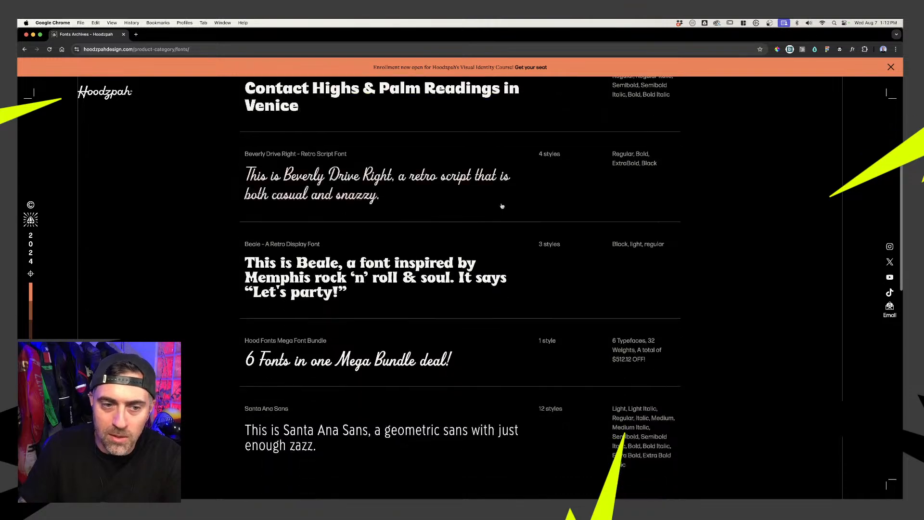
pyautogui.scroll(-2, 501, 206)
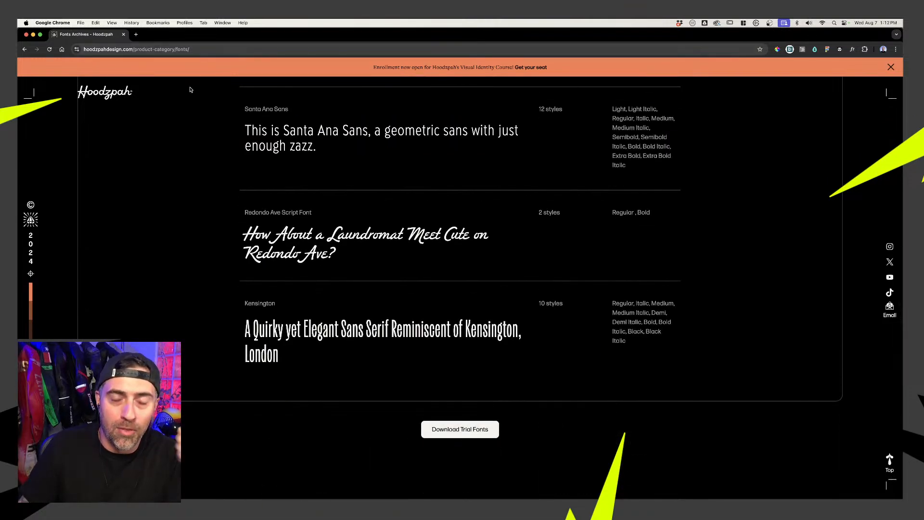
pyautogui.click(124, 35)
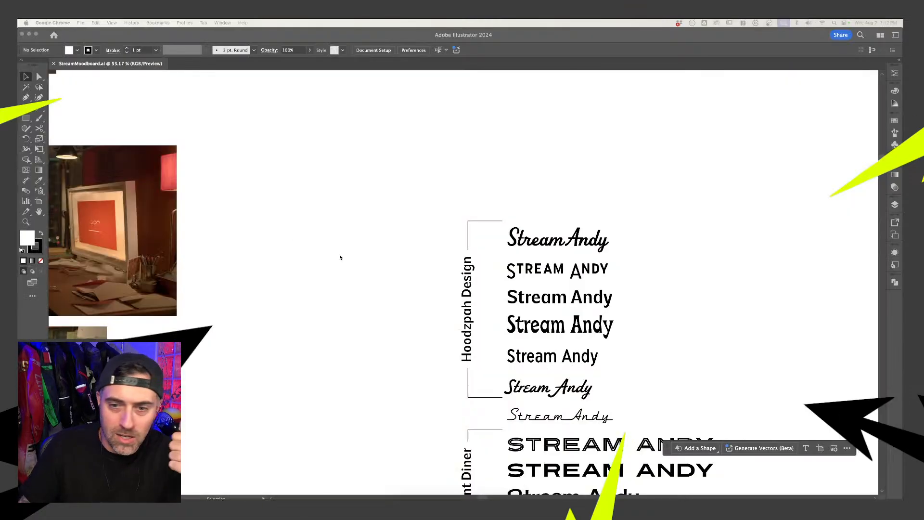
# - Return to the Illustrator moodboard and examine the Hoodzpah Design samples, selecting the group briefly to check its extent
pyautogui.hscroll(5, 393, 288)
pyautogui.scroll(-3, 393, 288)
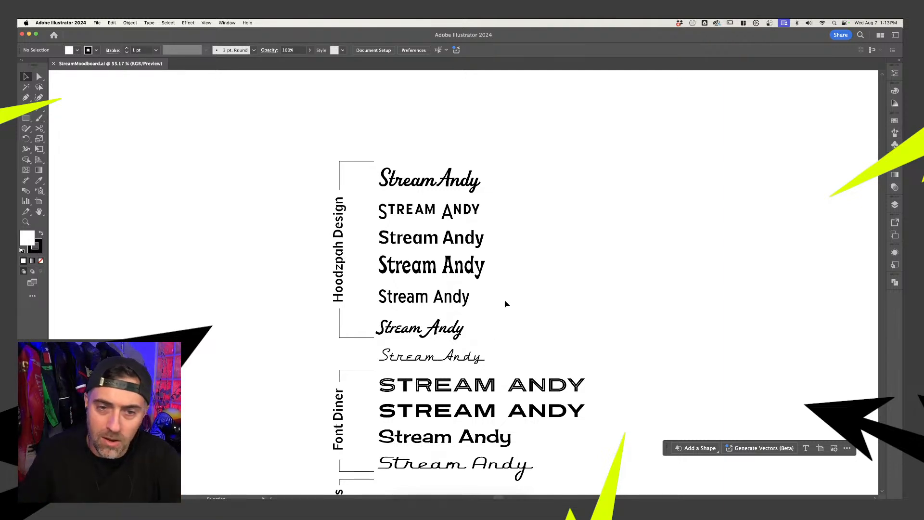
pyautogui.scroll(-3, 505, 304)
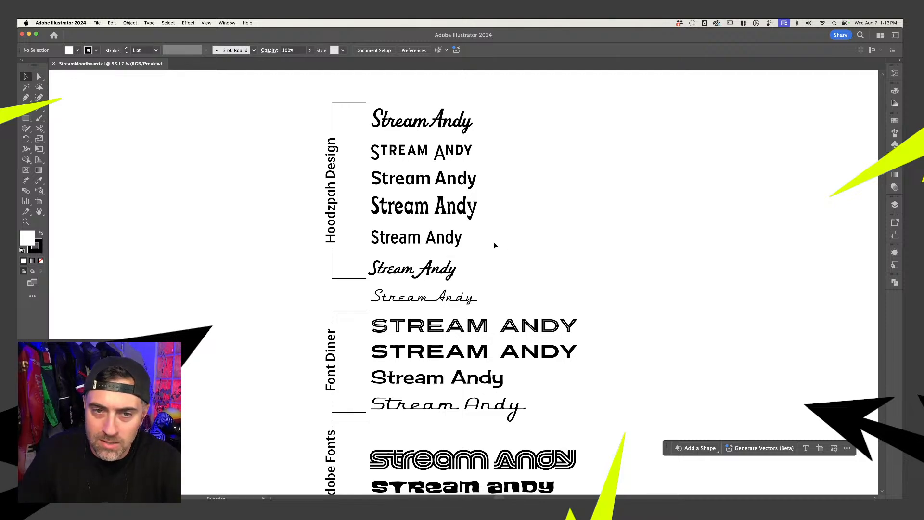
pyautogui.scroll(-1, 494, 246)
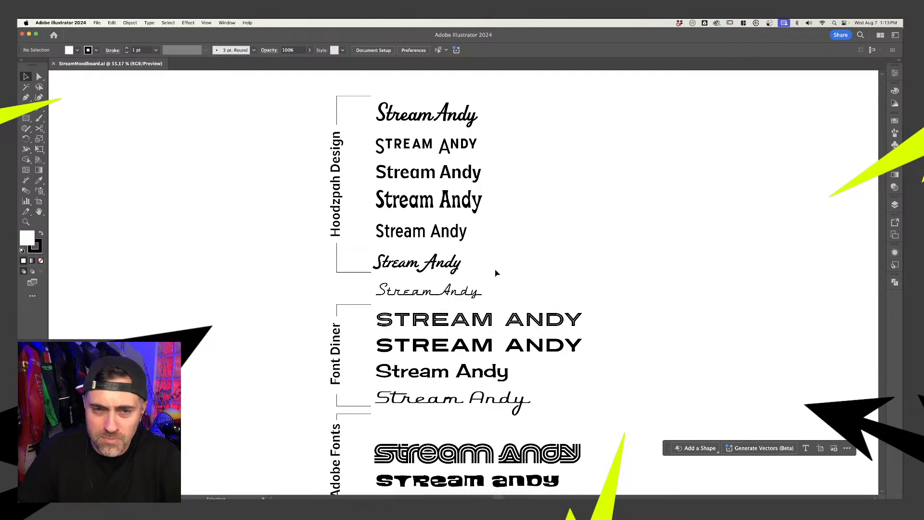
pyautogui.click(418, 113)
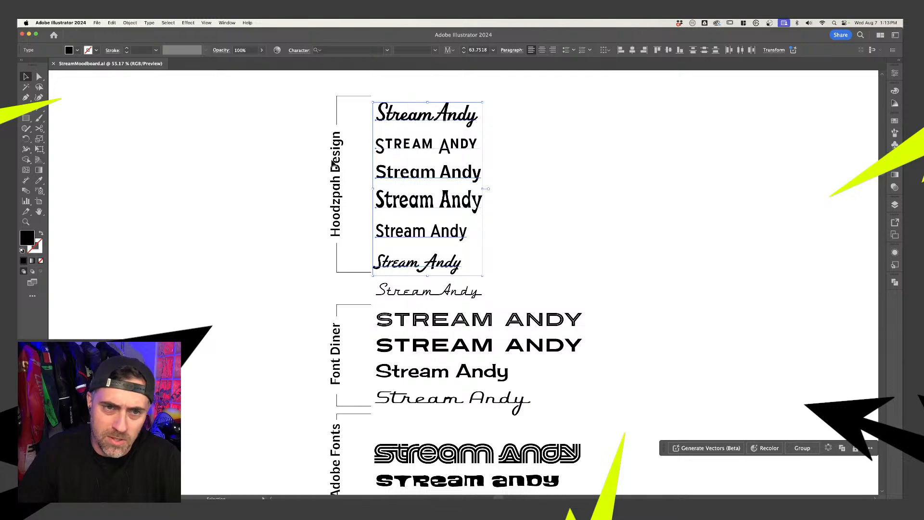
pyautogui.click(615, 209)
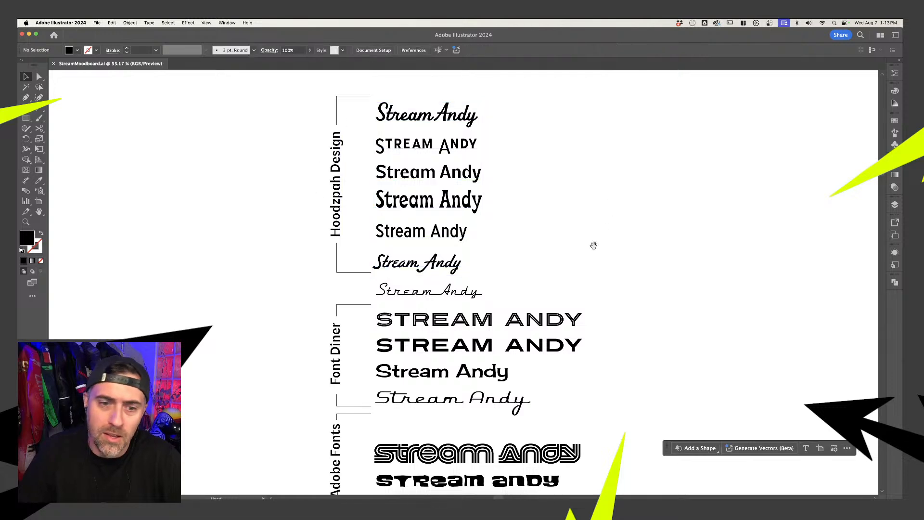
# - Examine the thin script sample below the Hoodzpah Design group up close and check which typeface it uses
pyautogui.scroll(-5, 596, 212)
pyautogui.scroll(2, 467, 268)
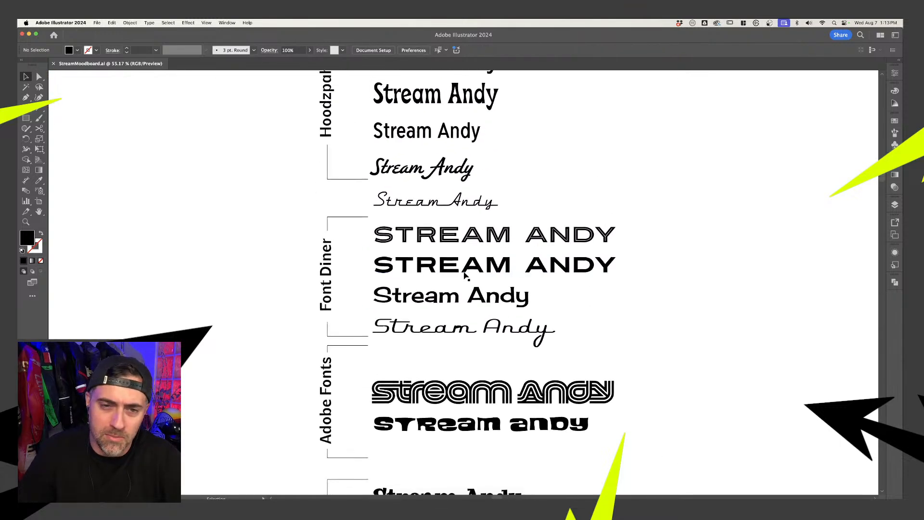
pyautogui.click(437, 210)
pyautogui.click(545, 193)
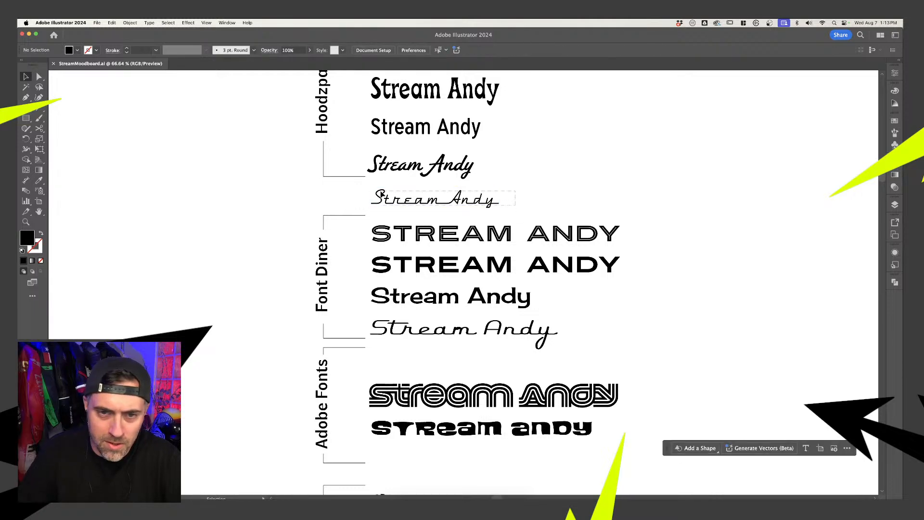
pyautogui.click(372, 192)
pyautogui.scroll(5, 371, 189)
pyautogui.click(787, 201)
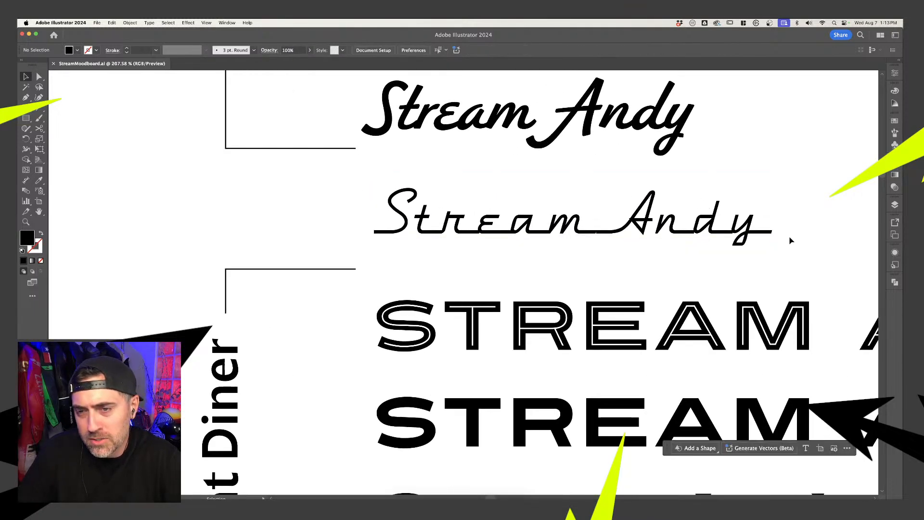
pyautogui.click(431, 181)
pyautogui.click(535, 178)
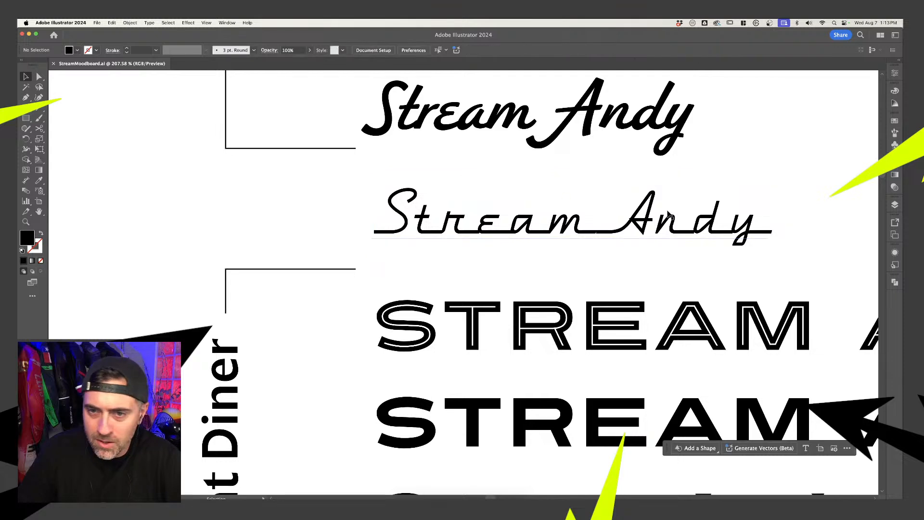
pyautogui.click(580, 221)
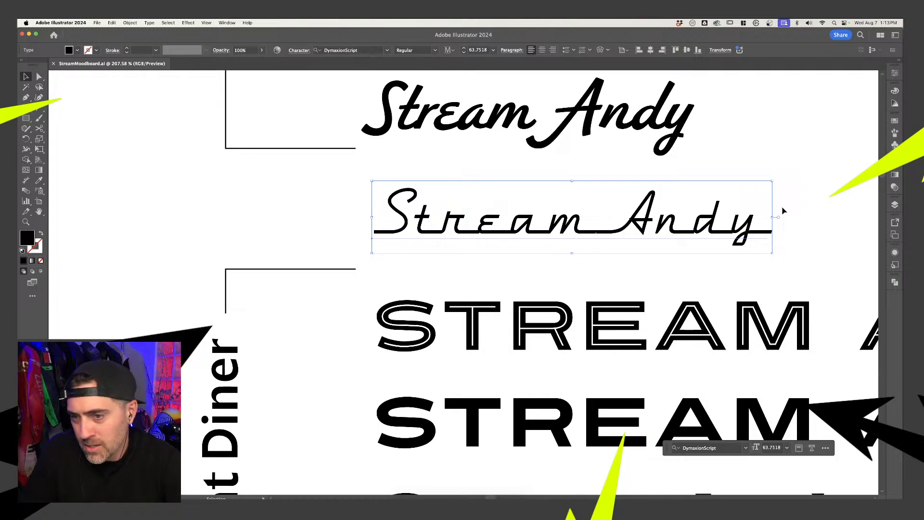
pyautogui.click(784, 211)
# - Review the Font Diner samples, from the inline and bold wide capitals to the thin script
pyautogui.scroll(-10, 791, 210)
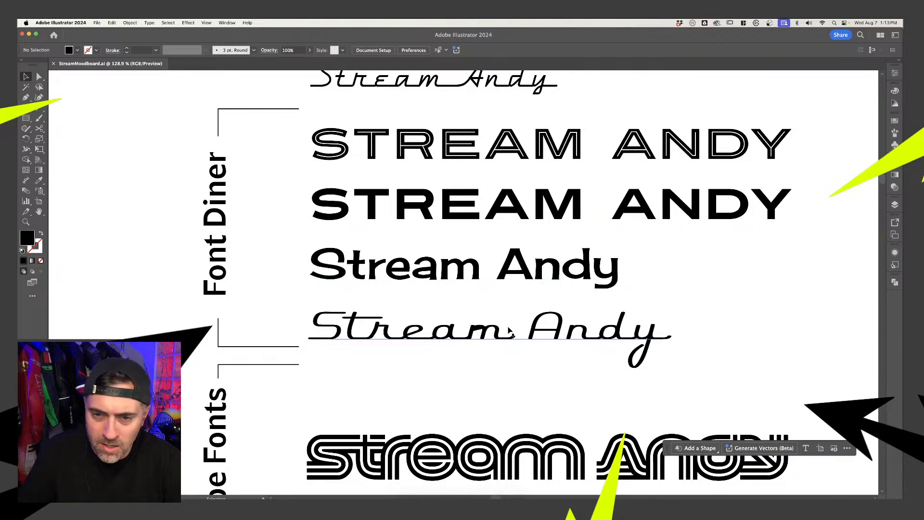
pyautogui.scroll(-2, 529, 210)
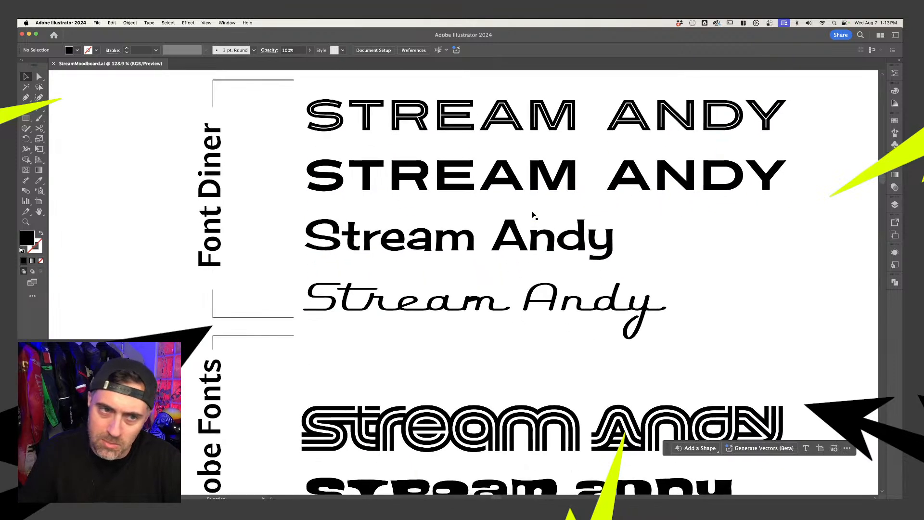
pyautogui.scroll(-6, 517, 229)
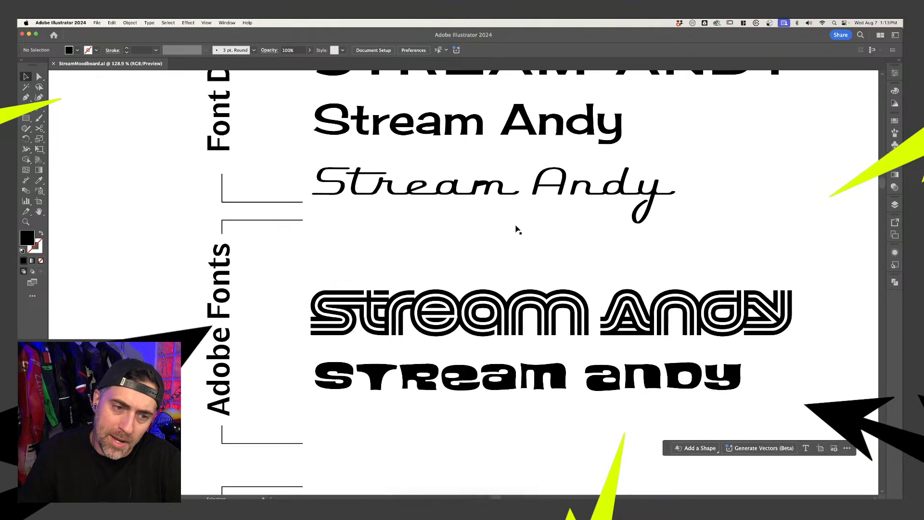
# - Check which typefaces the two Adobe Fonts samples use, the chunky cut-out lettering and the multi-line lettering
pyautogui.click(404, 262)
pyautogui.click(403, 358)
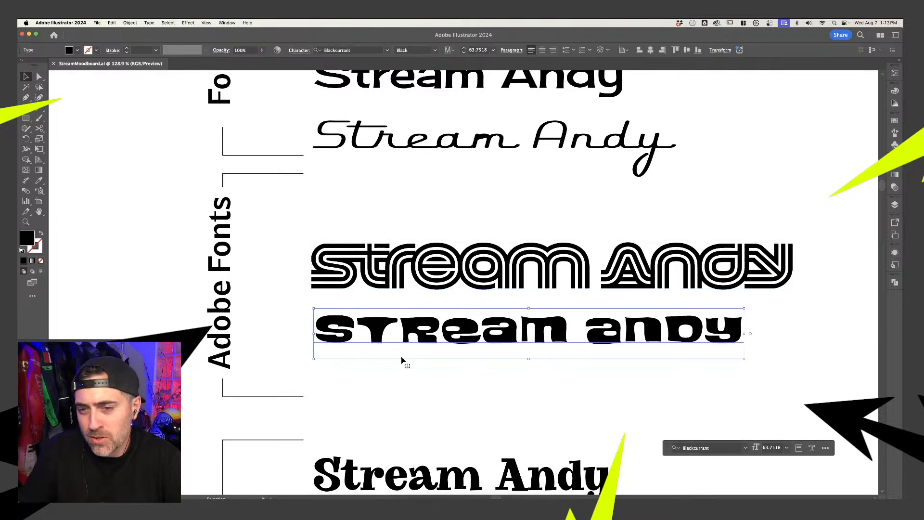
pyautogui.click(402, 266)
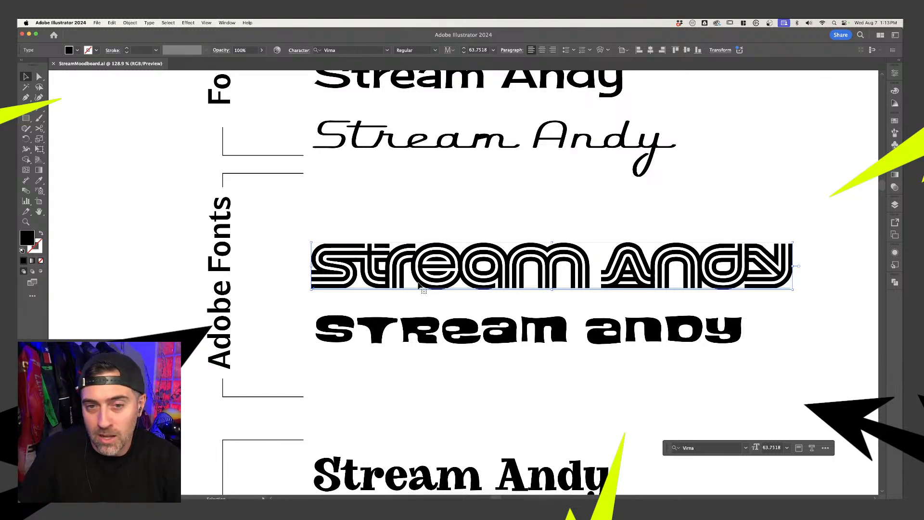
pyautogui.click(532, 233)
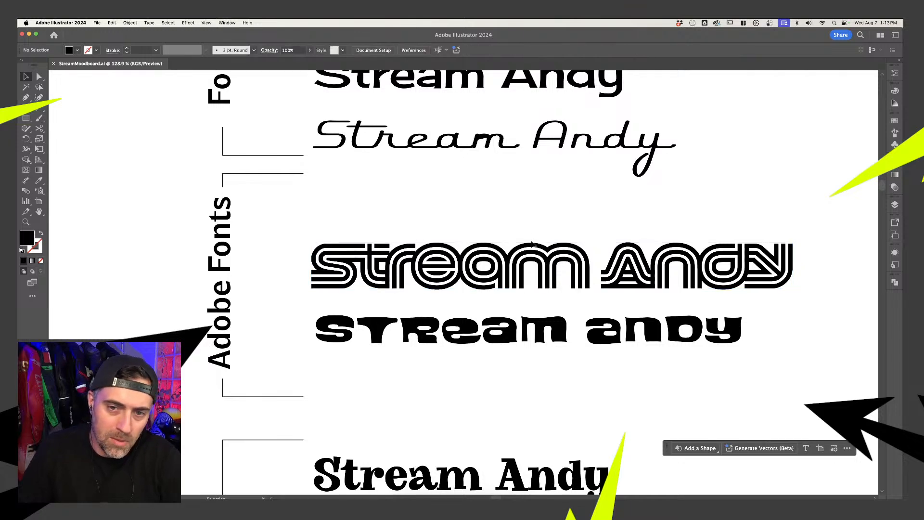
# - Examine the multi-line Adobe Fonts sample, selecting it to check its typeface and undoing any accidental move
pyautogui.click(443, 253)
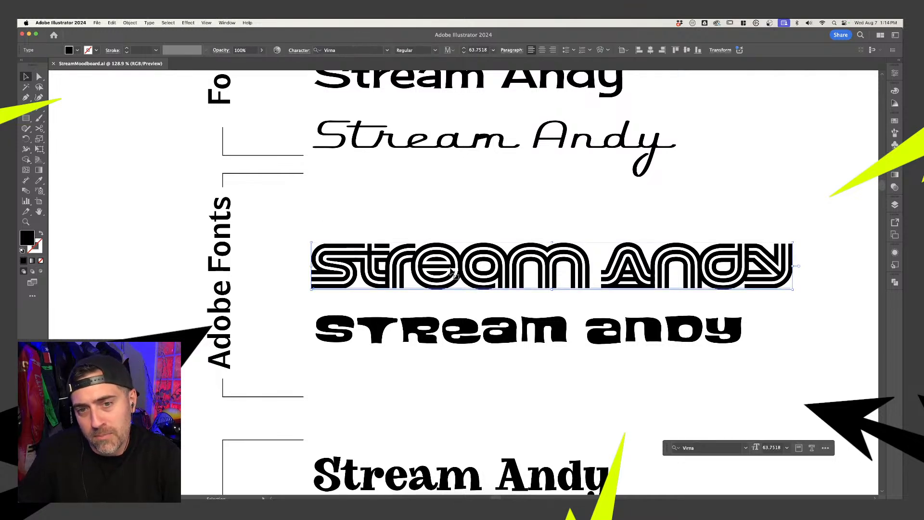
pyautogui.moveTo(451, 268); pyautogui.dragTo(451, 191)
pyautogui.press('super+z')
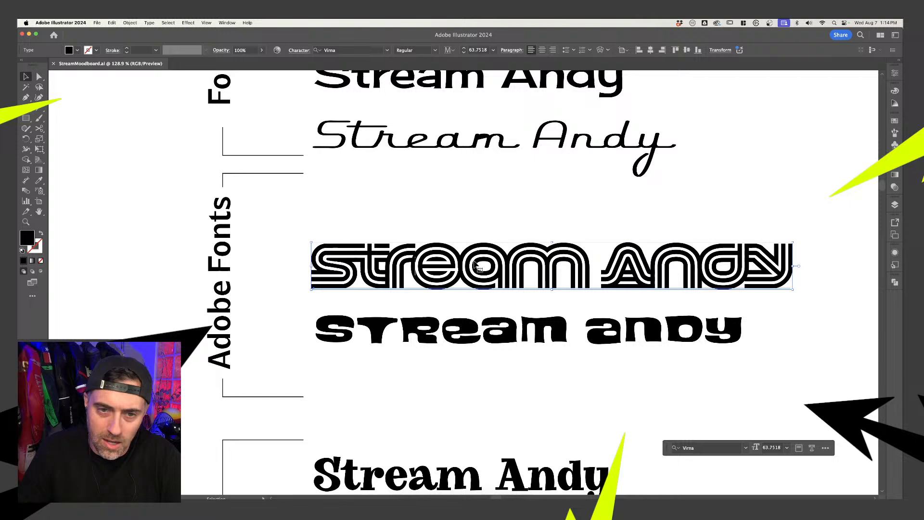
pyautogui.click(475, 228)
pyautogui.click(419, 255)
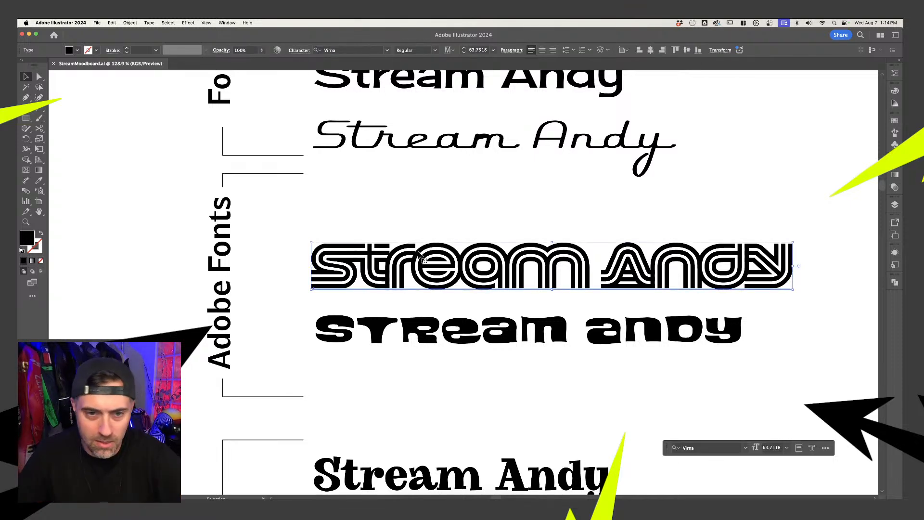
pyautogui.click(455, 234)
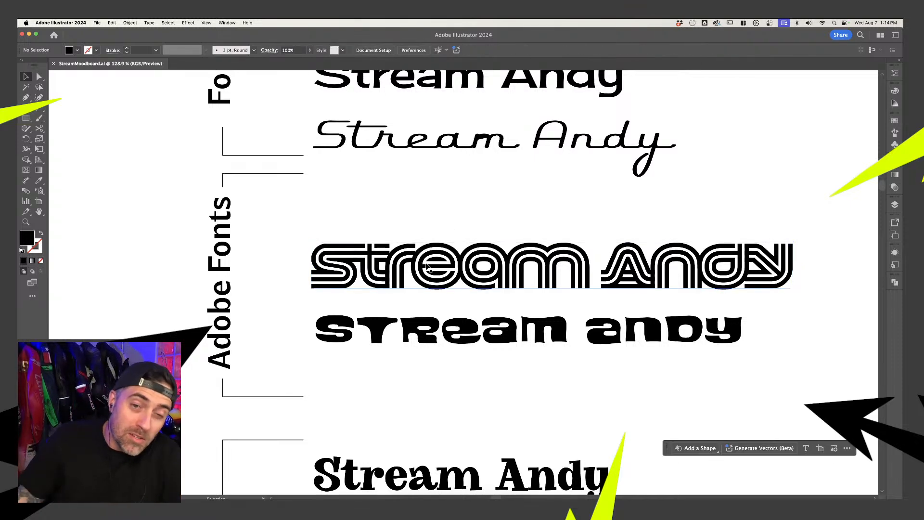
pyautogui.click(499, 267)
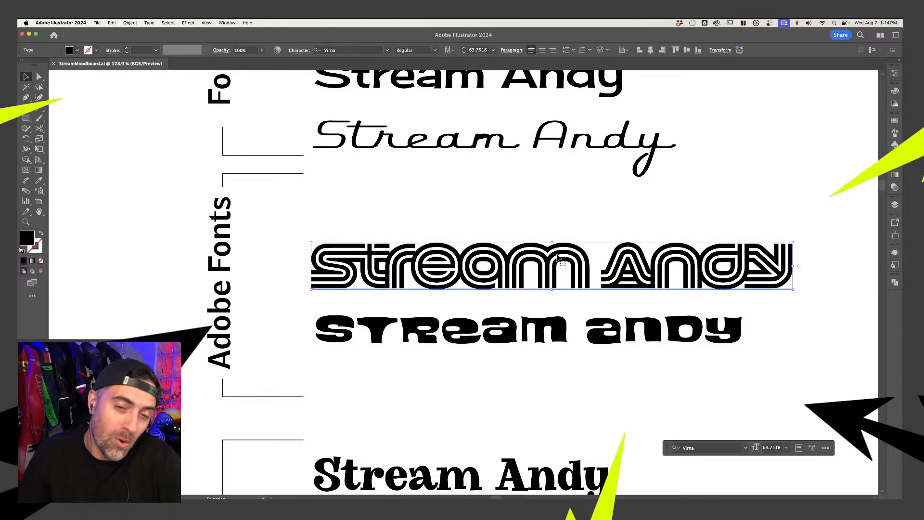
pyautogui.click(503, 215)
# - Review the Creative Market samples from the bold serif at the start of the group to the heavy rounded lettering at its end
pyautogui.scroll(-5, 502, 226)
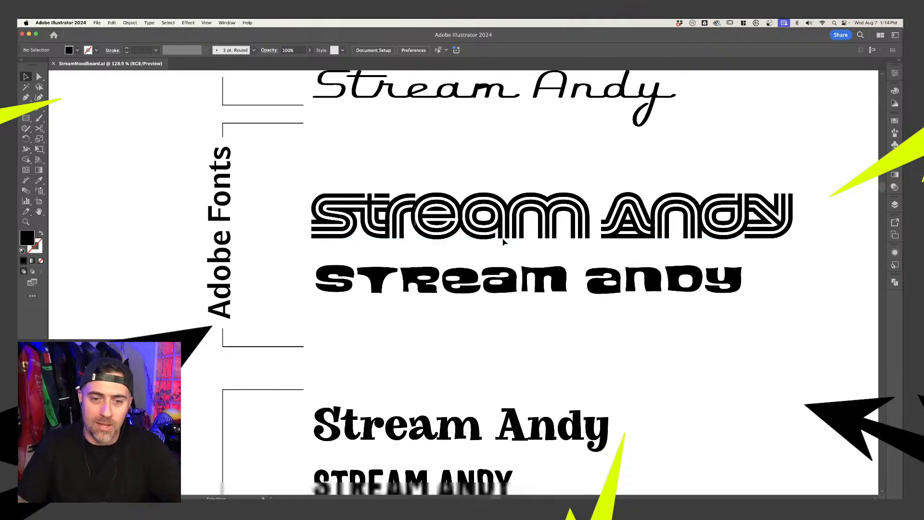
pyautogui.scroll(-10, 503, 242)
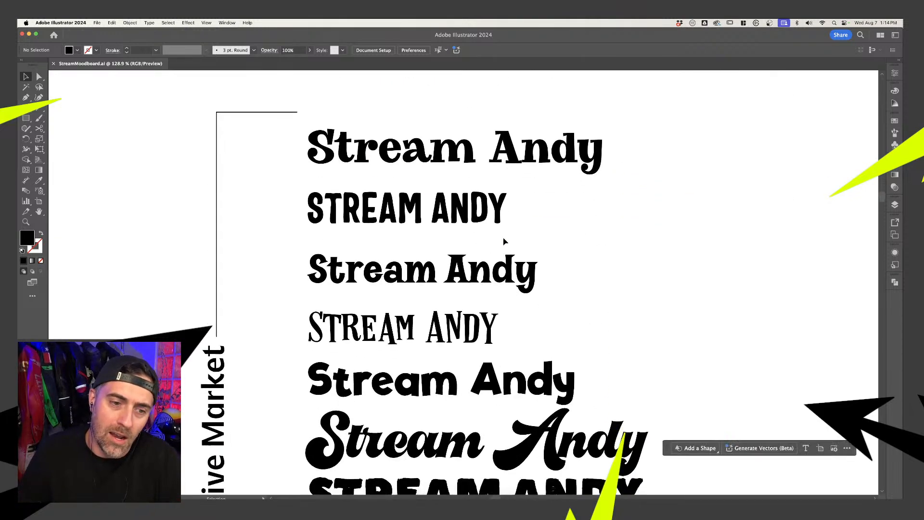
pyautogui.scroll(-5, 504, 241)
pyautogui.scroll(3, 534, 256)
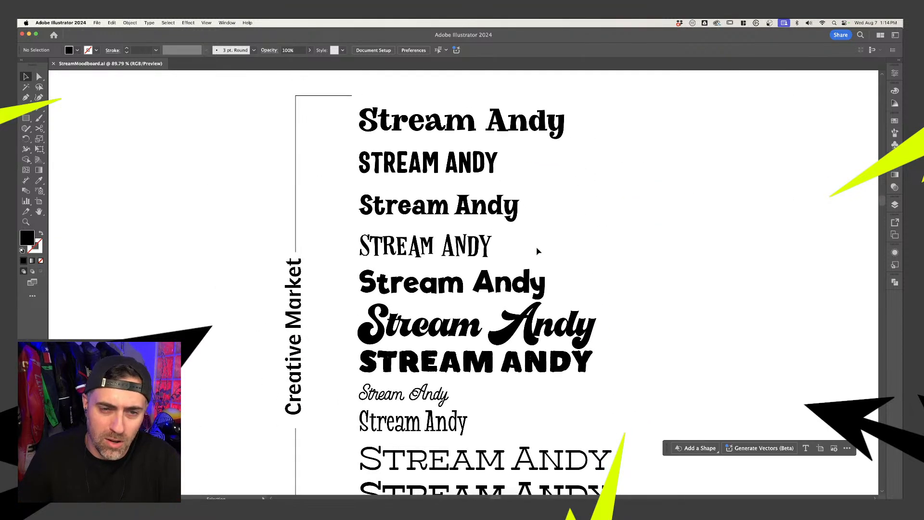
pyautogui.scroll(-1, 538, 251)
pyautogui.scroll(-3, 539, 250)
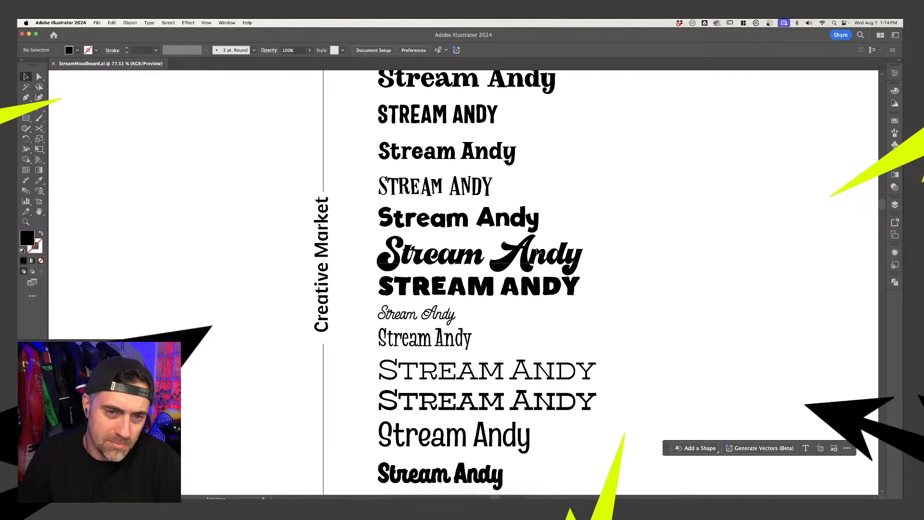
pyautogui.scroll(1, 647, 235)
pyautogui.scroll(-1, 646, 235)
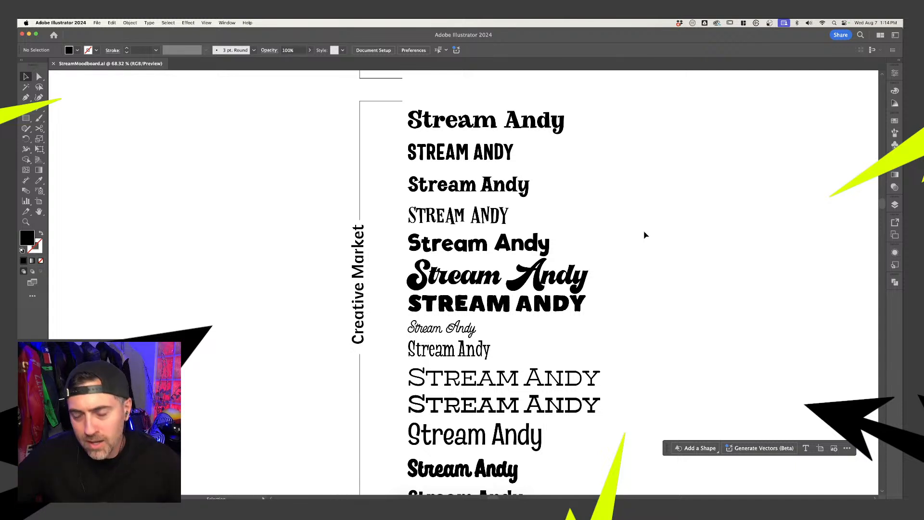
pyautogui.scroll(-3, 619, 255)
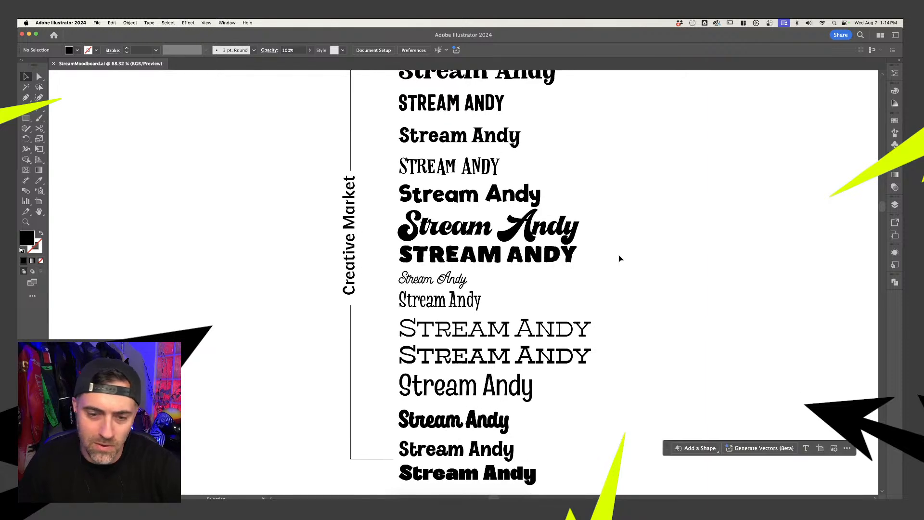
pyautogui.scroll(2, 619, 255)
pyautogui.scroll(-1, 617, 313)
pyautogui.scroll(-1, 616, 313)
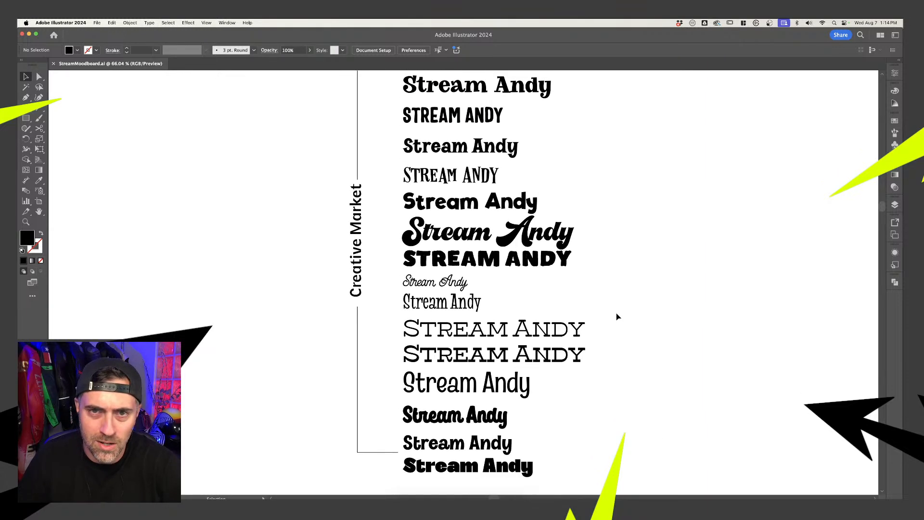
# - Select all the Creative Market wordmark samples and move them up slightly, closer to the upper end of their bracket
pyautogui.scroll(-2, 616, 401)
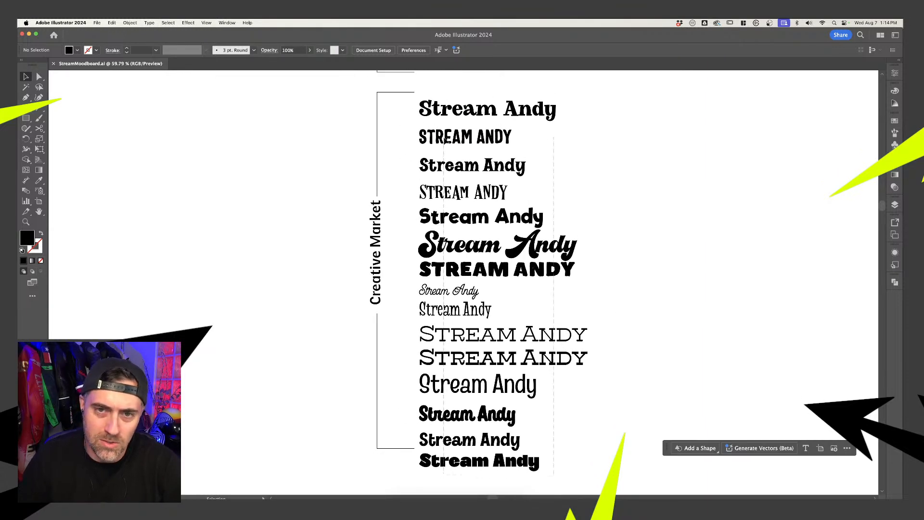
pyautogui.moveTo(443, 138); pyautogui.dragTo(445, 104)
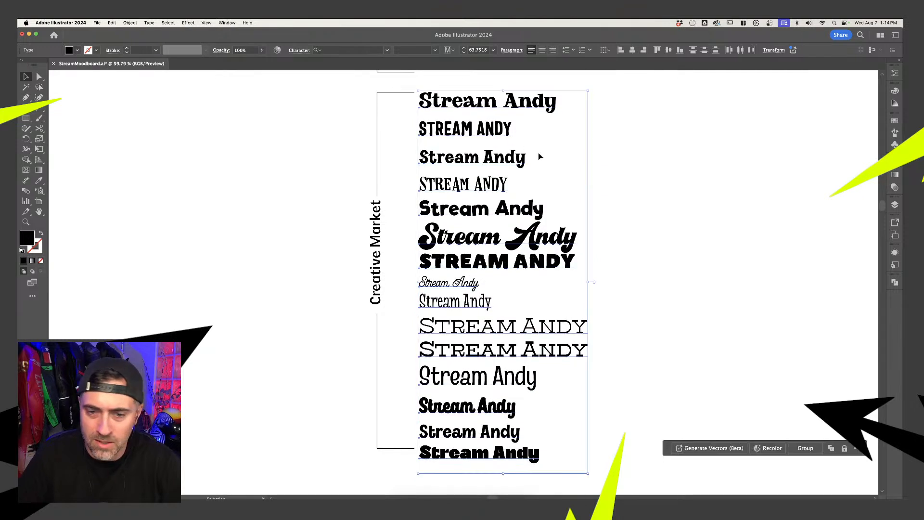
pyautogui.click(631, 184)
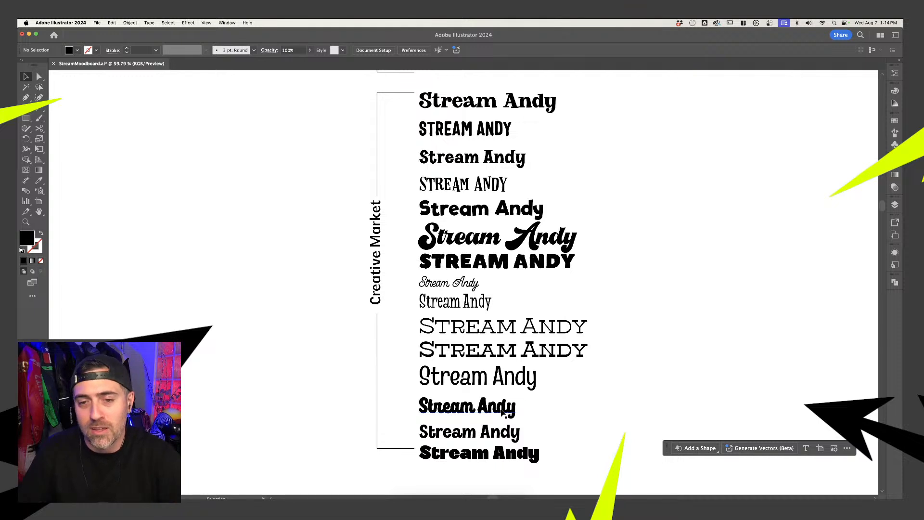
# - Check which typeface the tall, thin sample below the two wide slab-serif capitals uses, and look over the Creative Market group again
pyautogui.click(459, 379)
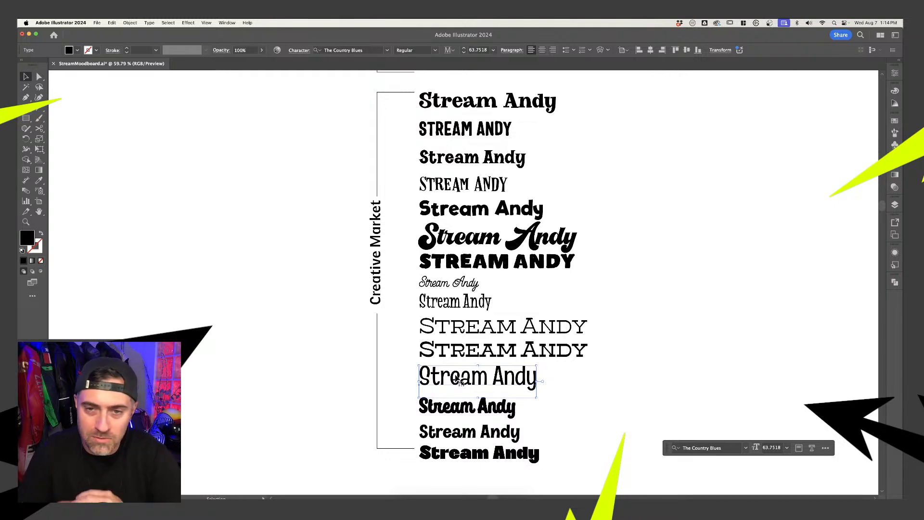
pyautogui.click(592, 389)
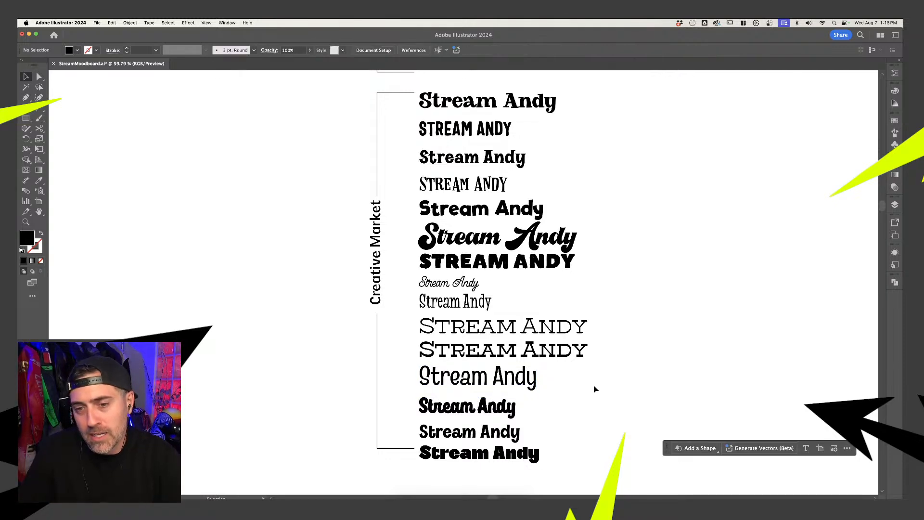
pyautogui.scroll(-3, 593, 389)
pyautogui.scroll(-1, 569, 447)
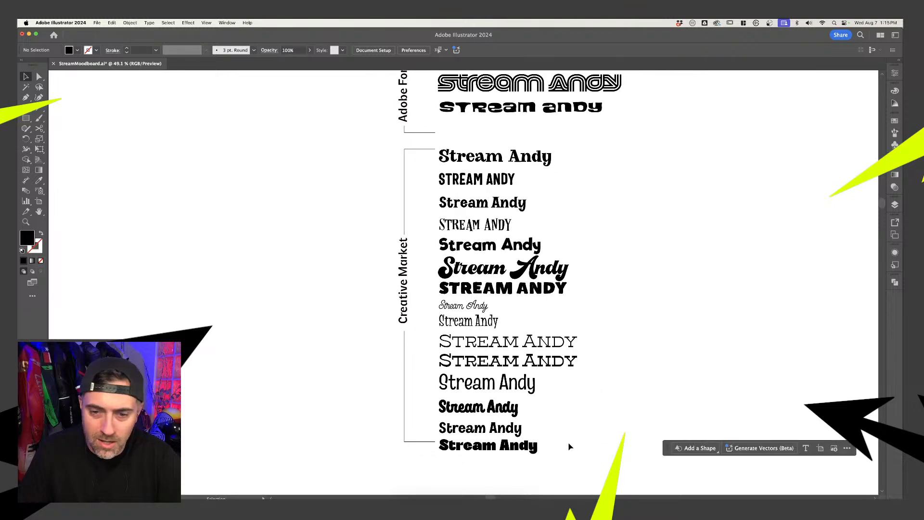
pyautogui.scroll(1, 603, 305)
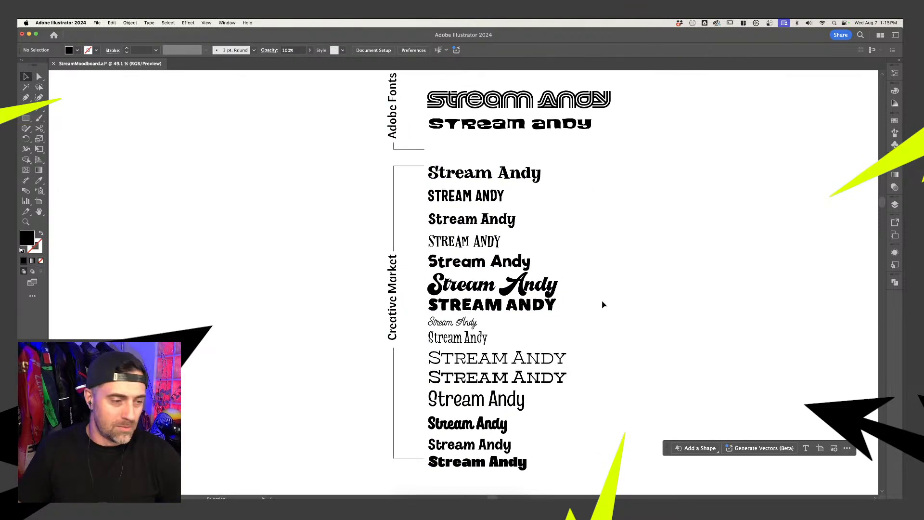
# - Go from the wordmark samples to the retro reference images and examine the orange and blue Palm Springs illustration
pyautogui.scroll(-5, 608, 304)
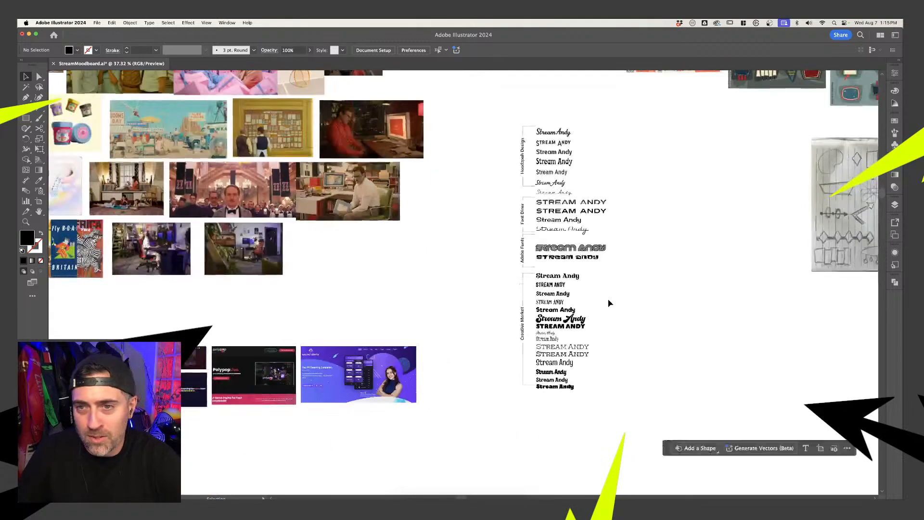
pyautogui.scroll(5, 610, 304)
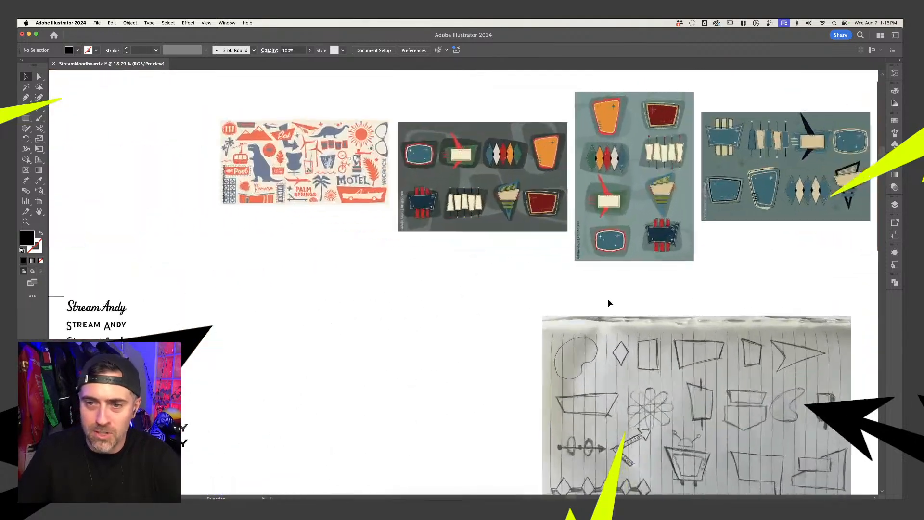
pyautogui.scroll(2, 610, 308)
pyautogui.scroll(5, 369, 286)
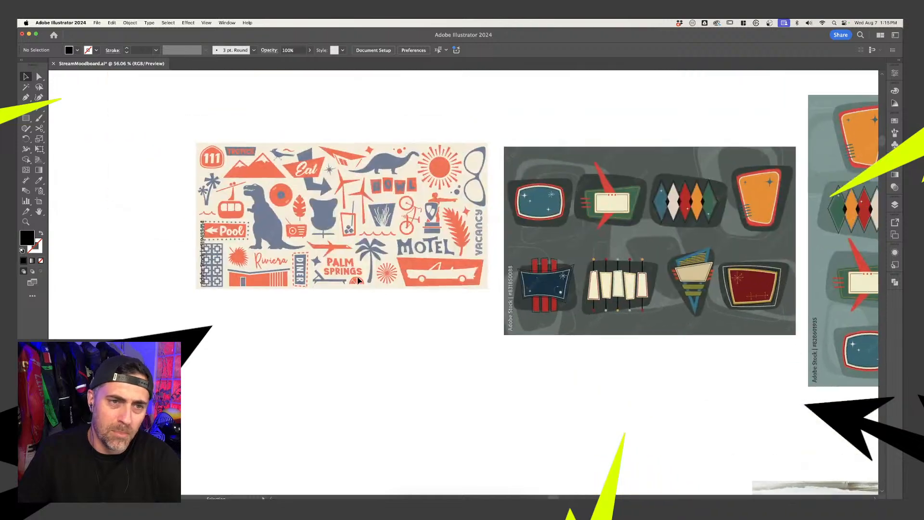
pyautogui.scroll(4, 358, 280)
pyautogui.scroll(-2, 379, 370)
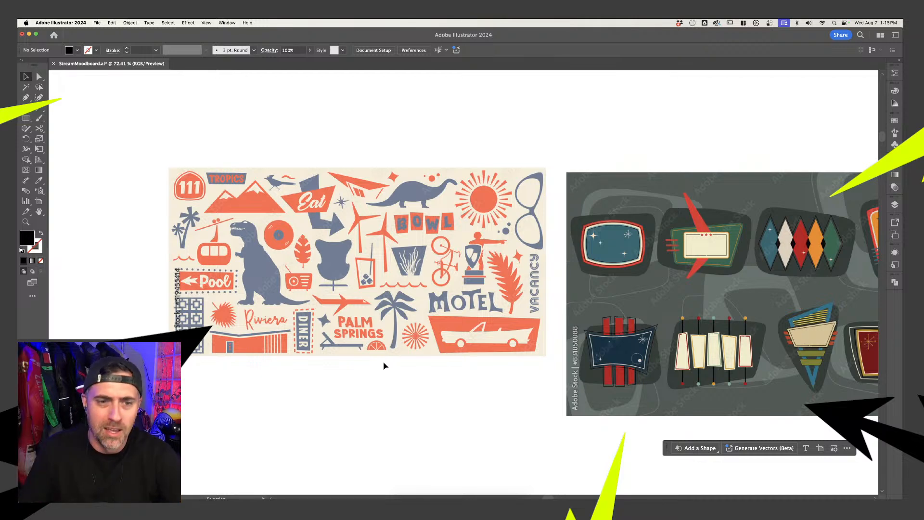
pyautogui.scroll(5, 456, 288)
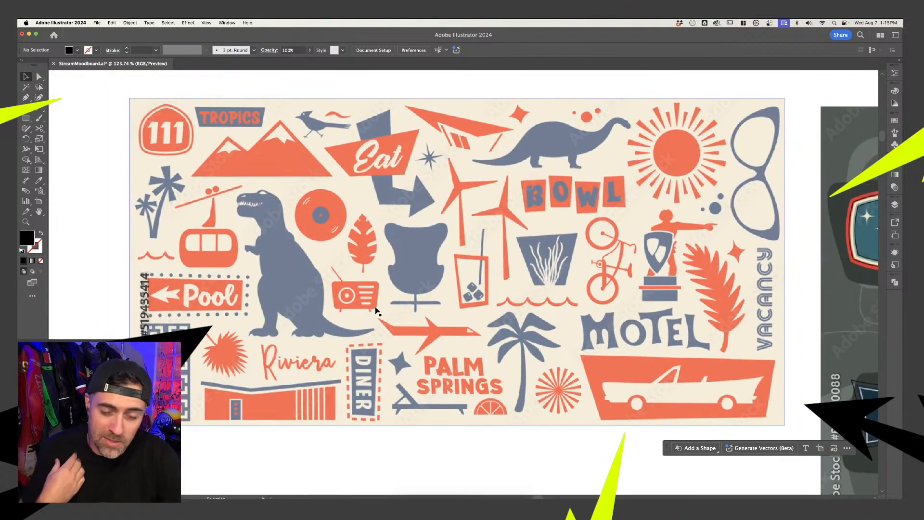
pyautogui.scroll(3, 377, 312)
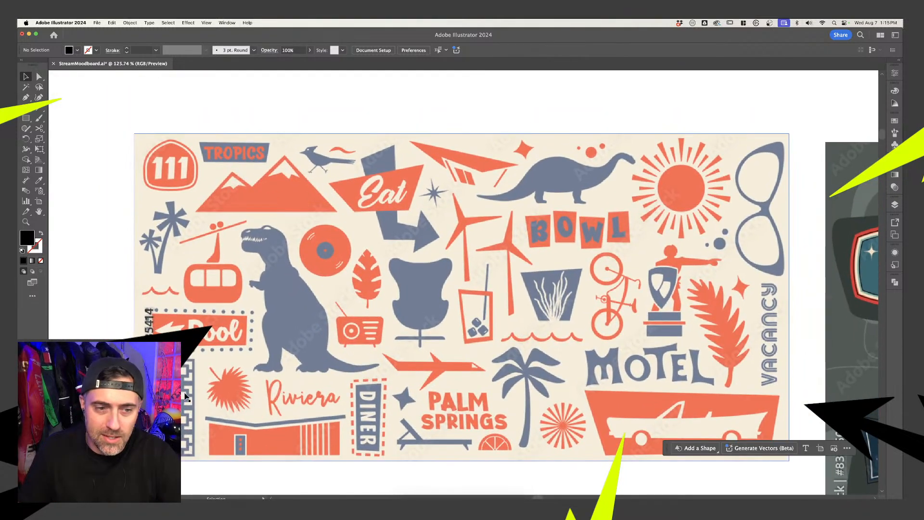
# - Examine the breeze-block pattern below the Pool sign in the Palm Springs illustration up close
pyautogui.scroll(10, 186, 397)
pyautogui.scroll(-3, 237, 234)
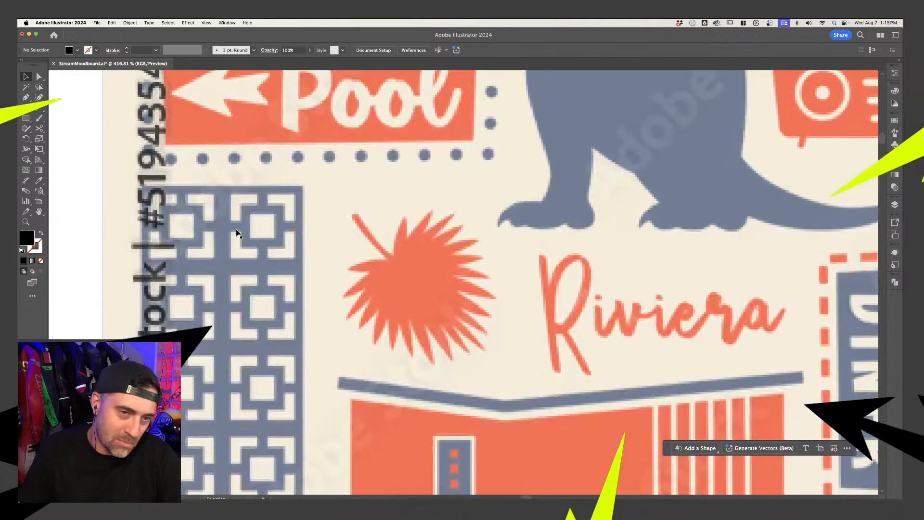
pyautogui.scroll(-3, 236, 233)
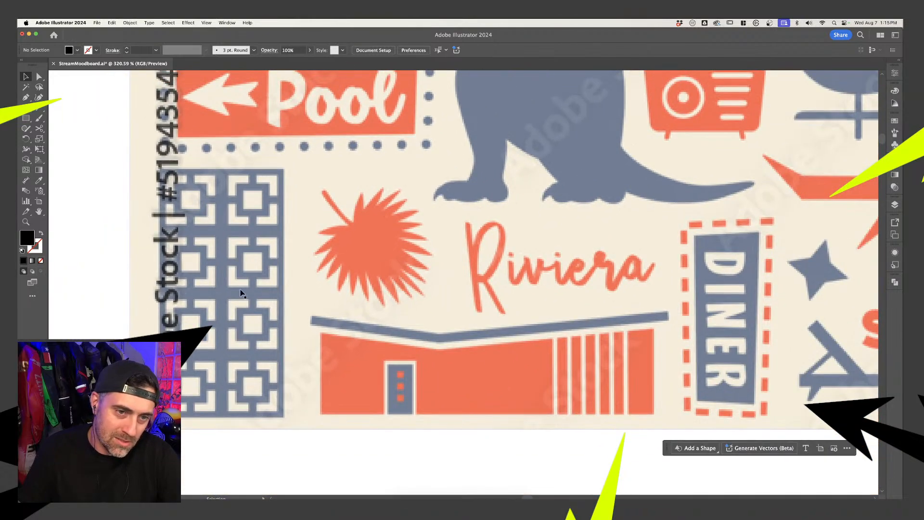
pyautogui.scroll(-1, 223, 313)
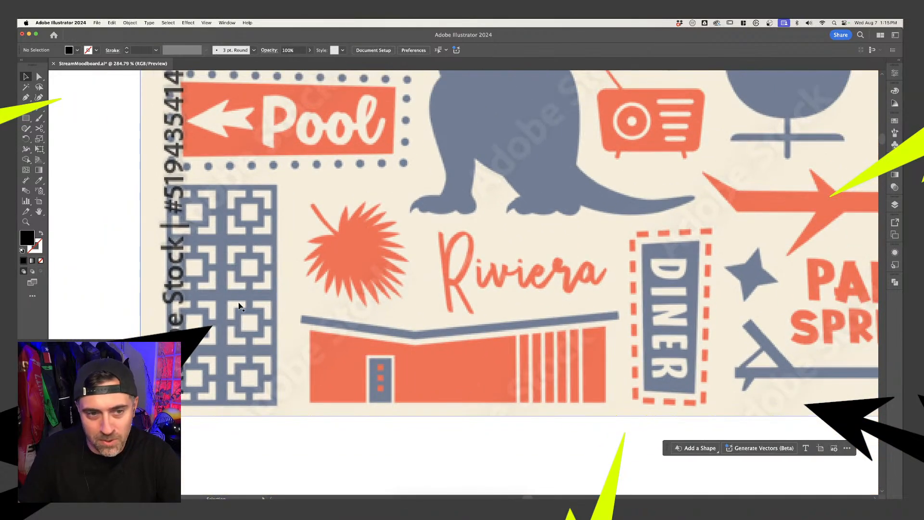
pyautogui.scroll(-4, 247, 338)
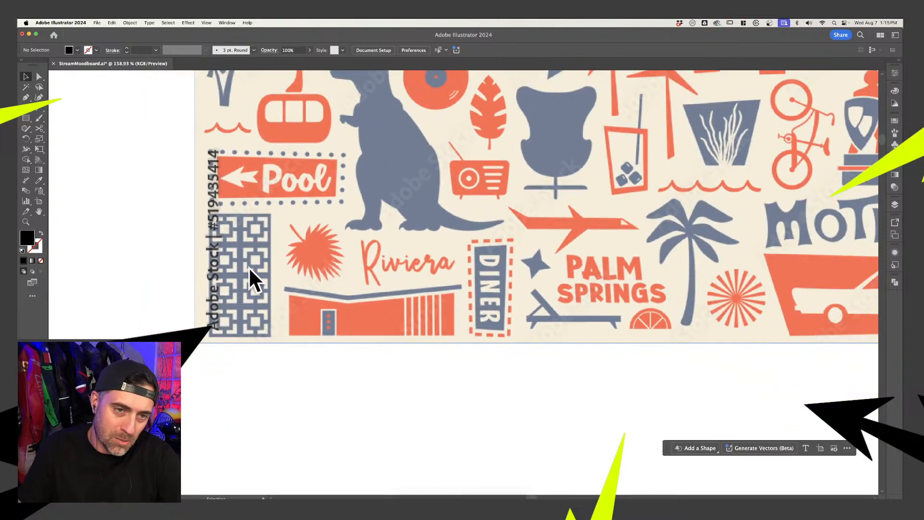
pyautogui.scroll(-2, 254, 273)
pyautogui.scroll(2, 259, 283)
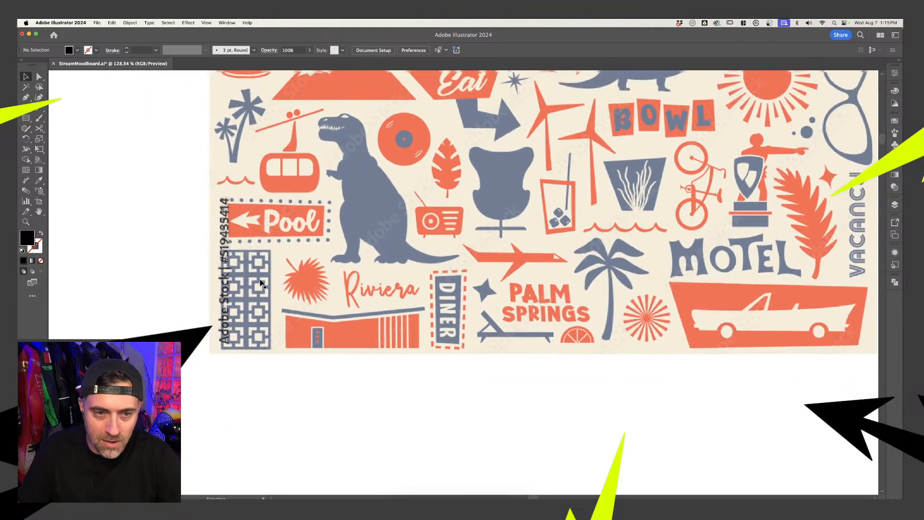
# - Review the rest of the Palm Springs illustration, including the icons and the lettering of the Bowl and Eat signs
pyautogui.scroll(5, 277, 310)
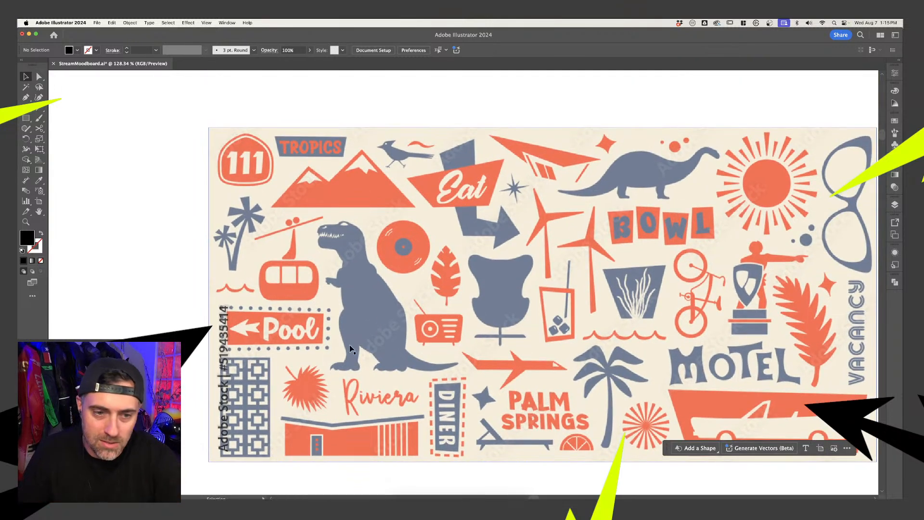
pyautogui.hscroll(3, 343, 366)
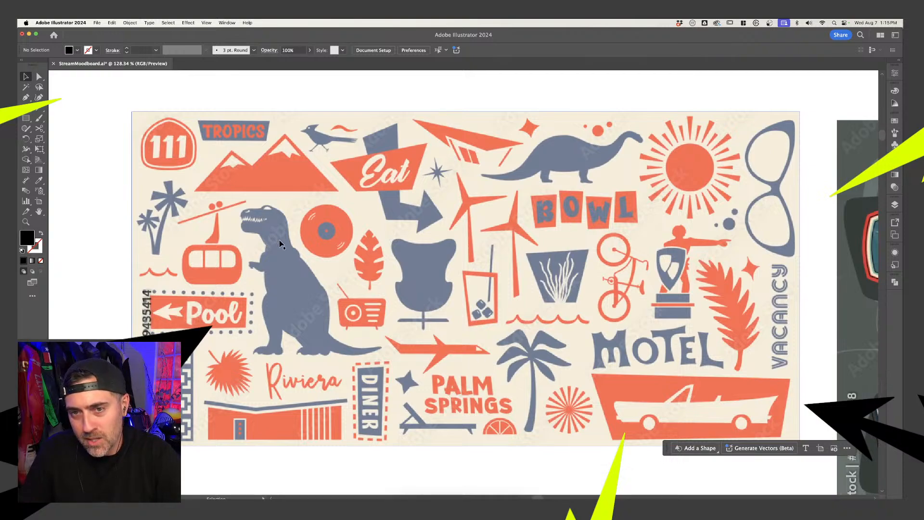
pyautogui.scroll(5, 507, 199)
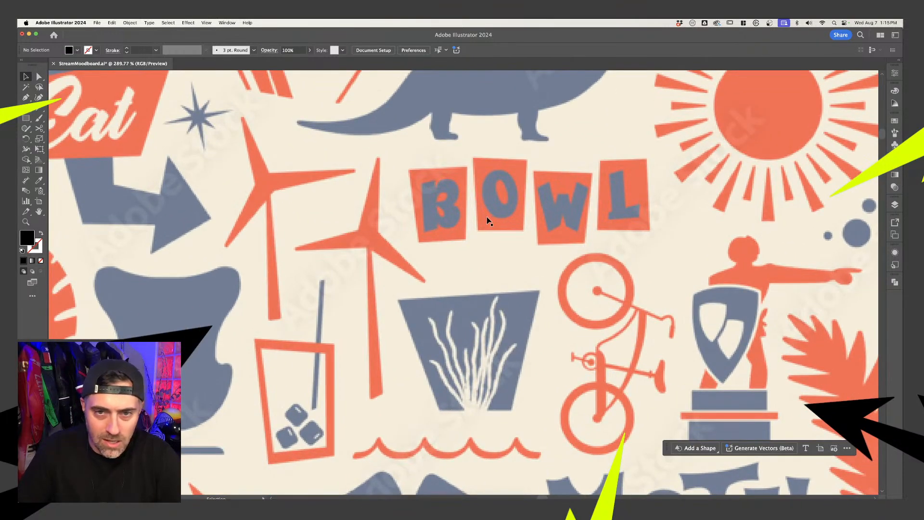
pyautogui.scroll(-8, 487, 217)
pyautogui.scroll(4, 323, 195)
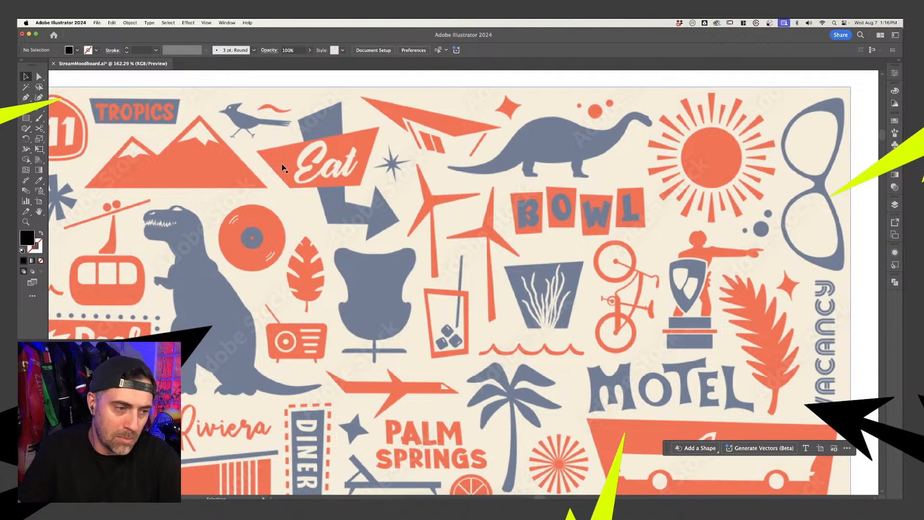
# - Move on to the neighbouring dark grey reference image of retro sign frames
pyautogui.hscroll(5, 320, 169)
pyautogui.scroll(-4, 341, 171)
pyautogui.hscroll(10, 339, 169)
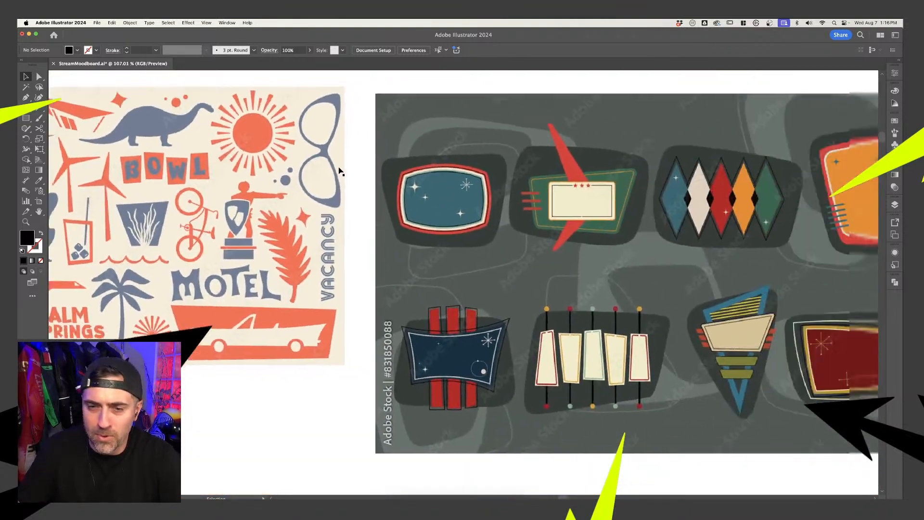
# - Examine the retro sign frames in the dark grey and light teal reference images
pyautogui.hscroll(8, 339, 171)
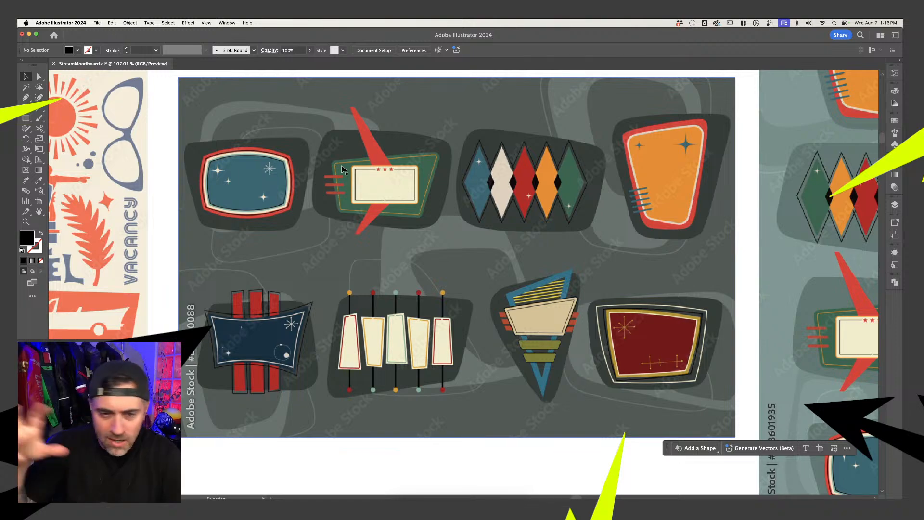
pyautogui.scroll(-5, 344, 170)
pyautogui.hscroll(10, 433, 217)
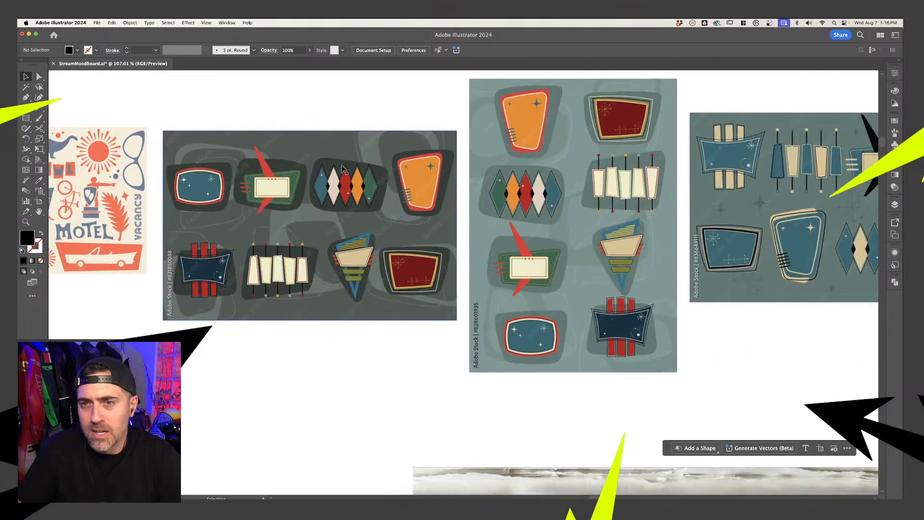
pyautogui.scroll(1, 509, 274)
pyautogui.scroll(5, 509, 273)
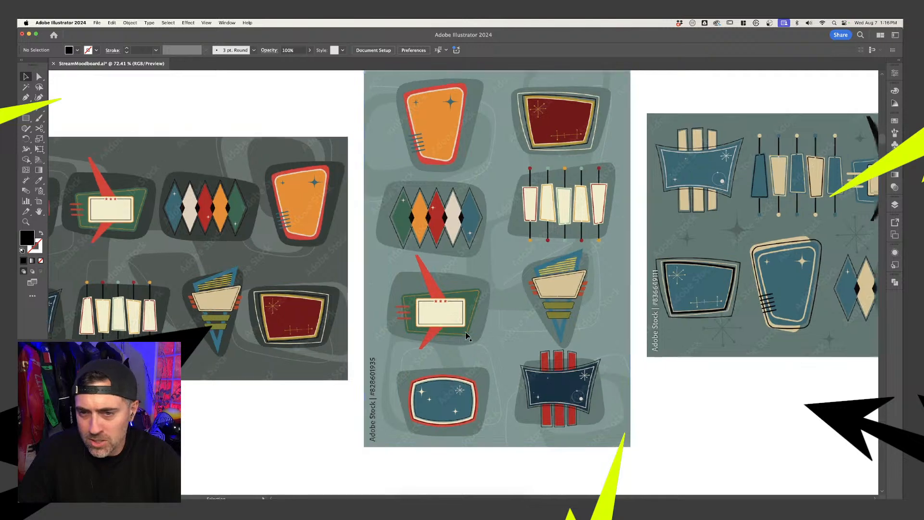
pyautogui.scroll(-5, 722, 289)
pyautogui.hscroll(10, 626, 240)
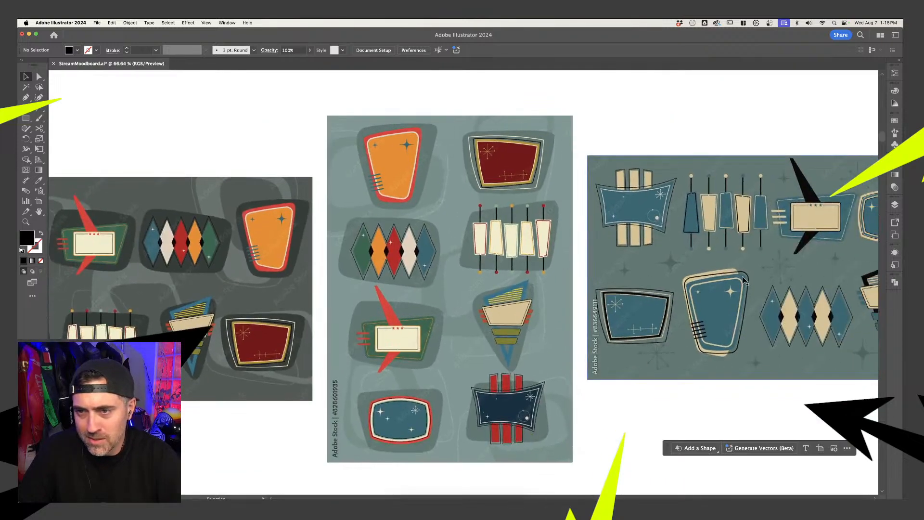
# - Examine the shapes of the blue and cream retro sign set up close
pyautogui.scroll(3, 569, 186)
pyautogui.scroll(3, 511, 206)
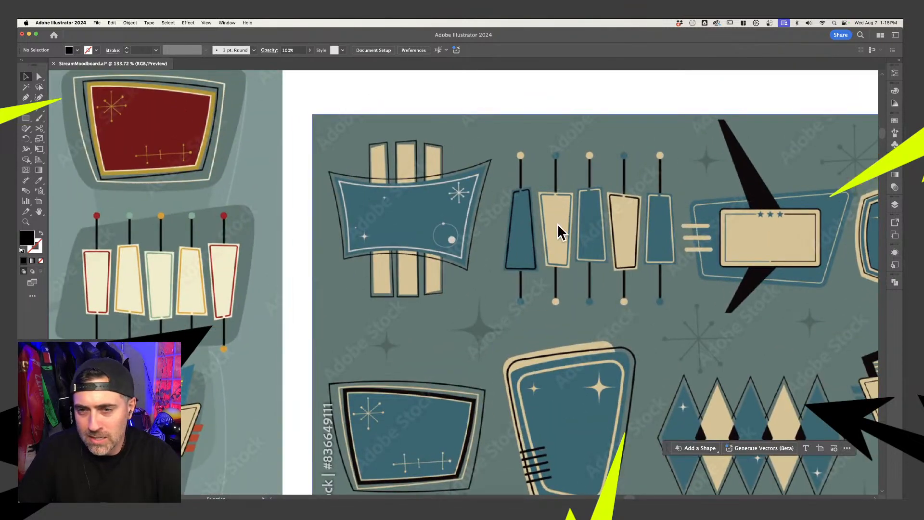
pyautogui.scroll(-2, 557, 223)
pyautogui.hscroll(2, 597, 231)
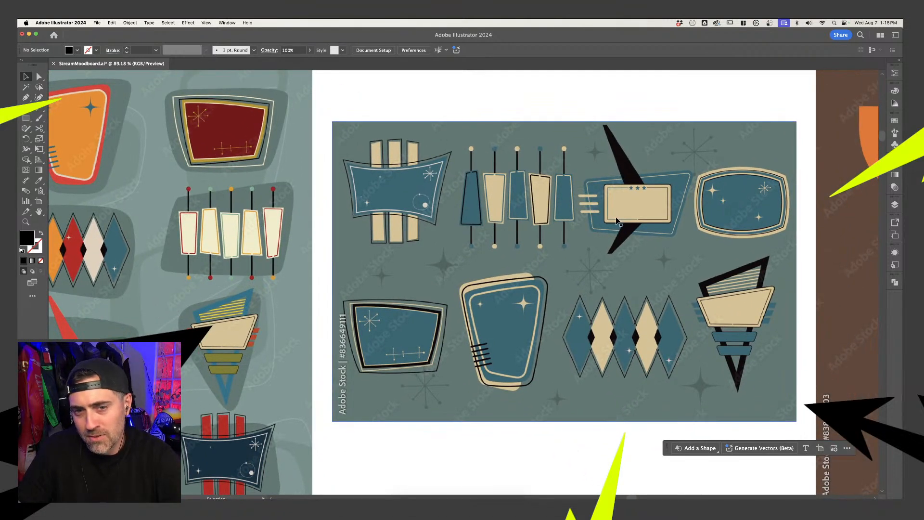
pyautogui.scroll(1, 617, 221)
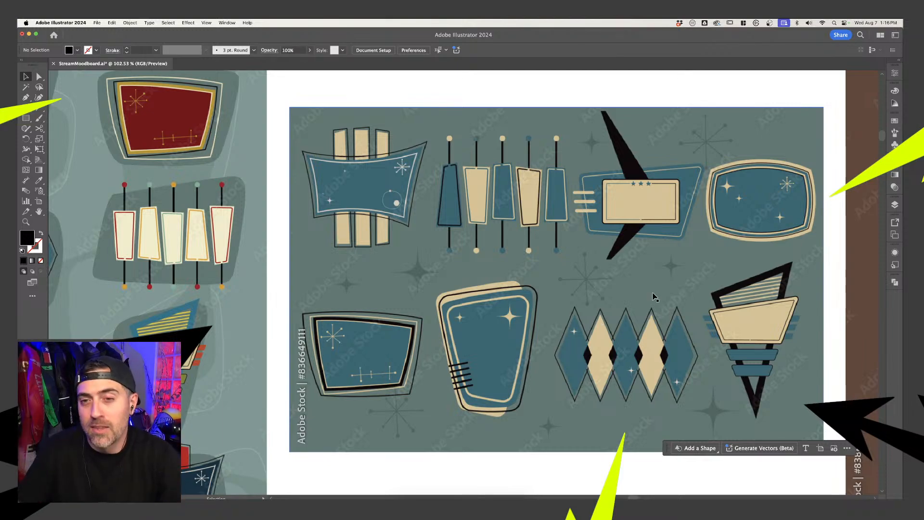
# - Review the brown reference image of bowls, scale, bottle and glass alongside the blue and cream signs
pyautogui.scroll(-3, 655, 297)
pyautogui.hscroll(10, 655, 297)
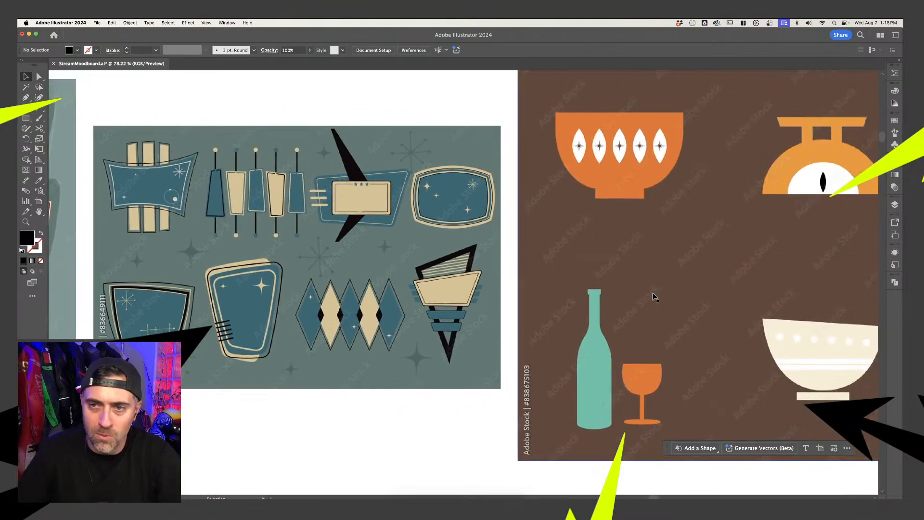
pyautogui.hscroll(5, 654, 299)
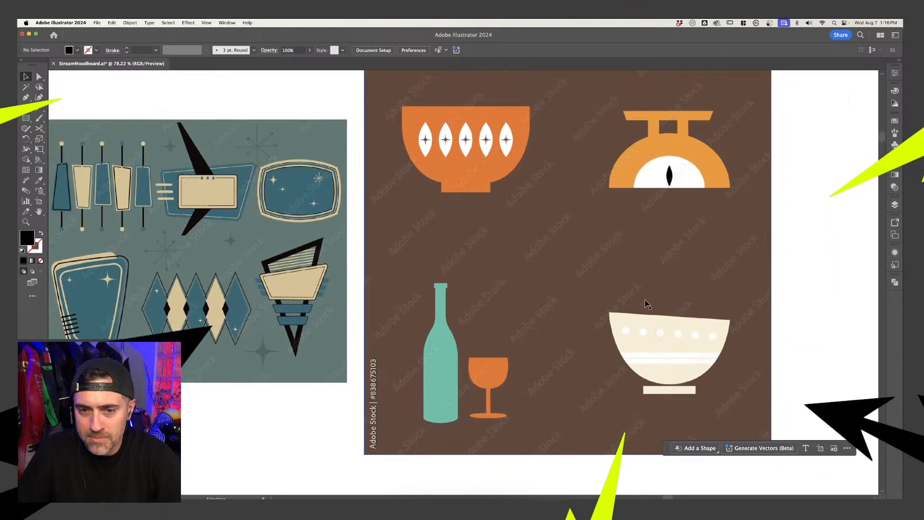
pyautogui.hscroll(-4, 453, 300)
pyautogui.scroll(1, 454, 300)
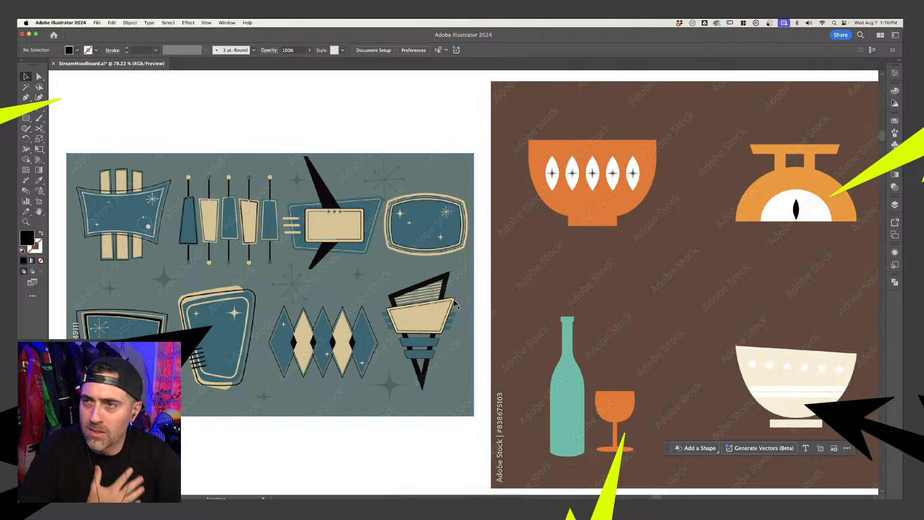
pyautogui.hscroll(2, 453, 300)
pyautogui.hscroll(3, 704, 238)
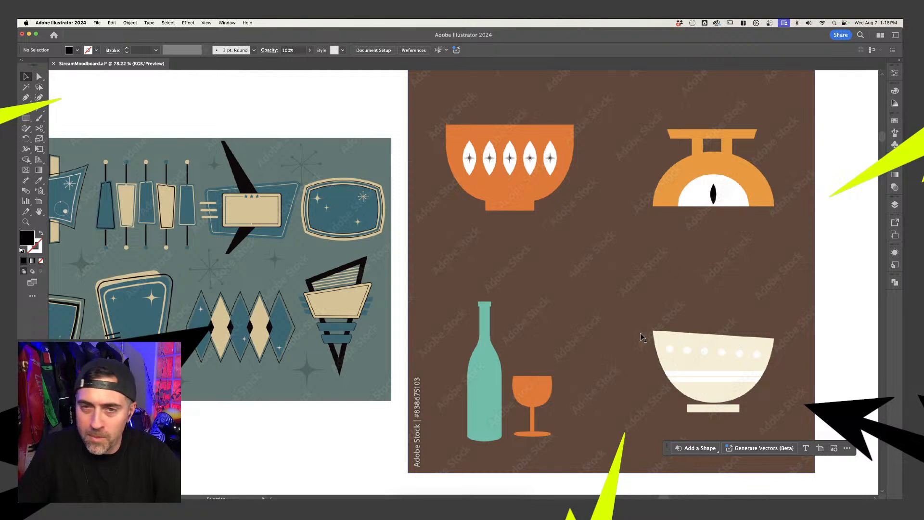
pyautogui.scroll(-2, 673, 234)
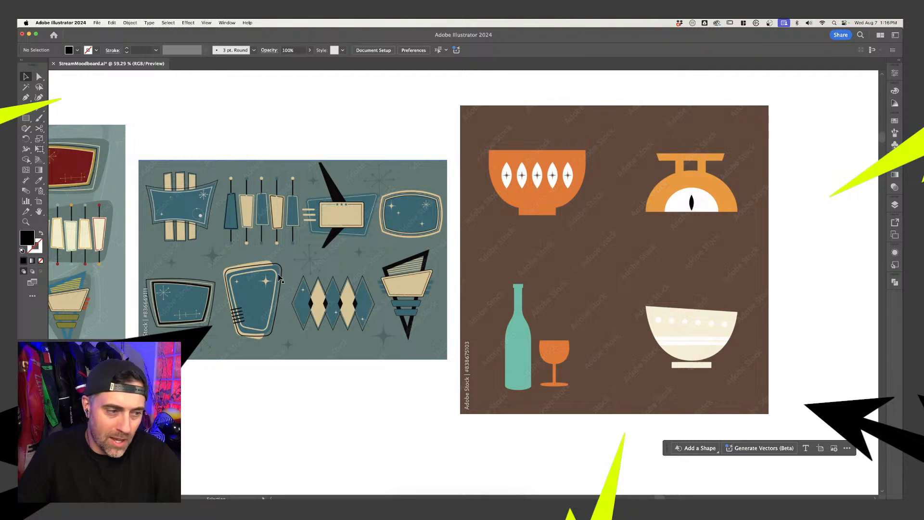
# - Go back past the sign references to the pencil sketch sheet and examine the hand-drawn sign shapes
pyautogui.moveTo(207, 397); pyautogui.dragTo(530, 381)
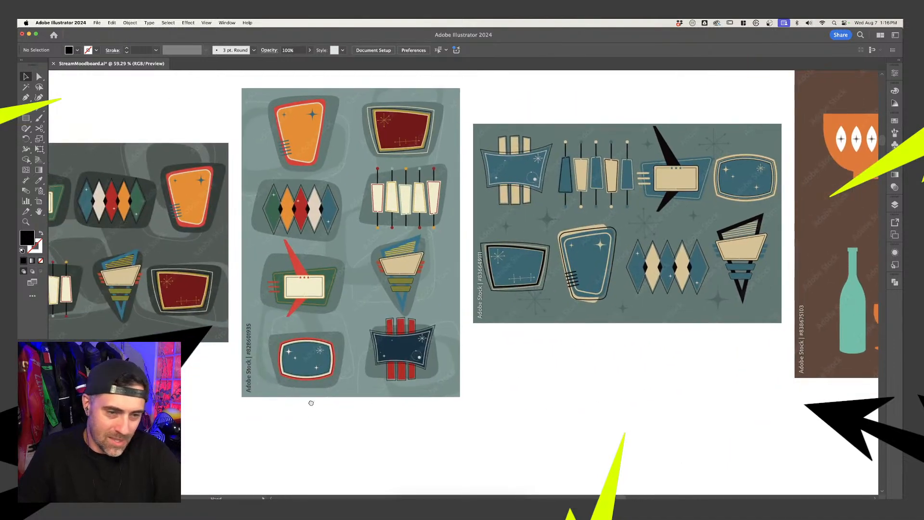
pyautogui.moveTo(311, 403); pyautogui.dragTo(609, 290)
pyautogui.scroll(-4, 549, 334)
pyautogui.scroll(-4, 549, 332)
pyautogui.hscroll(4, 580, 319)
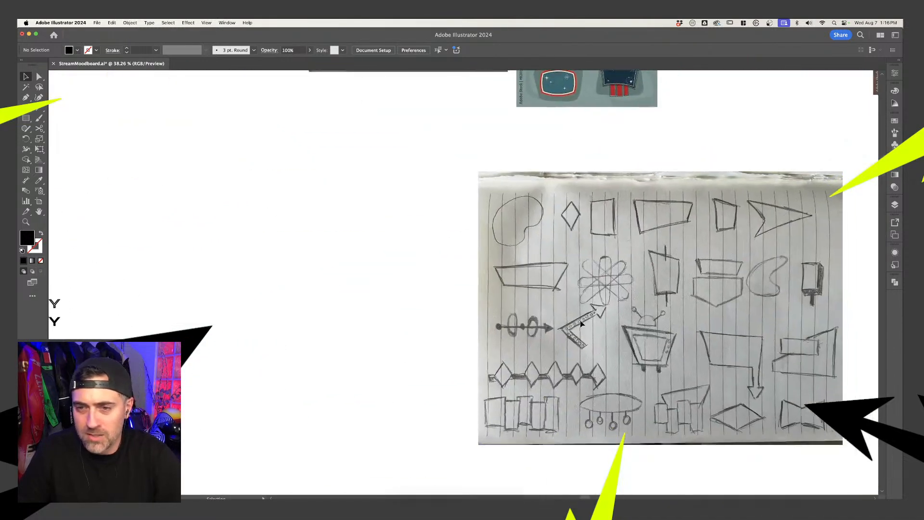
pyautogui.click(619, 289)
pyautogui.click(350, 269)
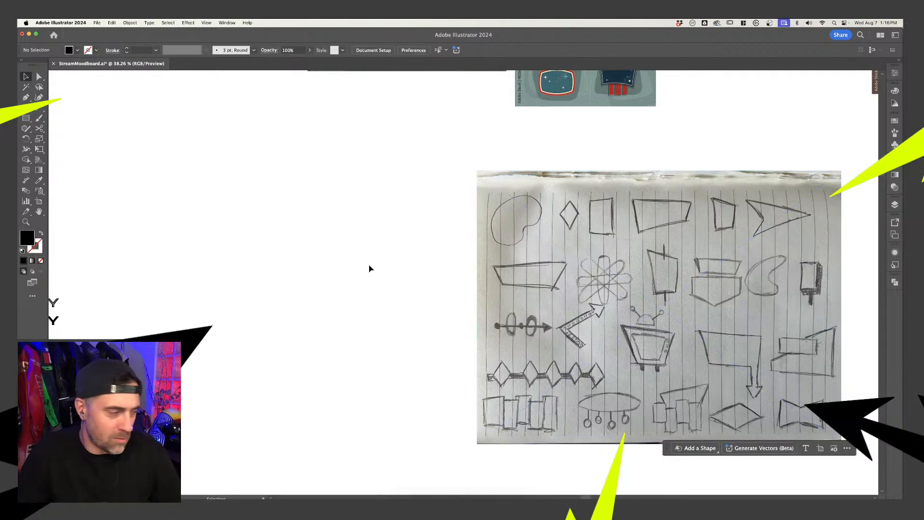
pyautogui.hscroll(2, 391, 267)
pyautogui.hscroll(-1, 391, 265)
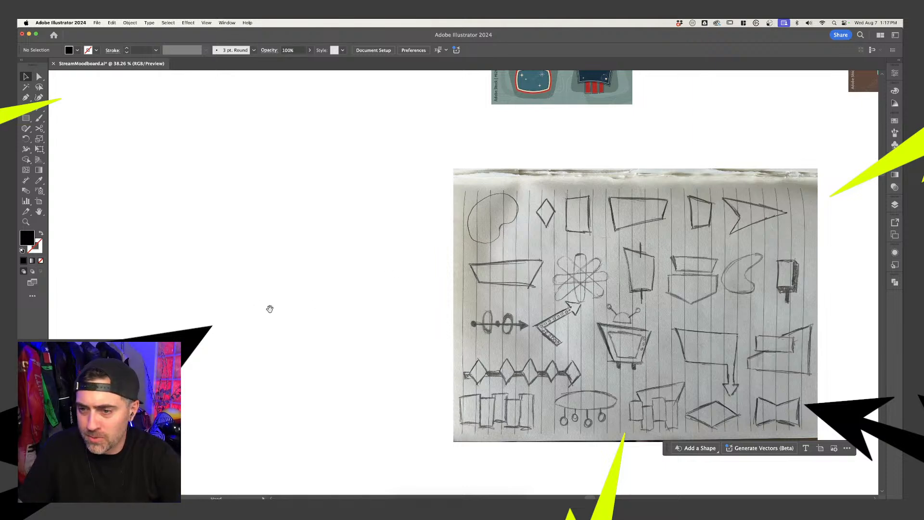
pyautogui.moveTo(268, 306)
pyautogui.mouseDown()
pyautogui.moveTo(413, 219)
pyautogui.moveTo(303, 215)
pyautogui.moveTo(302, 239)
pyautogui.mouseUp()
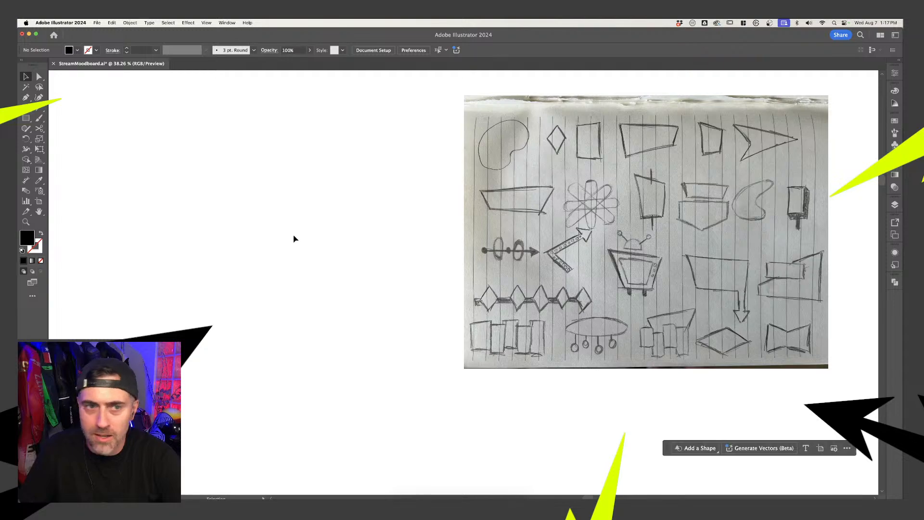
# - Return to the wordmark samples and check which fonts the first Hoodzpah Design samples use
pyautogui.hscroll(-10, 464, 269)
pyautogui.scroll(-2, 461, 249)
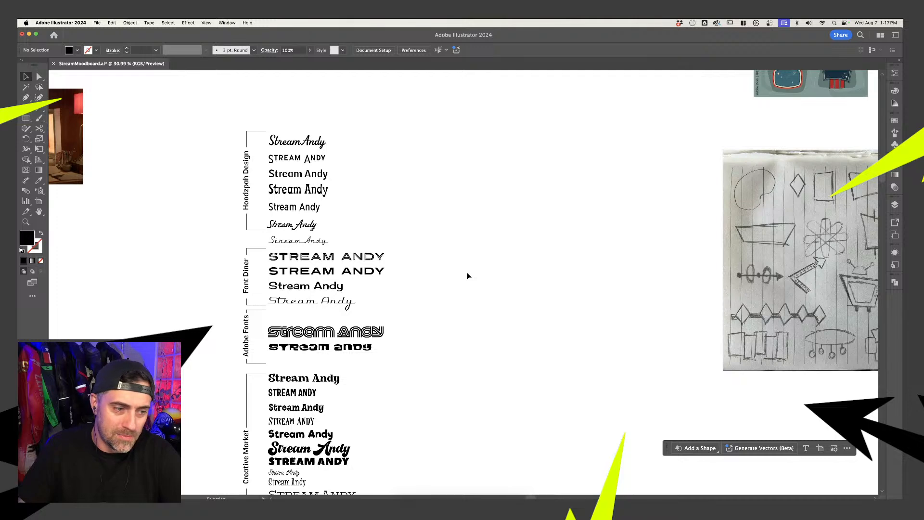
pyautogui.moveTo(520, 236); pyautogui.dragTo(501, 255)
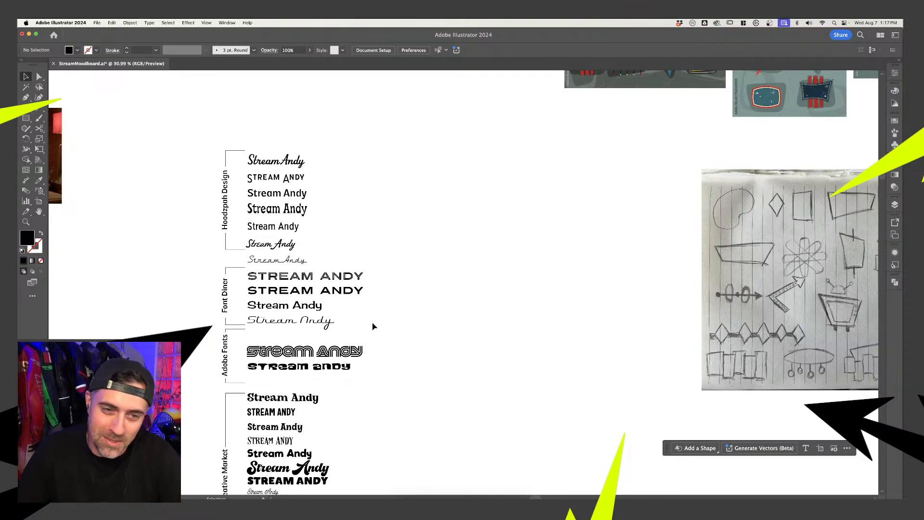
pyautogui.click(289, 180)
pyautogui.click(290, 164)
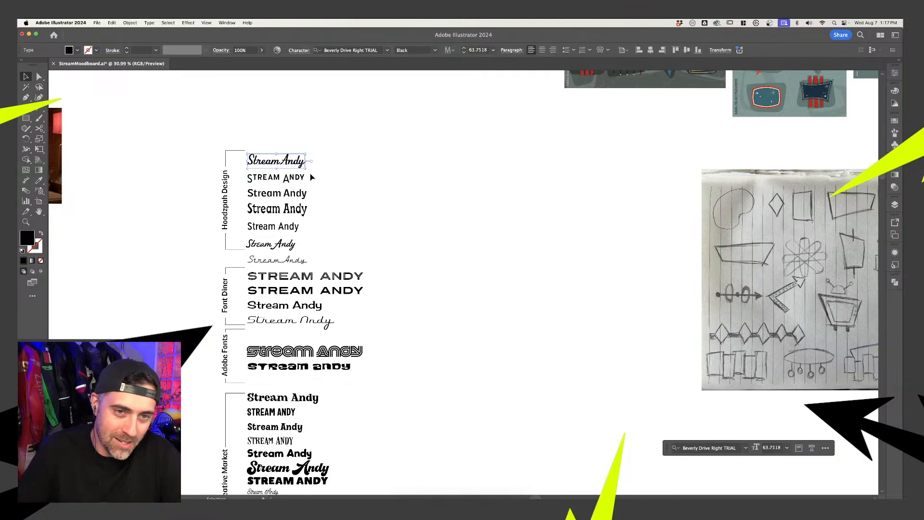
pyautogui.click(299, 180)
pyautogui.click(305, 186)
pyautogui.click(301, 197)
pyautogui.click(303, 212)
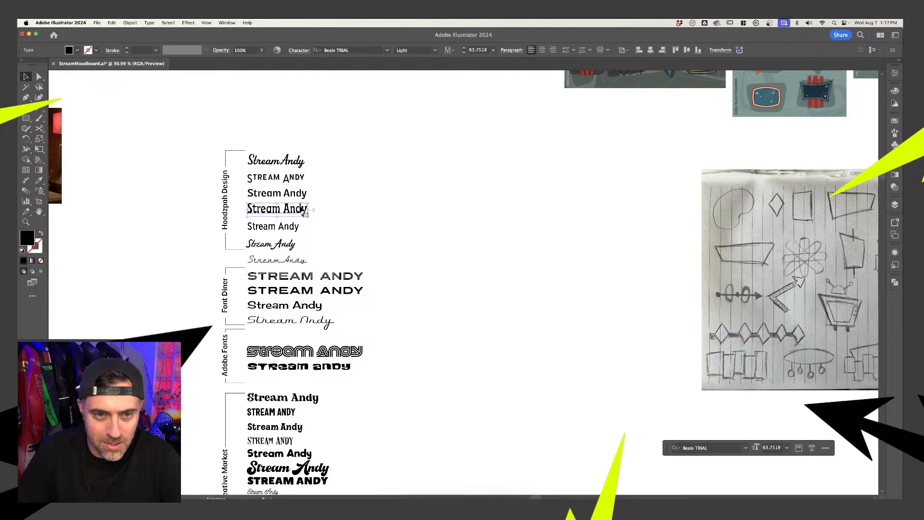
pyautogui.click(316, 217)
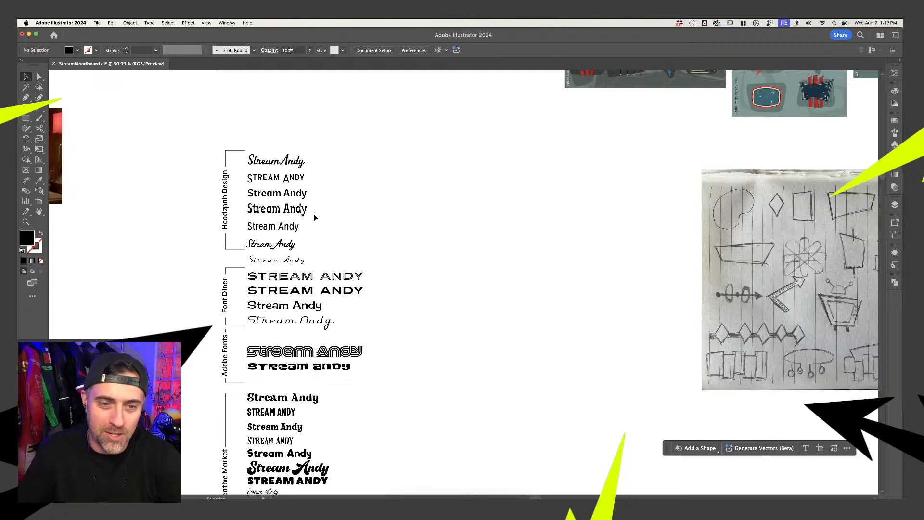
# - Review the Font Diner, Adobe Fonts and Creative Market wordmark samples, returning to the start of the list
pyautogui.scroll(-3, 389, 247)
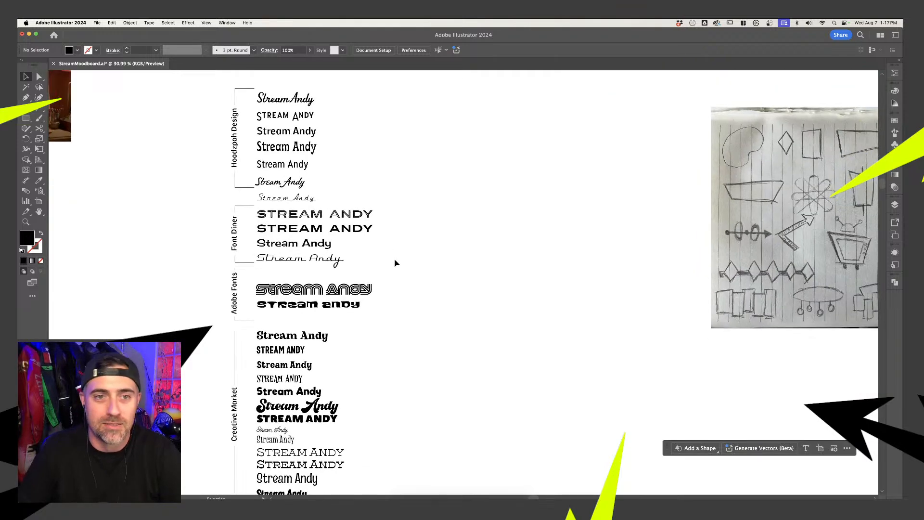
pyautogui.keyDown('alt'); pyautogui.scroll(5, 396, 261); pyautogui.keyUp('alt')
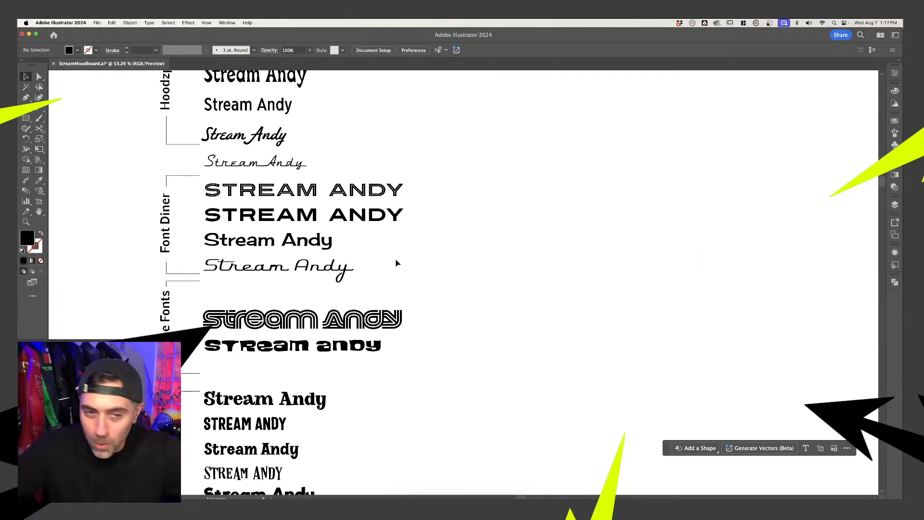
pyautogui.scroll(-5, 405, 301)
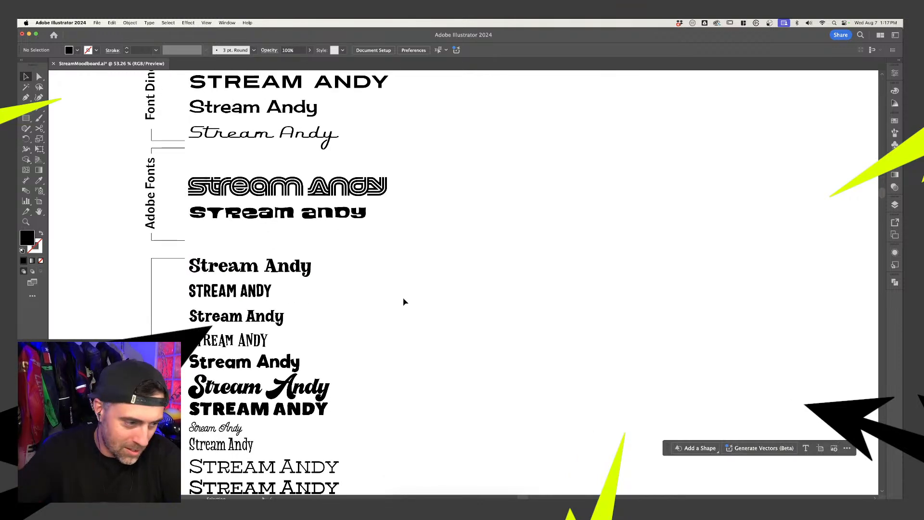
pyautogui.scroll(-3, 404, 302)
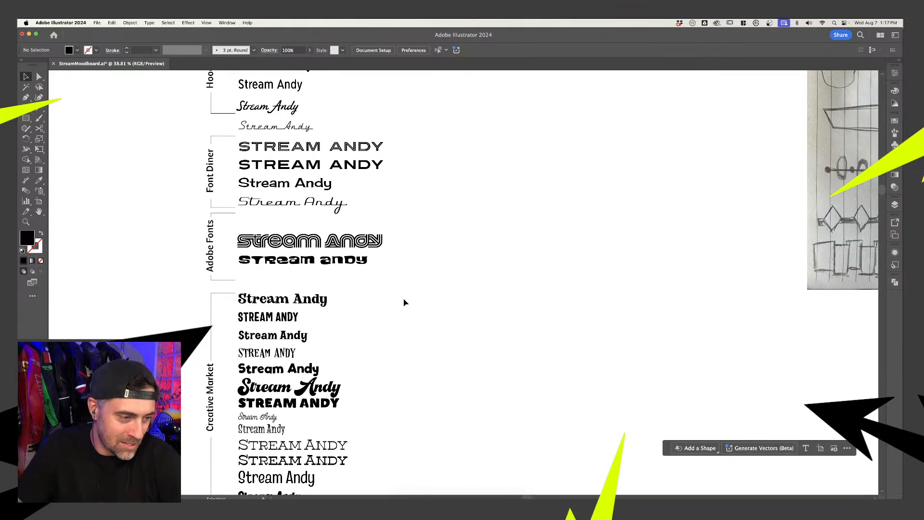
pyautogui.moveTo(431, 285); pyautogui.dragTo(382, 365)
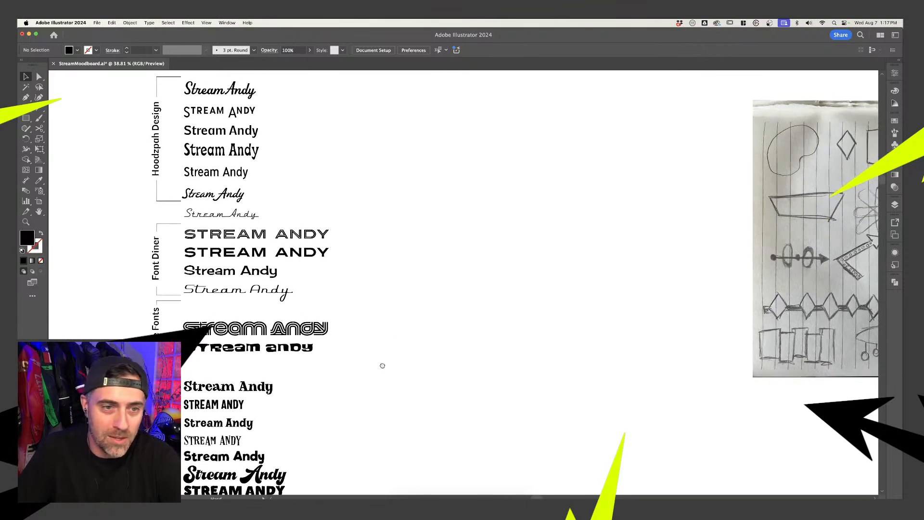
pyautogui.moveTo(543, 287); pyautogui.dragTo(382, 304)
pyautogui.moveTo(449, 299); pyautogui.dragTo(583, 295)
pyautogui.moveTo(355, 299); pyautogui.dragTo(375, 315)
# - Duplicate the first Hoodzpah Design script wordmark into the empty space between the font list and the sketch sheet
pyautogui.click(210, 143)
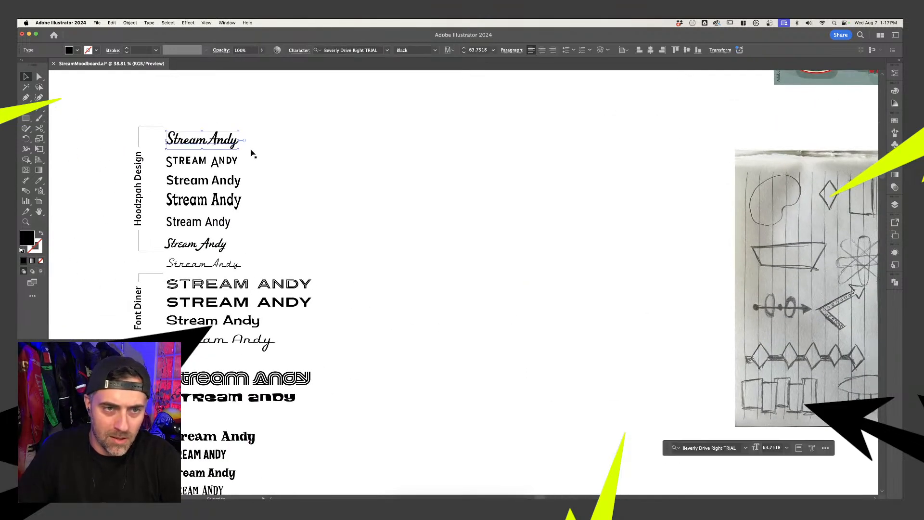
pyautogui.moveTo(223, 142); pyautogui.dragTo(427, 173)
pyautogui.click(507, 176)
pyautogui.hscroll(5, 572, 182)
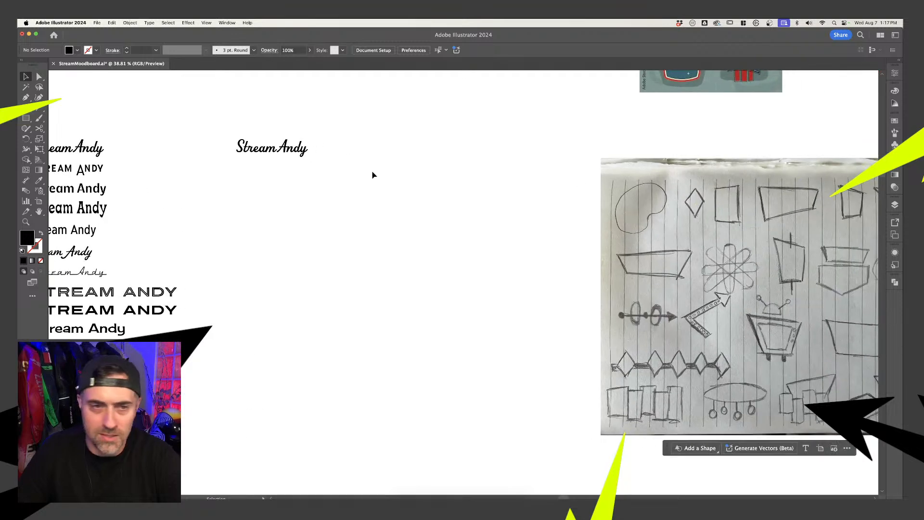
pyautogui.scroll(3, 374, 177)
pyautogui.hscroll(-3, 374, 177)
# - Split the copied wordmark into two text objects, placing its second word level with "Stream" and a gap between them
pyautogui.click(348, 206)
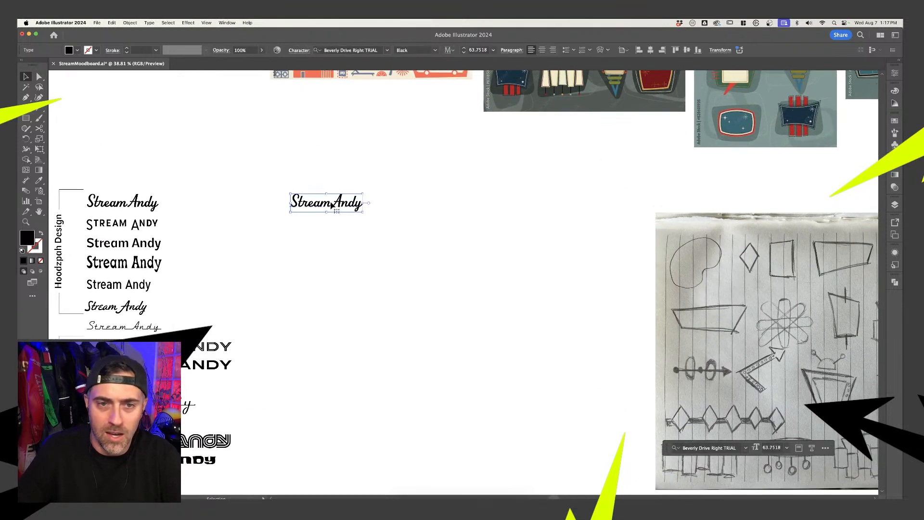
pyautogui.doubleClick(337, 207)
pyautogui.moveTo(332, 206); pyautogui.dragTo(385, 202)
pyautogui.press('cmd+x')
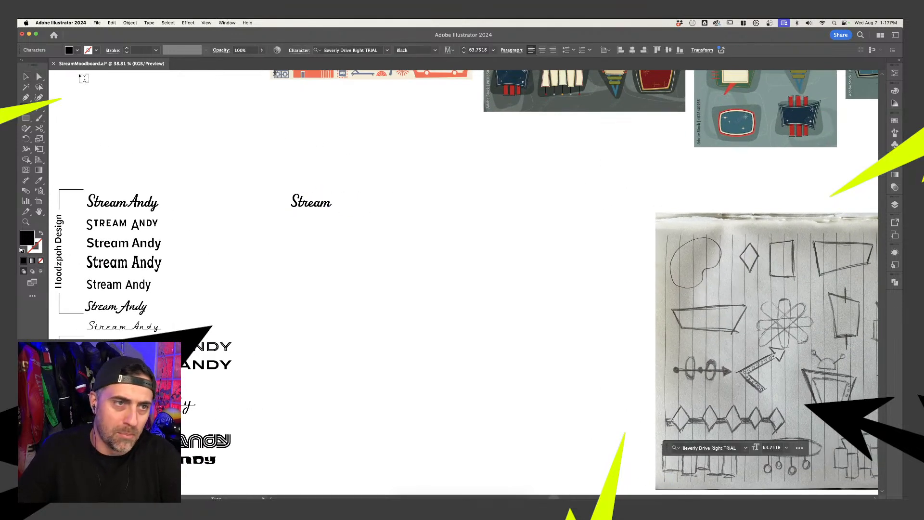
pyautogui.press('Escape')
pyautogui.press('cmd+v')
pyautogui.moveTo(458, 273); pyautogui.dragTo(460, 219)
pyautogui.click(393, 197)
pyautogui.scroll(5, 413, 216)
pyautogui.scroll(1, 413, 218)
pyautogui.click(370, 213)
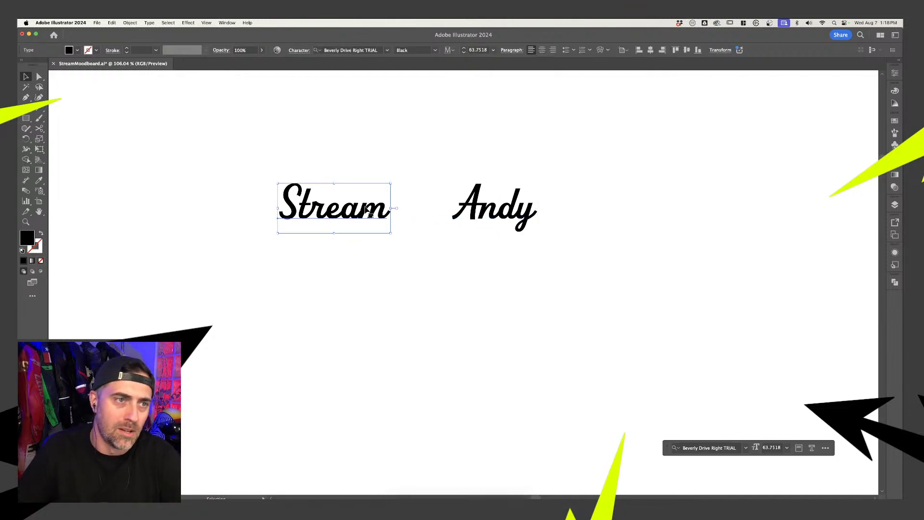
pyautogui.click(28, 118)
pyautogui.moveTo(282, 174); pyautogui.dragTo(385, 202)
pyautogui.press('v')
pyautogui.press('BackSpace')
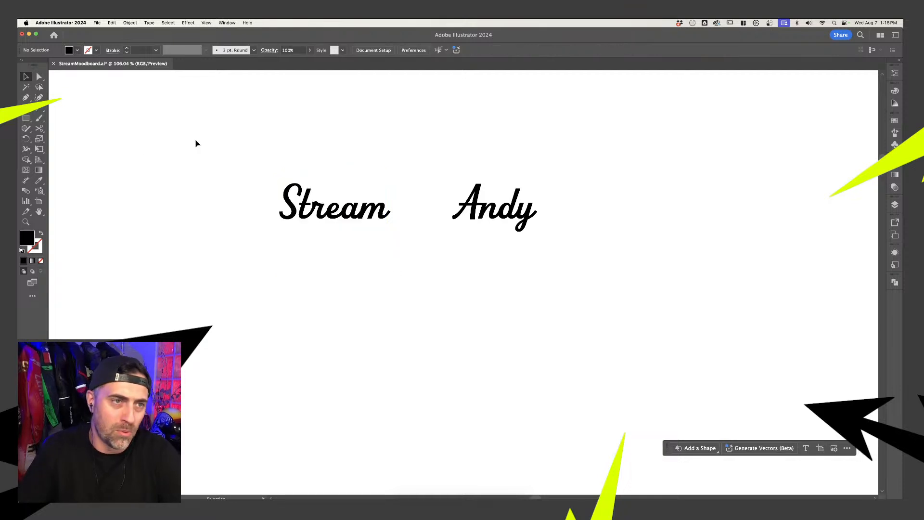
pyautogui.click(32, 120)
pyautogui.click(72, 128)
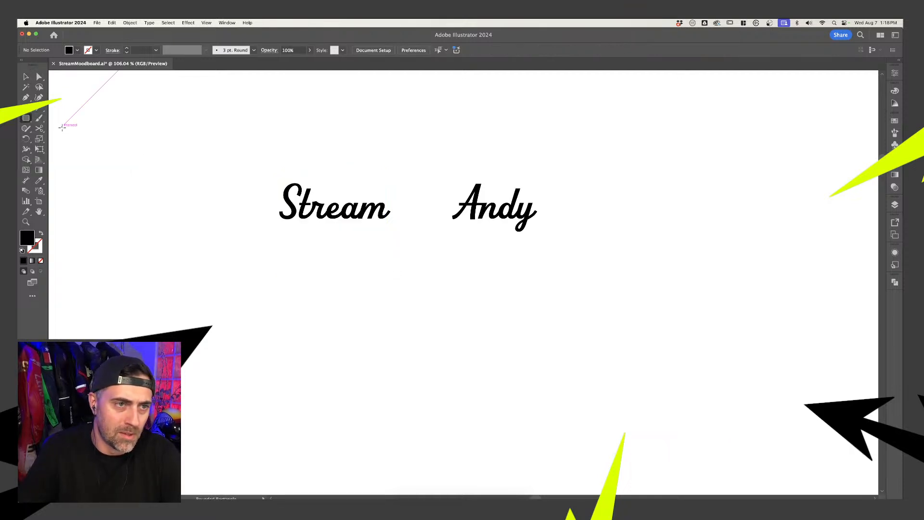
pyautogui.click(27, 118)
pyautogui.click(73, 149)
pyautogui.moveTo(229, 173); pyautogui.dragTo(354, 219)
pyautogui.press('BackSpace')
# - Draw an unfilled, black-outlined ellipse about 4.23 by 1.94 in around the word "Stream"
pyautogui.click(27, 118)
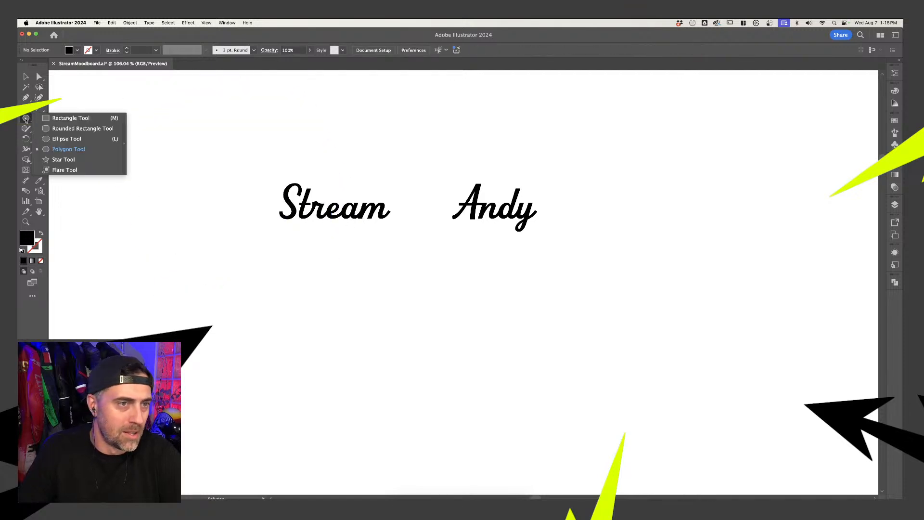
pyautogui.click(72, 138)
pyautogui.moveTo(272, 172); pyautogui.dragTo(405, 232)
pyautogui.press('v')
pyautogui.hotkey('shift', 'x')
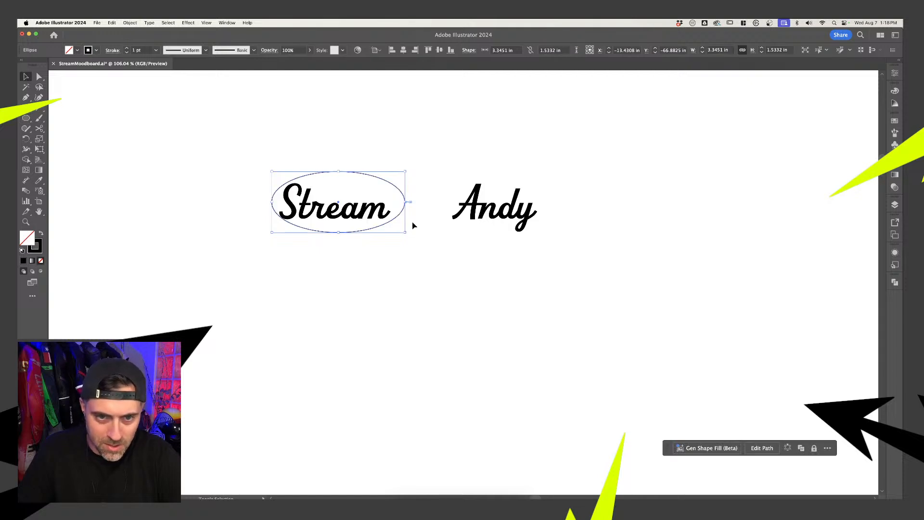
pyautogui.moveTo(404, 216); pyautogui.dragTo(396, 221)
pyautogui.moveTo(398, 177); pyautogui.dragTo(414, 168)
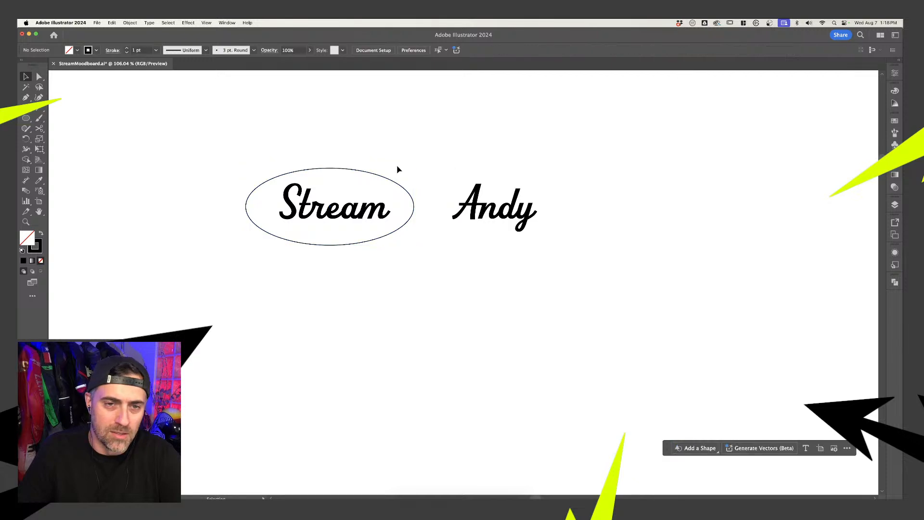
# - Set the stroke weight of the ellipse around "Stream" to 5 pt
pyautogui.click(127, 48)
pyautogui.click(126, 49)
pyautogui.click(127, 49)
pyautogui.click(126, 48)
pyautogui.click(352, 150)
# - Duplicate the ellipse around the second word so the two ovals overlap between the words, and bring that word closer to "Stream"
pyautogui.scroll(-2, 391, 176)
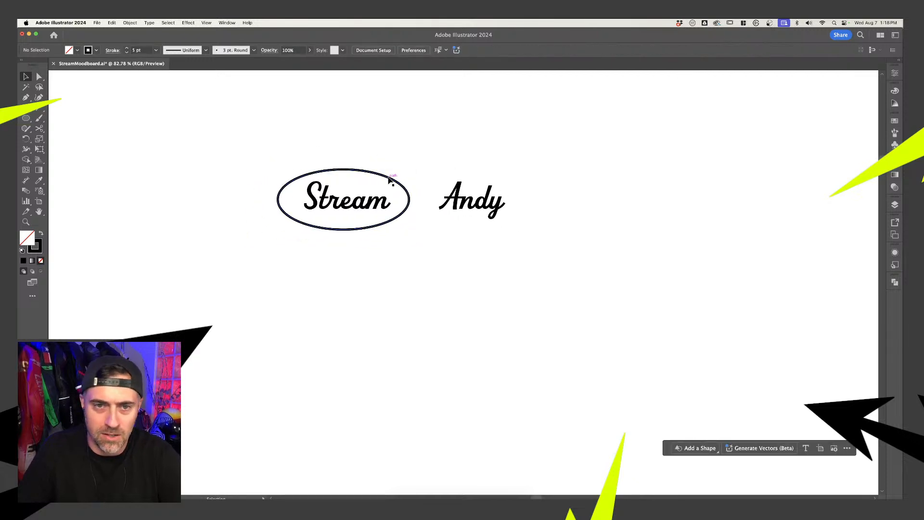
pyautogui.moveTo(390, 181); pyautogui.dragTo(475, 199)
pyautogui.click(570, 178)
pyautogui.click(517, 190)
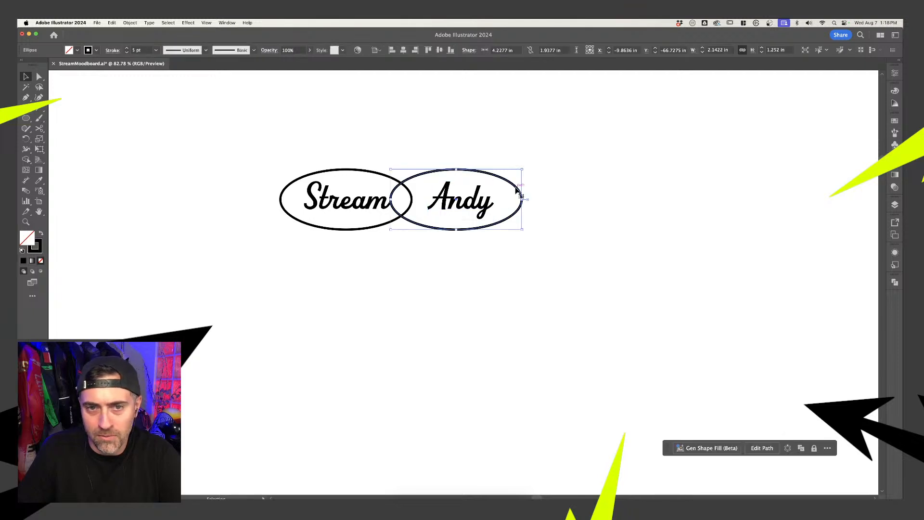
pyautogui.click(544, 190)
pyautogui.click(521, 192)
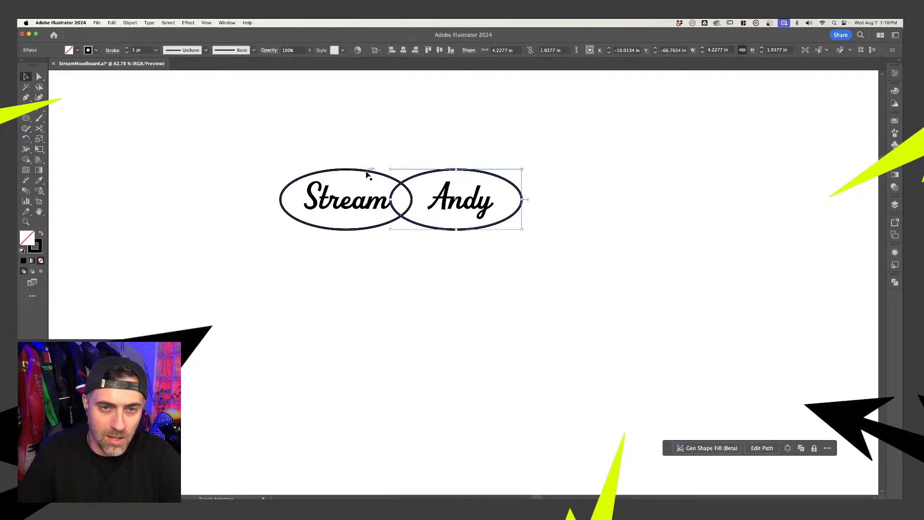
# - Narrow both ellipses to about 4 in wide each and realign the second word with its oval, keeping a small overlap between the ovals
pyautogui.keyDown('shift'); pyautogui.click(367, 174); pyautogui.keyUp('shift')
pyautogui.moveTo(524, 202); pyautogui.dragTo(517, 202)
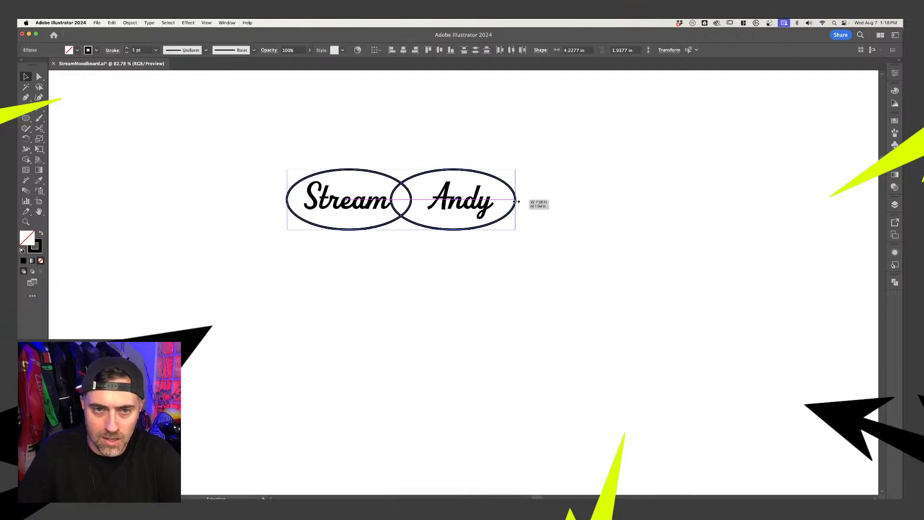
pyautogui.click(569, 202)
pyautogui.moveTo(435, 178); pyautogui.dragTo(480, 209)
pyautogui.click(351, 171)
pyautogui.click(455, 169)
pyautogui.press('super+shift+a')
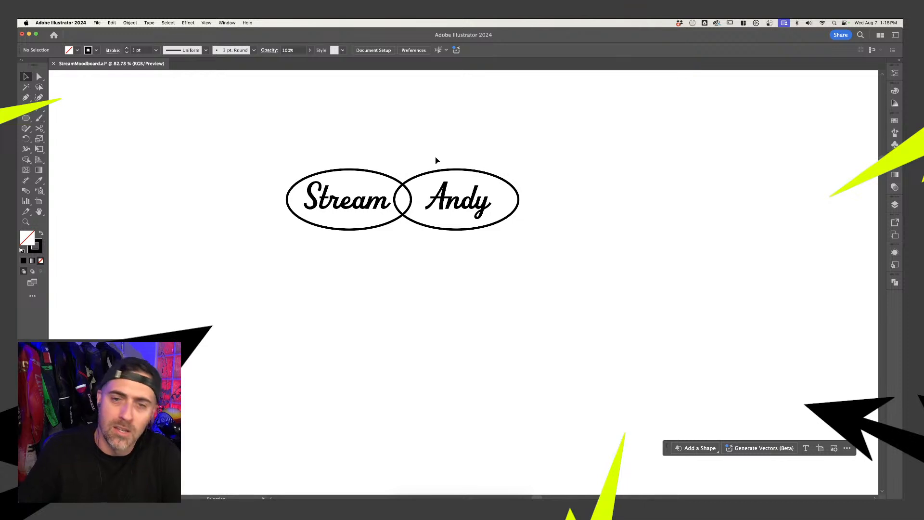
# - Move both words and their overlapping ovals straight up, above the level of the font list
pyautogui.scroll(-3, 471, 169)
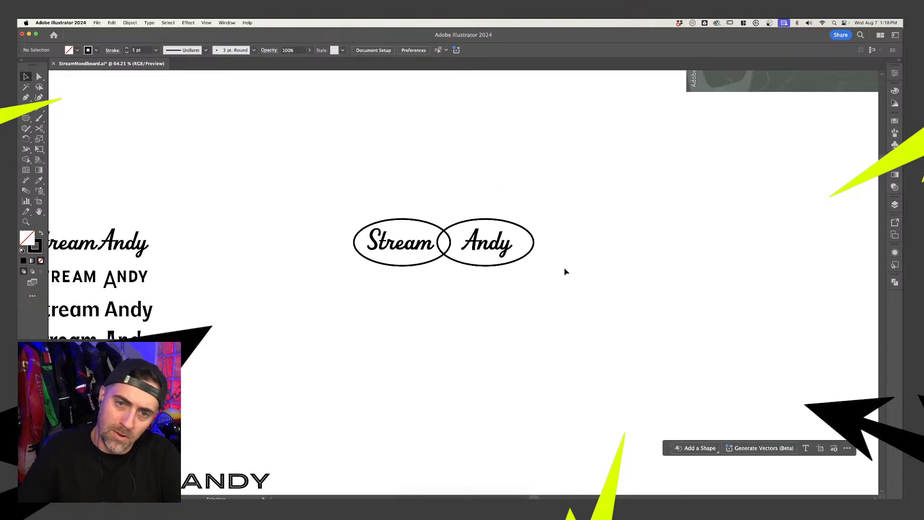
pyautogui.scroll(-2, 564, 270)
pyautogui.scroll(-1, 563, 273)
pyautogui.moveTo(563, 273); pyautogui.dragTo(396, 221)
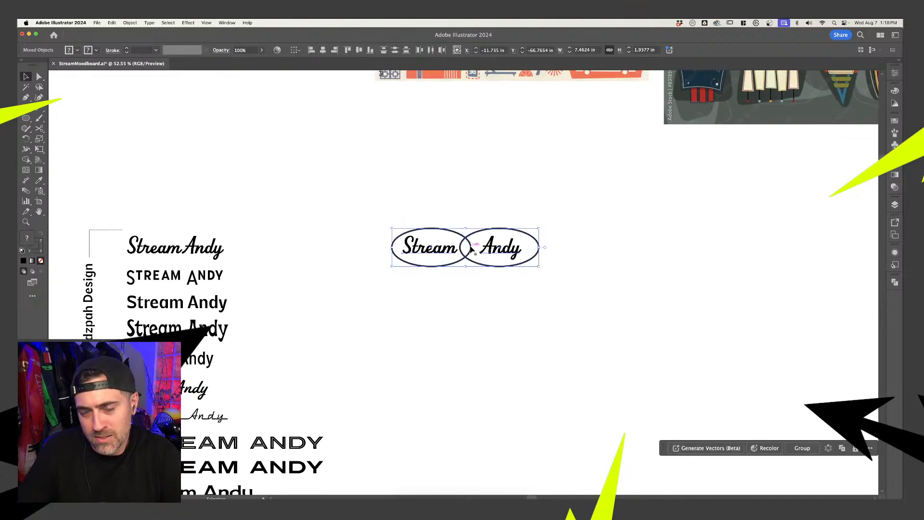
pyautogui.click(542, 276)
pyautogui.moveTo(543, 276); pyautogui.dragTo(441, 188)
pyautogui.click(495, 212)
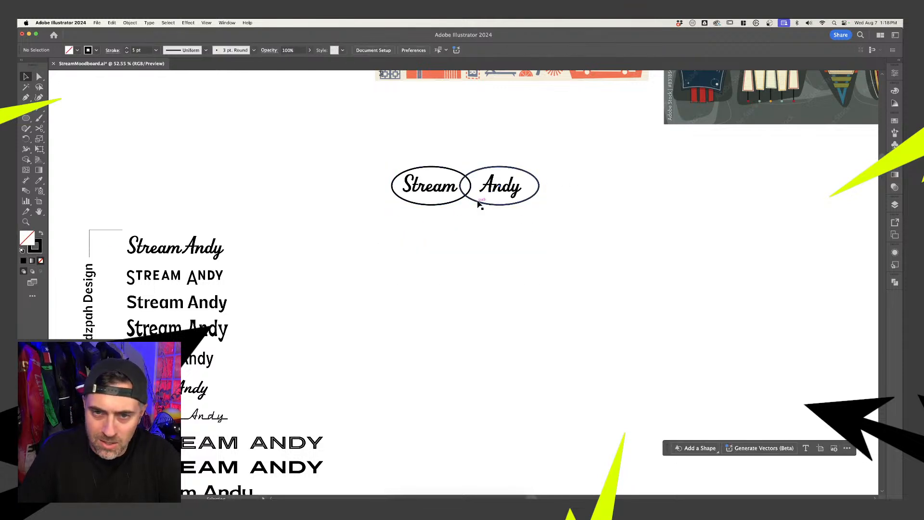
# - Duplicate the two-oval wordmark directly below the original
pyautogui.scroll(4, 481, 207)
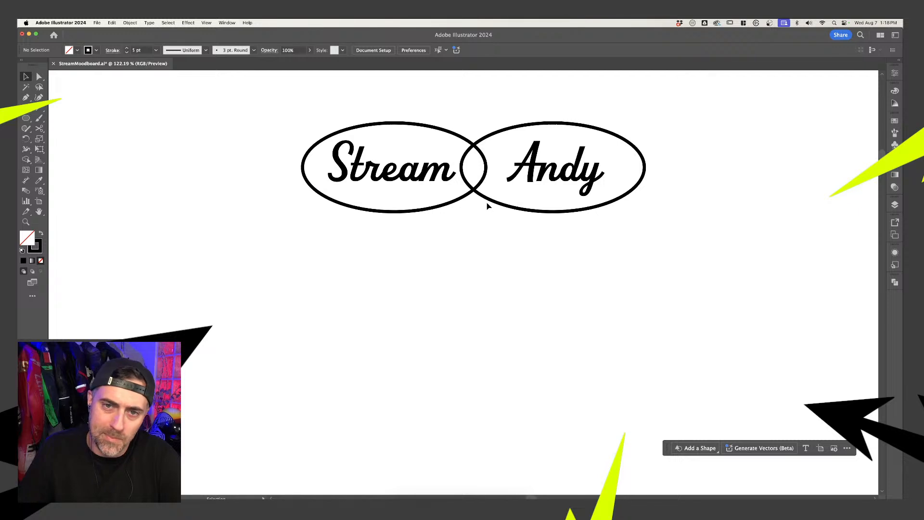
pyautogui.click(487, 201)
pyautogui.keyDown('shift'); pyautogui.click(478, 188); pyautogui.keyUp('shift')
pyautogui.click(540, 228)
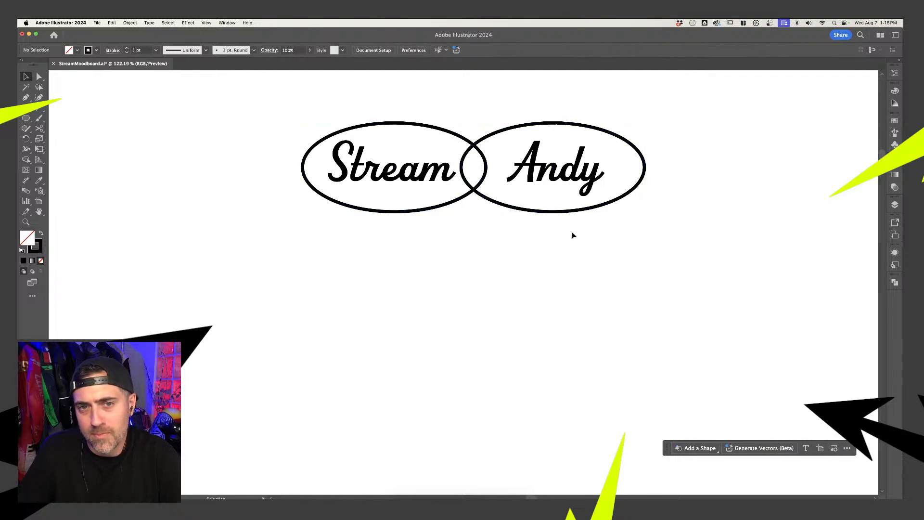
pyautogui.moveTo(571, 232); pyautogui.dragTo(319, 102)
pyautogui.moveTo(449, 170); pyautogui.dragTo(449, 324)
pyautogui.click(437, 287)
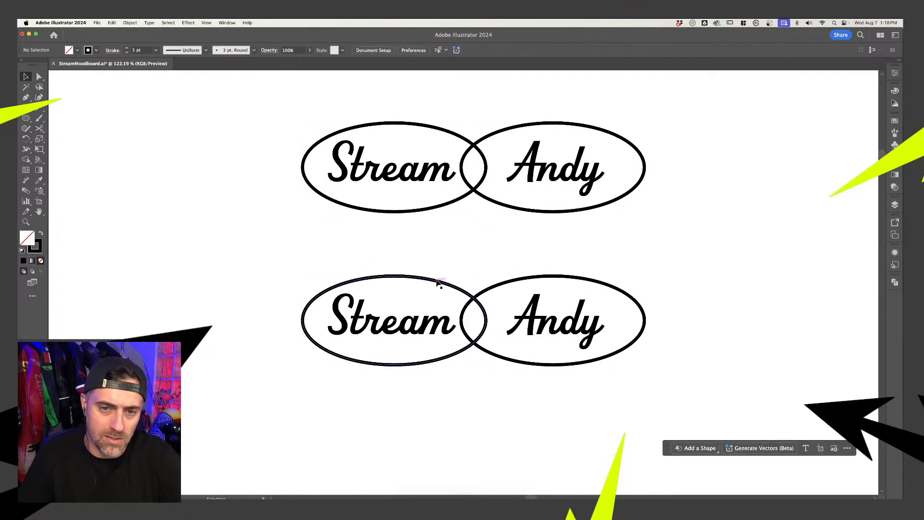
# - Try the lens-shaped and the flat-middled, pointed-end width profiles on the stroke of the copied "Stream" oval
pyautogui.click(457, 291)
pyautogui.click(206, 50)
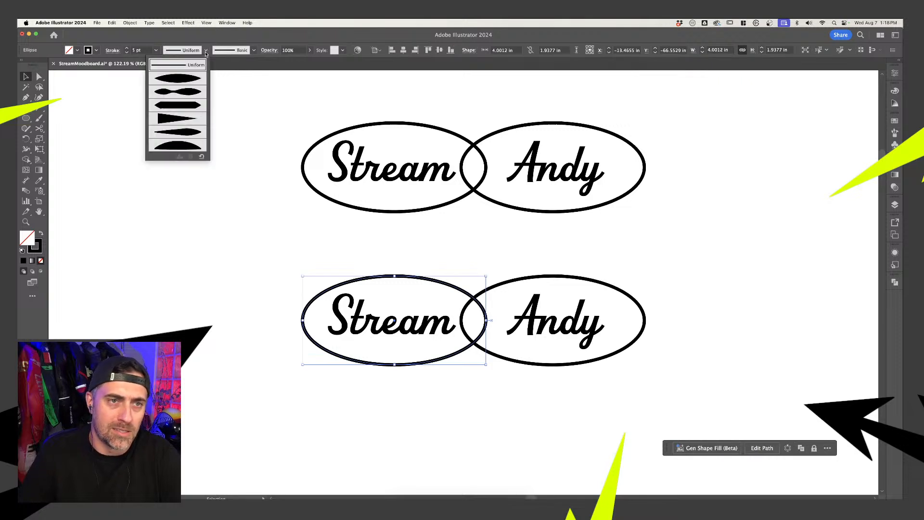
pyautogui.click(181, 79)
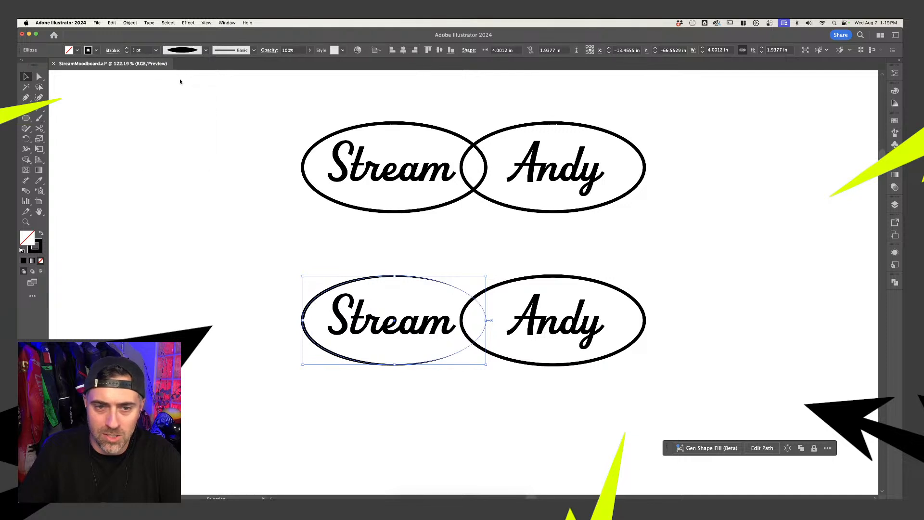
pyautogui.click(206, 50)
pyautogui.click(176, 102)
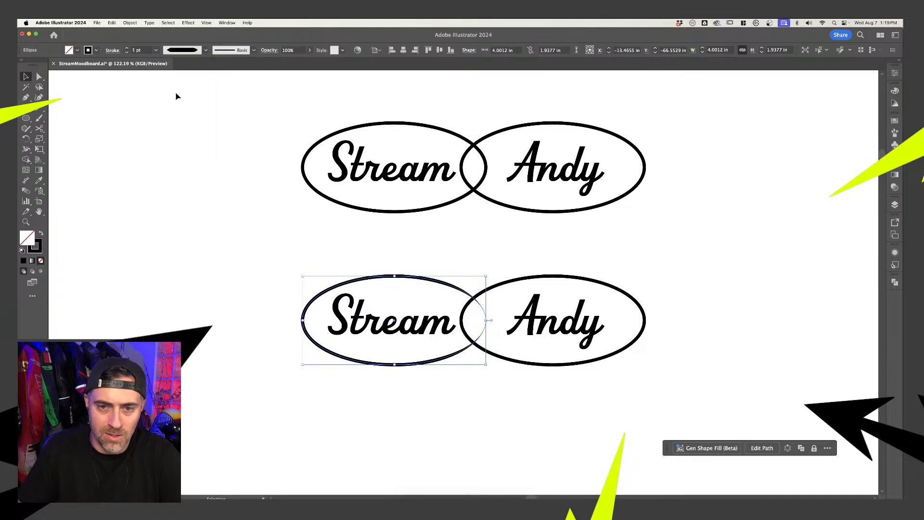
pyautogui.click(177, 95)
pyautogui.click(206, 50)
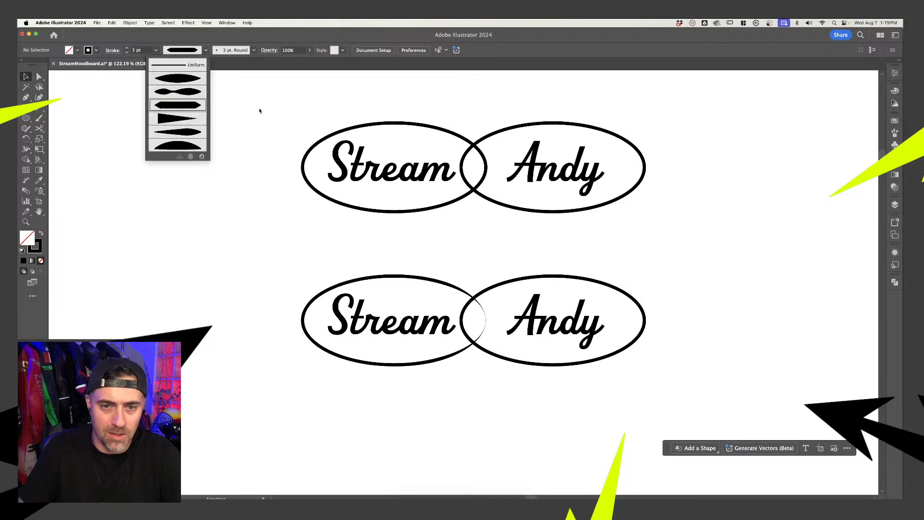
# - Try the double-bulge width profile on the copied "Stream" oval, and switch its stroke to the lens-shaped profile
pyautogui.click(405, 276)
pyautogui.click(206, 50)
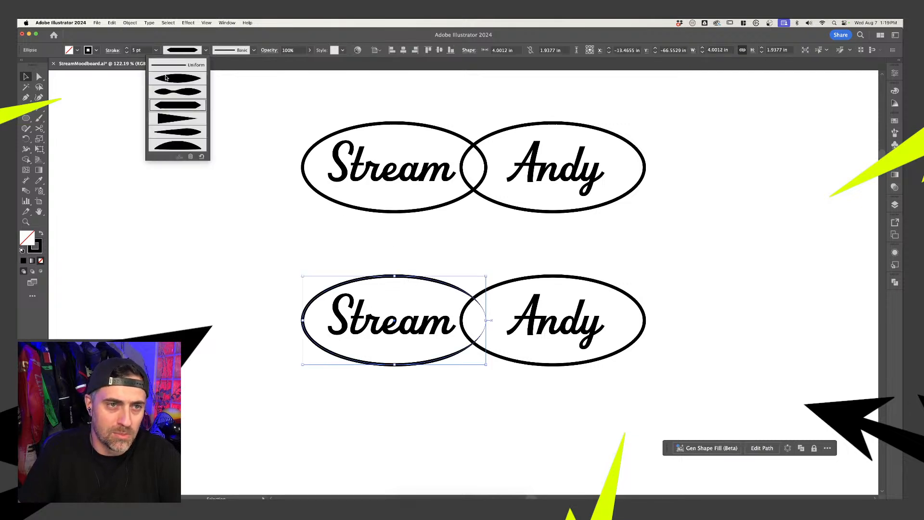
pyautogui.click(167, 92)
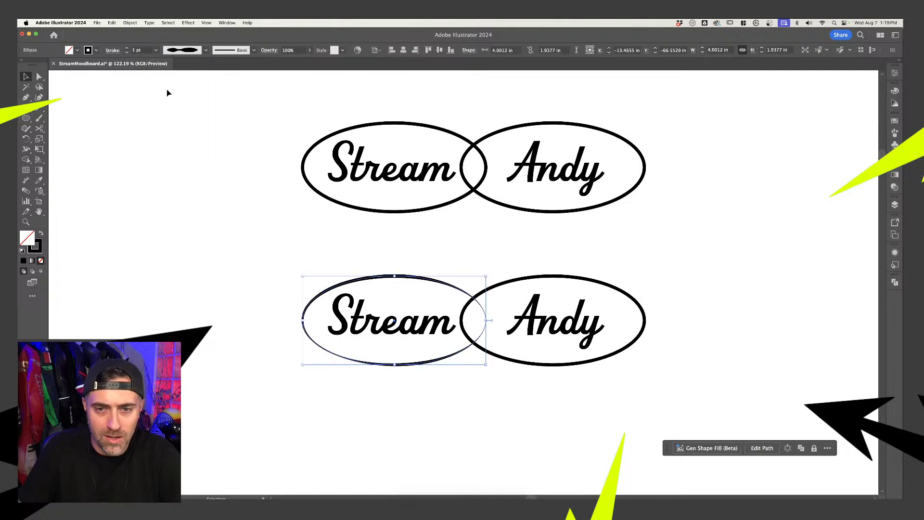
pyautogui.click(418, 231)
pyautogui.click(432, 282)
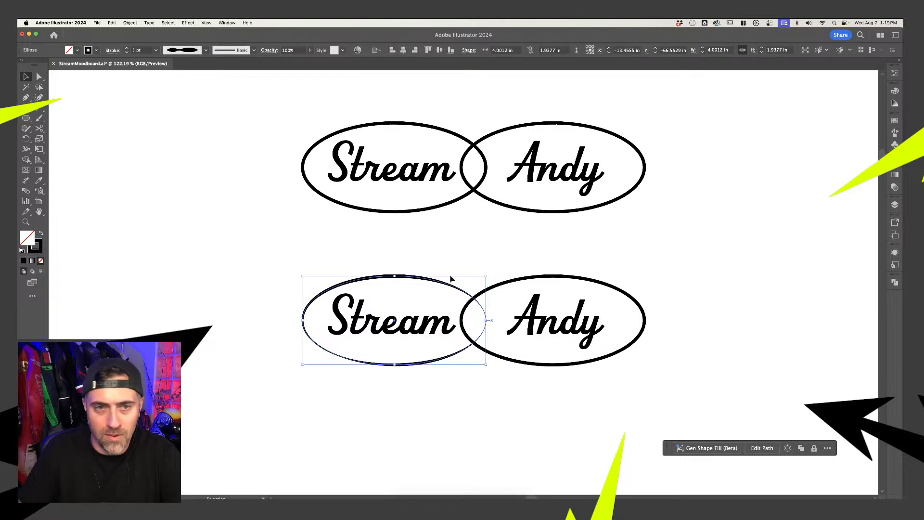
pyautogui.click(204, 50)
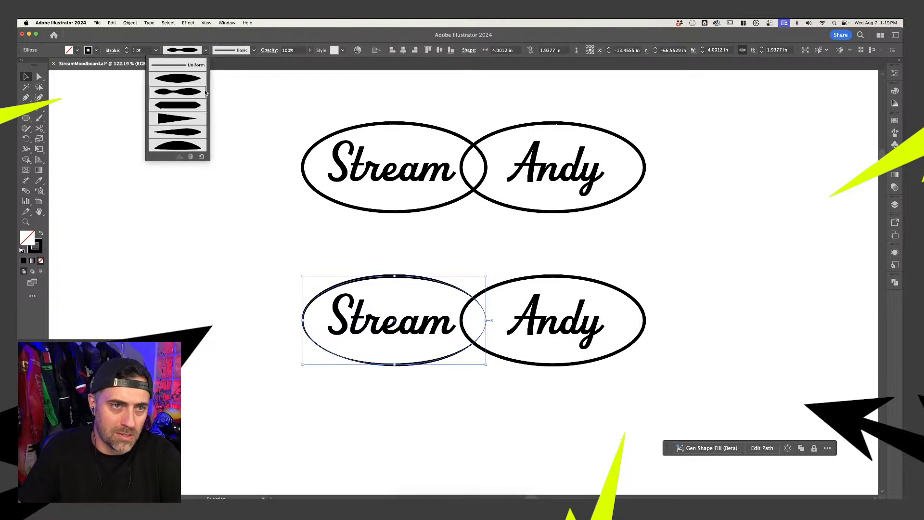
pyautogui.click(182, 78)
pyautogui.click(181, 77)
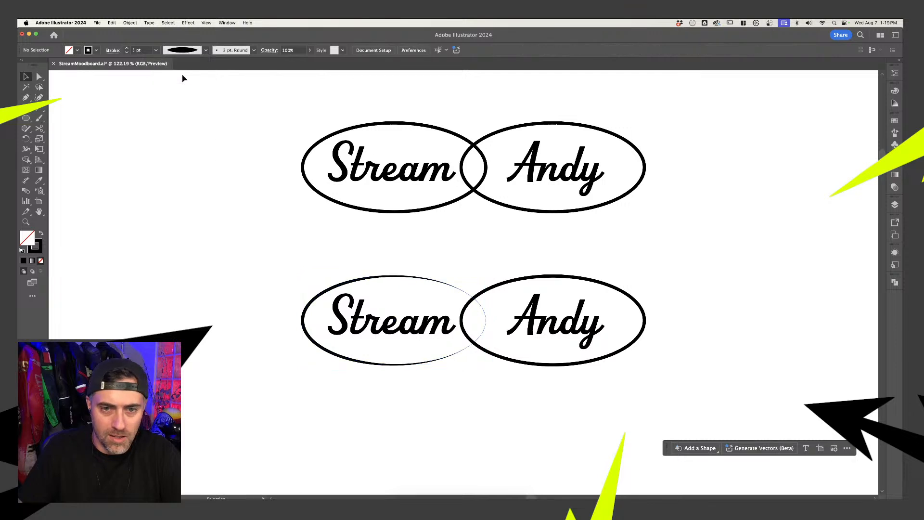
# - Try the double-bulge and then the lens-shaped width profile on the stroke of the copied oval around the second word
pyautogui.click(504, 284)
pyautogui.press('i')
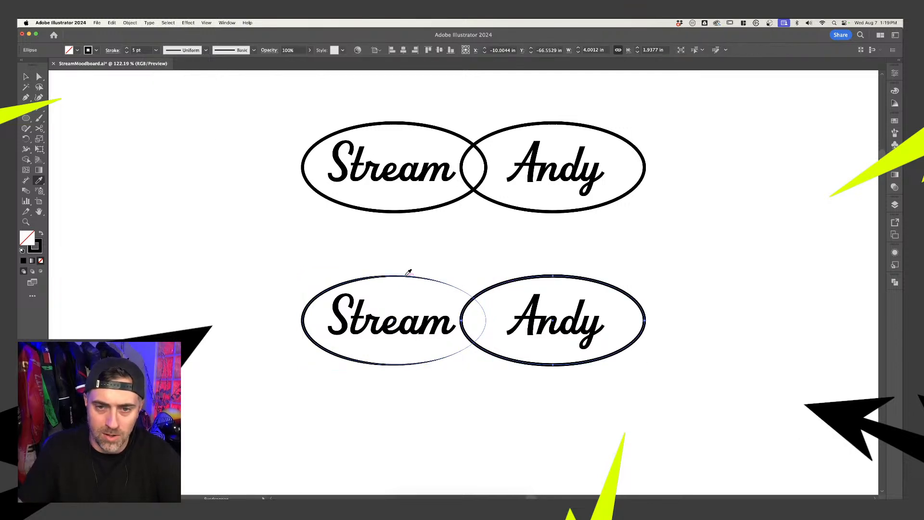
pyautogui.press('v')
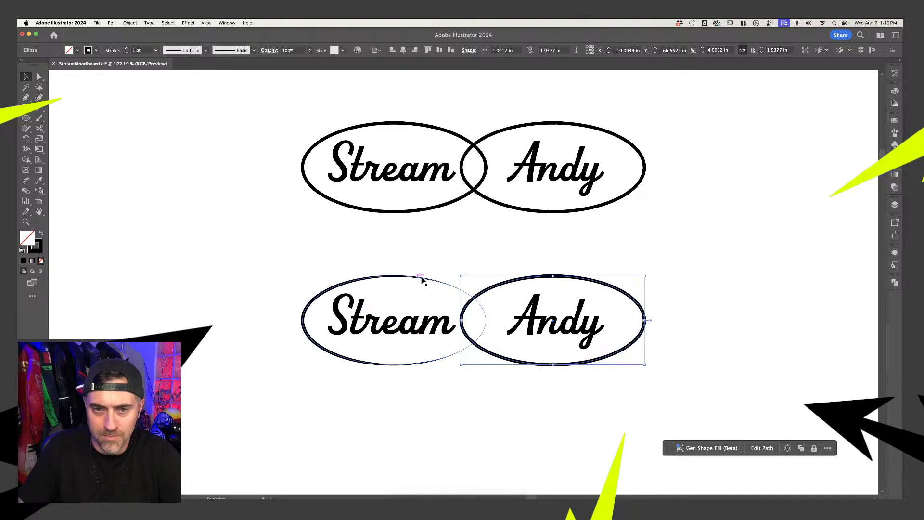
pyautogui.click(206, 50)
pyautogui.click(175, 93)
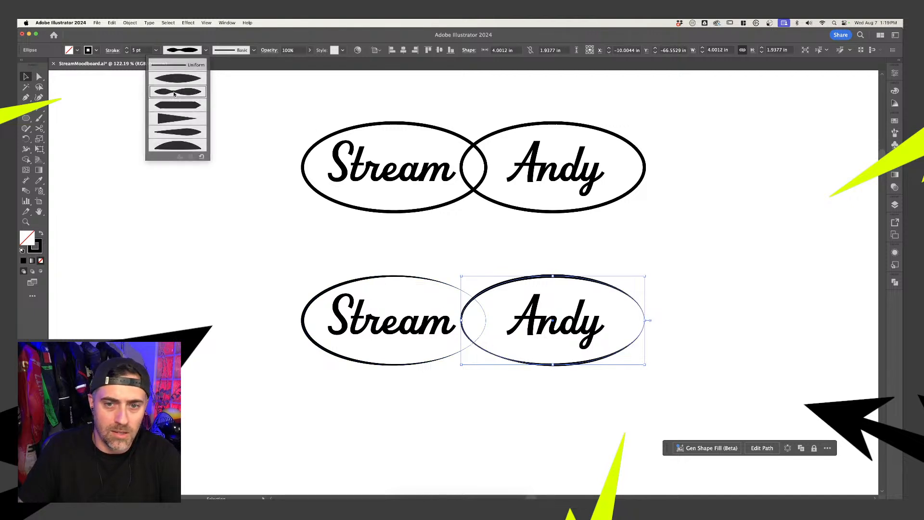
pyautogui.click(205, 51)
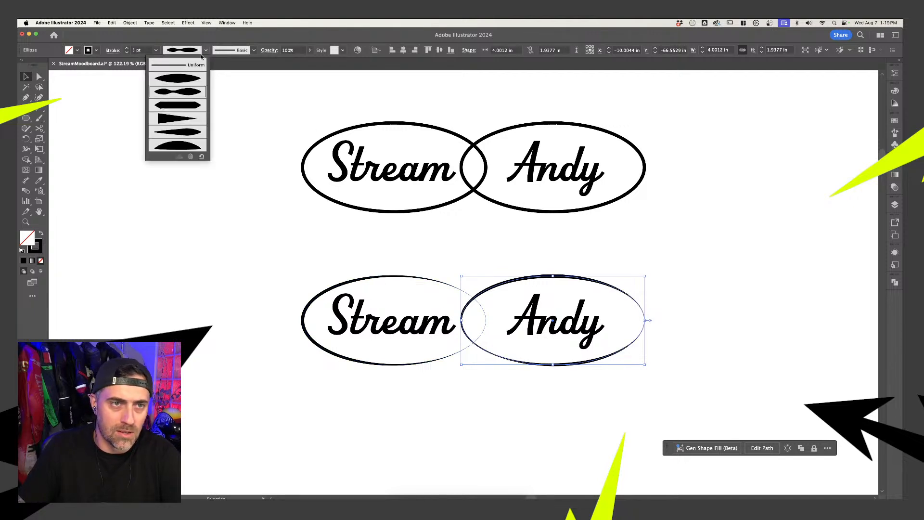
pyautogui.click(172, 81)
pyautogui.click(497, 262)
pyautogui.click(526, 283)
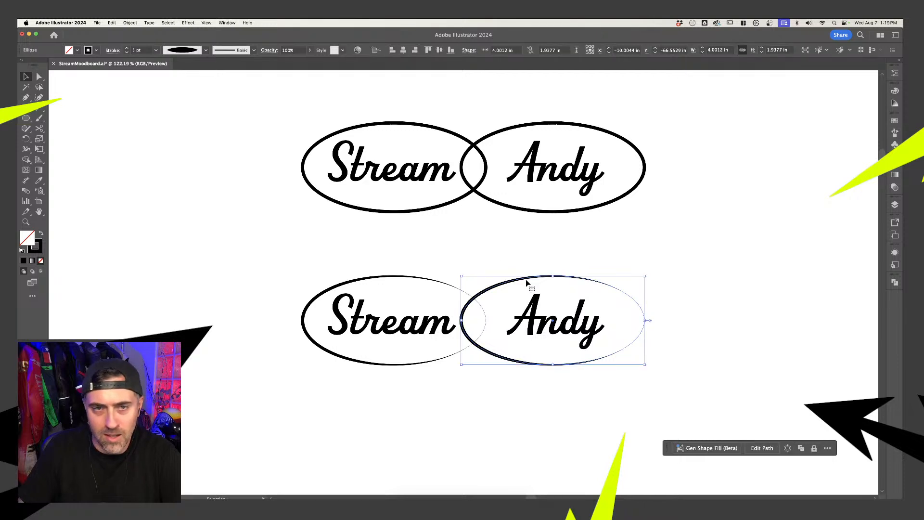
# - Try reshaping the stroke of the copied second oval by hand, and undo its last width profile change
pyautogui.hotkey('shift', 'w')
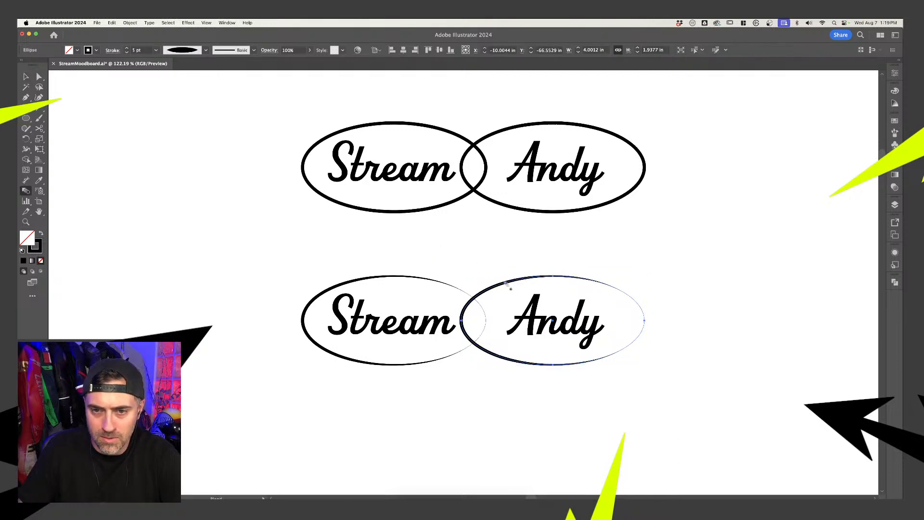
pyautogui.click(462, 315)
pyautogui.press('super+z')
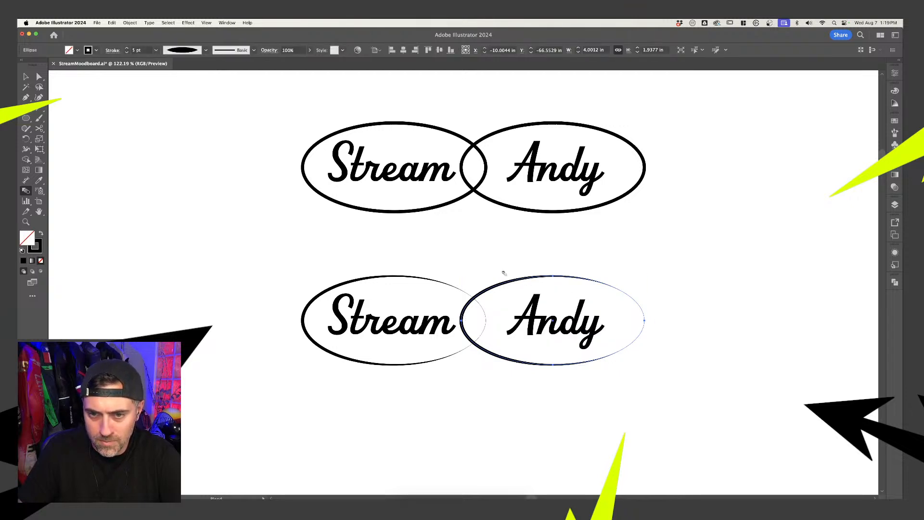
pyautogui.press('v')
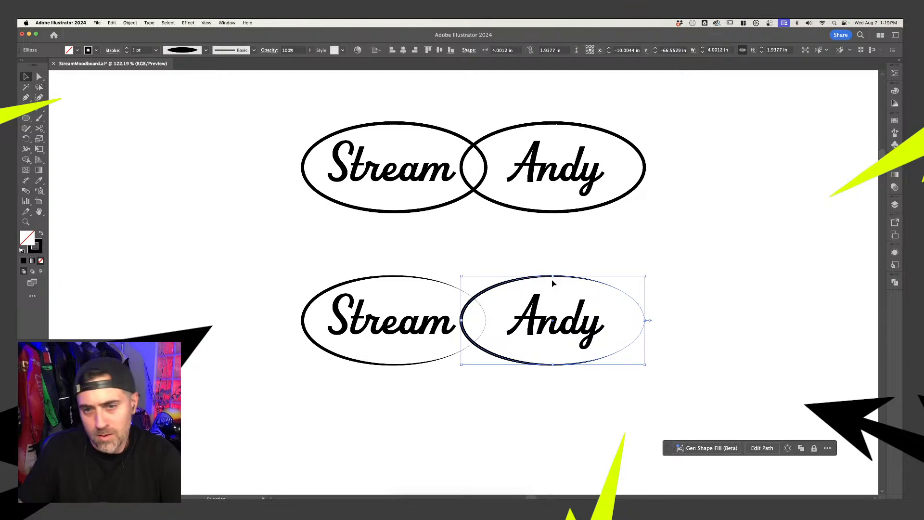
pyautogui.click(565, 265)
pyautogui.press('super+z')
# - Delete the lower copy of the wordmark together with its two ovals
pyautogui.moveTo(565, 264); pyautogui.dragTo(483, 359)
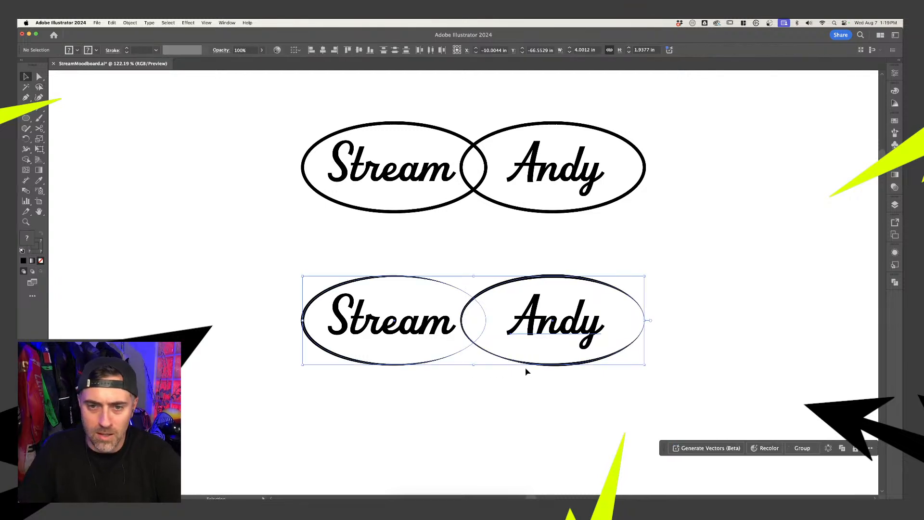
pyautogui.press('Delete')
pyautogui.click(360, 294)
pyautogui.press('Delete')
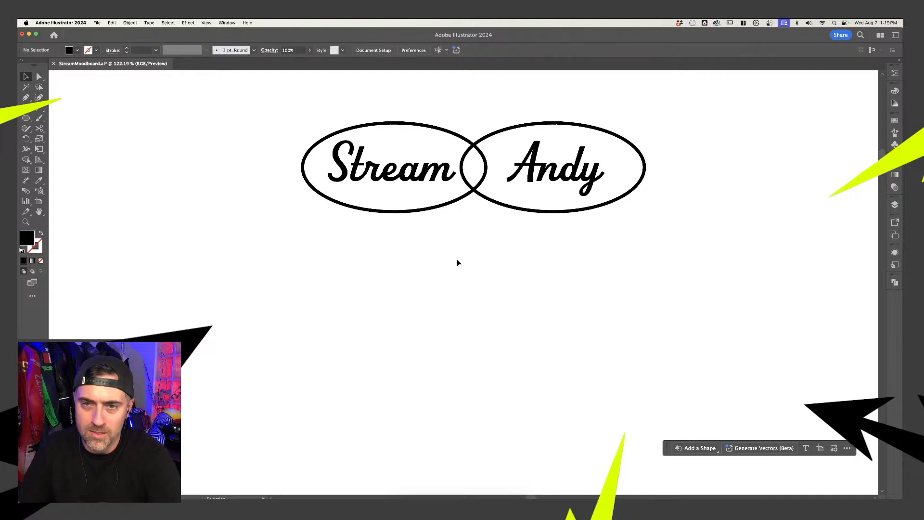
# - Try moving the original wordmark's second word straight down out of its oval, and undo the move
pyautogui.click(531, 184)
pyautogui.click(496, 230)
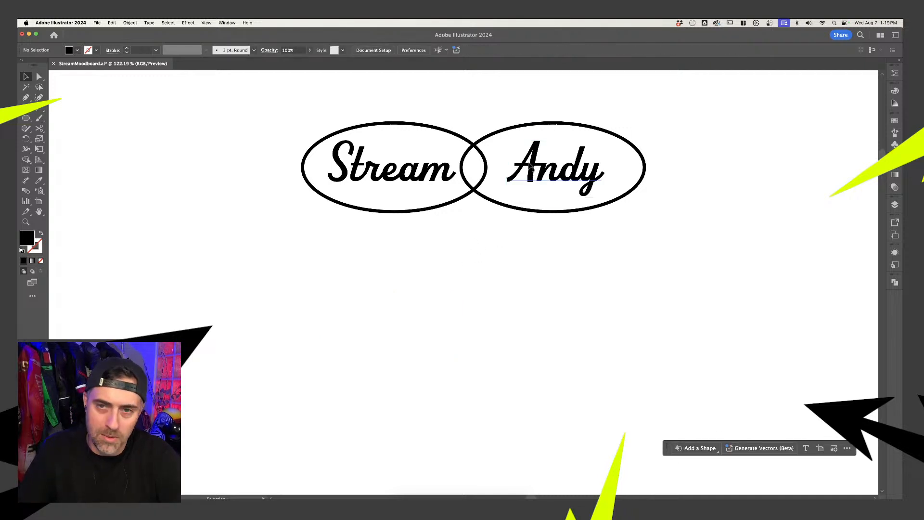
pyautogui.moveTo(530, 167); pyautogui.dragTo(530, 258)
pyautogui.press('super+z')
pyautogui.click(530, 192)
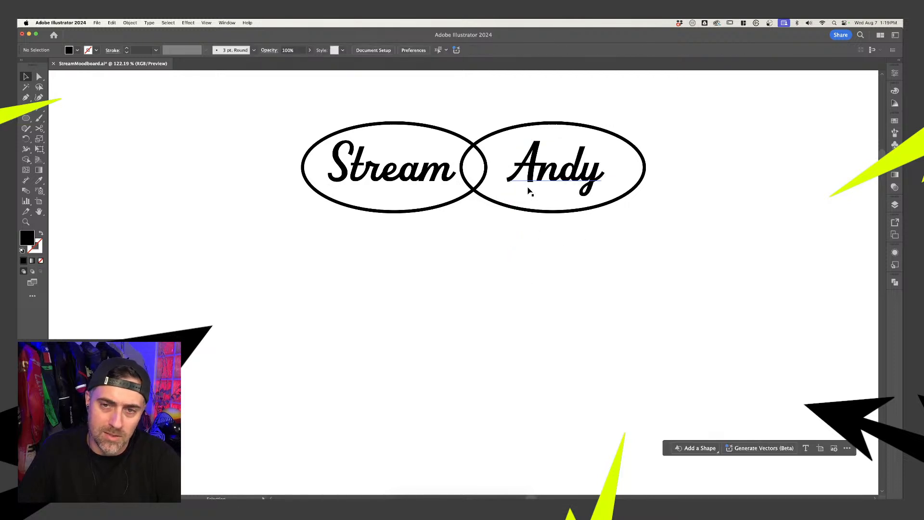
# - Try placing a copy of the wordmark's second word directly below its oval
pyautogui.moveTo(529, 192); pyautogui.dragTo(532, 301)
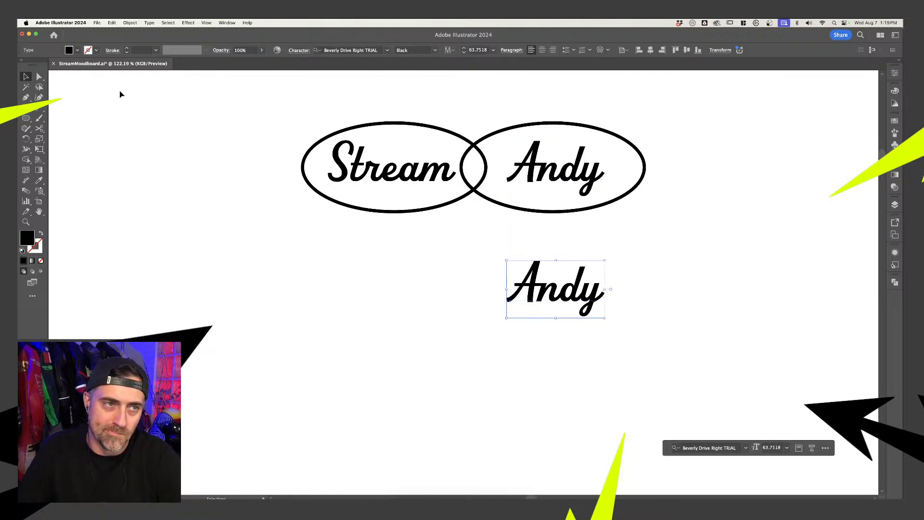
pyautogui.click(464, 276)
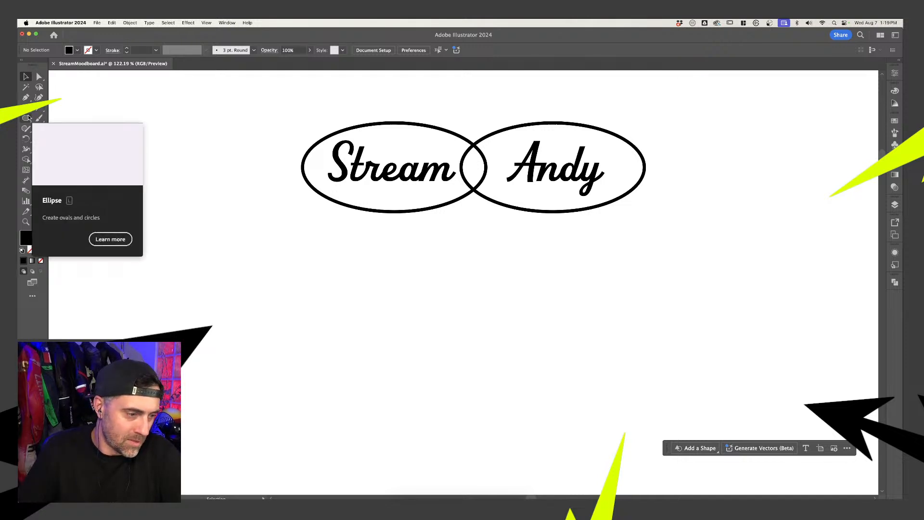
# - Draw a narrow upright black rectangle, about 0.11 by 0.35 in, below the overlap of the two ovals
pyautogui.click(25, 118)
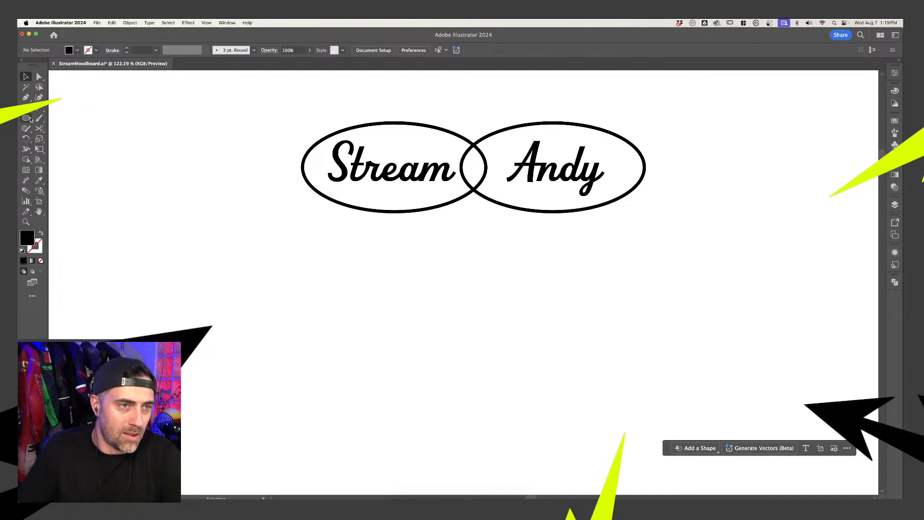
pyautogui.click(26, 119)
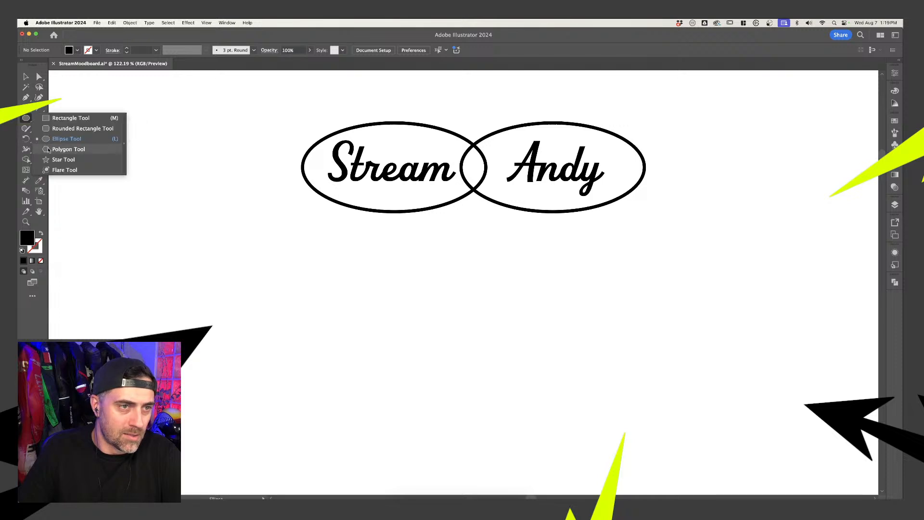
pyautogui.click(57, 119)
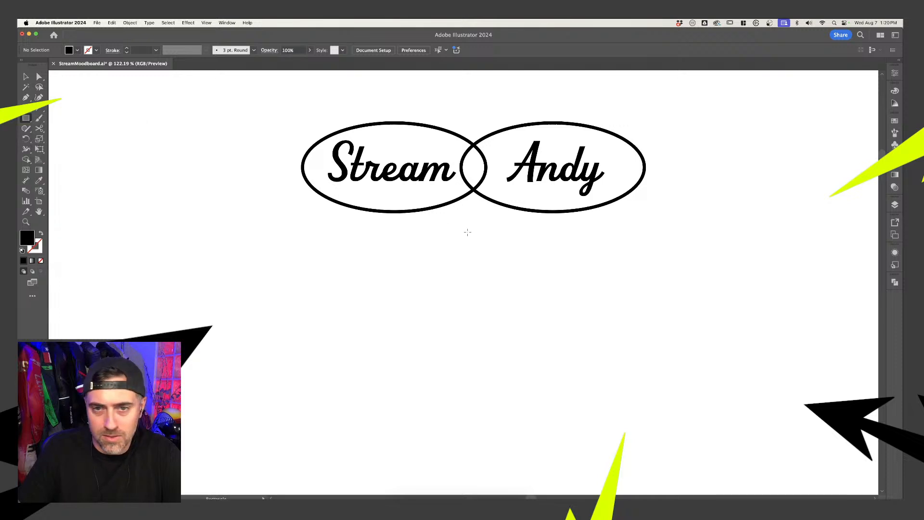
pyautogui.moveTo(468, 233)
pyautogui.mouseDown()
pyautogui.moveTo(472, 259)
pyautogui.moveTo(473, 248)
pyautogui.mouseUp()
pyautogui.press('v')
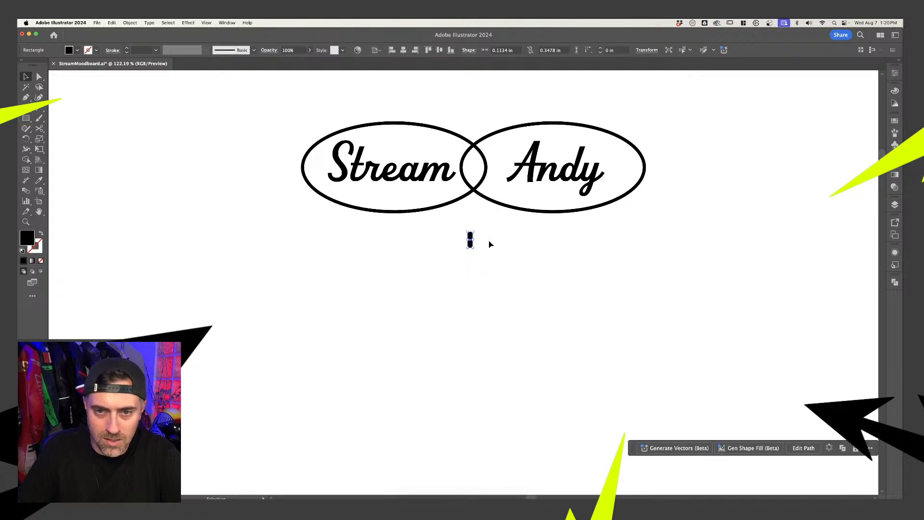
# - Add a copy of the small rectangle rotated 90° about its centre and unite both into one plus shape
pyautogui.scroll(5, 471, 241)
pyautogui.press('a')
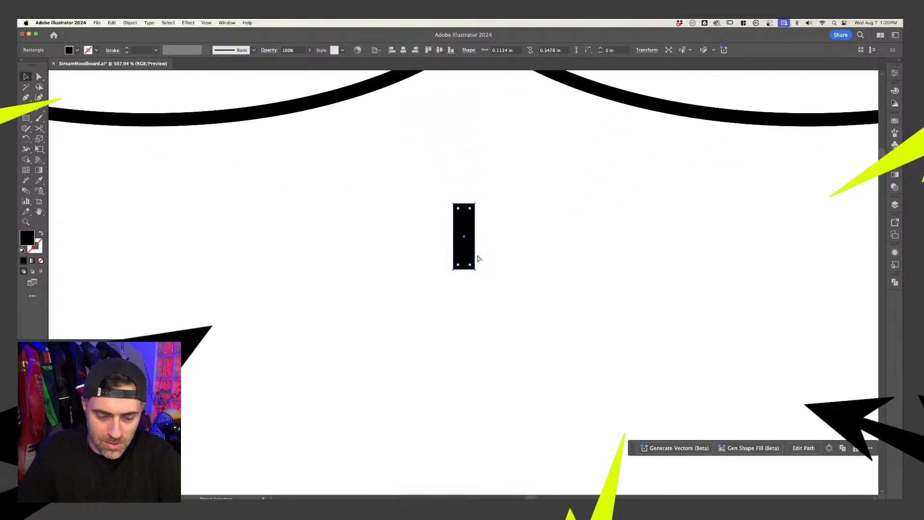
pyautogui.moveTo(478, 270); pyautogui.dragTo(503, 222)
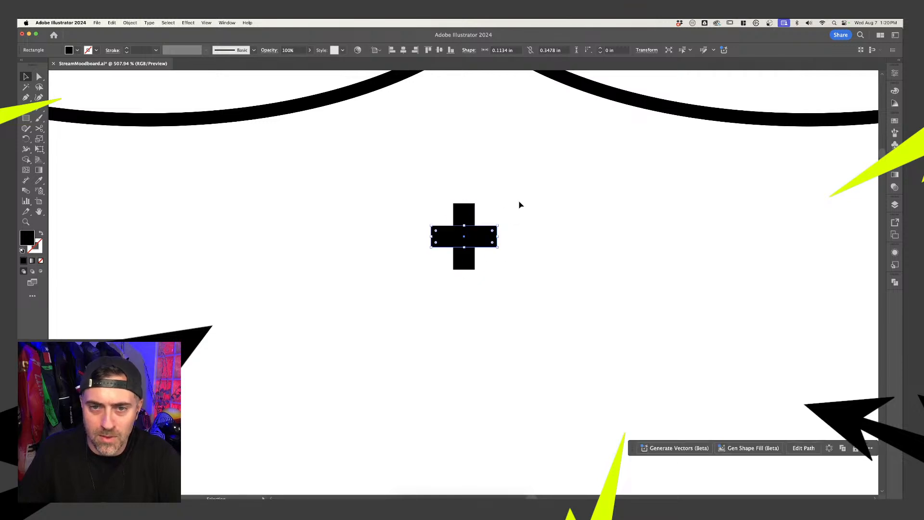
pyautogui.moveTo(434, 196); pyautogui.dragTo(499, 286)
pyautogui.press('v')
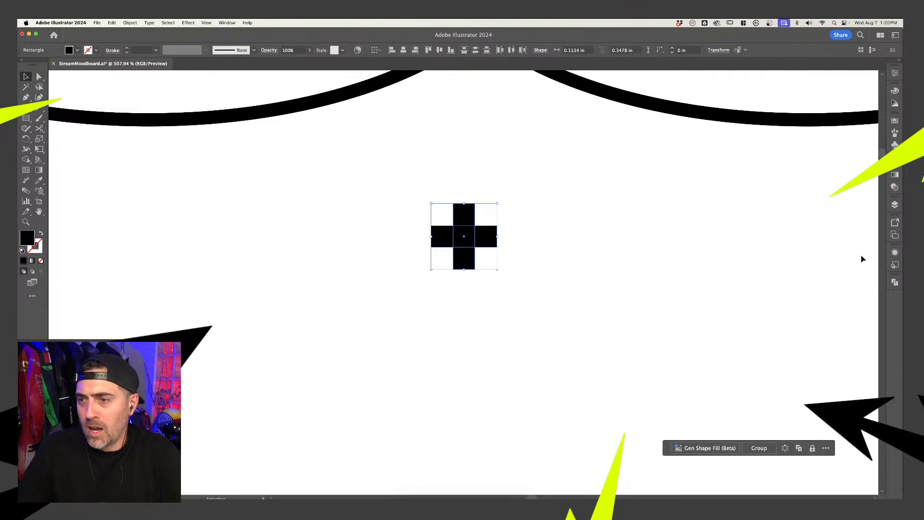
pyautogui.click(894, 282)
pyautogui.click(790, 300)
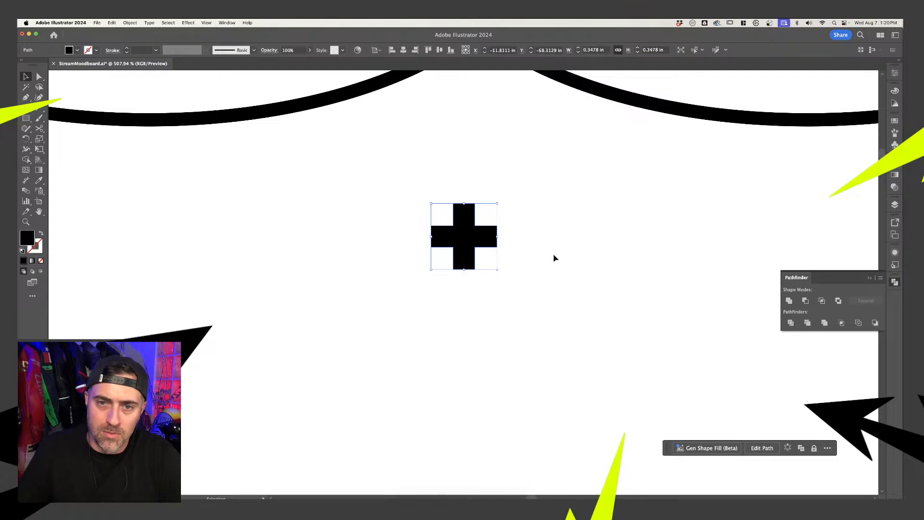
# - Round the four inner corners of the plus shape to a radius of about 0.05 in
pyautogui.press('a')
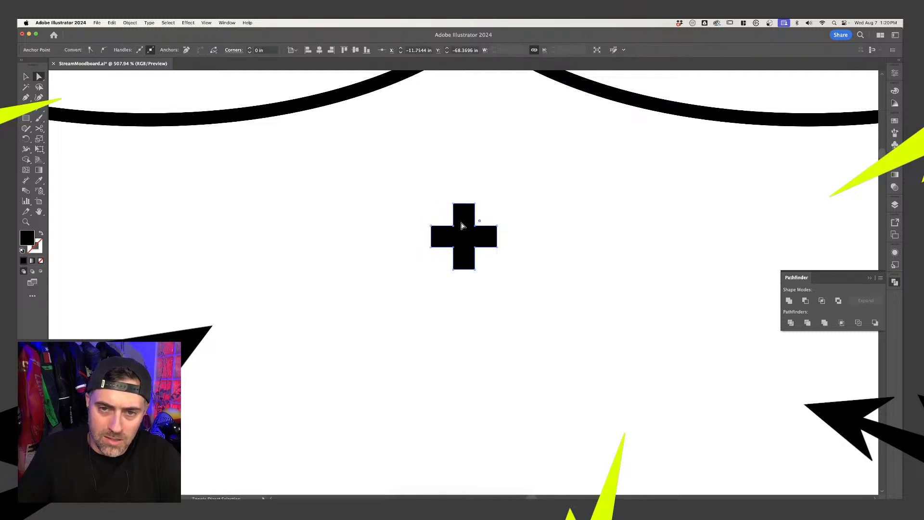
pyautogui.keyDown('shift'); pyautogui.click(453, 226); pyautogui.keyUp('shift')
pyautogui.keyDown('shift'); pyautogui.click(454, 247); pyautogui.keyUp('shift')
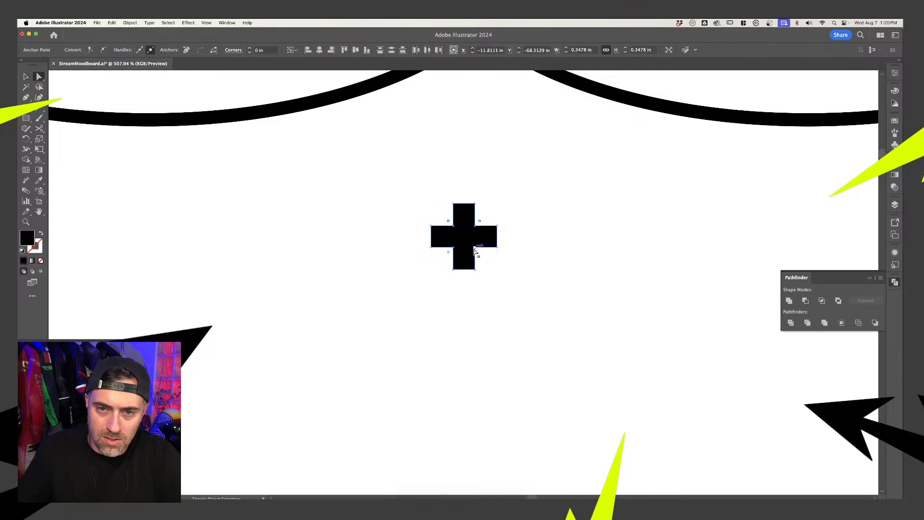
pyautogui.keyDown('shift'); pyautogui.click(475, 247); pyautogui.keyUp('shift')
pyautogui.moveTo(479, 255); pyautogui.dragTo(484, 258)
pyautogui.press('v')
pyautogui.click(515, 230)
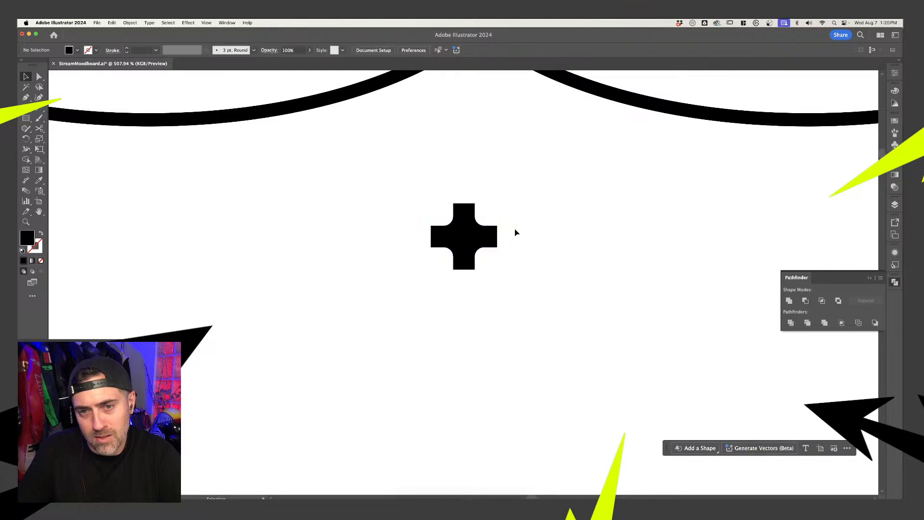
# - Try pulling the corner points of the four arm ends together so that each arm of the plus tapers to a tip
pyautogui.click(495, 230)
pyautogui.press('a')
pyautogui.click(499, 230)
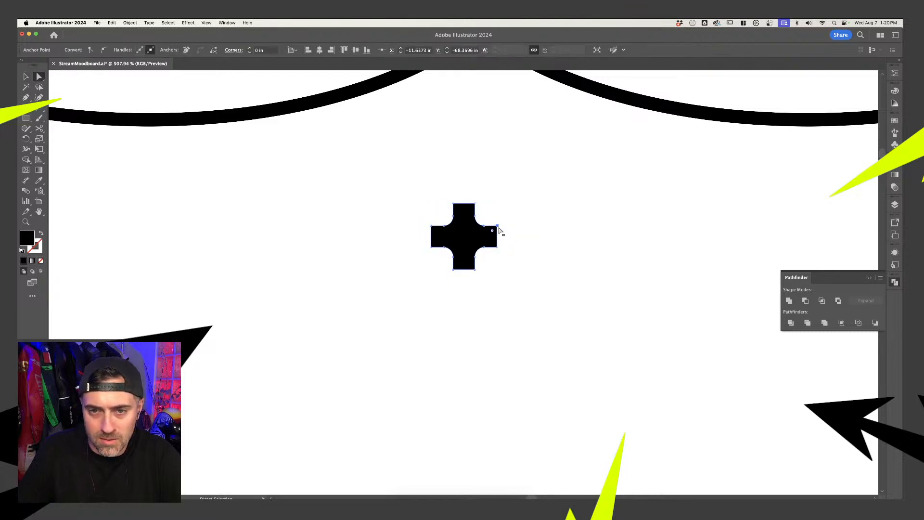
pyautogui.hotkey('shift', 'Down')
pyautogui.press('super+z')
pyautogui.moveTo(498, 226); pyautogui.dragTo(498, 237)
pyautogui.moveTo(431, 226); pyautogui.dragTo(432, 239)
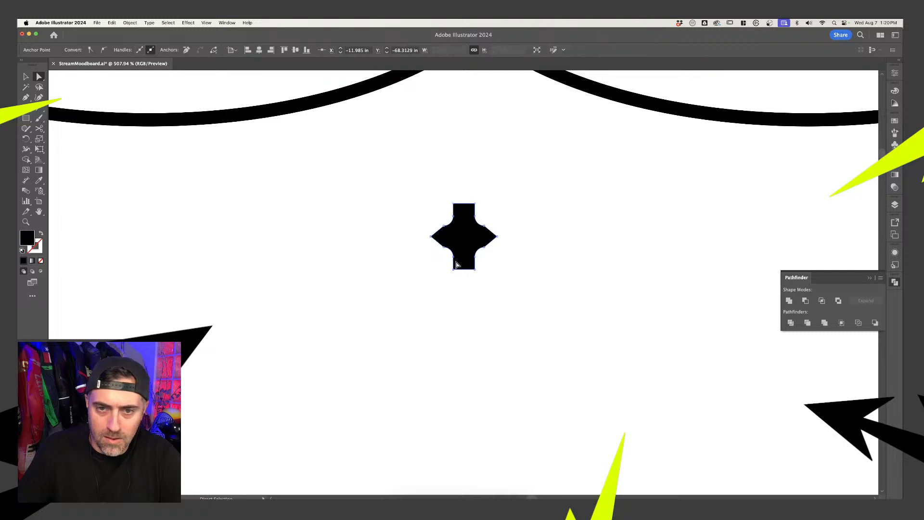
pyautogui.moveTo(455, 268); pyautogui.dragTo(465, 271)
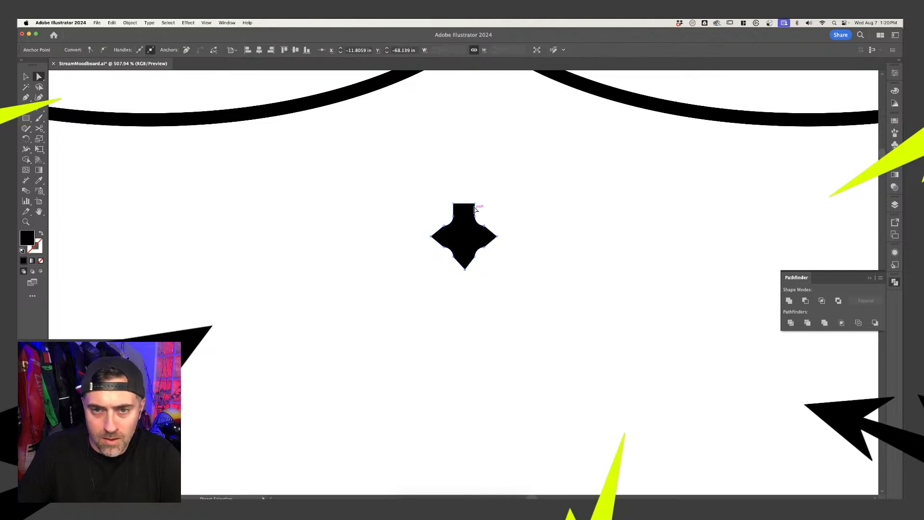
pyautogui.moveTo(475, 208); pyautogui.dragTo(456, 204)
pyautogui.click(501, 202)
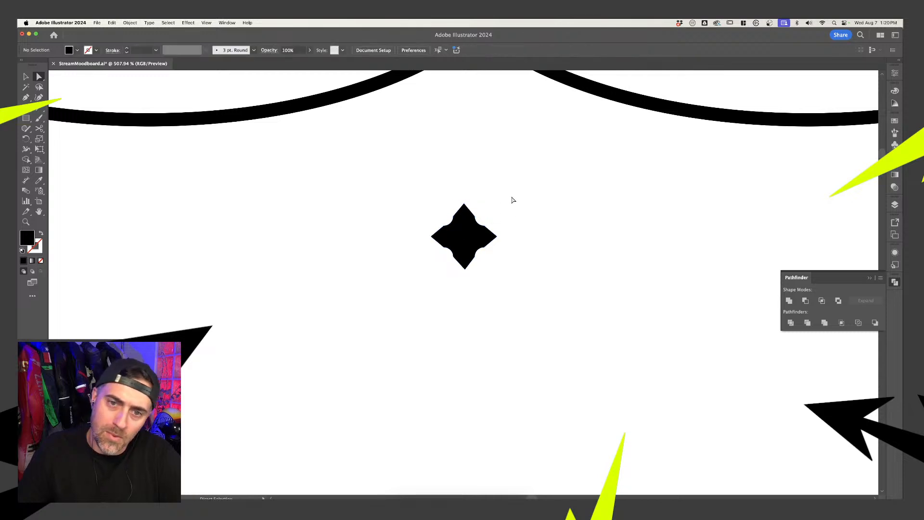
# - Undo the tapered arm tips back to the flat-ended plus with rounded inner corners
pyautogui.click(486, 229)
pyautogui.click(533, 224)
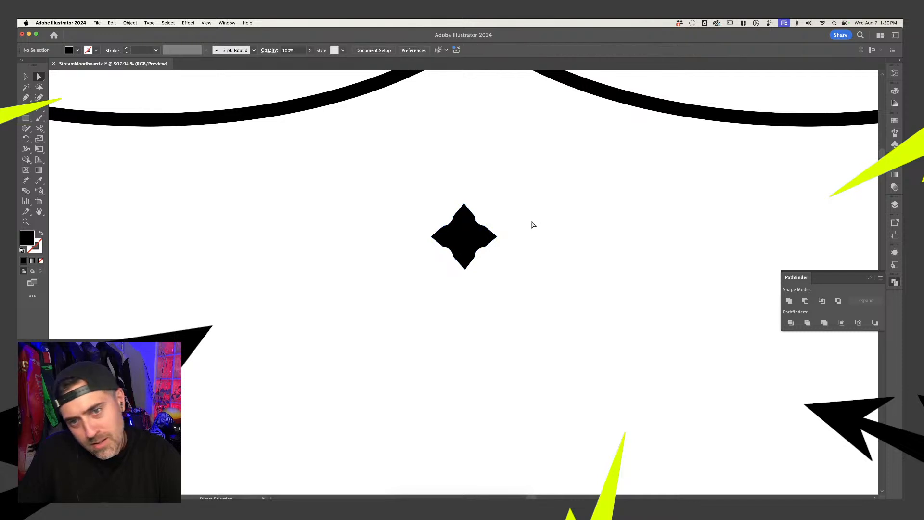
pyautogui.scroll(-5, 546, 226)
pyautogui.scroll(3, 547, 280)
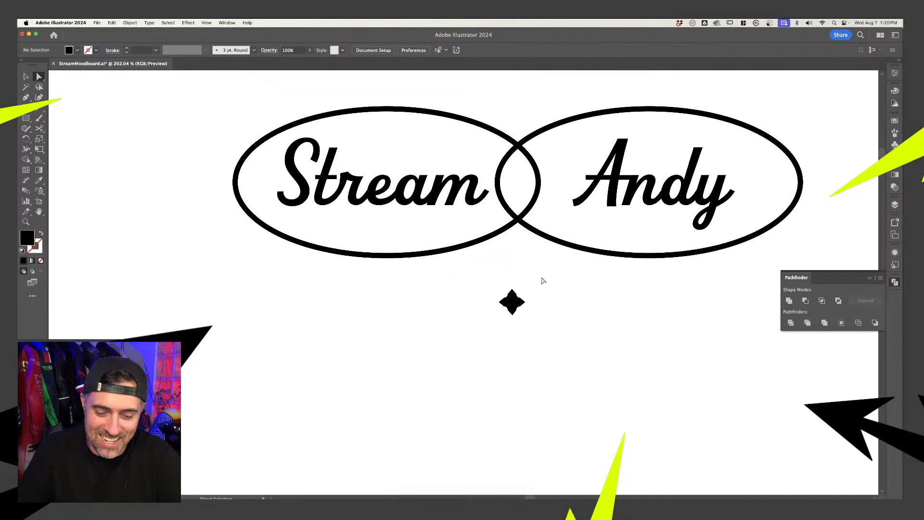
pyautogui.press('v')
pyautogui.click(518, 304)
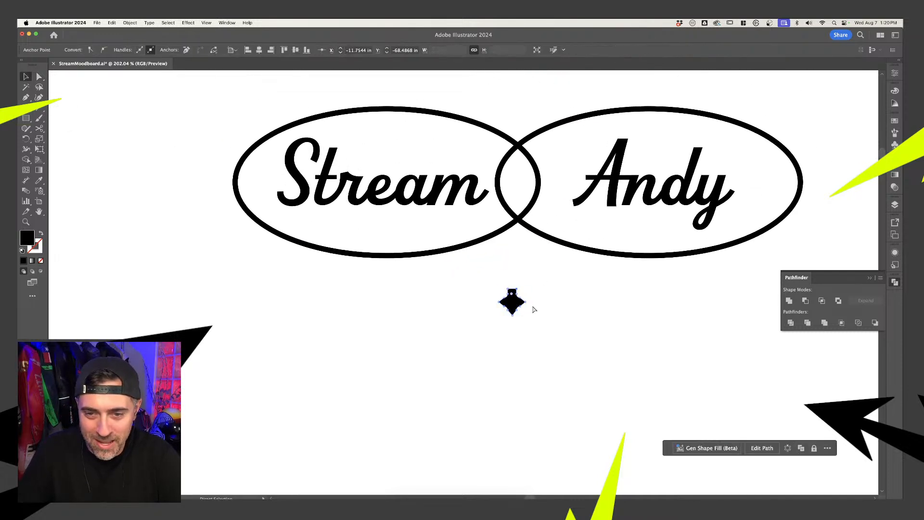
pyautogui.press('a')
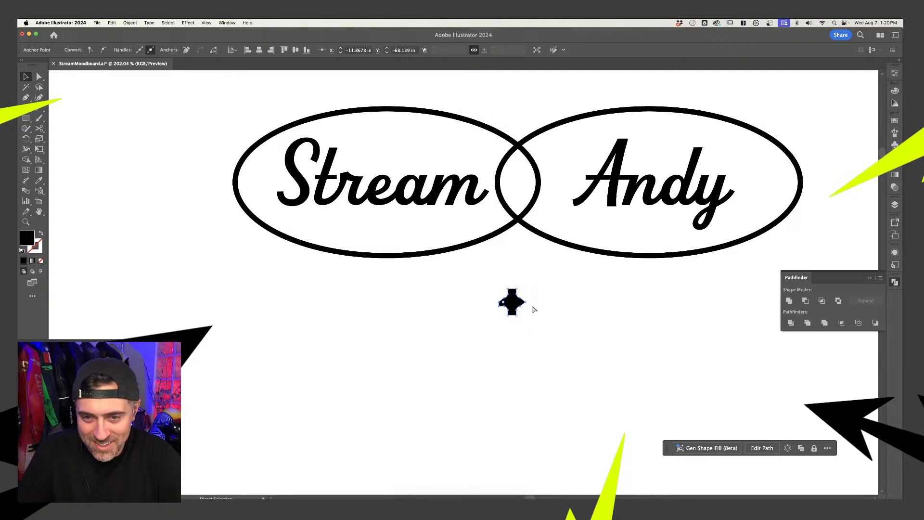
pyautogui.press('super+z')
pyautogui.click(548, 311)
pyautogui.scroll(4, 520, 295)
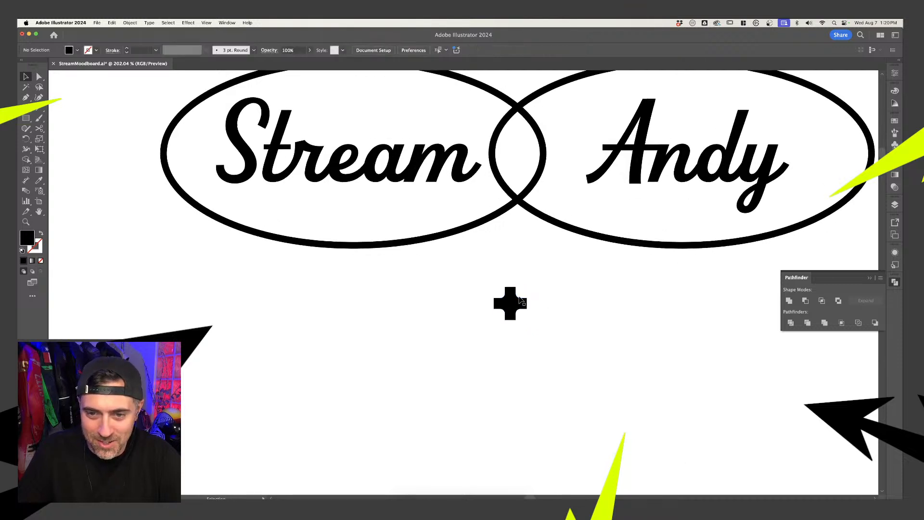
# - Collapse each flat arm end of the plus into a centred point to form a symmetrical four-pointed star
pyautogui.click(521, 303)
pyautogui.press('a')
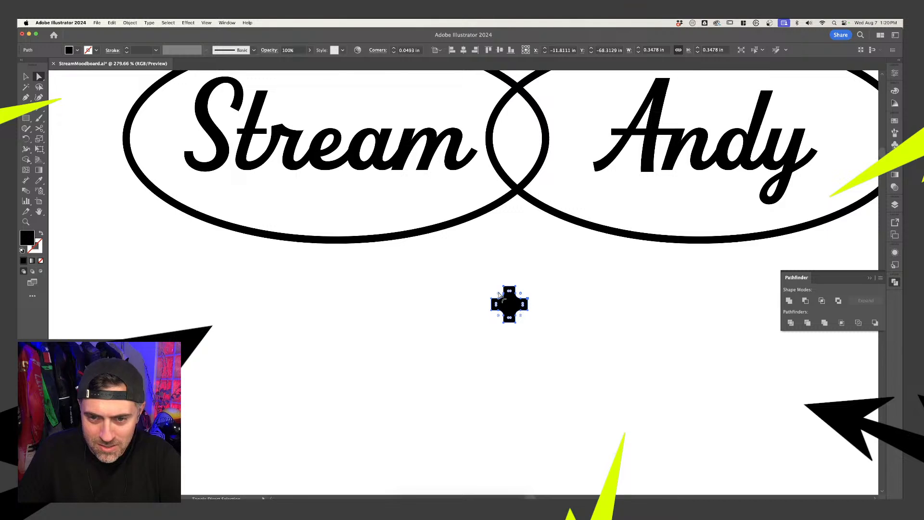
pyautogui.moveTo(523, 317); pyautogui.dragTo(528, 302)
pyautogui.click(530, 317)
pyautogui.click(528, 311)
pyautogui.scroll(5, 527, 312)
pyautogui.click(528, 313)
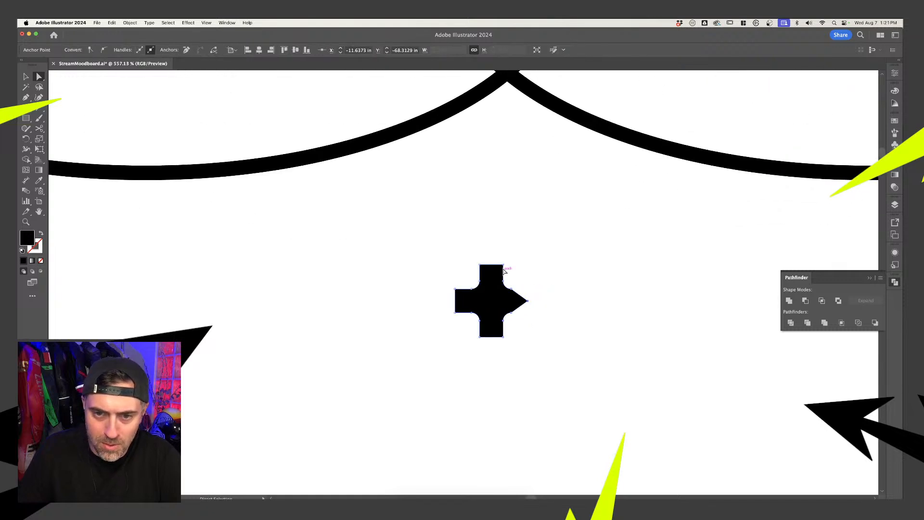
pyautogui.moveTo(503, 265); pyautogui.dragTo(492, 266)
pyautogui.moveTo(456, 291)
pyautogui.mouseDown()
pyautogui.moveTo(455, 312)
pyautogui.moveTo(456, 301)
pyautogui.mouseUp()
pyautogui.moveTo(480, 337)
pyautogui.mouseDown()
pyautogui.moveTo(503, 337)
pyautogui.moveTo(492, 337)
pyautogui.mouseUp()
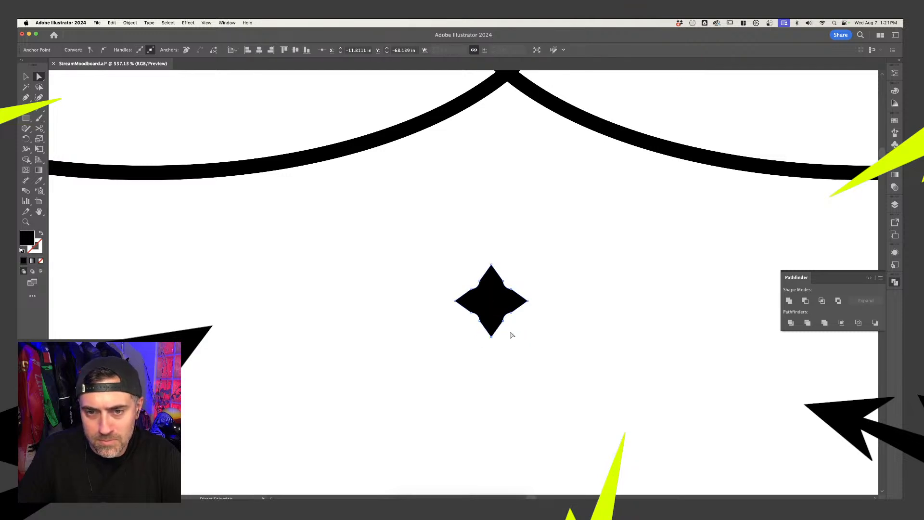
# - Try adjusting the corner rounding of the four-pointed star
pyautogui.click(520, 329)
pyautogui.press('v')
pyautogui.click(500, 299)
pyautogui.press('a')
pyautogui.click(535, 284)
pyautogui.scroll(-3, 528, 285)
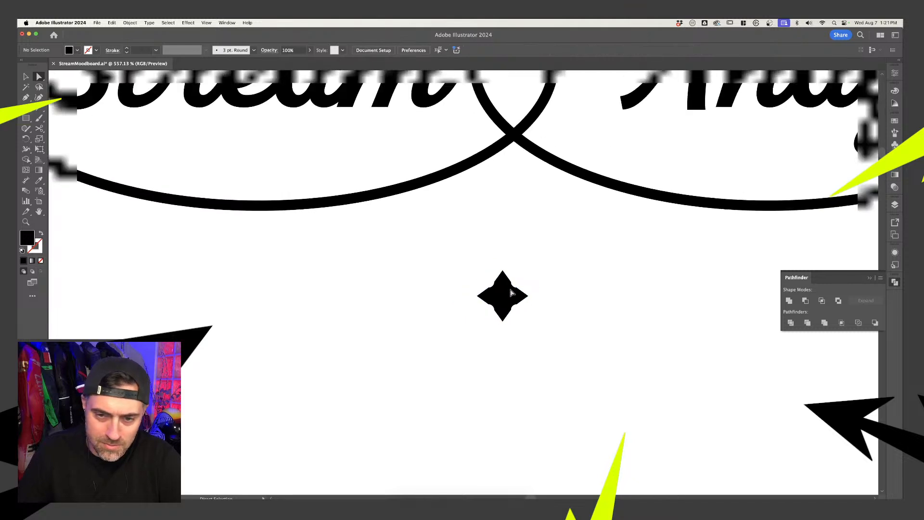
pyautogui.click(511, 292)
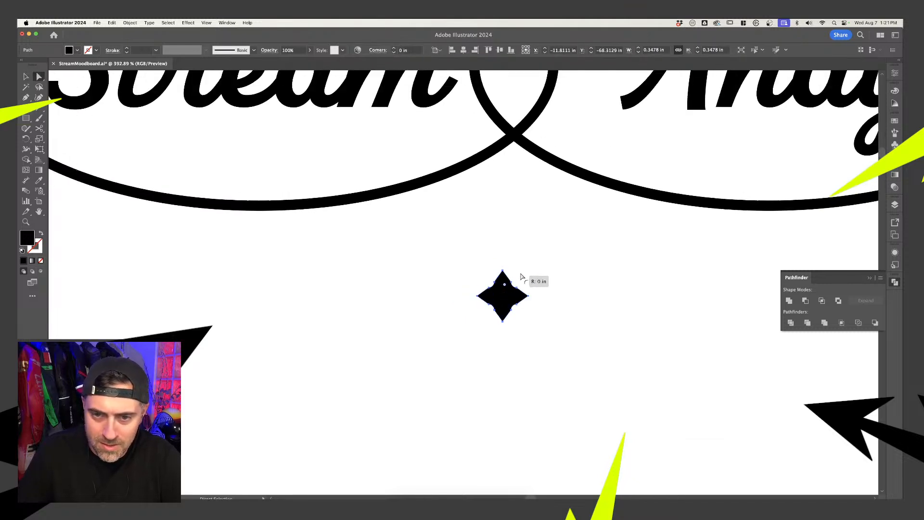
pyautogui.press('v')
pyautogui.scroll(-5, 536, 337)
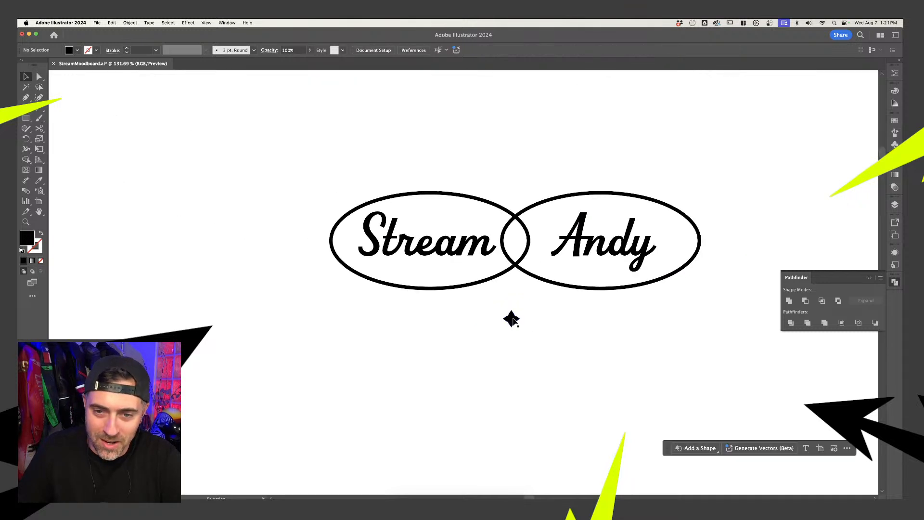
# - Try the star inside the overlap of the two ovals, and delete it
pyautogui.moveTo(513, 320); pyautogui.dragTo(515, 244)
pyautogui.scroll(-2, 542, 196)
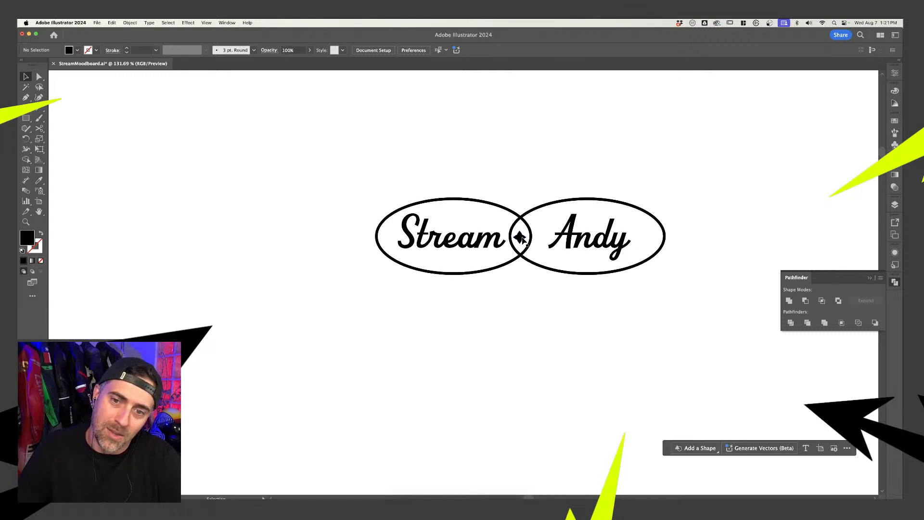
pyautogui.press('Delete')
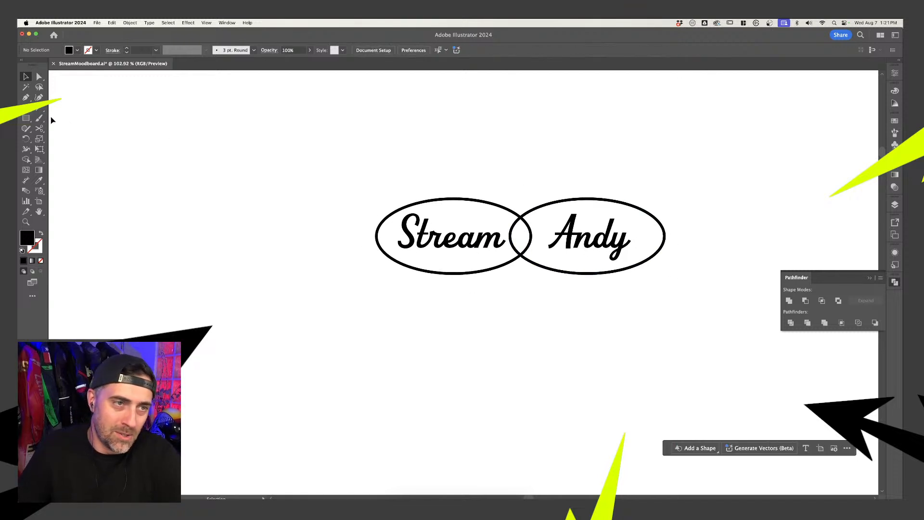
pyautogui.click(40, 109)
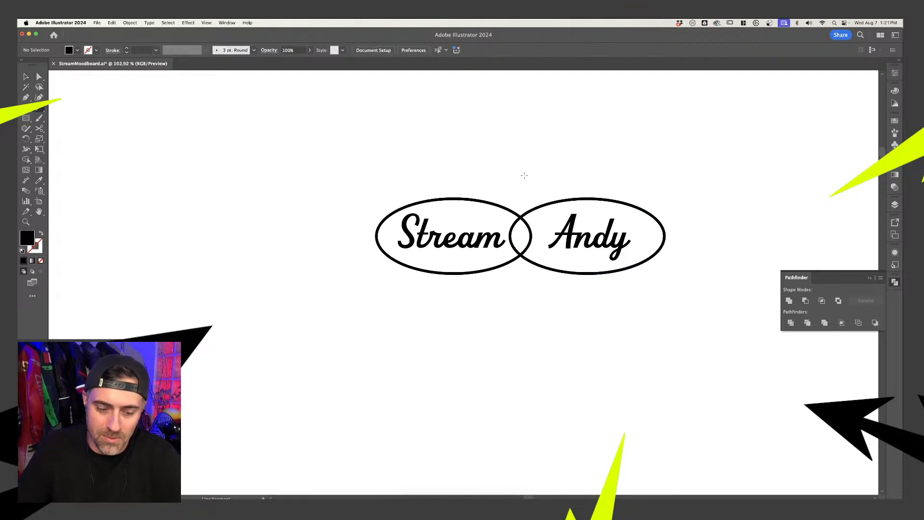
pyautogui.press('b')
pyautogui.press('v')
# - Examine the retro sign illustrations on the moodboard for starburst and sign-shape ideas
pyautogui.scroll(-10, 604, 176)
pyautogui.scroll(4, 619, 175)
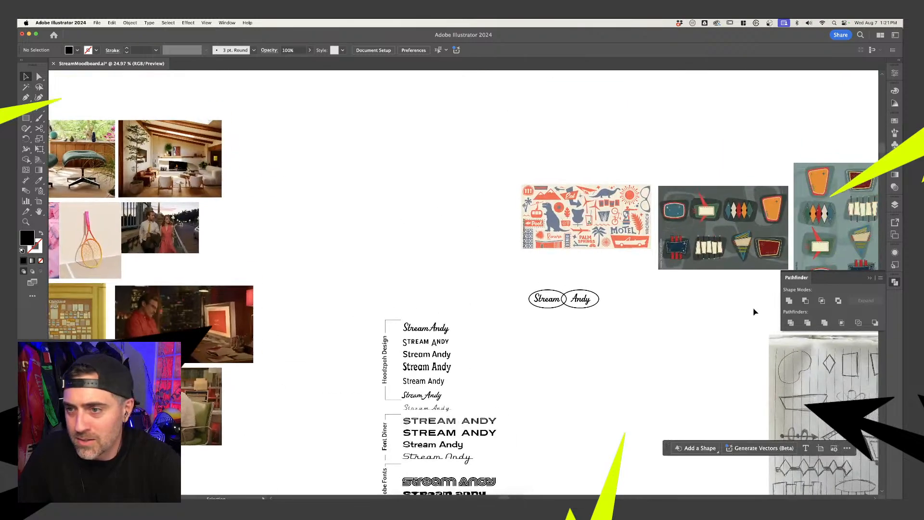
pyautogui.scroll(6, 751, 310)
pyautogui.hscroll(4, 737, 309)
pyautogui.moveTo(664, 281); pyautogui.dragTo(374, 413)
pyautogui.moveTo(577, 279); pyautogui.dragTo(306, 255)
pyautogui.scroll(2, 295, 247)
pyautogui.hscroll(2, 295, 247)
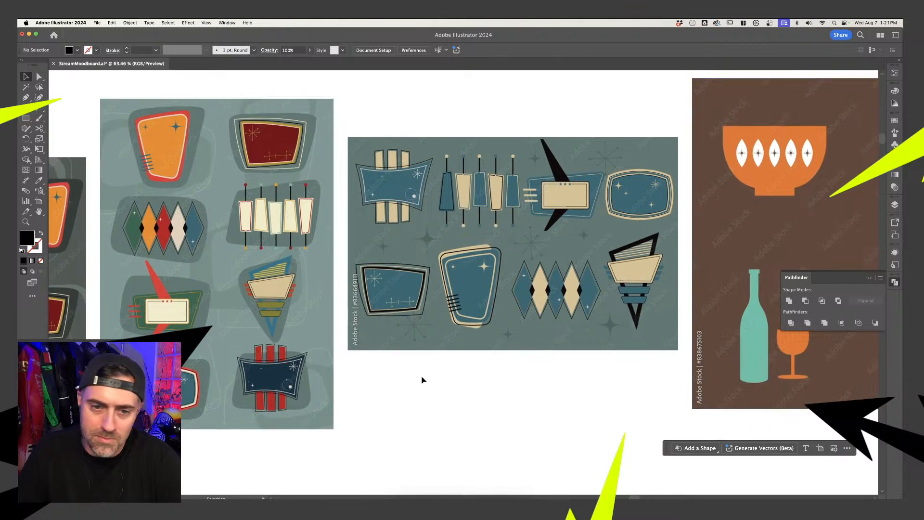
# - Trace one diagonal line over the faint starburst below the teal sign illustration using the Pen tool, with black stroke and no fill
pyautogui.scroll(5, 409, 340)
pyautogui.click(401, 297)
pyautogui.press('i')
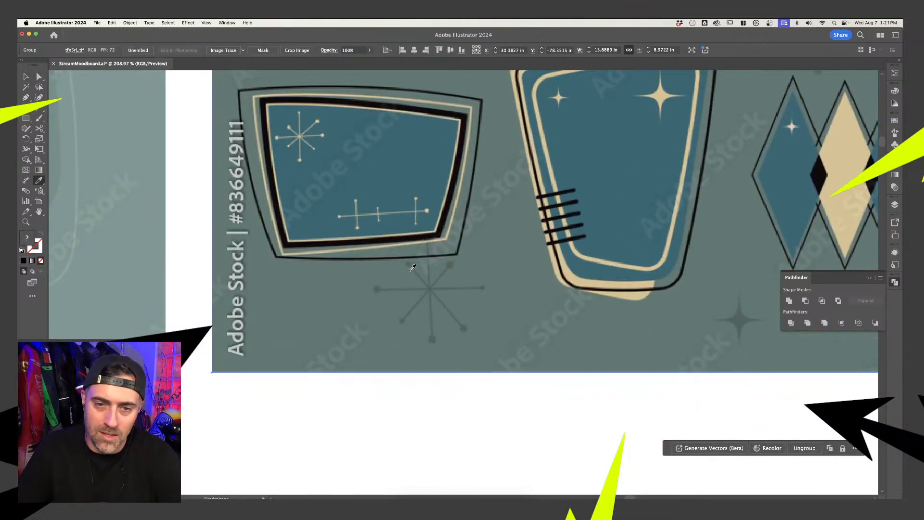
pyautogui.press('p')
pyautogui.click(409, 264)
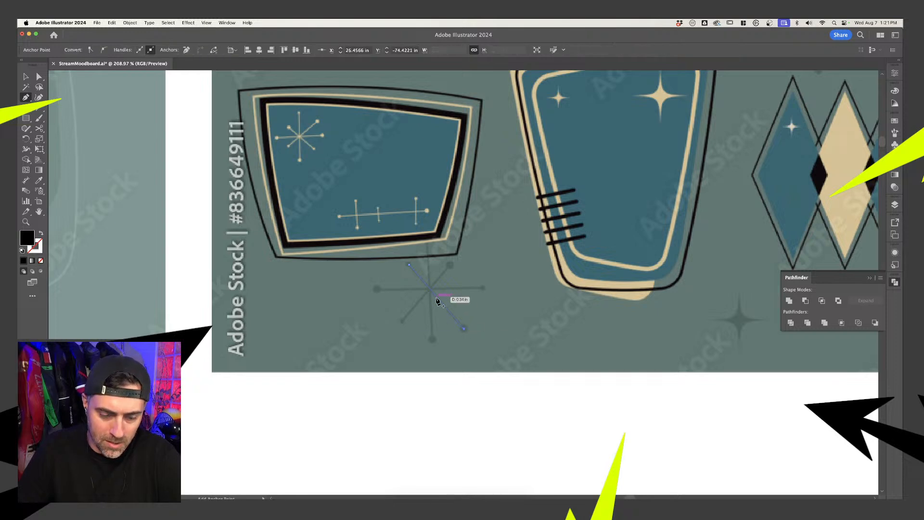
pyautogui.press('v')
pyautogui.click(401, 316)
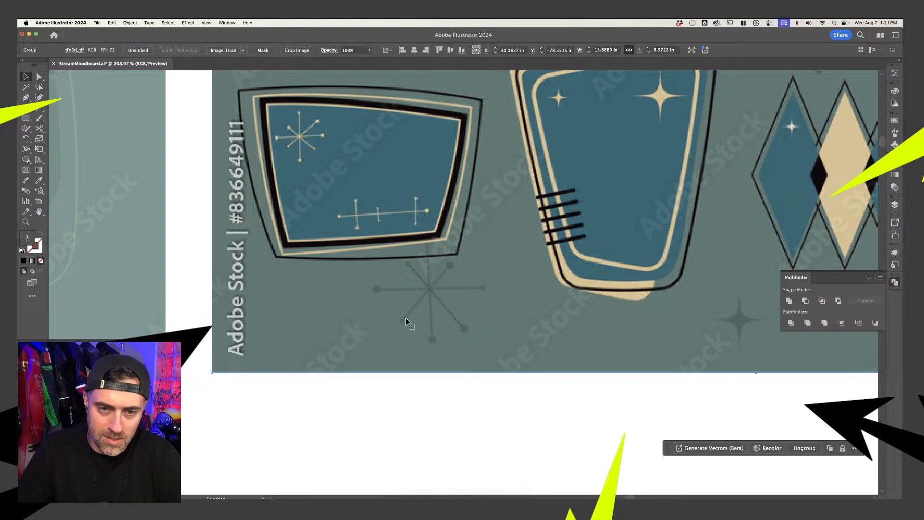
pyautogui.click(430, 289)
pyautogui.hotkey('shift', 'x')
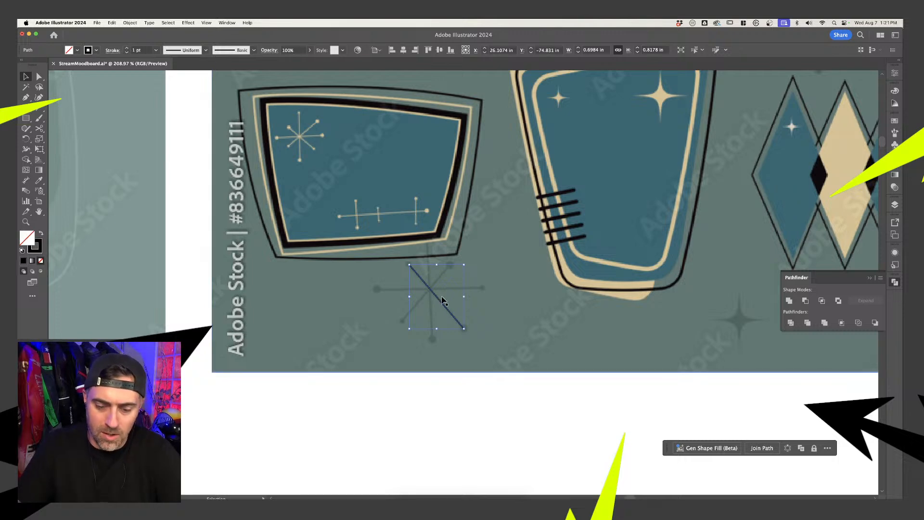
# - Draw the starburst's horizontal line through its centre and add a copy rotated 90° as the vertical line
pyautogui.press('p')
pyautogui.click(476, 288)
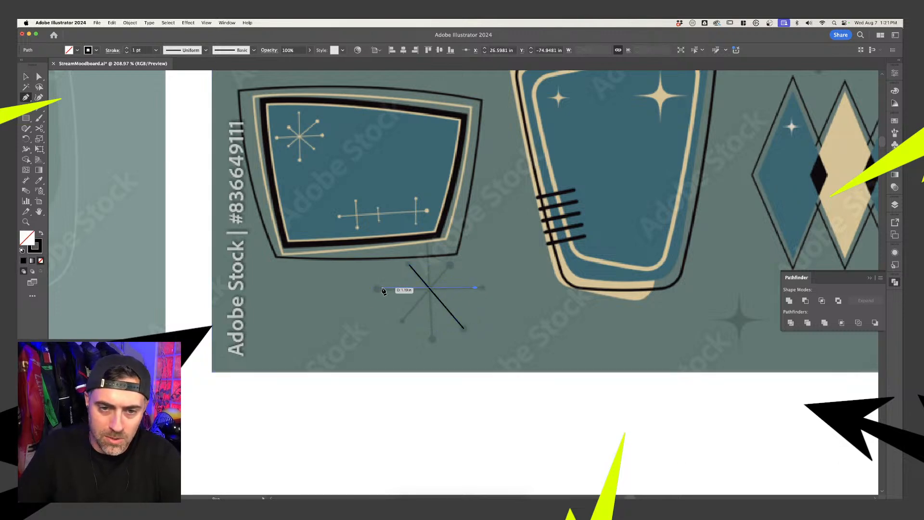
pyautogui.click(385, 288)
pyautogui.press('v')
pyautogui.moveTo(444, 288); pyautogui.dragTo(447, 294)
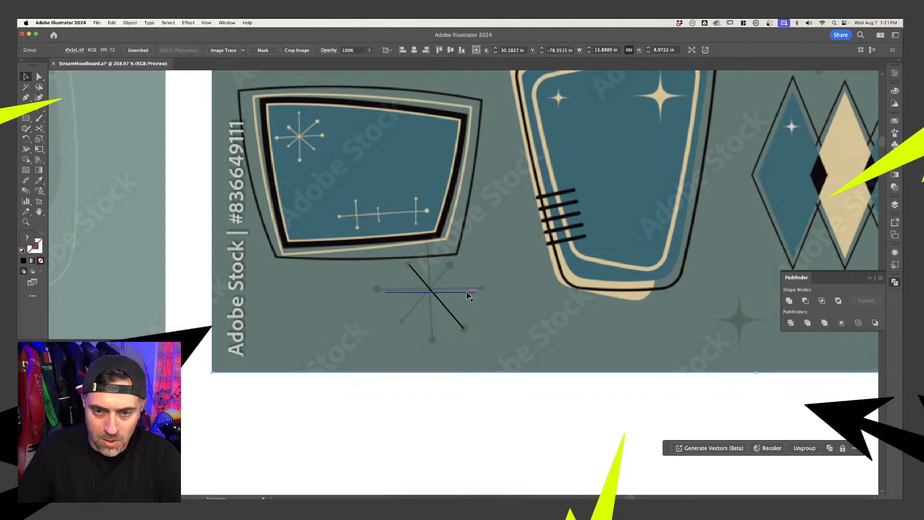
pyautogui.moveTo(476, 295); pyautogui.dragTo(431, 254)
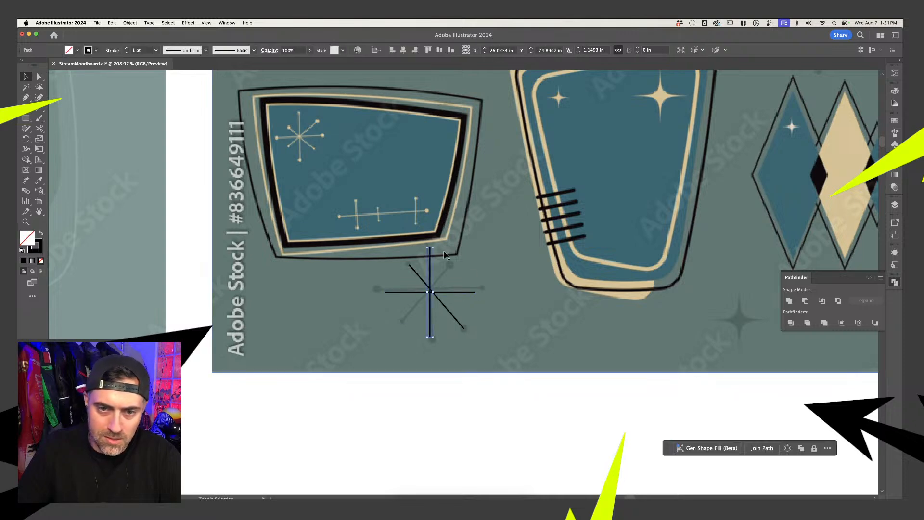
pyautogui.click(484, 358)
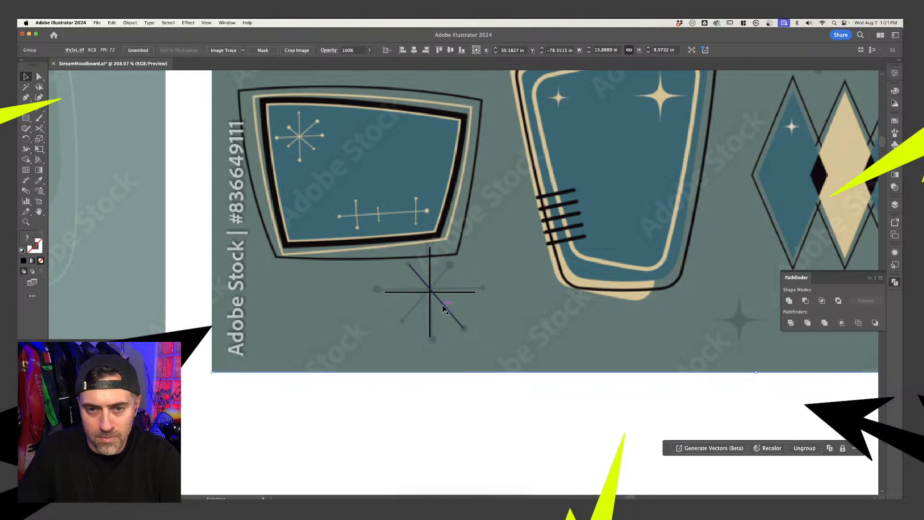
# - Align the diagonal with the cross centre, add a rotated copy as the opposite diagonal, and shorten the copy's lower end
pyautogui.moveTo(447, 308); pyautogui.dragTo(445, 313)
pyautogui.click(477, 380)
pyautogui.click(442, 299)
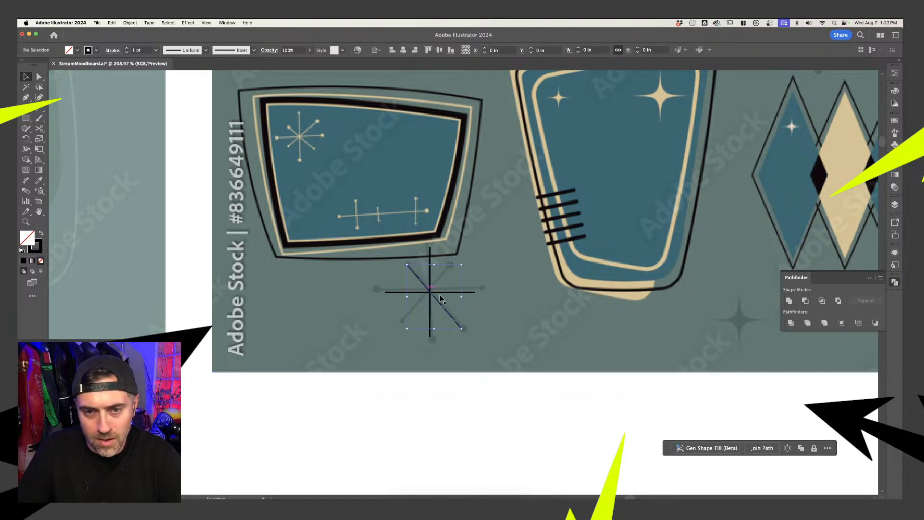
pyautogui.press('a')
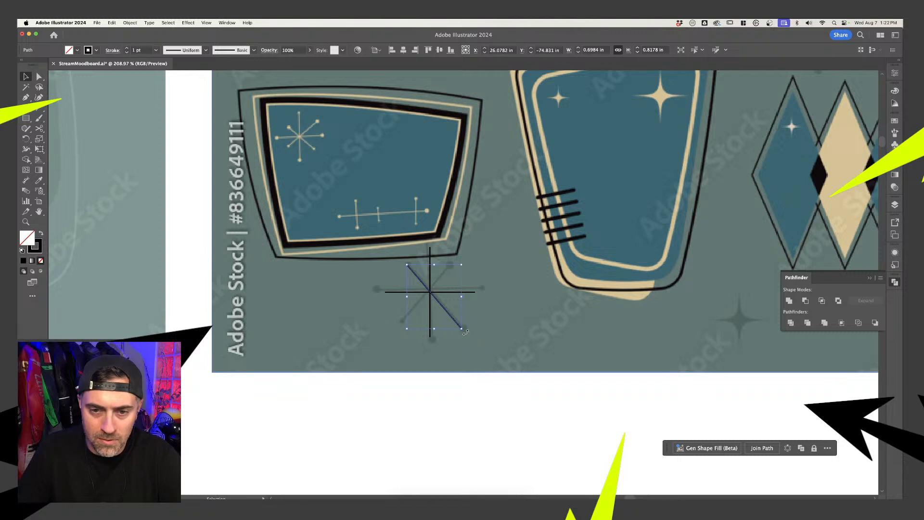
pyautogui.moveTo(466, 333); pyautogui.dragTo(448, 279)
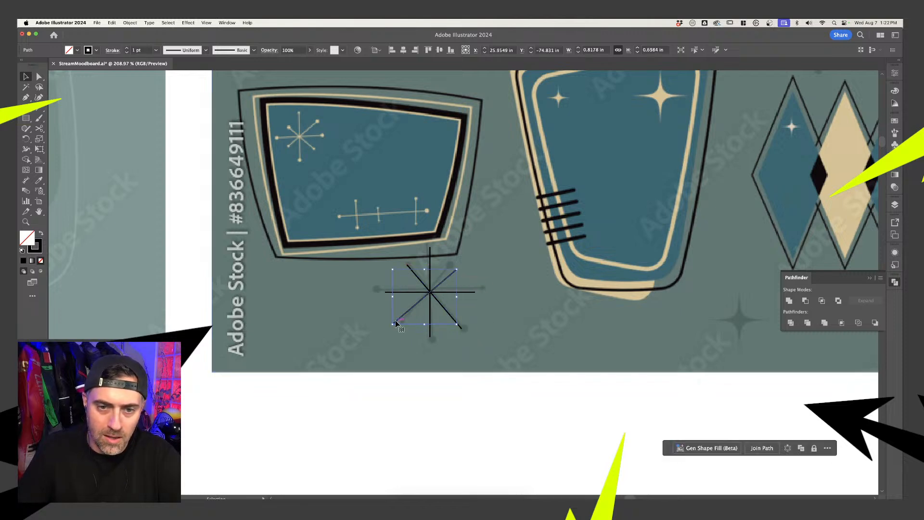
pyautogui.moveTo(396, 323); pyautogui.dragTo(417, 306)
pyautogui.click(483, 360)
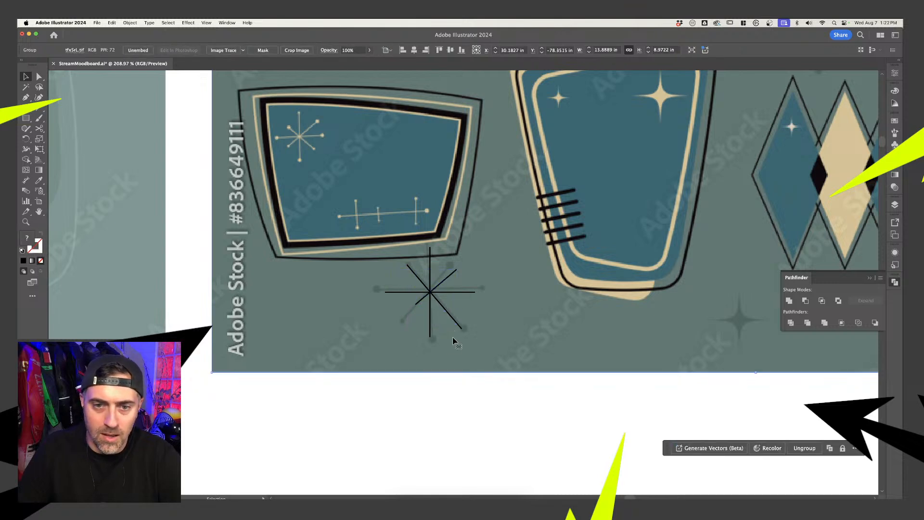
# - Move all the traced starburst lines off the reference image onto the blank canvas below it
pyautogui.moveTo(485, 341); pyautogui.dragTo(485, 291)
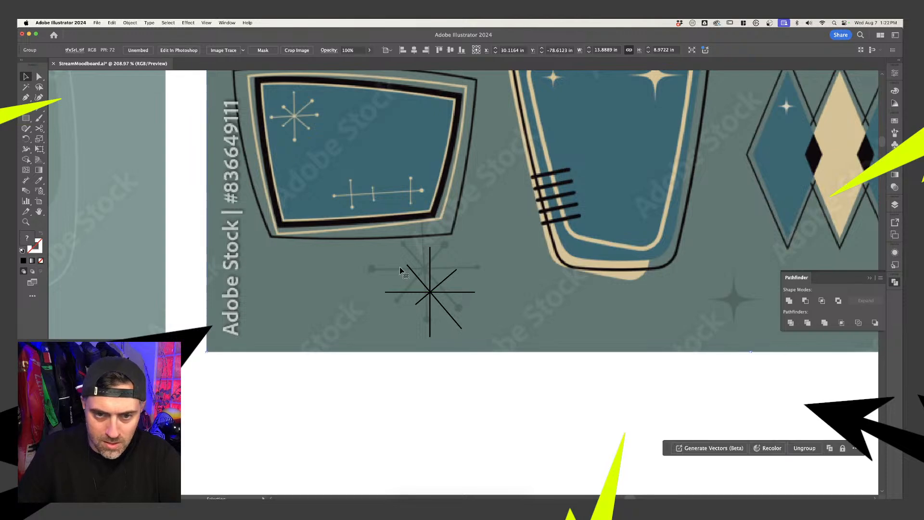
pyautogui.keyDown('shift'); pyautogui.click(443, 294); pyautogui.keyUp('shift')
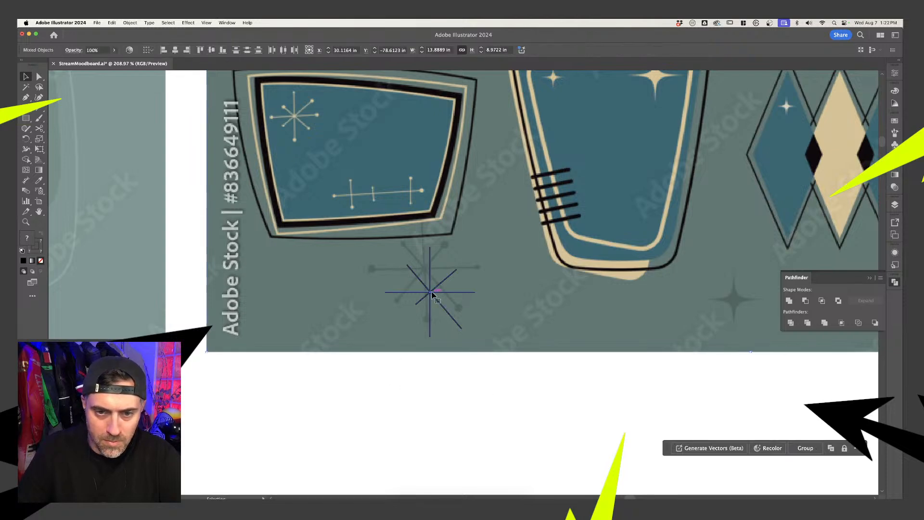
pyautogui.scroll(4, 432, 295)
pyautogui.click(438, 378)
pyautogui.scroll(-5, 448, 385)
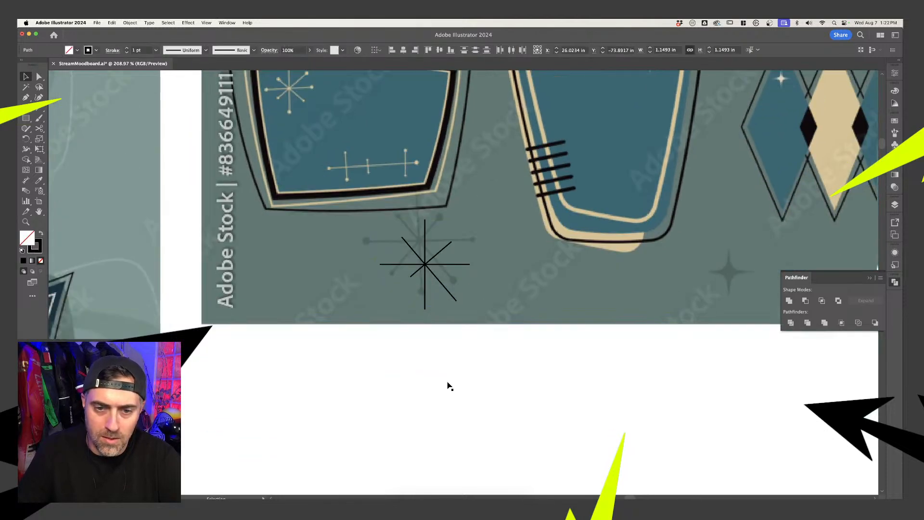
pyautogui.moveTo(419, 246); pyautogui.dragTo(419, 392)
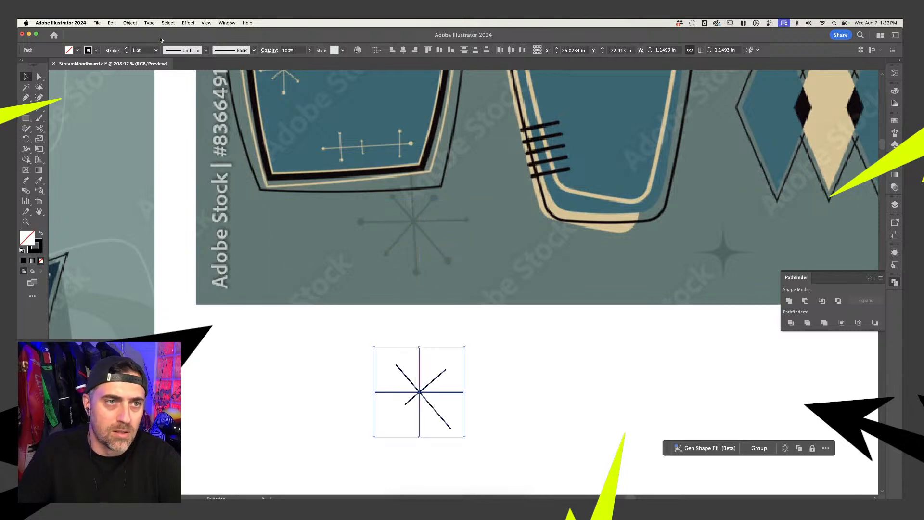
# - Try round-dot arrowheads (Arrow 21) on the ends of the starburst lines, and undo them
pyautogui.click(253, 50)
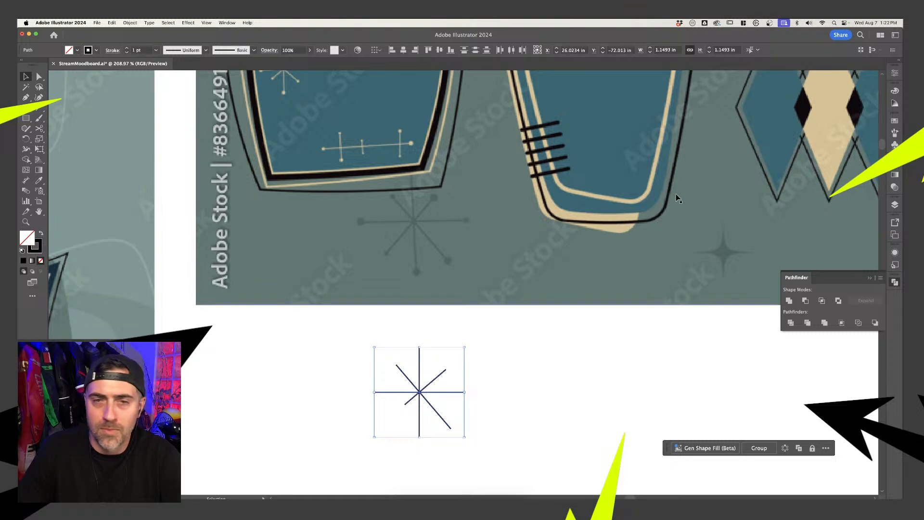
pyautogui.click(113, 50)
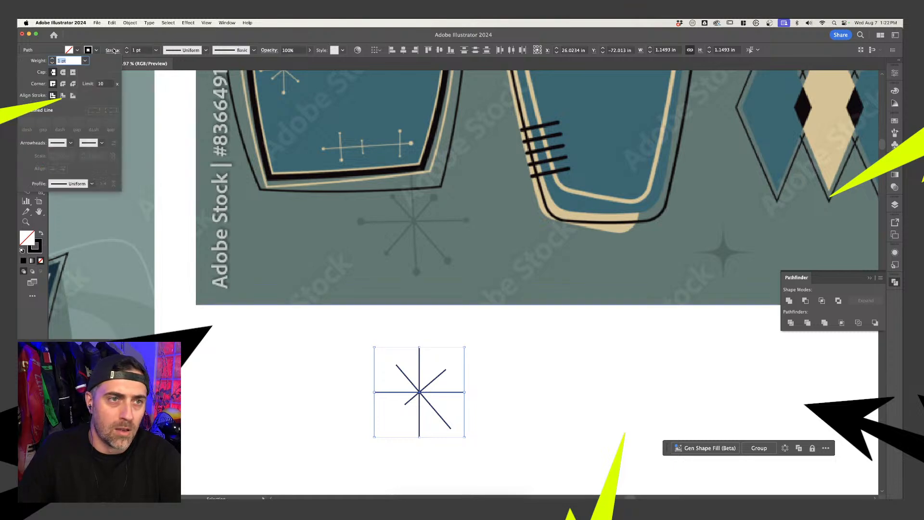
pyautogui.click(102, 144)
pyautogui.scroll(-5, 70, 193)
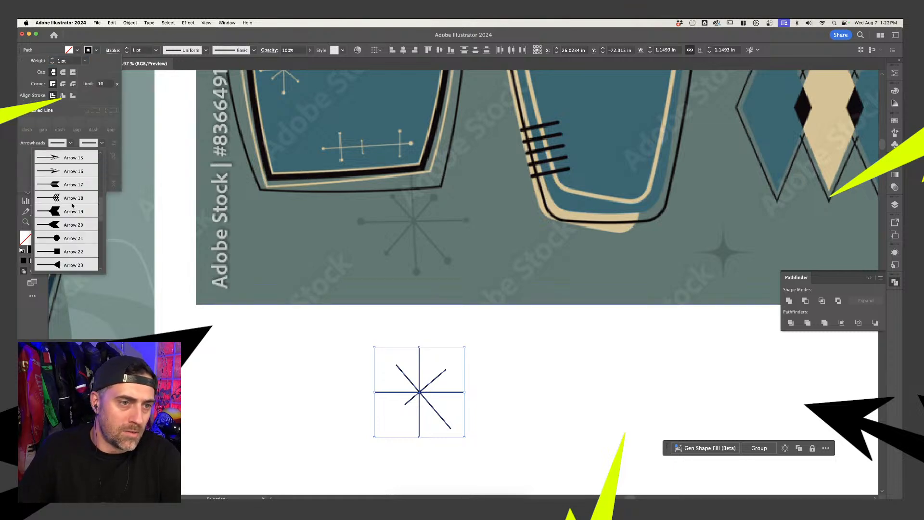
pyautogui.click(63, 238)
pyautogui.click(458, 335)
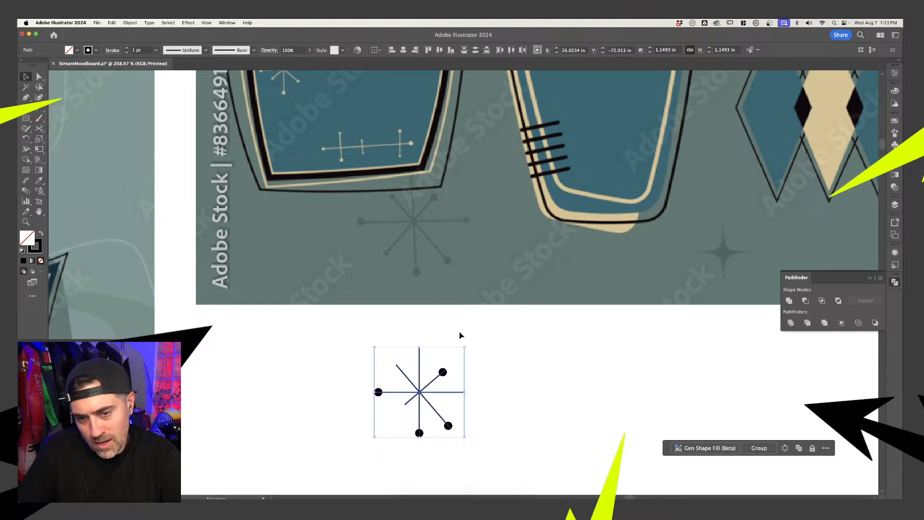
pyautogui.click(462, 335)
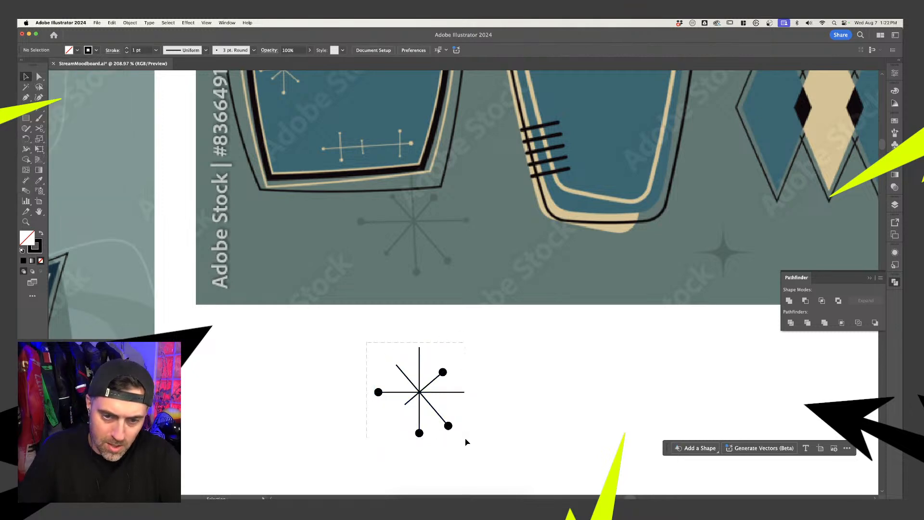
pyautogui.moveTo(466, 442); pyautogui.dragTo(466, 441)
pyautogui.press('super+z')
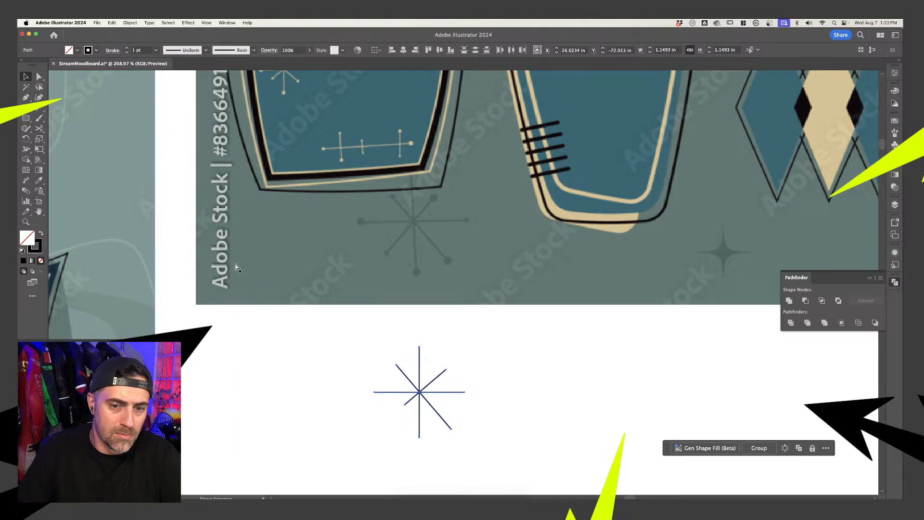
# - Paste the starburst at a smaller size just above the overlap of the logo's two ovals
pyautogui.click(345, 388)
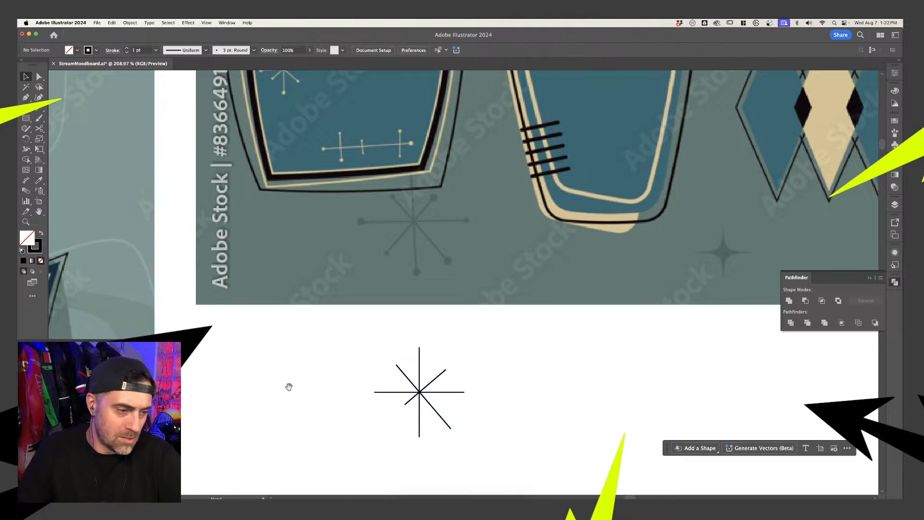
pyautogui.moveTo(289, 388); pyautogui.dragTo(530, 318)
pyautogui.moveTo(217, 428); pyautogui.dragTo(580, 271)
pyautogui.moveTo(328, 359); pyautogui.dragTo(517, 285)
pyautogui.moveTo(282, 359); pyautogui.dragTo(496, 285)
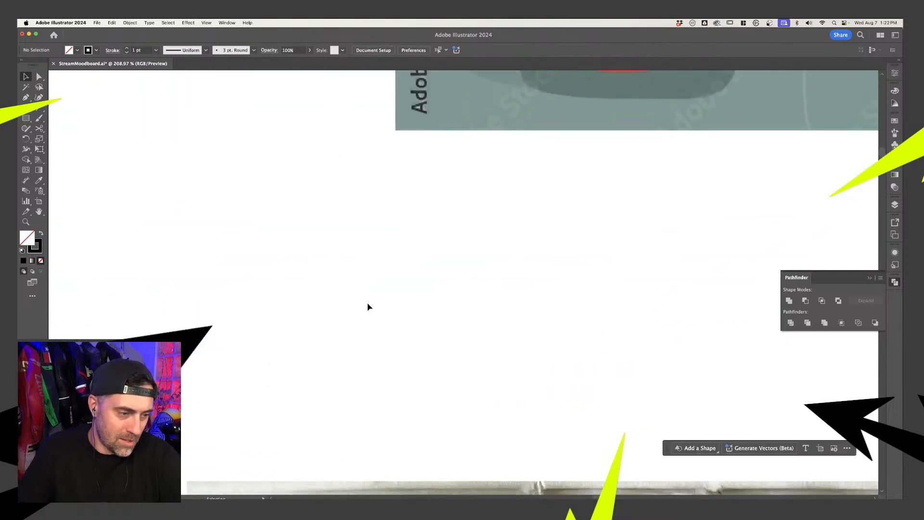
pyautogui.scroll(-5, 367, 307)
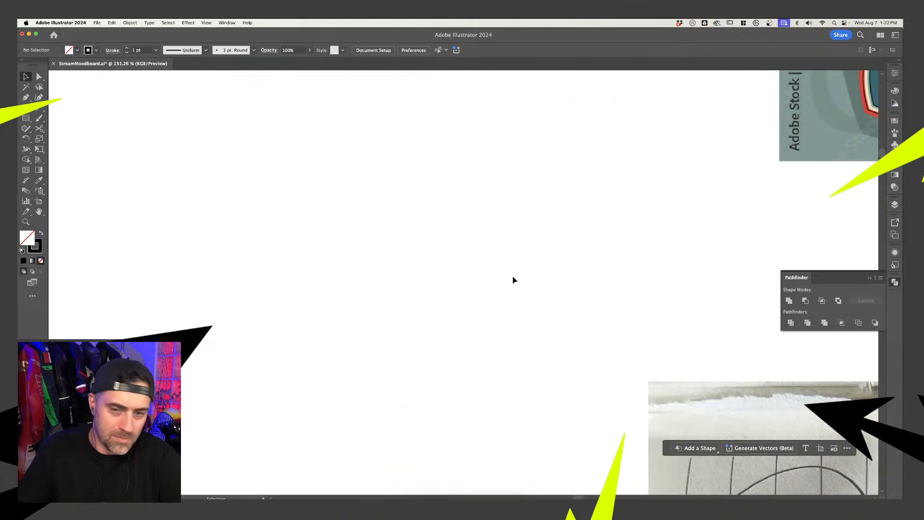
pyautogui.scroll(-5, 513, 280)
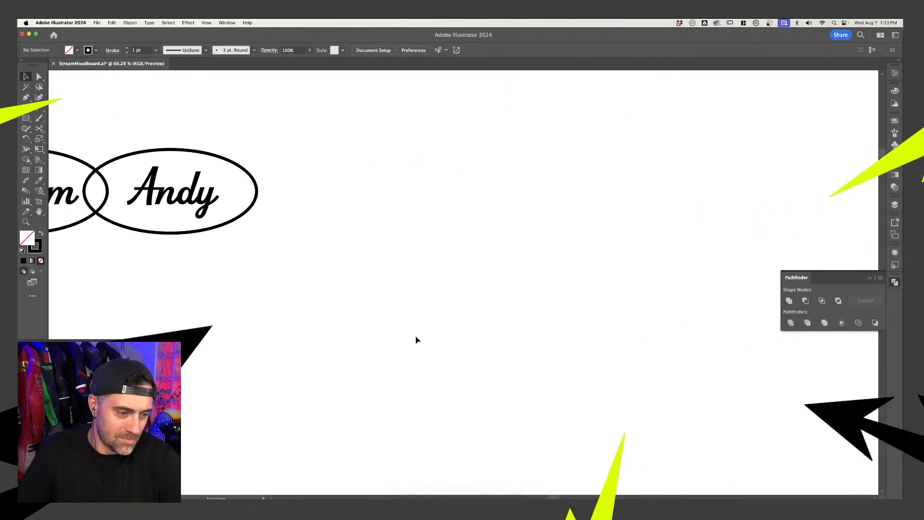
pyautogui.hscroll(-5, 417, 340)
pyautogui.scroll(4, 417, 340)
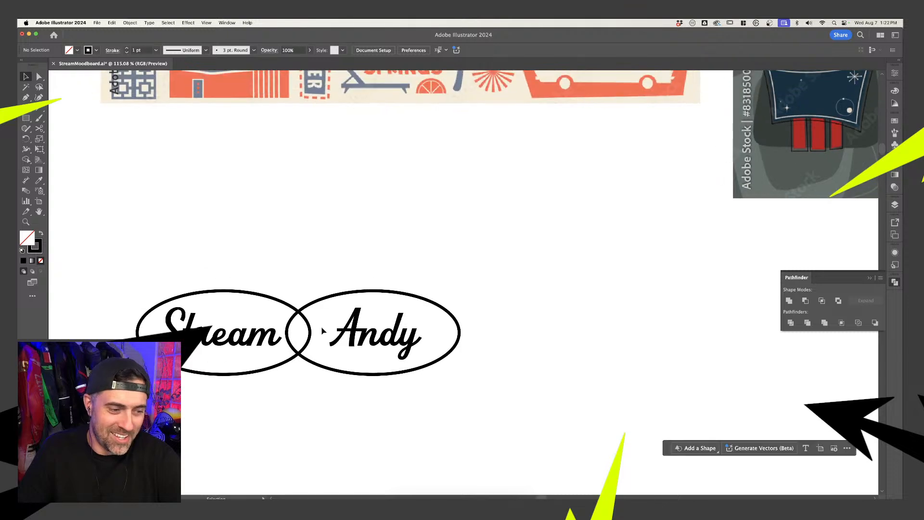
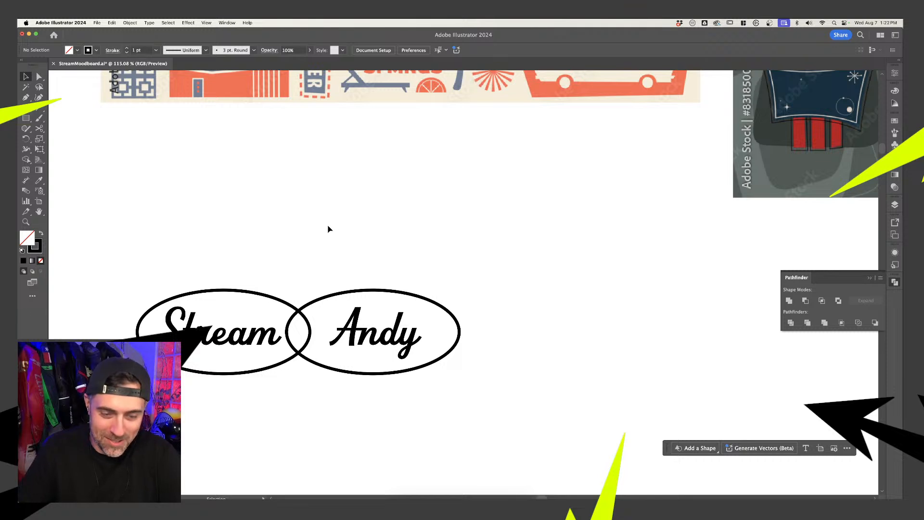
pyautogui.press('super+v')
pyautogui.moveTo(463, 285); pyautogui.dragTo(305, 284)
pyautogui.scroll(5, 302, 265)
pyautogui.click(333, 279)
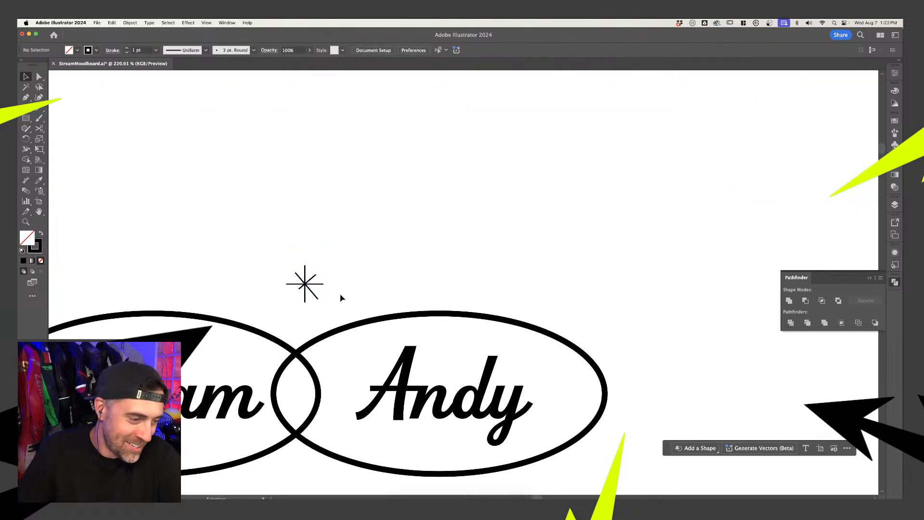
# - Place the whole starburst inside the overlap of the two ovals
pyautogui.moveTo(256, 254)
pyautogui.mouseDown()
pyautogui.moveTo(251, 243)
pyautogui.moveTo(322, 303)
pyautogui.moveTo(256, 245)
pyautogui.mouseUp()
pyautogui.click(335, 295)
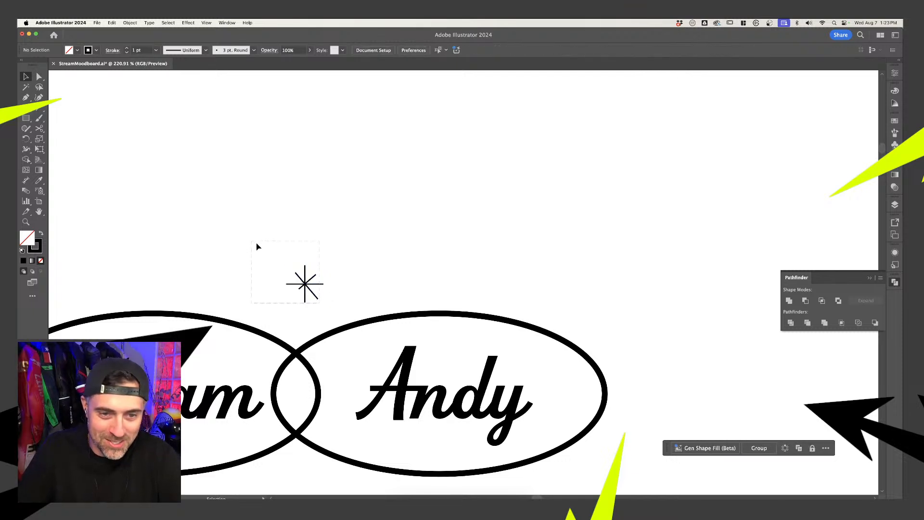
pyautogui.moveTo(323, 265); pyautogui.dragTo(323, 290)
pyautogui.scroll(3, 306, 401)
# - Shorten the starburst's horizontal and diagonal lines so the vertical line is the longest within the narrow oval overlap
pyautogui.click(295, 258)
pyautogui.click(324, 312)
pyautogui.click(341, 326)
pyautogui.moveTo(347, 326); pyautogui.dragTo(334, 321)
pyautogui.click(339, 314)
pyautogui.moveTo(332, 319); pyautogui.dragTo(332, 319)
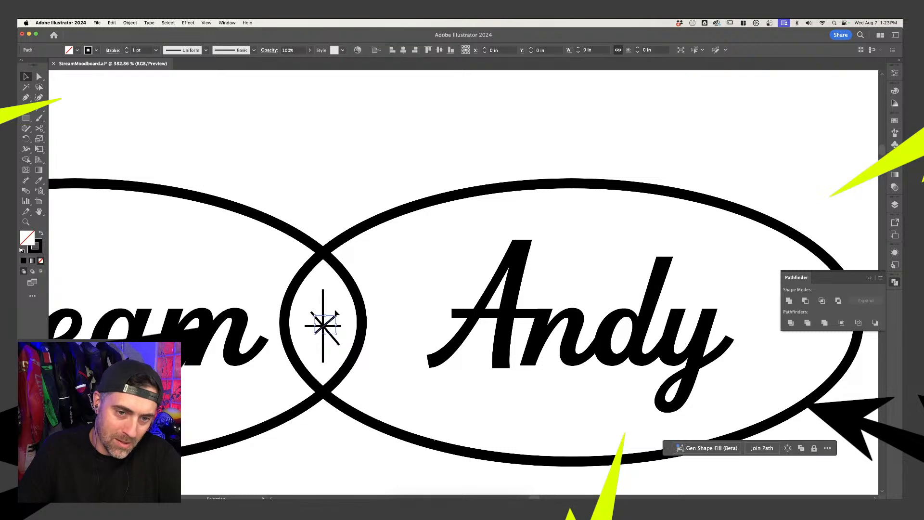
pyautogui.click(340, 312)
# - Examine how the starburst in the oval overlap reads within the whole logo
pyautogui.scroll(1, 342, 311)
pyautogui.scroll(-5, 341, 337)
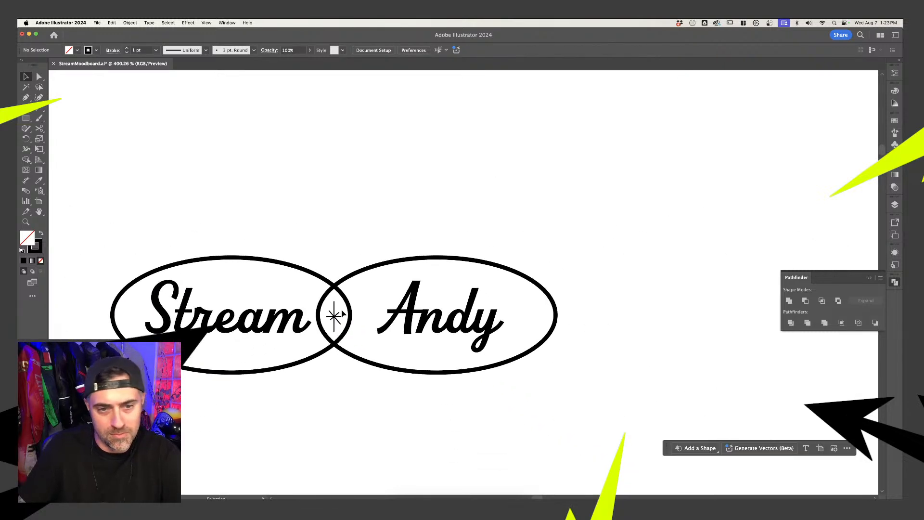
pyautogui.scroll(3, 340, 367)
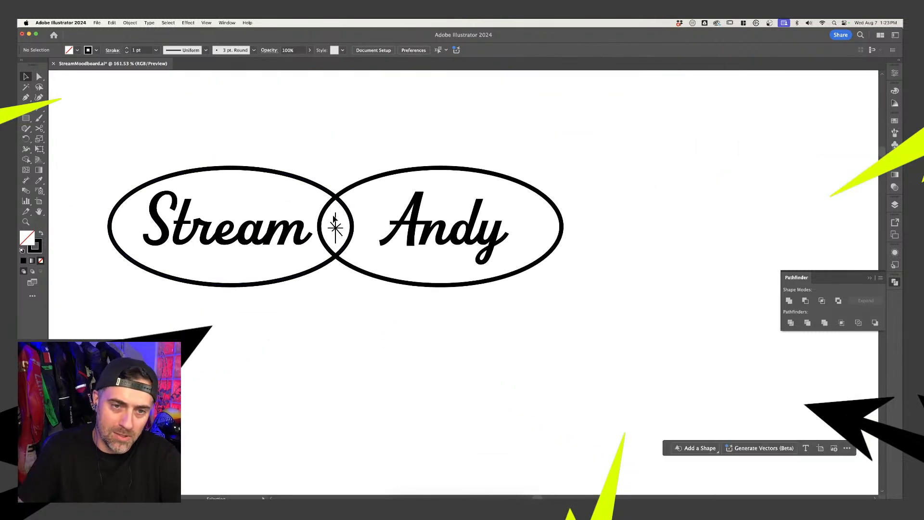
pyautogui.scroll(-1, 337, 229)
pyautogui.click(337, 232)
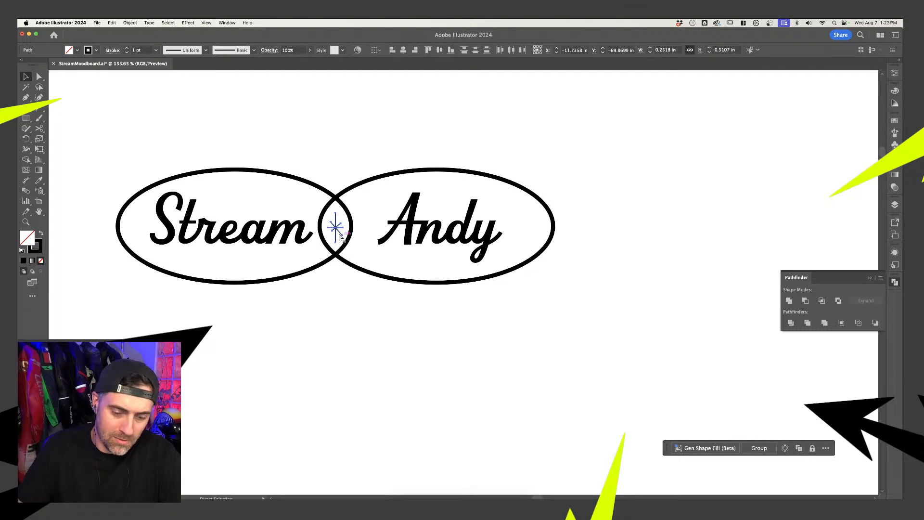
pyautogui.click(378, 293)
pyautogui.scroll(-4, 441, 294)
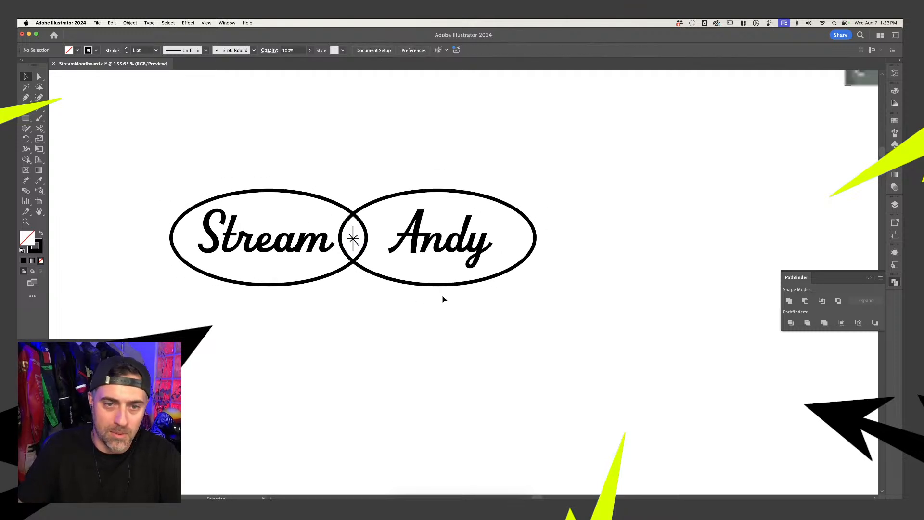
# - Set the stroke weight of the starburst in the oval overlap to 2 pt
pyautogui.moveTo(442, 296); pyautogui.dragTo(202, 165)
pyautogui.click(367, 154)
pyautogui.scroll(-12, 367, 169)
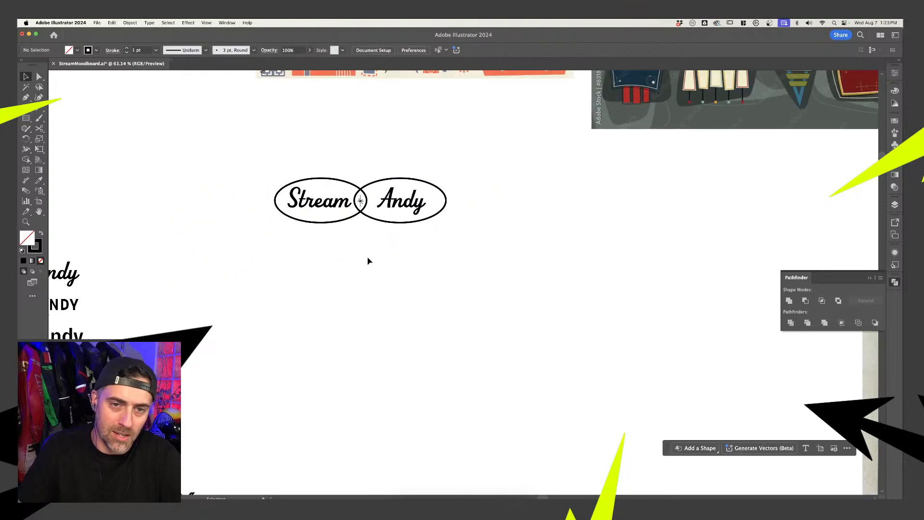
pyautogui.click(361, 202)
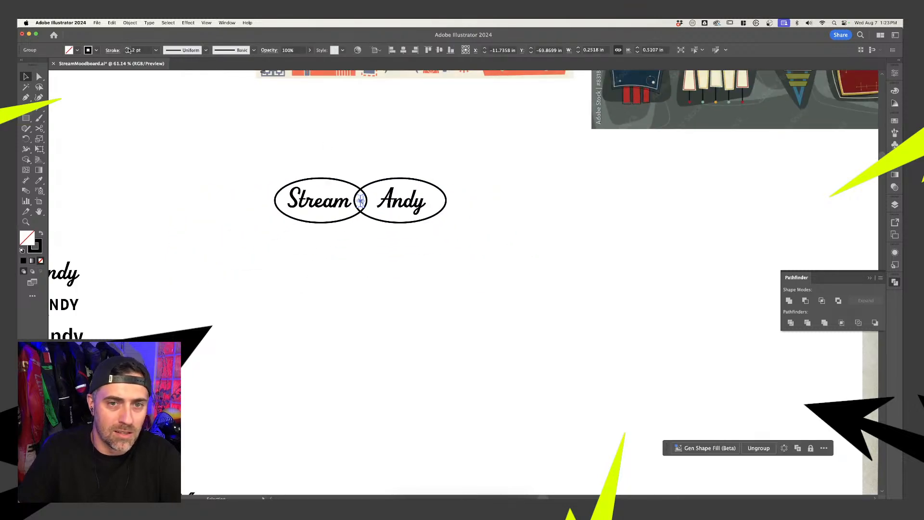
pyautogui.click(349, 120)
# - Try to lengthen the starburst's diagonal lines by scaling out their end points
pyautogui.scroll(15, 357, 180)
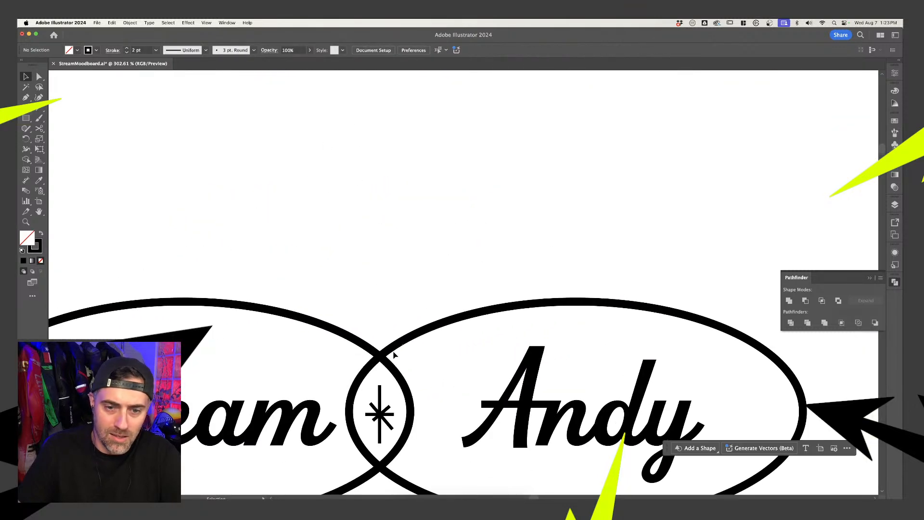
pyautogui.click(377, 421)
pyautogui.press('a')
pyautogui.click(390, 408)
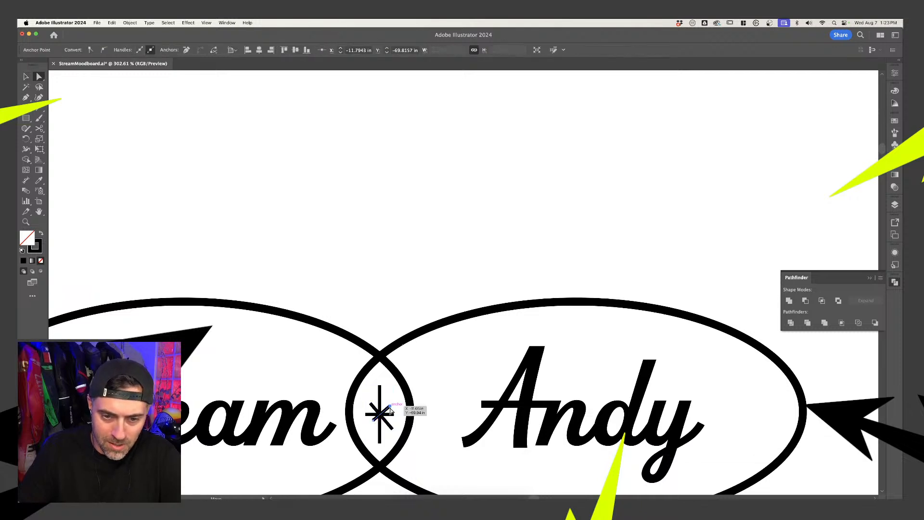
pyautogui.press('v')
pyautogui.moveTo(390, 408); pyautogui.dragTo(395, 400)
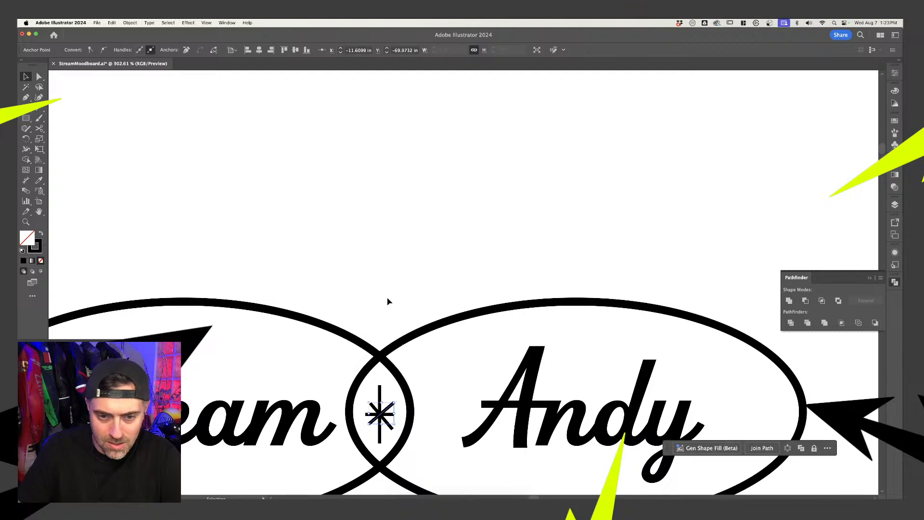
pyautogui.click(388, 301)
pyautogui.scroll(-10, 388, 299)
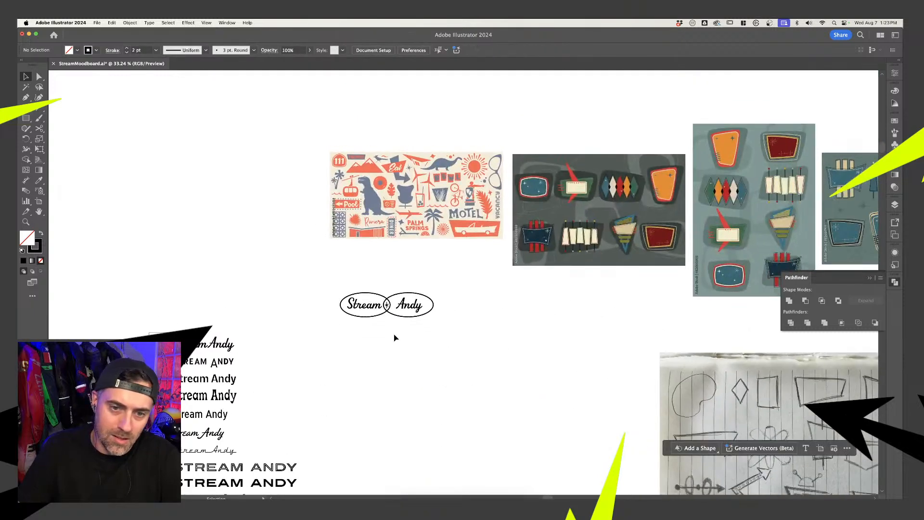
pyautogui.scroll(9, 388, 314)
# - Replace one of the starburst's diagonal lines with a copy of its horizontal line rotated 45 degrees
pyautogui.click(389, 259)
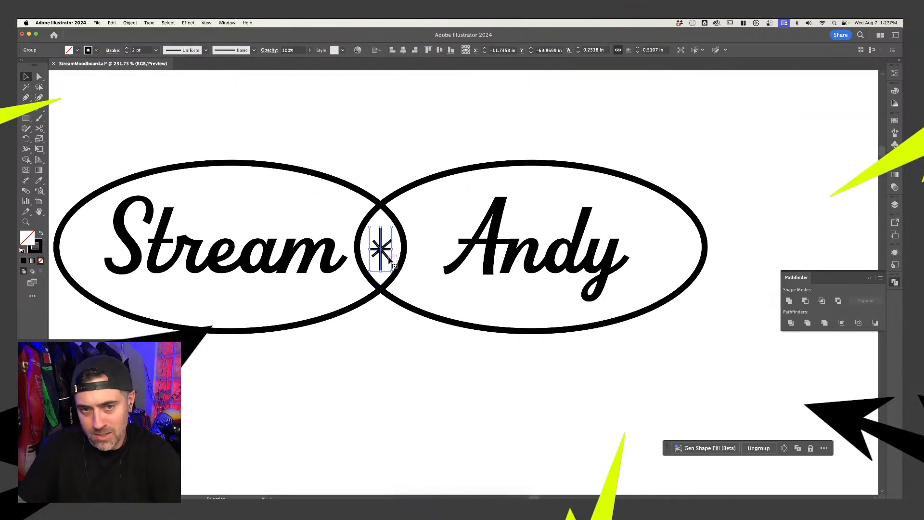
pyautogui.doubleClick(390, 260)
pyautogui.click(390, 254)
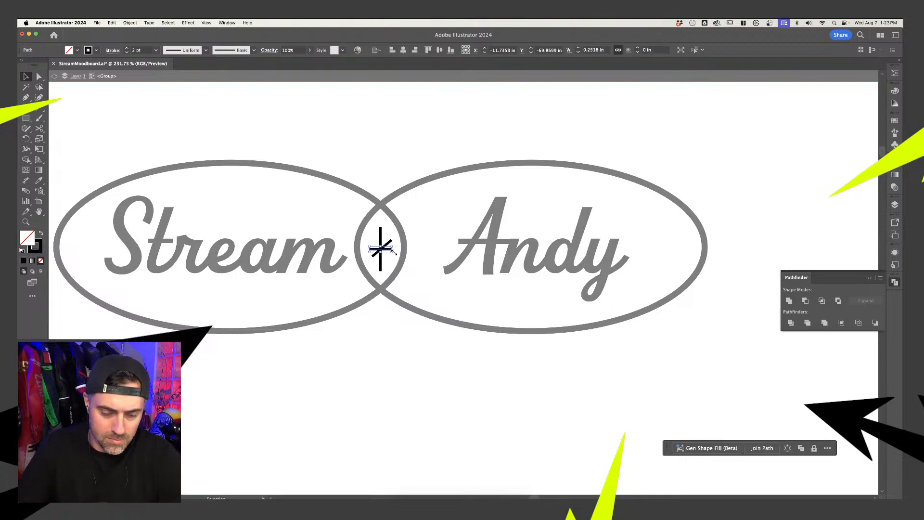
pyautogui.press('a')
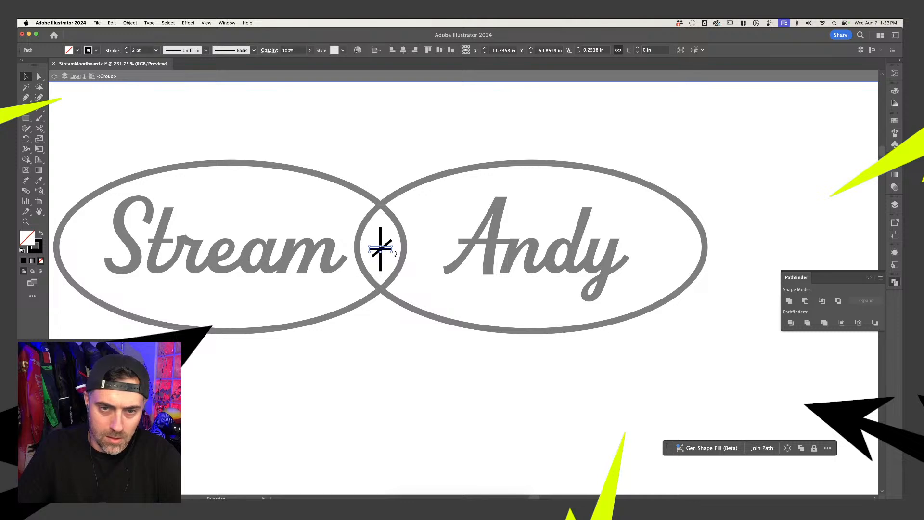
pyautogui.moveTo(396, 253); pyautogui.dragTo(404, 263)
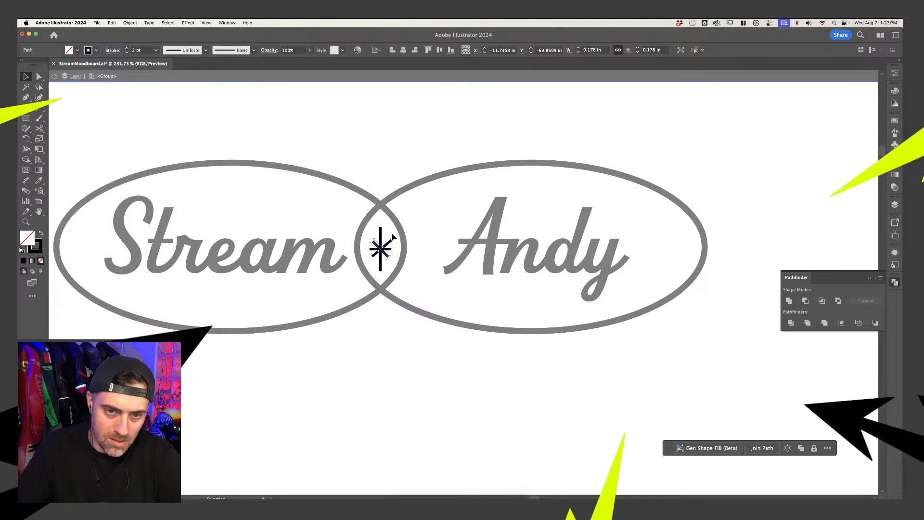
# - Replace the starburst's other old diagonal with a perpendicular copy of the new one, and leave the group
pyautogui.click(388, 241)
pyautogui.click(388, 243)
pyautogui.press('Delete')
pyautogui.click(386, 252)
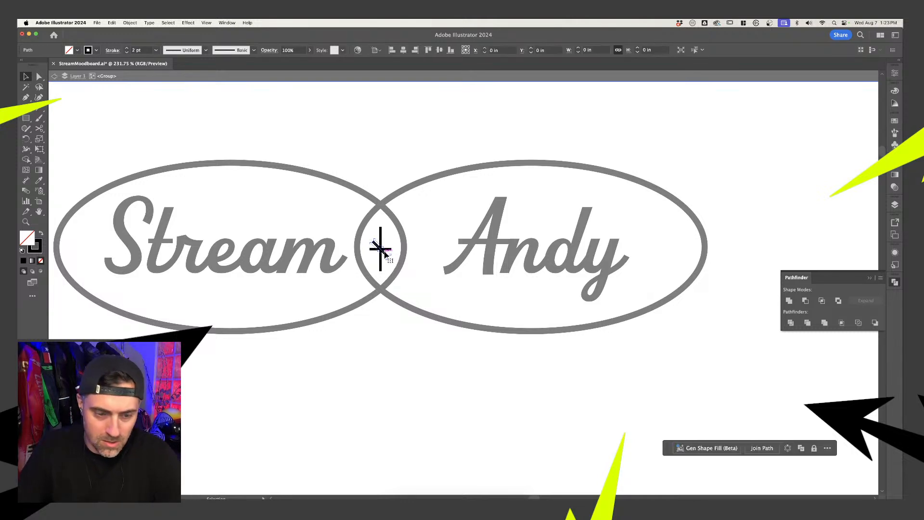
pyautogui.moveTo(393, 258); pyautogui.dragTo(414, 222)
pyautogui.doubleClick(402, 147)
pyautogui.scroll(-5, 402, 147)
pyautogui.scroll(-5, 402, 149)
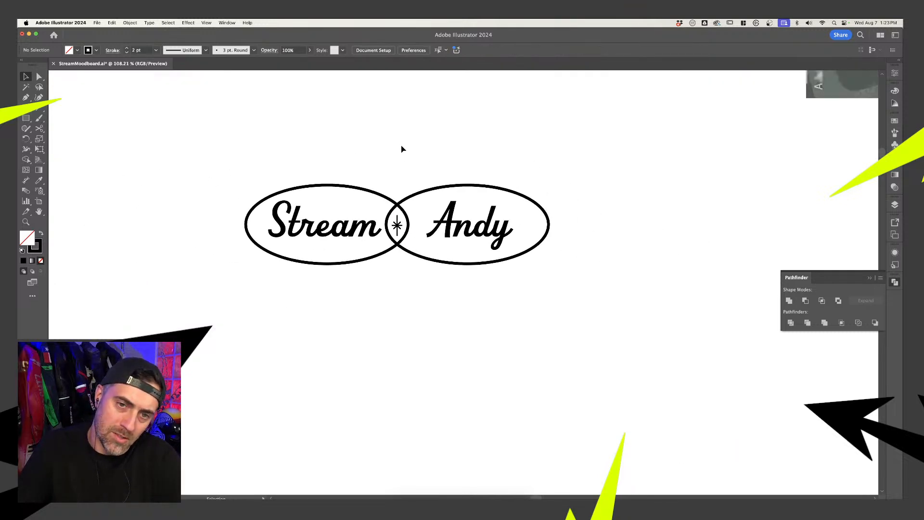
# - Try heavier strokes up to 4 pt on the starburst, and set it back to 2 pt
pyautogui.scroll(8, 407, 236)
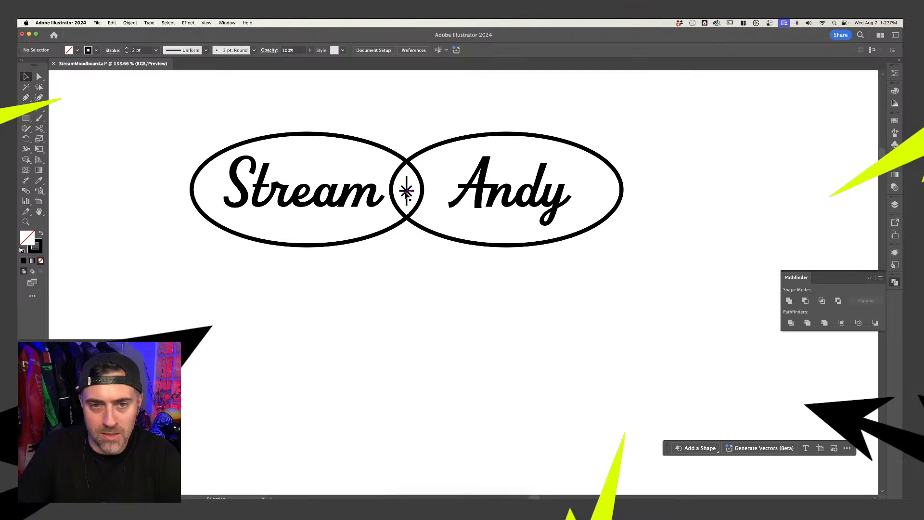
pyautogui.click(411, 186)
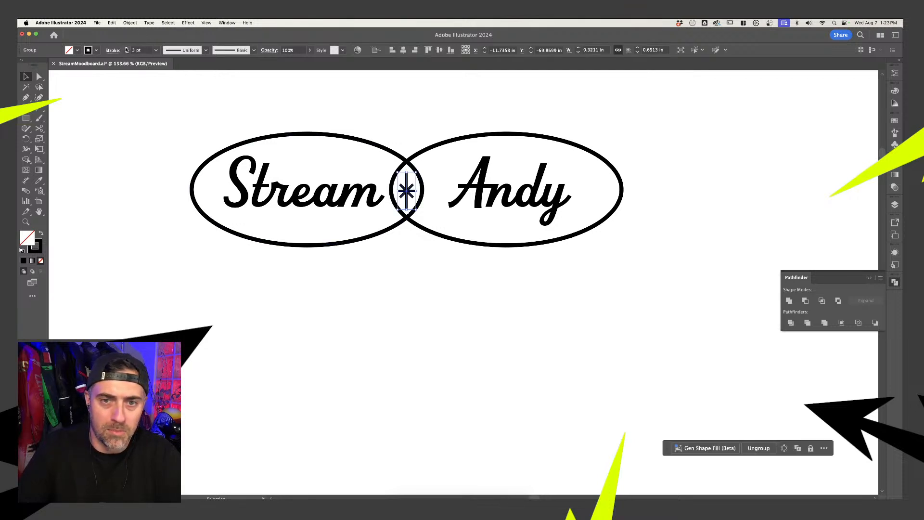
pyautogui.click(337, 114)
pyautogui.scroll(-3, 363, 105)
pyautogui.scroll(3, 362, 105)
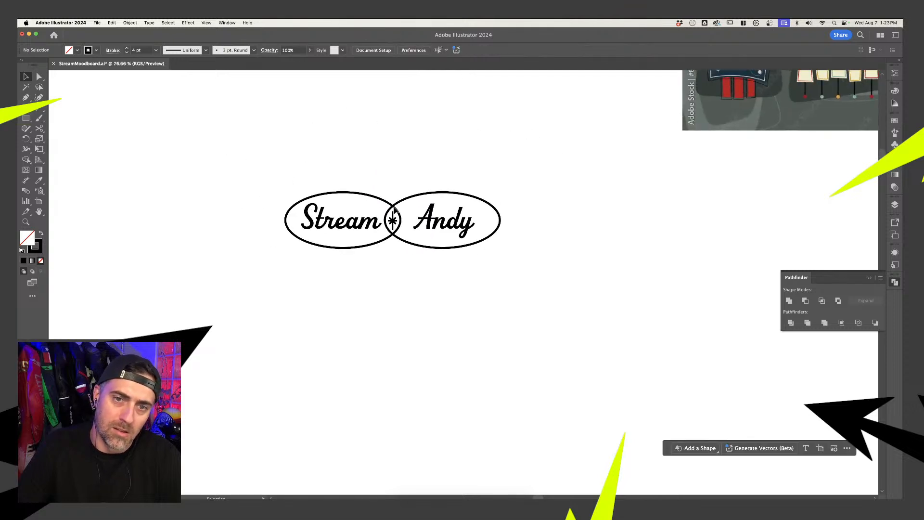
pyautogui.click(393, 220)
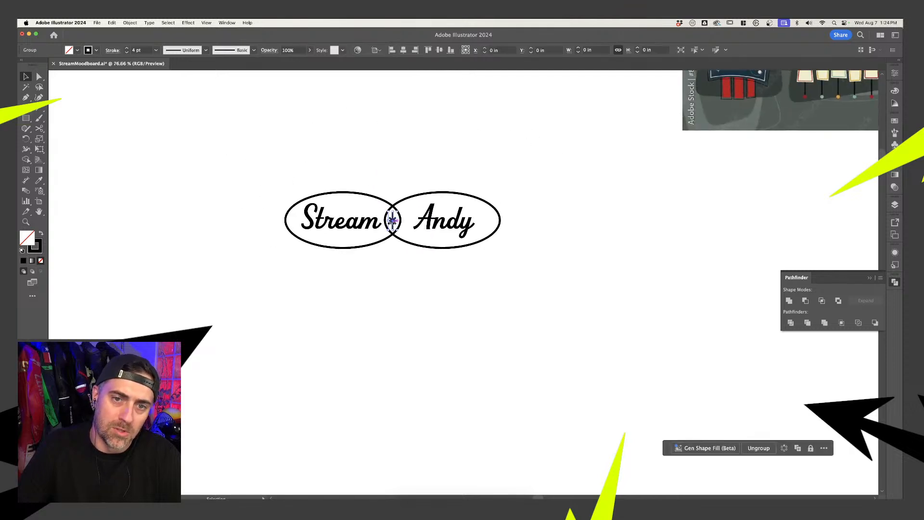
pyautogui.click(126, 53)
pyautogui.click(349, 158)
# - Duplicate the whole logo with both ovals, the lettering and the starburst to the right of the original
pyautogui.moveTo(474, 278); pyautogui.dragTo(475, 280)
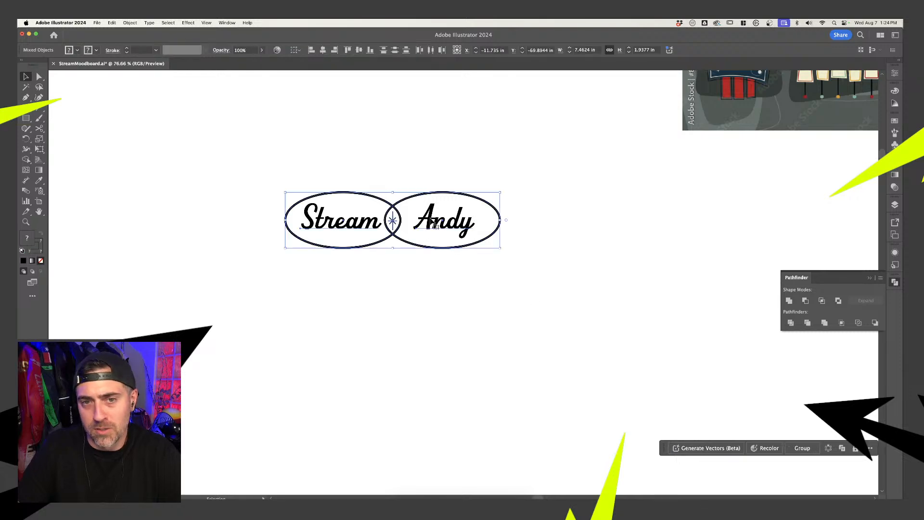
pyautogui.moveTo(432, 248); pyautogui.dragTo(682, 258)
pyautogui.click(651, 295)
# - Draw a small circle about 0.08 in wide centred on the top end of the copy's vertical starburst line, filled black without stroke
pyautogui.scroll(5, 667, 266)
pyautogui.scroll(4, 657, 265)
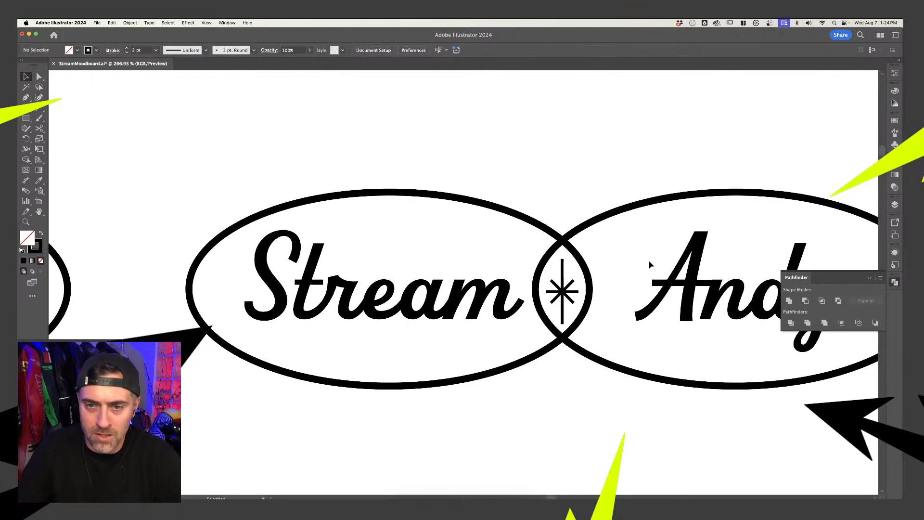
pyautogui.press('m')
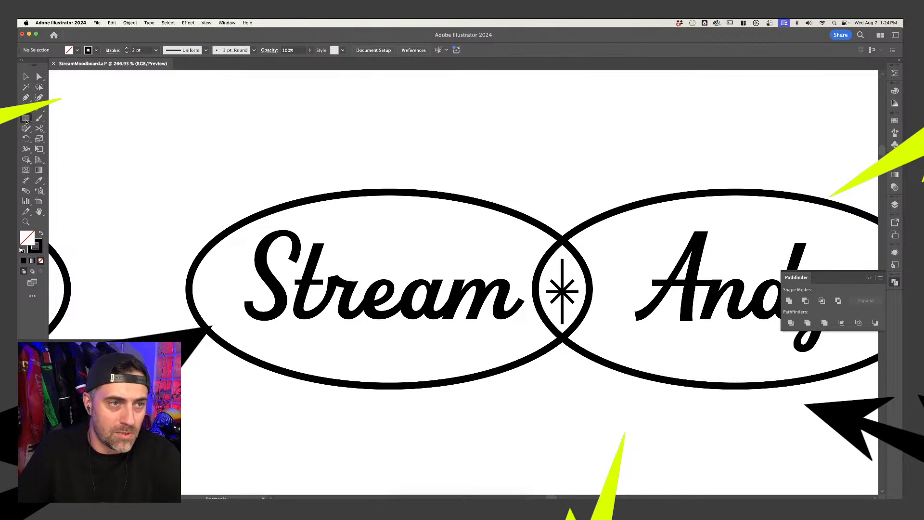
pyautogui.moveTo(27, 120); pyautogui.dragTo(53, 138)
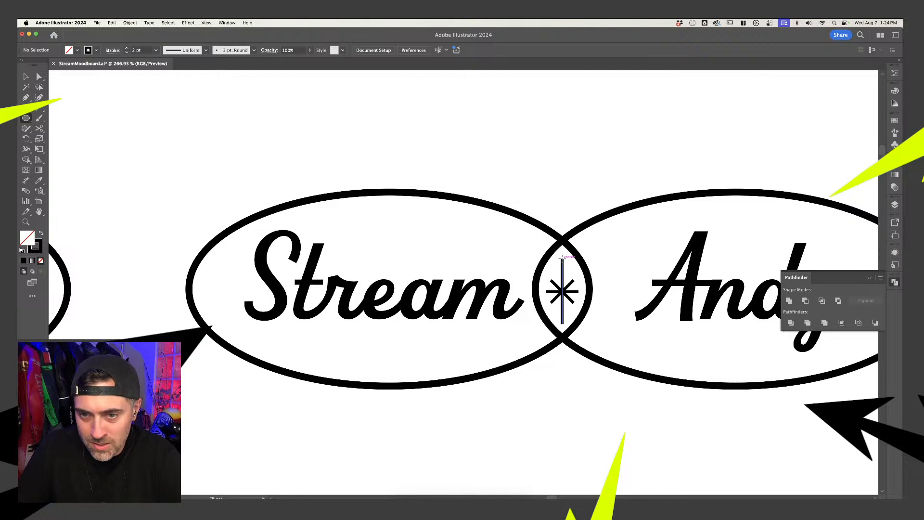
pyautogui.moveTo(562, 259); pyautogui.dragTo(566, 263)
pyautogui.press('v')
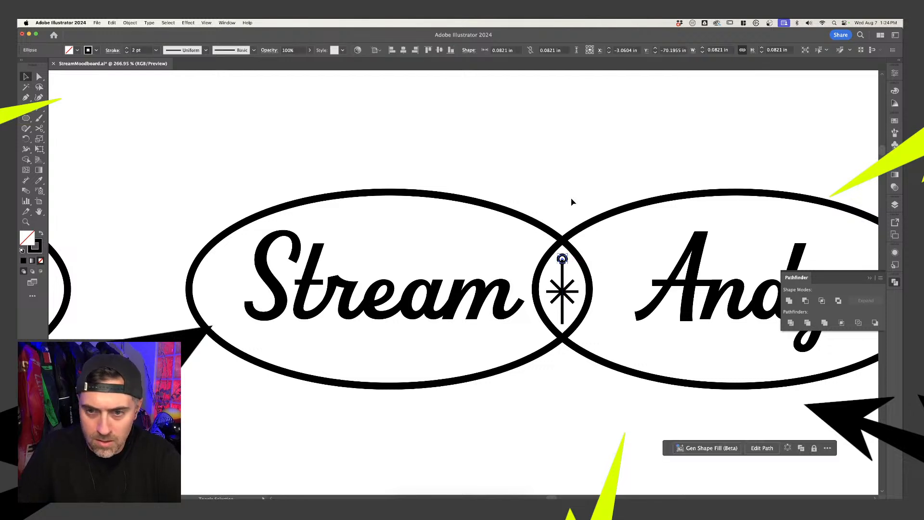
pyautogui.hotkey('shift', 'x')
pyautogui.click(573, 168)
# - Shrink the black dot on the top end of the vertical starburst line to about 0.058 in
pyautogui.scroll(5, 570, 170)
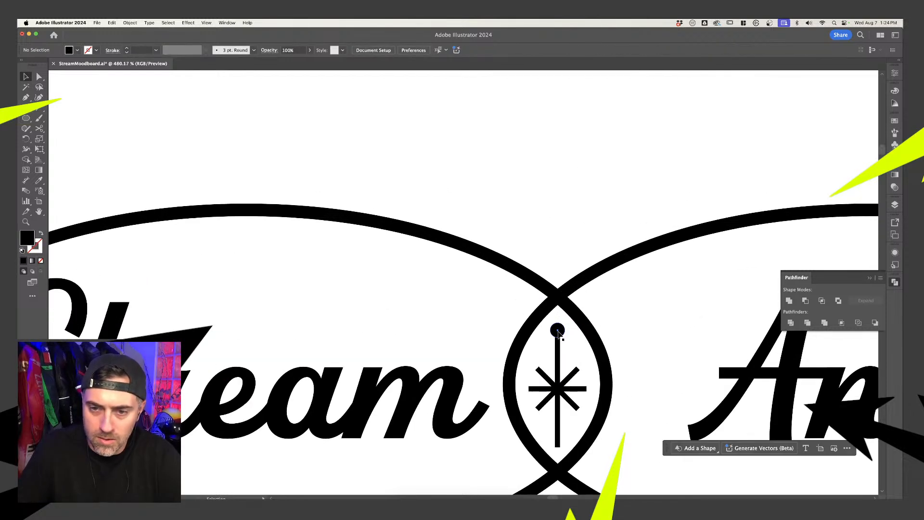
pyautogui.click(558, 331)
pyautogui.moveTo(565, 324); pyautogui.dragTo(564, 331)
pyautogui.click(559, 269)
# - Copy the black dot onto the remaining ends of the starburst's vertical, diagonal and horizontal lines
pyautogui.scroll(-4, 559, 268)
pyautogui.moveTo(546, 247); pyautogui.dragTo(516, 301)
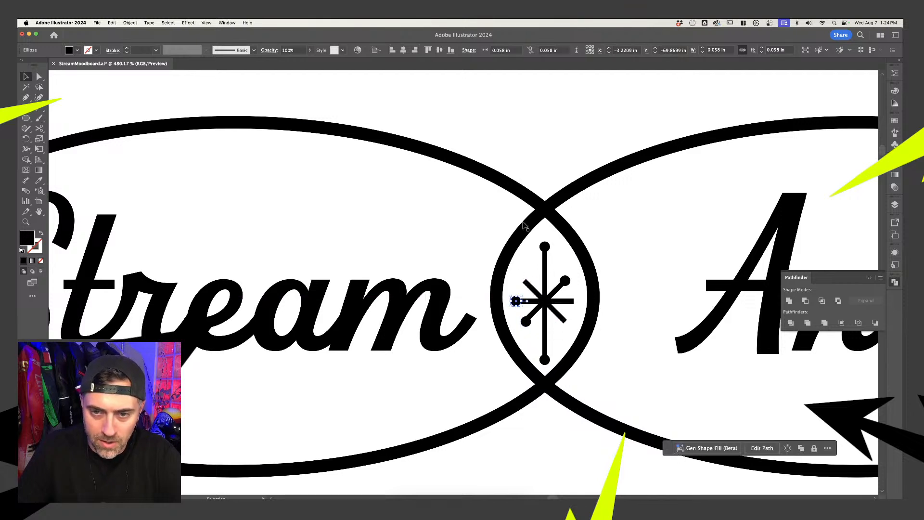
pyautogui.click(540, 286)
pyautogui.moveTo(518, 304); pyautogui.dragTo(566, 320)
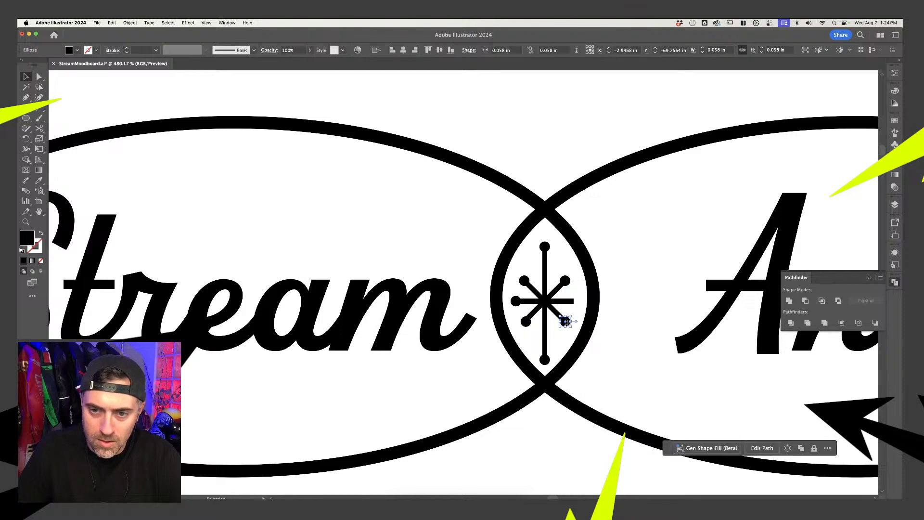
pyautogui.click(540, 236)
pyautogui.moveTo(566, 321); pyautogui.dragTo(576, 300)
# - Group the copied logo's starburst lines with their end dots, leaving the ovals out of the group
pyautogui.scroll(-8, 549, 159)
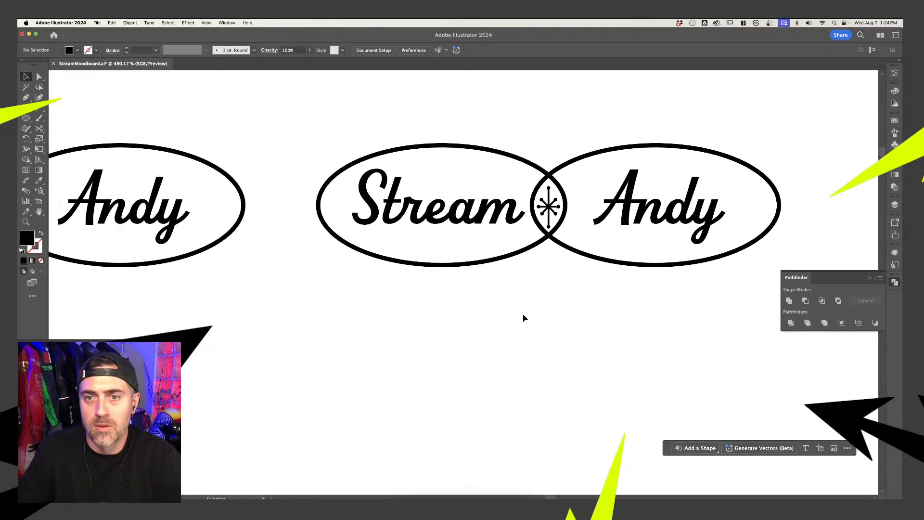
pyautogui.scroll(-2, 554, 261)
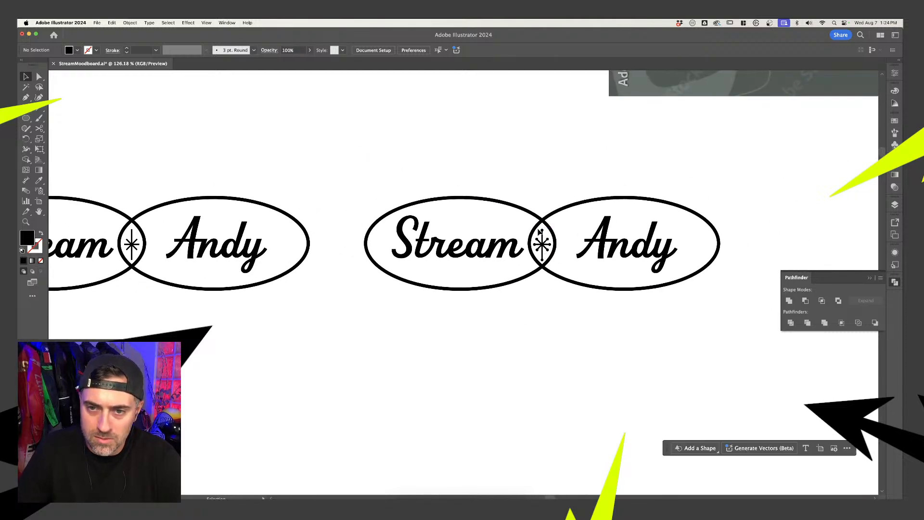
pyautogui.moveTo(562, 282); pyautogui.dragTo(563, 283)
pyautogui.keyDown('shift'); pyautogui.click(573, 283); pyautogui.keyUp('shift')
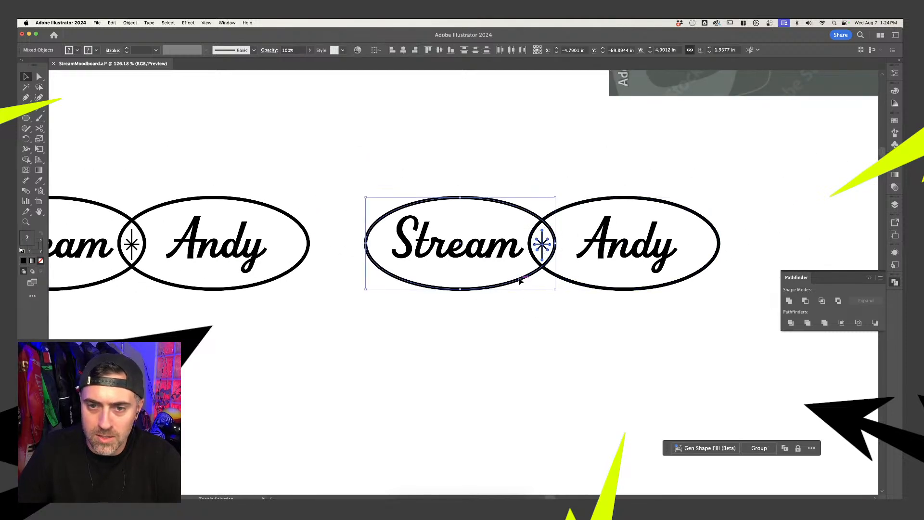
pyautogui.press('super+g')
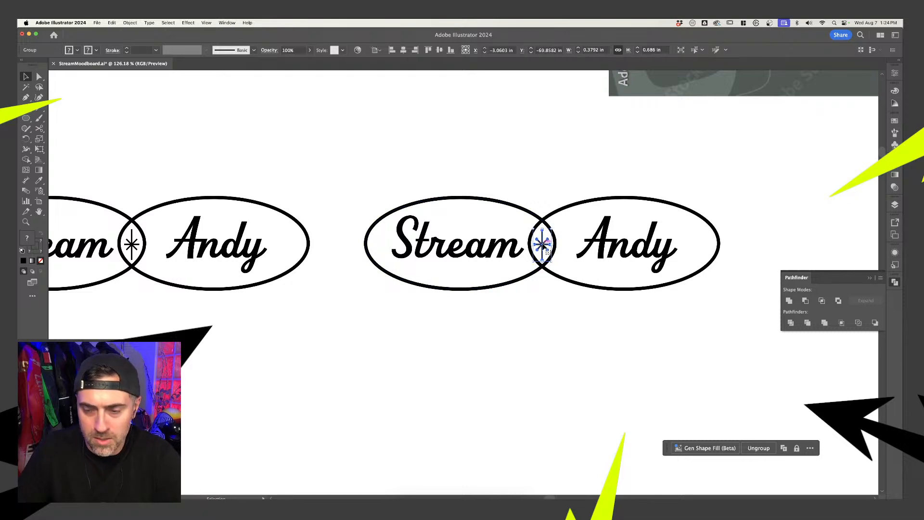
# - Review the two versions of the overlapping-oval Stream Andy logo up close and at a distance
pyautogui.click(553, 183)
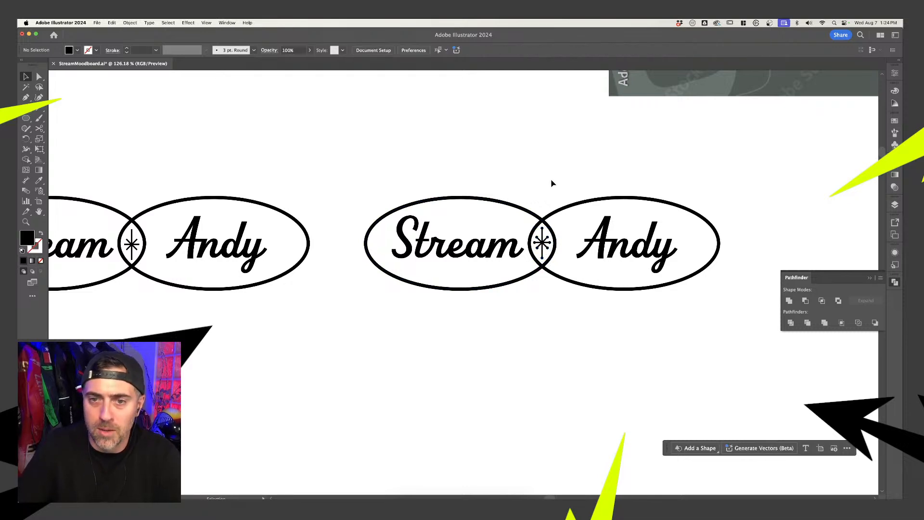
pyautogui.scroll(-6, 553, 183)
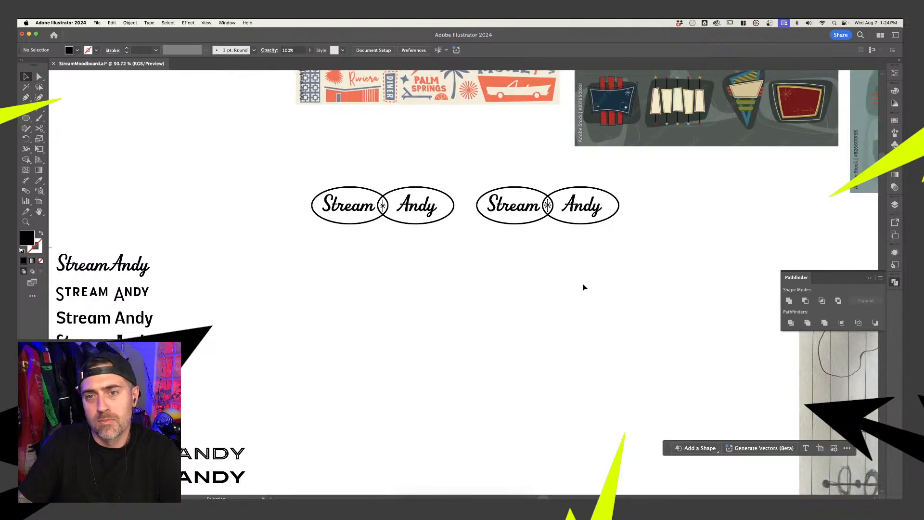
pyautogui.scroll(3, 584, 288)
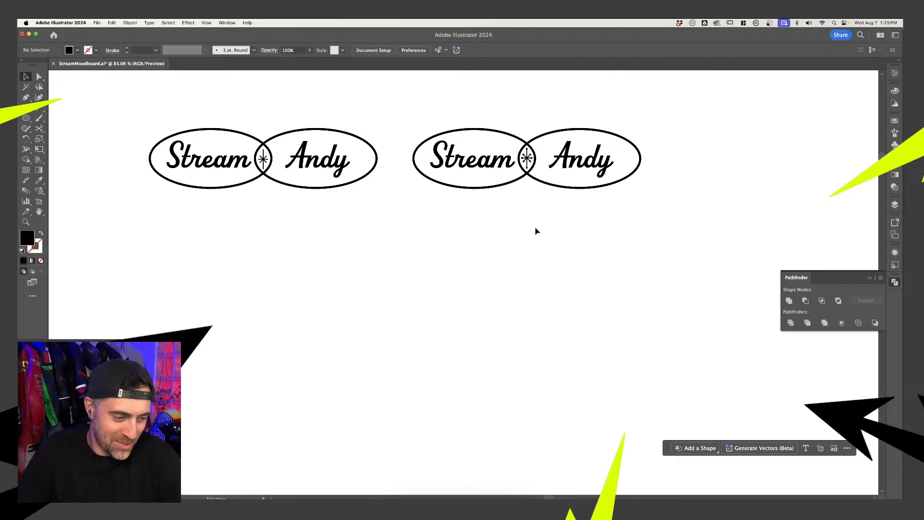
pyautogui.click(435, 126)
pyautogui.scroll(3, 446, 157)
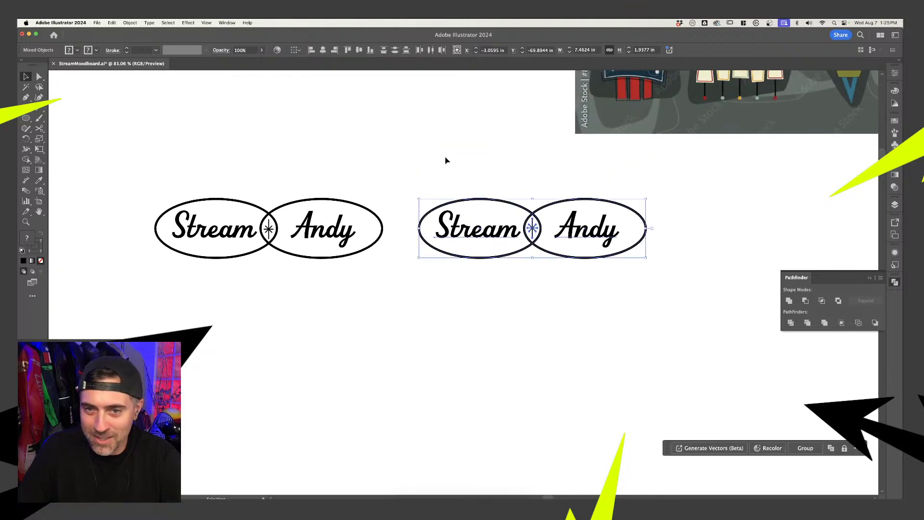
pyautogui.click(633, 274)
pyautogui.moveTo(455, 189); pyautogui.dragTo(454, 188)
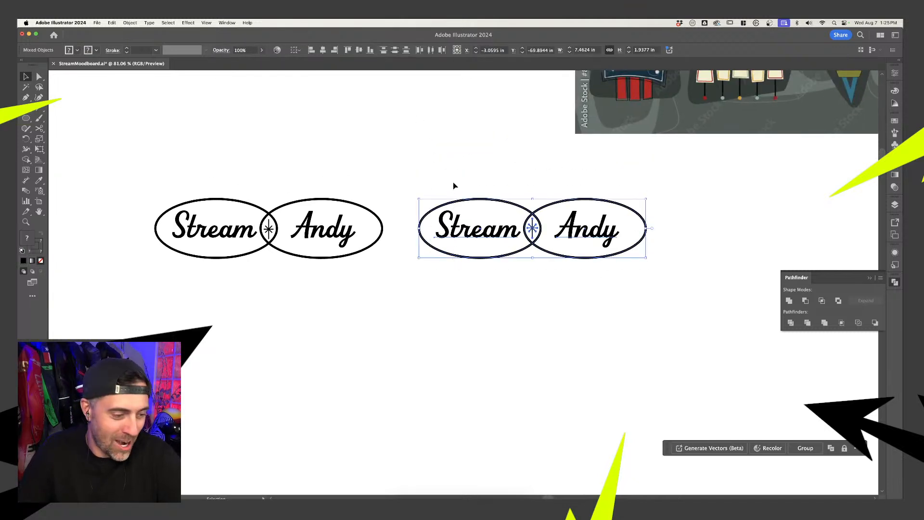
pyautogui.click(452, 185)
pyautogui.scroll(-5, 405, 187)
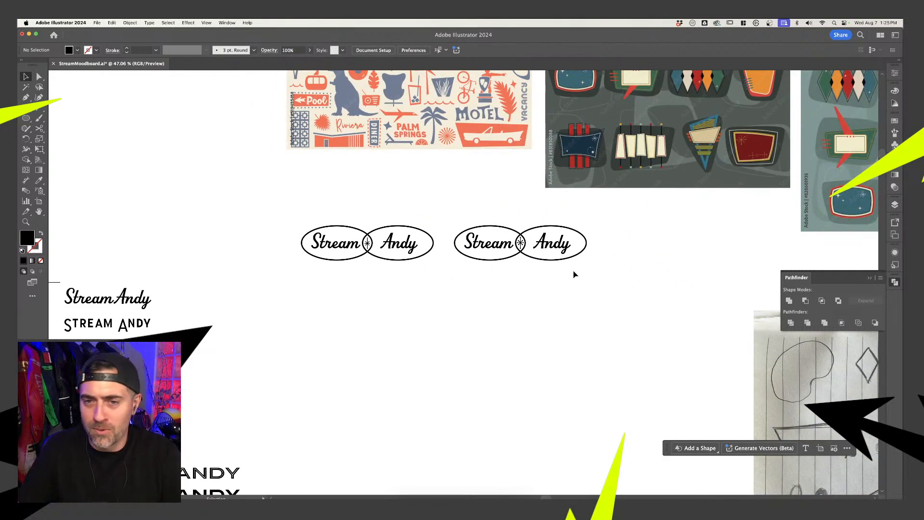
# - Examine the hand-drawn sketch page of retro sign shapes, down to the bow-tie shape at the end of its last row
pyautogui.moveTo(574, 274); pyautogui.dragTo(462, 204)
pyautogui.click(463, 206)
pyautogui.scroll(-10, 408, 307)
pyautogui.hscroll(10, 407, 306)
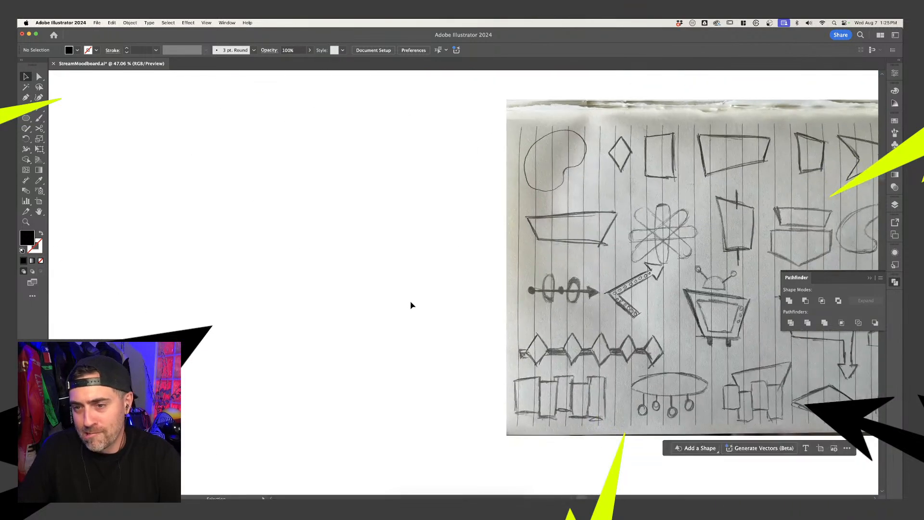
pyautogui.scroll(-5, 410, 305)
pyautogui.scroll(4, 646, 341)
pyautogui.scroll(2, 666, 354)
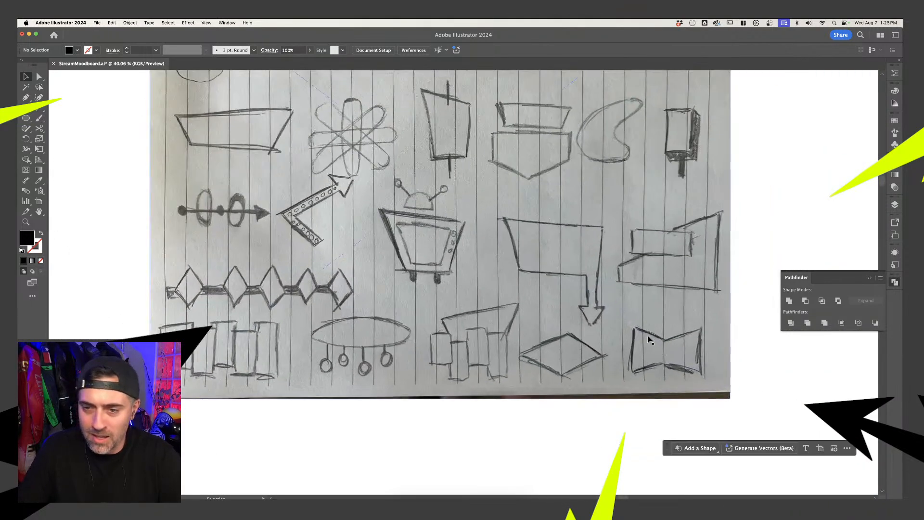
pyautogui.press('p')
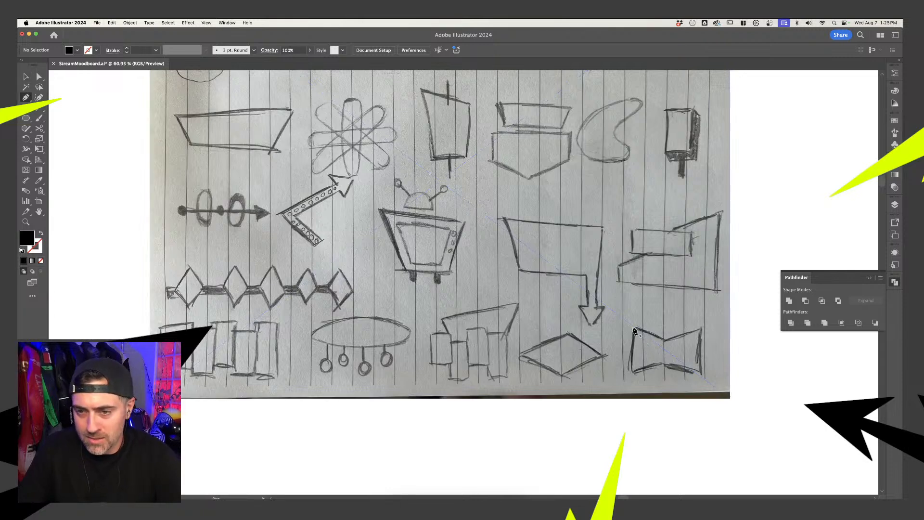
pyautogui.click(633, 329)
pyautogui.click(633, 372)
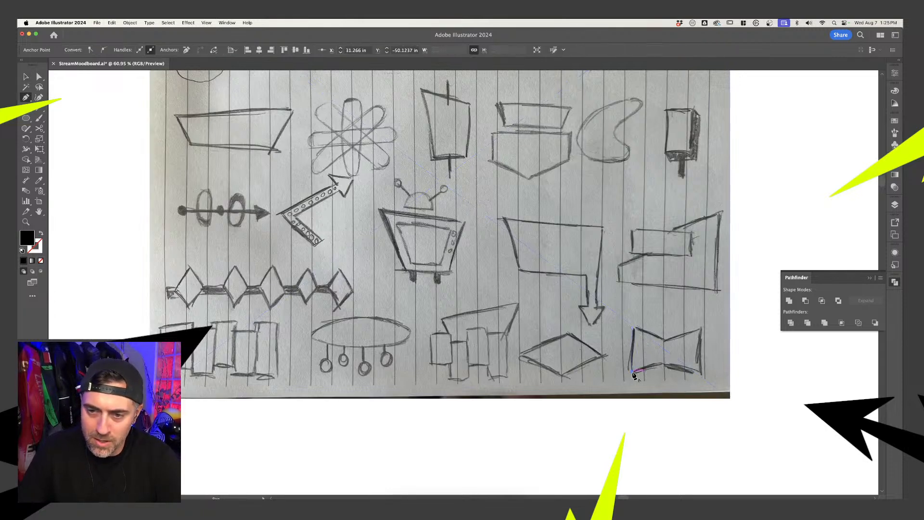
pyautogui.click(665, 366)
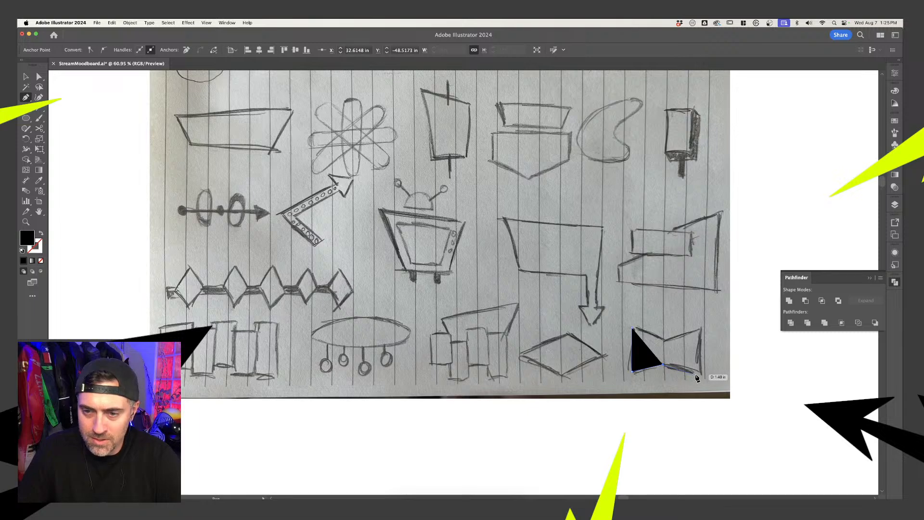
pyautogui.press('v')
pyautogui.hotkey('ctrl', 'z')
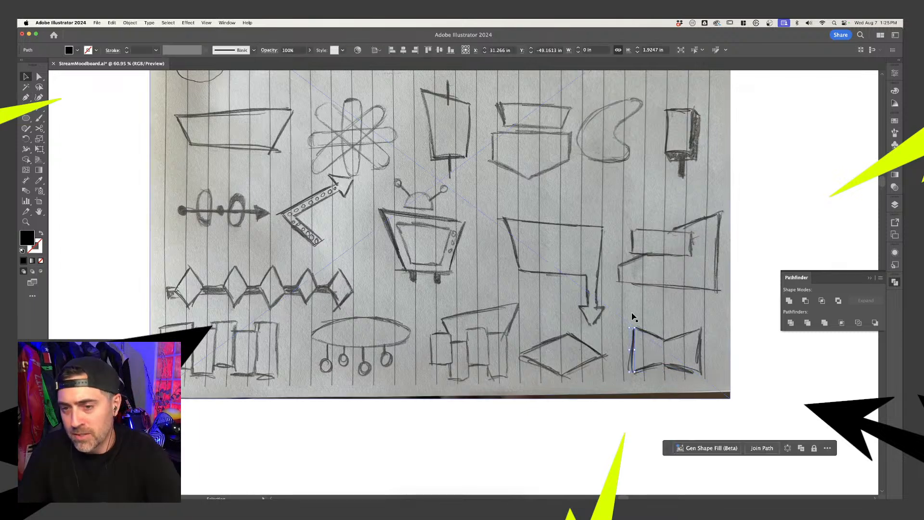
pyautogui.press('Delete')
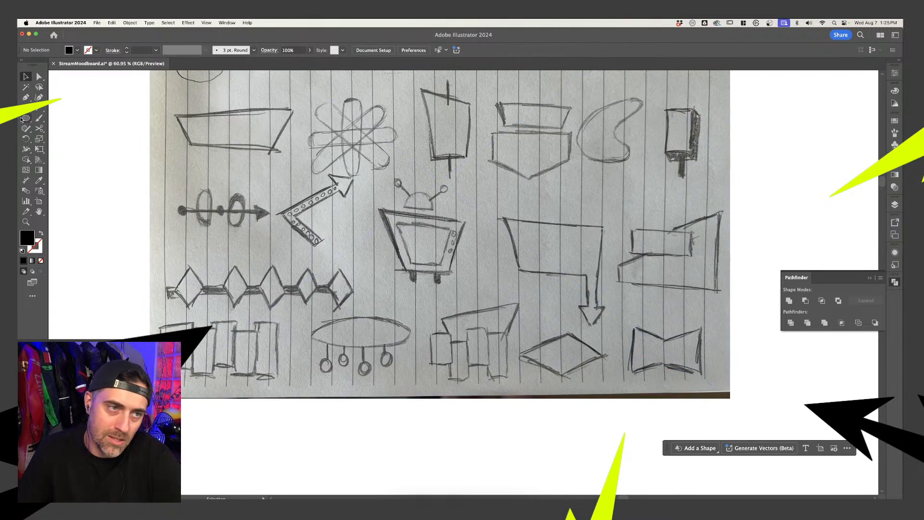
# - Draw a solid black rectangle about 4.14 by 2.05 in over the bow-tie sketch
pyautogui.moveTo(22, 119); pyautogui.dragTo(53, 117)
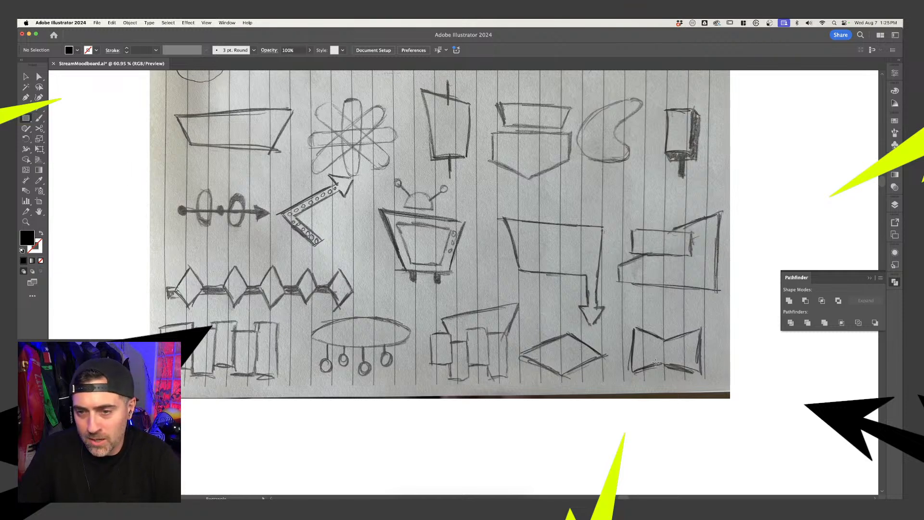
pyautogui.moveTo(631, 327); pyautogui.dragTo(726, 374)
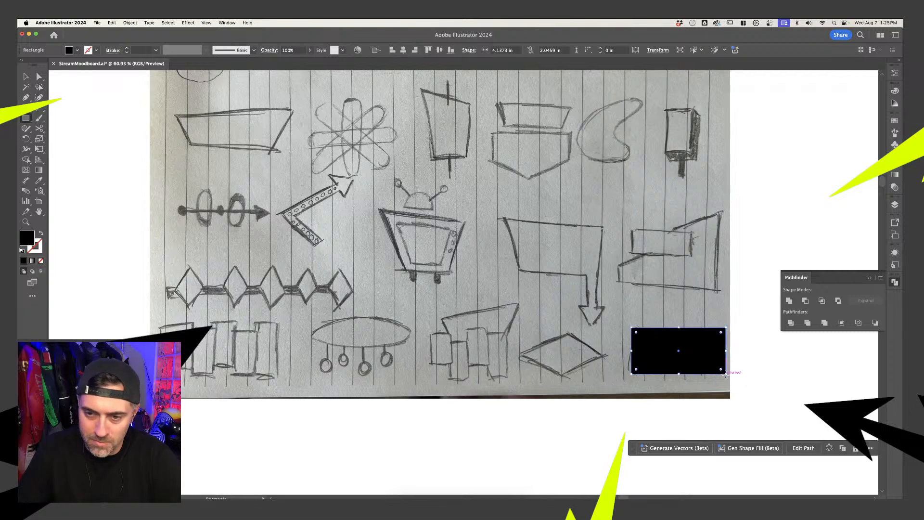
# - Shift both bottom corners of the rectangle slightly inward, and raise its top-right and bottom-left corners to skew the shape
pyautogui.press('a')
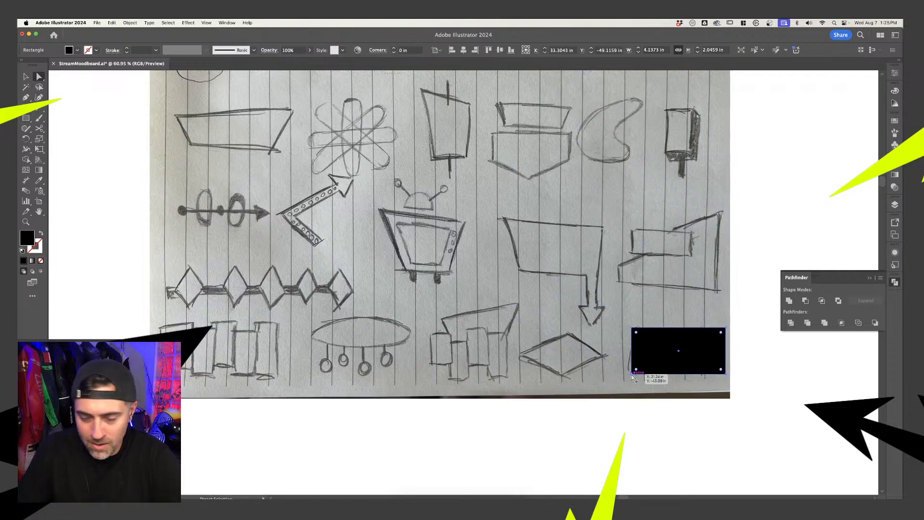
pyautogui.scroll(10, 697, 355)
pyautogui.hscroll(4, 696, 355)
pyautogui.scroll(-2, 696, 355)
pyautogui.press('v')
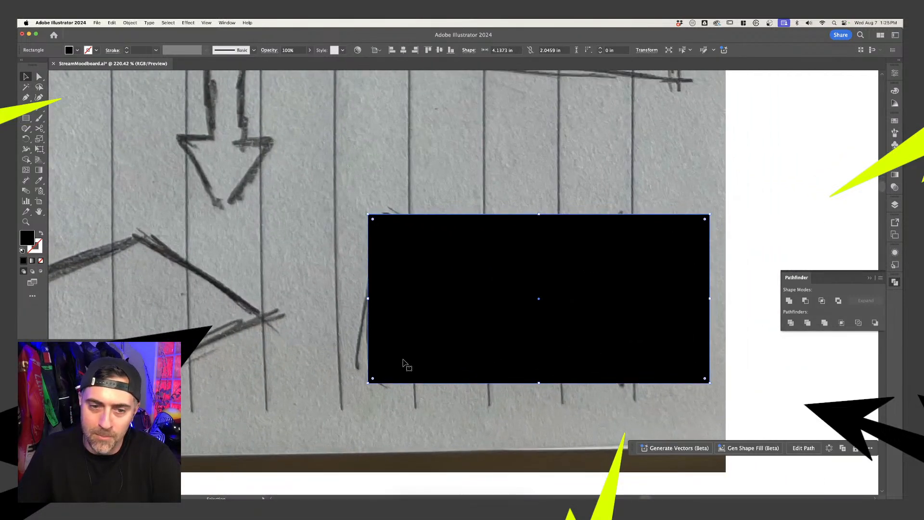
pyautogui.press('a')
pyautogui.click(369, 383)
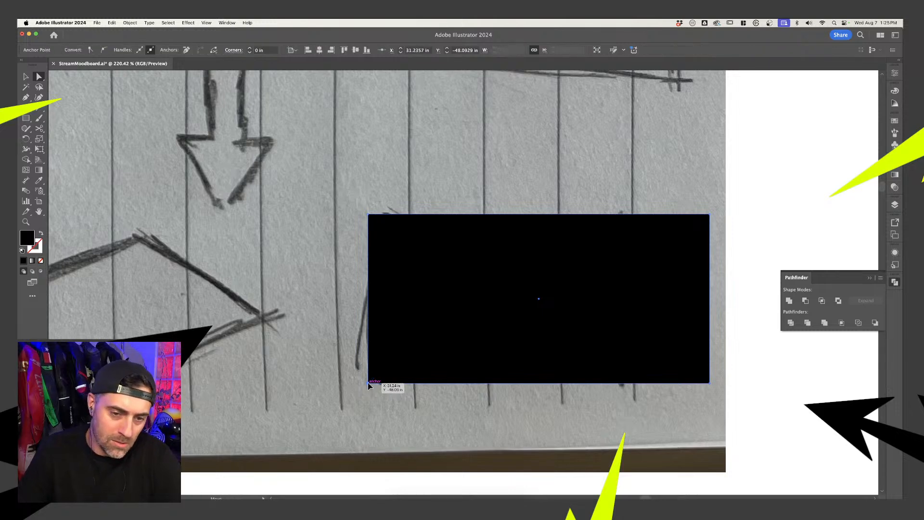
pyautogui.hotkey('shift', 'Right')
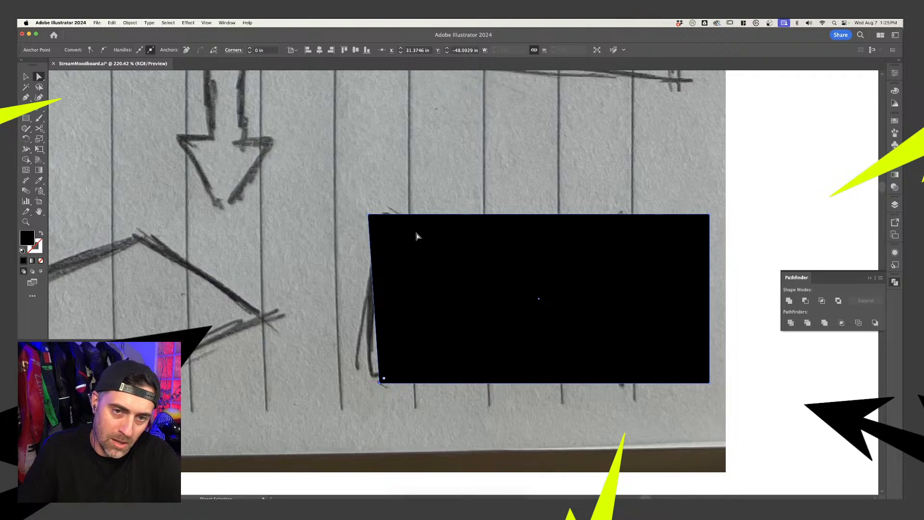
pyautogui.click(710, 384)
pyautogui.hotkey('shift', 'Left')
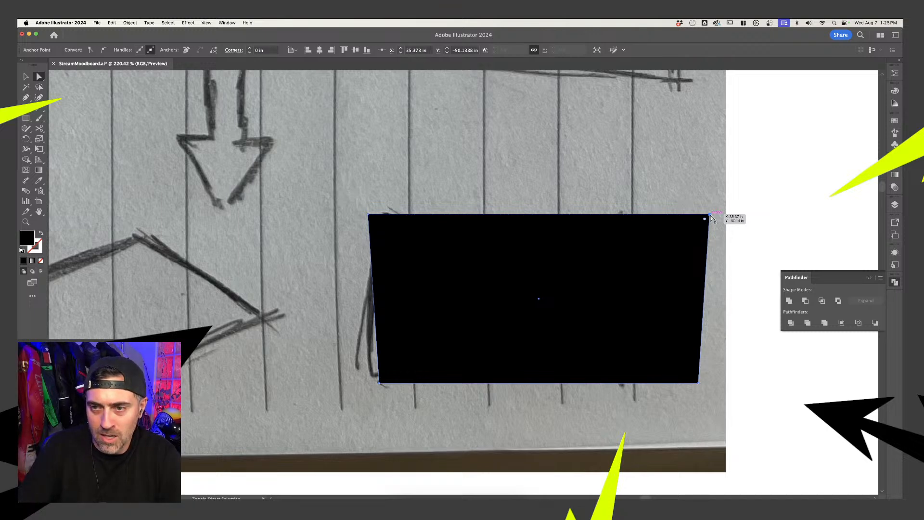
pyautogui.hotkey('shift', 'Up')
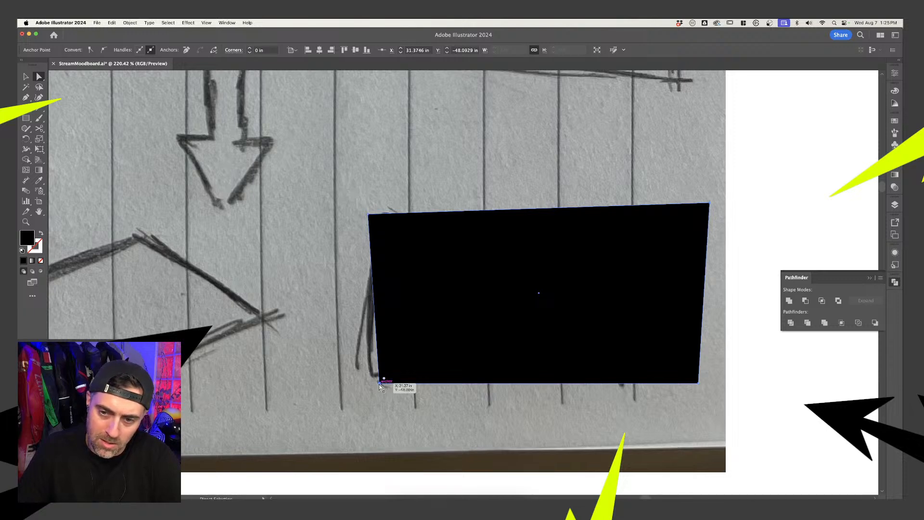
pyautogui.hotkey('shift', 'Up')
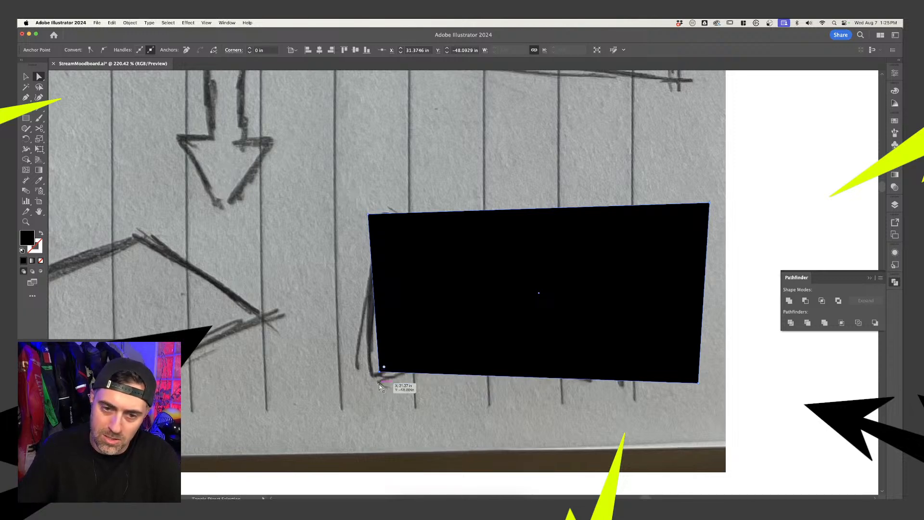
# - Add an anchor point at the middle of the shape's top edge and another at the middle of its bottom edge
pyautogui.press('b')
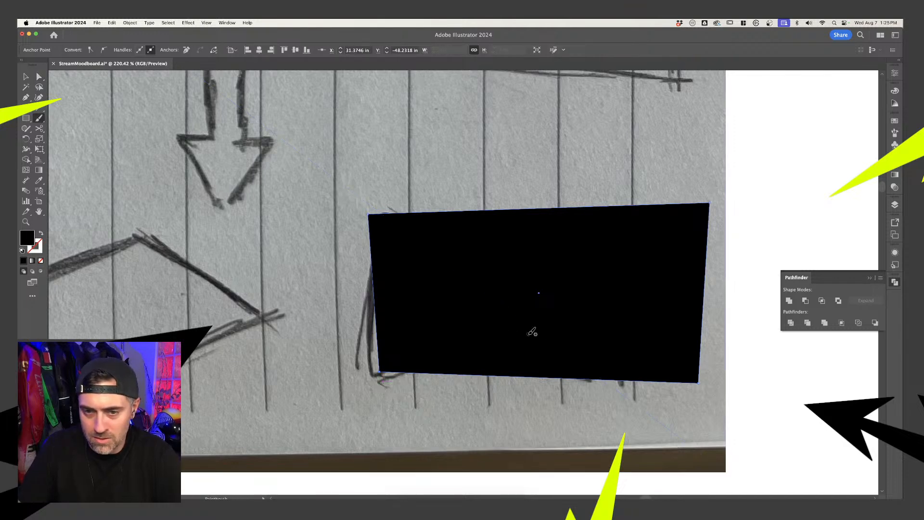
pyautogui.press('s')
pyautogui.press('p')
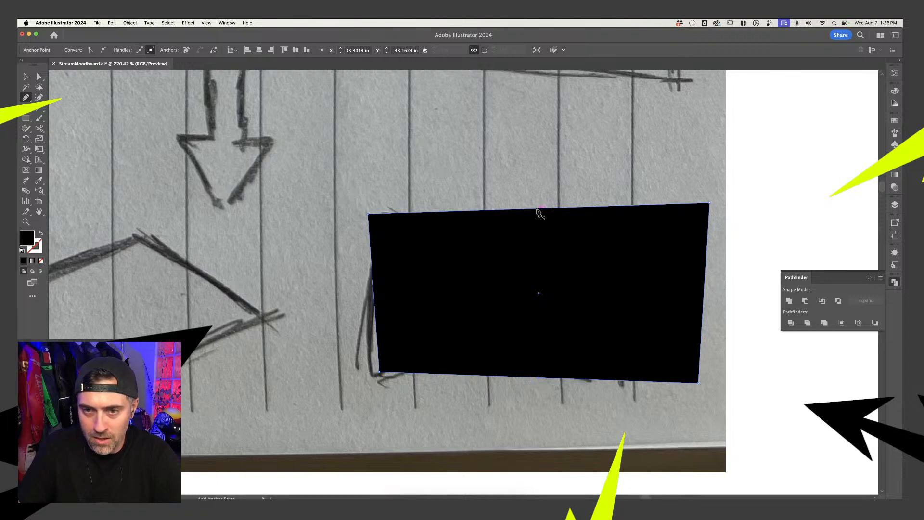
# - Nudge the new top-centre anchor down about 0.28 in and the bottom-centre anchor up about half as far, forming a bow-tie
pyautogui.press('a')
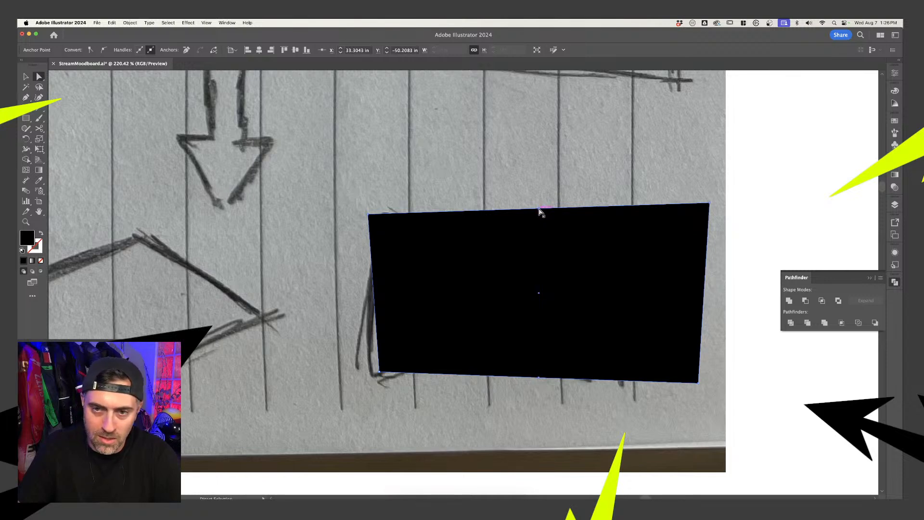
pyautogui.click(540, 212)
pyautogui.press('Down')
pyautogui.press('Down')
pyautogui.press('Down')
pyautogui.press('Down')
pyautogui.press('Down')
pyautogui.press('Down')
pyautogui.press('Down')
pyautogui.press('Down')
pyautogui.press('Down')
pyautogui.press('Down')
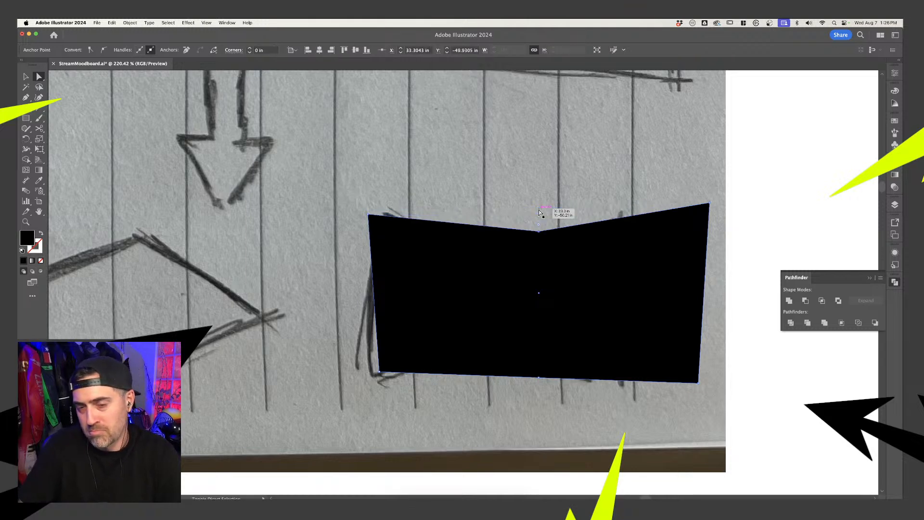
pyautogui.click(539, 378)
pyautogui.press('Up')
pyautogui.press('Up')
pyautogui.press('Up')
pyautogui.press('Up')
pyautogui.press('Up')
pyautogui.press('Up')
pyautogui.press('Up')
pyautogui.press('Up')
pyautogui.press('Up')
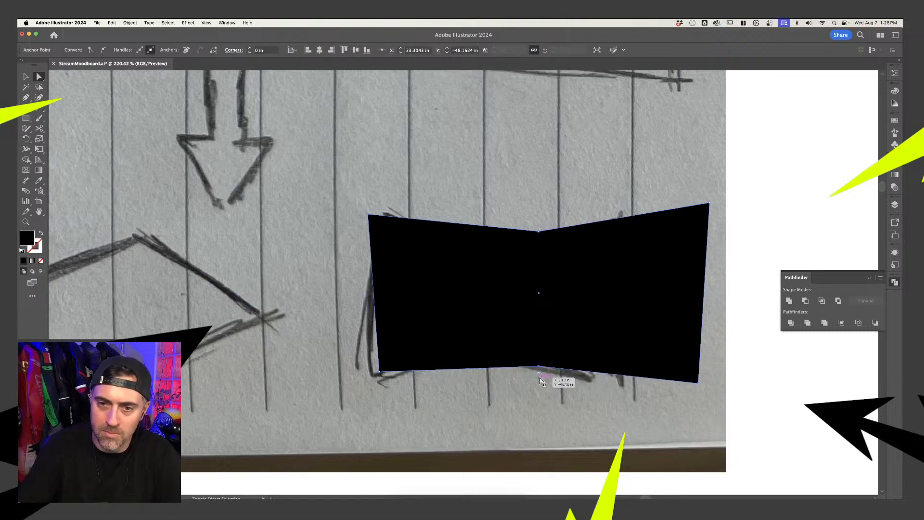
# - Move the black bow-tie shape straight down into the blank area below the sketch photo
pyautogui.press('v')
pyautogui.scroll(-3, 563, 340)
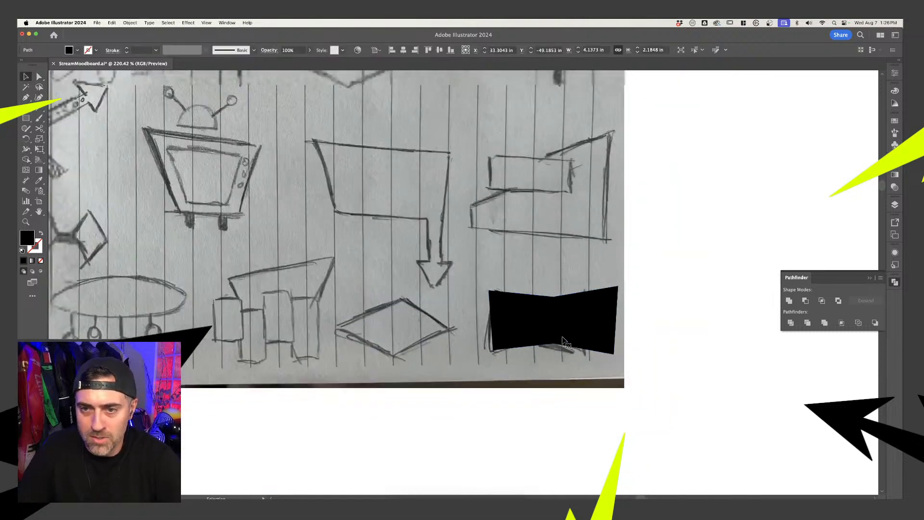
pyautogui.moveTo(563, 340); pyautogui.dragTo(564, 456)
pyautogui.click(637, 423)
pyautogui.scroll(-3, 671, 324)
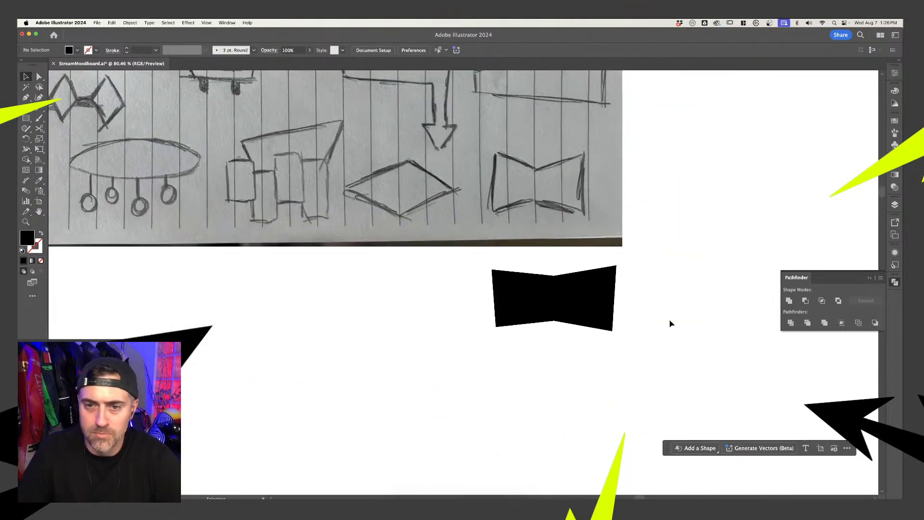
# - Create a smaller copy of the bow-tie centred on the original, sized about 3.84 by 1.94 in
pyautogui.click(604, 301)
pyautogui.click(651, 330)
pyautogui.click(598, 320)
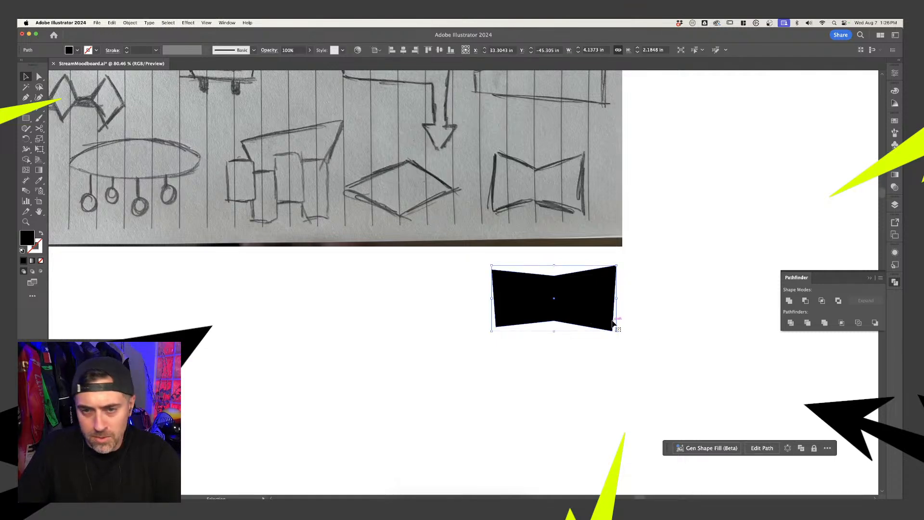
pyautogui.press('a')
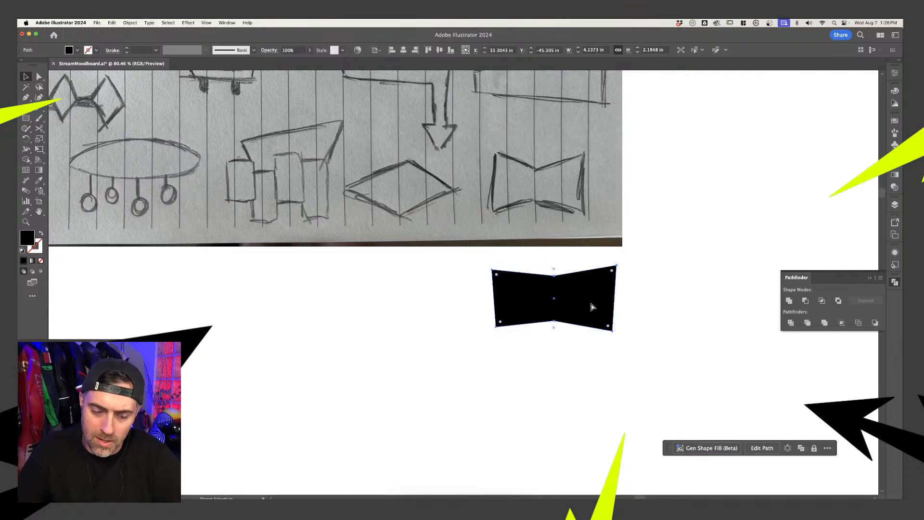
pyautogui.press('v')
pyautogui.moveTo(616, 266); pyautogui.dragTo(611, 270)
pyautogui.scroll(3, 610, 291)
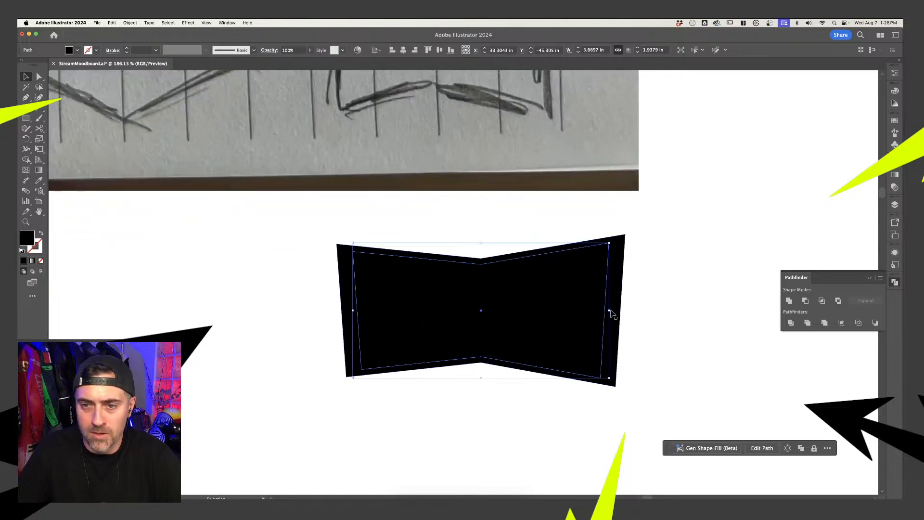
pyautogui.moveTo(608, 315); pyautogui.dragTo(616, 312)
# - Fill the inner bow-tie copy with the canvas white and widen it slightly from its centre for an even black border
pyautogui.press('i')
pyautogui.click(681, 277)
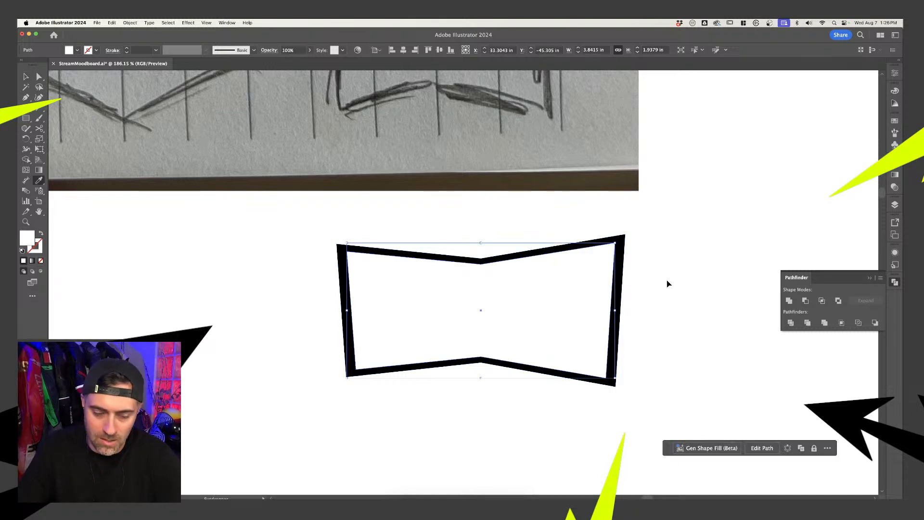
pyautogui.press('v')
pyautogui.moveTo(616, 311); pyautogui.dragTo(622, 309)
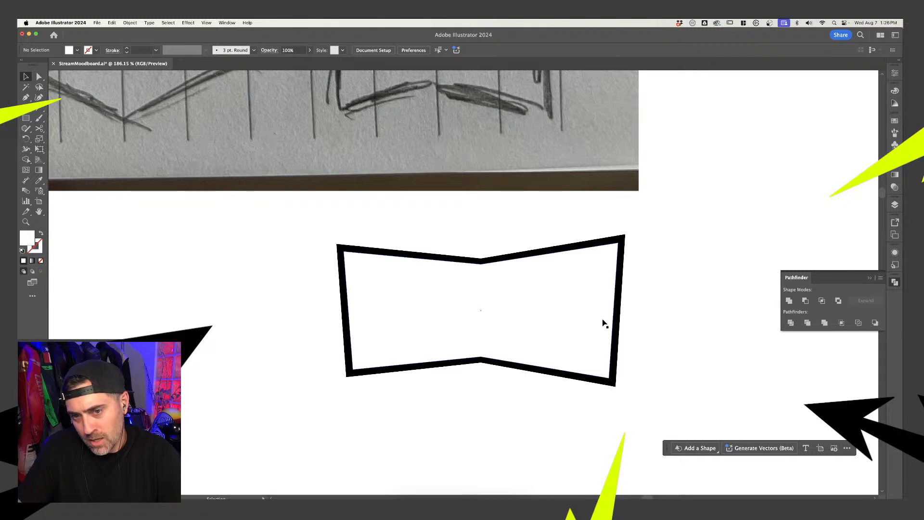
# - Select both bow-tie shapes and subtract the white inner one from the black outer one with Minus Front
pyautogui.click(612, 320)
pyautogui.keyDown('shift'); pyautogui.click(619, 306); pyautogui.keyUp('shift')
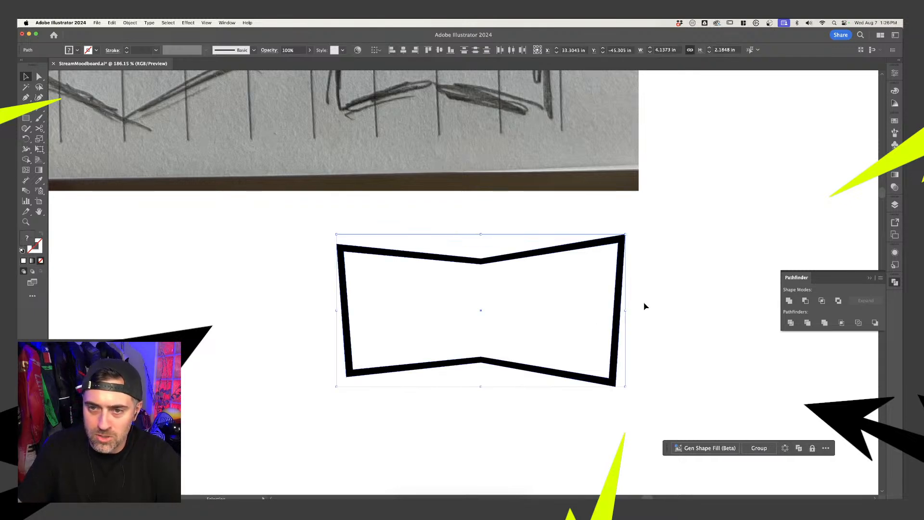
pyautogui.click(644, 306)
pyautogui.click(602, 293)
pyautogui.moveTo(602, 293)
pyautogui.mouseDown()
pyautogui.moveTo(638, 293)
pyautogui.moveTo(611, 293)
pyautogui.mouseUp()
pyautogui.press('super+z')
pyautogui.click(648, 299)
pyautogui.click(806, 301)
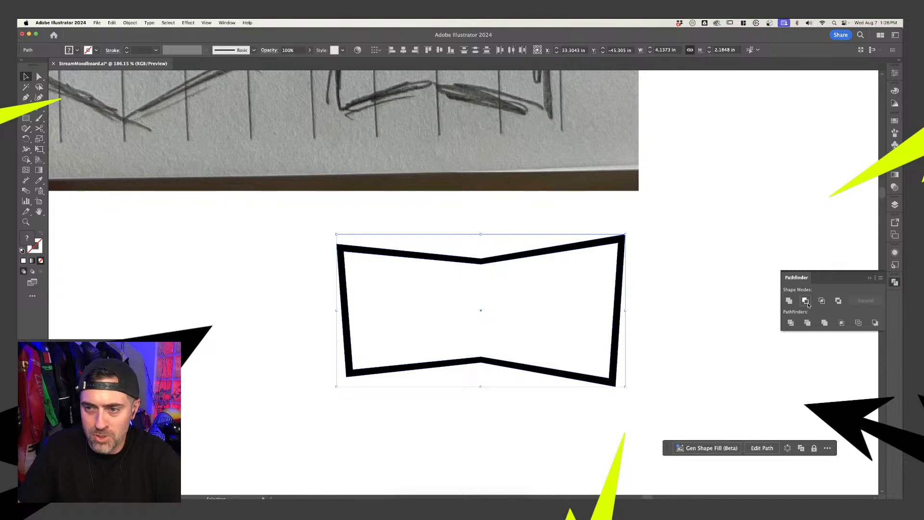
pyautogui.click(694, 291)
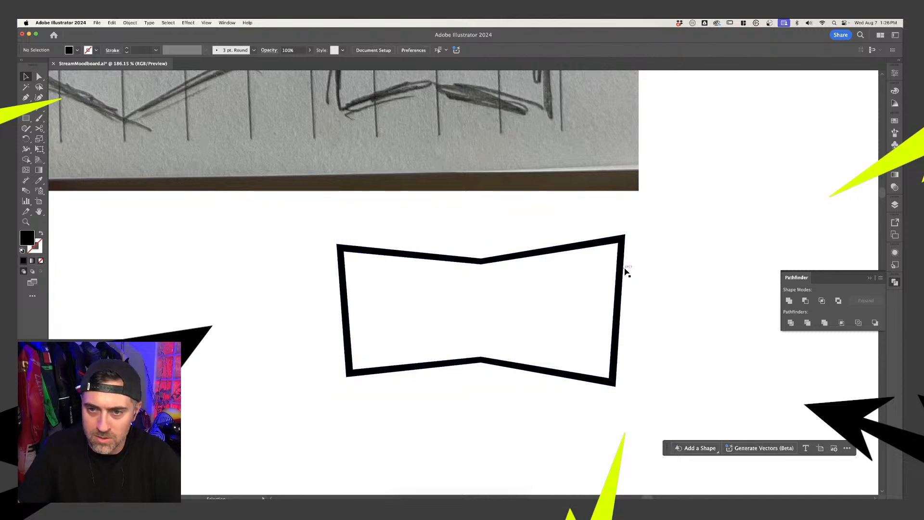
# - Nudge the bow-tie frame's two inner bottom corner anchors slightly inward to thicken the border at those corners
pyautogui.click(621, 274)
pyautogui.press('a')
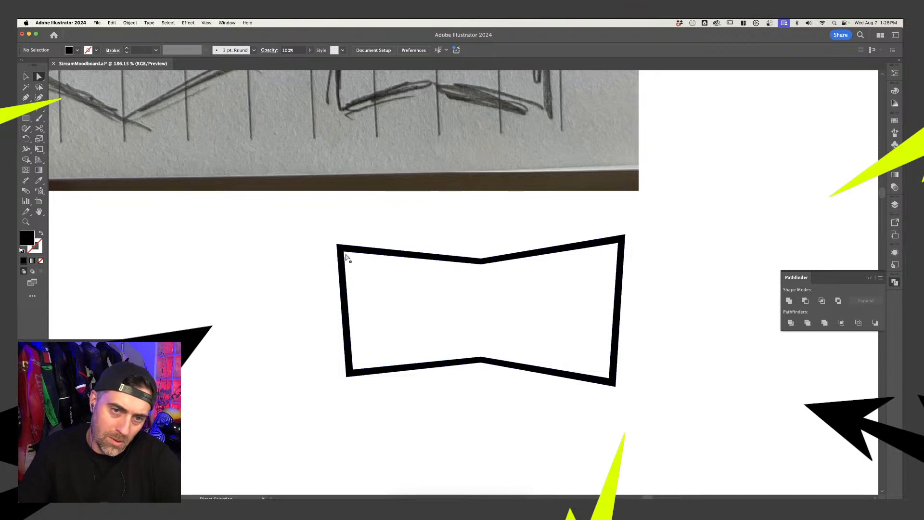
pyautogui.click(343, 251)
pyautogui.scroll(5, 351, 374)
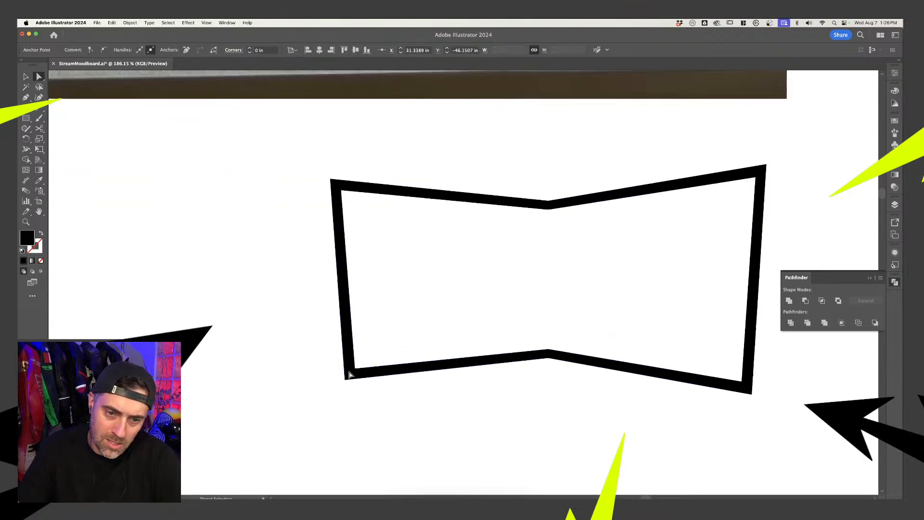
pyautogui.click(362, 369)
pyautogui.moveTo(363, 369); pyautogui.dragTo(361, 371)
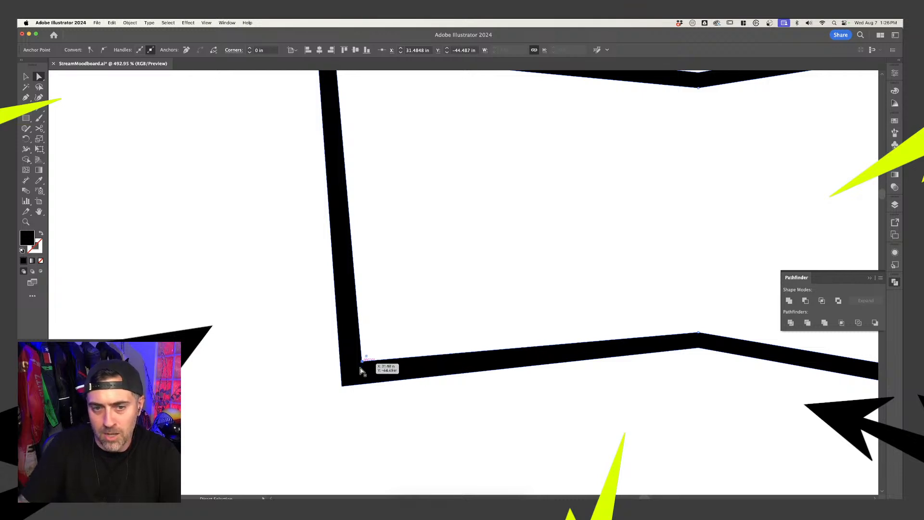
pyautogui.scroll(-4, 404, 389)
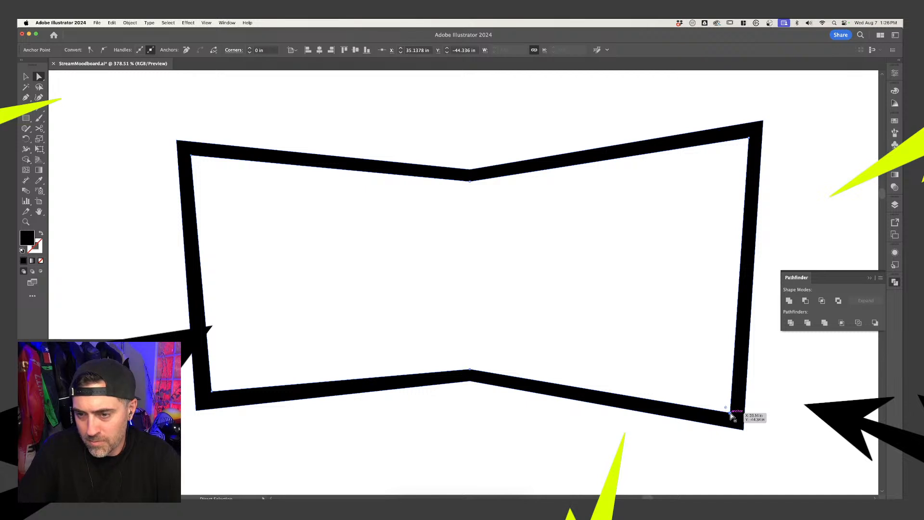
pyautogui.moveTo(732, 415); pyautogui.dragTo(731, 415)
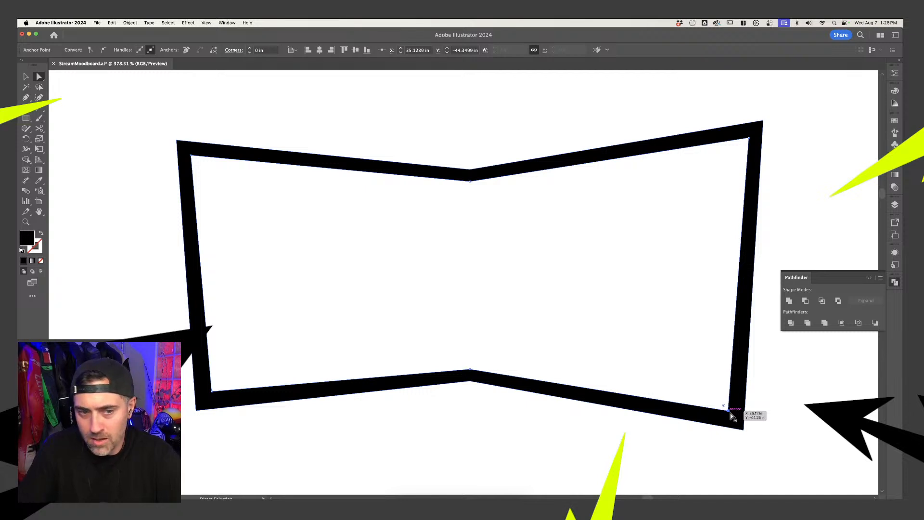
# - Nudge the bow-tie frame's two inner top corner anchors slightly outward to refine the border thickness, then deselect the frame
pyautogui.click(751, 139)
pyautogui.press('Up')
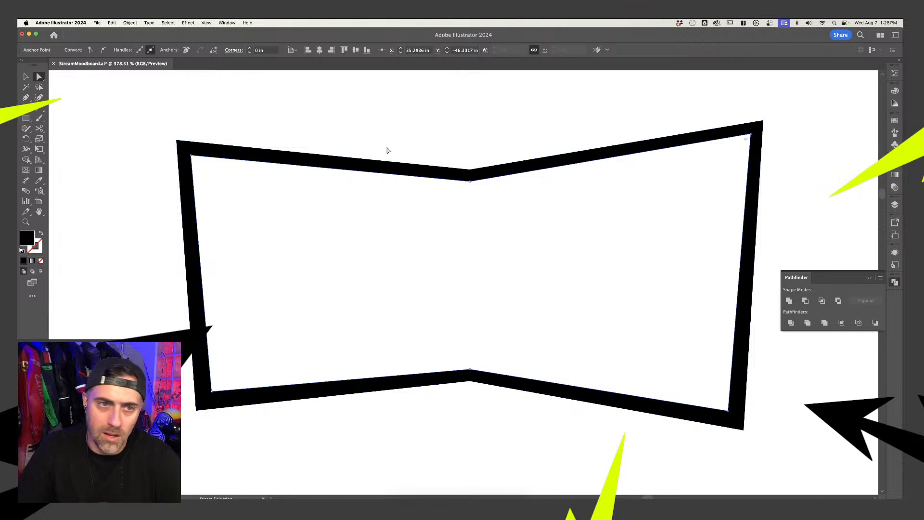
pyautogui.press('Up')
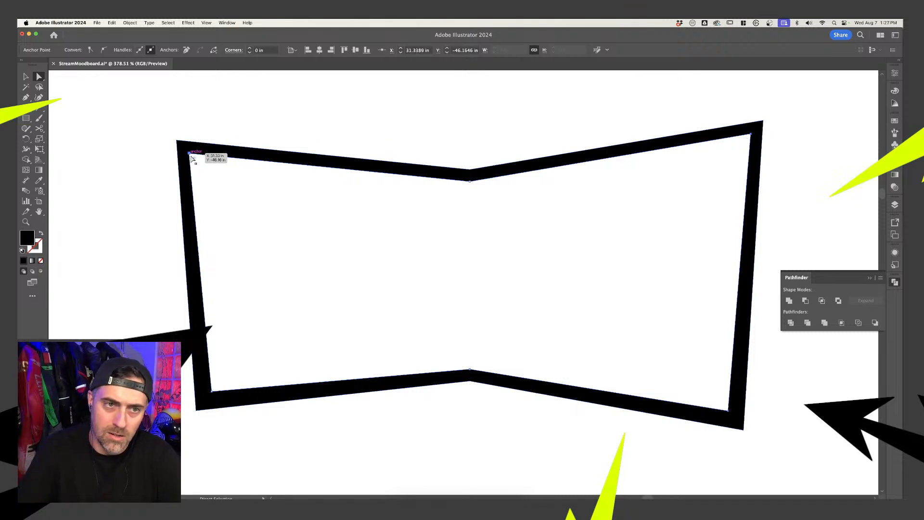
pyautogui.press('v')
pyautogui.click(303, 124)
pyautogui.scroll(-5, 302, 123)
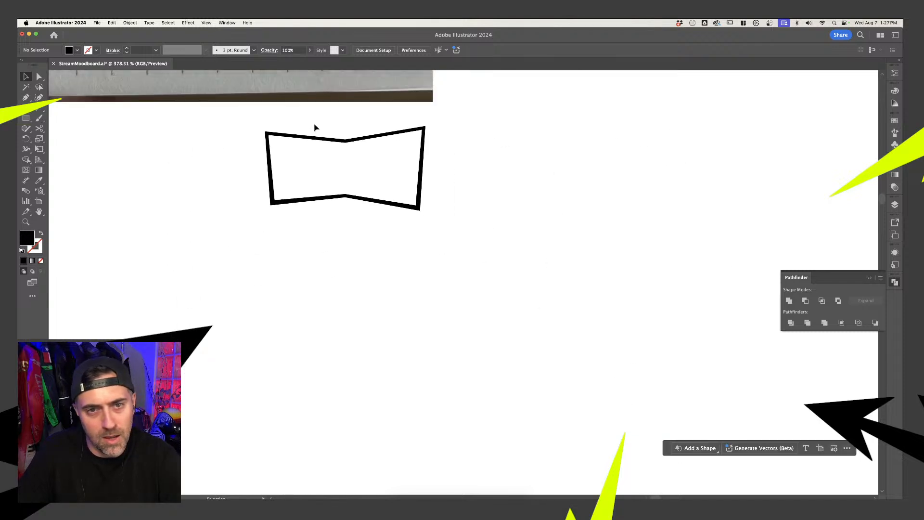
# - Move the bow-tie frame from below the sketches to the blank area between the font samples and the sketch photo
pyautogui.click(382, 140)
pyautogui.scroll(-6, 435, 140)
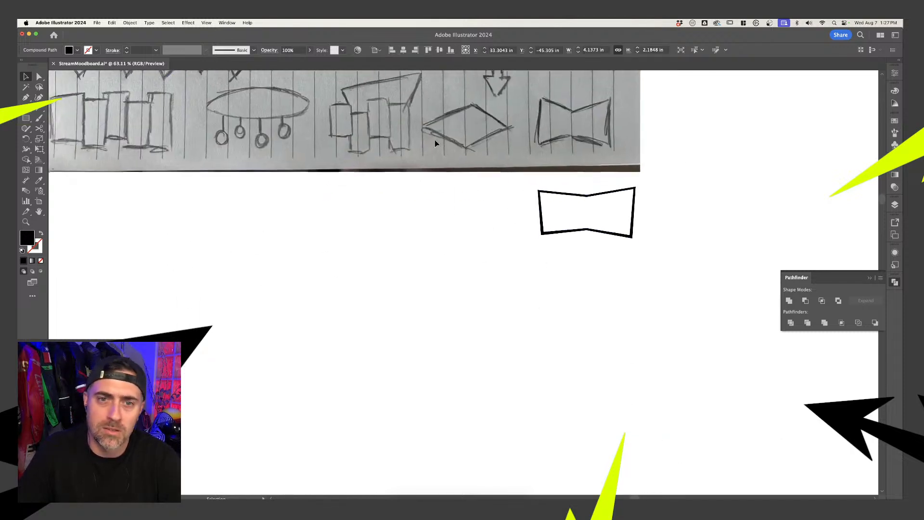
pyautogui.moveTo(707, 244); pyautogui.dragTo(111, 106)
pyautogui.click(152, 188)
pyautogui.hscroll(-5, 153, 187)
pyautogui.scroll(-2, 153, 188)
pyautogui.scroll(3, 153, 191)
pyautogui.hscroll(-3, 153, 191)
pyautogui.scroll(-5, 328, 203)
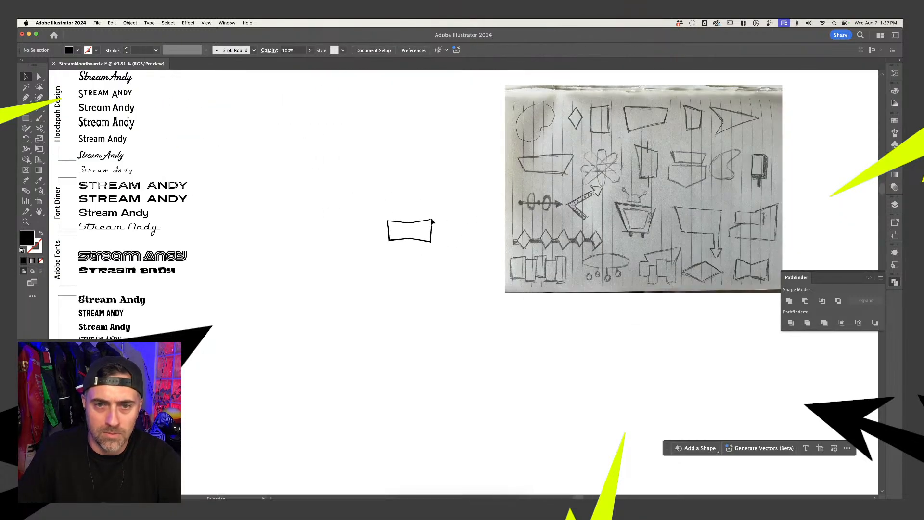
pyautogui.scroll(4, 409, 225)
pyautogui.moveTo(411, 223); pyautogui.dragTo(299, 219)
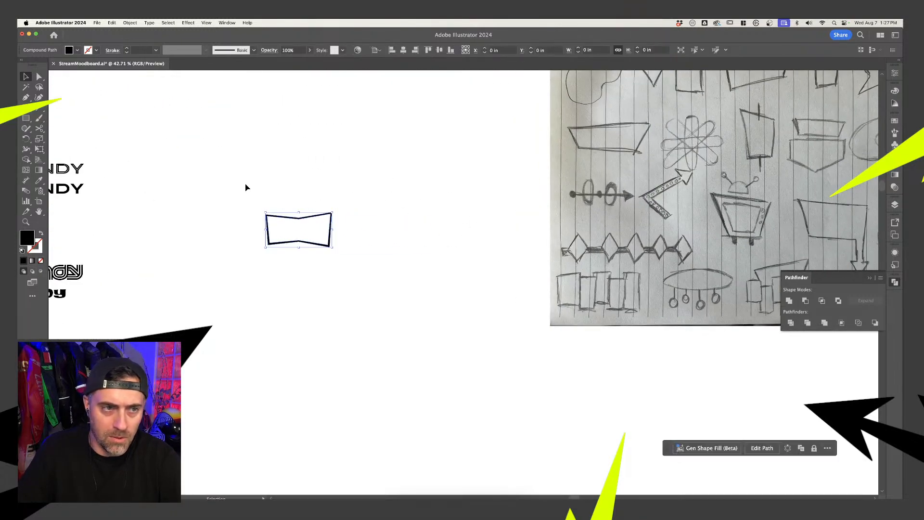
# - Duplicate the last Creative Market "Stream Andy" sample, set in VVDS SunshineBridge, into the blank area beside the font list
pyautogui.click(247, 185)
pyautogui.hscroll(-6, 246, 185)
pyautogui.scroll(3, 459, 231)
pyautogui.scroll(-7, 459, 230)
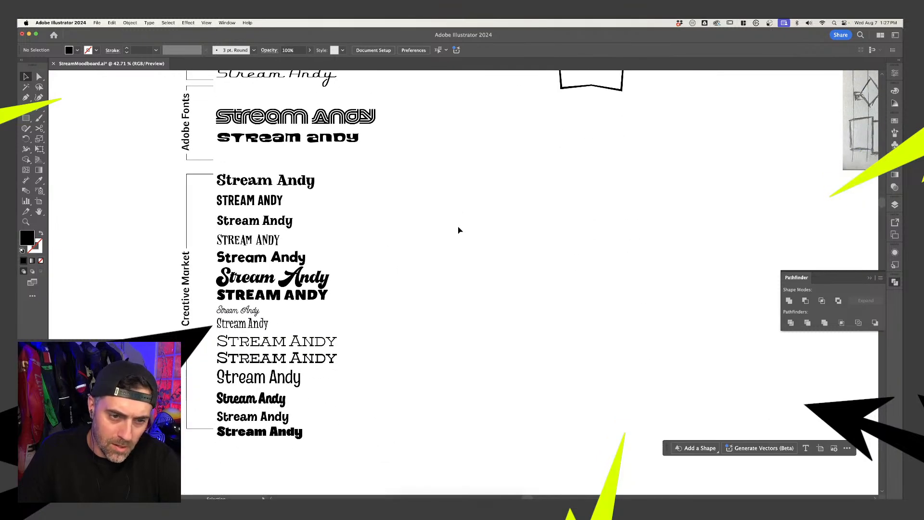
pyautogui.click(285, 421)
pyautogui.click(293, 437)
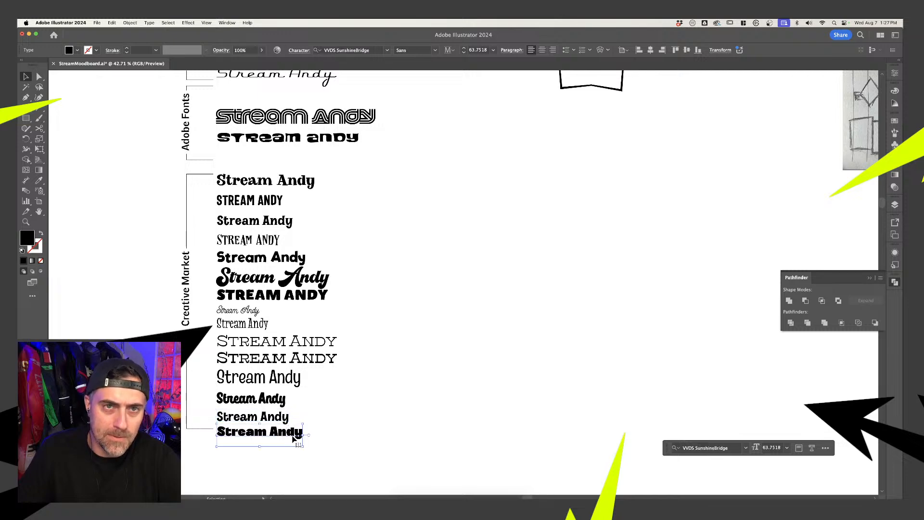
pyautogui.keyDown('alt'); pyautogui.moveTo(289, 438); pyautogui.dragTo(575, 188); pyautogui.keyUp('alt')
pyautogui.click(620, 165)
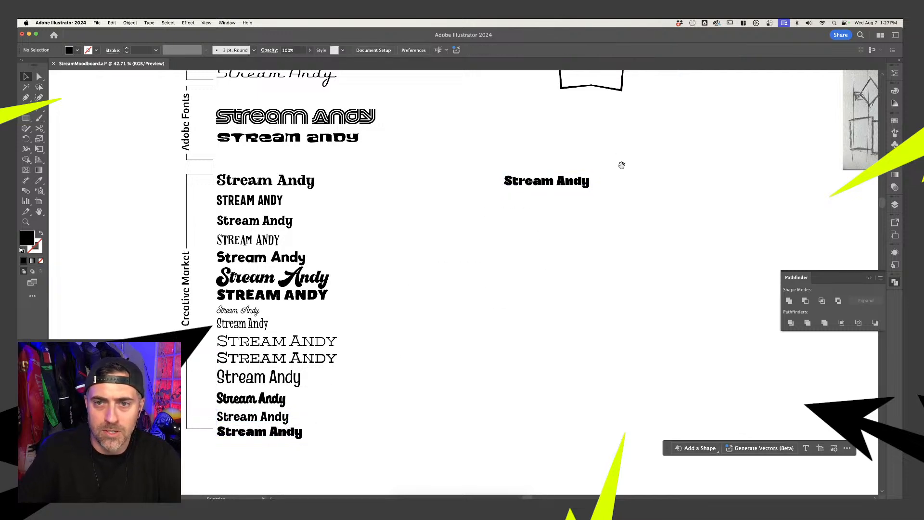
# - Move the duplicated "Stream Andy" text up onto the bow-tie frame
pyautogui.moveTo(614, 158); pyautogui.dragTo(559, 350)
pyautogui.moveTo(519, 381); pyautogui.dragTo(571, 278)
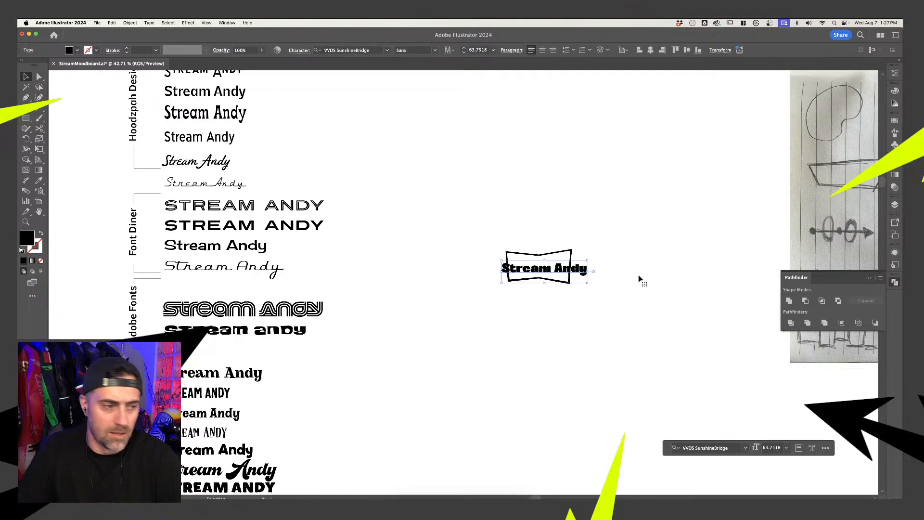
pyautogui.click(639, 278)
pyautogui.scroll(2, 596, 281)
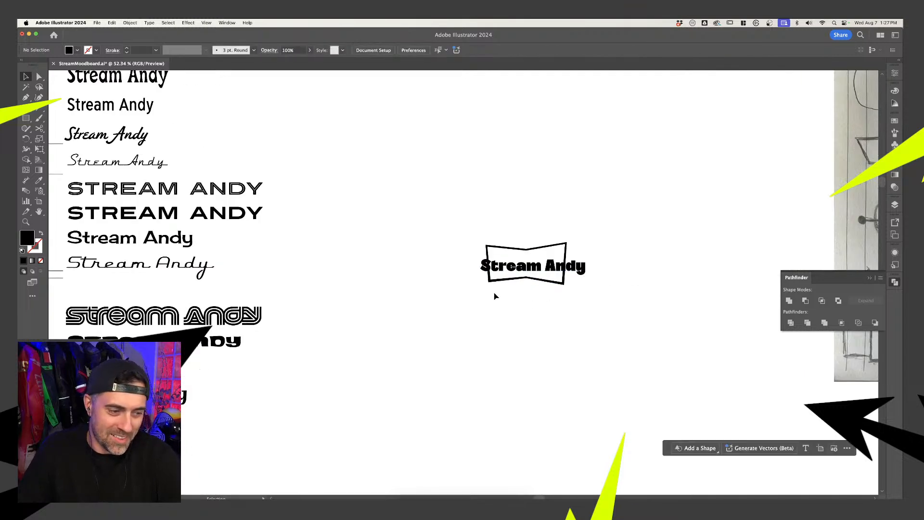
# - Set the whole "Stream Andy" text on the bow-tie frame to All Caps
pyautogui.doubleClick(544, 268)
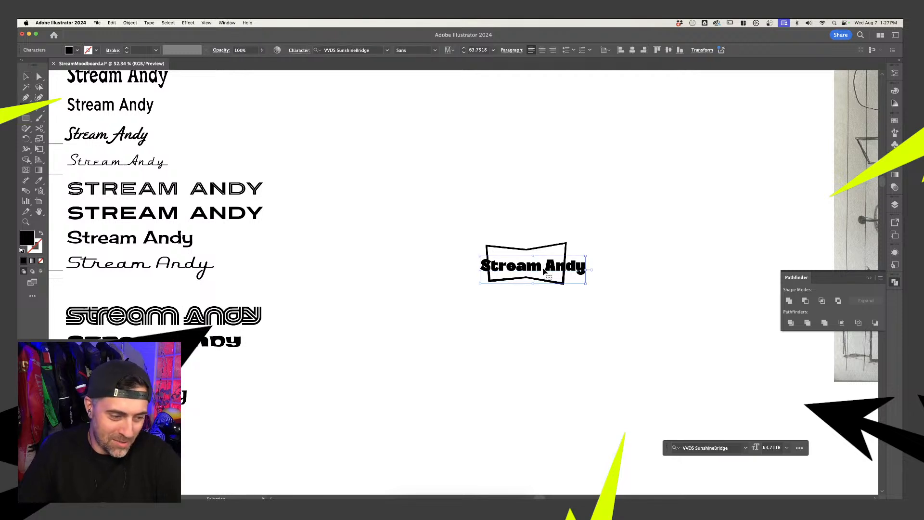
pyautogui.press('super+a')
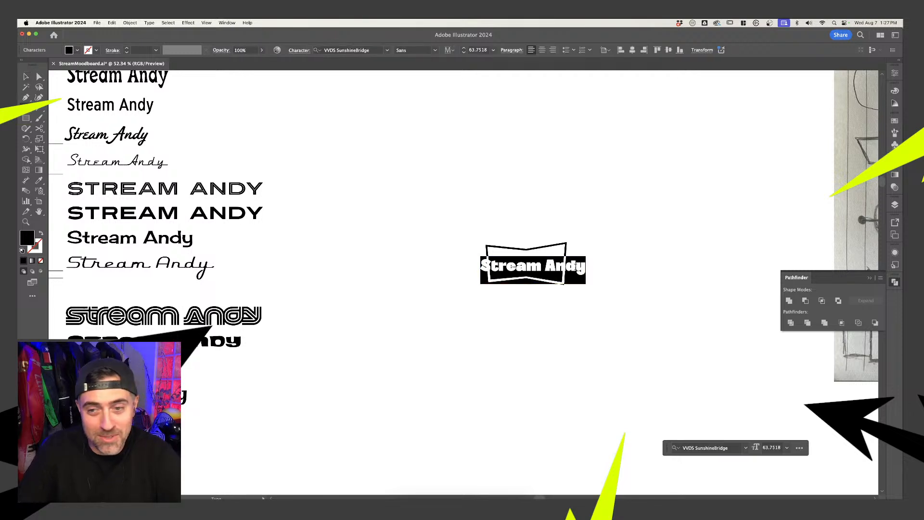
pyautogui.press('super+t')
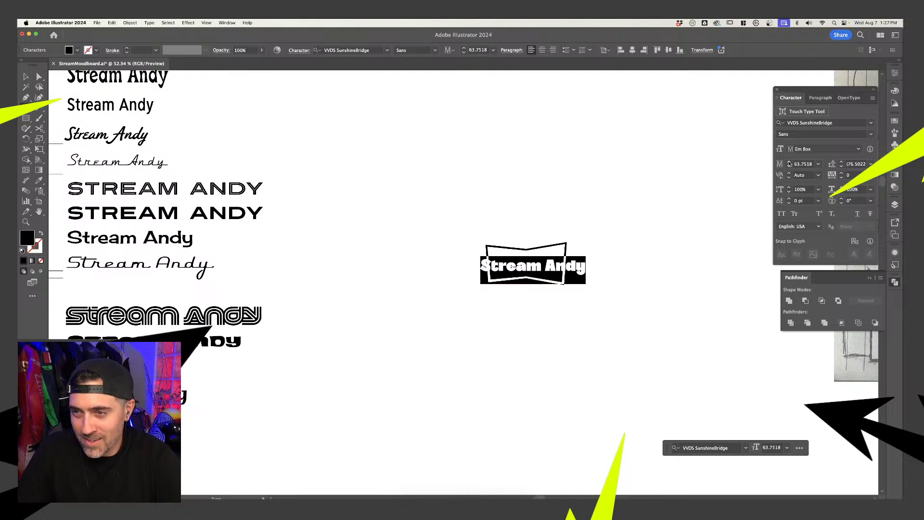
pyautogui.click(781, 215)
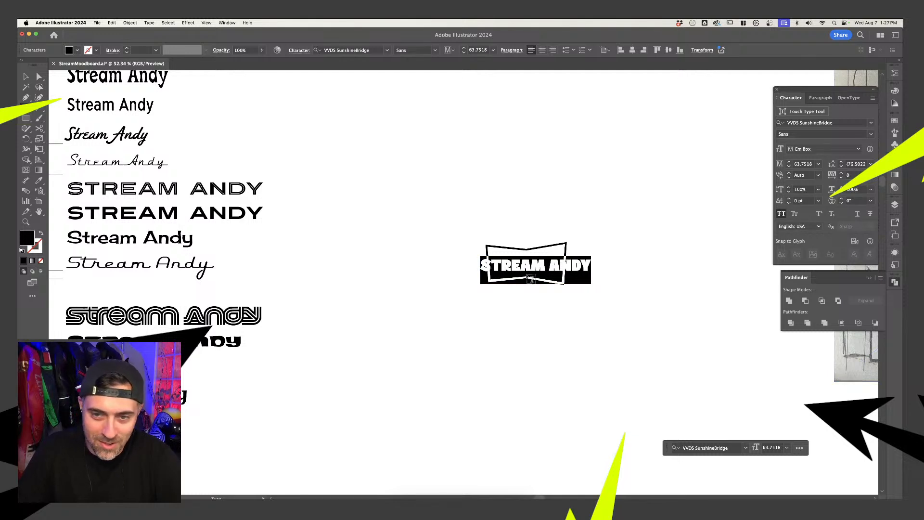
# - Copy the word ANDY from the text on the frame and delete it there, leaving only STREAM
pyautogui.moveTo(548, 266); pyautogui.dragTo(636, 262)
pyautogui.press('super+c')
pyautogui.click(549, 264)
pyautogui.press('BackSpace')
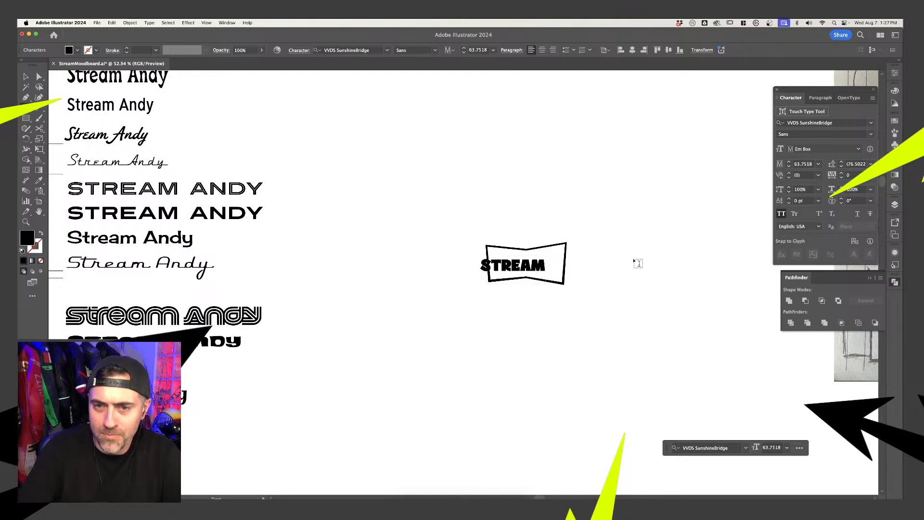
pyautogui.press('Escape')
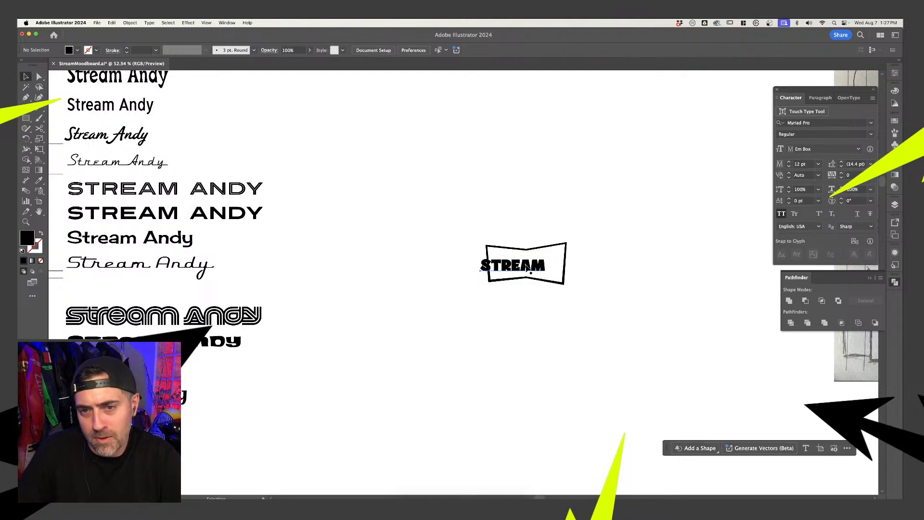
# - Move STREAM into the frame's upper half and place a duplicate directly below it with its text replaced by ANDY
pyautogui.moveTo(527, 268); pyautogui.dragTo(550, 278)
pyautogui.click(559, 237)
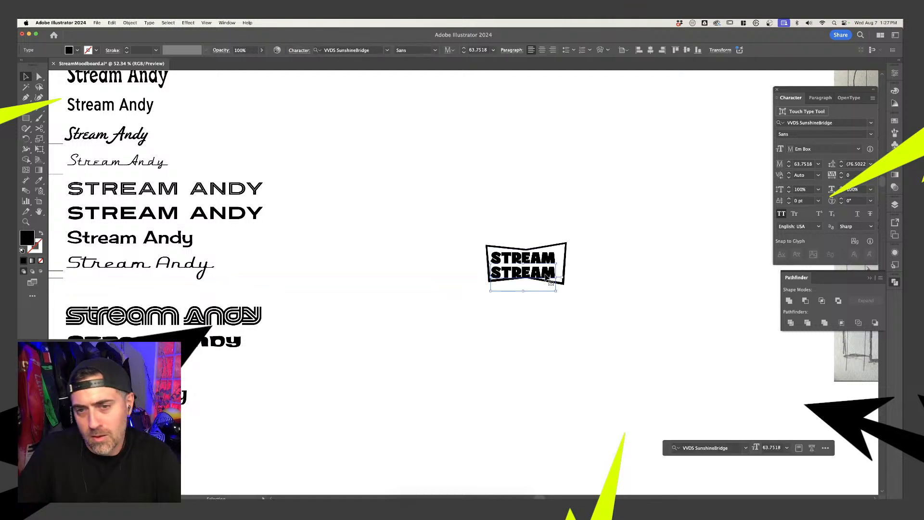
pyautogui.doubleClick(550, 278)
pyautogui.press('super+a')
pyautogui.press('super+v')
pyautogui.press('super+a')
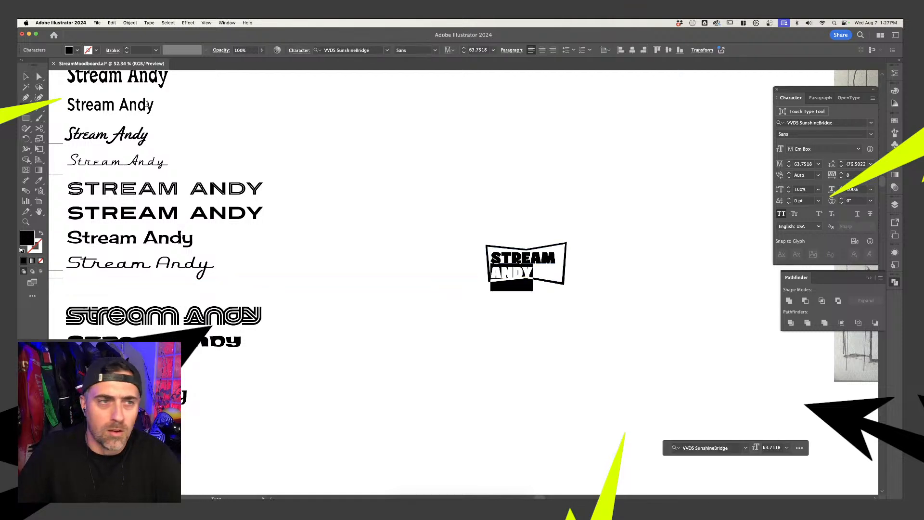
pyautogui.click(25, 75)
pyautogui.scroll(5, 433, 153)
pyautogui.scroll(-2, 643, 223)
pyautogui.hscroll(2, 644, 223)
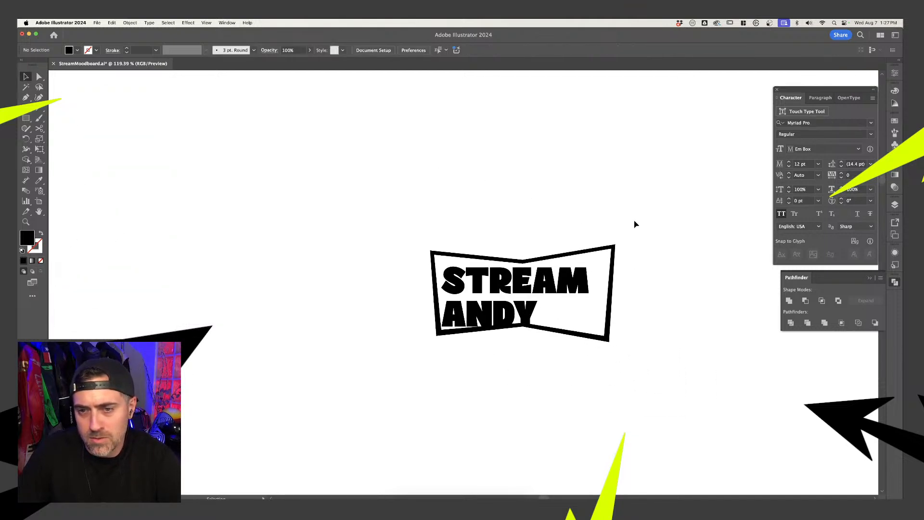
# - Try to stretch the ANDY line horizontally to match the width of STREAM, then undo the stretch
pyautogui.click(613, 255)
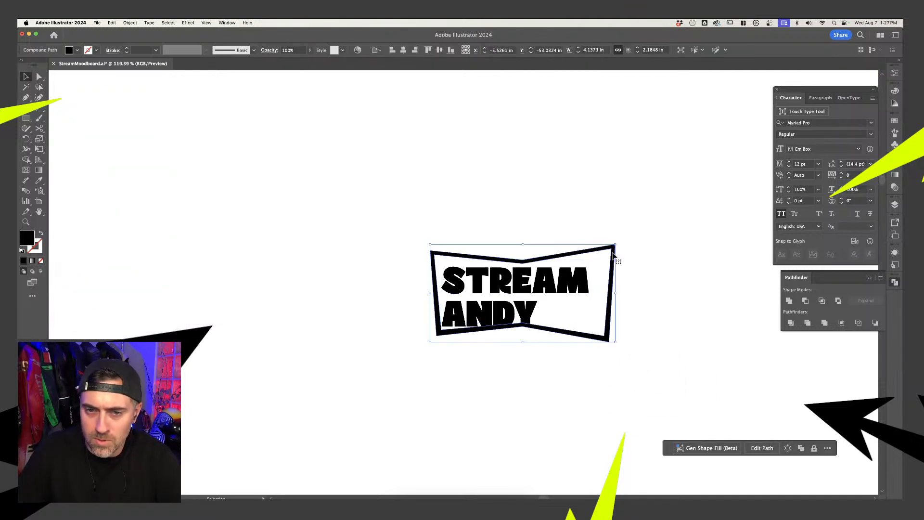
pyautogui.click(620, 290)
pyautogui.click(568, 287)
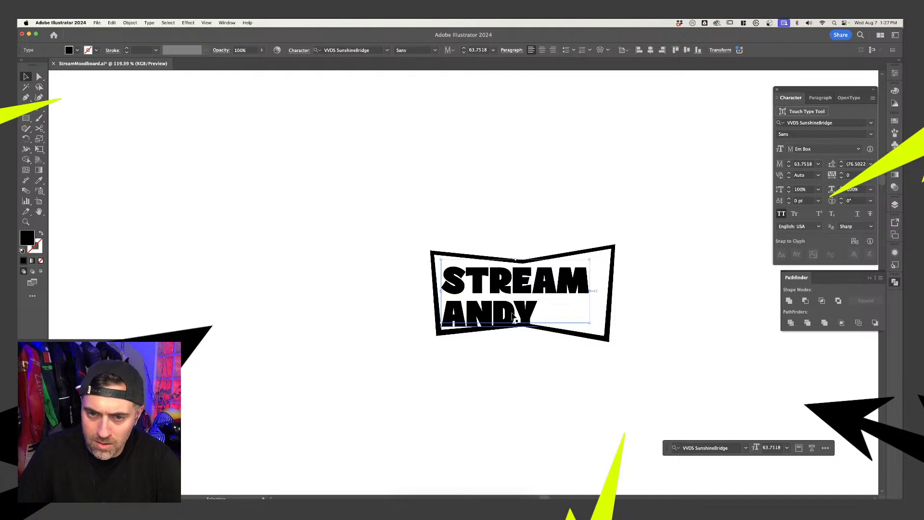
pyautogui.click(530, 318)
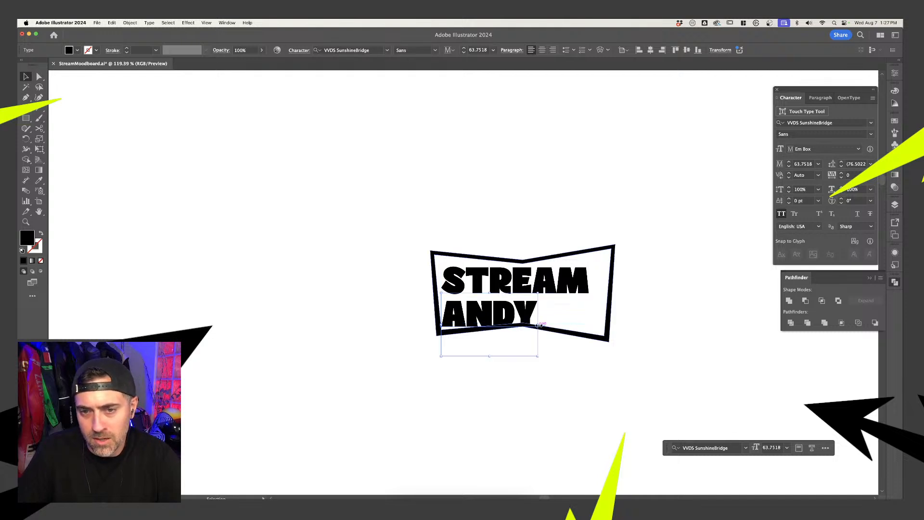
pyautogui.moveTo(538, 324); pyautogui.dragTo(591, 324)
pyautogui.click(631, 268)
pyautogui.scroll(5, 632, 268)
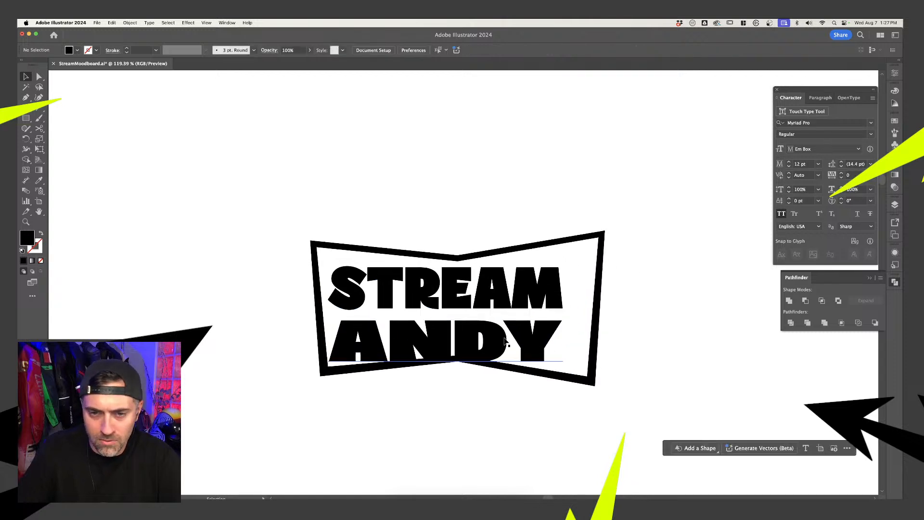
pyautogui.click(503, 343)
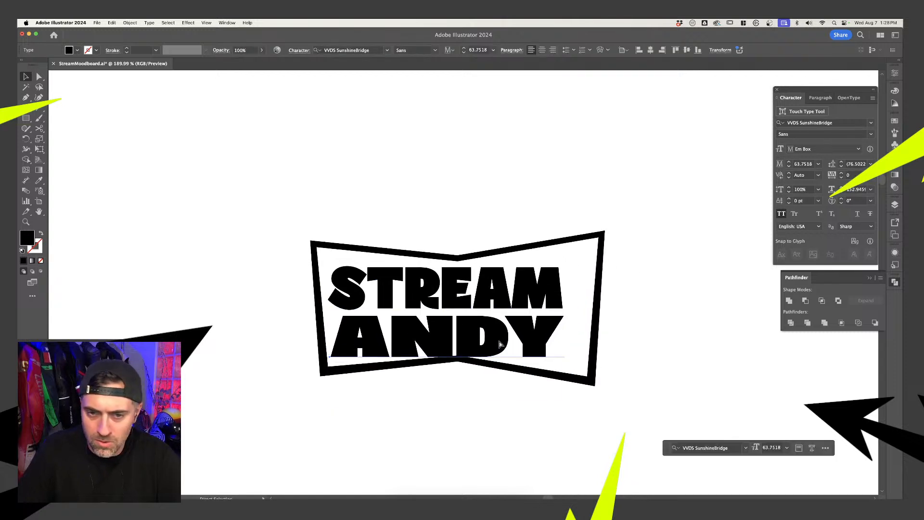
pyautogui.press('super+z')
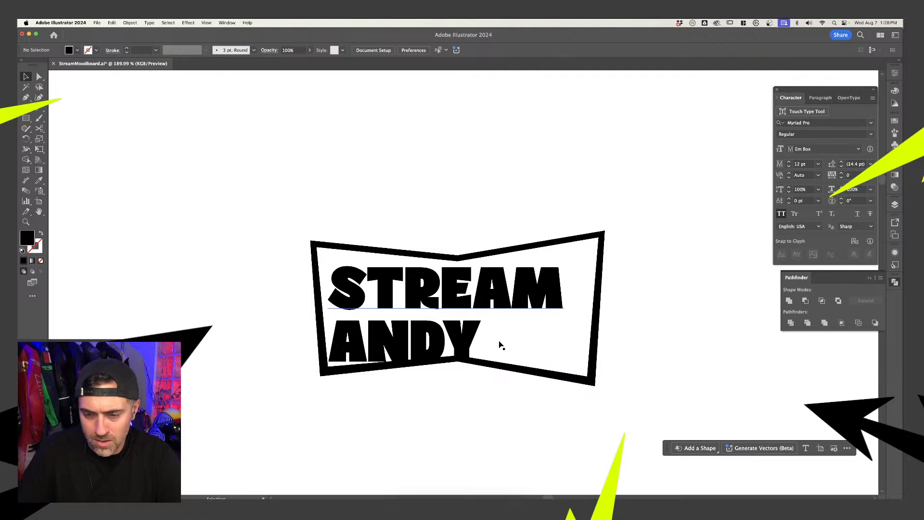
# - Loosen ANDY's tracking, try stretching the line wider, and undo back to a tracking of 20
pyautogui.click(441, 337)
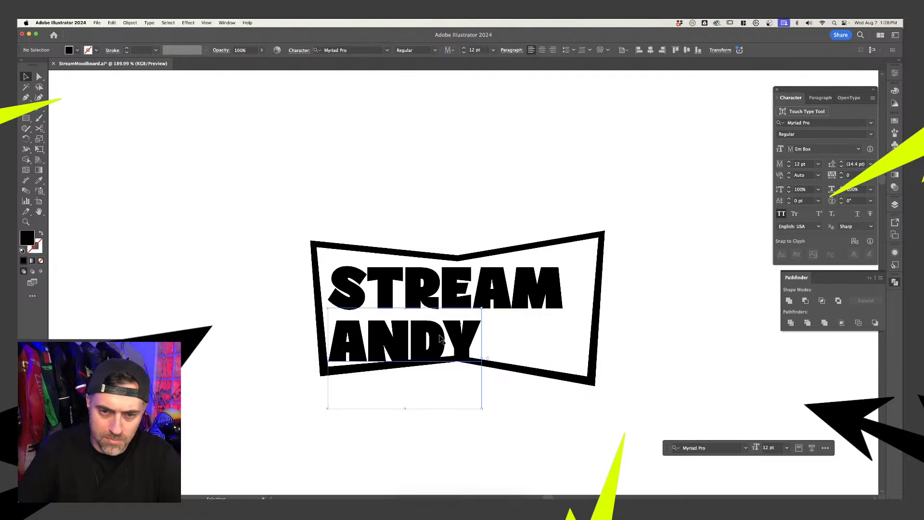
pyautogui.hotkey('alt', 'Right')
pyautogui.hotkey('alt', 'Right')
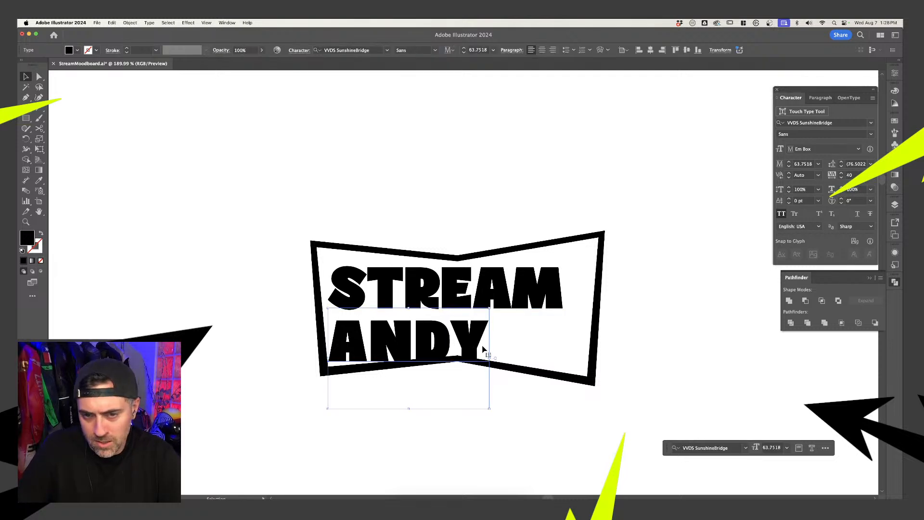
pyautogui.moveTo(489, 359); pyautogui.dragTo(532, 341)
pyautogui.press('super+z')
pyautogui.press('super+z')
pyautogui.press('super+z')
pyautogui.press('super+z')
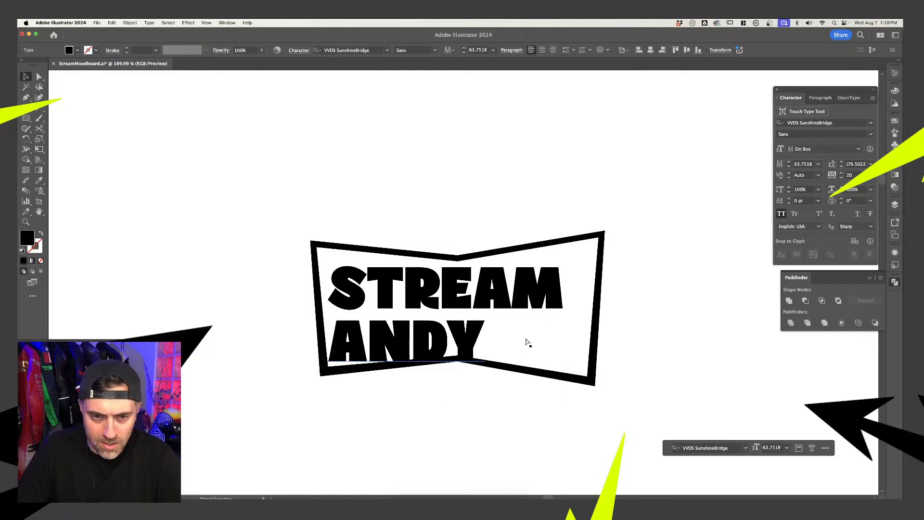
pyautogui.press('super+z')
pyautogui.press('super+z')
pyautogui.press('super+z')
pyautogui.press('super+z')
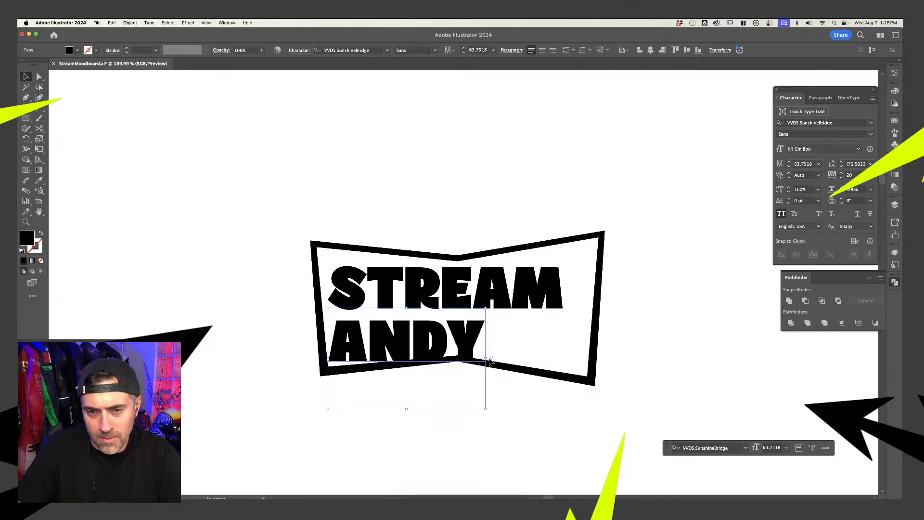
# - Stretch ANDY horizontally to match STREAM's width and shift both lines right to centre them within the bow-tie frame
pyautogui.moveTo(486, 359); pyautogui.dragTo(526, 341)
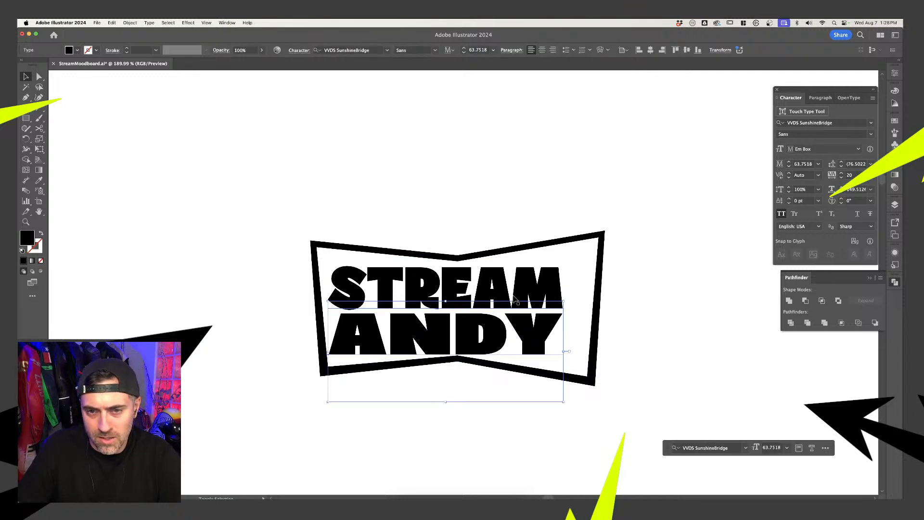
pyautogui.keyDown('shift'); pyautogui.click(514, 296); pyautogui.keyUp('shift')
pyautogui.moveTo(502, 293); pyautogui.dragTo(514, 292)
pyautogui.click(646, 282)
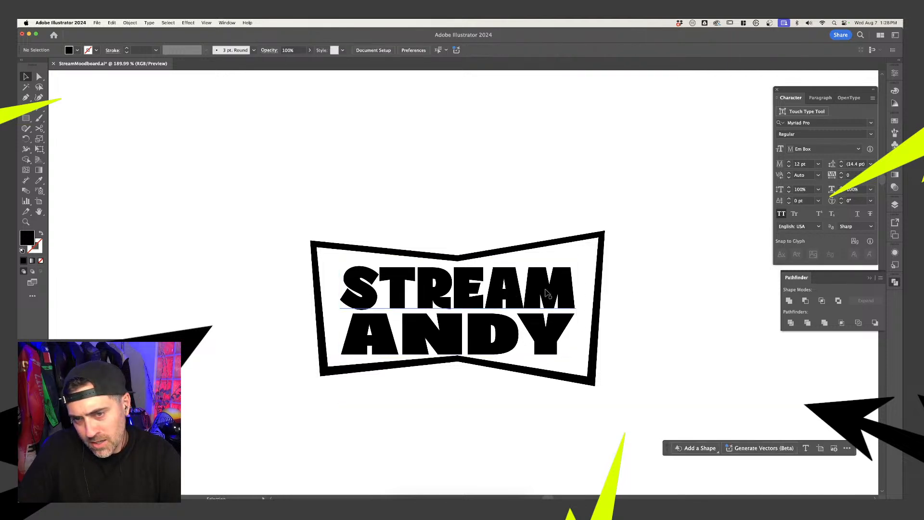
pyautogui.click(549, 295)
pyautogui.click(369, 230)
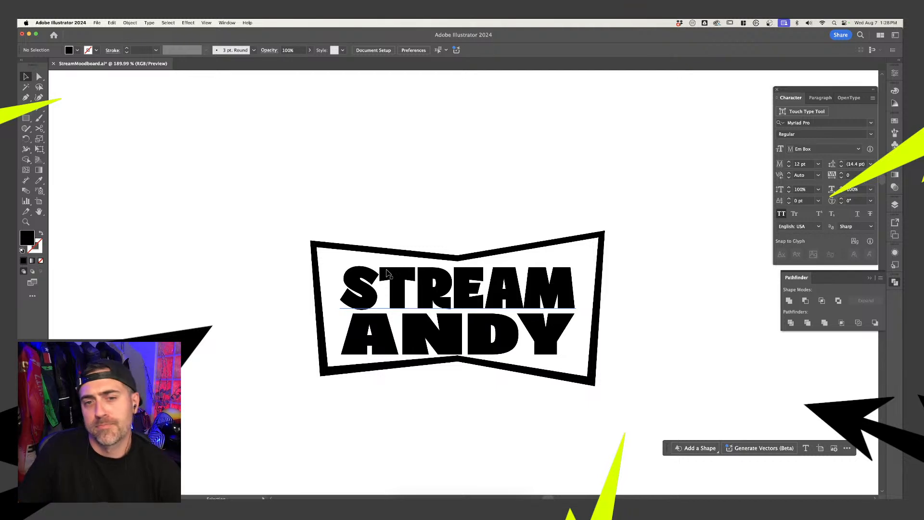
# - Apply a horizontal Arc Upper warp with a -16% bend to the STREAM line
pyautogui.click(387, 273)
pyautogui.click(602, 50)
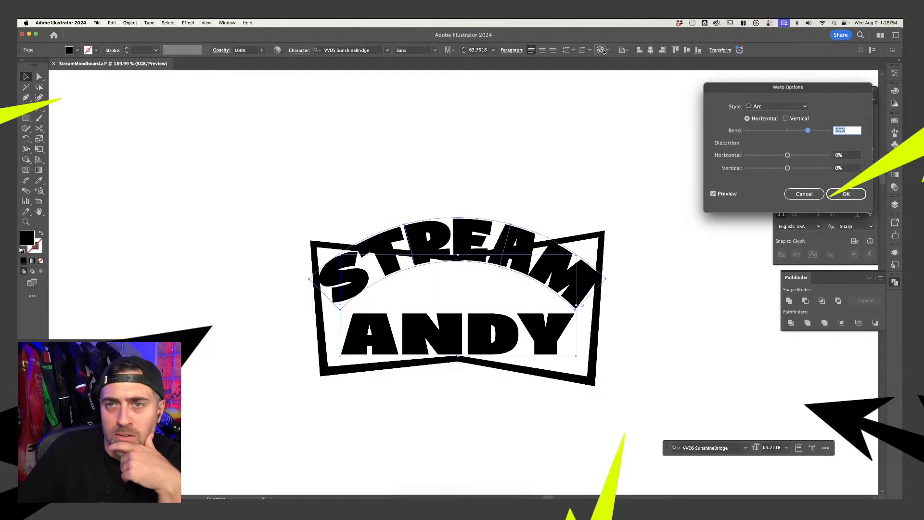
pyautogui.click(777, 107)
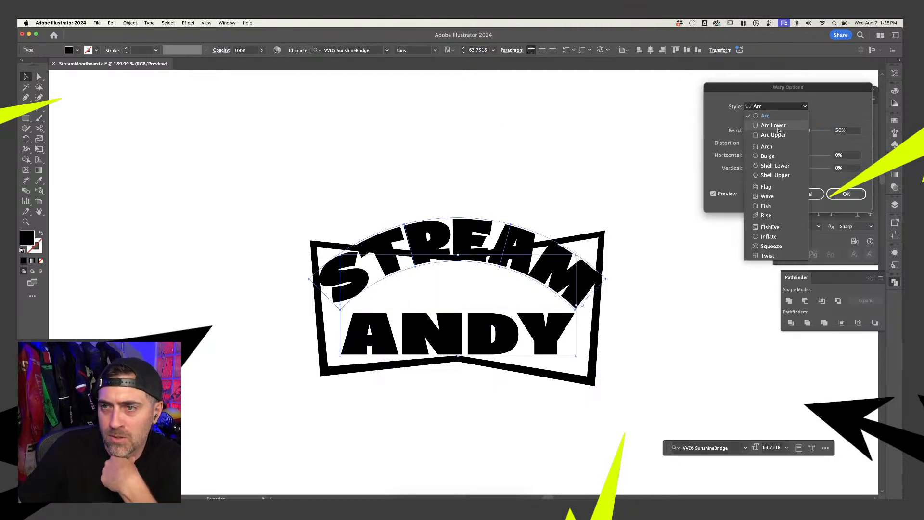
pyautogui.click(774, 134)
pyautogui.click(778, 107)
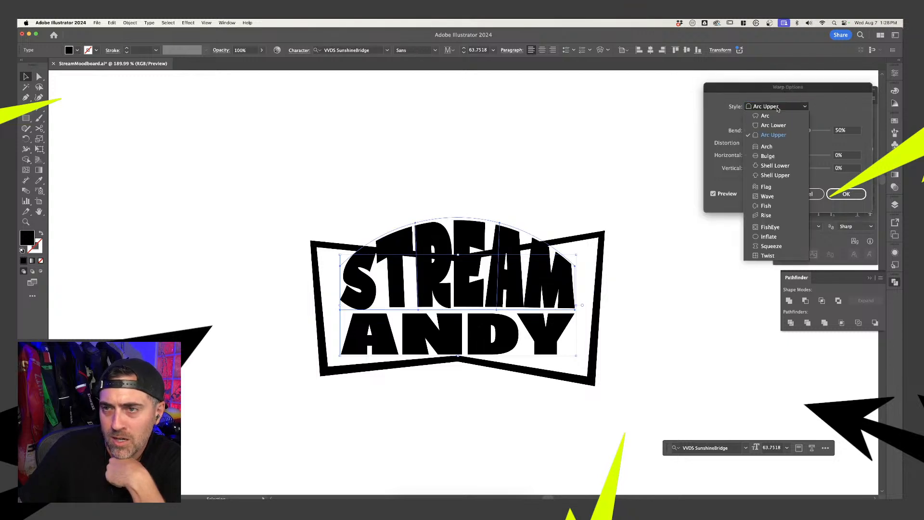
pyautogui.click(775, 126)
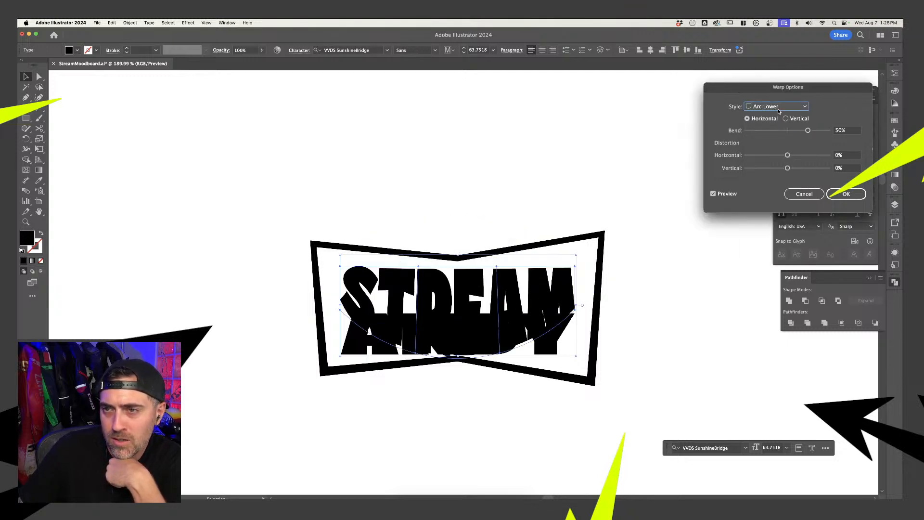
pyautogui.click(779, 110)
pyautogui.click(776, 136)
pyautogui.moveTo(808, 131); pyautogui.dragTo(779, 132)
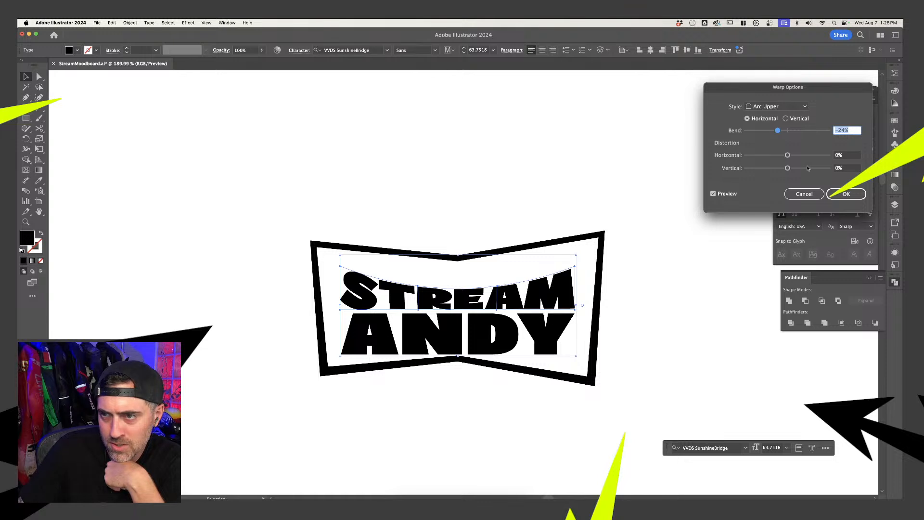
pyautogui.moveTo(778, 130); pyautogui.dragTo(783, 132)
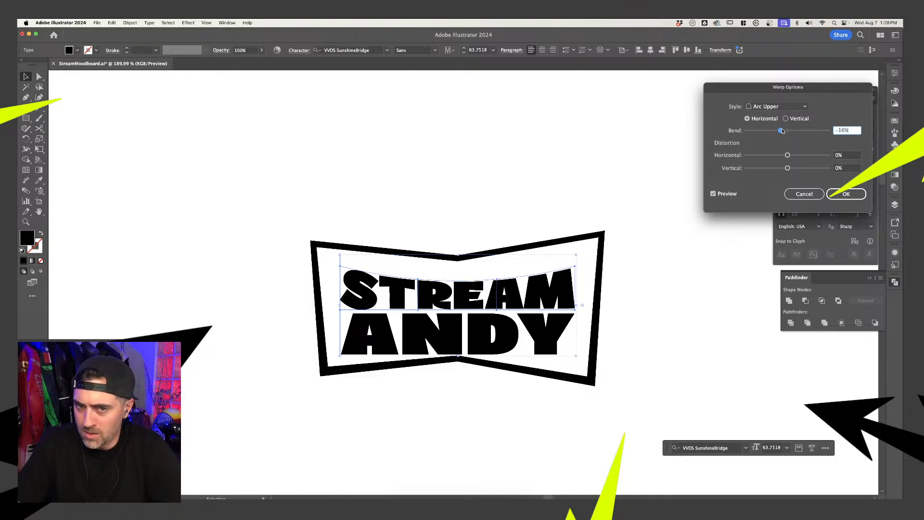
pyautogui.click(847, 193)
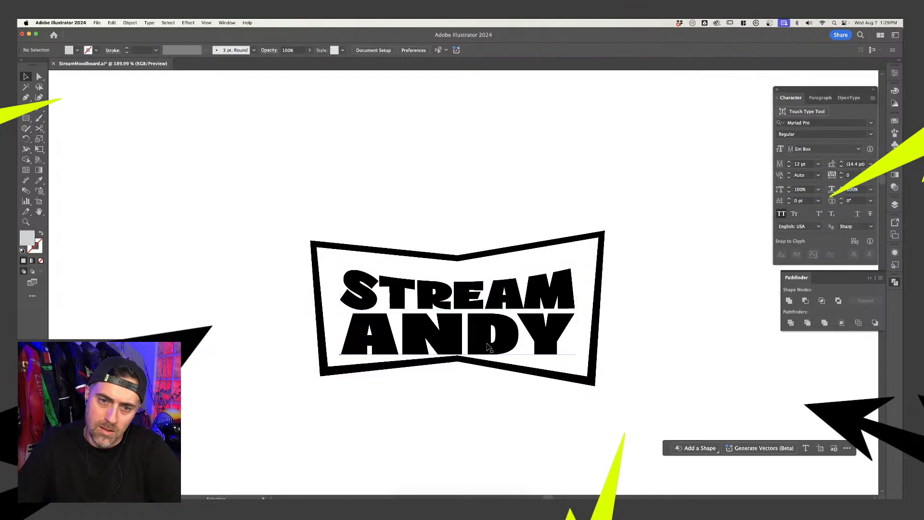
# - Apply a horizontal Arc Lower warp with a -16% bend to the ANDY line
pyautogui.click(600, 50)
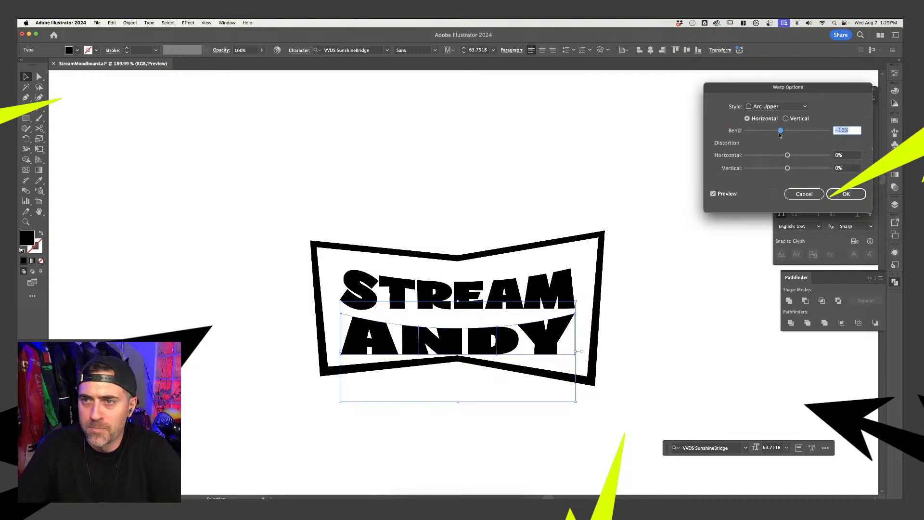
pyautogui.click(778, 106)
pyautogui.click(770, 106)
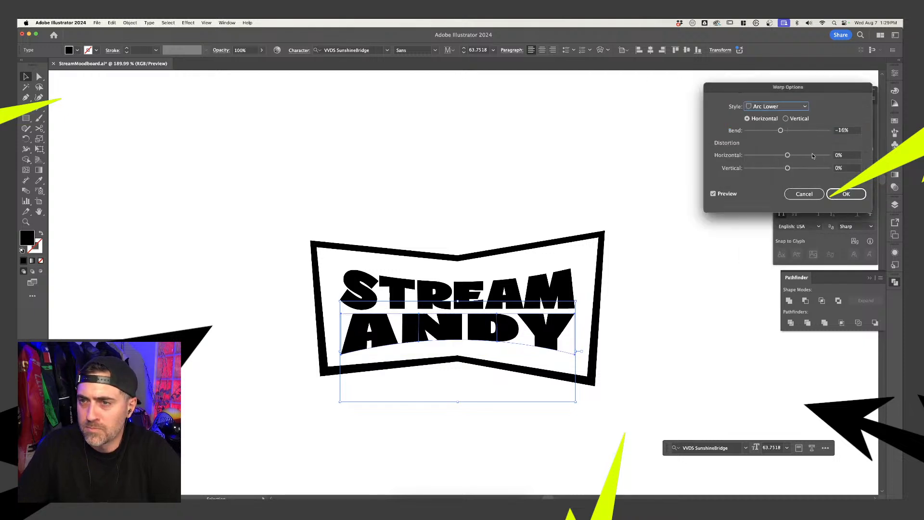
pyautogui.click(843, 193)
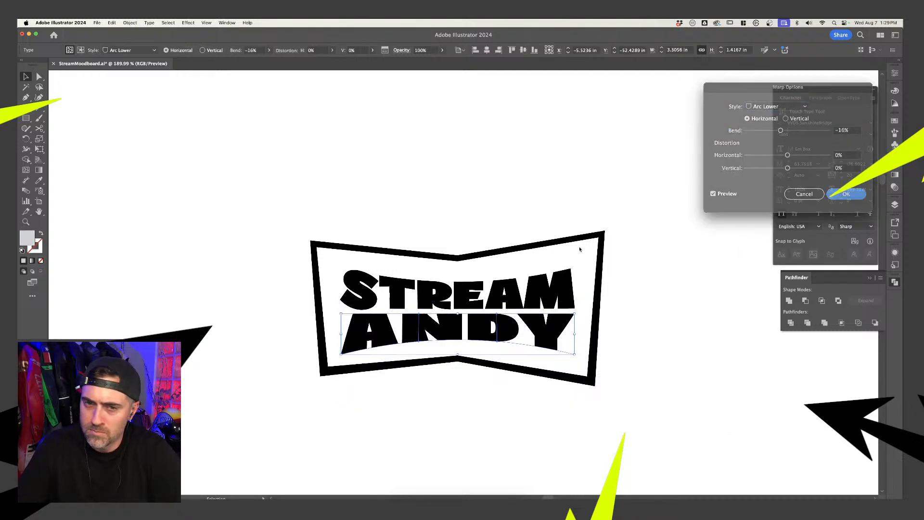
pyautogui.click(514, 223)
# - Place a duplicate of the warped STREAM and ANDY lines on the empty canvas above the frame
pyautogui.click(498, 324)
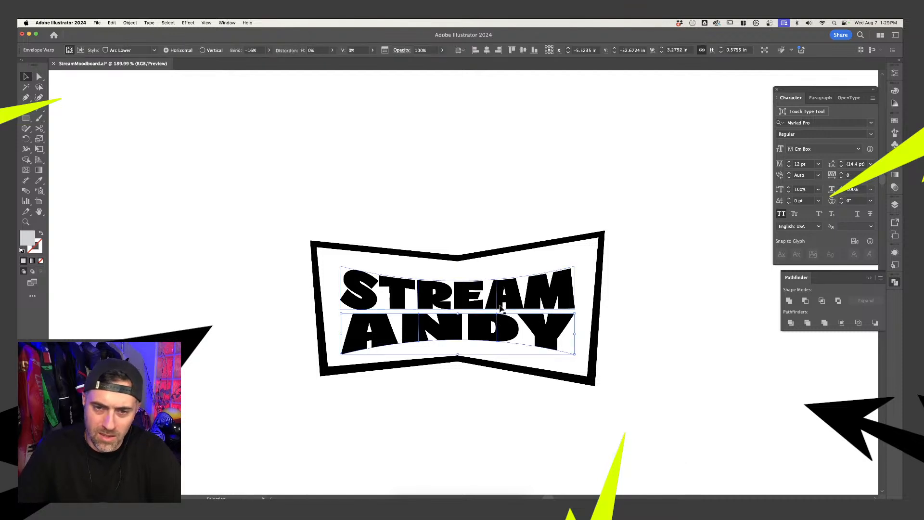
pyautogui.click(598, 220)
pyautogui.click(511, 295)
pyautogui.keyDown('shift'); pyautogui.click(522, 326); pyautogui.keyUp('shift')
pyautogui.moveTo(522, 326); pyautogui.dragTo(522, 178)
# - Nudge ANDY in the unframed copy slightly upward to tighten the gap beneath STREAM
pyautogui.click(638, 158)
pyautogui.moveTo(632, 160); pyautogui.dragTo(644, 292)
pyautogui.moveTo(430, 222); pyautogui.dragTo(527, 212)
pyautogui.click(617, 200)
pyautogui.scroll(4, 617, 200)
pyautogui.click(506, 321)
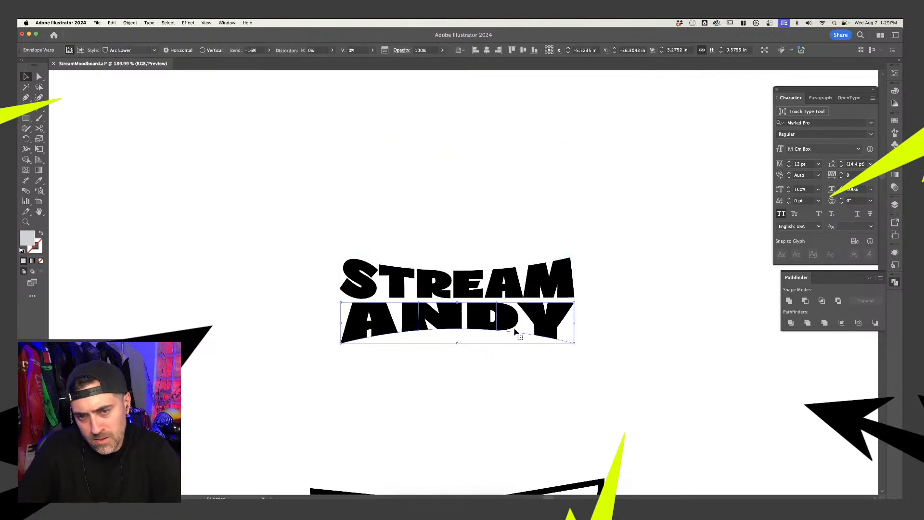
pyautogui.scroll(3, 475, 330)
pyautogui.moveTo(475, 326); pyautogui.dragTo(487, 316)
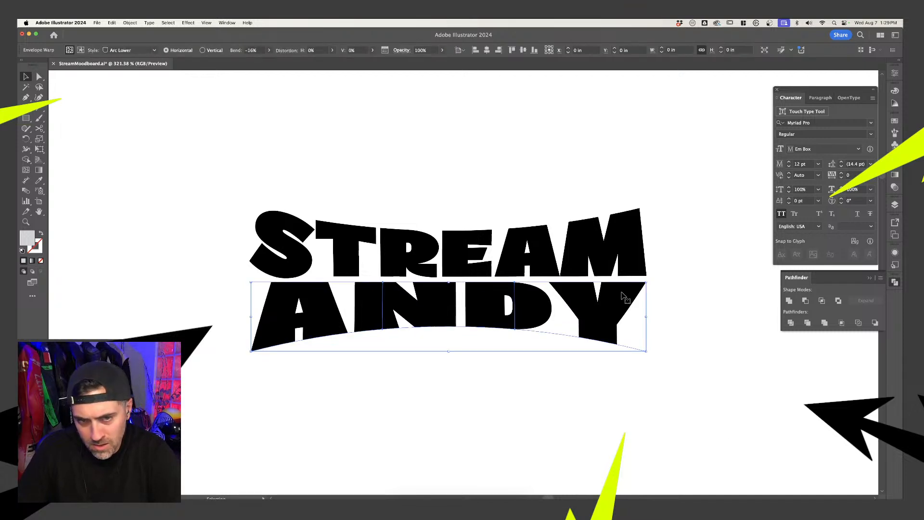
pyautogui.click(605, 255)
pyautogui.click(551, 318)
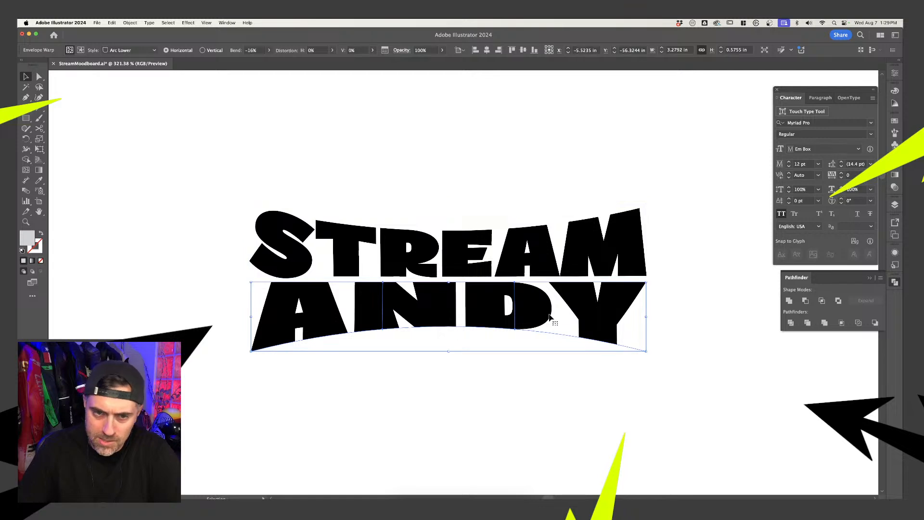
pyautogui.click(477, 356)
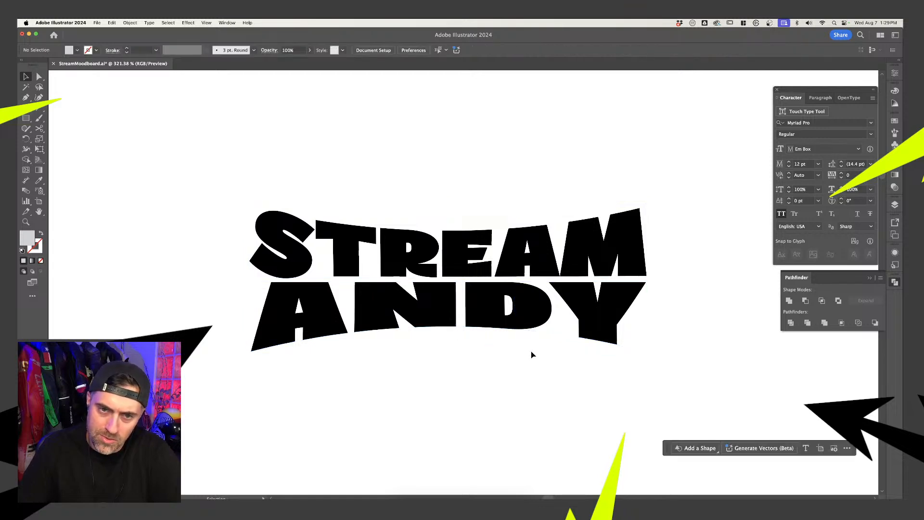
# - Enlarge the STREAM ANDY lettering inside the bow-tie frame so it fills more of the space
pyautogui.scroll(-5, 532, 355)
pyautogui.scroll(-5, 532, 355)
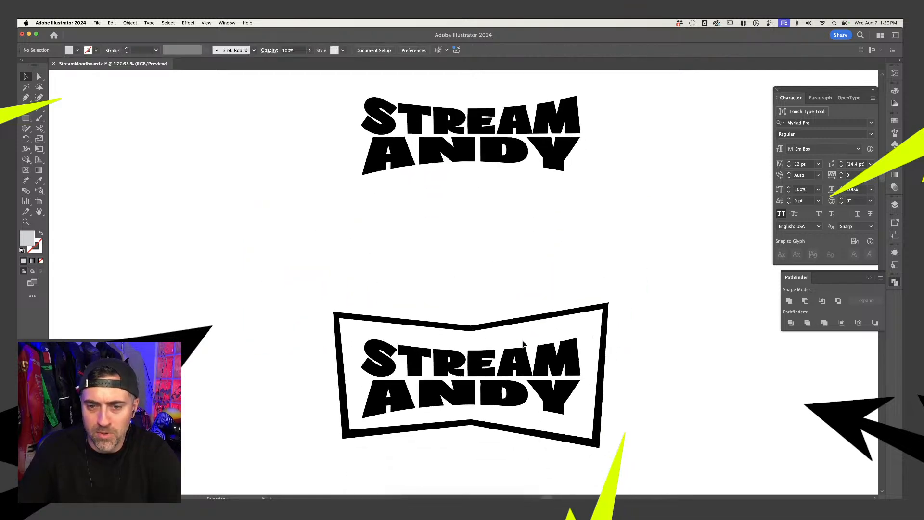
pyautogui.click(518, 389)
pyautogui.moveTo(580, 333); pyautogui.dragTo(592, 322)
pyautogui.click(565, 318)
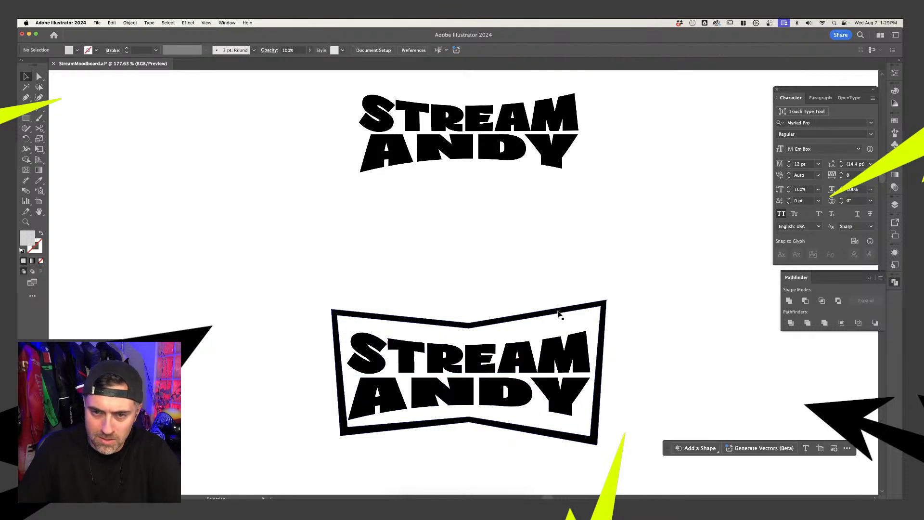
# - Reduce the bow-tie frame's height around the lettering and rotate the frame slightly counterclockwise
pyautogui.click(557, 311)
pyautogui.moveTo(469, 301); pyautogui.dragTo(469, 312)
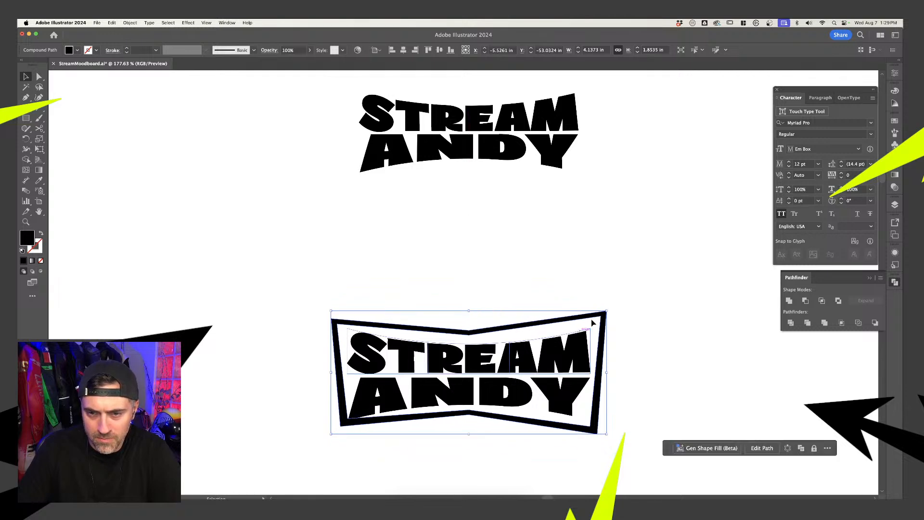
pyautogui.moveTo(610, 308); pyautogui.dragTo(610, 305)
pyautogui.moveTo(474, 331); pyautogui.dragTo(467, 313)
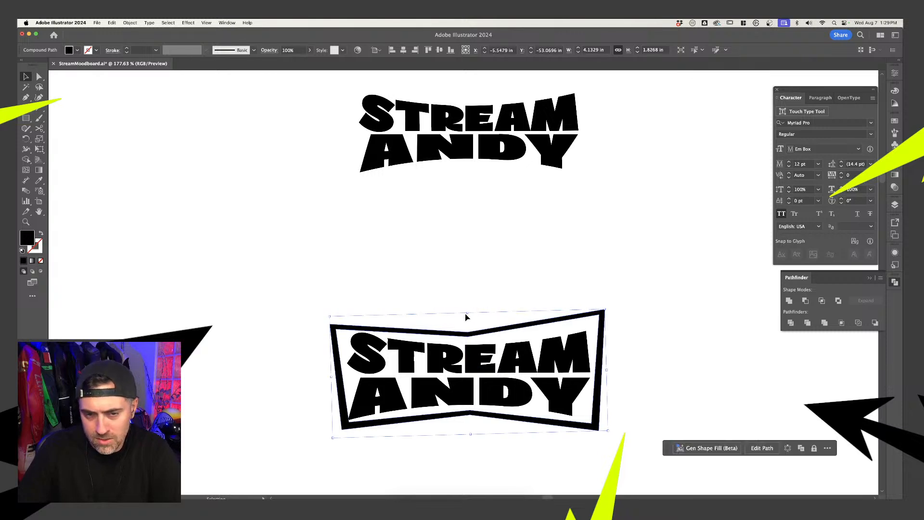
# - Compare the envelope warp settings of the STREAM and ANDY lines in the unframed copy
pyautogui.click(501, 279)
pyautogui.moveTo(517, 250); pyautogui.dragTo(514, 336)
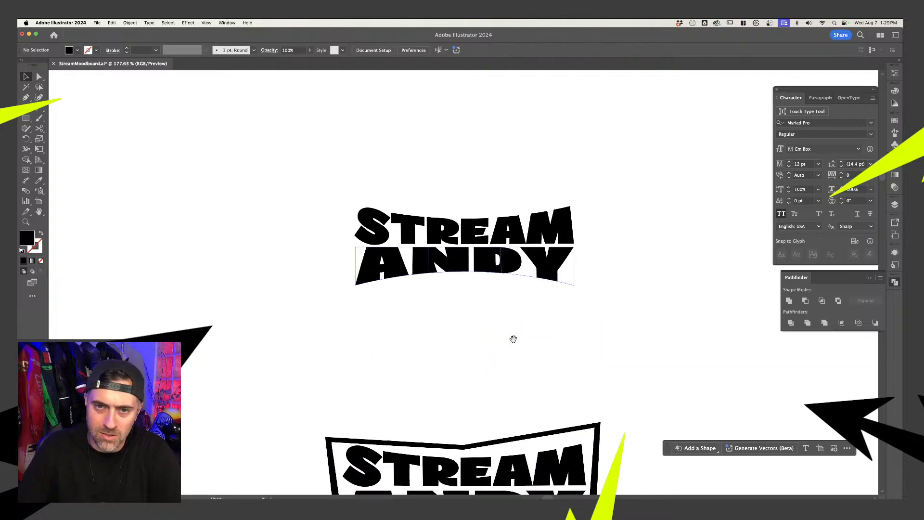
pyautogui.click(509, 255)
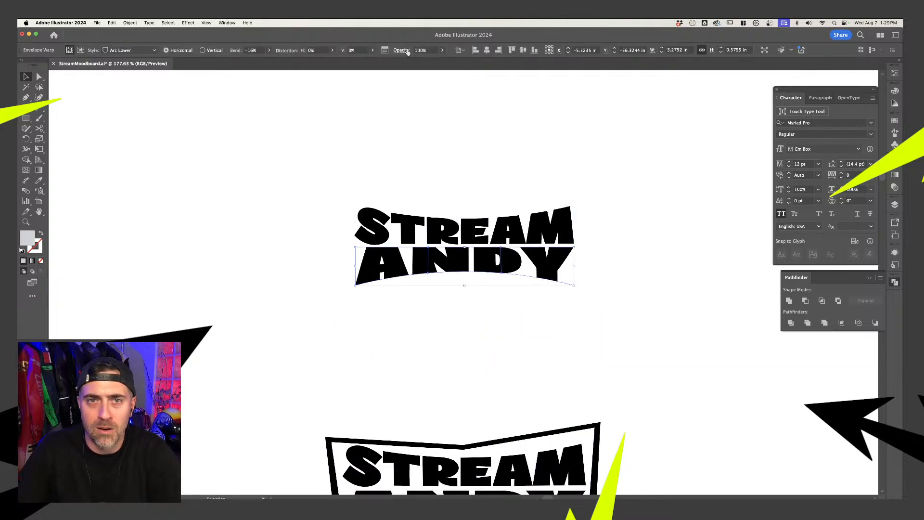
pyautogui.moveTo(616, 290); pyautogui.dragTo(501, 229)
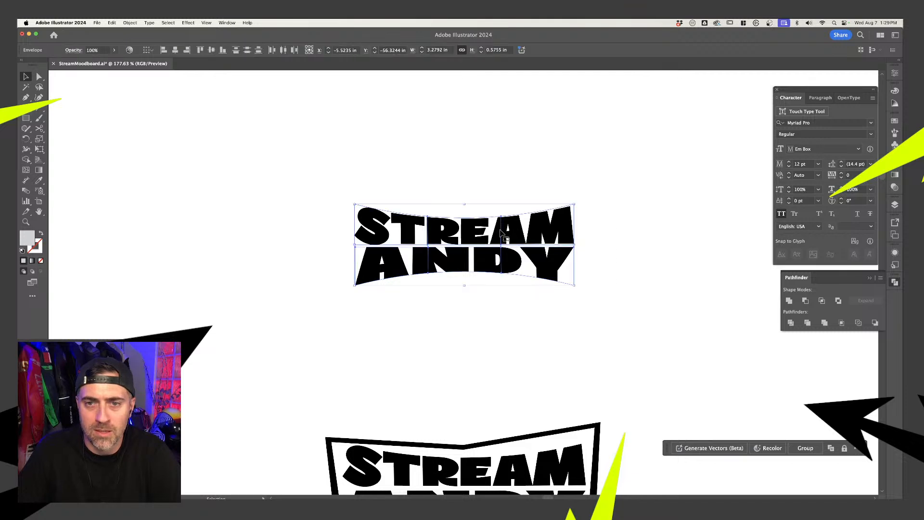
pyautogui.click(551, 175)
pyautogui.click(511, 236)
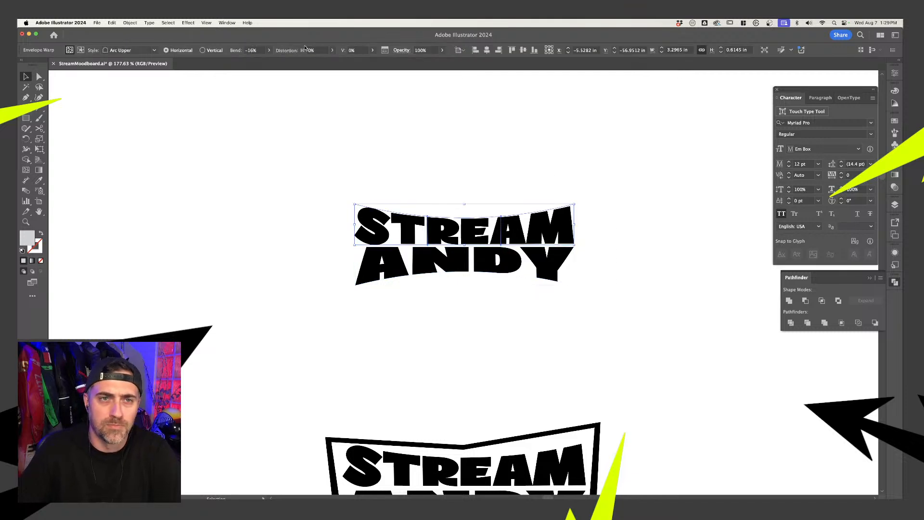
pyautogui.click(482, 264)
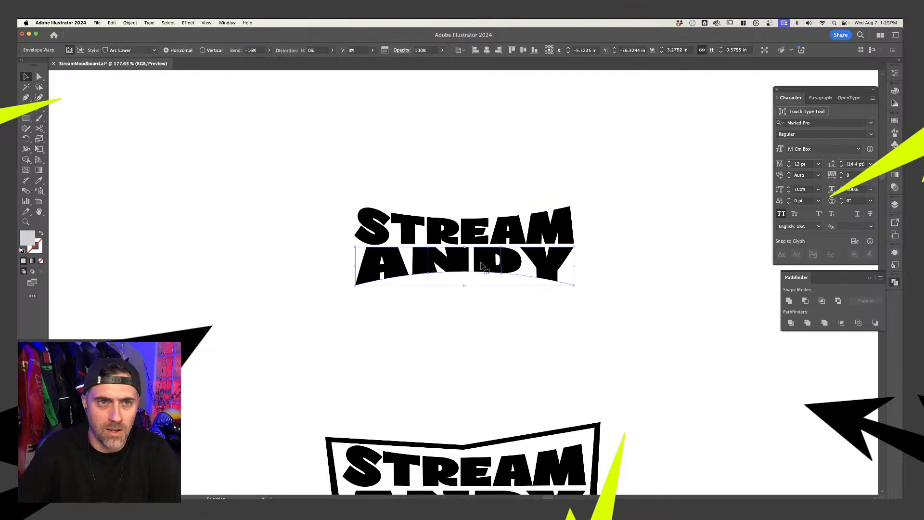
pyautogui.click(482, 236)
pyautogui.click(501, 285)
pyautogui.click(496, 262)
pyautogui.click(481, 236)
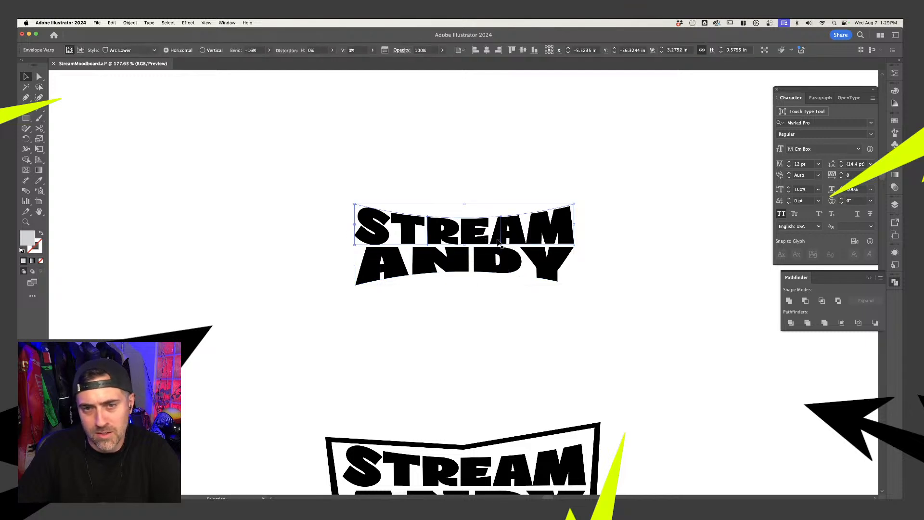
# - Place another duplicate of the unframed warped STREAM ANDY lettering to the left of the original
pyautogui.moveTo(357, 131); pyautogui.dragTo(206, 263)
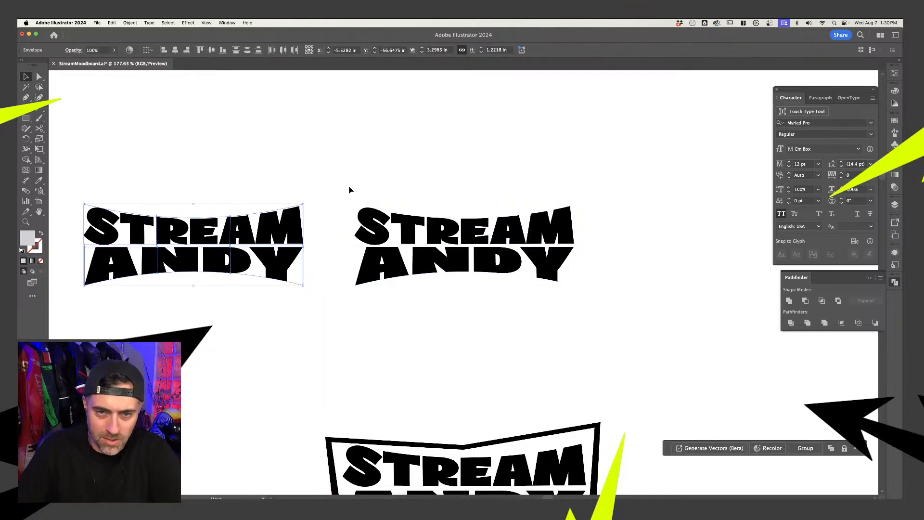
pyautogui.click(209, 167)
# - Set the STREAM line's warp bend to -20% in the original unframed lettering and deepen the ANDY line's inward bend
pyautogui.moveTo(437, 226); pyautogui.dragTo(458, 282)
pyautogui.press('super+z')
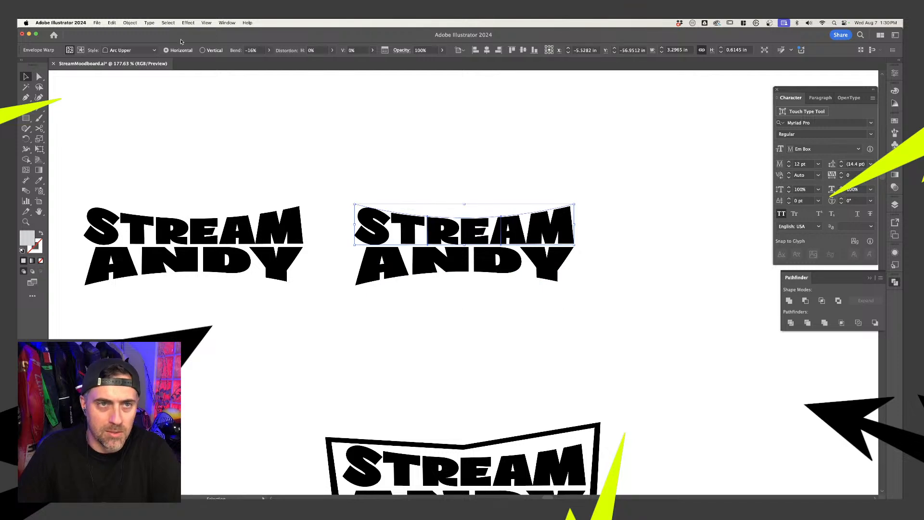
pyautogui.click(269, 50)
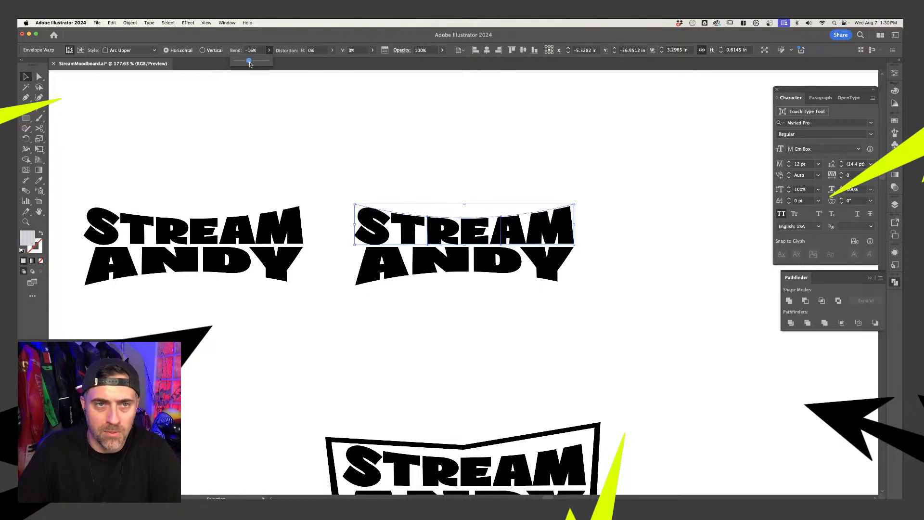
pyautogui.moveTo(248, 64); pyautogui.dragTo(249, 64)
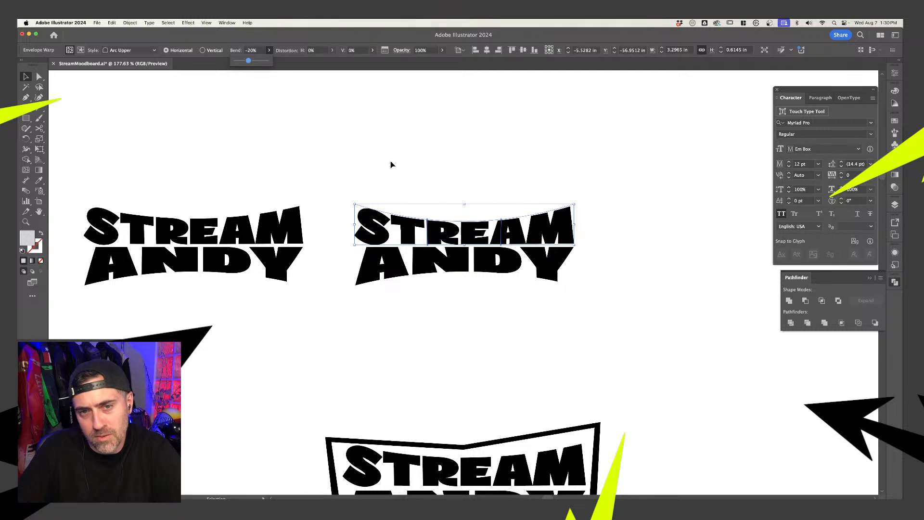
pyautogui.click(475, 258)
pyautogui.click(269, 51)
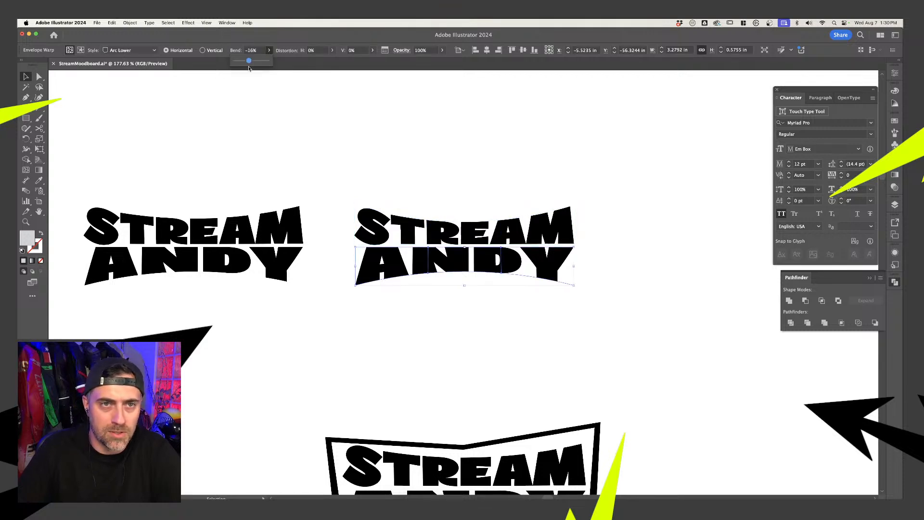
pyautogui.moveTo(249, 65); pyautogui.dragTo(248, 65)
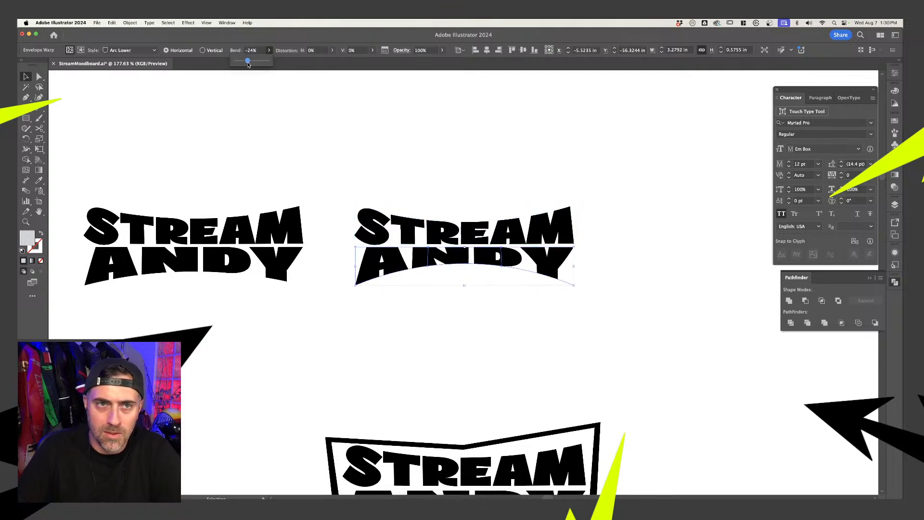
pyautogui.click(372, 107)
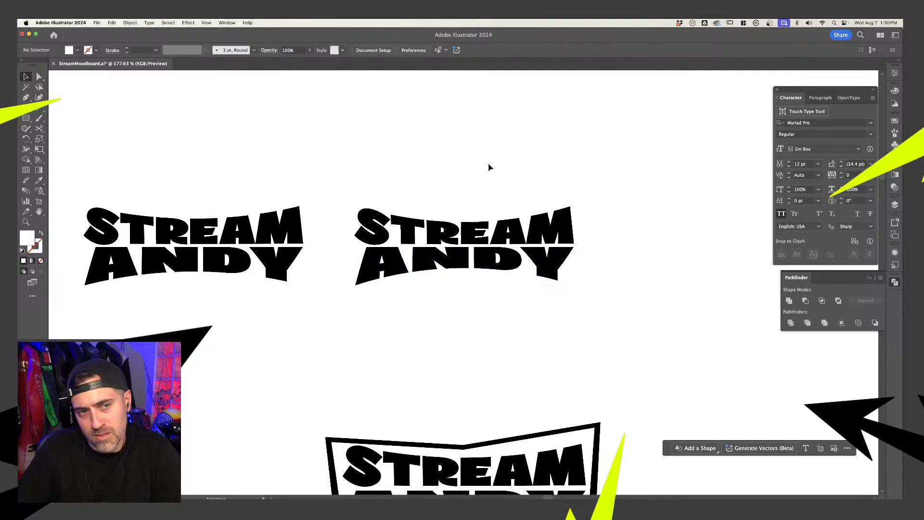
# - Set the warp bend of both the STREAM and ANDY lines in the original unframed lettering to -18%
pyautogui.moveTo(488, 165); pyautogui.dragTo(522, 131)
pyautogui.click(515, 193)
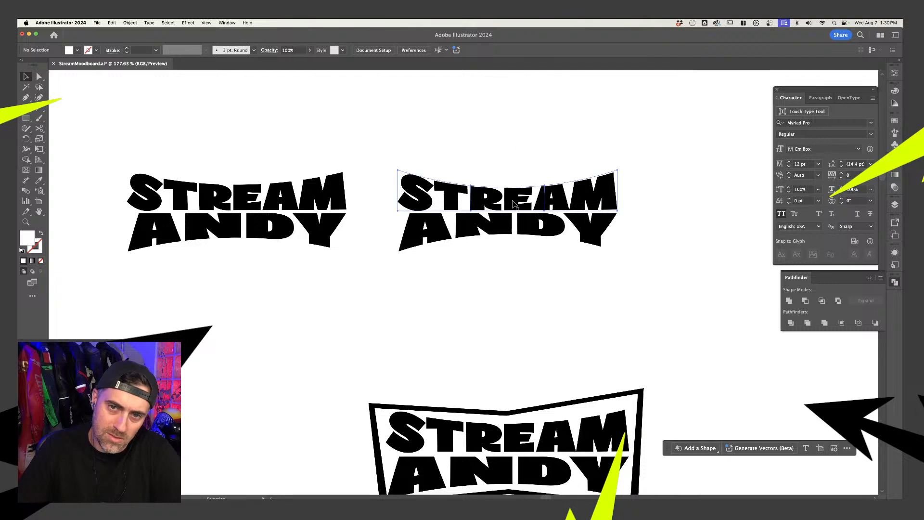
pyautogui.click(270, 51)
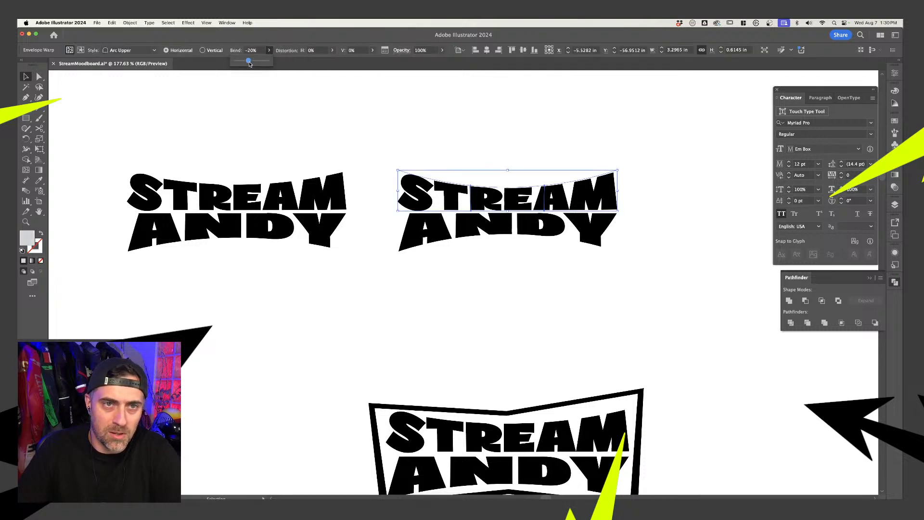
pyautogui.moveTo(250, 64); pyautogui.dragTo(248, 62)
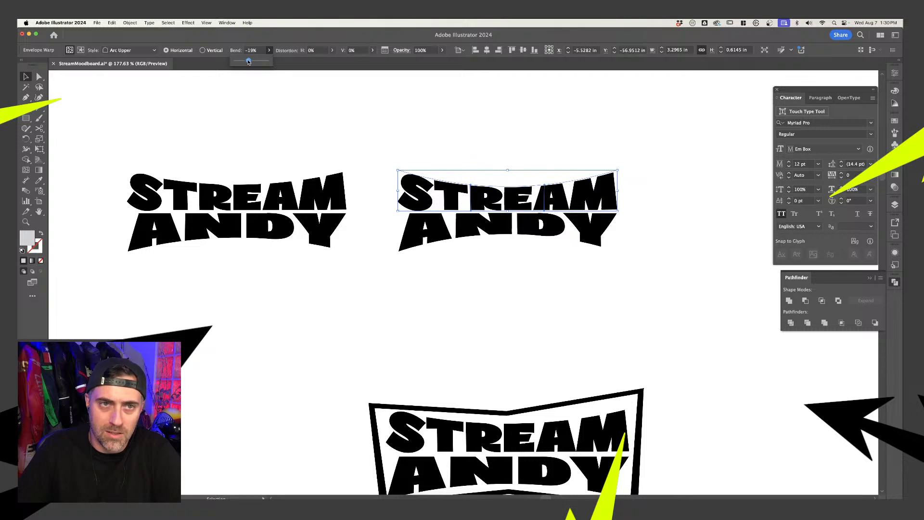
pyautogui.click(471, 219)
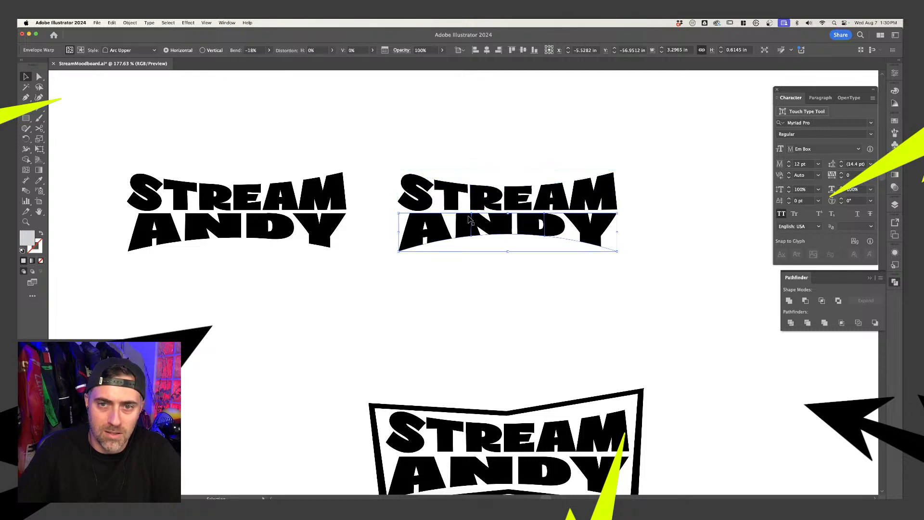
pyautogui.click(267, 51)
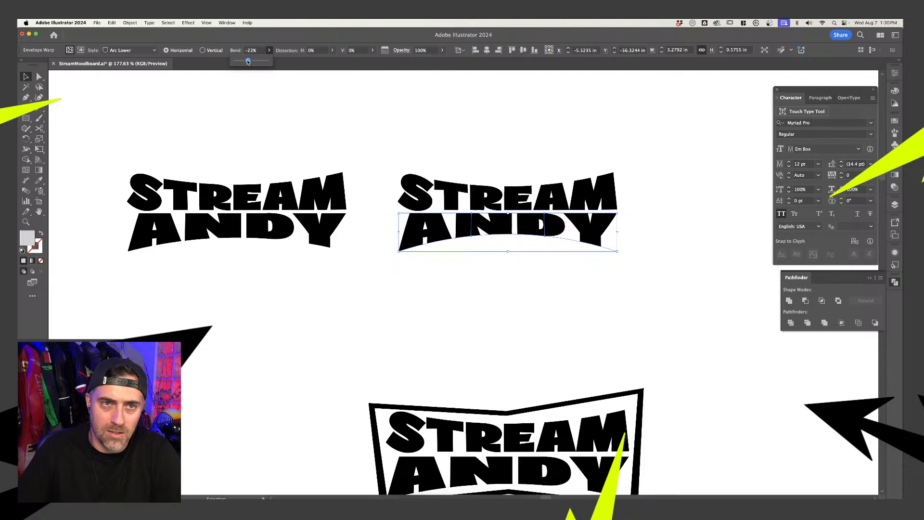
pyautogui.moveTo(249, 61); pyautogui.dragTo(249, 61)
pyautogui.click(457, 138)
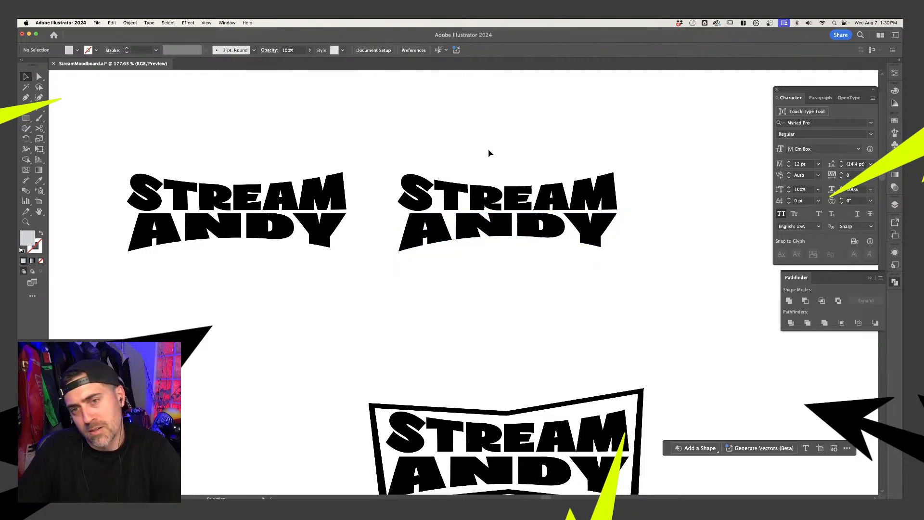
pyautogui.moveTo(490, 151); pyautogui.dragTo(544, 234)
pyautogui.click(559, 258)
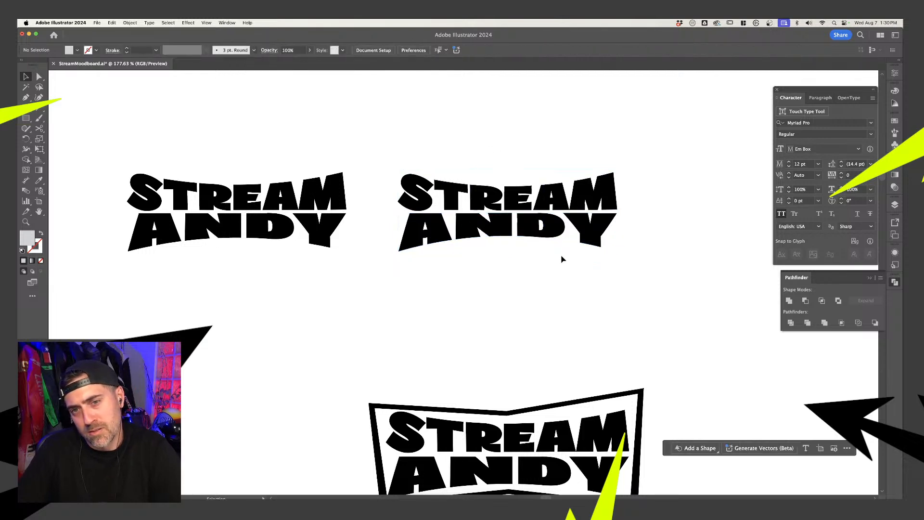
pyautogui.click(566, 230)
pyautogui.click(560, 268)
pyautogui.click(549, 239)
pyautogui.click(568, 278)
pyautogui.click(586, 244)
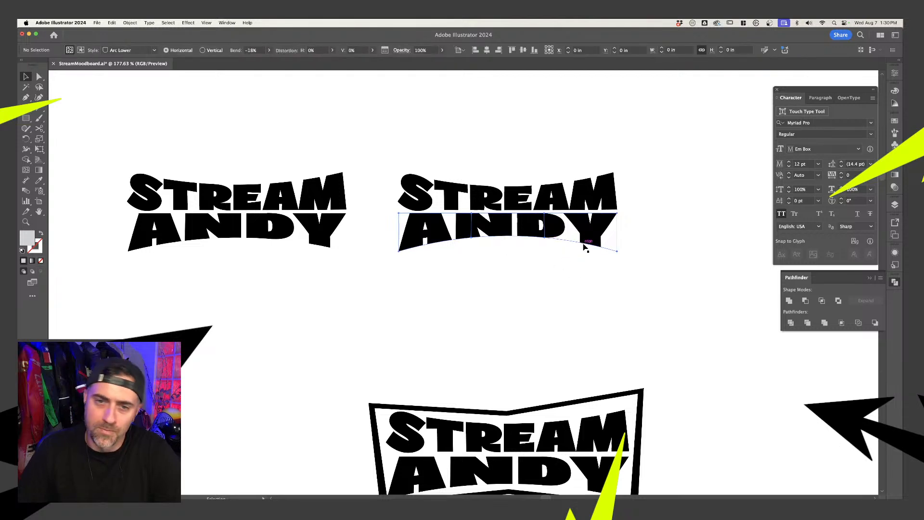
# - Open the ANDY line's envelope contents, select its whole text for editing, and return to the full artwork
pyautogui.doubleClick(549, 230)
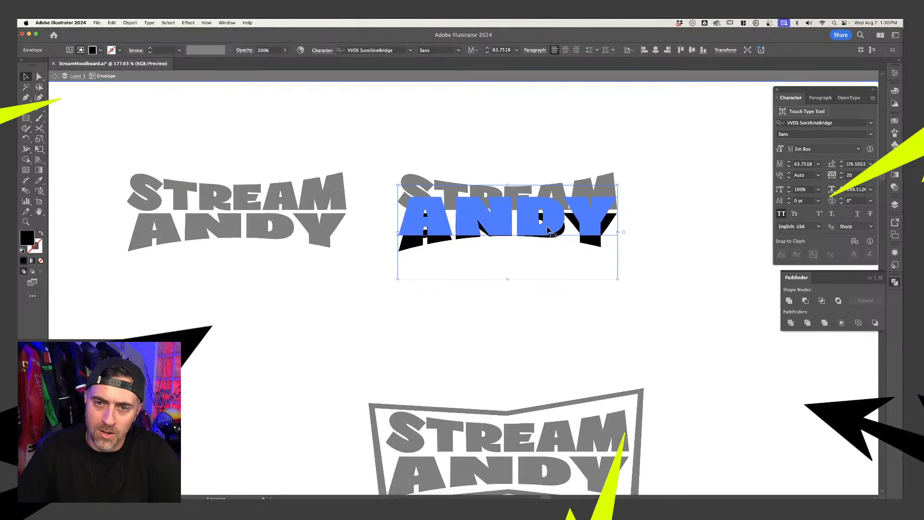
pyautogui.doubleClick(548, 228)
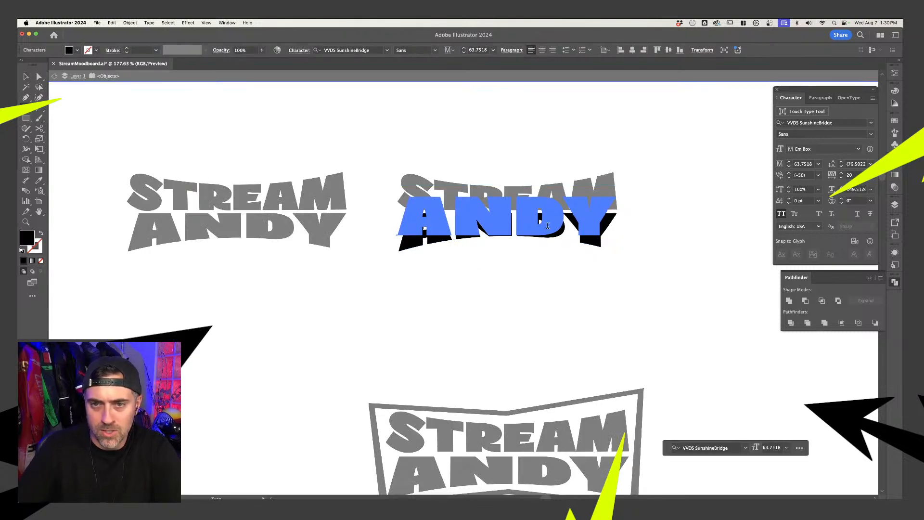
pyautogui.press('super+a')
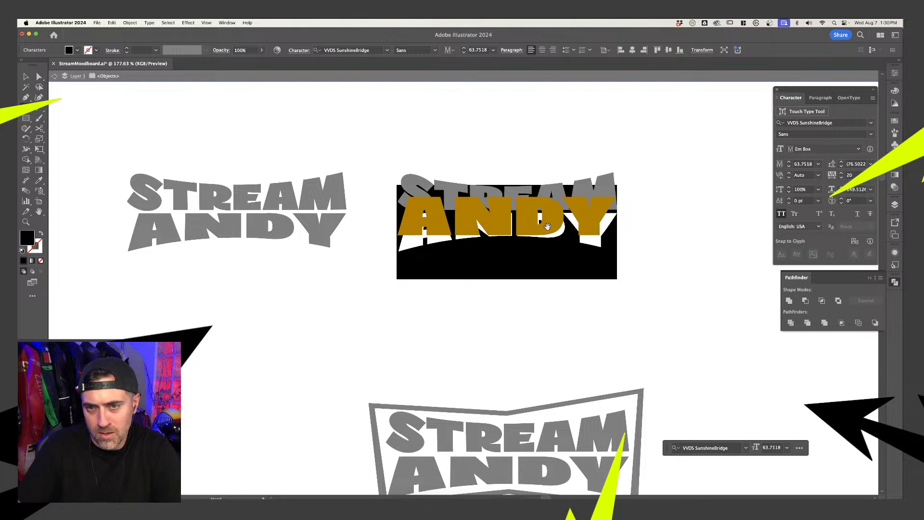
pyautogui.click(26, 77)
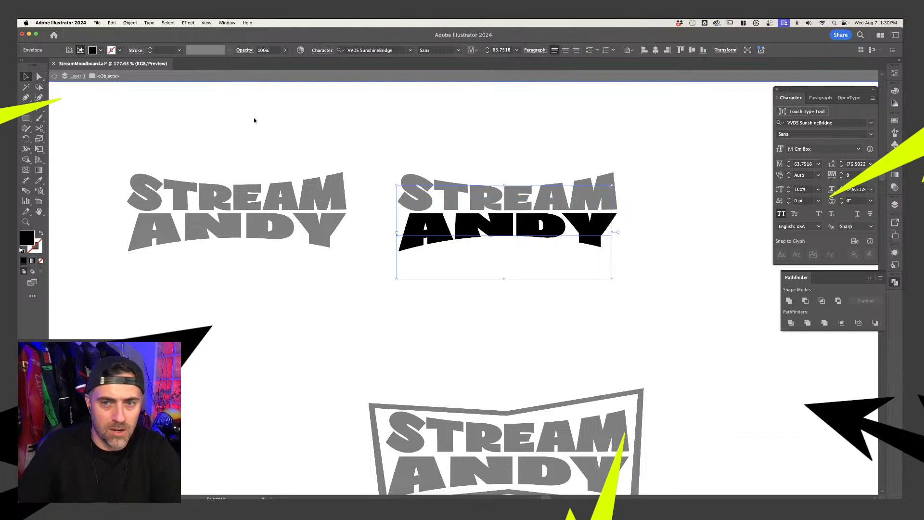
pyautogui.doubleClick(512, 130)
pyautogui.click(552, 218)
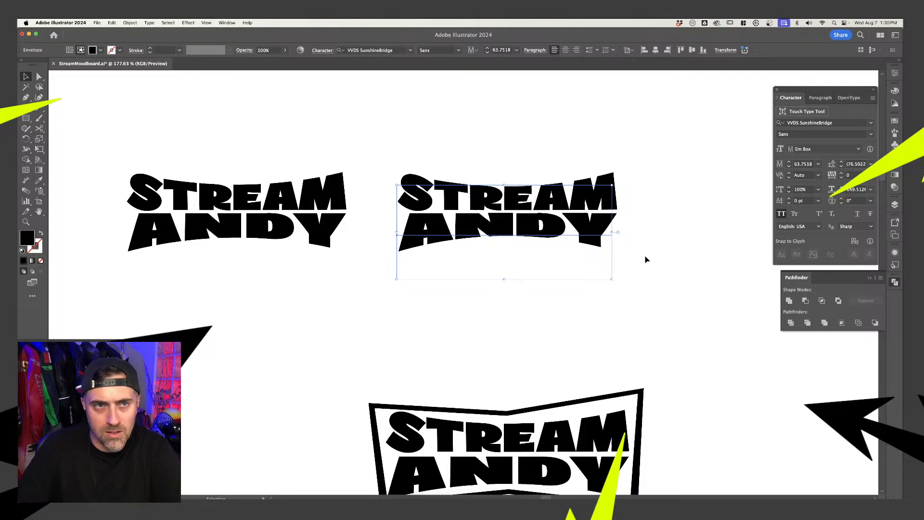
pyautogui.click(646, 260)
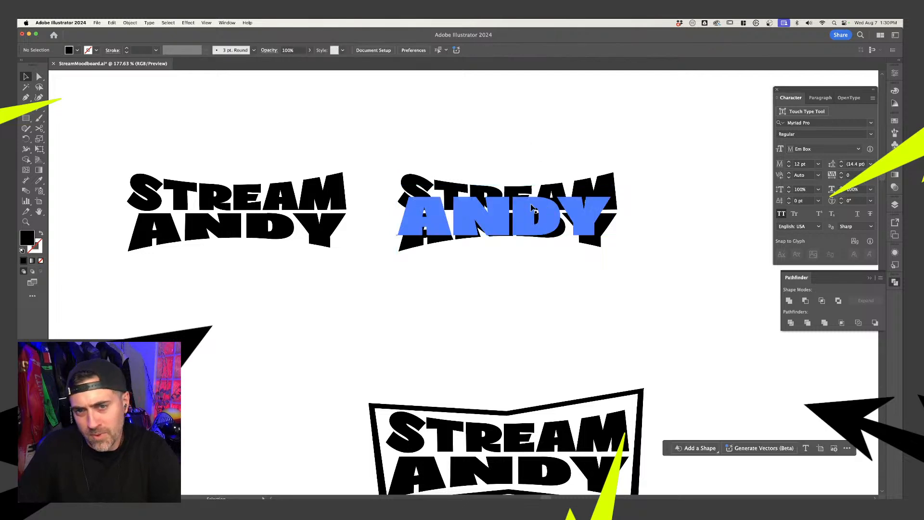
# - Shift the original unframed STREAM ANDY lettering slightly to the right, widening the gap to its duplicate
pyautogui.click(581, 188)
pyautogui.moveTo(542, 232); pyautogui.dragTo(563, 175)
pyautogui.press('super+z')
pyautogui.click(638, 214)
pyautogui.moveTo(535, 229); pyautogui.dragTo(573, 228)
pyautogui.click(538, 145)
pyautogui.press('p')
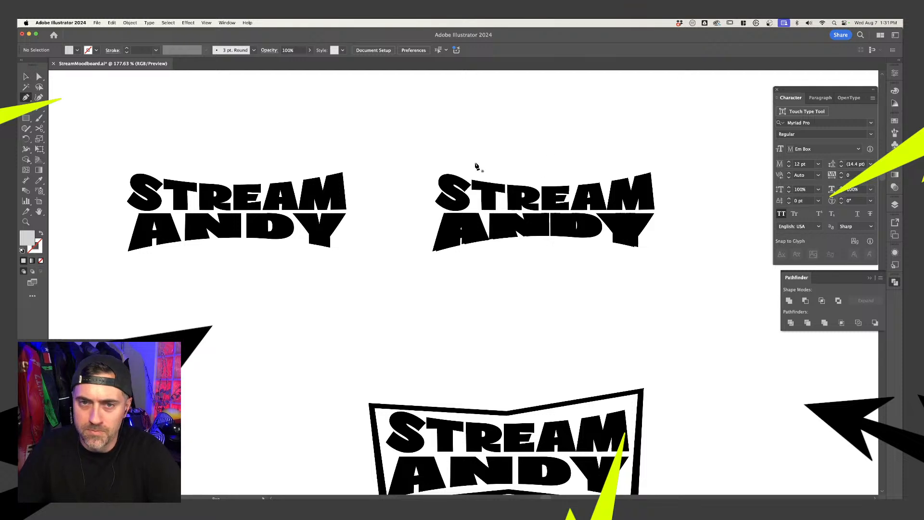
pyautogui.click(26, 117)
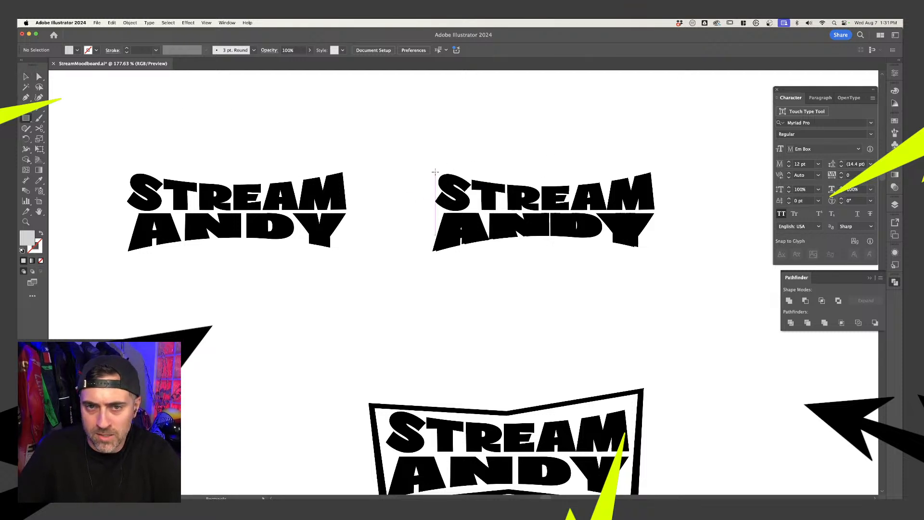
pyautogui.moveTo(436, 171); pyautogui.dragTo(648, 249)
pyautogui.press('super+z')
pyautogui.press('v')
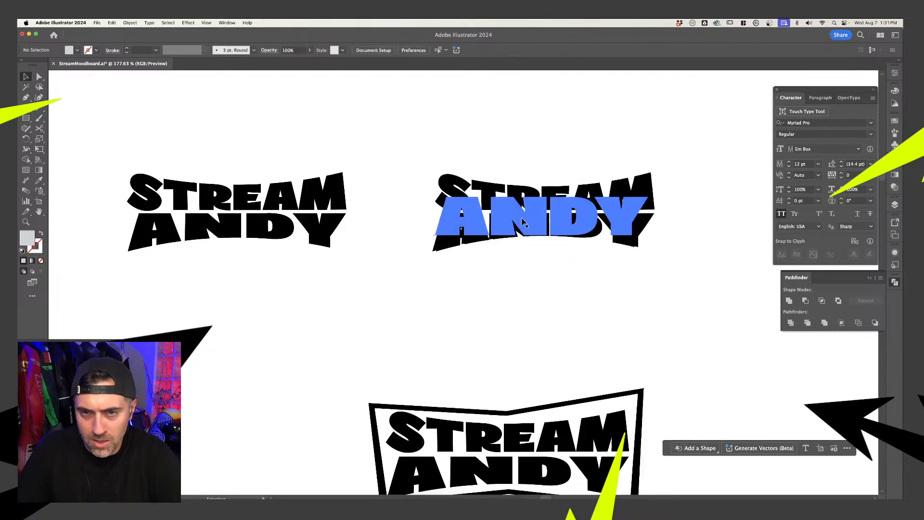
# - Remove the overlapping extra ANDY line from the original unframed lettering and check the remaining line's envelope contents
pyautogui.moveTo(524, 221); pyautogui.dragTo(553, 290)
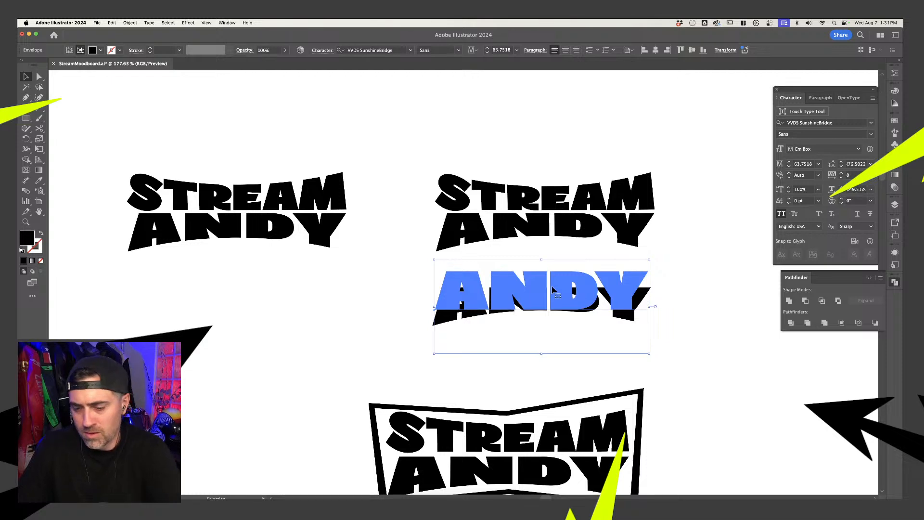
pyautogui.press('super+z')
pyautogui.doubleClick(551, 235)
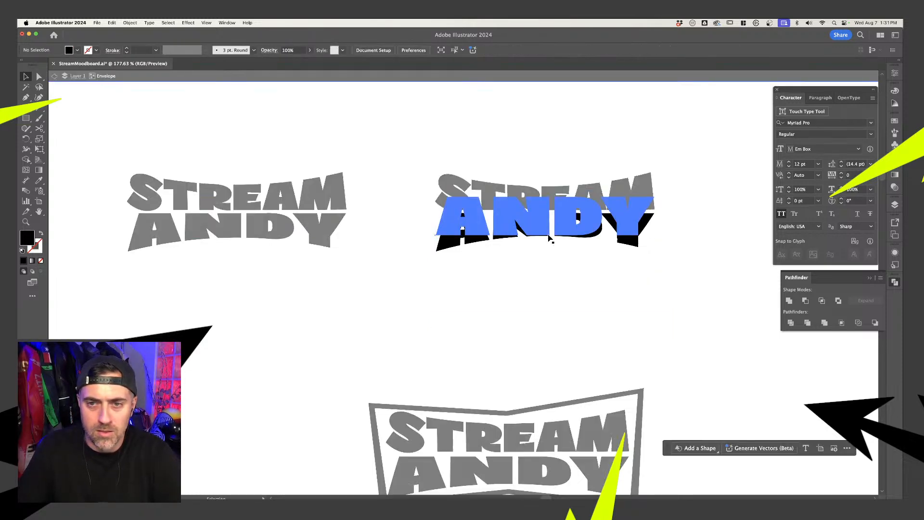
pyautogui.click(549, 237)
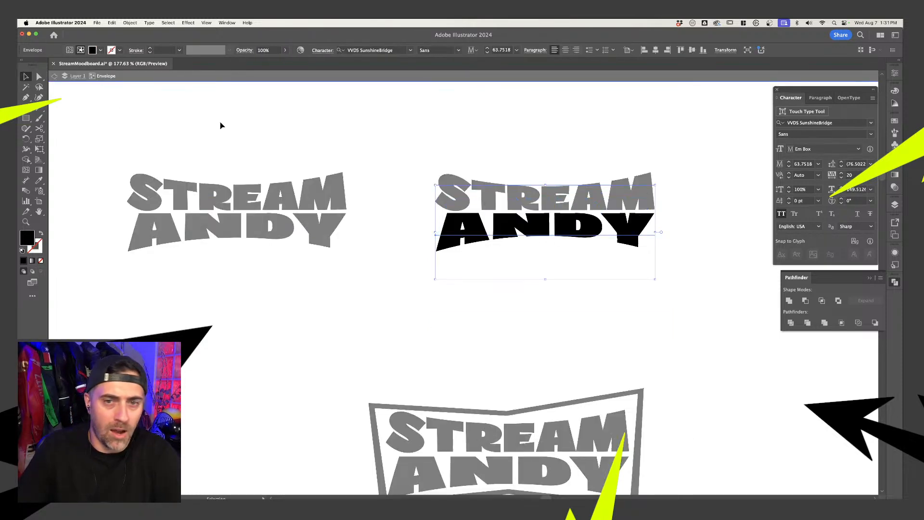
pyautogui.doubleClick(220, 125)
pyautogui.click(513, 239)
pyautogui.hscroll(10, 590, 263)
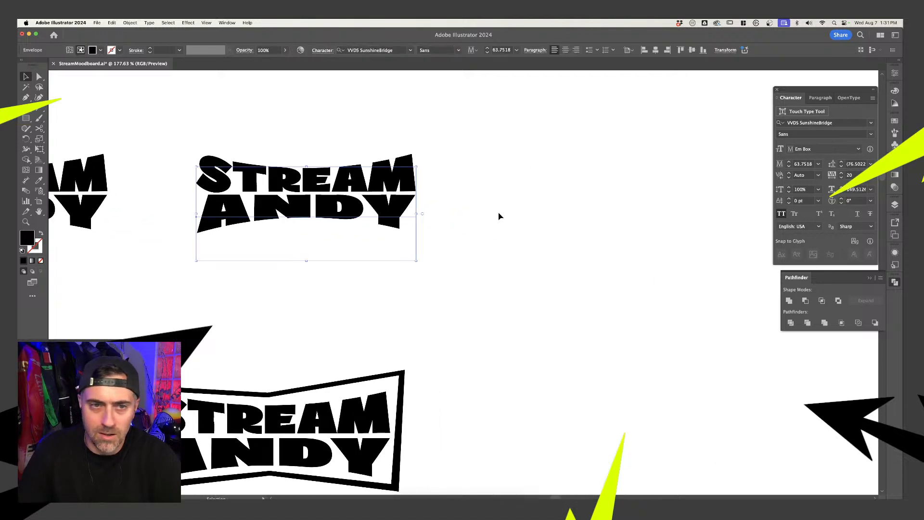
pyautogui.click(480, 215)
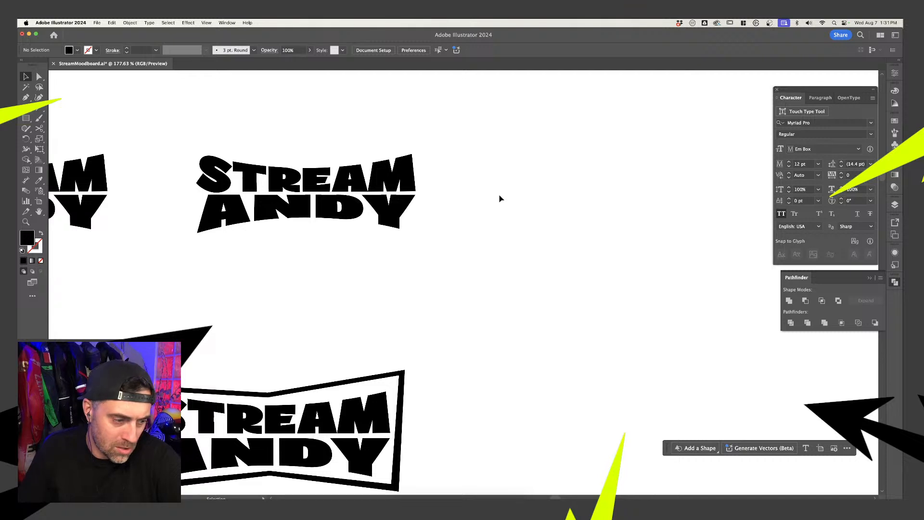
# - Place a duplicate of the original unframed STREAM ANDY lettering to its right
pyautogui.click(334, 236)
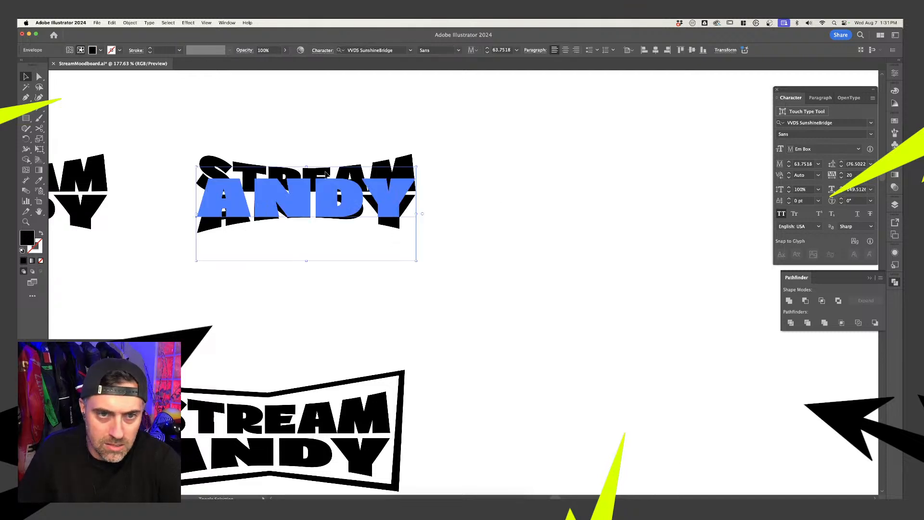
pyautogui.click(335, 250)
pyautogui.moveTo(332, 138); pyautogui.dragTo(603, 221)
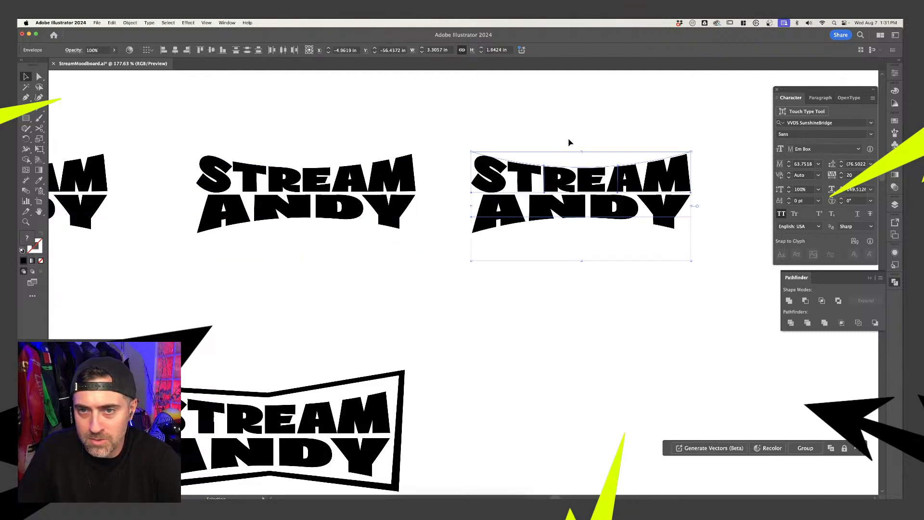
pyautogui.click(568, 142)
pyautogui.moveTo(542, 166); pyautogui.dragTo(440, 232)
pyautogui.click(419, 245)
pyautogui.click(198, 182)
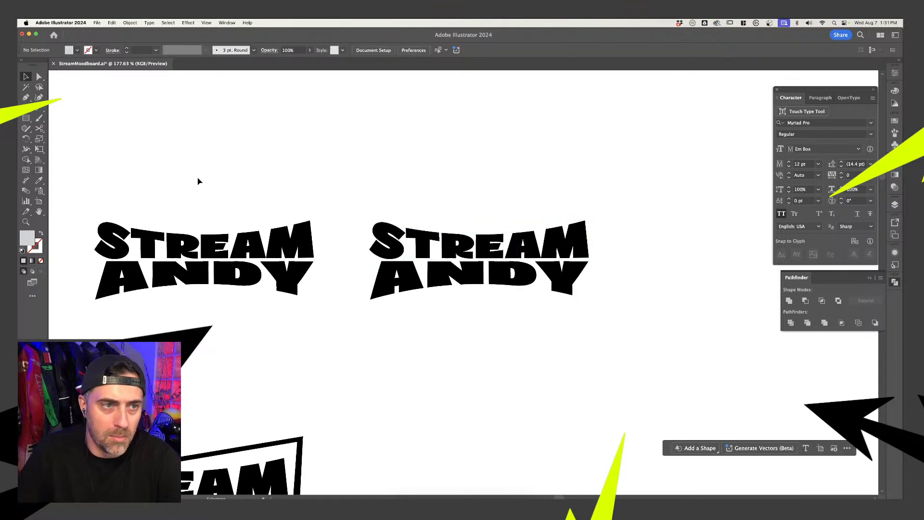
# - Set ANDY beside STREAM on a single line in the new duplicate, and delete that one-line version
pyautogui.moveTo(487, 290); pyautogui.dragTo(684, 241)
pyautogui.moveTo(644, 201); pyautogui.dragTo(453, 198)
pyautogui.moveTo(466, 234)
pyautogui.mouseDown()
pyautogui.moveTo(483, 243)
pyautogui.moveTo(473, 237)
pyautogui.mouseUp()
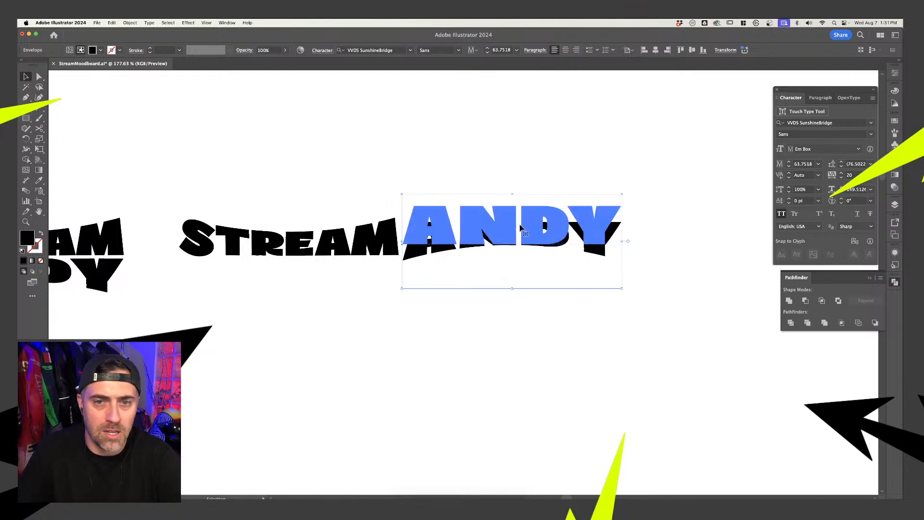
pyautogui.scroll(-5, 427, 264)
pyautogui.moveTo(380, 204); pyautogui.dragTo(474, 260)
pyautogui.press('Delete')
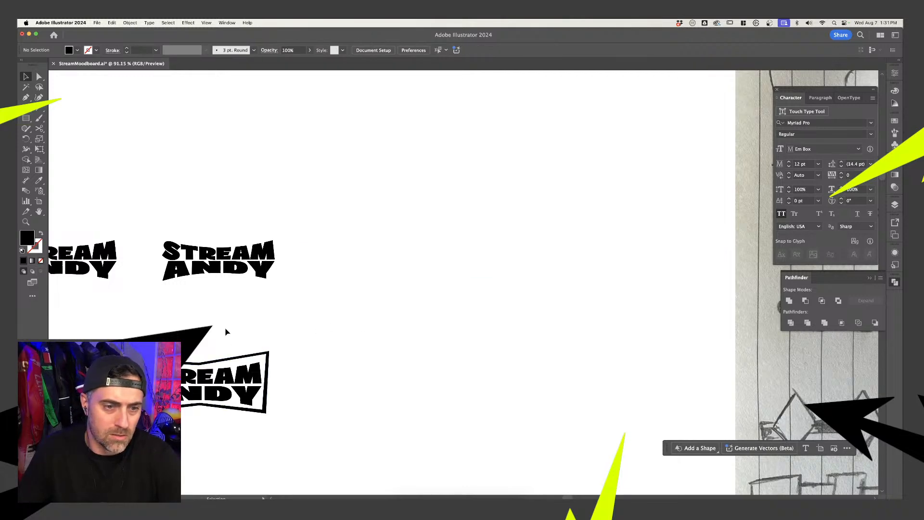
# - Copy the STREAM text from inside the framed lettering's envelope and remove the stray extra T from the original
pyautogui.moveTo(196, 325); pyautogui.dragTo(464, 283)
pyautogui.moveTo(322, 264); pyautogui.dragTo(373, 269)
pyautogui.scroll(-3, 379, 268)
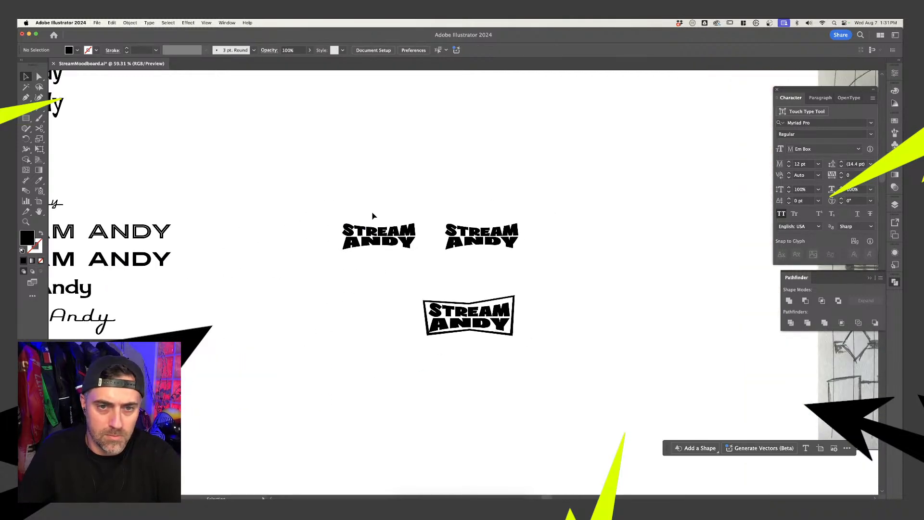
pyautogui.doubleClick(469, 311)
pyautogui.doubleClick(469, 311)
pyautogui.write('t')
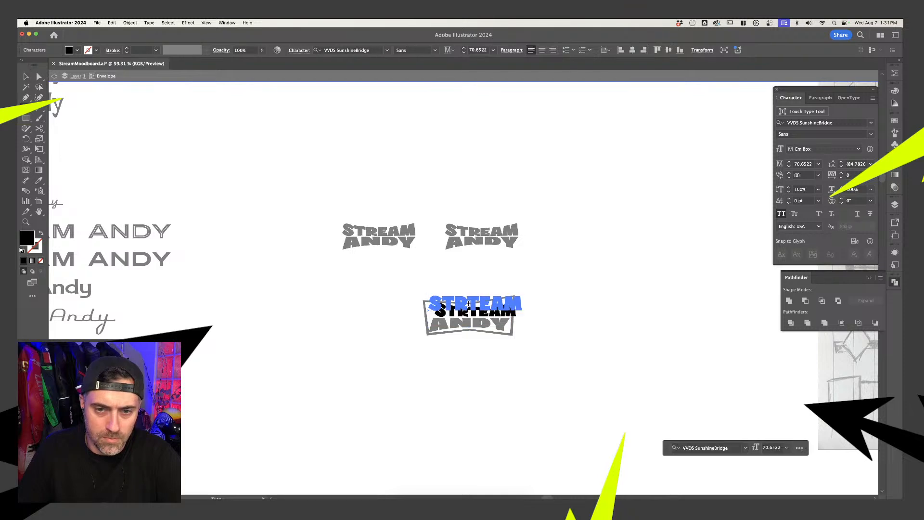
pyautogui.press('Escape')
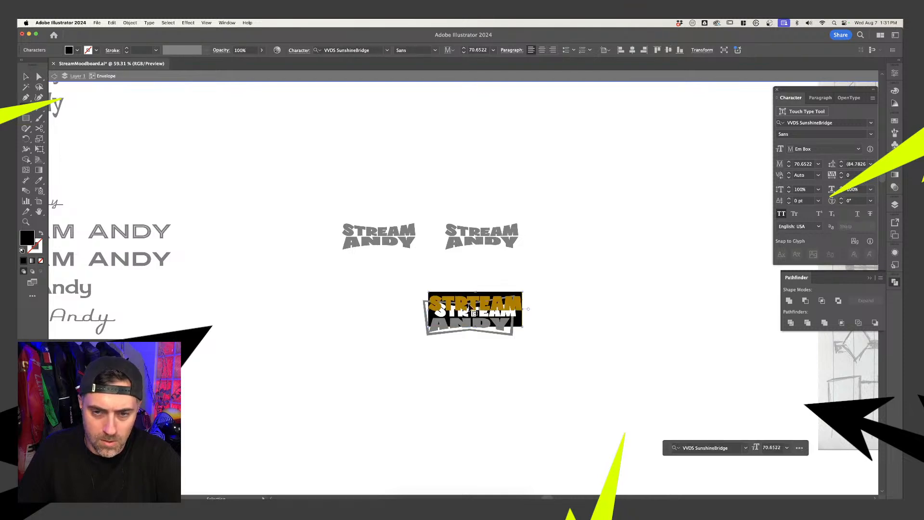
pyautogui.click(480, 302)
pyautogui.press('BackSpace')
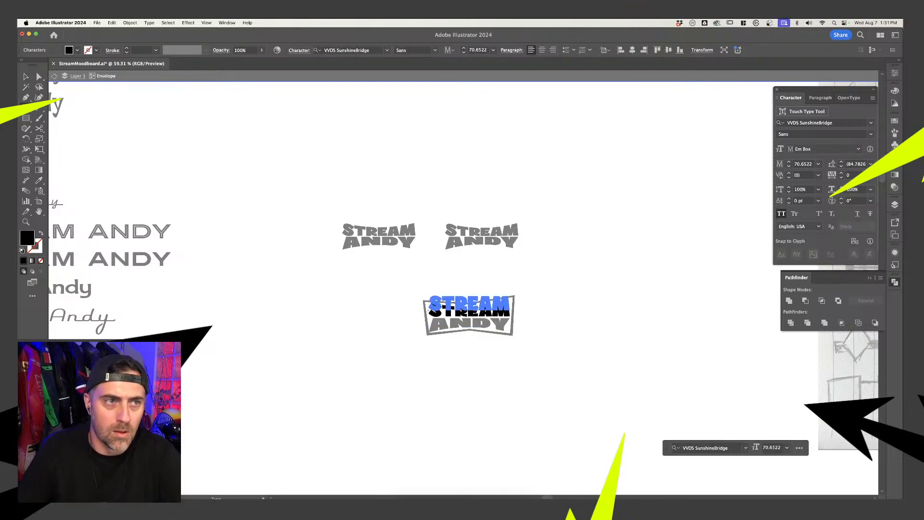
# - Paste the copied text outside the envelope and place it to the right of the two unframed STREAM ANDY letterings
pyautogui.click(26, 77)
pyautogui.doubleClick(560, 184)
pyautogui.press('super+v')
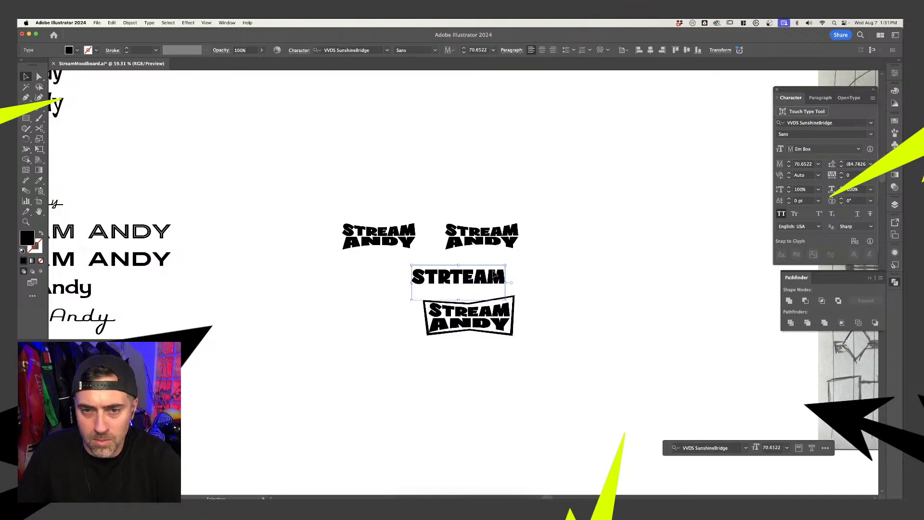
pyautogui.moveTo(491, 270); pyautogui.dragTo(574, 245)
# - Correct the pasted text to STREAM and add ANDY so it reads STREAM ANDY on one line
pyautogui.doubleClick(572, 245)
pyautogui.press('BackSpace')
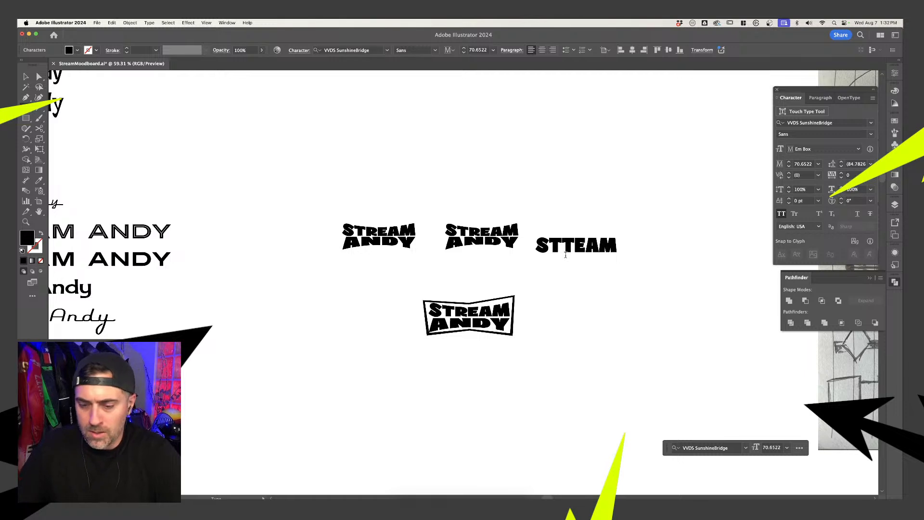
pyautogui.press('Delete')
pyautogui.write('R')
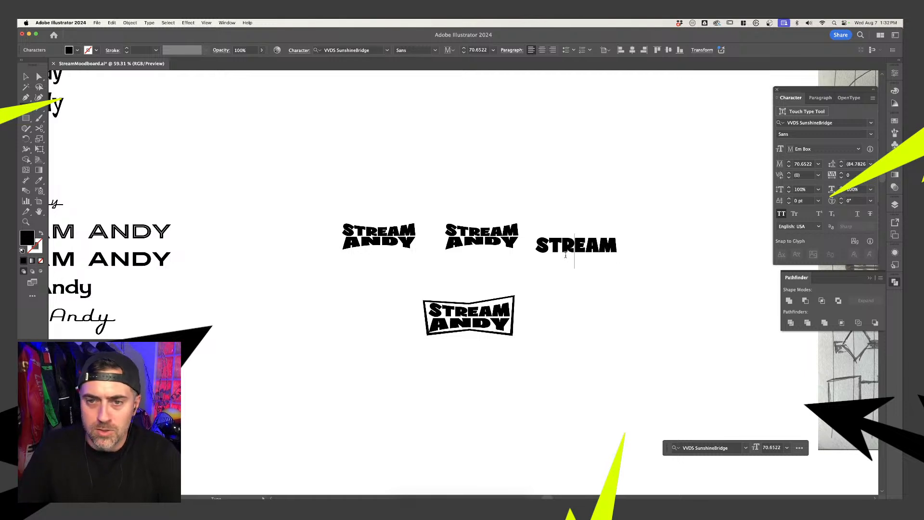
pyautogui.click(614, 243)
pyautogui.write('ANDY')
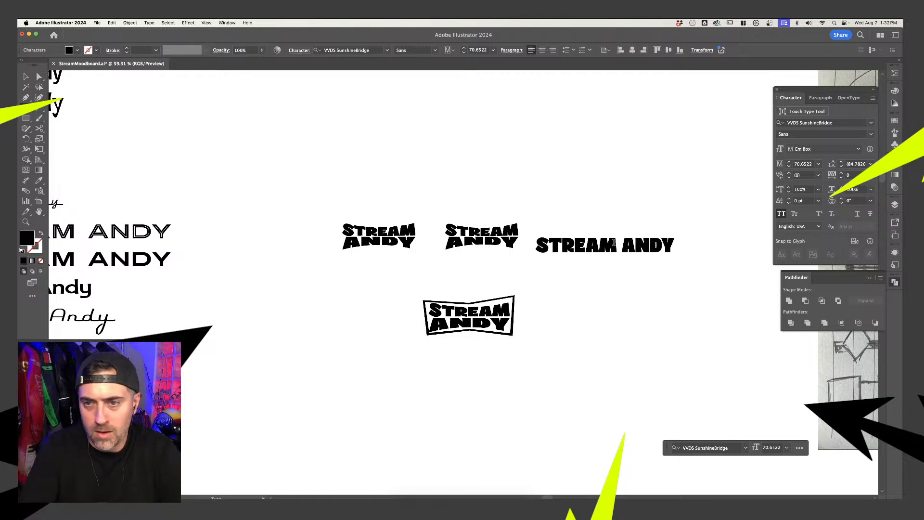
pyautogui.press('Escape')
pyautogui.click(613, 260)
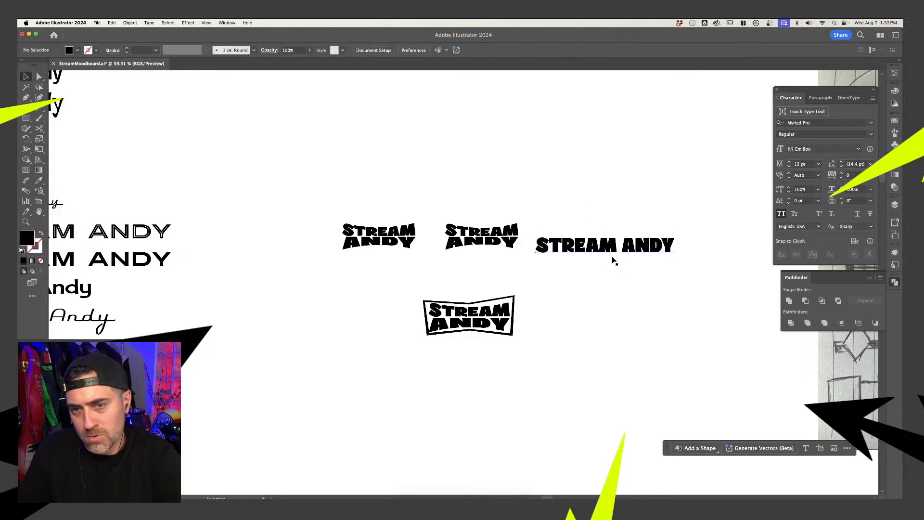
# - Draw an unfilled, black-outlined rectangle around the second unframed STREAM ANDY lettering, about 3.3 in wide and 1.22 in high
pyautogui.scroll(5, 536, 209)
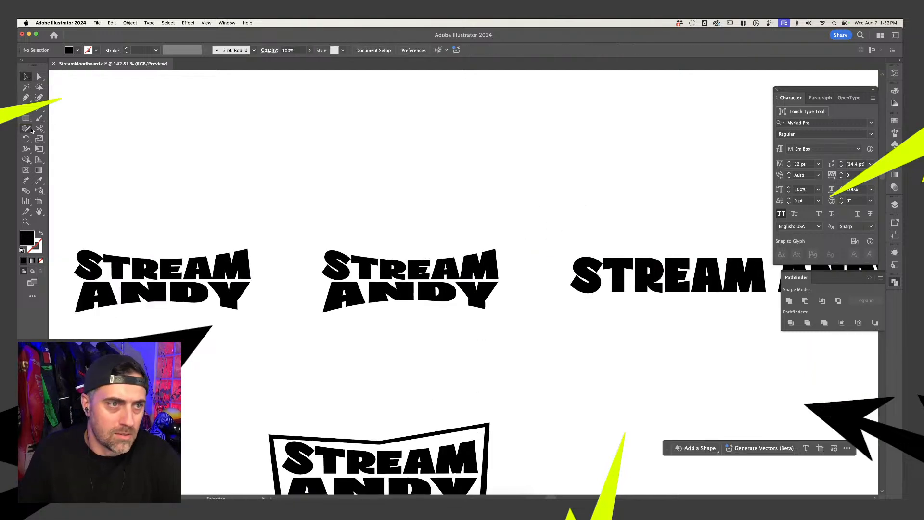
pyautogui.click(26, 118)
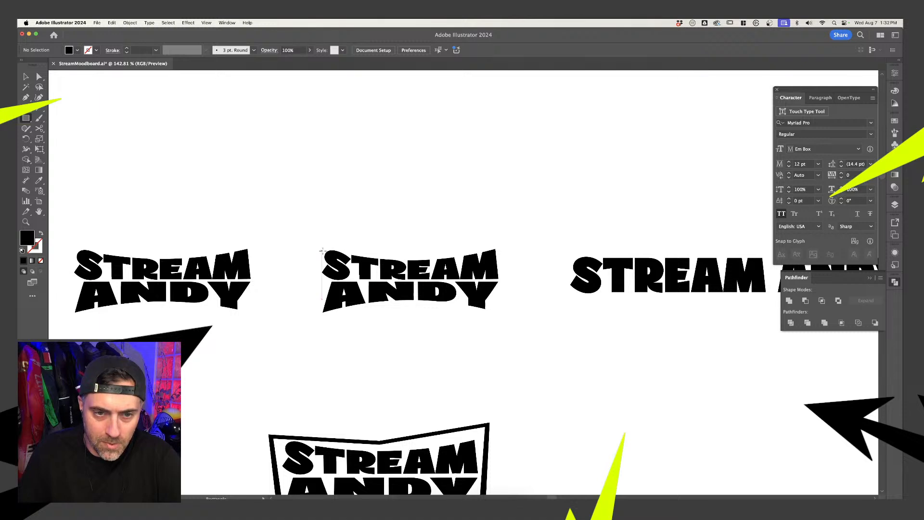
pyautogui.moveTo(322, 247)
pyautogui.mouseDown()
pyautogui.moveTo(390, 311)
pyautogui.moveTo(502, 312)
pyautogui.mouseUp()
pyautogui.press('v')
pyautogui.hotkey('shift', 'x')
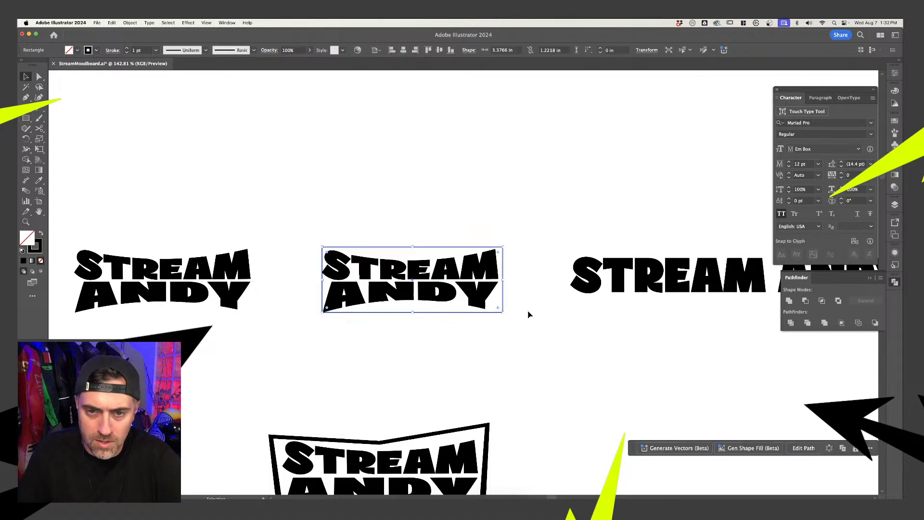
pyautogui.moveTo(504, 281); pyautogui.dragTo(500, 281)
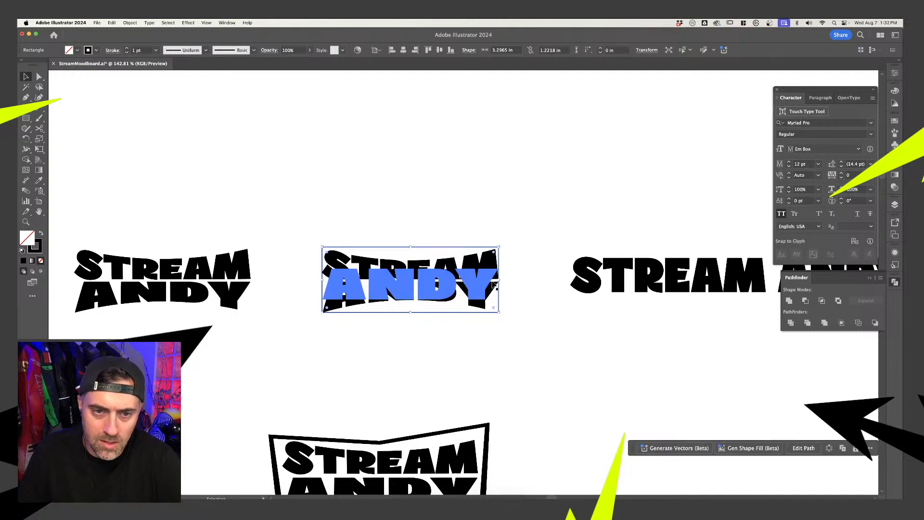
# - Add anchor points at the midpoints of the rectangle's top and bottom edges
pyautogui.scroll(5, 449, 269)
pyautogui.hscroll(-1, 366, 221)
pyautogui.press('p')
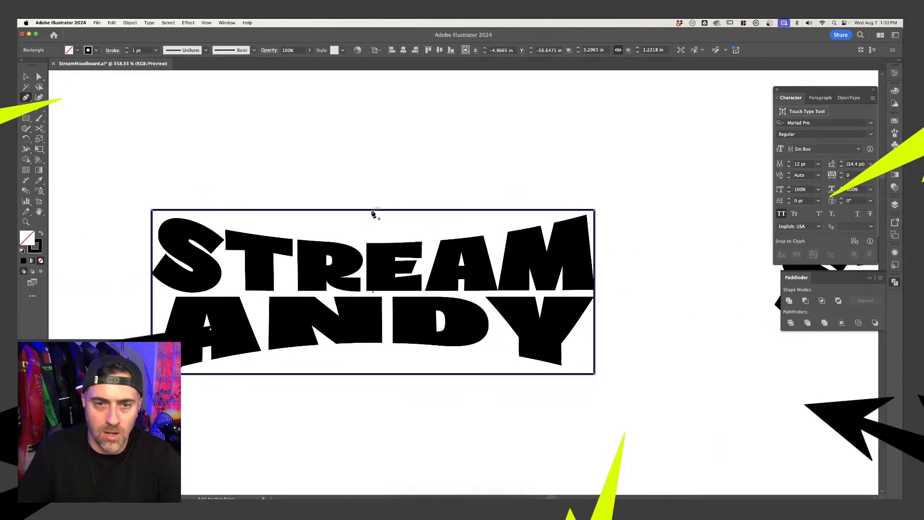
pyautogui.press('v')
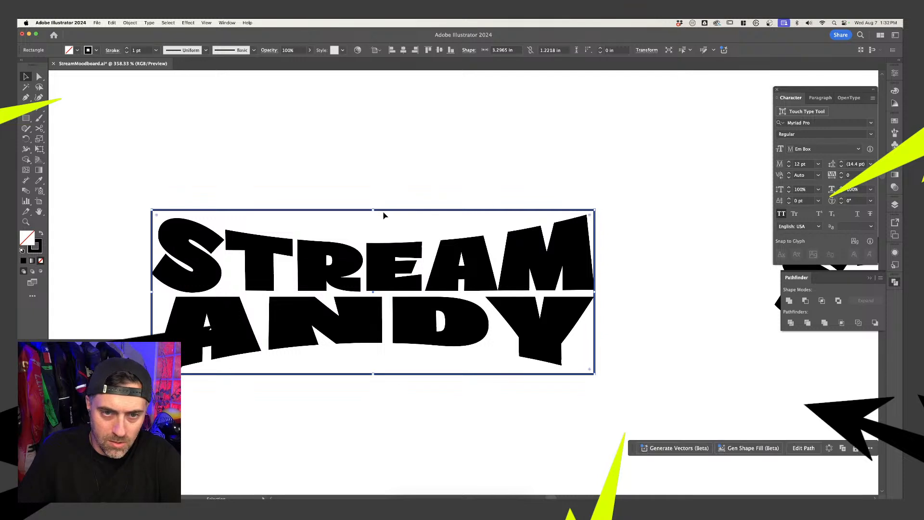
pyautogui.press('p')
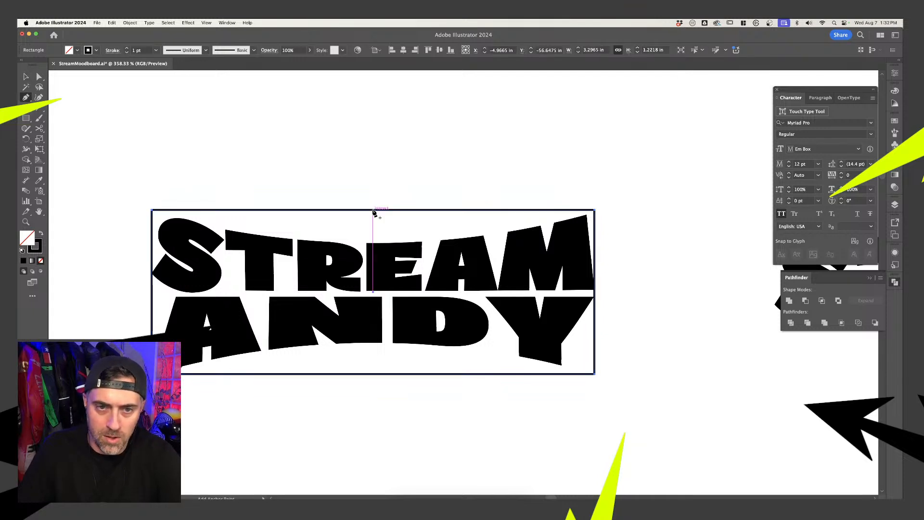
pyautogui.click(374, 210)
pyautogui.press('v')
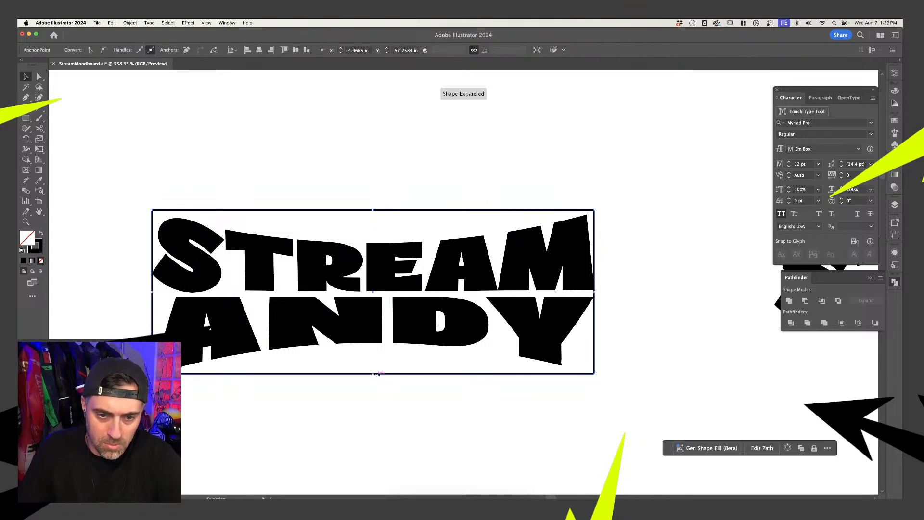
pyautogui.press('p')
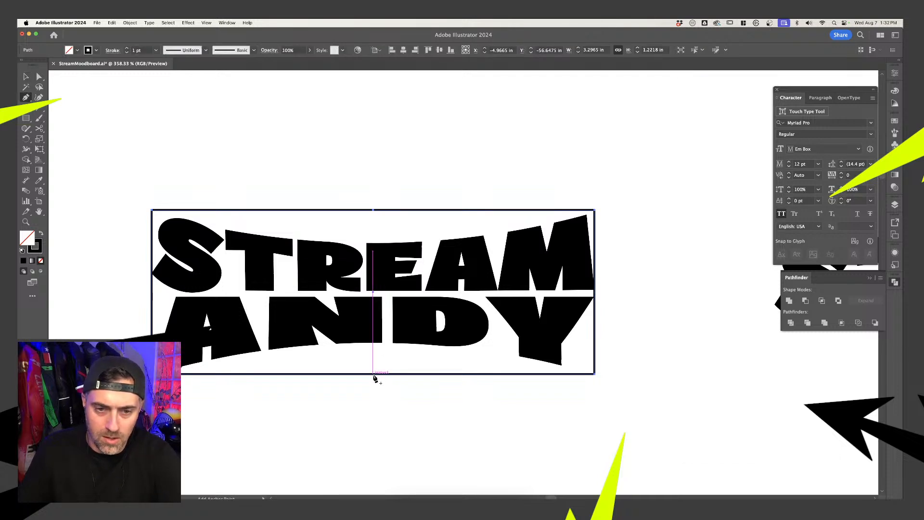
pyautogui.click(373, 375)
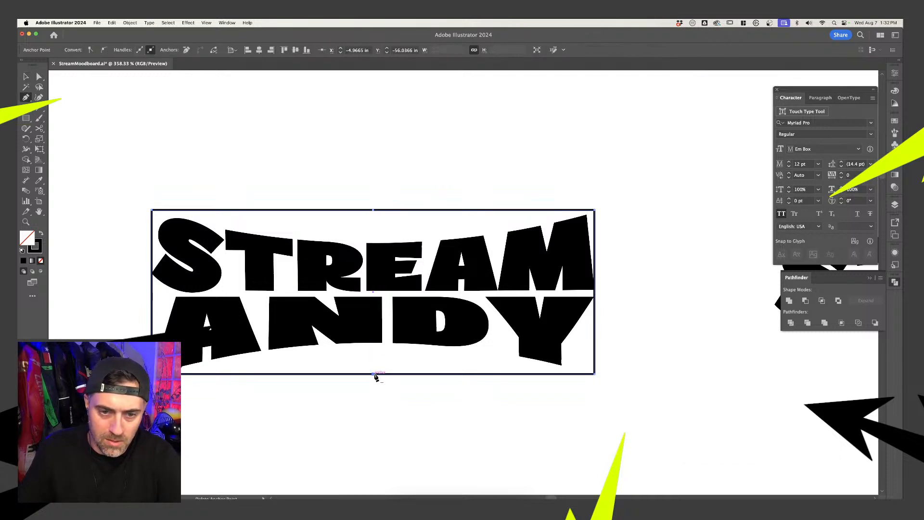
# - Convert the rectangle's bottom midpoint to a smooth anchor and raise it so the edge arches along the base of ANDY
pyautogui.press('a')
pyautogui.press('p')
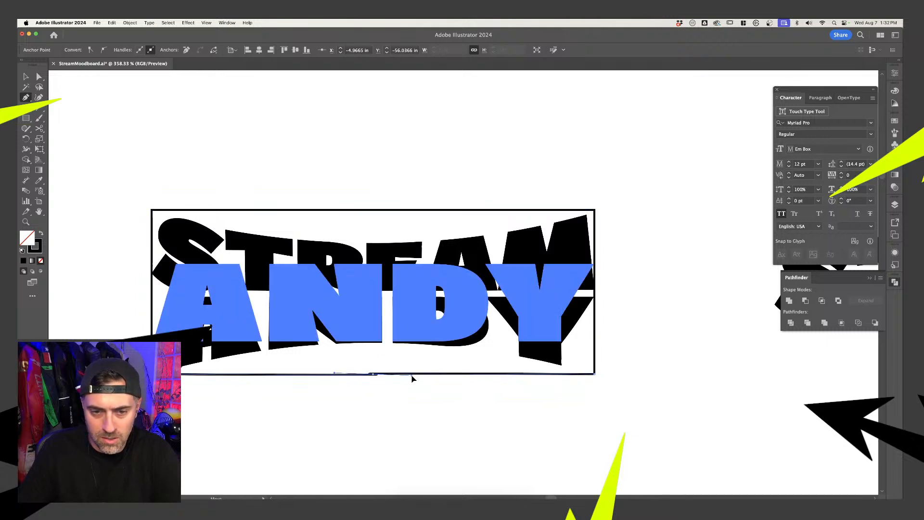
pyautogui.click(373, 374)
pyautogui.moveTo(373, 381); pyautogui.dragTo(344, 375)
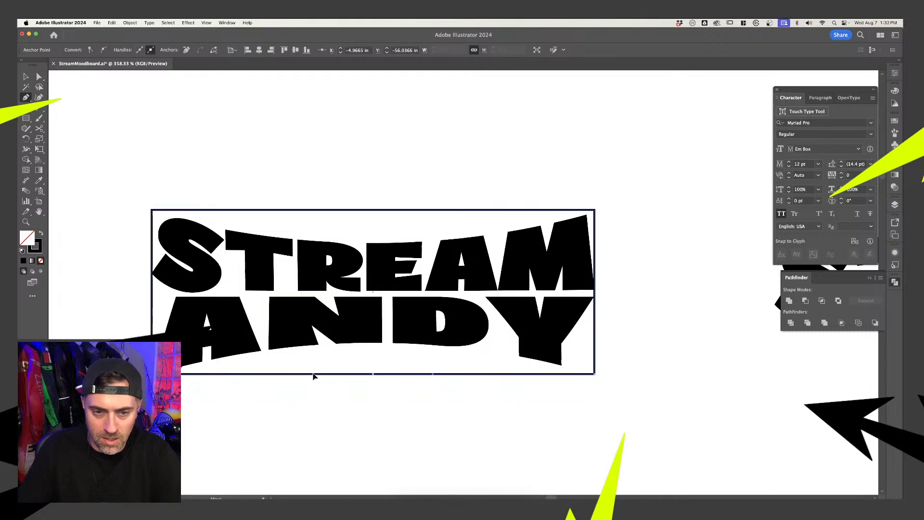
pyautogui.press('a')
pyautogui.moveTo(374, 376); pyautogui.dragTo(376, 347)
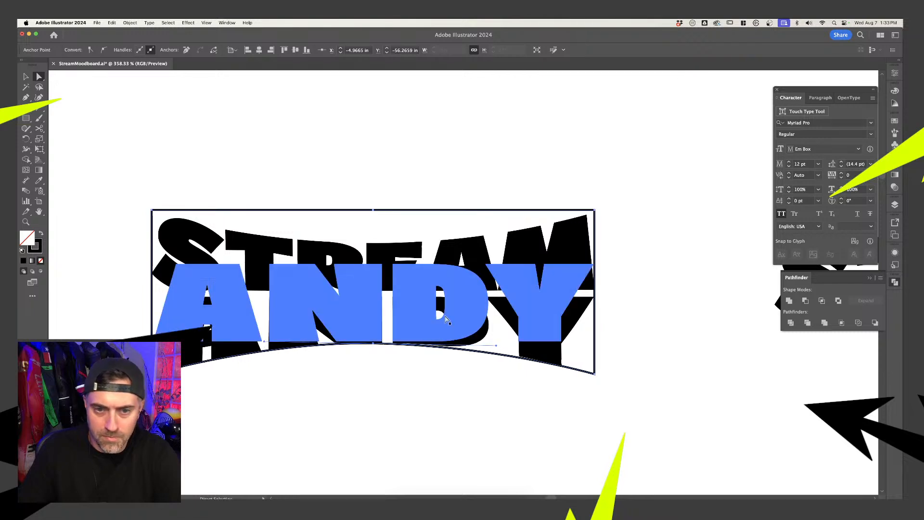
pyautogui.click(374, 211)
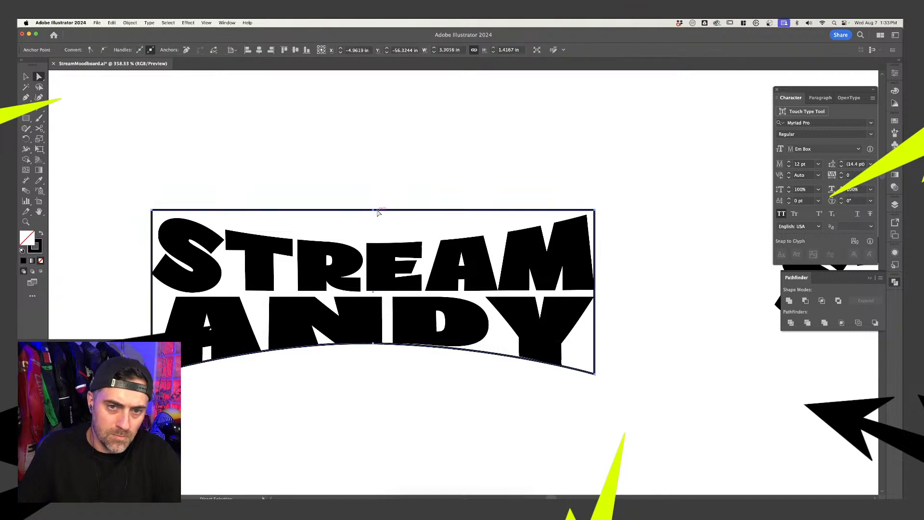
pyautogui.moveTo(374, 210); pyautogui.dragTo(374, 222)
pyautogui.press('super+z')
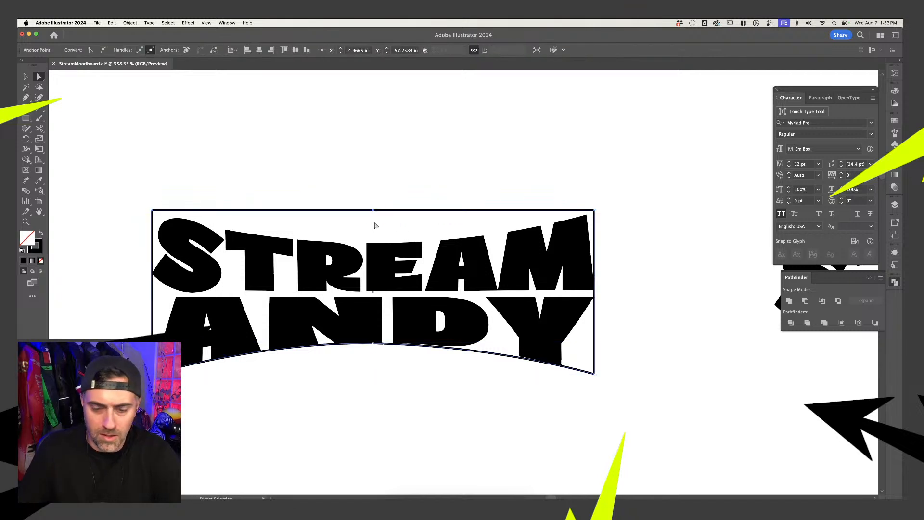
# - Convert the top midpoint to a smooth anchor, lower it about 0.26 in along STREAM's upper curve, and lengthen its right handle
pyautogui.press('p')
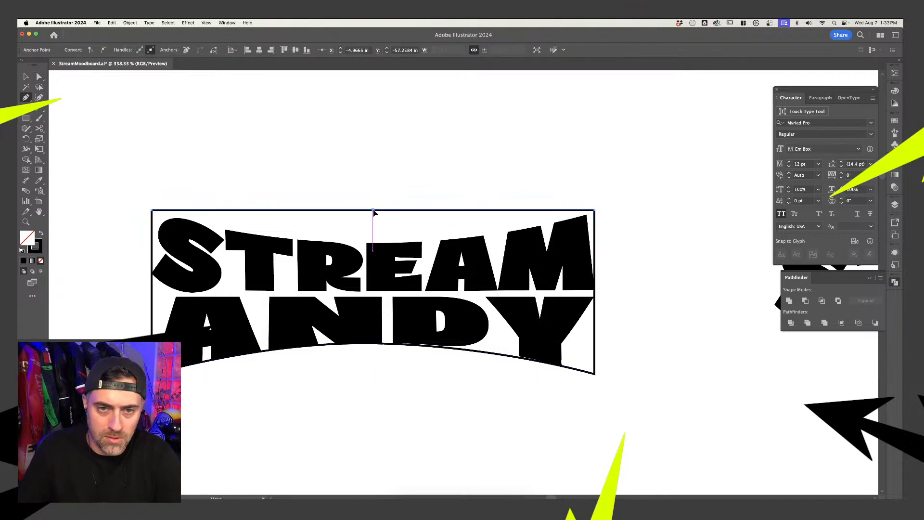
pyautogui.moveTo(374, 210); pyautogui.dragTo(469, 212)
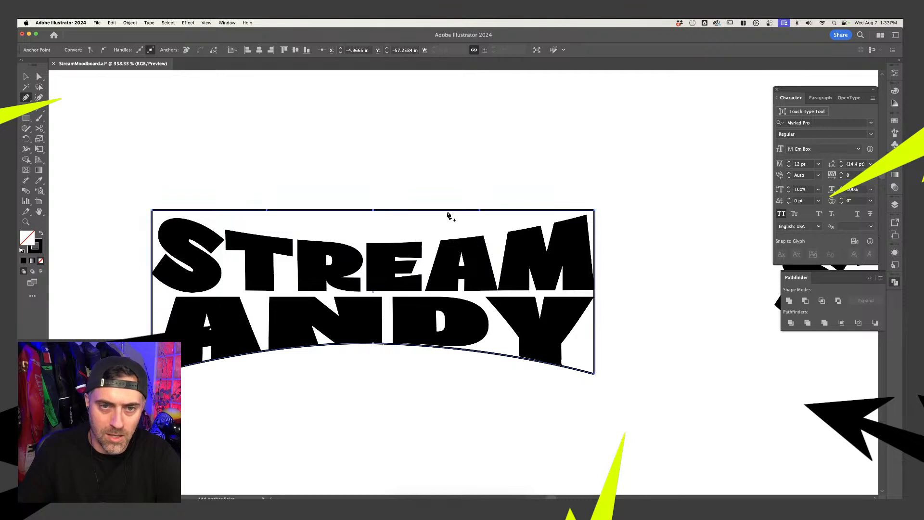
pyautogui.press('a')
pyautogui.moveTo(374, 211); pyautogui.dragTo(374, 247)
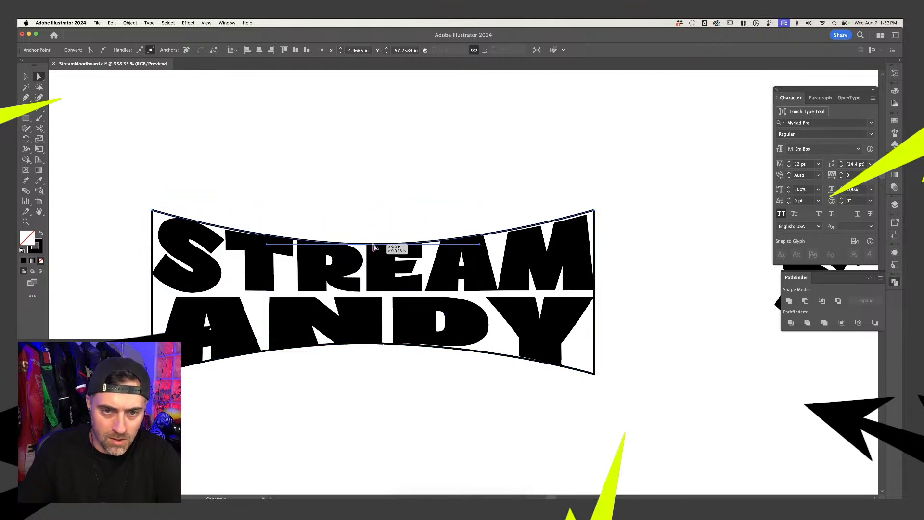
pyautogui.moveTo(480, 244); pyautogui.dragTo(498, 246)
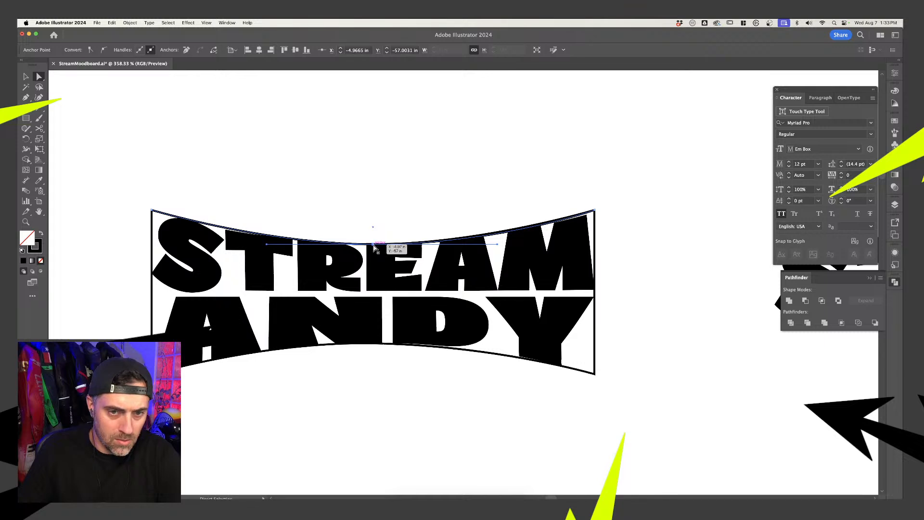
pyautogui.moveTo(373, 245); pyautogui.dragTo(374, 241)
pyautogui.press('super+z')
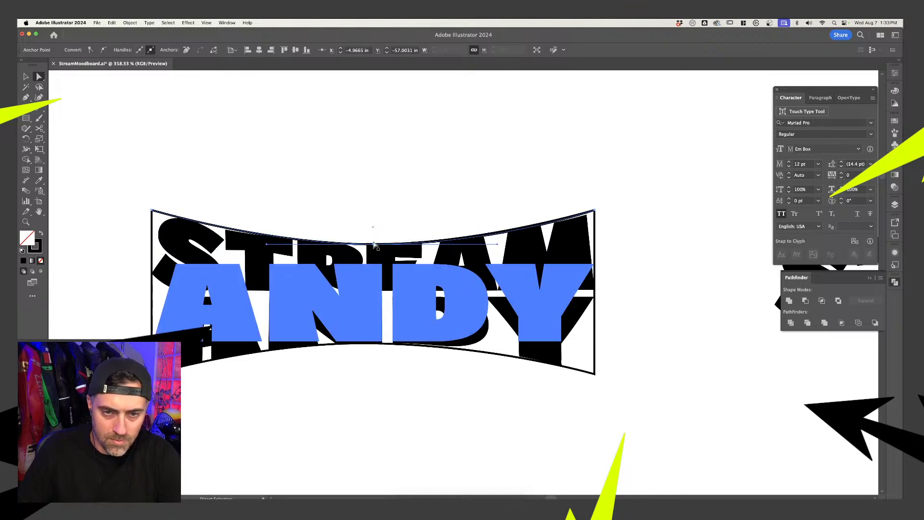
pyautogui.scroll(6, 374, 242)
pyautogui.press('super+y')
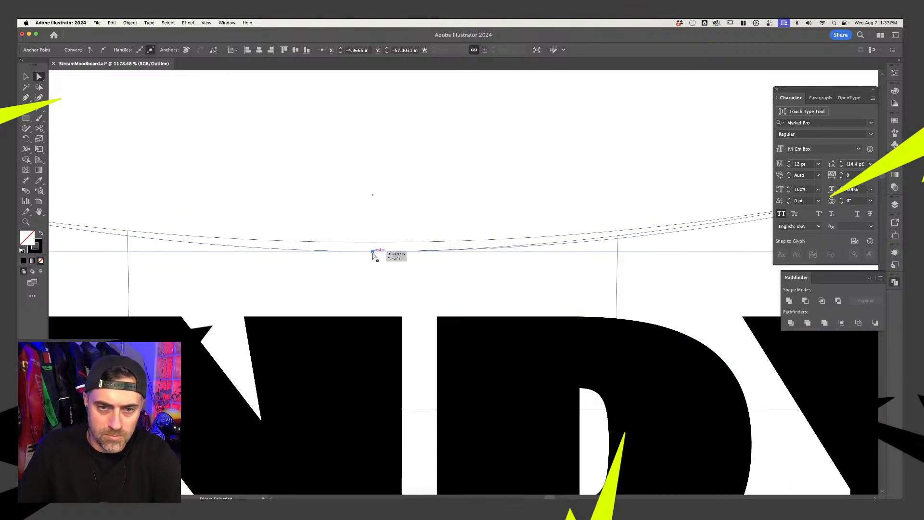
pyautogui.moveTo(374, 250); pyautogui.dragTo(375, 244)
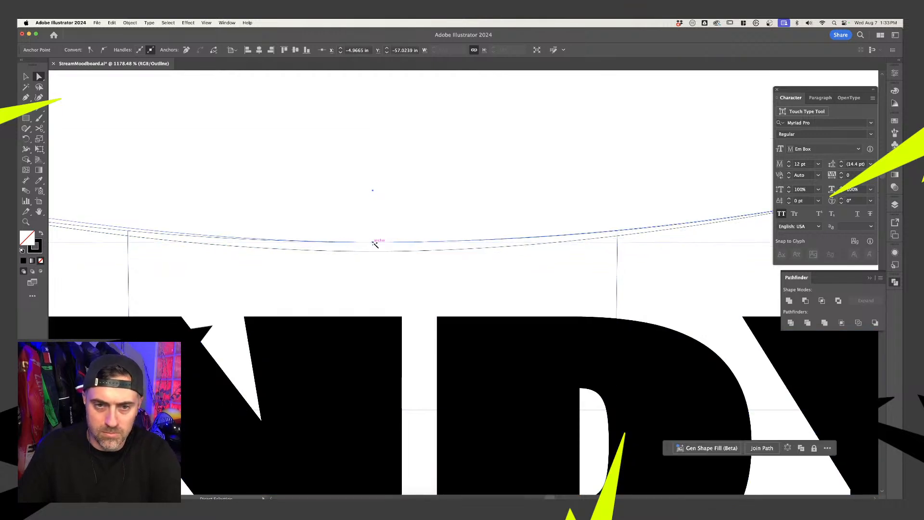
pyautogui.press('super+y')
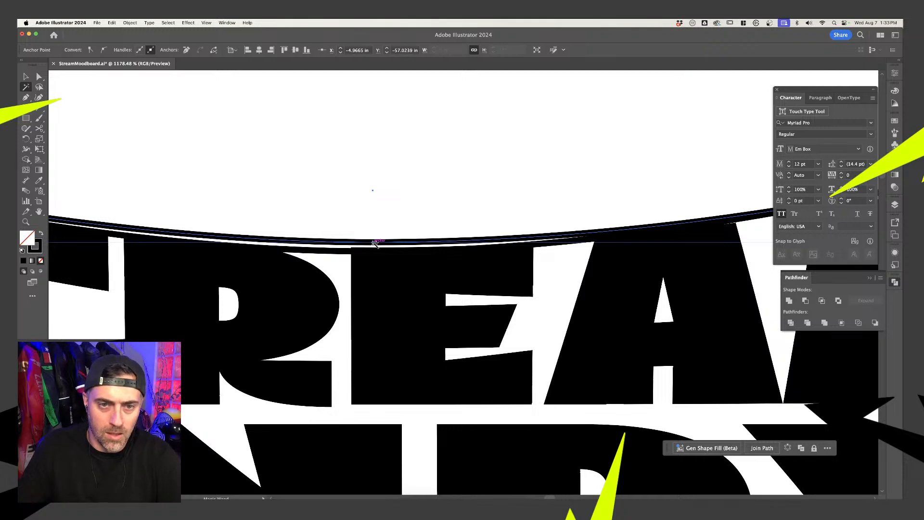
pyautogui.scroll(-3, 375, 243)
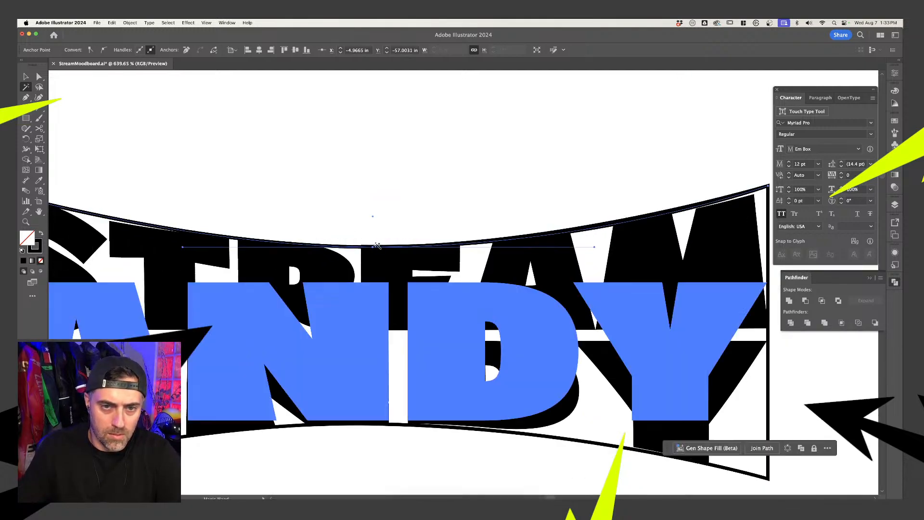
pyautogui.moveTo(375, 245); pyautogui.dragTo(375, 239)
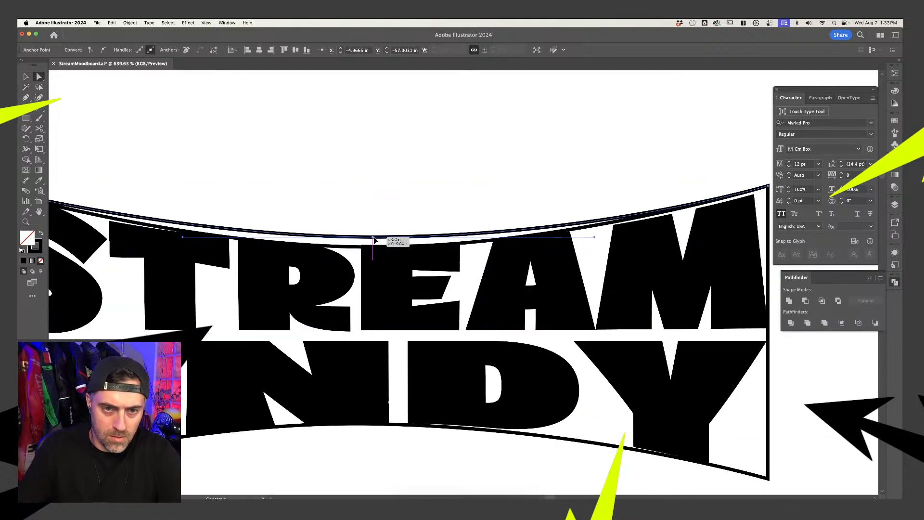
pyautogui.press('super+z')
pyautogui.click(375, 239)
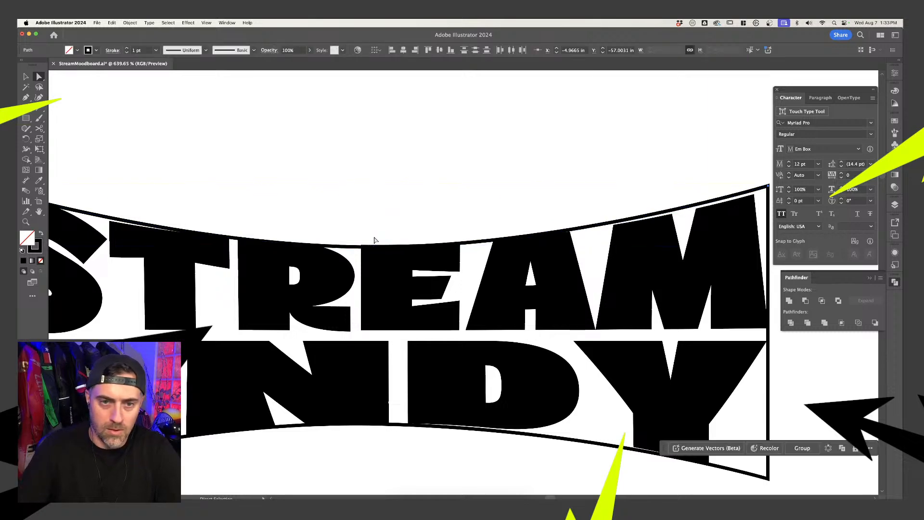
# - Raise the frame's top midpoint slightly and lengthen both its handles so the edge follows STREAM's upper curve
pyautogui.click(357, 247)
pyautogui.click(373, 247)
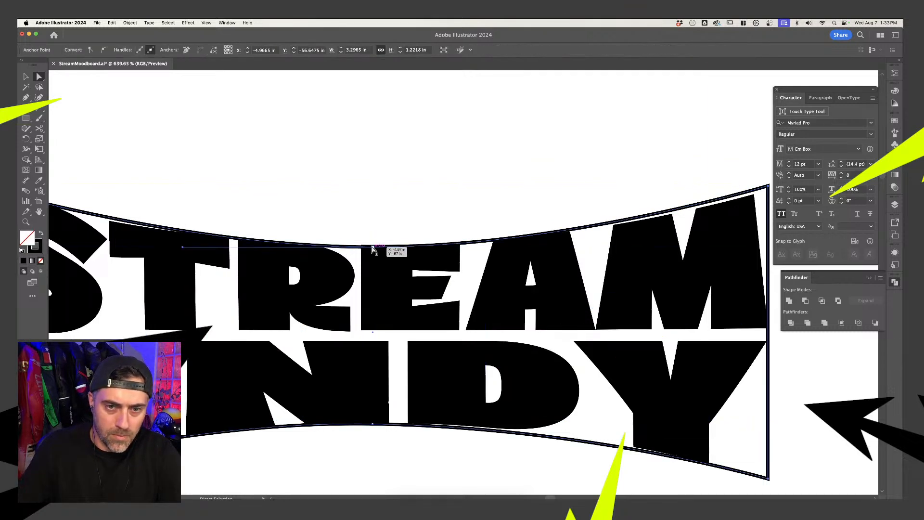
pyautogui.moveTo(373, 248); pyautogui.dragTo(373, 244)
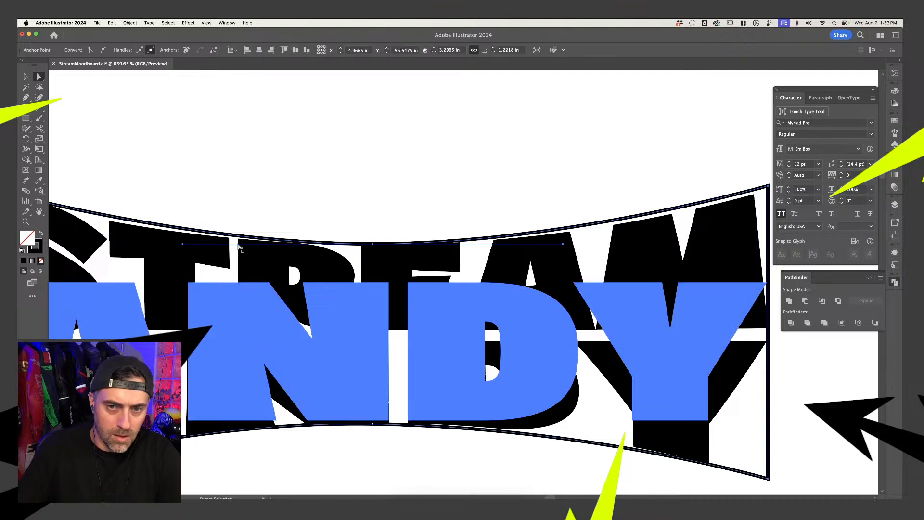
pyautogui.moveTo(563, 244); pyautogui.dragTo(621, 245)
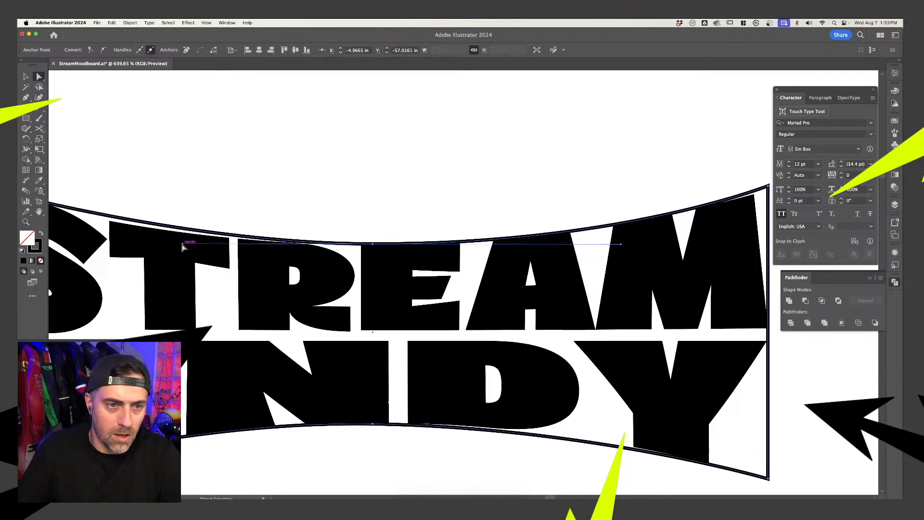
pyautogui.moveTo(182, 245); pyautogui.dragTo(159, 246)
pyautogui.scroll(-5, 165, 190)
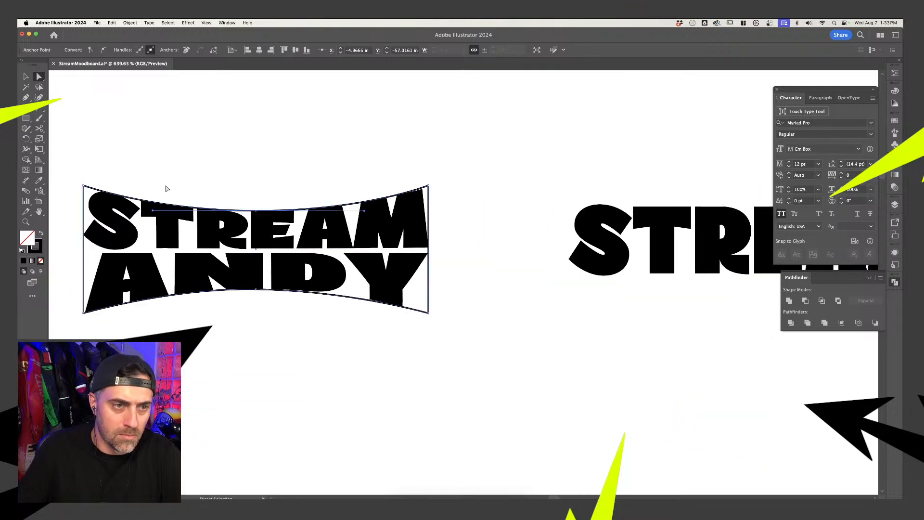
pyautogui.click(216, 184)
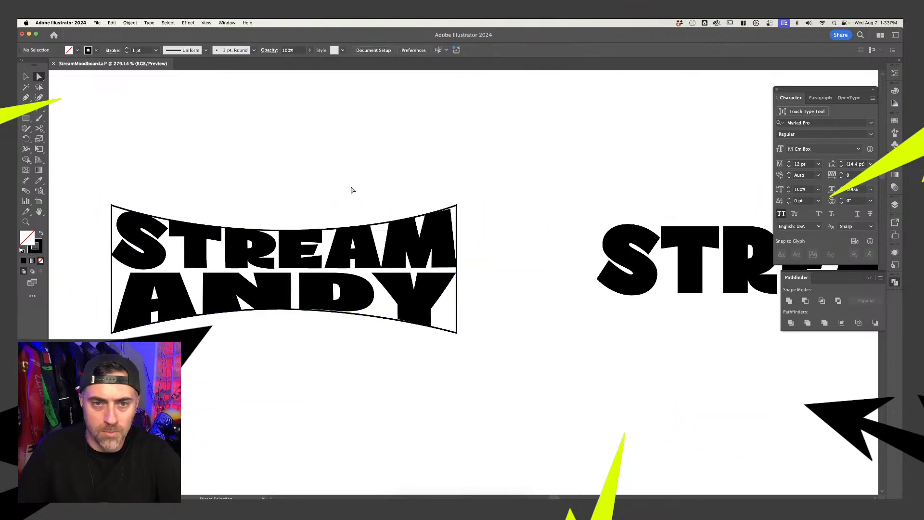
# - Enlarge the curved frame evenly from its centre to about 3.51 in wide and 1.70 in high, leaving a margin around the lettering
pyautogui.press('v')
pyautogui.click(451, 233)
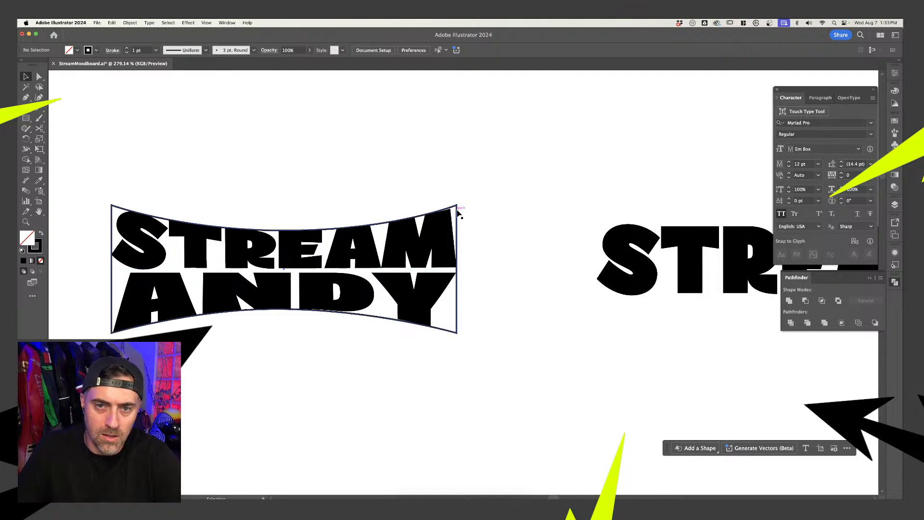
pyautogui.scroll(-2, 470, 239)
pyautogui.moveTo(347, 216); pyautogui.dragTo(348, 211)
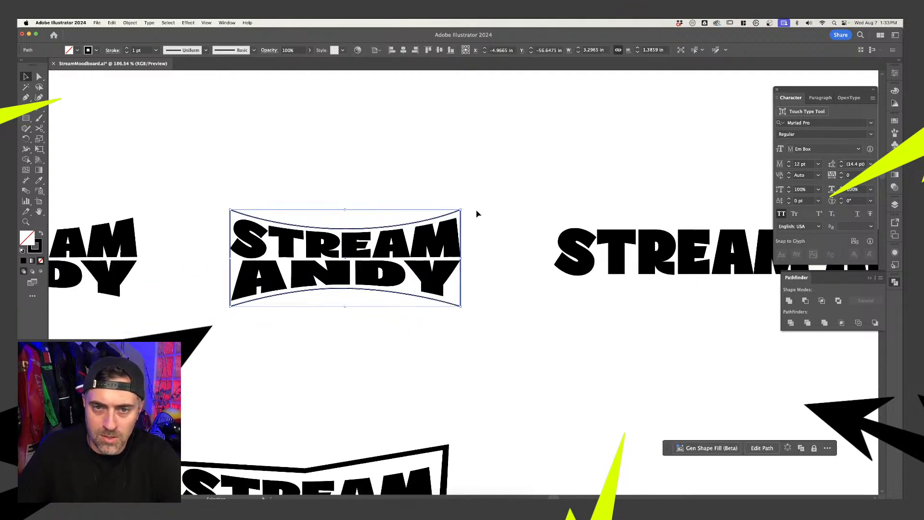
pyautogui.press('super+x')
pyautogui.press('super+f')
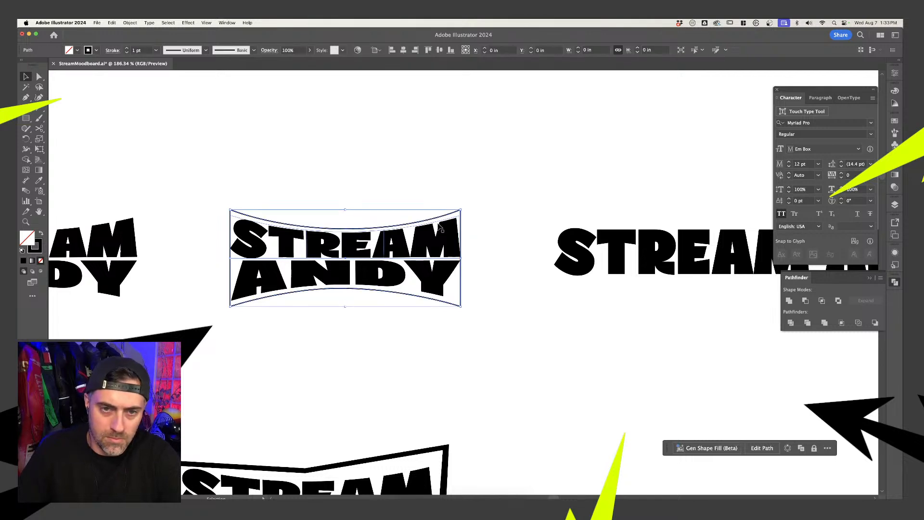
pyautogui.moveTo(347, 211); pyautogui.dragTo(350, 200)
pyautogui.moveTo(463, 258); pyautogui.dragTo(469, 258)
pyautogui.hotkey('shift', 'x')
pyautogui.hotkey('shift', 'x')
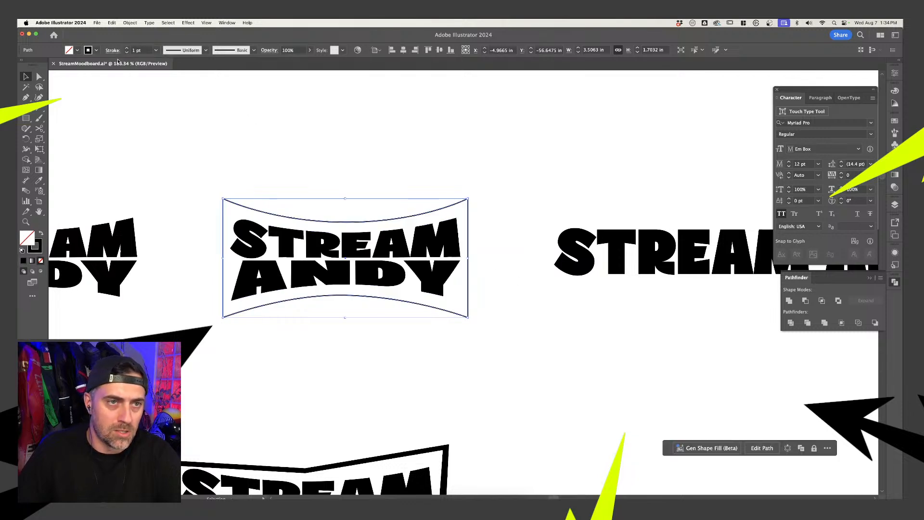
# - Set the curved frame's stroke weight to 6 pt
pyautogui.click(127, 49)
pyautogui.click(127, 48)
pyautogui.click(127, 49)
pyautogui.click(127, 48)
pyautogui.click(126, 49)
pyautogui.click(550, 188)
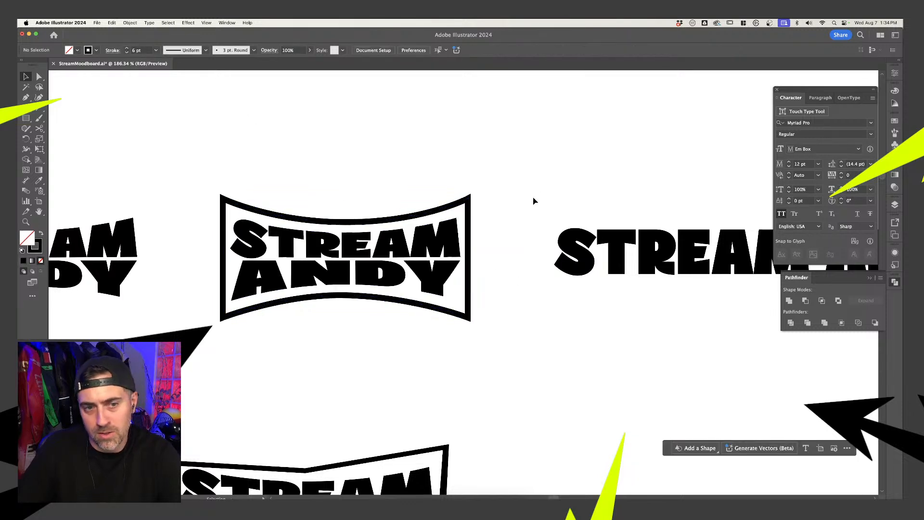
# - Duplicate the curved frame with its STREAM ANDY lettering and place the copy about 2.6 in above the original
pyautogui.scroll(-3, 536, 202)
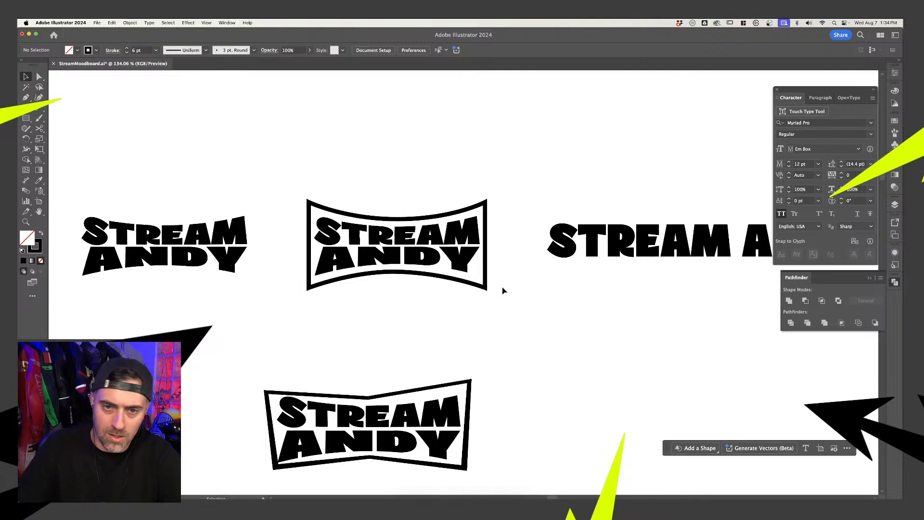
pyautogui.click(486, 285)
pyautogui.click(538, 225)
pyautogui.scroll(-3, 537, 223)
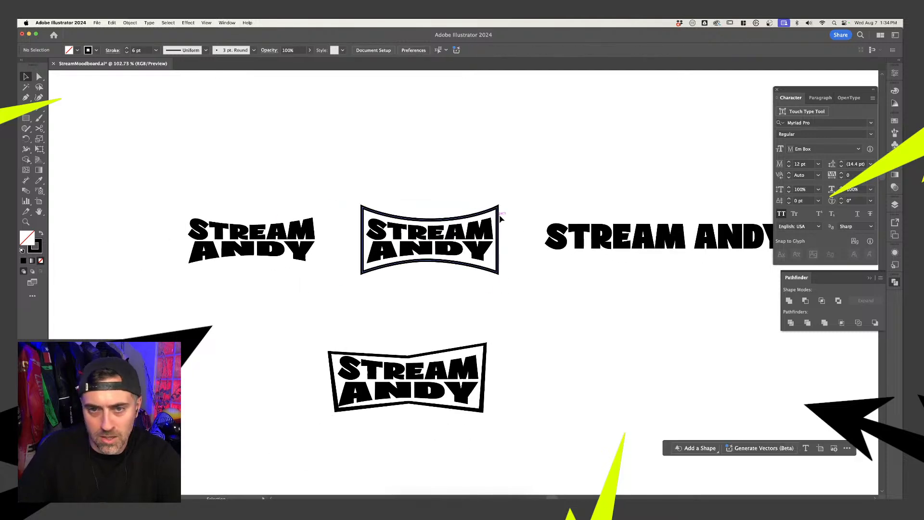
pyautogui.click(500, 218)
pyautogui.moveTo(393, 184); pyautogui.dragTo(470, 284)
pyautogui.moveTo(461, 251); pyautogui.dragTo(465, 150)
pyautogui.click(536, 134)
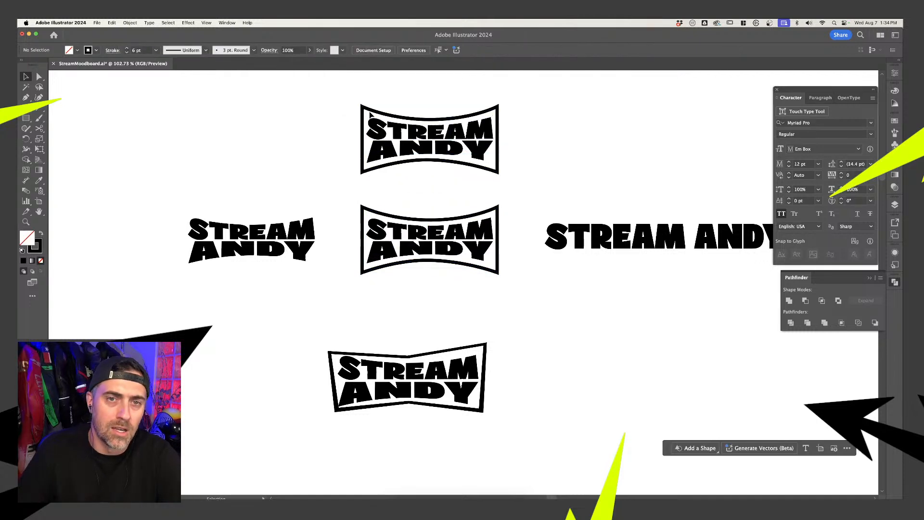
# - Apply the elliptical width profile, tapered at both ends, to the upper copy's frame stroke
pyautogui.click(370, 112)
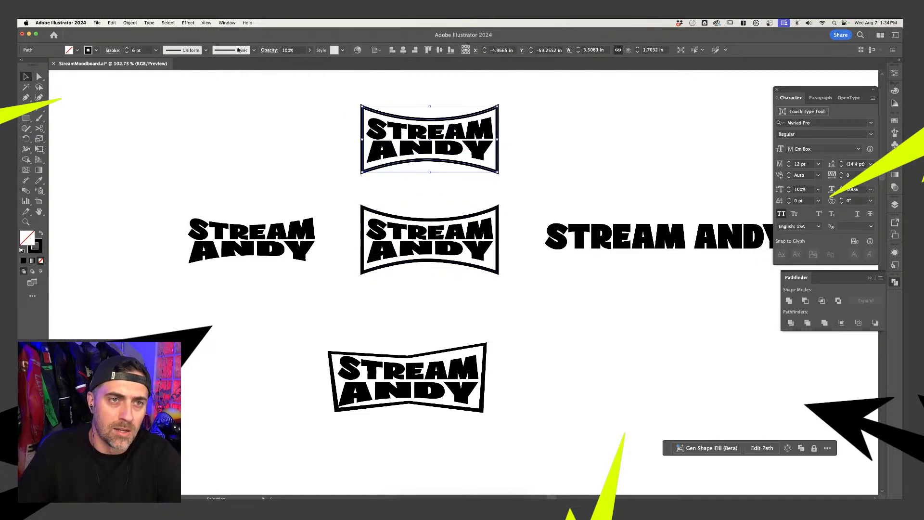
pyautogui.click(206, 50)
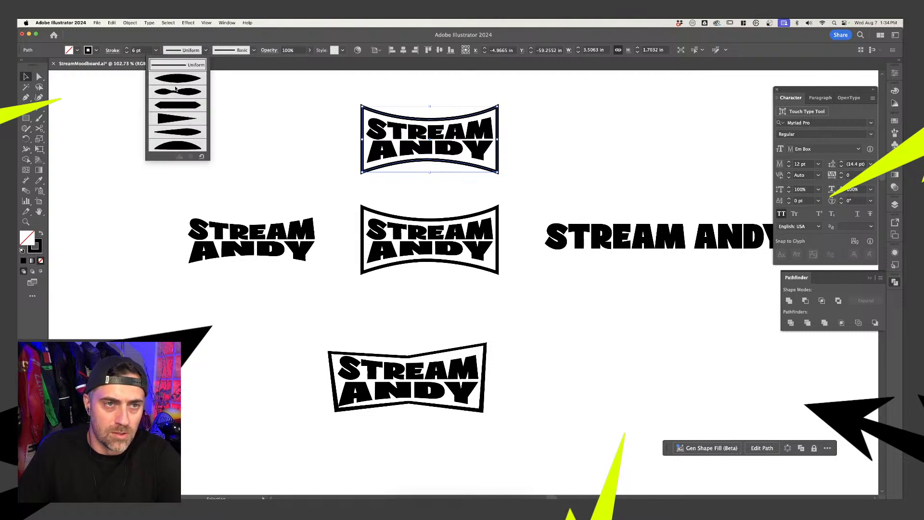
pyautogui.click(176, 80)
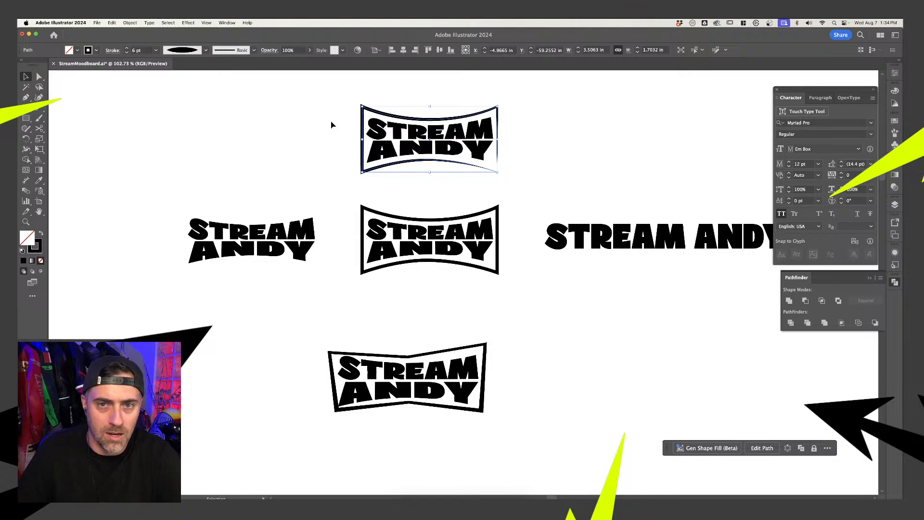
pyautogui.click(526, 150)
pyautogui.scroll(3, 527, 152)
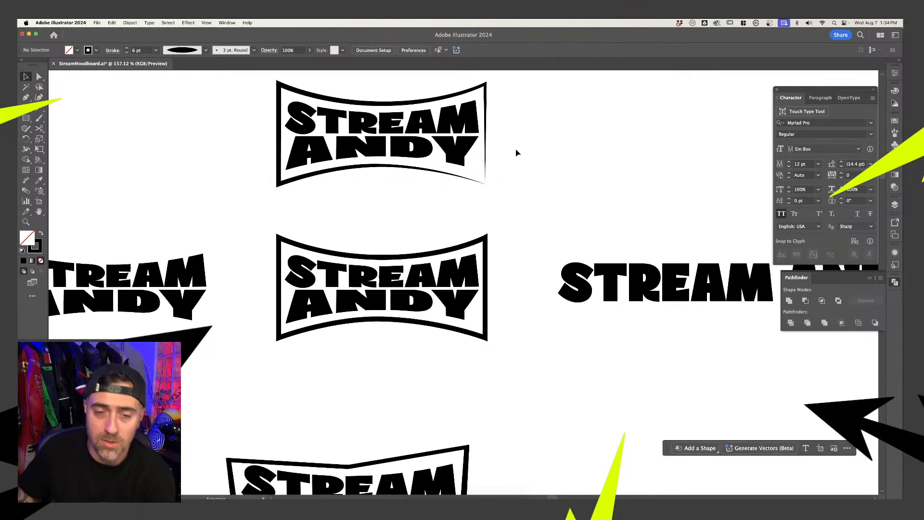
# - Expand the appearance of the upper copy's tapered frame into a filled compound path
pyautogui.click(487, 183)
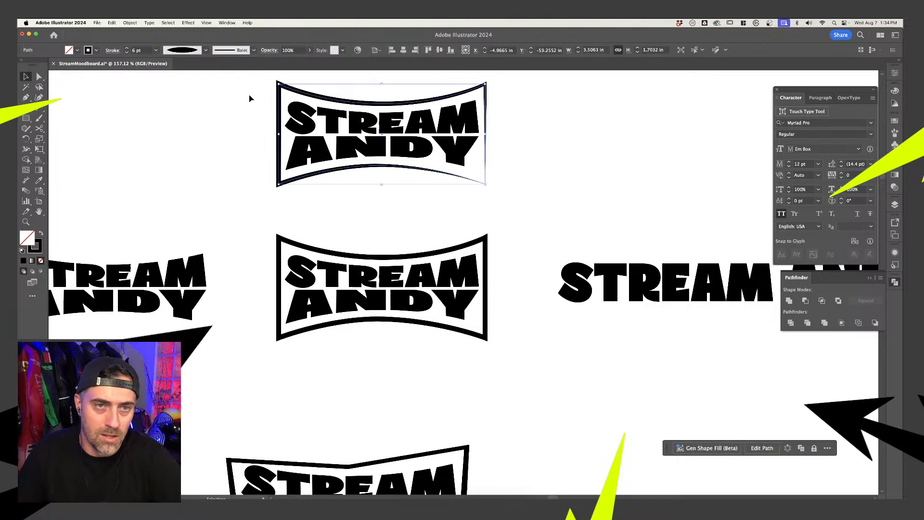
pyautogui.rightClick(487, 156)
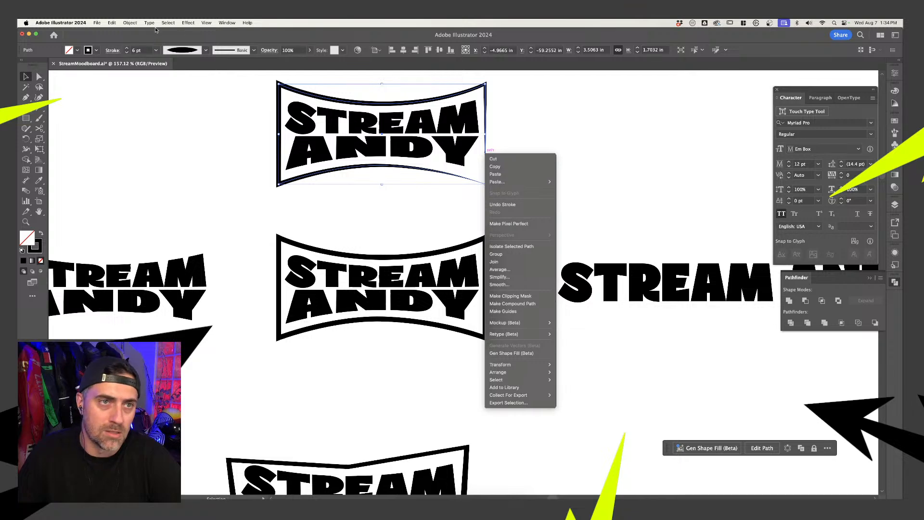
pyautogui.click(129, 22)
pyautogui.click(130, 23)
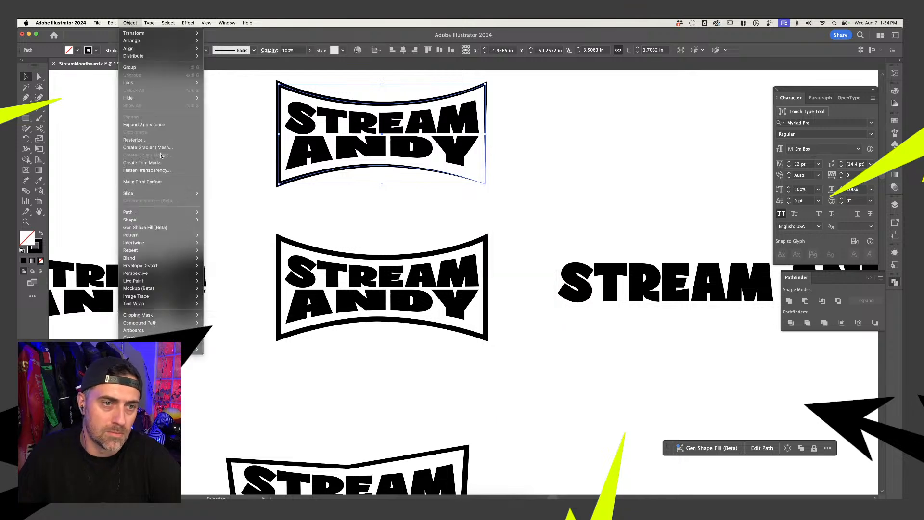
pyautogui.click(144, 124)
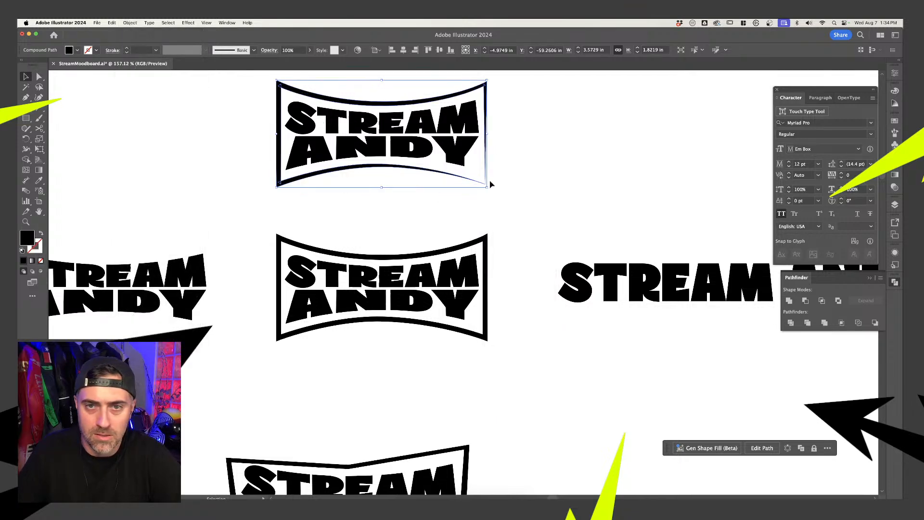
# - Add a 2 pt black stroke to the tapered frame and expand its fill and stroke into shapes
pyautogui.click(128, 49)
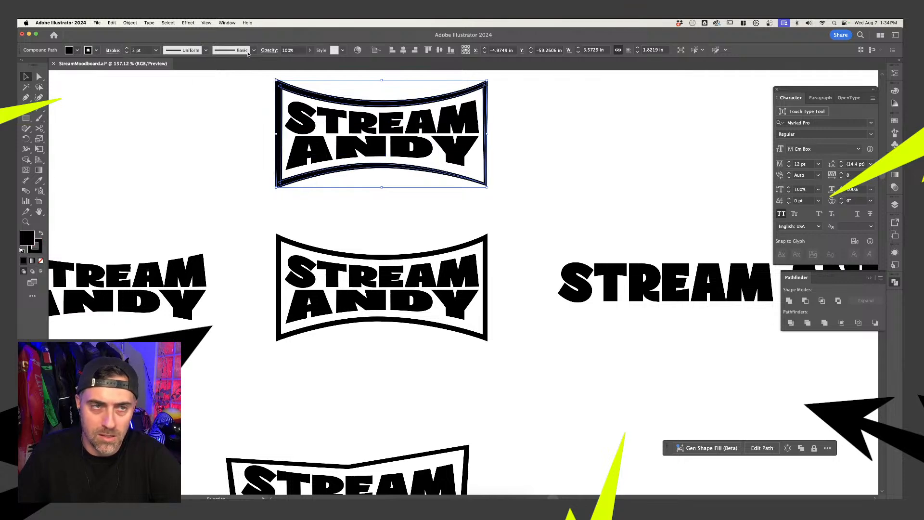
pyautogui.click(613, 118)
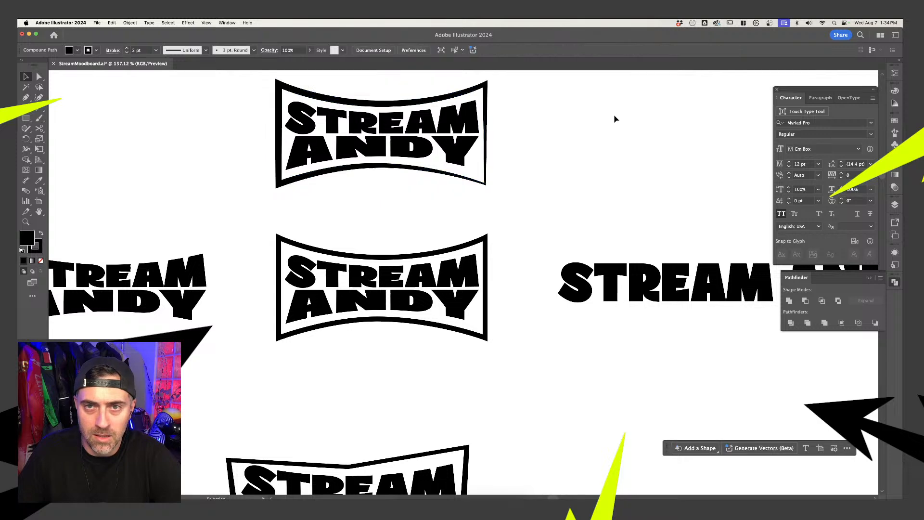
pyautogui.click(486, 132)
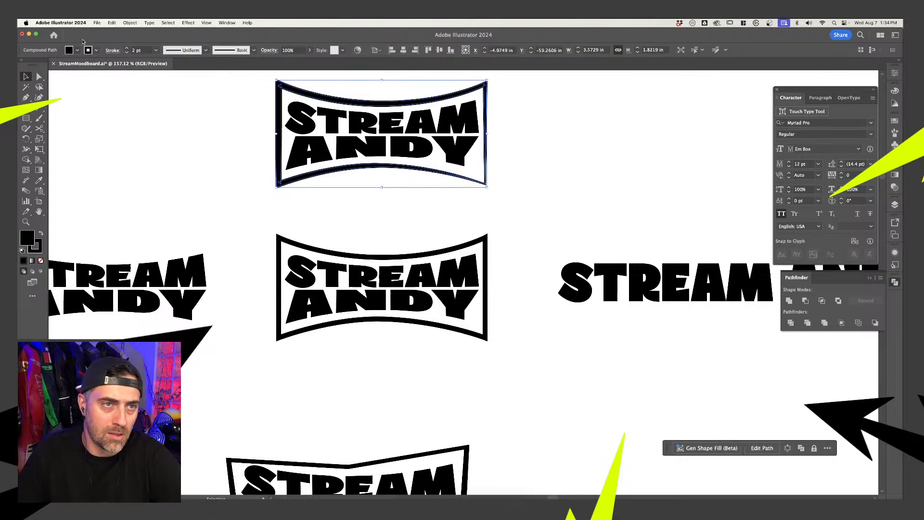
pyautogui.click(128, 24)
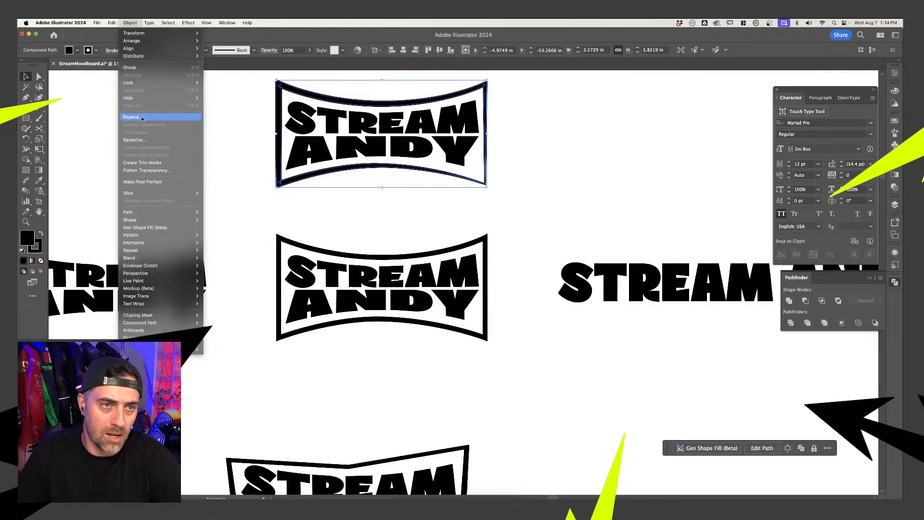
pyautogui.click(367, 168)
pyautogui.press('Return')
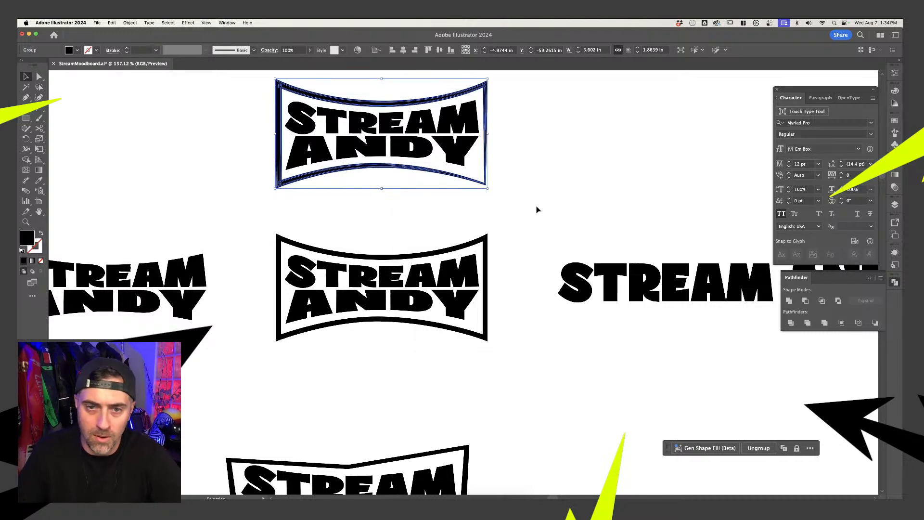
# - Duplicate the original uniform-stroke framed lettering and place the copy to the right of the tapered version
pyautogui.click(510, 246)
pyautogui.moveTo(434, 332); pyautogui.dragTo(713, 150)
pyautogui.moveTo(706, 237); pyautogui.dragTo(553, 277)
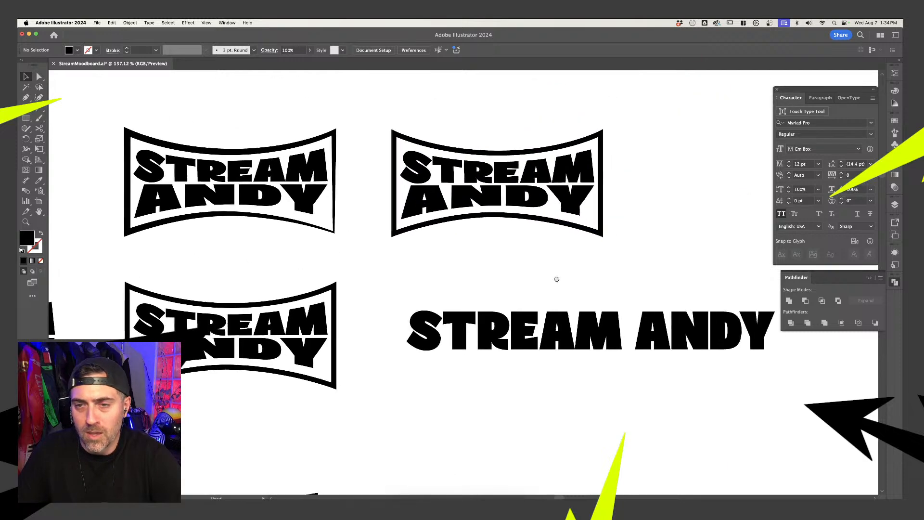
# - Select the new right-hand copy's frame and lettering and create outlines from its text
pyautogui.doubleClick(568, 205)
pyautogui.click(538, 117)
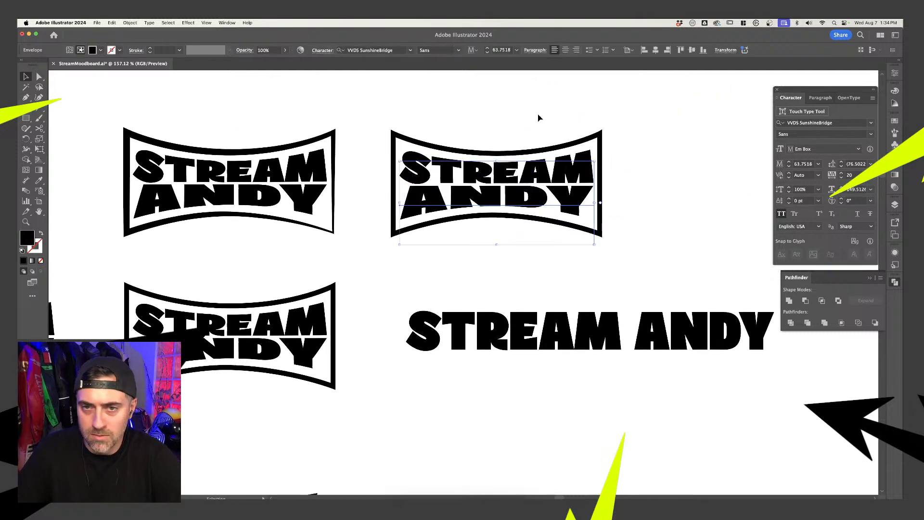
pyautogui.click(536, 217)
pyautogui.press('super+shift+o')
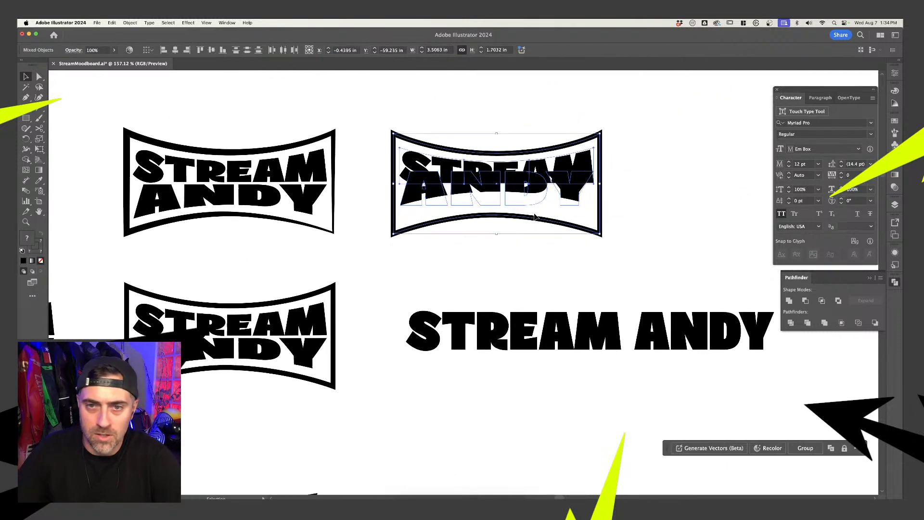
pyautogui.click(644, 198)
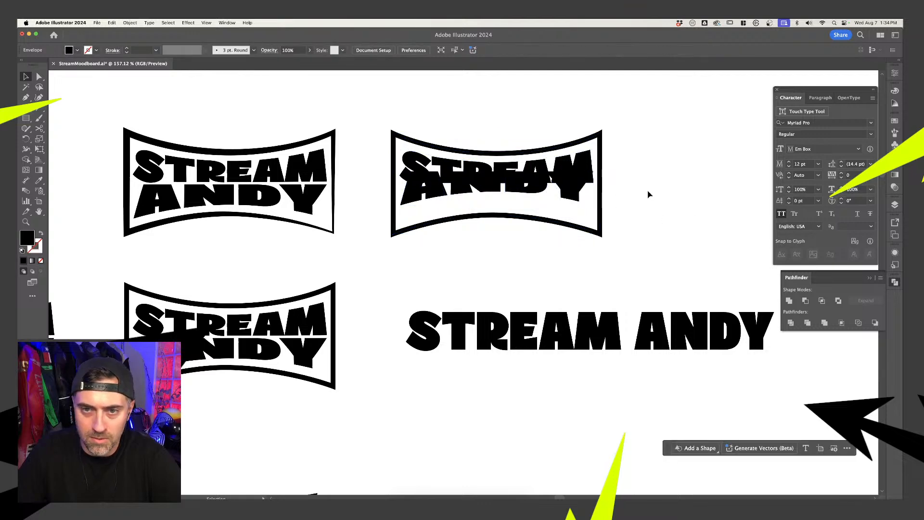
pyautogui.click(574, 169)
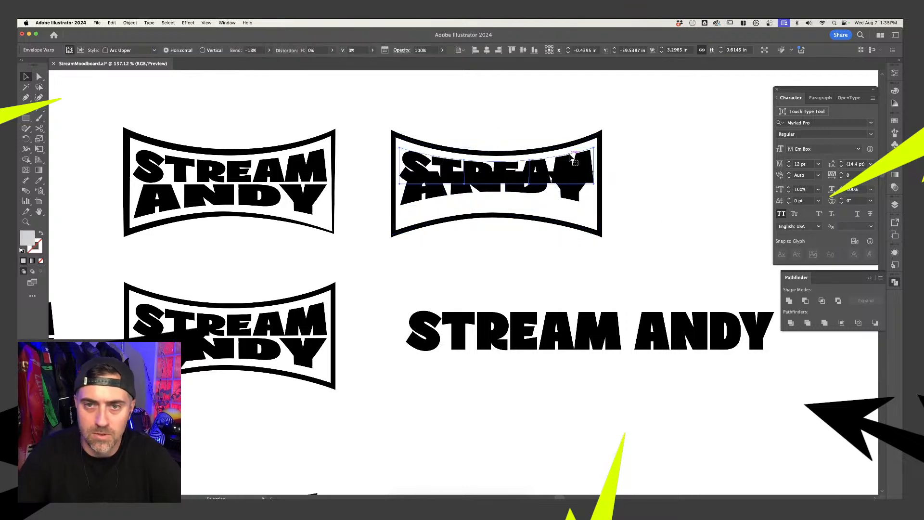
pyautogui.rightClick(577, 167)
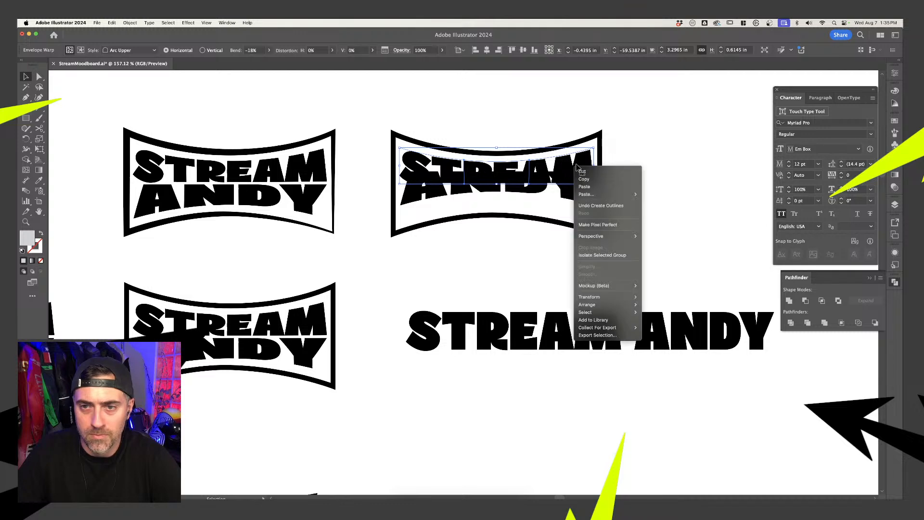
pyautogui.click(647, 131)
# - Try expanding the fill and stroke of the right-hand copy's frame into shapes
pyautogui.click(602, 133)
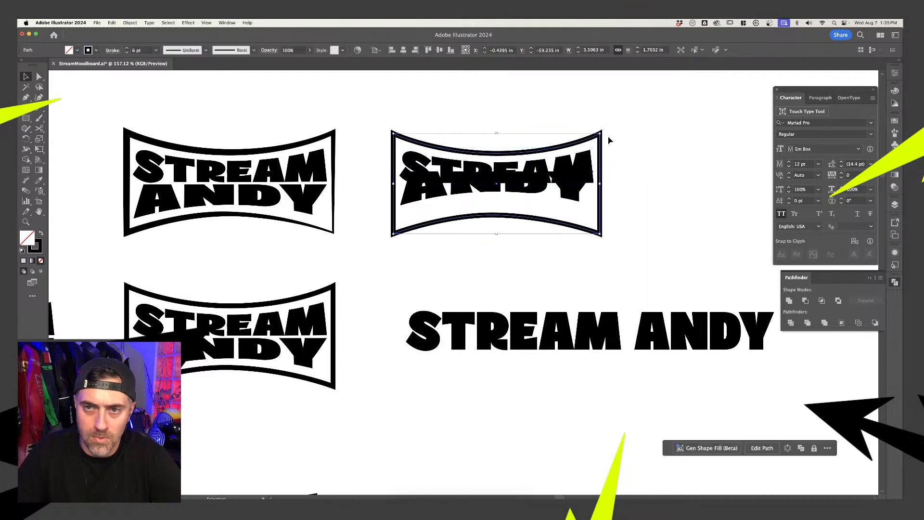
pyautogui.click(138, 23)
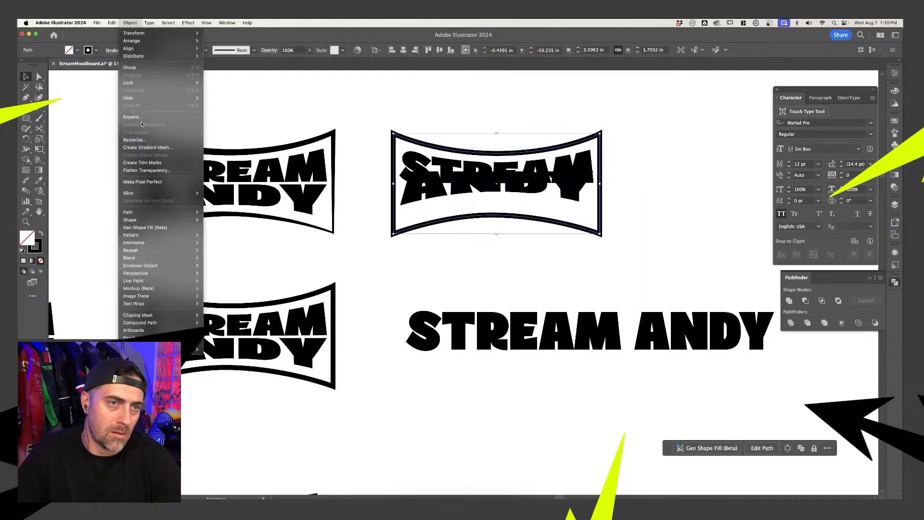
pyautogui.click(133, 117)
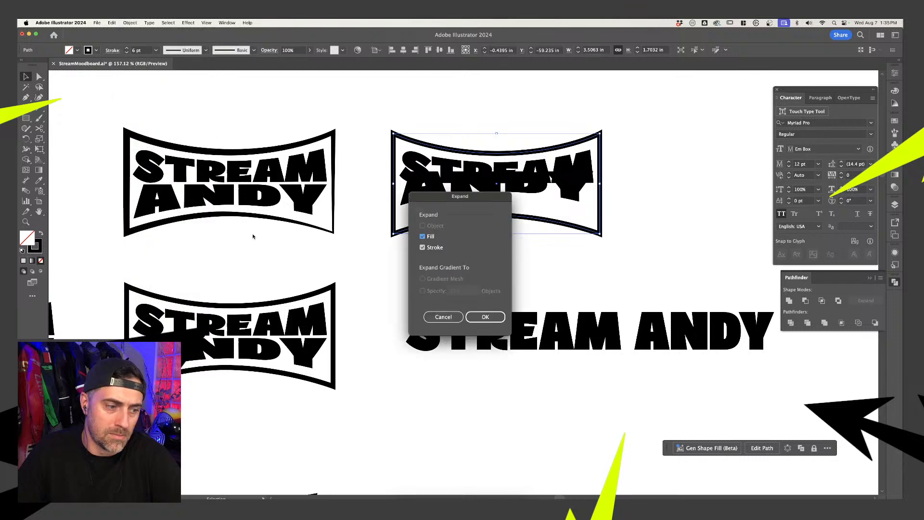
pyautogui.click(485, 317)
# - Try moving the outlined word ANDY down below STREAM inside the right-hand copy's frame
pyautogui.press('a')
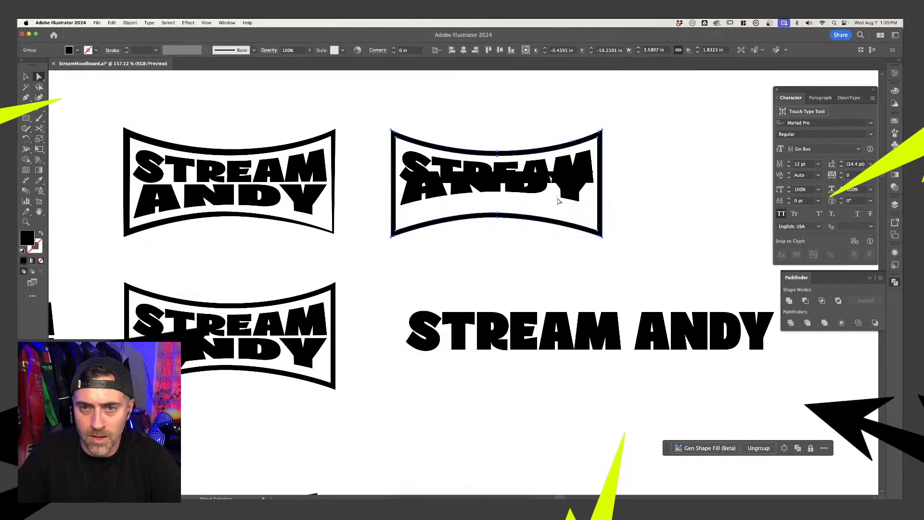
pyautogui.click(535, 189)
pyautogui.press('v')
pyautogui.moveTo(569, 192); pyautogui.dragTo(570, 216)
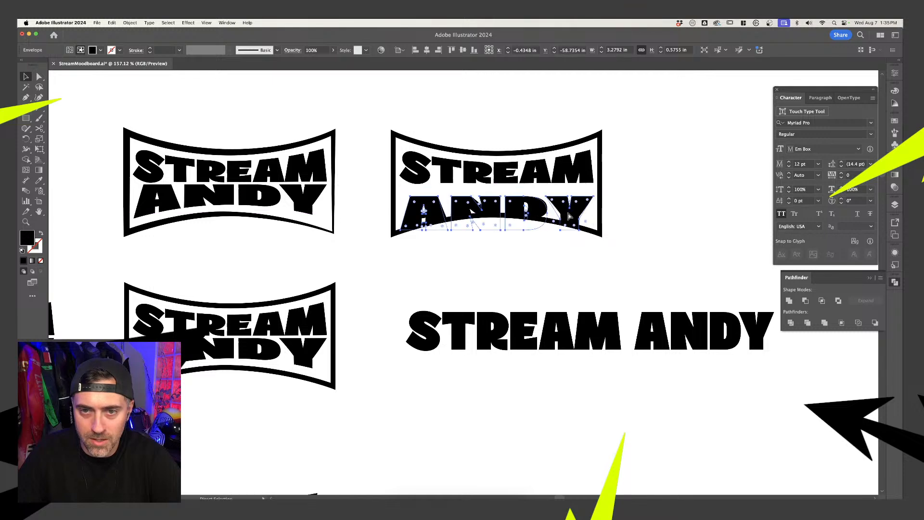
# - Undo back past the lettering outlines and redo only the right-hand copy with its live text and selected frame
pyautogui.hotkey('ctrl', 'z')
pyautogui.hotkey('ctrl', 'z')
pyautogui.hotkey('ctrl', 'z')
pyautogui.hotkey('ctrl', 'z')
pyautogui.hotkey('ctrl', 'z')
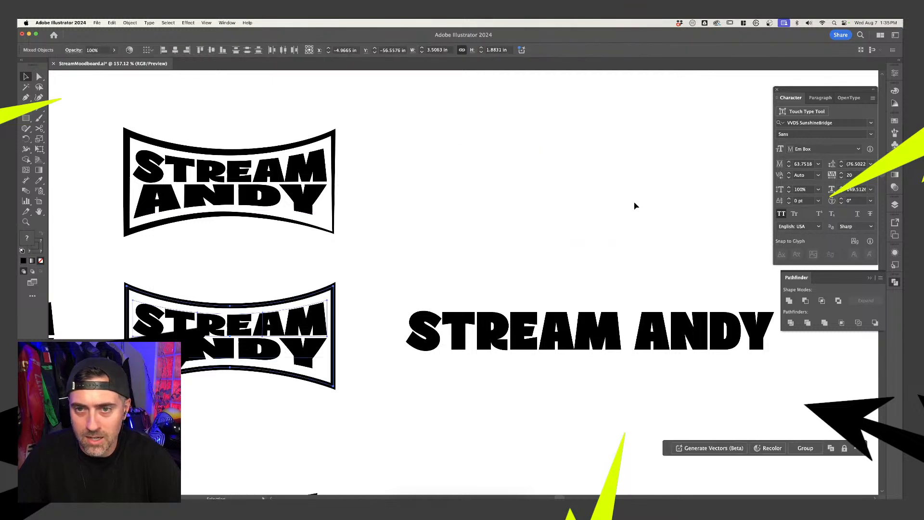
pyautogui.hotkey('ctrl', 'shift', 'z')
pyautogui.hotkey('ctrl', 'shift', 'z')
pyautogui.hotkey('ctrl', 'shift', 'z')
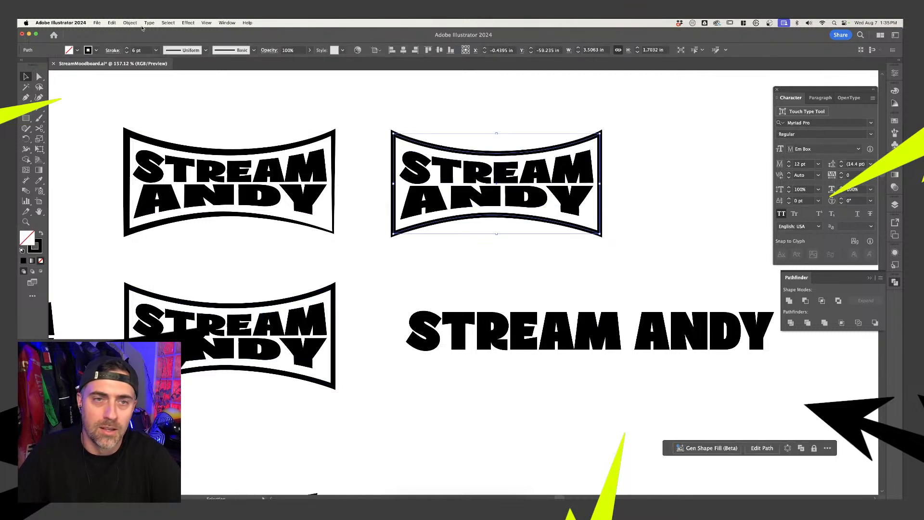
# - Expand the fill and stroke of the right-hand copy's 6 pt frame, leaving its lettering as live text
pyautogui.click(126, 23)
pyautogui.click(145, 118)
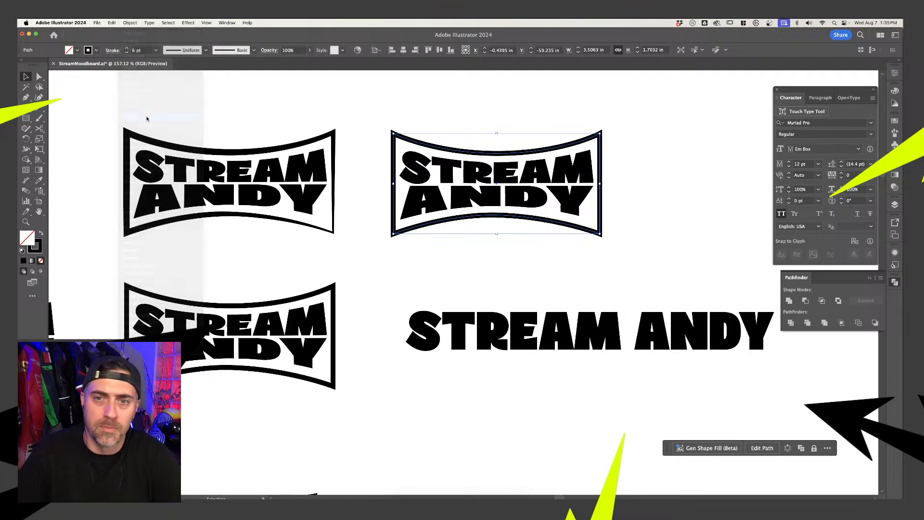
pyautogui.click(485, 317)
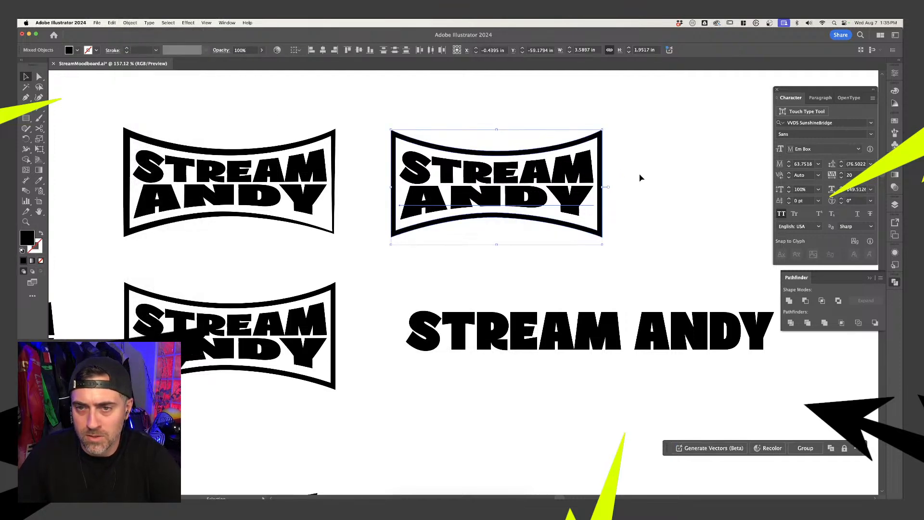
# - Nudge the lower-left inner anchor of the expanded frame slightly up and right to thicken that corner
pyautogui.press('a')
pyautogui.click(602, 233)
pyautogui.scroll(3, 603, 236)
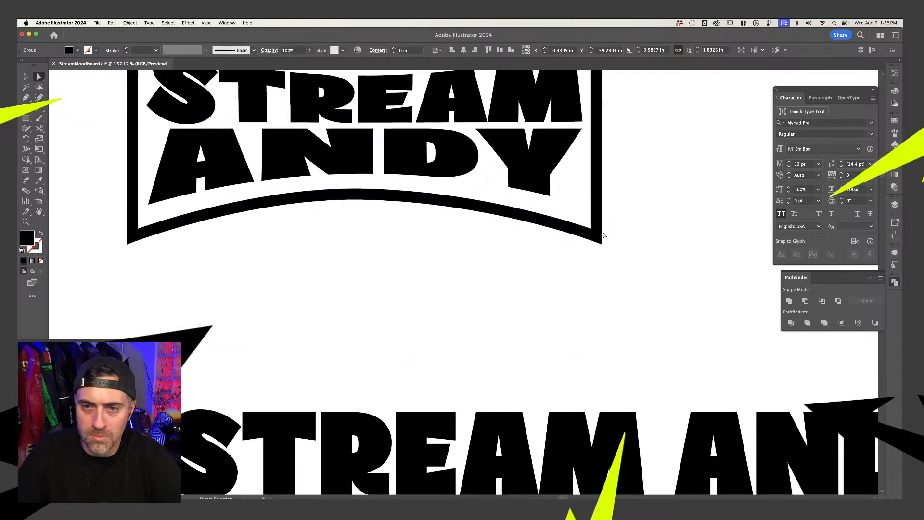
pyautogui.click(139, 230)
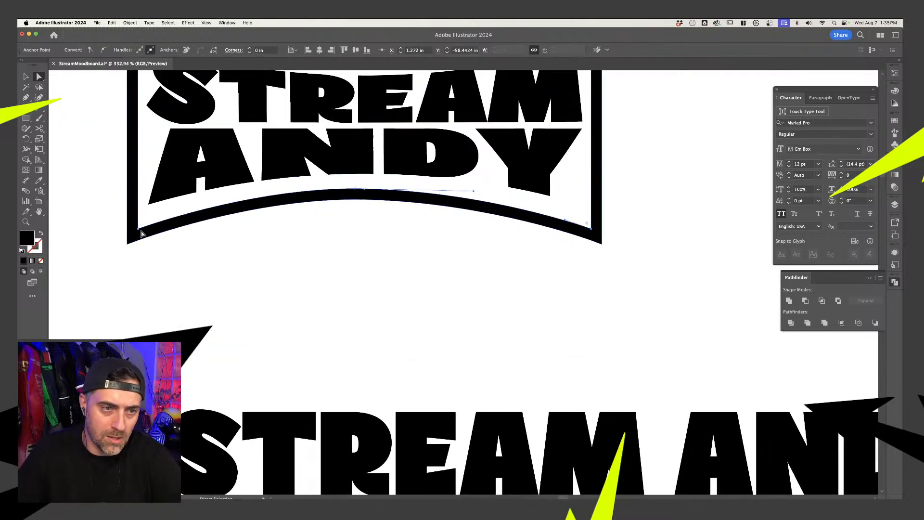
pyautogui.moveTo(141, 233); pyautogui.dragTo(139, 229)
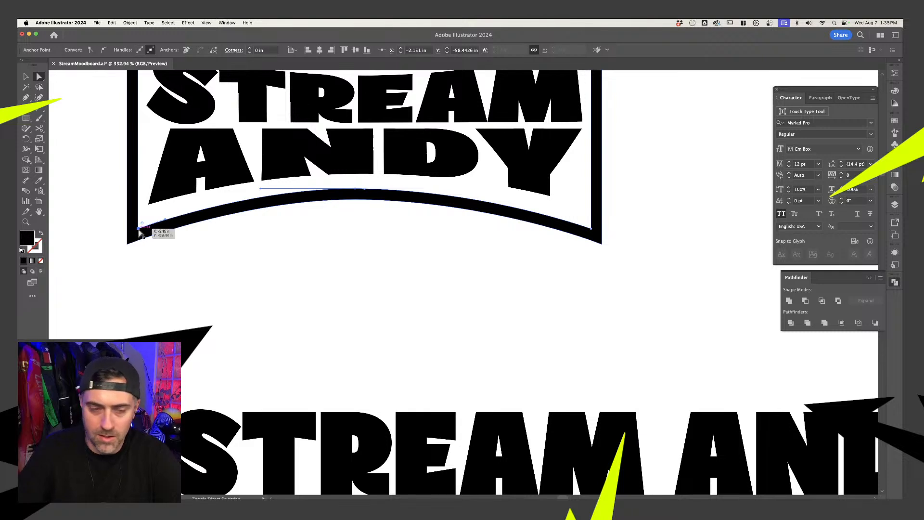
pyautogui.press('Up')
pyautogui.press('Right')
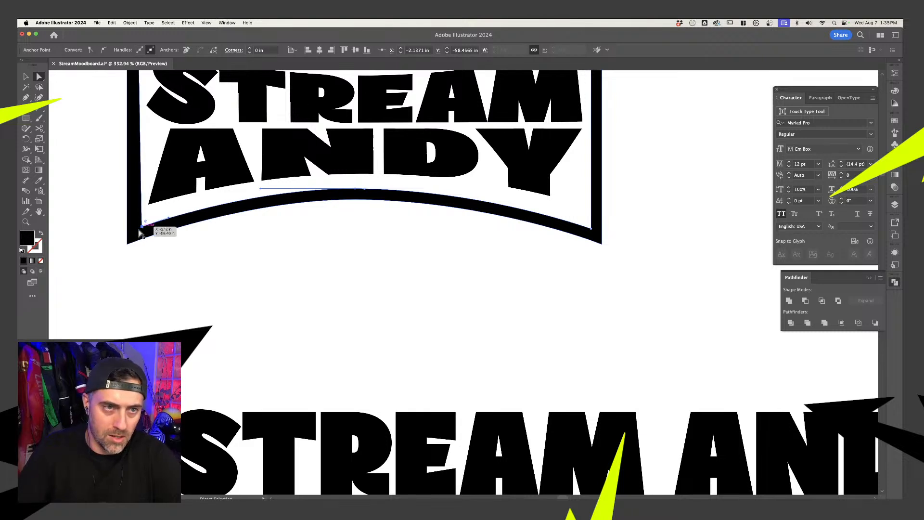
# - Nudge the lower-right inner anchor of the frame slightly right and down to thin that corner
pyautogui.click(592, 230)
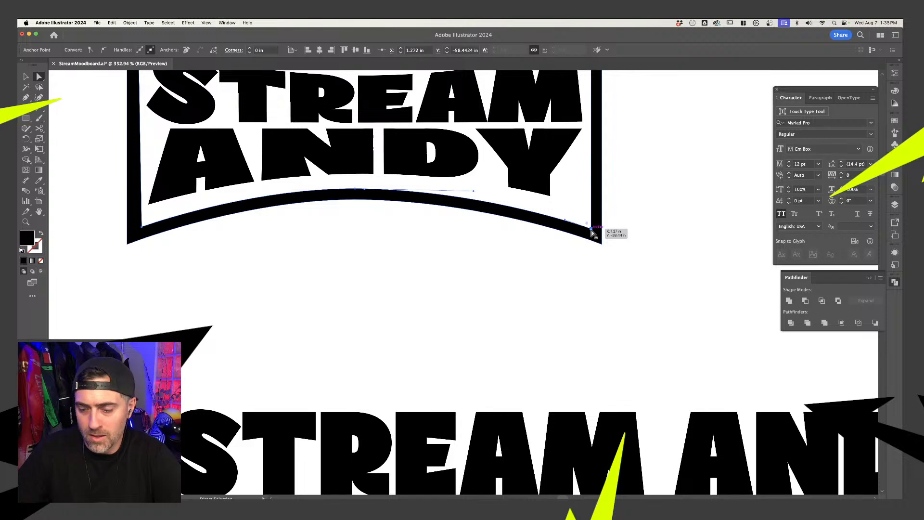
pyautogui.press('Right')
pyautogui.press('Right')
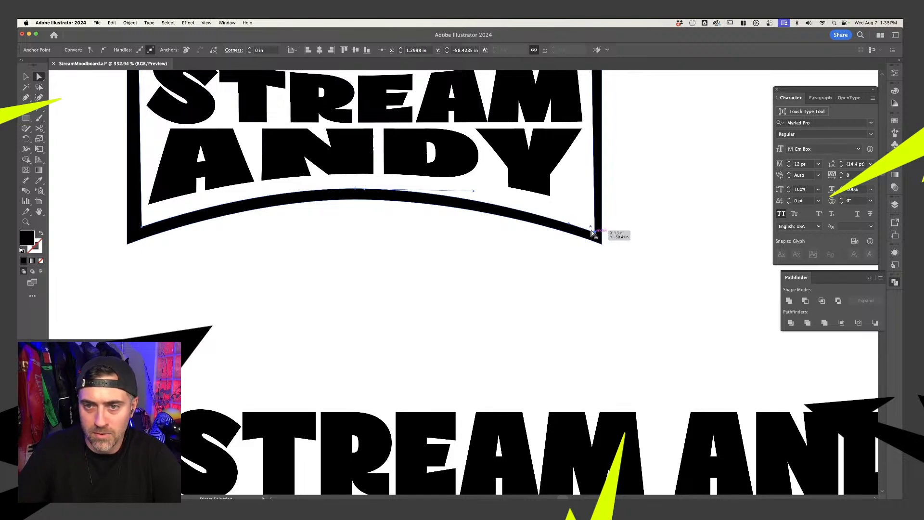
# - Nudge the frame's upper-left inner anchor slightly outward and its upper-right inner anchor slightly inward and down
pyautogui.scroll(5, 592, 232)
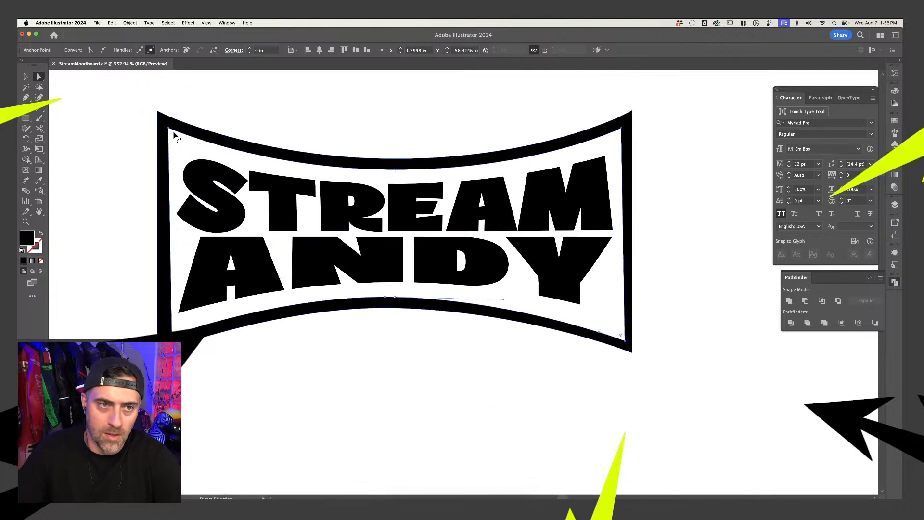
pyautogui.press('Up')
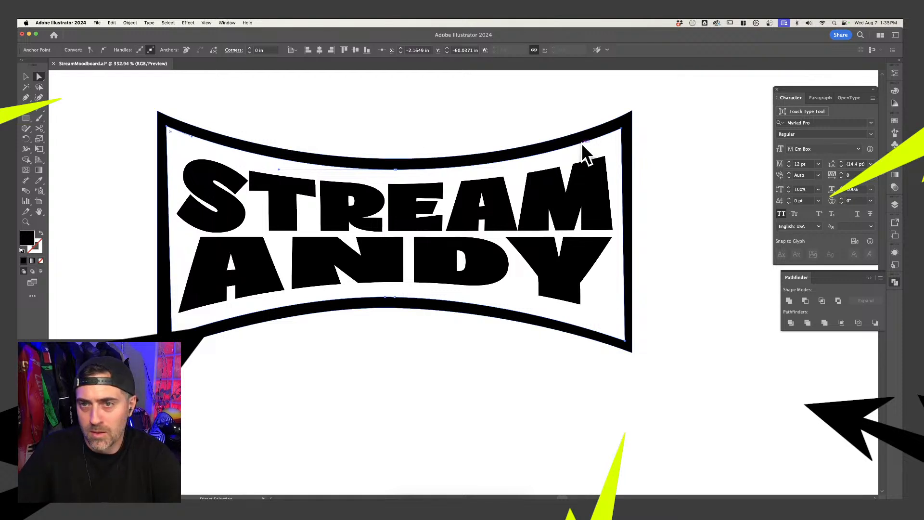
pyautogui.click(622, 131)
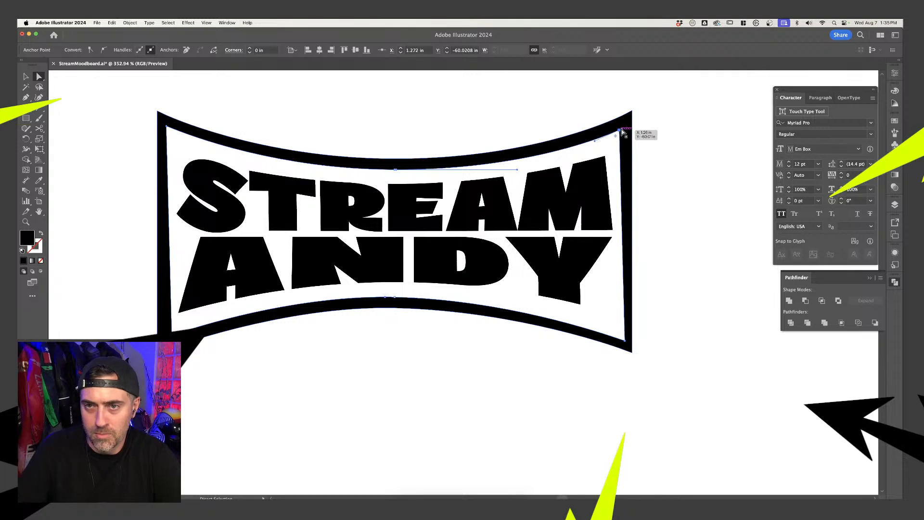
pyautogui.click(249, 120)
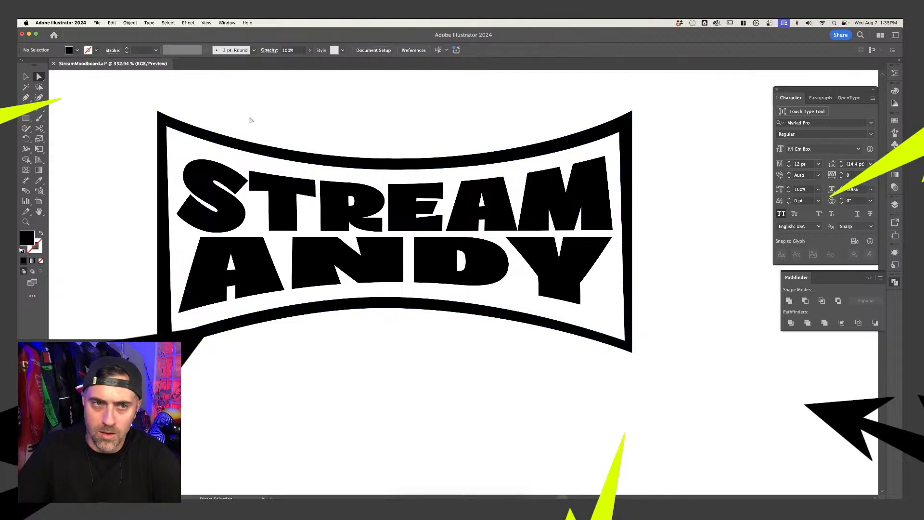
# - Move the frame's upper-left outer anchor slightly up and left to extend that corner
pyautogui.moveTo(159, 115); pyautogui.dragTo(156, 109)
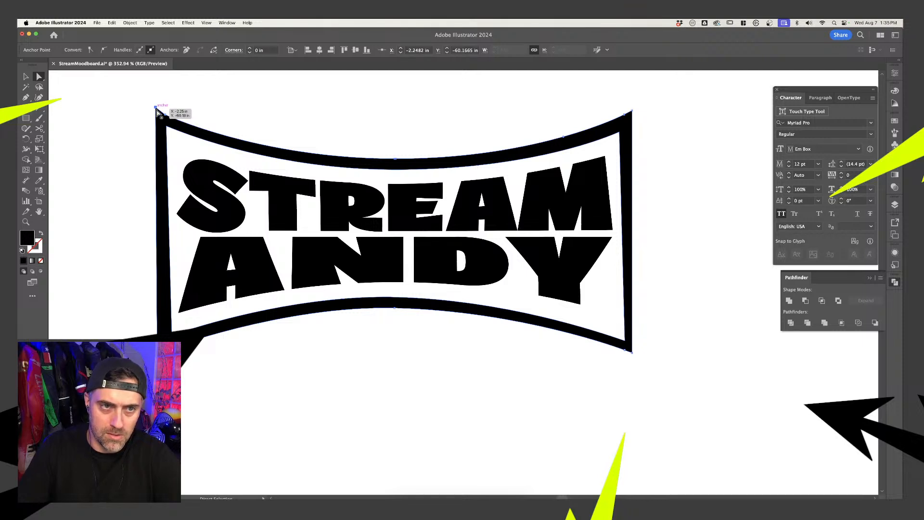
pyautogui.click(210, 114)
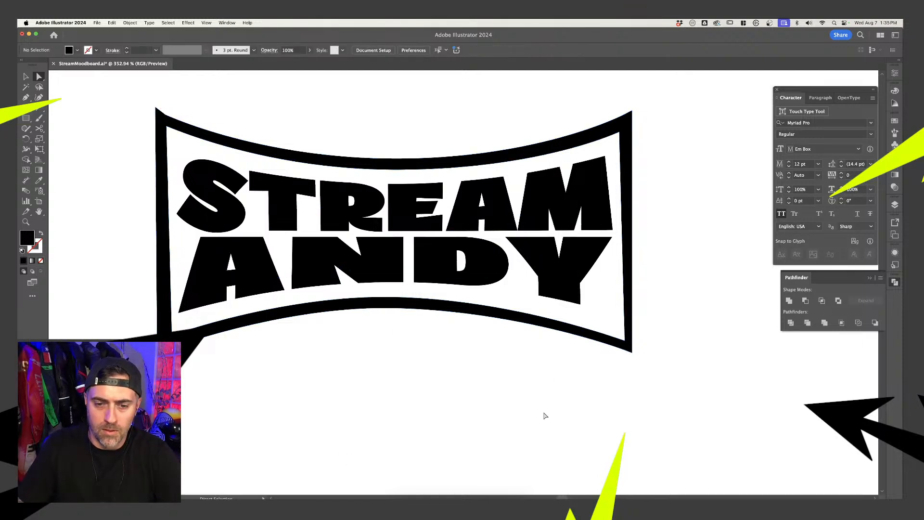
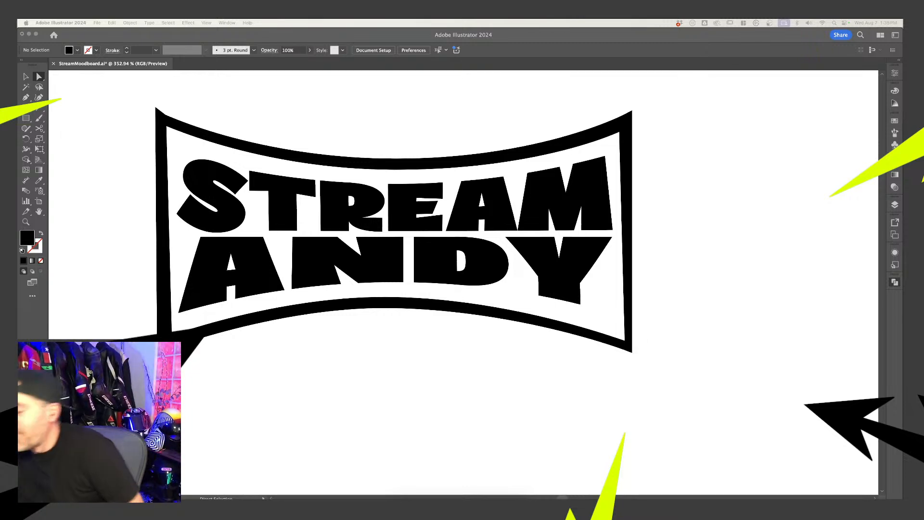
pyautogui.click(745, 287)
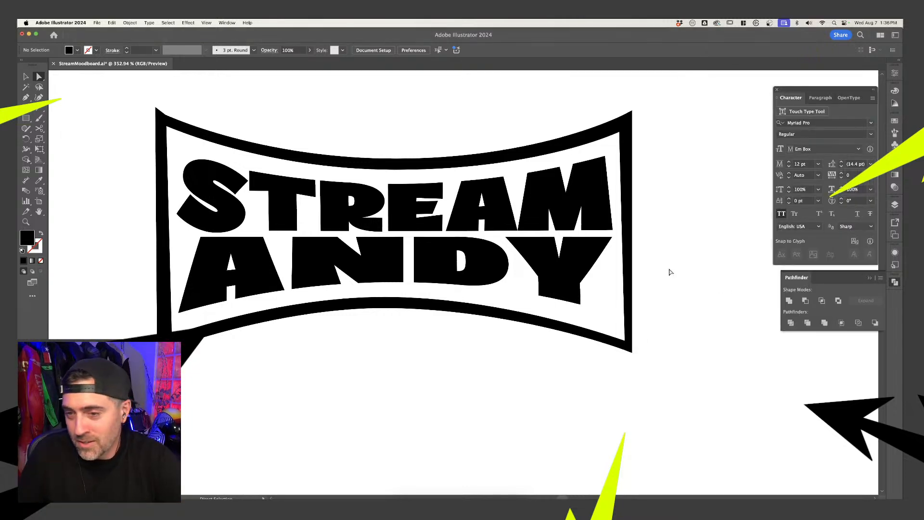
# - Examine the right-hand copy's uneven frame beside the other framed STREAM ANDY variations at different scales
pyautogui.scroll(-3, 671, 272)
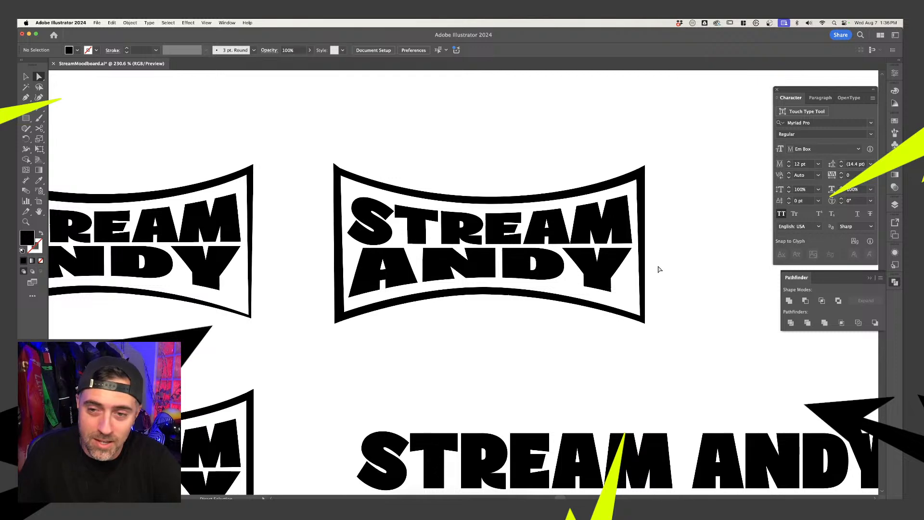
pyautogui.press('v')
pyautogui.moveTo(662, 317); pyautogui.dragTo(485, 145)
pyautogui.click(502, 167)
pyautogui.scroll(-3, 502, 167)
pyautogui.click(615, 256)
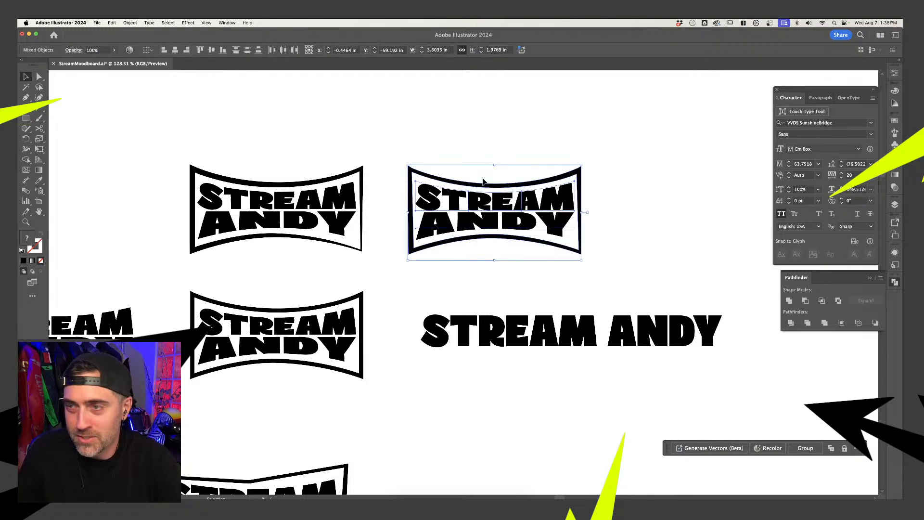
pyautogui.scroll(3, 484, 181)
pyautogui.click(477, 183)
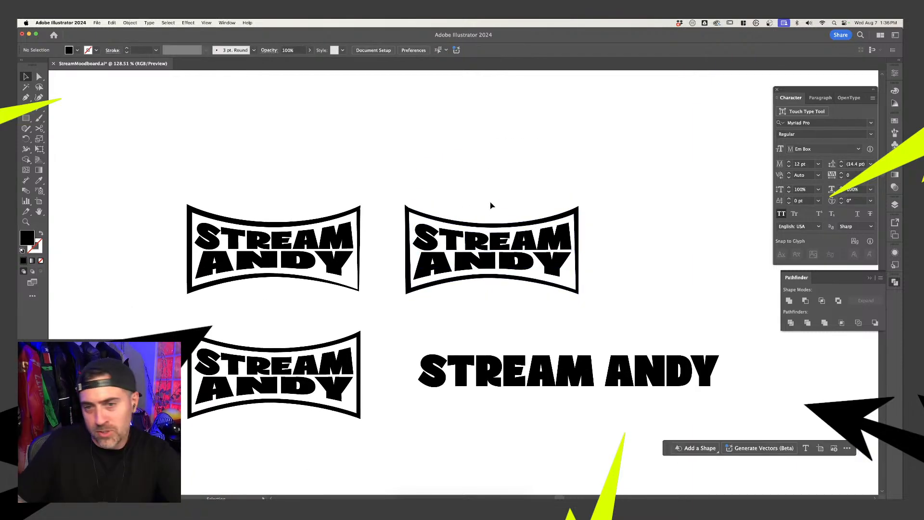
pyautogui.moveTo(490, 202); pyautogui.dragTo(584, 310)
pyautogui.scroll(-2, 582, 308)
pyautogui.click(583, 306)
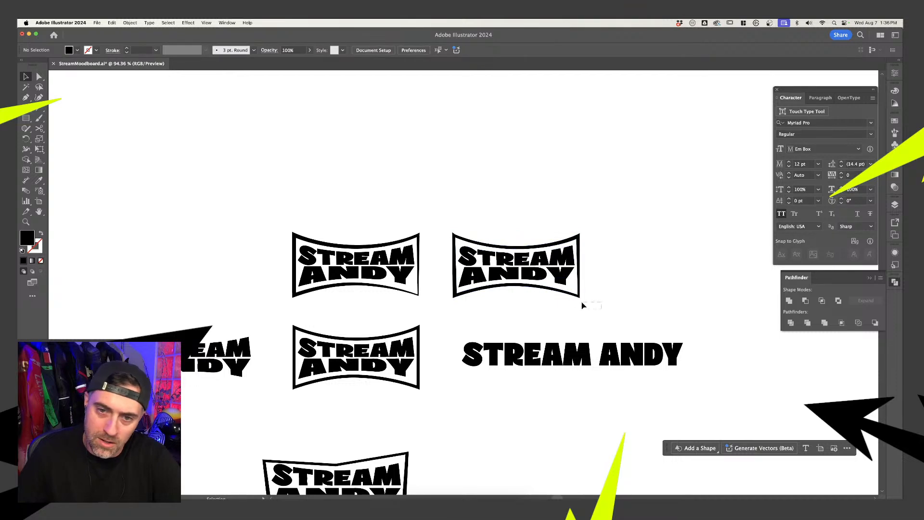
pyautogui.scroll(-3, 478, 211)
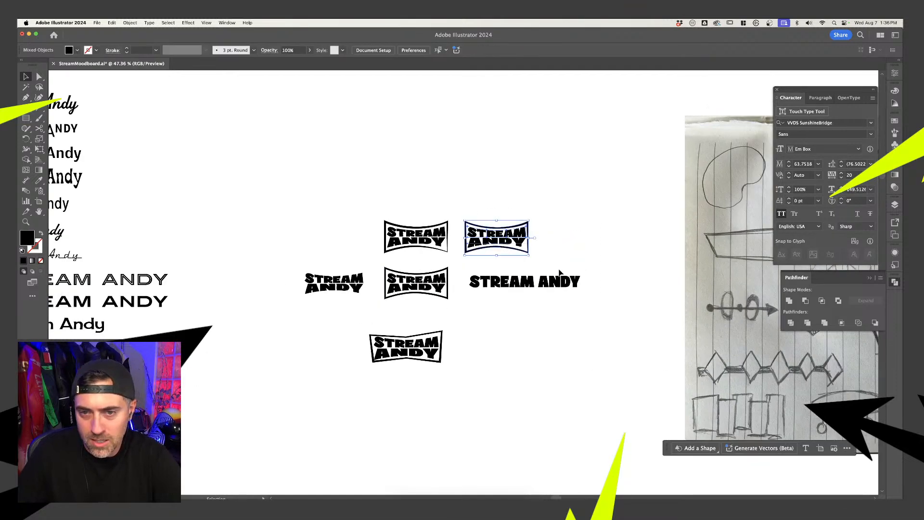
pyautogui.scroll(3, 530, 273)
pyautogui.click(548, 300)
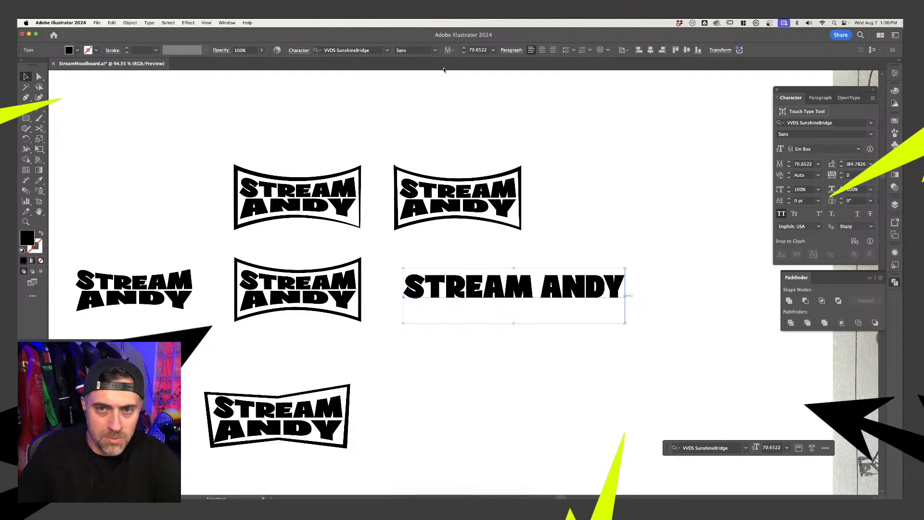
pyautogui.click(601, 51)
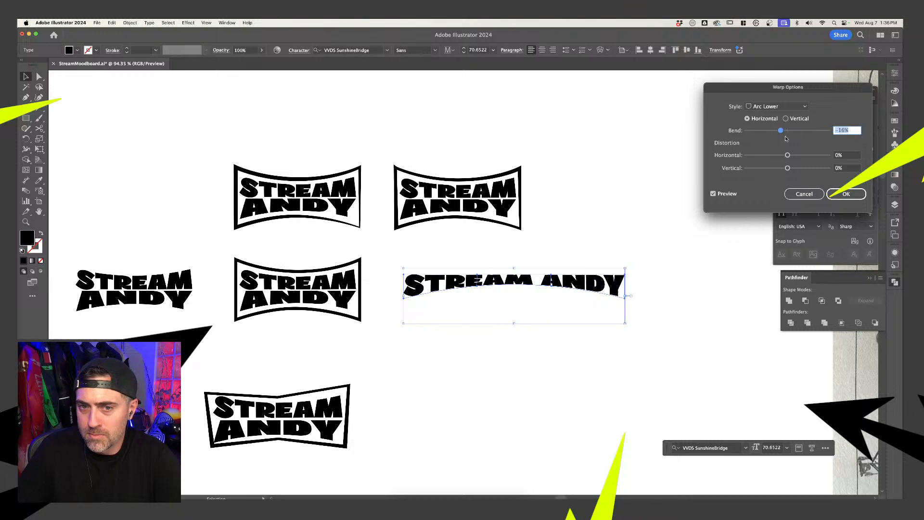
pyautogui.click(782, 106)
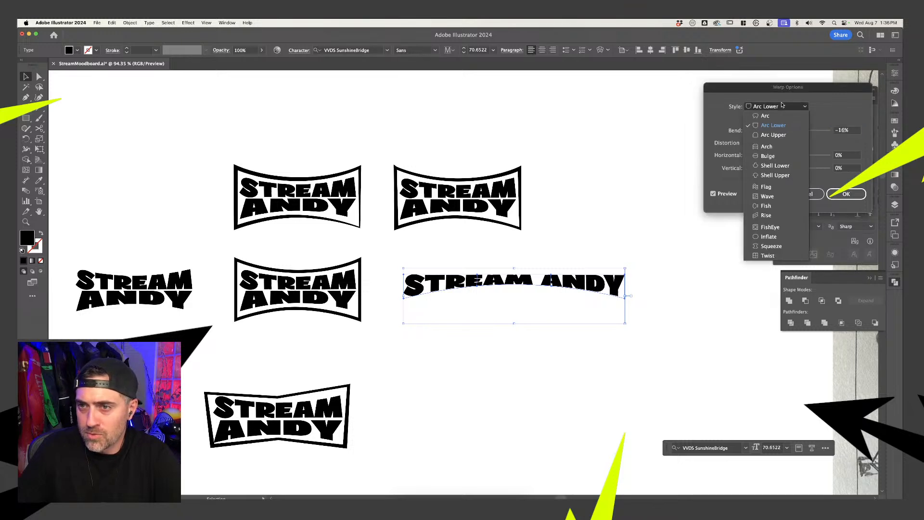
pyautogui.click(800, 106)
pyautogui.click(805, 194)
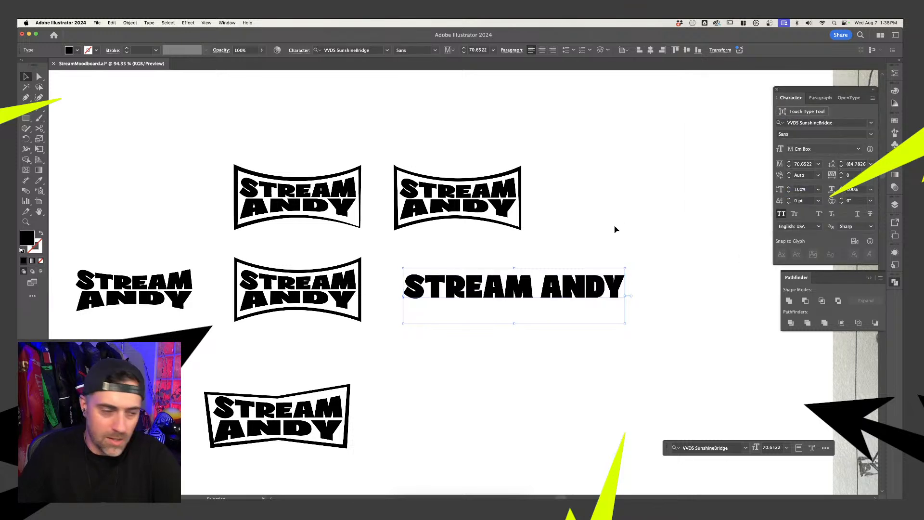
pyautogui.click(615, 230)
# - Examine the complete set of framed STREAM ANDY variations up close and from farther out
pyautogui.scroll(-2, 602, 236)
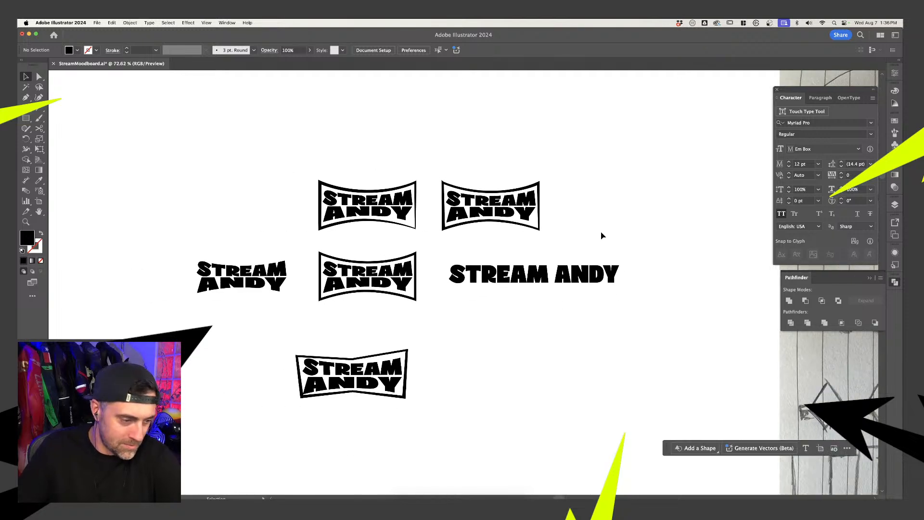
pyautogui.scroll(-2, 553, 202)
pyautogui.scroll(5, 553, 210)
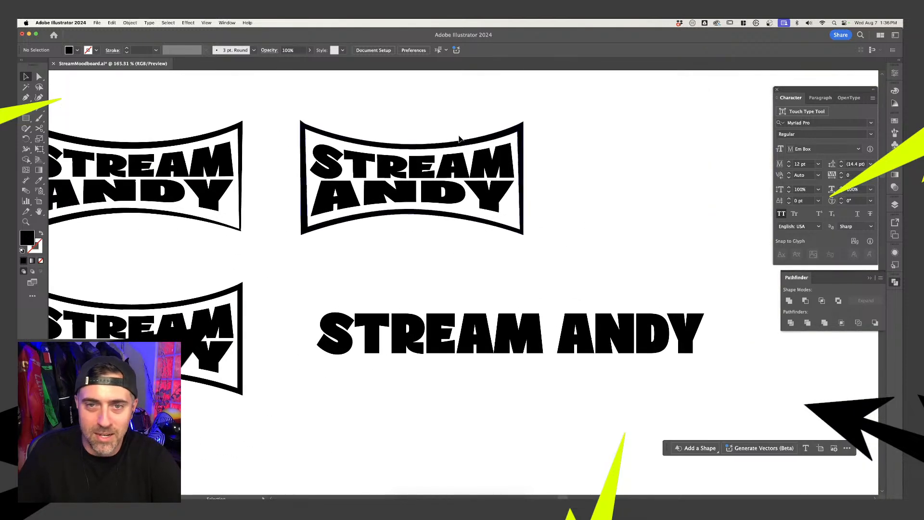
pyautogui.click(414, 124)
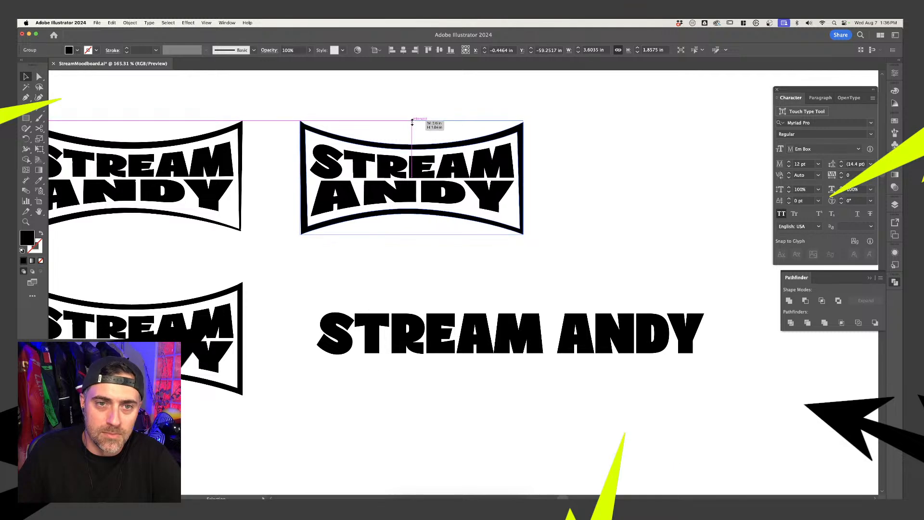
pyautogui.click(453, 96)
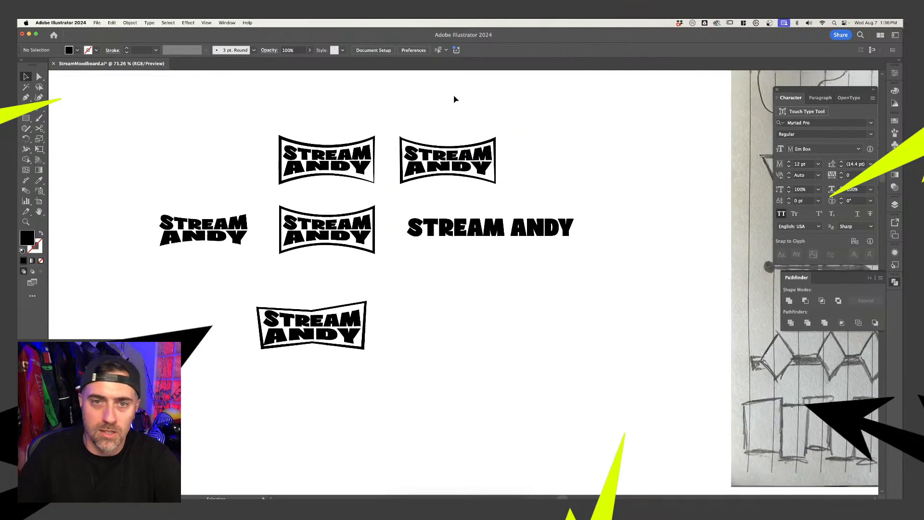
pyautogui.click(436, 147)
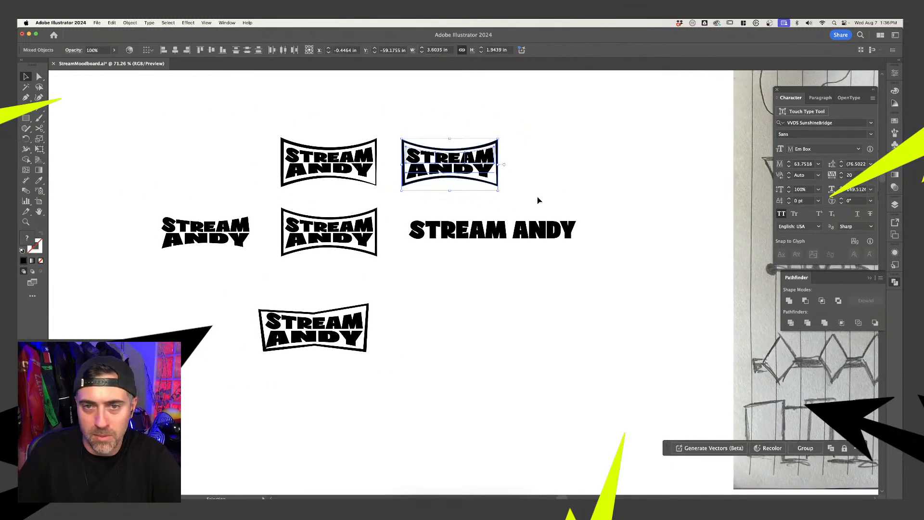
pyautogui.click(538, 193)
pyautogui.moveTo(531, 157); pyautogui.dragTo(648, 297)
pyautogui.scroll(-1, 621, 229)
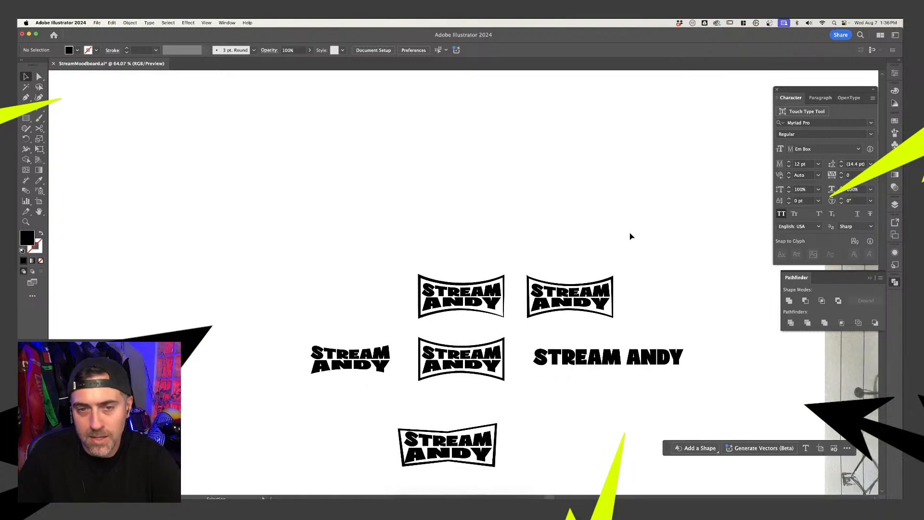
pyautogui.scroll(2, 626, 235)
# - Trace the outer body of the notebook's TV sketch with the Pen tool as a closed four-cornered shape, about 3.61 by 2.80 in
pyautogui.scroll(-5, 624, 235)
pyautogui.hscroll(8, 624, 237)
pyautogui.scroll(-3, 619, 252)
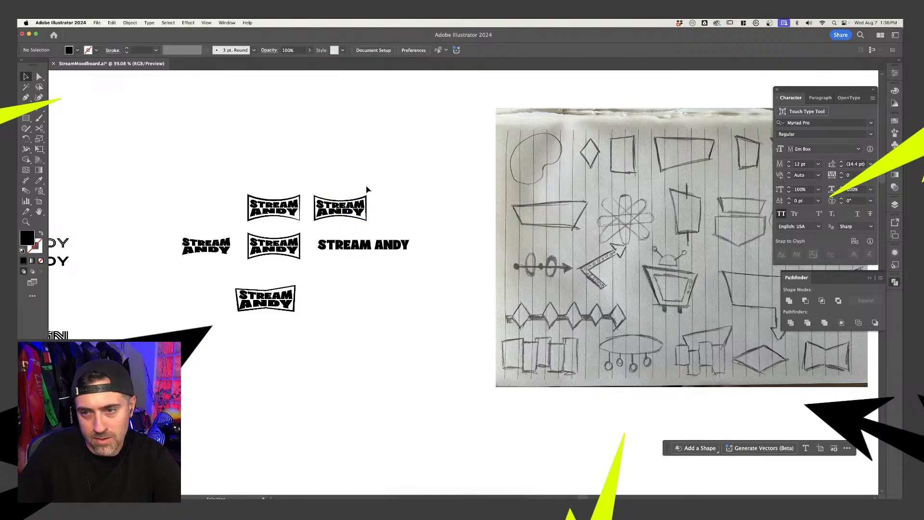
pyautogui.moveTo(688, 406); pyautogui.dragTo(533, 388)
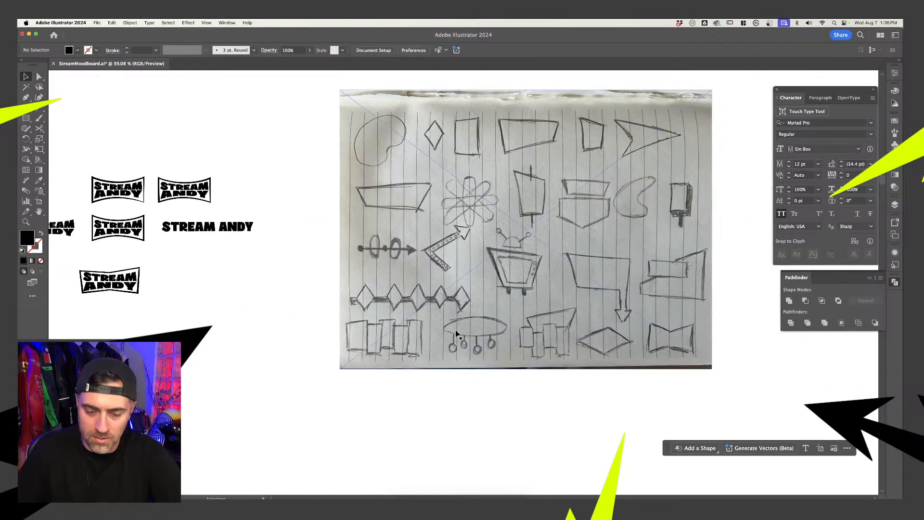
pyautogui.press('p')
pyautogui.scroll(5, 537, 263)
pyautogui.click(389, 228)
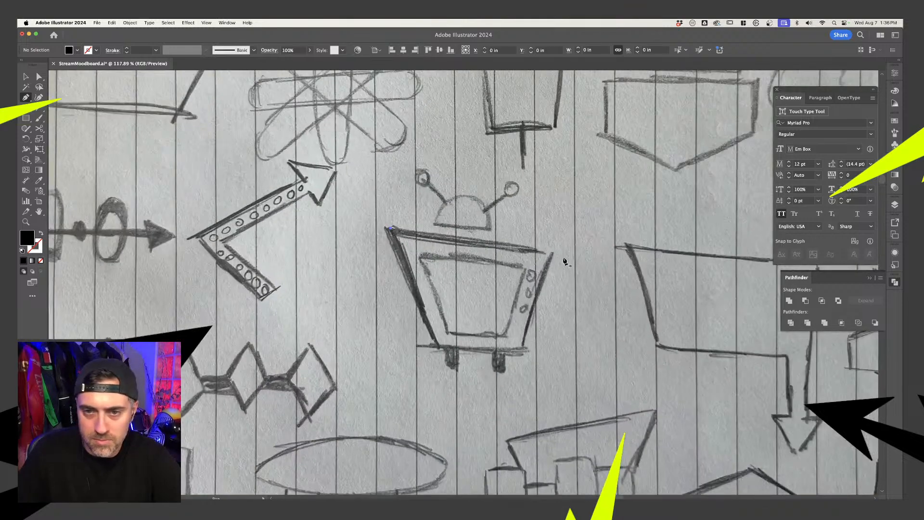
pyautogui.click(552, 253)
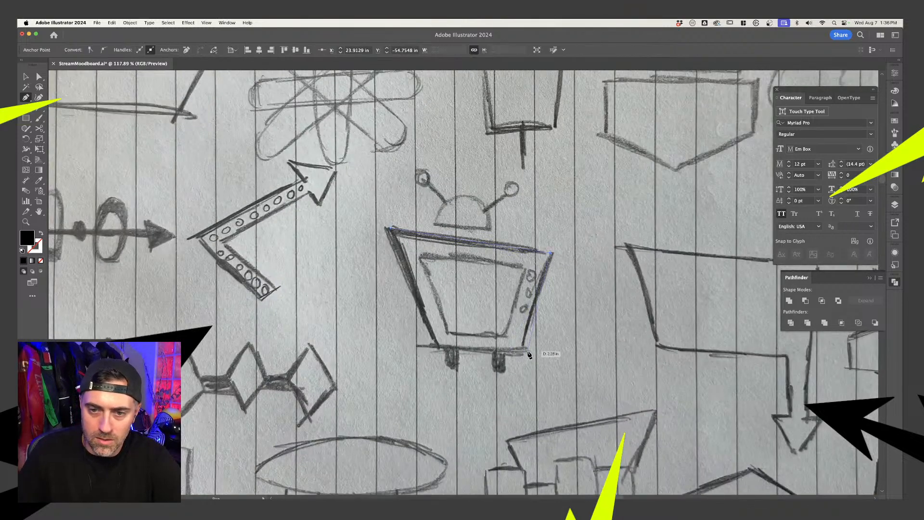
pyautogui.click(530, 352)
pyautogui.click(437, 352)
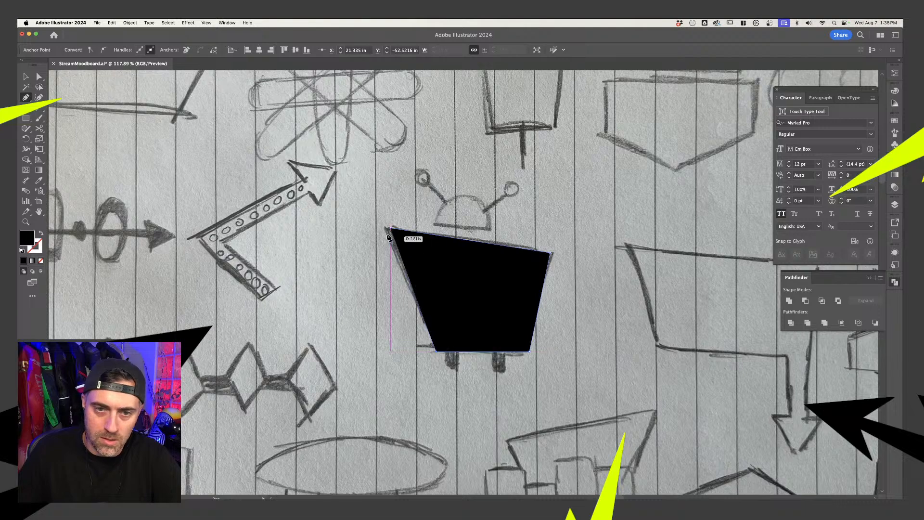
pyautogui.click(389, 231)
# - Swap the traced TV shape's fill and stroke, giving it a black outline and no fill
pyautogui.press('a')
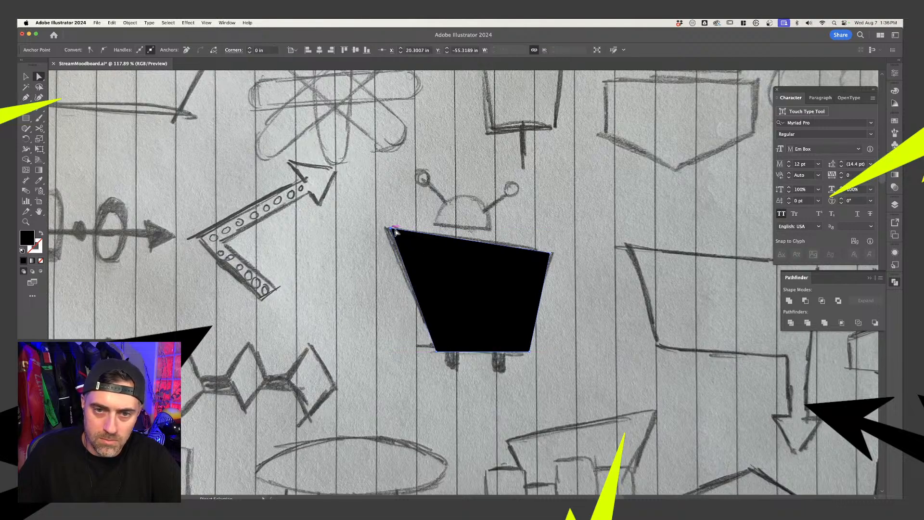
pyautogui.press('v')
pyautogui.hotkey('shift', 'x')
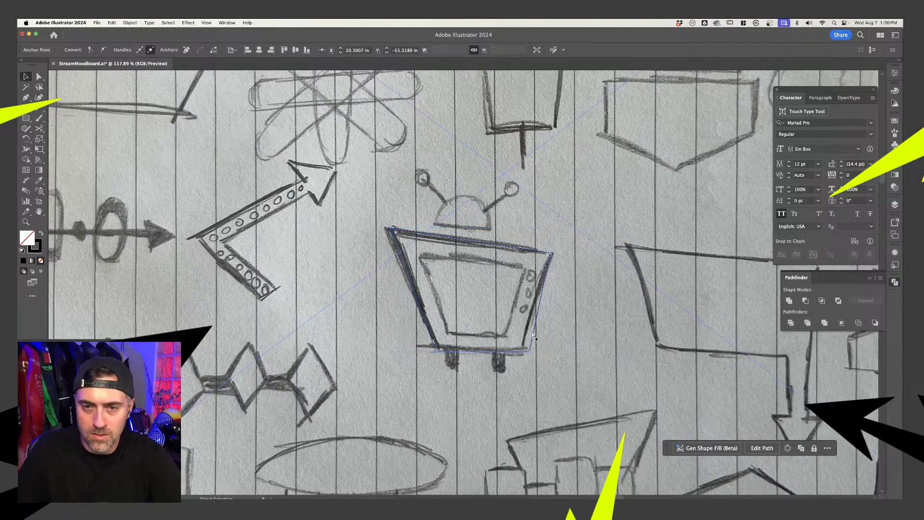
pyautogui.press('a')
# - Try to cut a scaled-down inner copy out of the TV outline with Minus Front
pyautogui.click(540, 310)
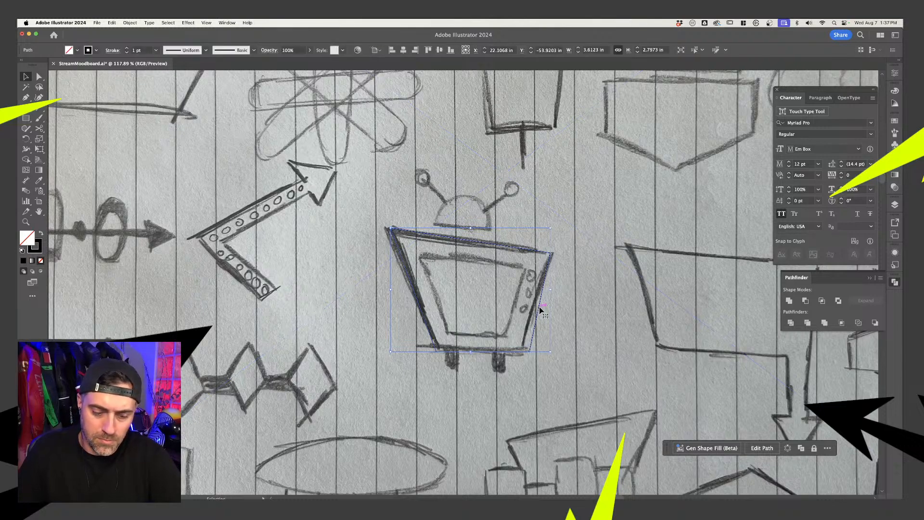
pyautogui.press('BackSpace')
pyautogui.moveTo(550, 229); pyautogui.dragTo(526, 249)
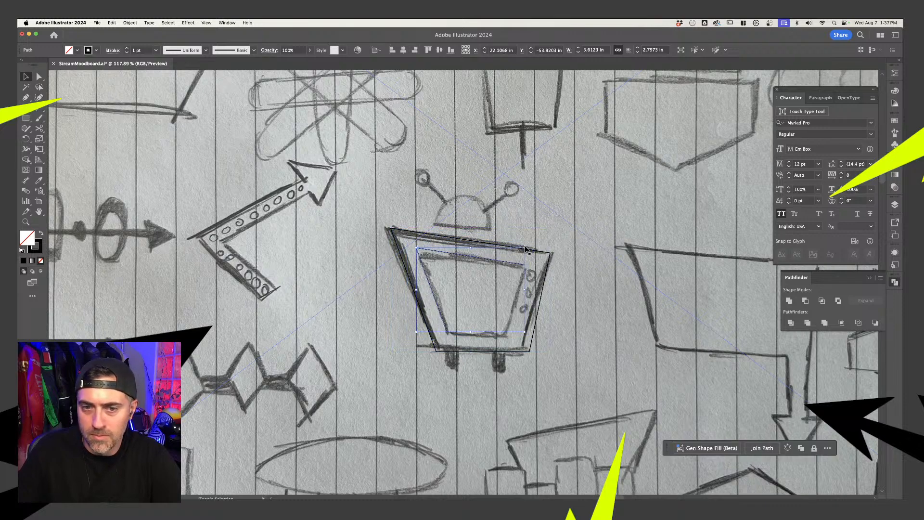
pyautogui.keyDown('shift'); pyautogui.click(539, 324); pyautogui.keyUp('shift')
pyautogui.click(805, 301)
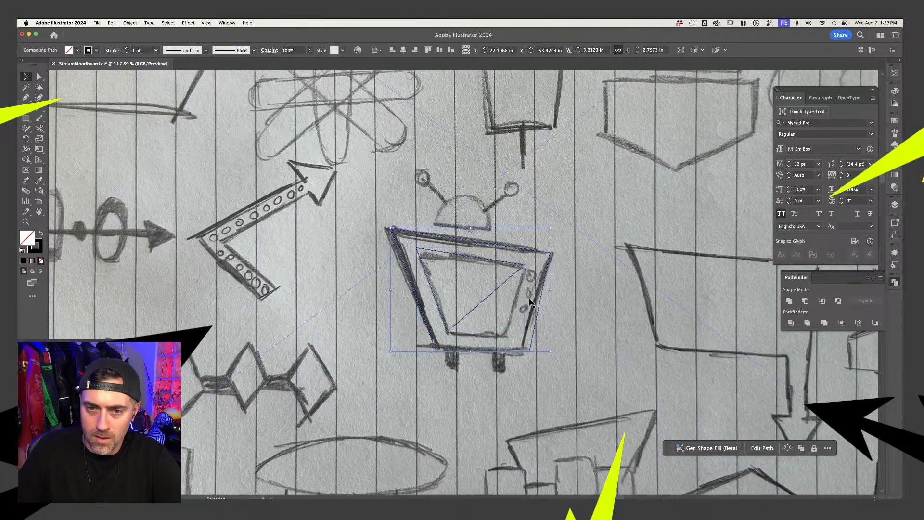
pyautogui.press('v')
pyautogui.click(545, 299)
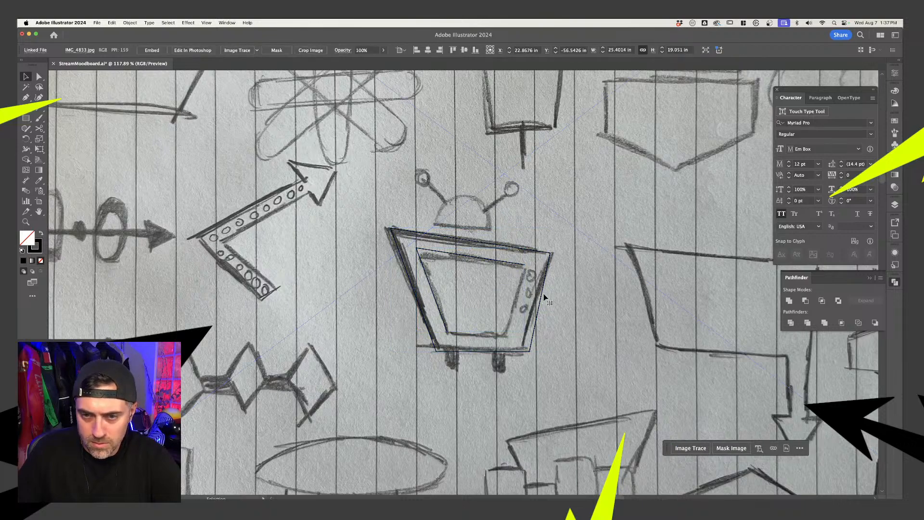
pyautogui.click(523, 265)
pyautogui.click(557, 317)
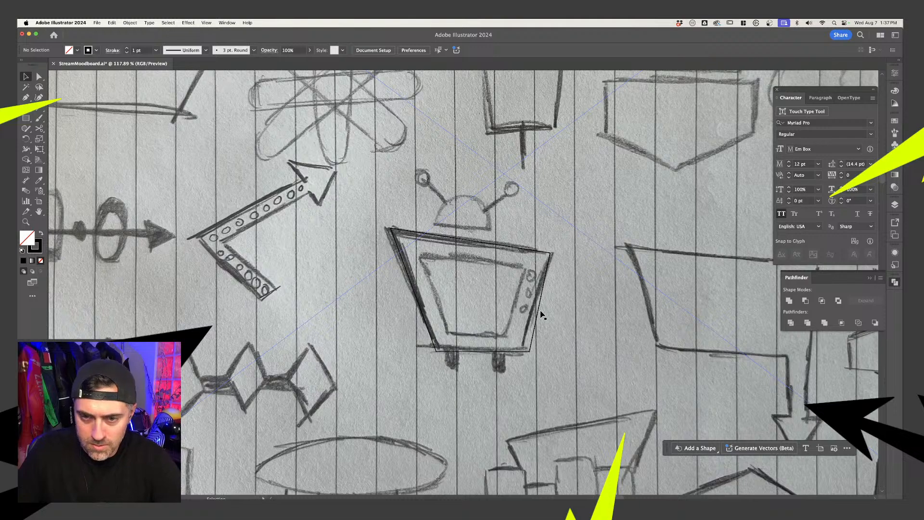
# - Try to unite a smaller centred copy with the TV outline and test the merged shape with a black fill
pyautogui.click(542, 315)
pyautogui.press('v')
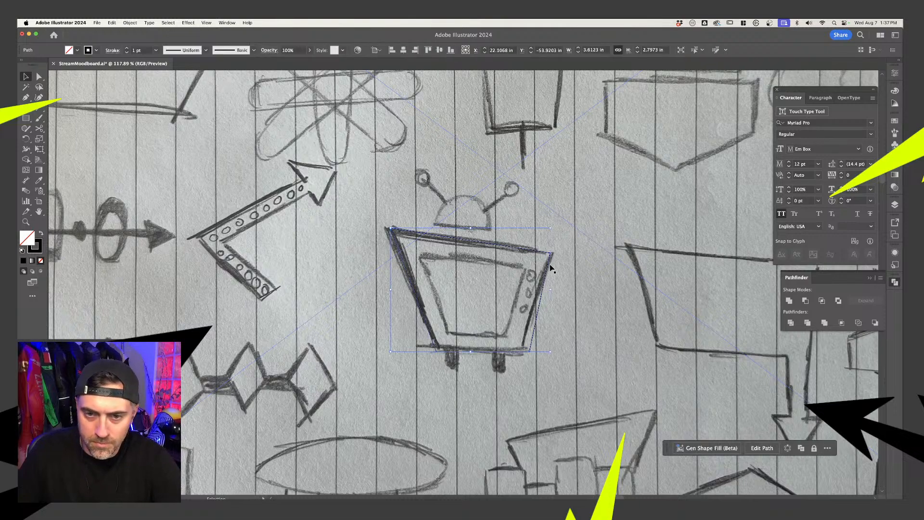
pyautogui.moveTo(552, 229); pyautogui.dragTo(527, 242)
pyautogui.keyDown('shift'); pyautogui.click(544, 285); pyautogui.keyUp('shift')
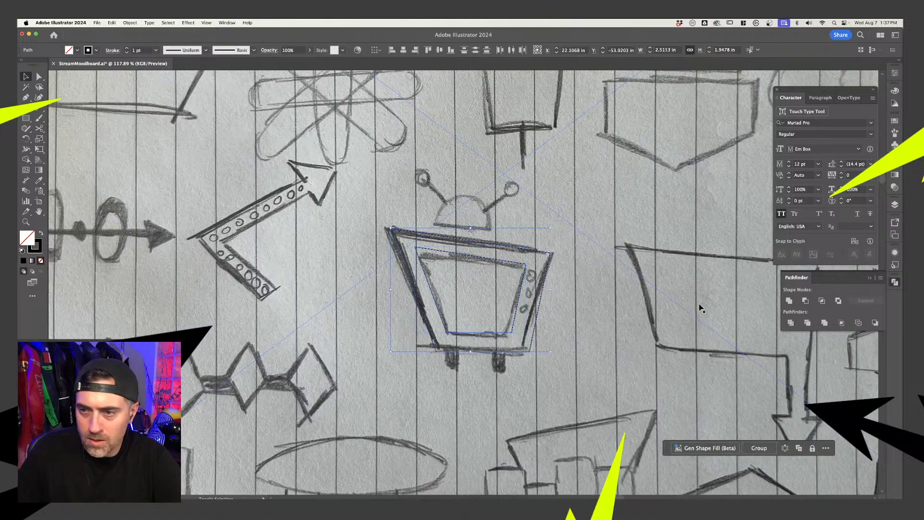
pyautogui.click(790, 301)
pyautogui.hotkey('shift', 'x')
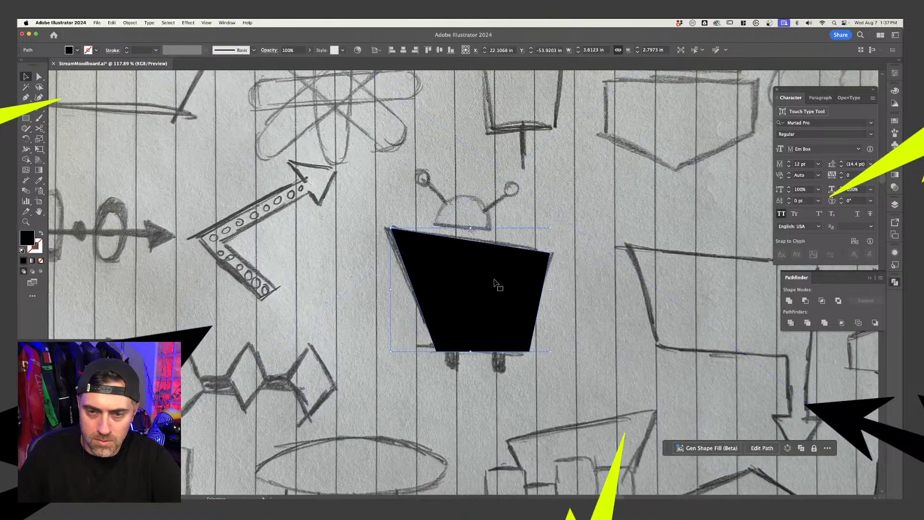
pyautogui.hotkey('shift', 'x')
pyautogui.click(516, 282)
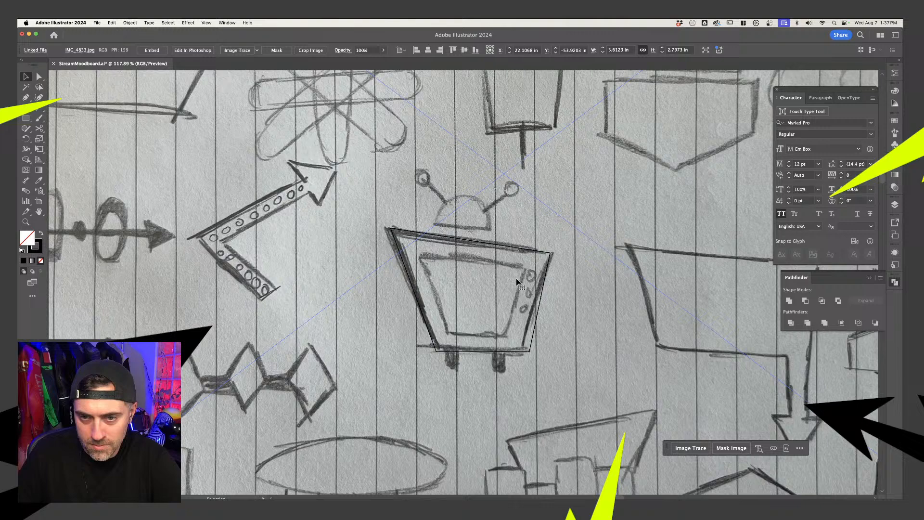
# - Try to create another smaller inner copy of the TV outline, then undo the attempt
pyautogui.click(547, 278)
pyautogui.moveTo(550, 232); pyautogui.dragTo(525, 246)
pyautogui.click(544, 255)
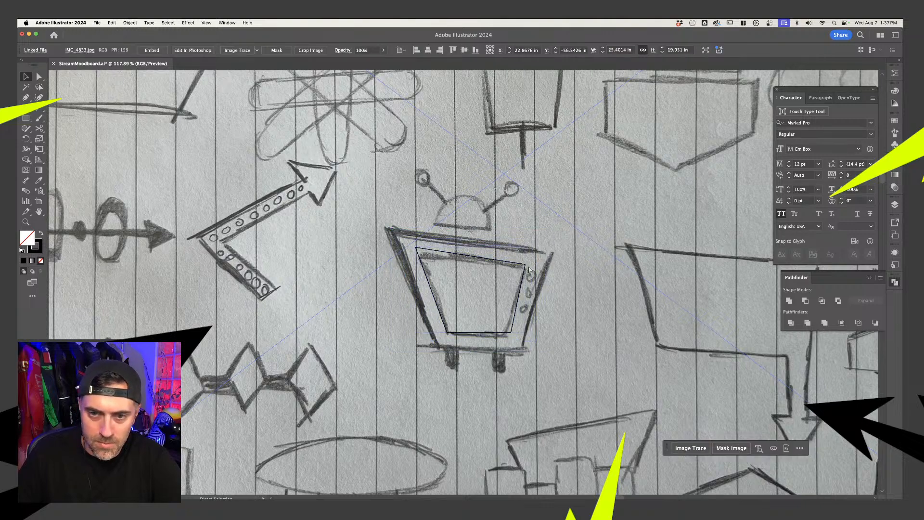
pyautogui.press('super+z')
# - Create a centred, scaled-down copy of the TV outline, about 2.55 by 1.97 in, as the inner screen
pyautogui.press('v')
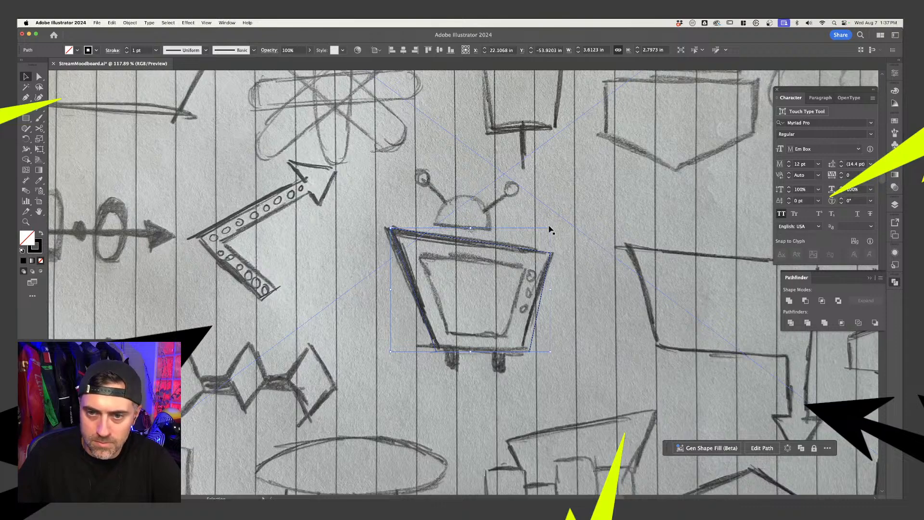
pyautogui.moveTo(549, 230)
pyautogui.mouseDown()
pyautogui.moveTo(529, 242)
pyautogui.moveTo(550, 247)
pyautogui.mouseUp()
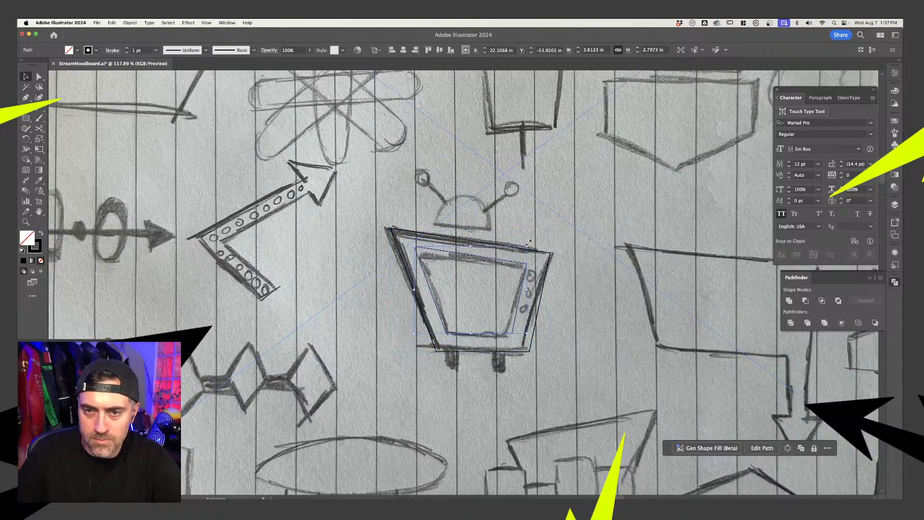
pyautogui.click(557, 263)
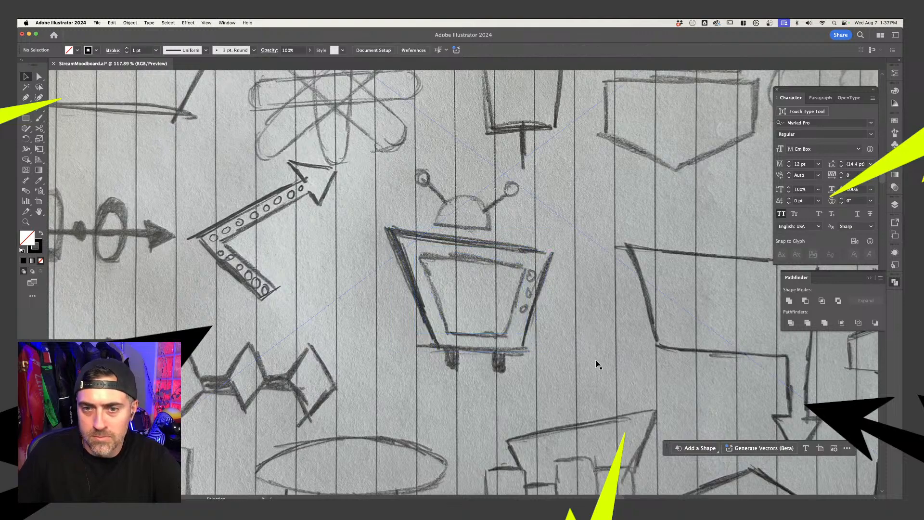
# - Place both TV outlines in the blank area between the STREAM ANDY variations and the sketch photo, below the flat STREAM ANDY text
pyautogui.scroll(-8, 596, 362)
pyautogui.press('super+v')
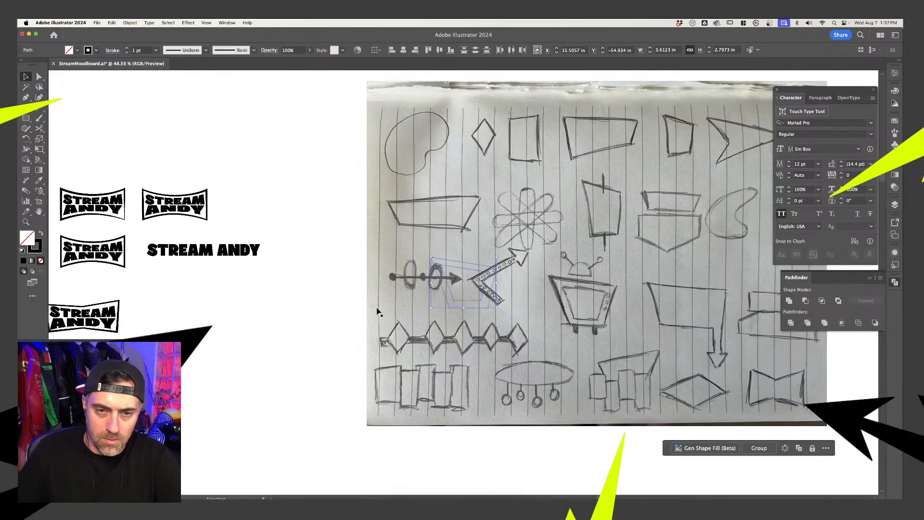
pyautogui.moveTo(469, 274); pyautogui.dragTo(299, 296)
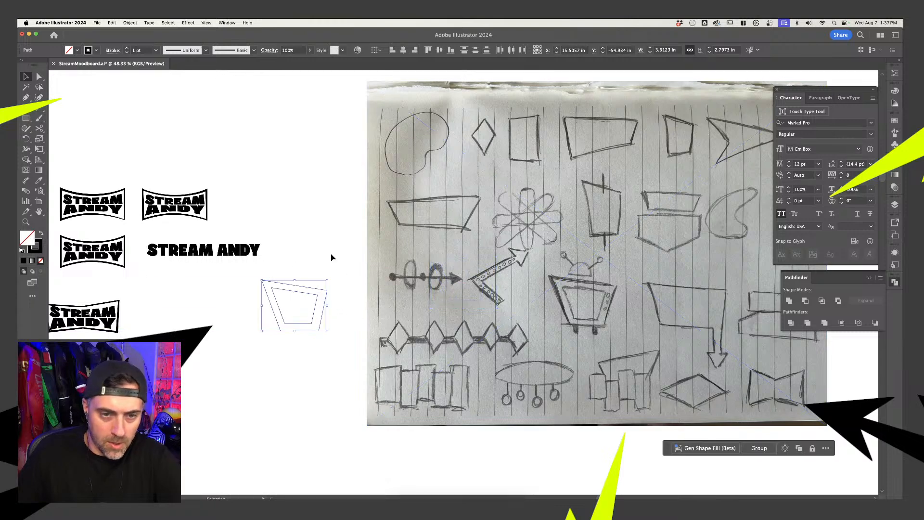
pyautogui.click(331, 257)
# - Shift the inner screen's two right-hand anchors slightly left to widen the TV frame's right side
pyautogui.scroll(2, 331, 260)
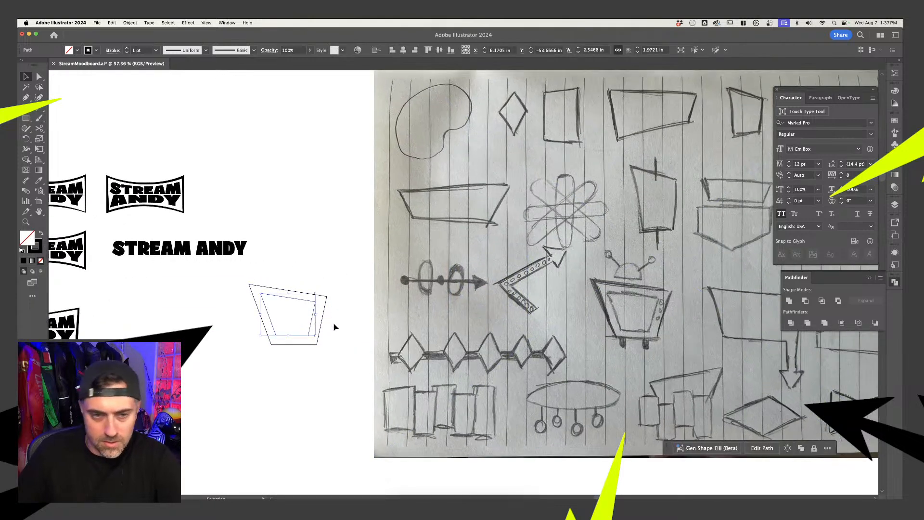
pyautogui.click(315, 324)
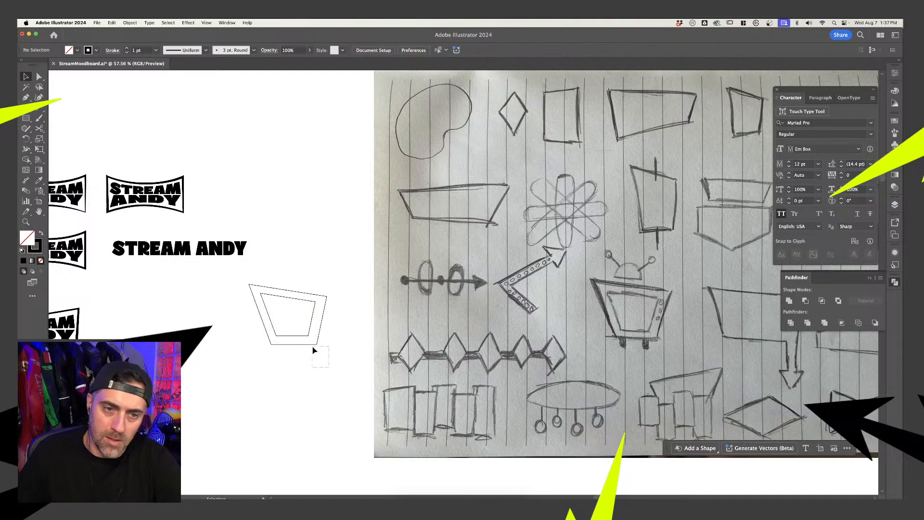
pyautogui.click(304, 282)
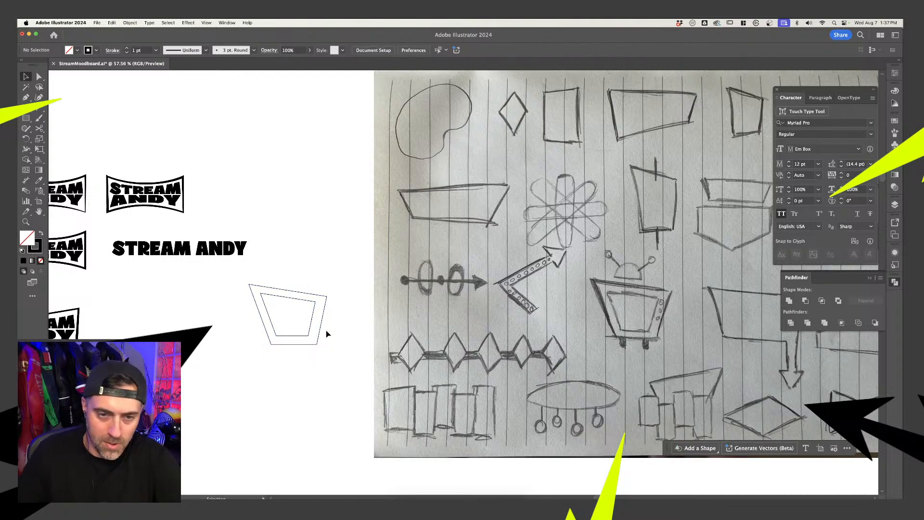
pyautogui.press('a')
pyautogui.click(314, 320)
pyautogui.click(308, 336)
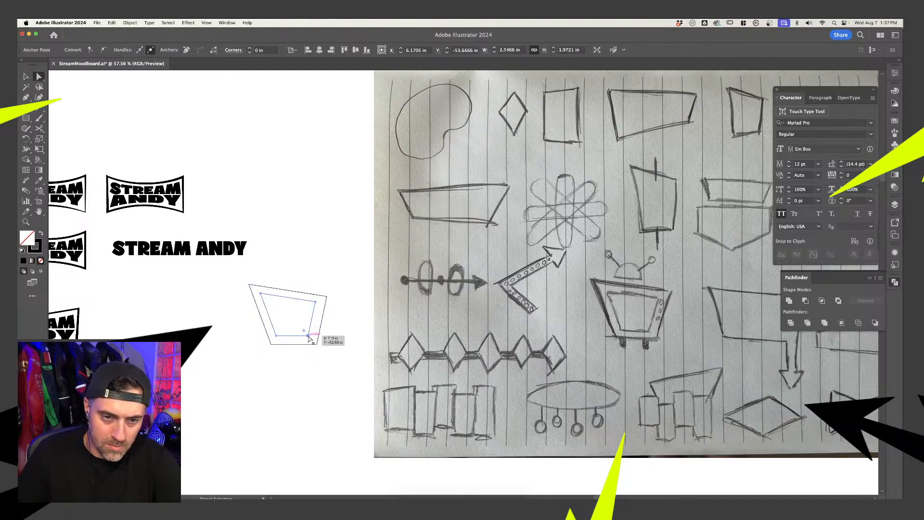
pyautogui.keyDown('shift'); pyautogui.click(316, 302); pyautogui.keyUp('shift')
pyautogui.moveTo(313, 314); pyautogui.dragTo(311, 317)
pyautogui.click(324, 285)
# - Draw a small unfilled circle with a black outline just above the TV's sloping top edge
pyautogui.scroll(3, 324, 298)
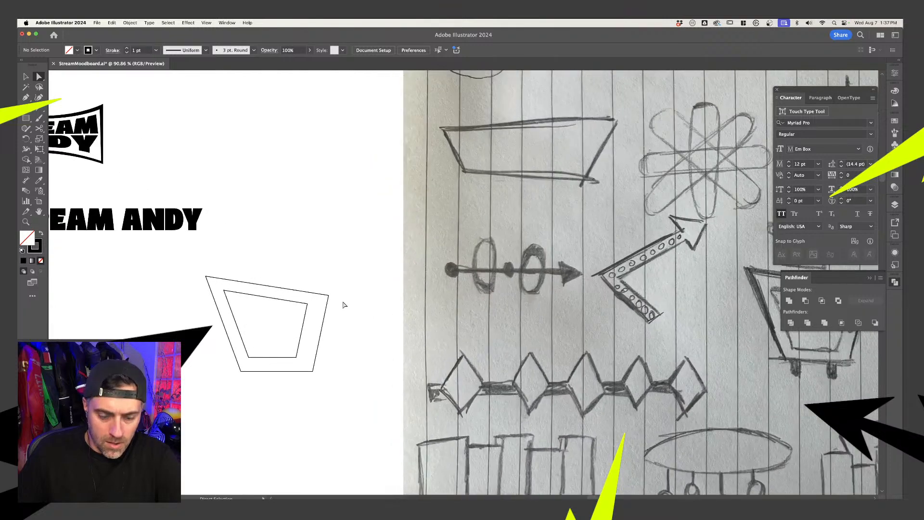
pyautogui.press('b')
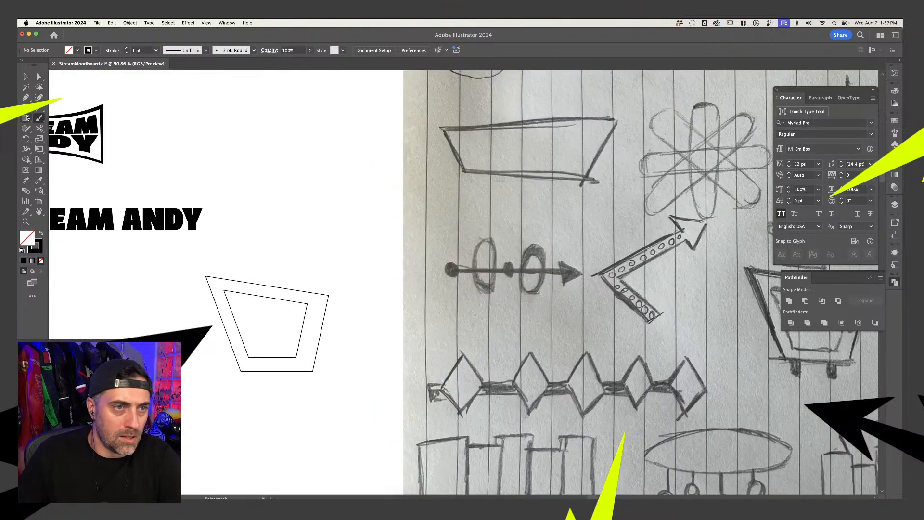
pyautogui.moveTo(29, 119); pyautogui.dragTo(63, 140)
pyautogui.moveTo(249, 259); pyautogui.dragTo(404, 271)
pyautogui.press('v')
pyautogui.click(293, 272)
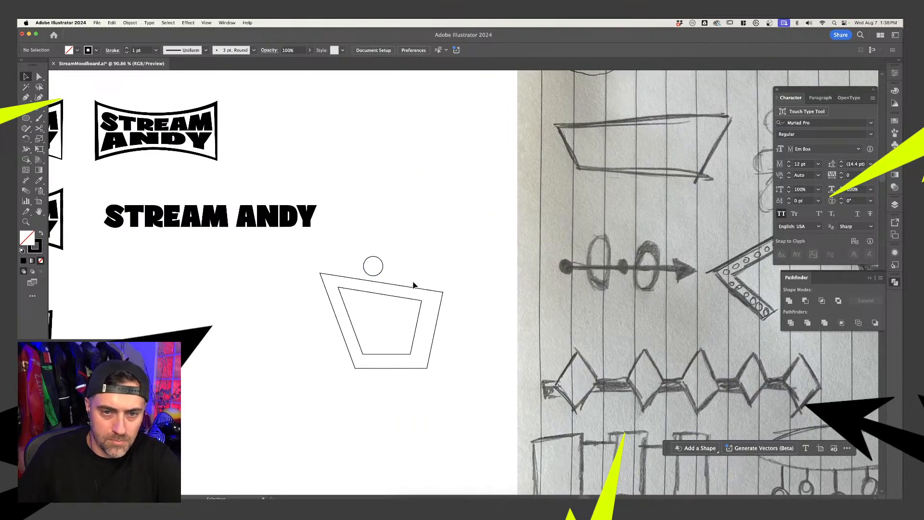
# - Duplicate the TV's outer outline and delete the copy's two bottom anchors, leaving only its sloping top line
pyautogui.press('a')
pyautogui.click(382, 283)
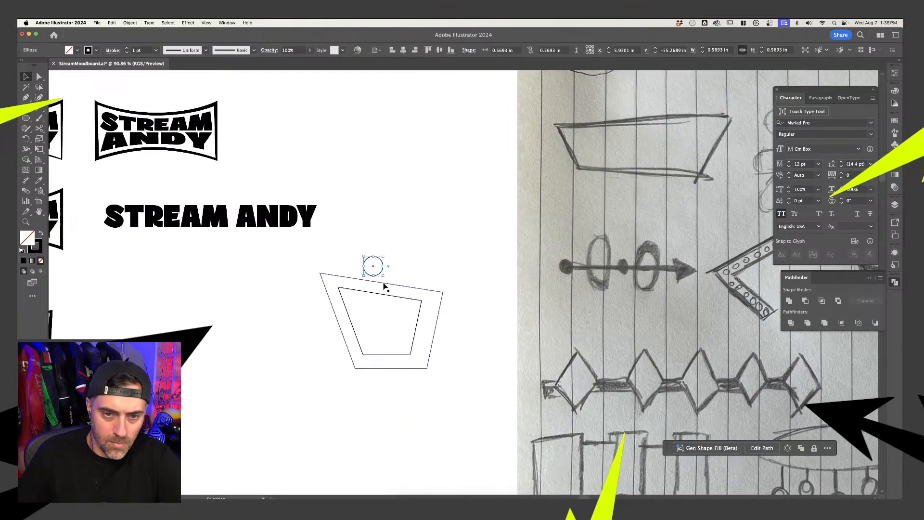
pyautogui.click(320, 274)
pyautogui.keyDown('shift'); pyautogui.click(443, 292); pyautogui.keyUp('shift')
pyautogui.press('super+c')
pyautogui.press('super+v')
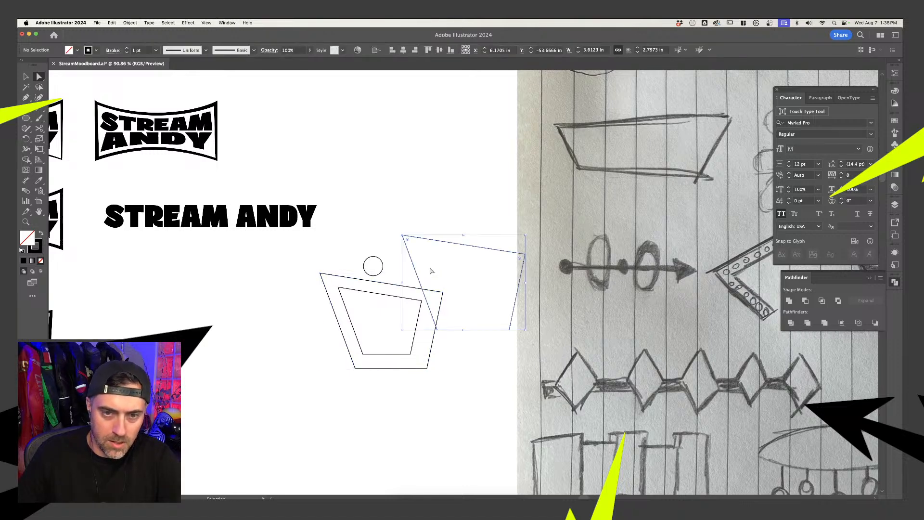
pyautogui.press('a')
pyautogui.click(437, 329)
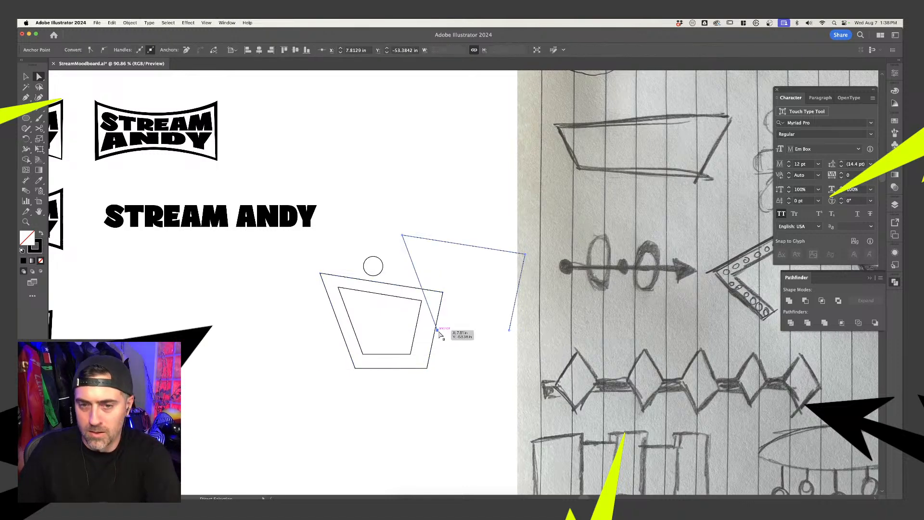
pyautogui.press('Delete')
pyautogui.click(509, 331)
pyautogui.press('Delete')
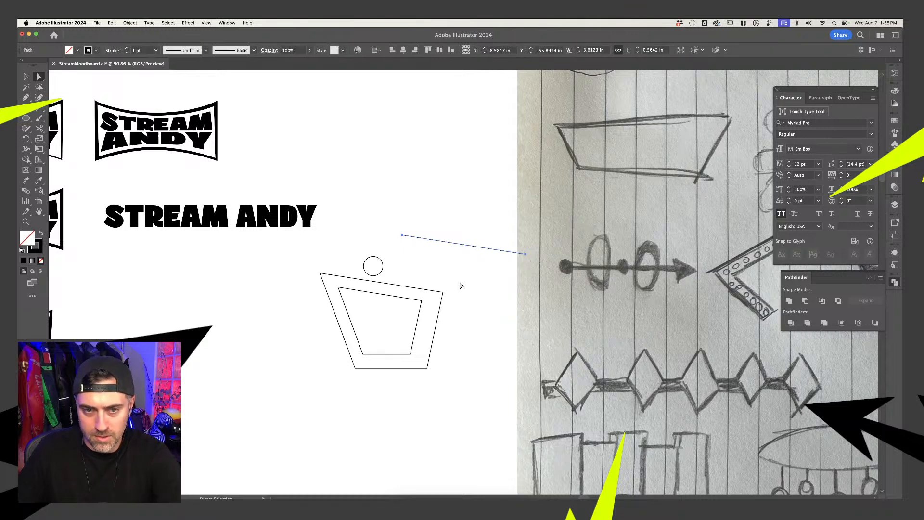
# - Move the circle onto the TV's sloping top edge and lay the copied line across it, just above the outline
pyautogui.click(460, 284)
pyautogui.press('v')
pyautogui.moveTo(382, 268); pyautogui.dragTo(393, 282)
pyautogui.moveTo(461, 245); pyautogui.dragTo(384, 281)
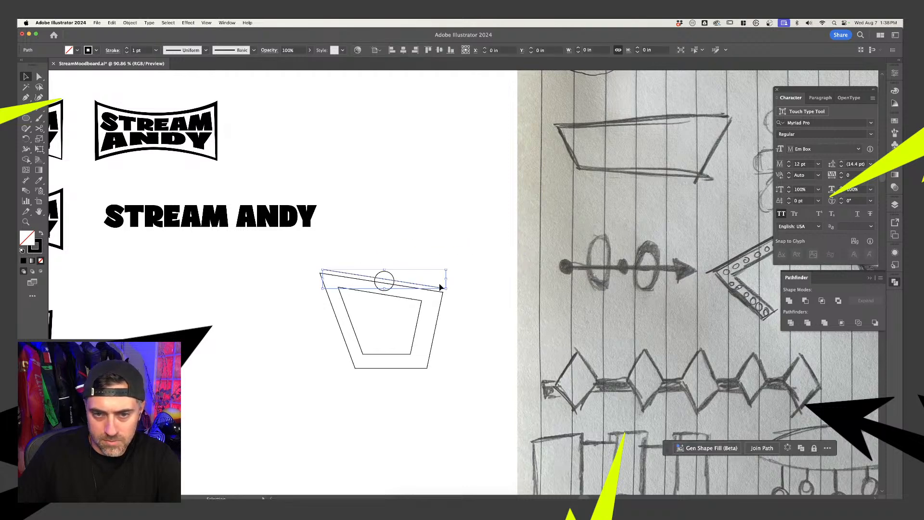
# - Close the line into a shape covering the circle's lower half and subtract it to leave a dome above the TV
pyautogui.press('p')
pyautogui.click(446, 290)
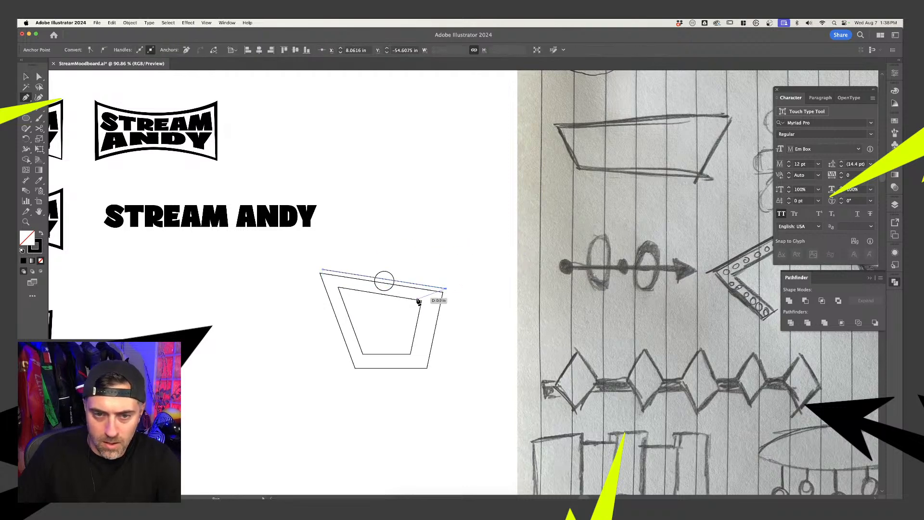
pyautogui.click(322, 271)
pyautogui.press('a')
pyautogui.press('v')
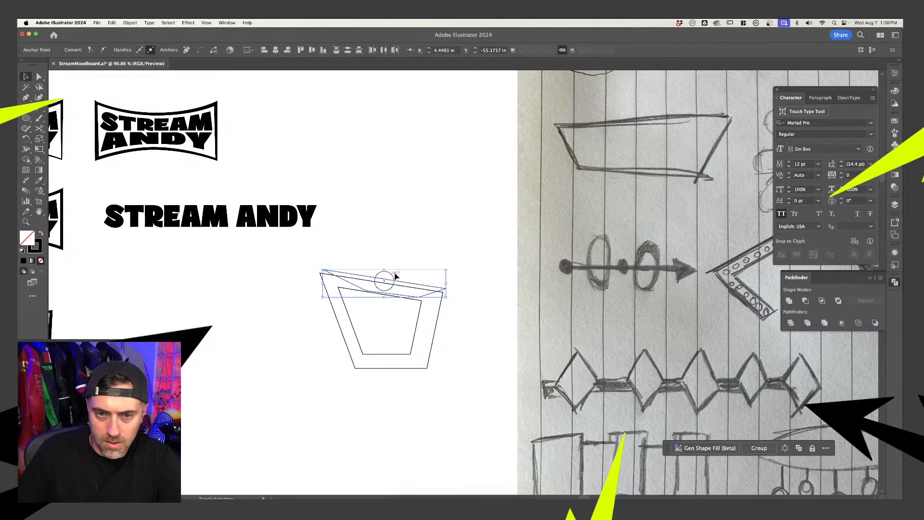
pyautogui.click(805, 302)
pyautogui.click(419, 231)
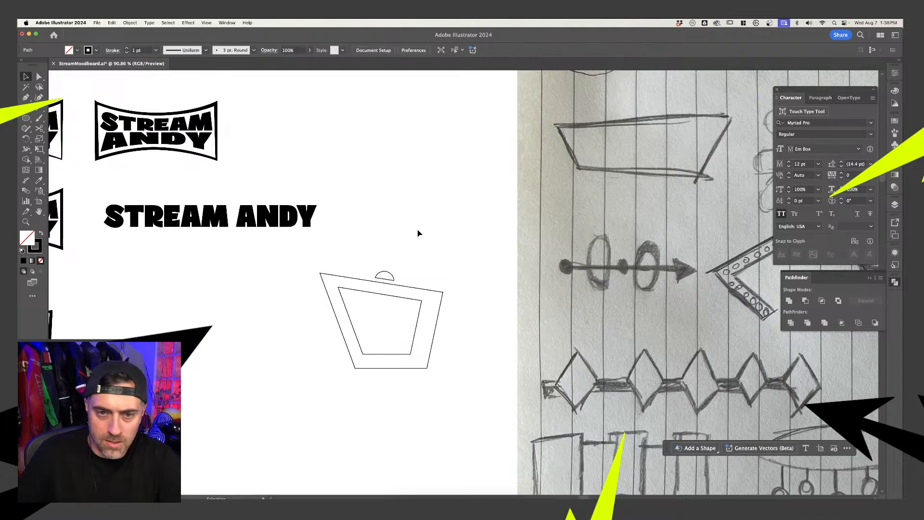
# - Draw an antenna above the dome from a thin vertical rectangle about 0.04 by 0.49 in, topped with a small circle
pyautogui.scroll(3, 389, 276)
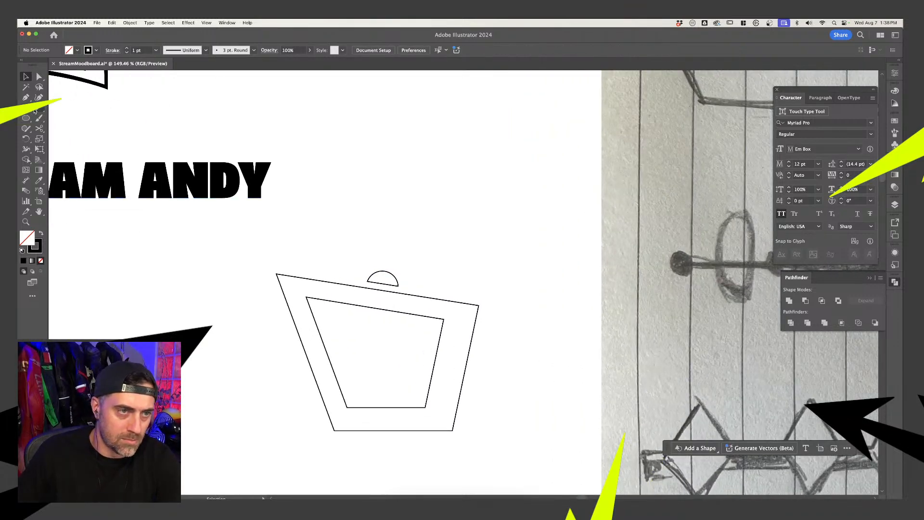
pyautogui.moveTo(27, 119); pyautogui.dragTo(52, 118)
pyautogui.moveTo(357, 207)
pyautogui.mouseDown()
pyautogui.moveTo(352, 232)
pyautogui.moveTo(359, 236)
pyautogui.mouseUp()
pyautogui.press('v')
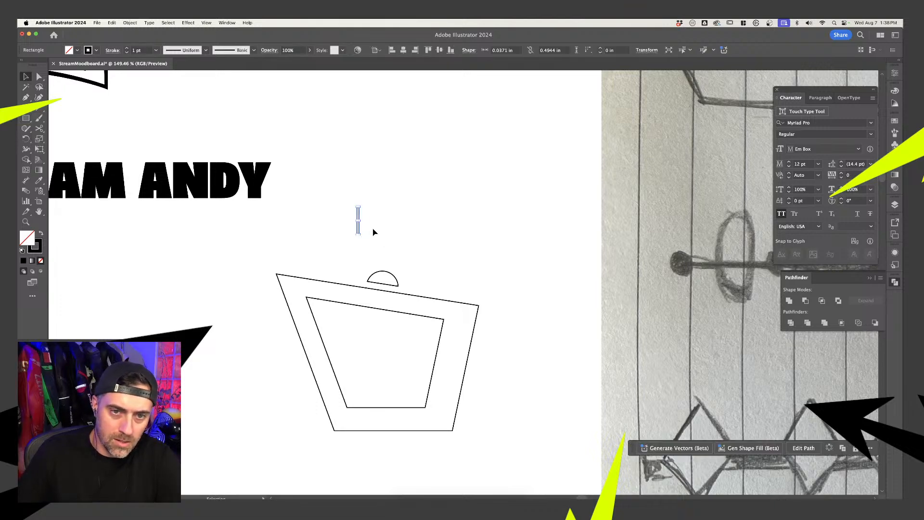
pyautogui.click(207, 208)
pyautogui.moveTo(26, 118); pyautogui.dragTo(72, 139)
pyautogui.moveTo(357, 202); pyautogui.dragTo(362, 204)
pyautogui.press('v')
pyautogui.click(385, 199)
pyautogui.click(354, 218)
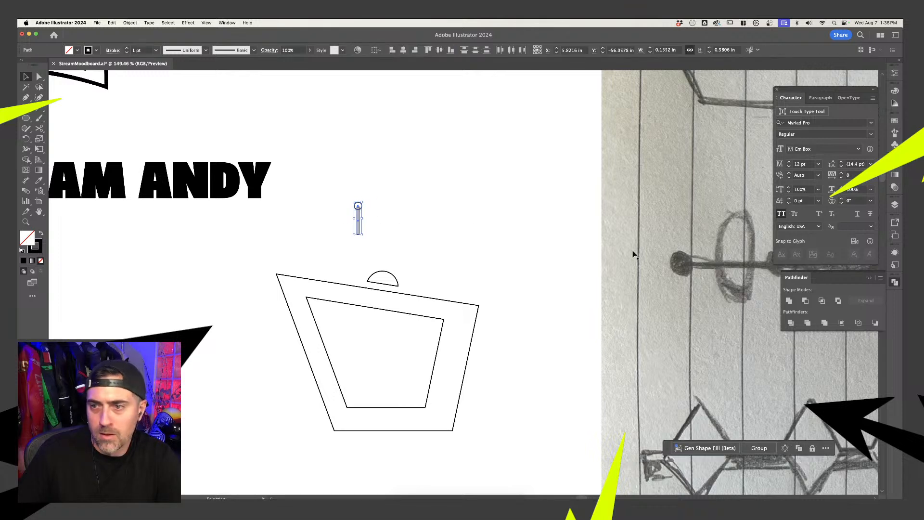
# - Place two antennas on the dome, angled outward in a V, and move the assembly along the TV's top edge toward its right corner
pyautogui.moveTo(365, 206); pyautogui.dragTo(417, 268)
pyautogui.click(445, 274)
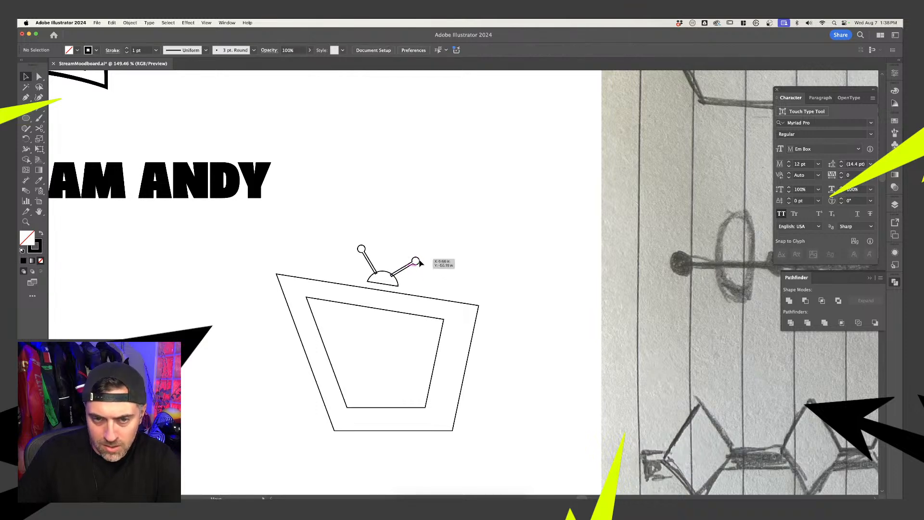
pyautogui.scroll(-3, 447, 268)
pyautogui.hscroll(-3, 448, 268)
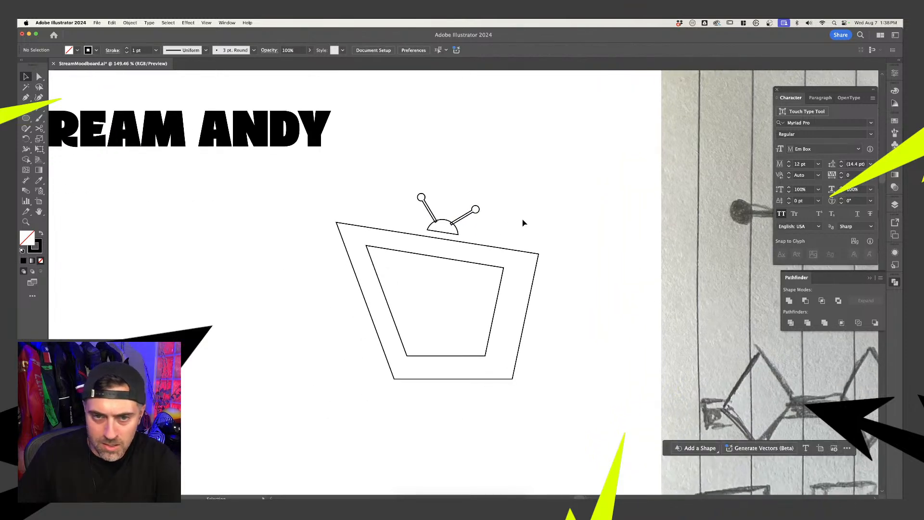
pyautogui.moveTo(405, 210); pyautogui.dragTo(405, 210)
pyautogui.moveTo(455, 229); pyautogui.dragTo(500, 239)
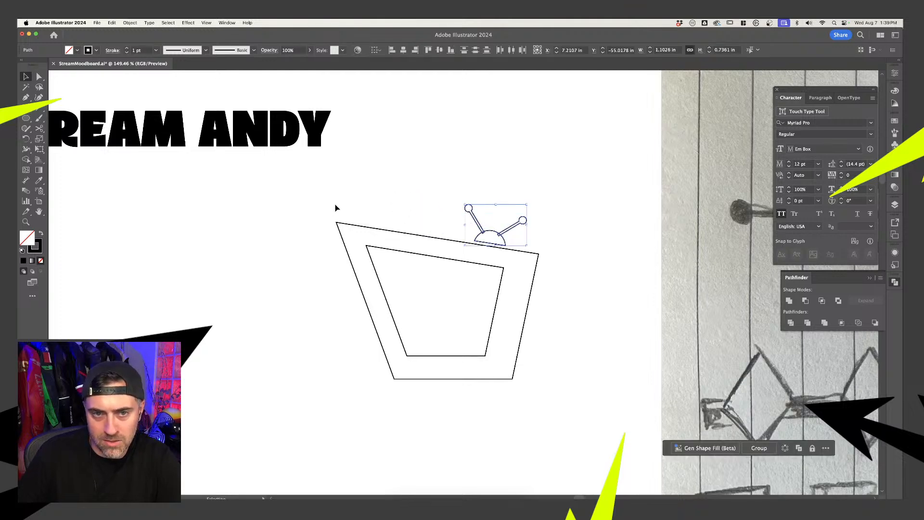
pyautogui.click(473, 216)
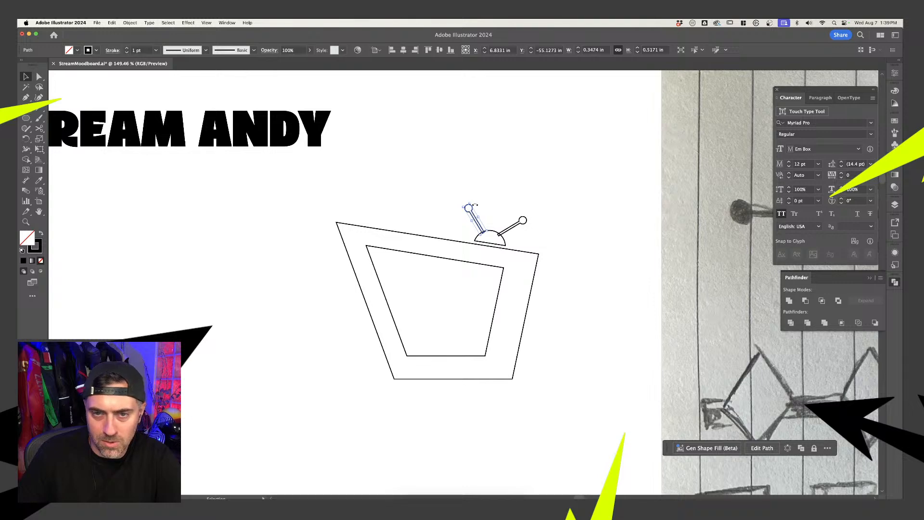
# - Swap fill and stroke on the TV outlines, dome and antennas to make them solid black
pyautogui.moveTo(446, 196); pyautogui.dragTo(546, 288)
pyautogui.hotkey('shift', 'x')
pyautogui.click(565, 284)
# - Subtract the inner screen shape from the TV body to cut out the screen
pyautogui.click(481, 285)
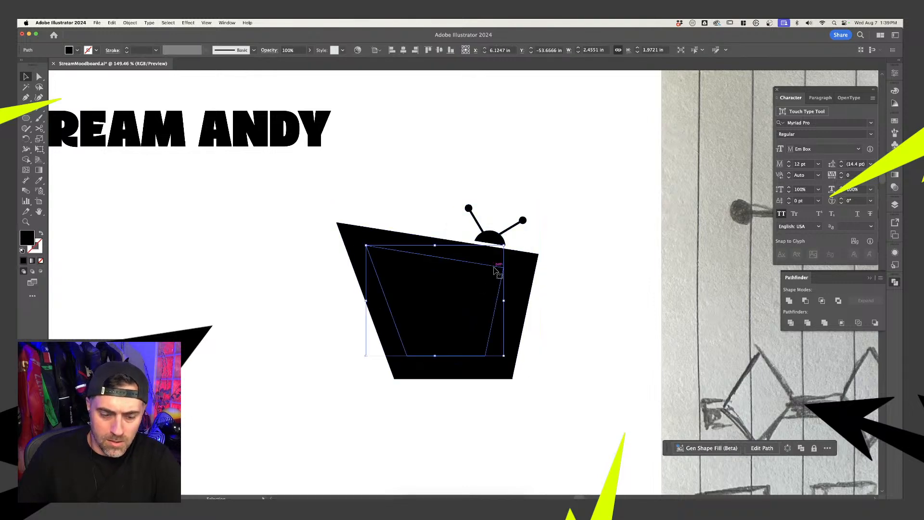
pyautogui.keyDown('shift'); pyautogui.click(525, 275); pyautogui.keyUp('shift')
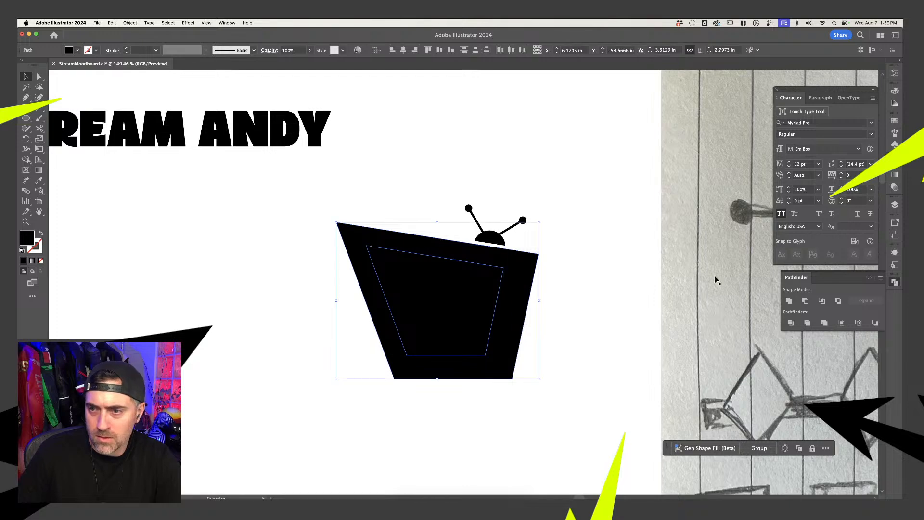
pyautogui.click(811, 301)
pyautogui.click(581, 299)
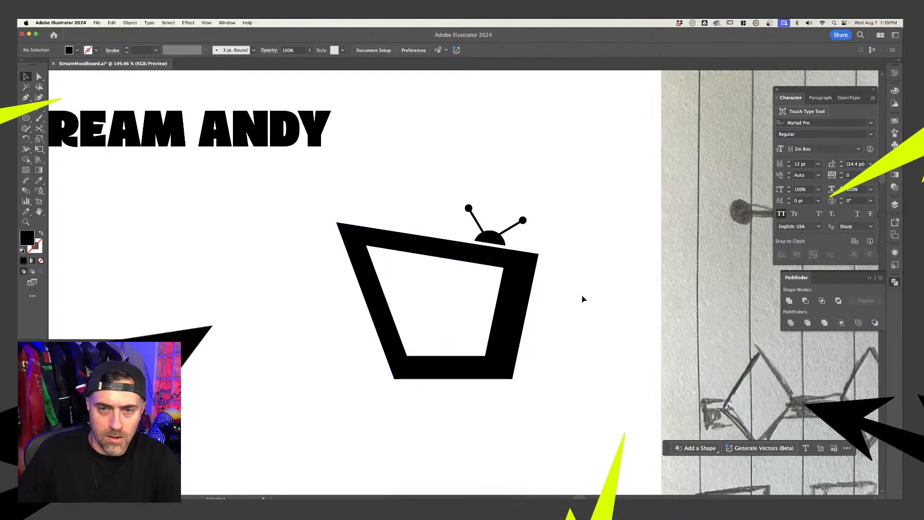
# - Draw a white circle about 0.26 in across as a knob at the top of the TV frame's thick right side
pyautogui.click(26, 118)
pyautogui.moveTo(512, 276); pyautogui.dragTo(527, 289)
pyautogui.press('b')
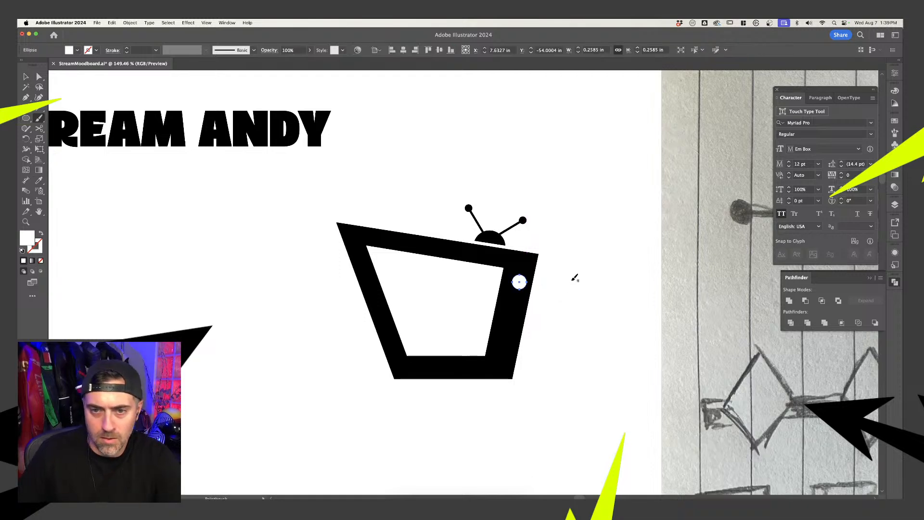
pyautogui.press('v')
pyautogui.click(571, 283)
# - Duplicate the knob down the frame's right side to make a column of three, with the lower two smaller
pyautogui.moveTo(522, 281); pyautogui.dragTo(513, 305)
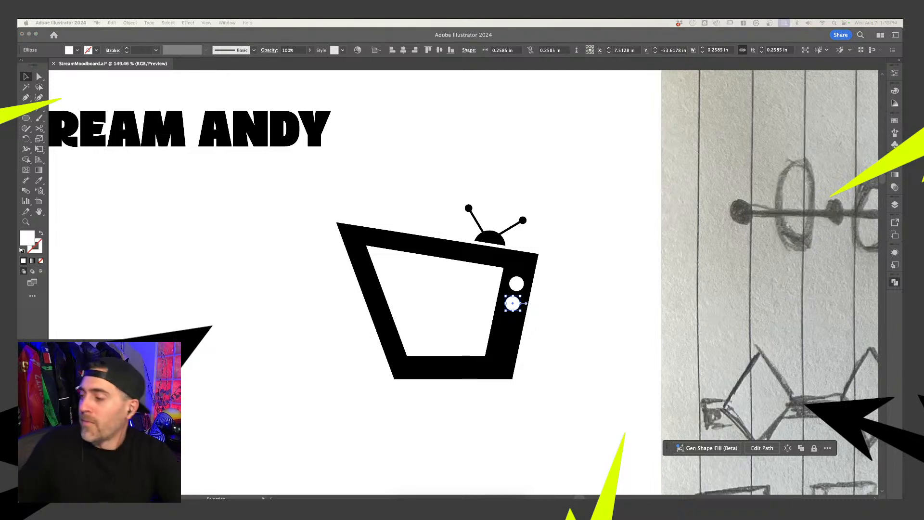
pyautogui.click(521, 312)
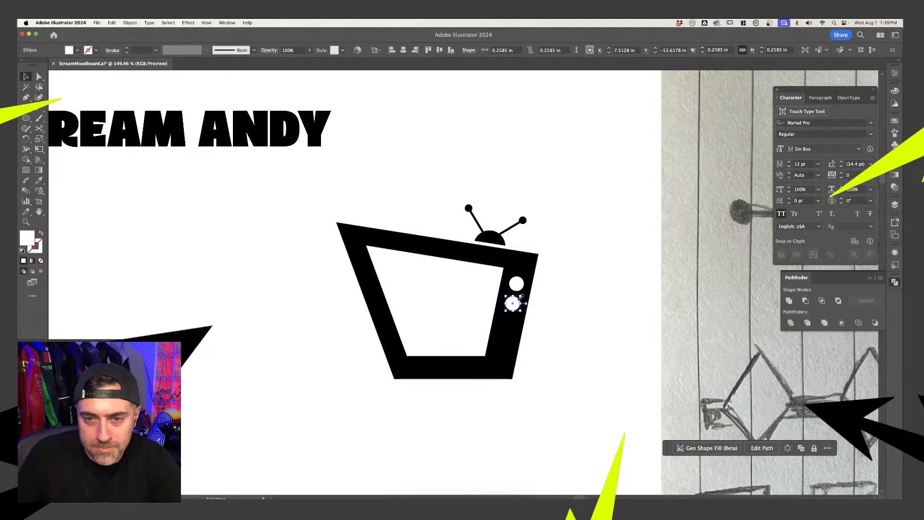
pyautogui.moveTo(521, 311)
pyautogui.mouseDown()
pyautogui.moveTo(518, 300)
pyautogui.moveTo(512, 324)
pyautogui.mouseUp()
pyautogui.click(553, 308)
pyautogui.click(552, 315)
pyautogui.click(553, 323)
# - Copy the Blackcurrant Stream Andy sample from the Adobe Fonts list into the blank area below the framed logos
pyautogui.scroll(-3, 552, 323)
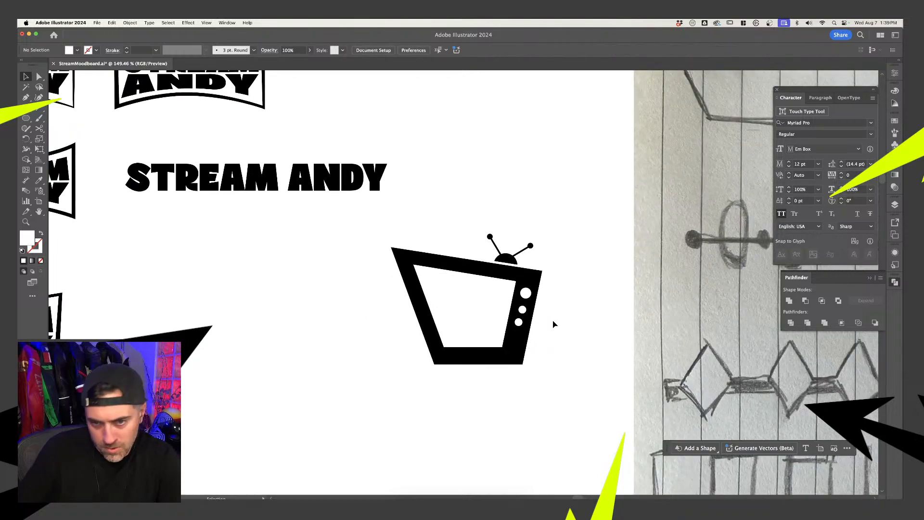
pyautogui.moveTo(562, 340); pyautogui.dragTo(605, 323)
pyautogui.scroll(-3, 605, 326)
pyautogui.scroll(4, 617, 339)
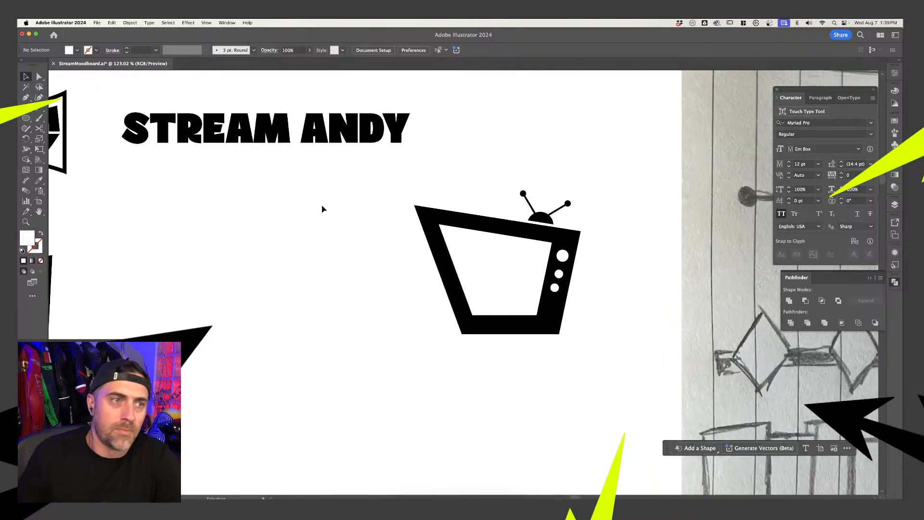
pyautogui.scroll(-7, 206, 149)
pyautogui.hscroll(-8, 213, 152)
pyautogui.scroll(3, 212, 153)
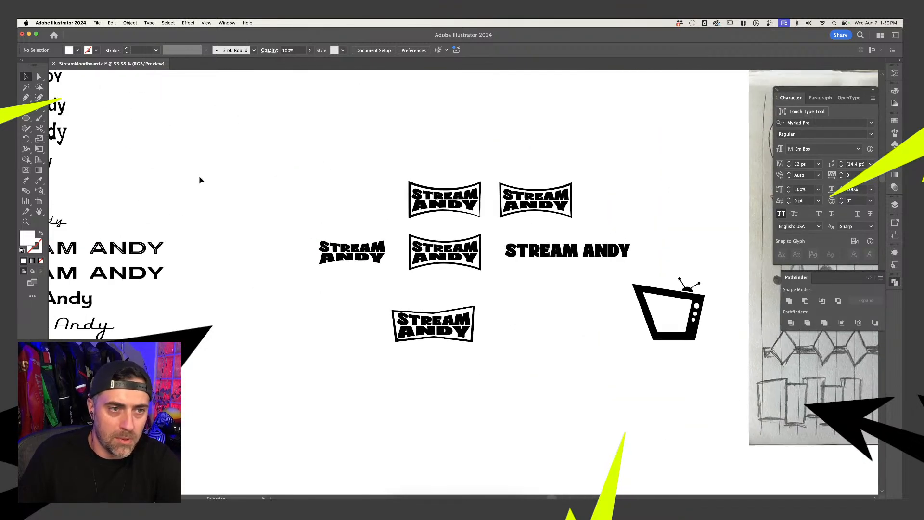
pyautogui.scroll(-2, 213, 174)
pyautogui.hscroll(-8, 213, 175)
pyautogui.scroll(-6, 287, 145)
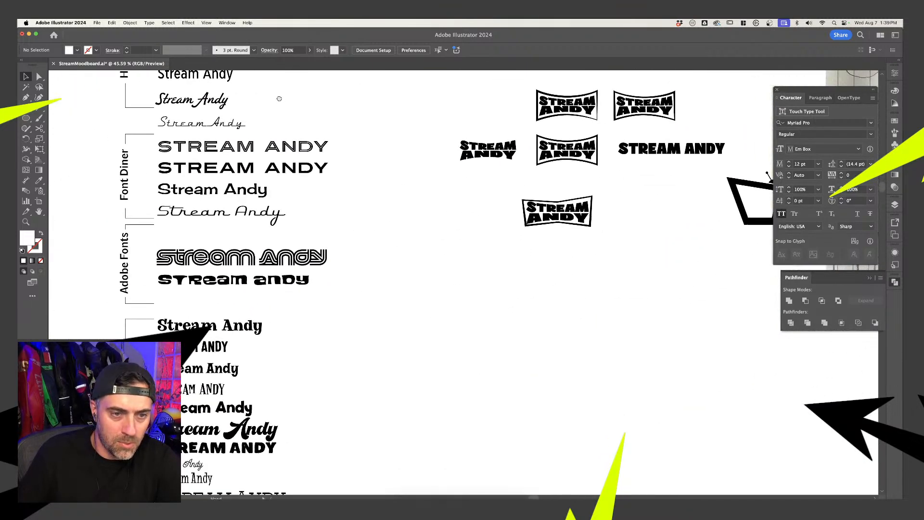
pyautogui.scroll(-2, 316, 202)
pyautogui.hscroll(4, 316, 203)
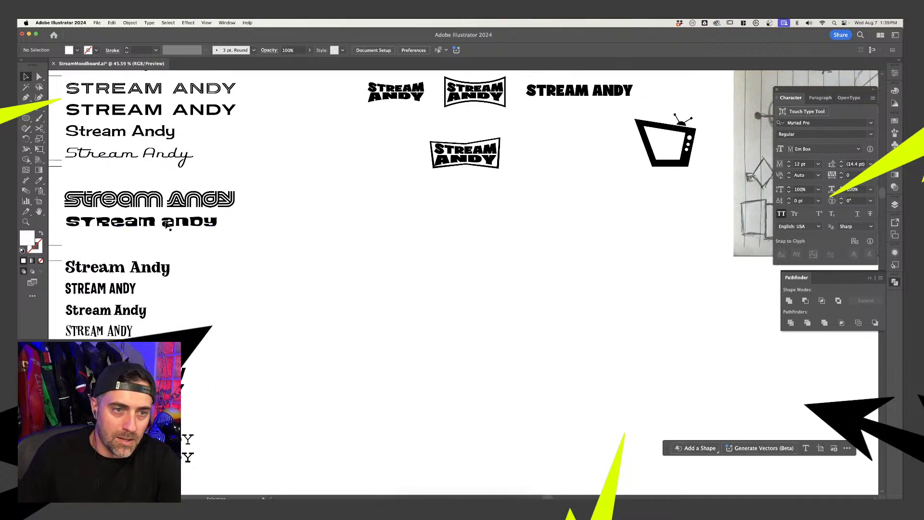
pyautogui.moveTo(175, 226); pyautogui.dragTo(420, 230)
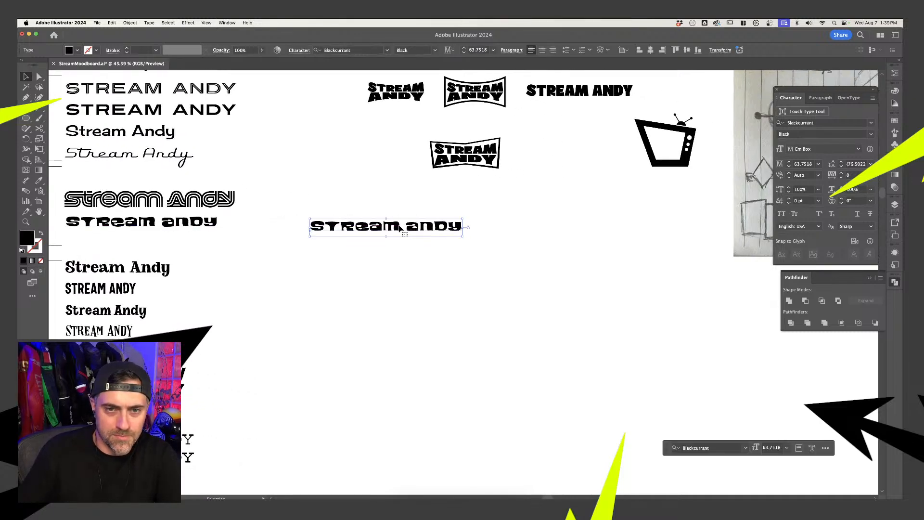
# - Break the copied Stream Andy text onto two lines and set it in all caps
pyautogui.doubleClick(402, 227)
pyautogui.press('super+a')
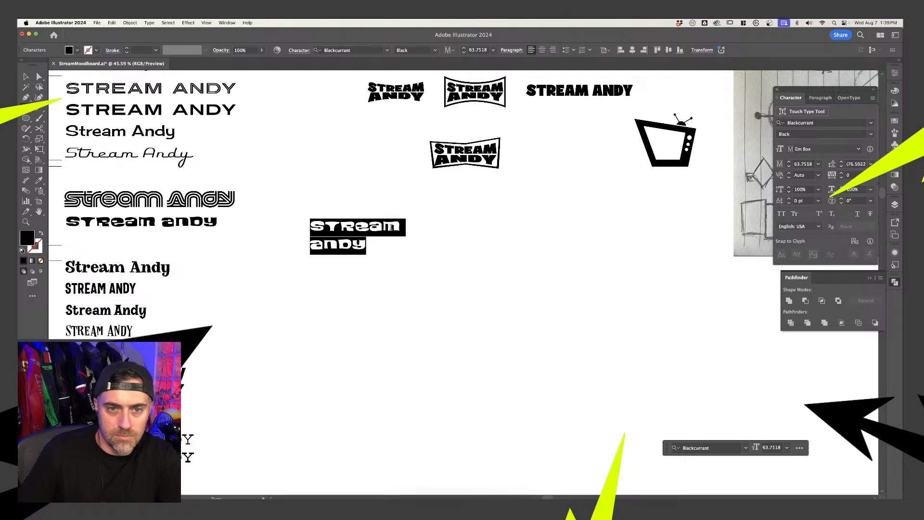
pyautogui.click(324, 241)
pyautogui.press('super+a')
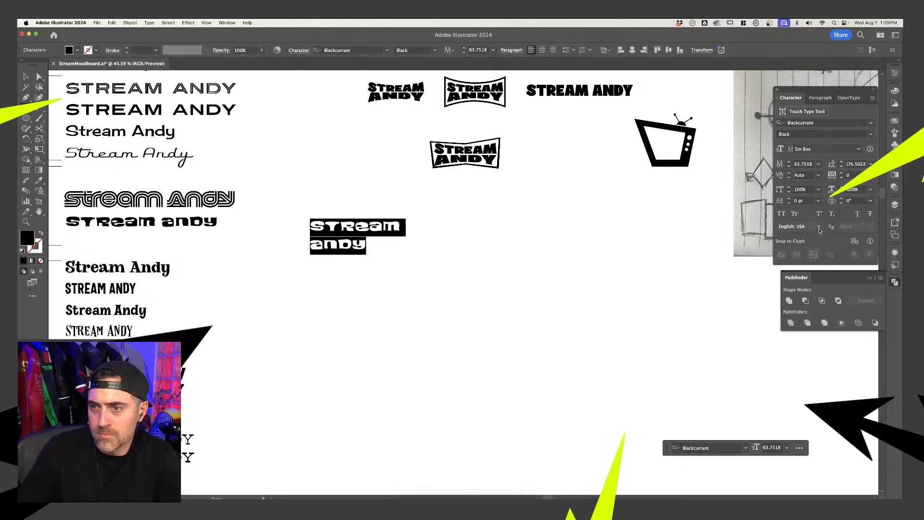
pyautogui.click(781, 214)
pyautogui.click(368, 226)
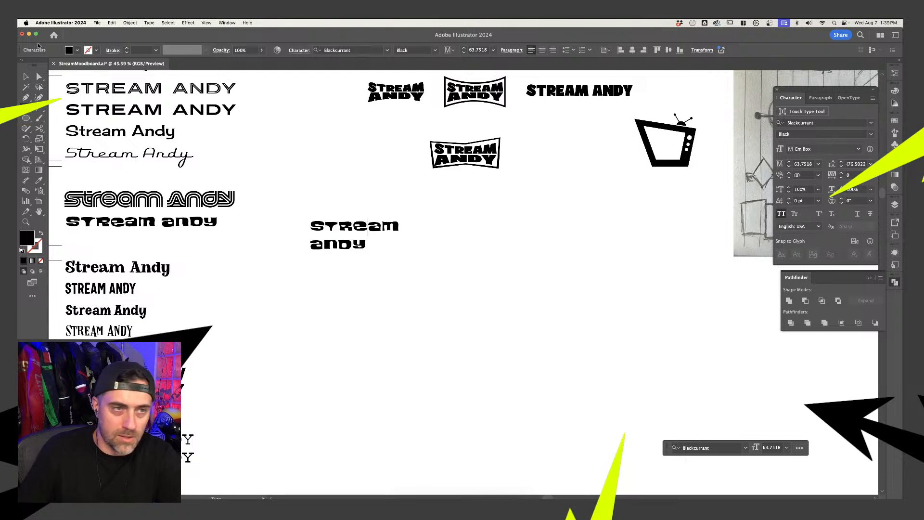
# - Move the two-line text beside the TV's lower left and scale it down to about 34 pt
pyautogui.click(26, 77)
pyautogui.moveTo(355, 223); pyautogui.dragTo(575, 173)
pyautogui.scroll(10, 620, 178)
pyautogui.hscroll(5, 620, 192)
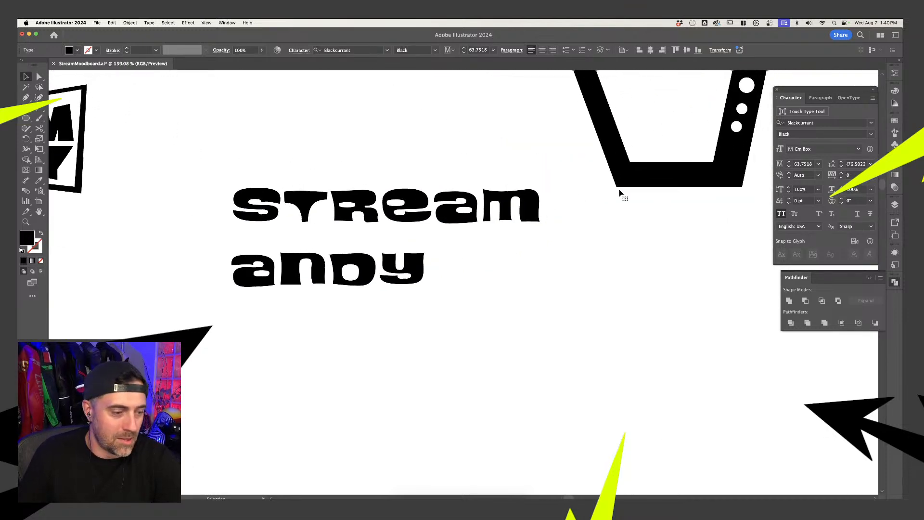
pyautogui.scroll(3, 620, 193)
pyautogui.hscroll(3, 620, 193)
pyautogui.click(477, 250)
pyautogui.moveTo(484, 235); pyautogui.dragTo(457, 227)
# - Replace the Stream Andy text with "several moments later"
pyautogui.press('t')
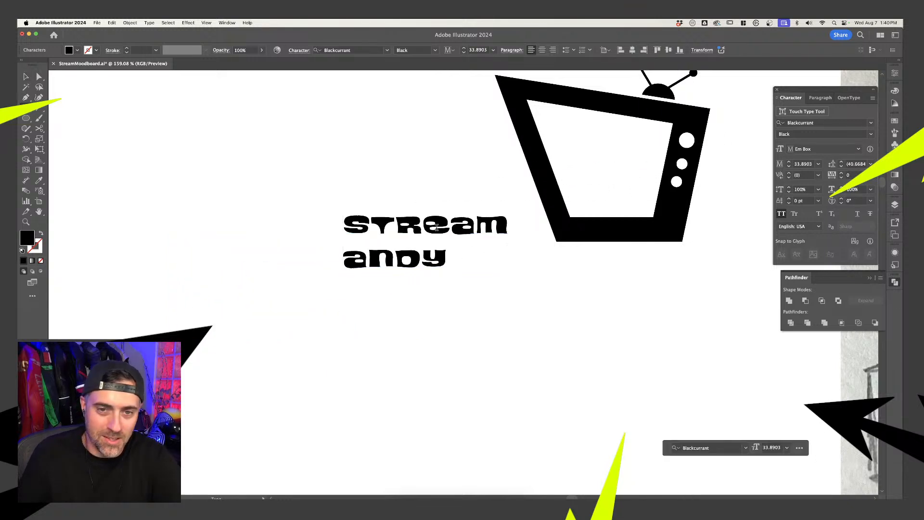
pyautogui.press('super+a')
pyautogui.write('s')
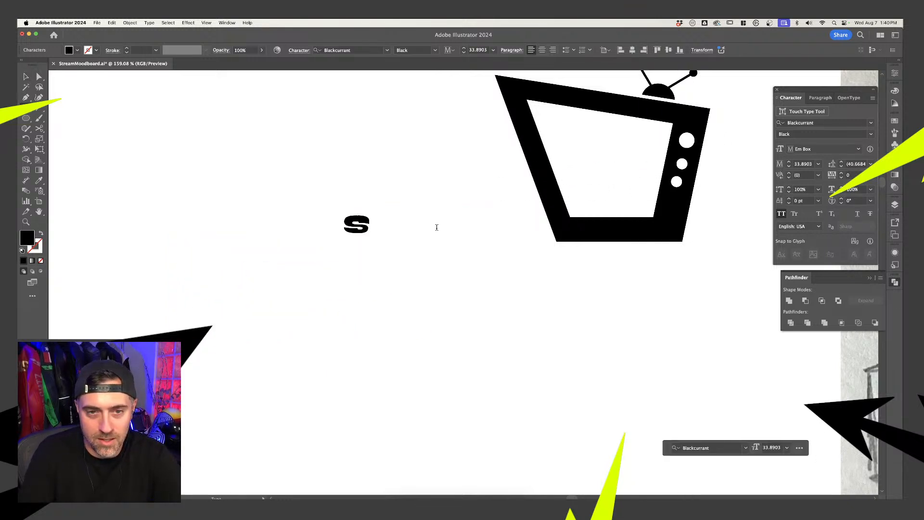
pyautogui.write('everal minutes la')
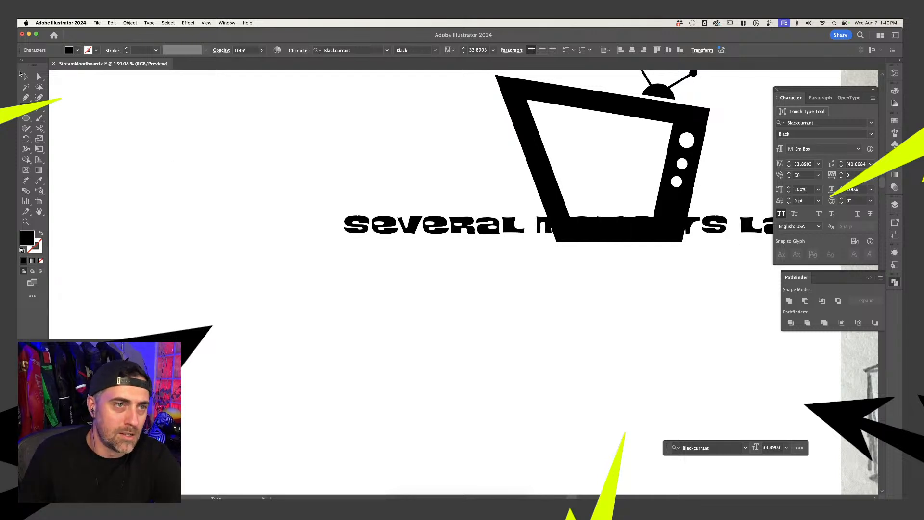
# - Scale the new text down to about 9.6 pt and move it onto the TV screen
pyautogui.press('Escape')
pyautogui.moveTo(343, 211); pyautogui.dragTo(458, 223)
pyautogui.moveTo(583, 226); pyautogui.dragTo(593, 154)
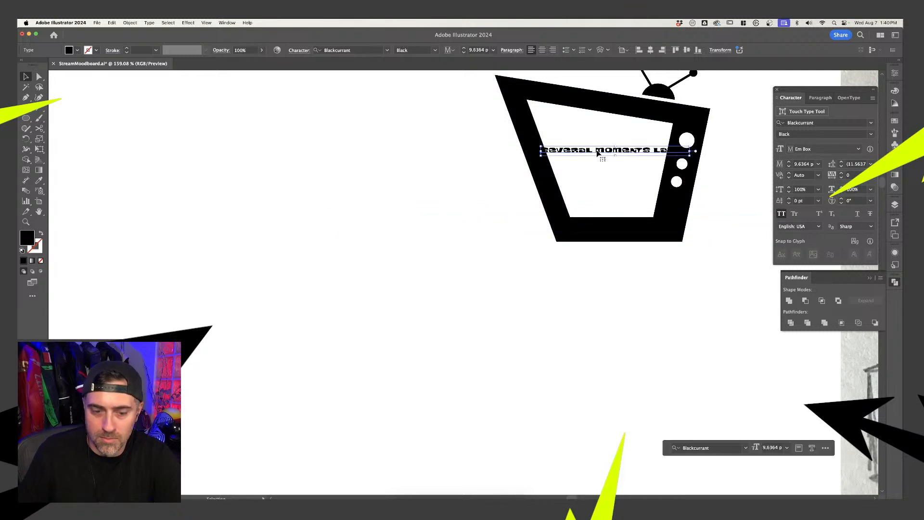
# - Break the text before "later", centre-align both lines, and position them in the middle of the TV screen
pyautogui.press('t')
pyautogui.moveTo(651, 150); pyautogui.dragTo(654, 150)
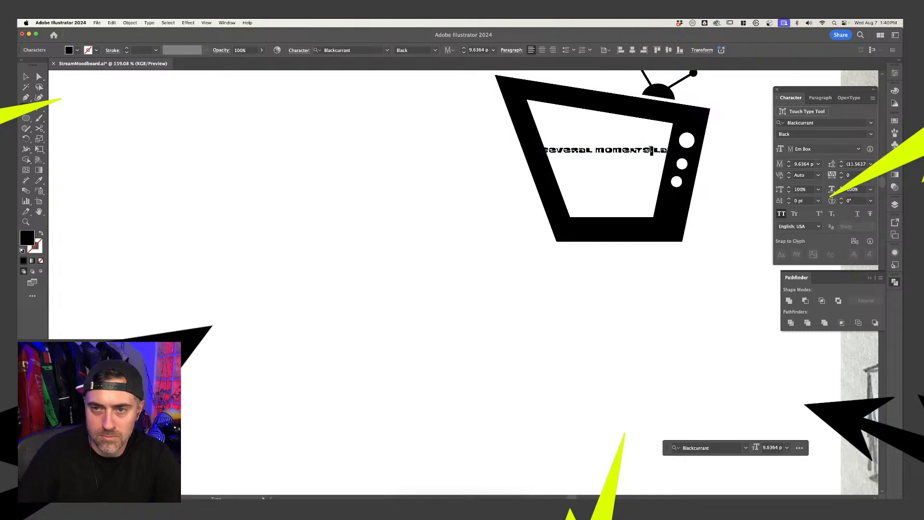
pyautogui.press('Return')
pyautogui.press('super+a')
pyautogui.click(541, 51)
pyautogui.press('Escape')
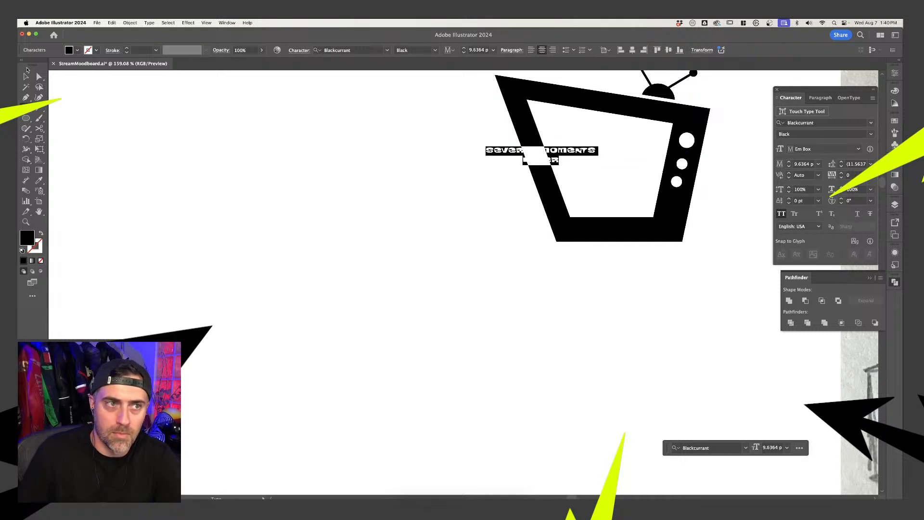
pyautogui.moveTo(568, 157); pyautogui.dragTo(631, 161)
pyautogui.click(387, 162)
pyautogui.scroll(-5, 388, 163)
pyautogui.hscroll(-5, 388, 165)
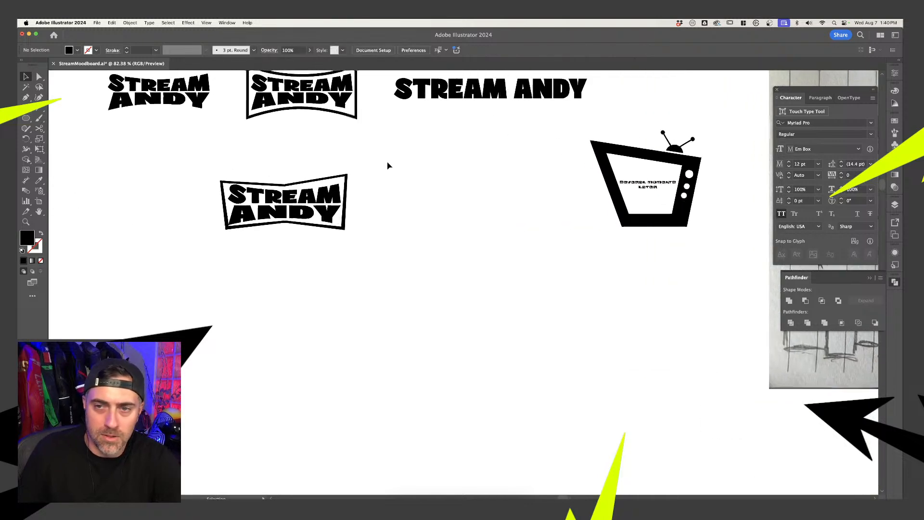
# - Examine the Stream Andy typeface samples in the lettering list, comparing the script, sans and slab styles
pyautogui.hscroll(-9, 423, 289)
pyautogui.scroll(-5, 420, 286)
pyautogui.hscroll(-5, 419, 285)
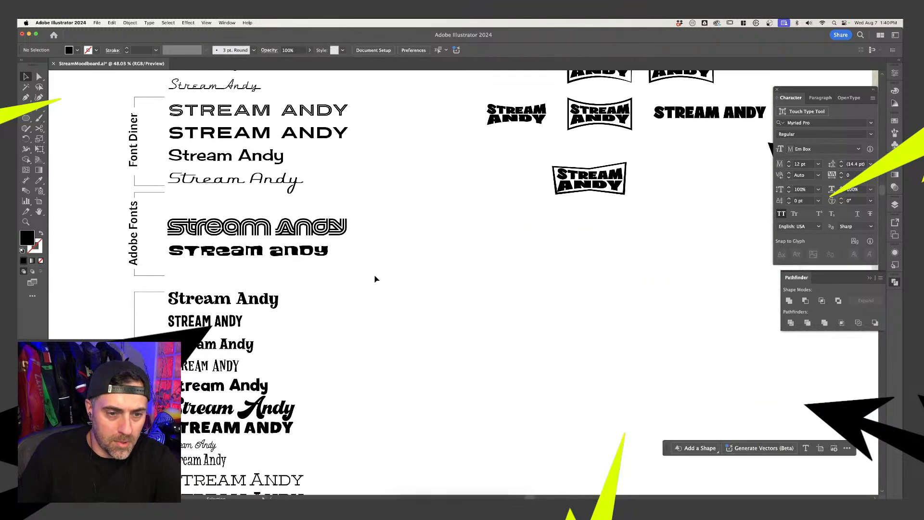
pyautogui.scroll(-3, 376, 276)
pyautogui.scroll(2, 375, 277)
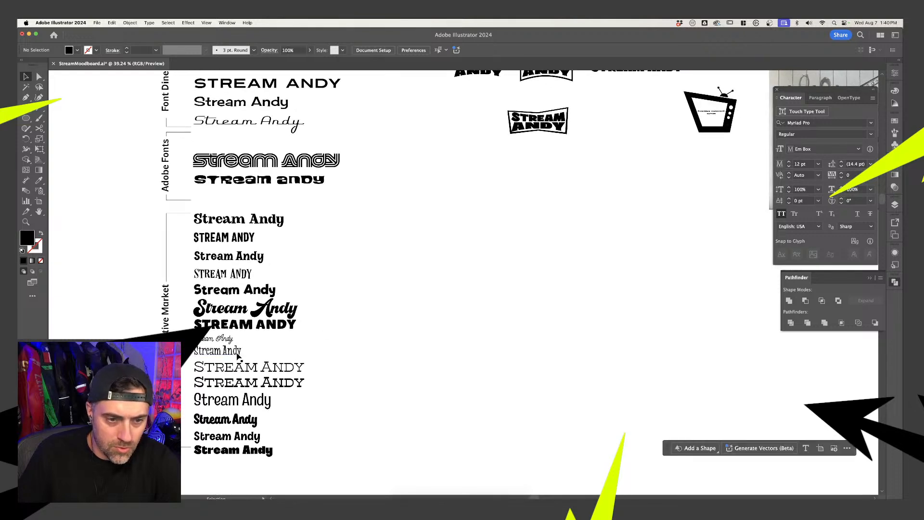
pyautogui.scroll(1, 238, 356)
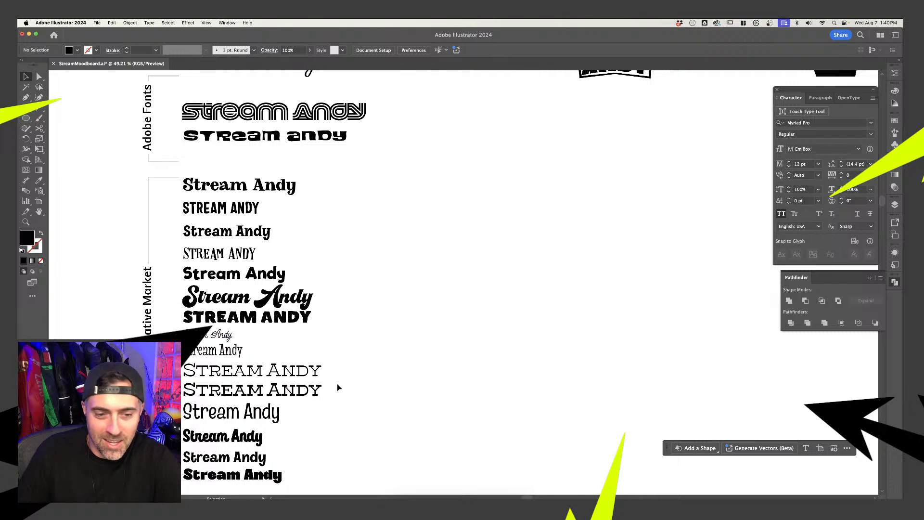
pyautogui.click(232, 477)
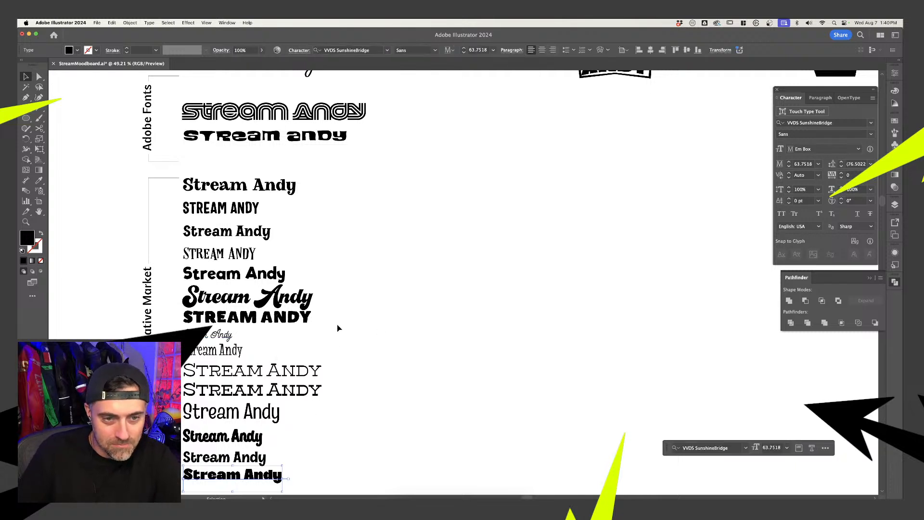
pyautogui.click(363, 329)
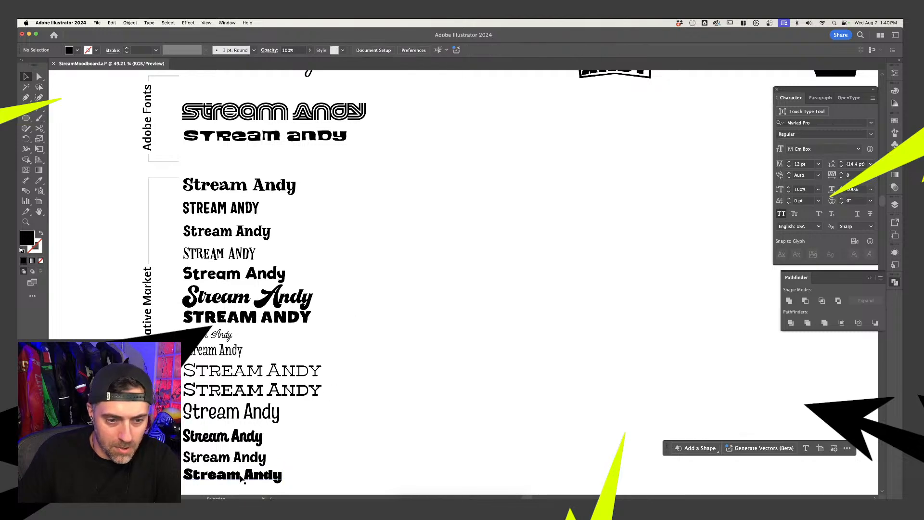
pyautogui.scroll(10, 409, 304)
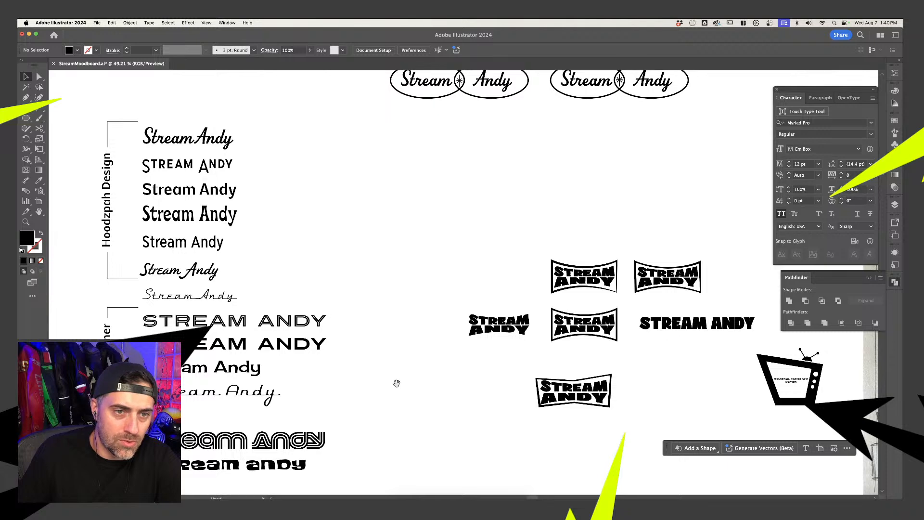
pyautogui.scroll(-15, 397, 384)
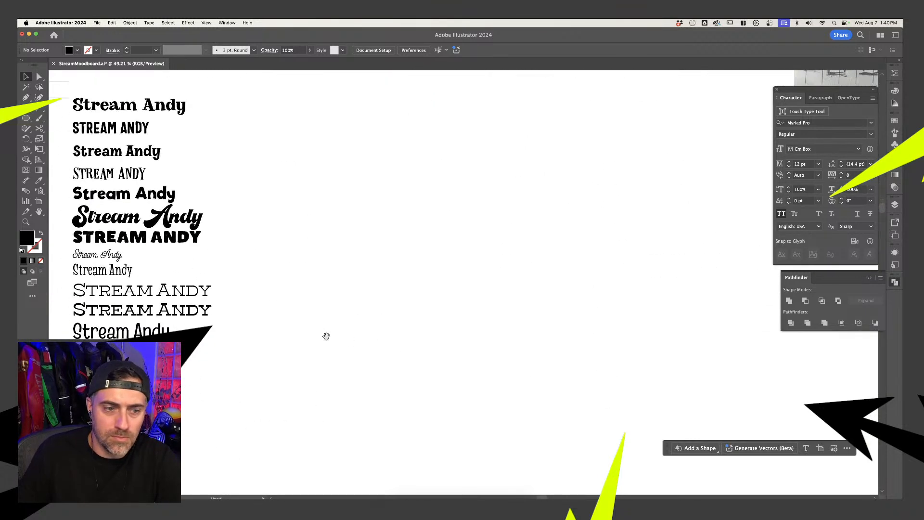
pyautogui.click(135, 399)
pyautogui.click(240, 389)
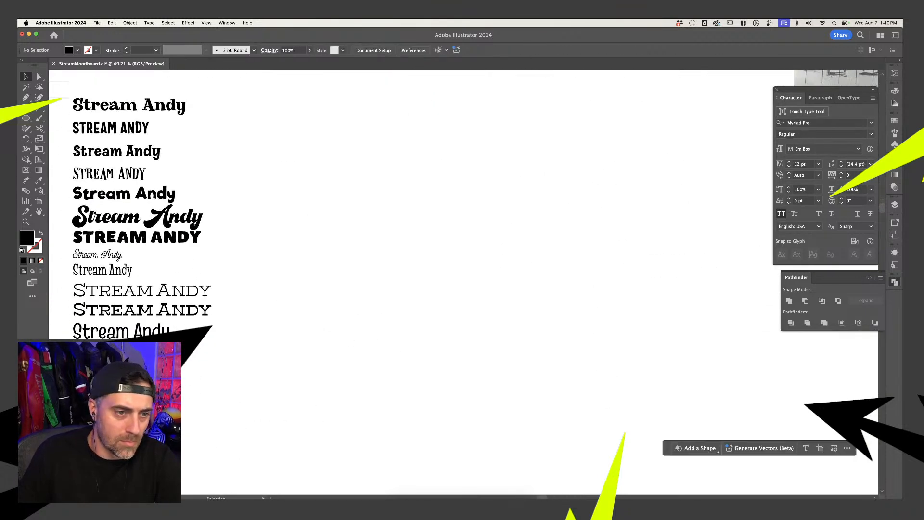
# - Duplicate the heavier Surfbird slab sample into the blank canvas and set it to Slab Bold in all caps
pyautogui.moveTo(159, 312); pyautogui.dragTo(565, 258)
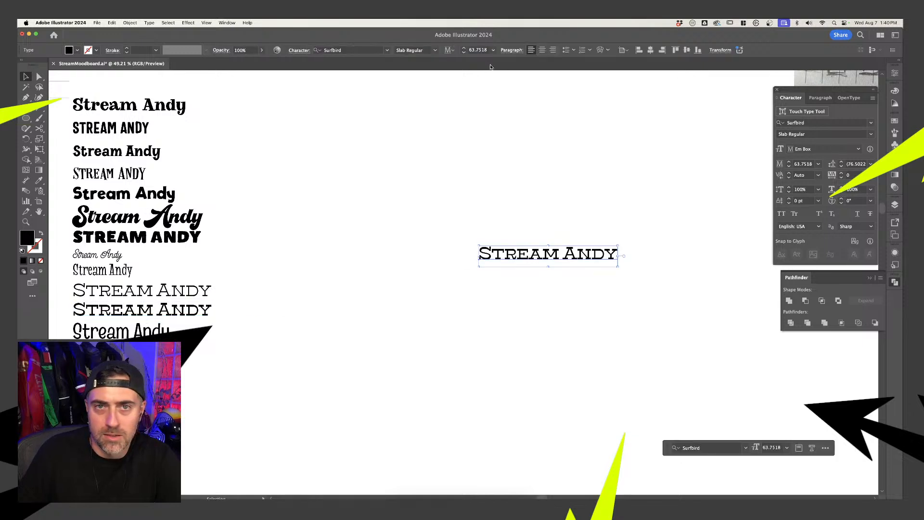
pyautogui.click(435, 50)
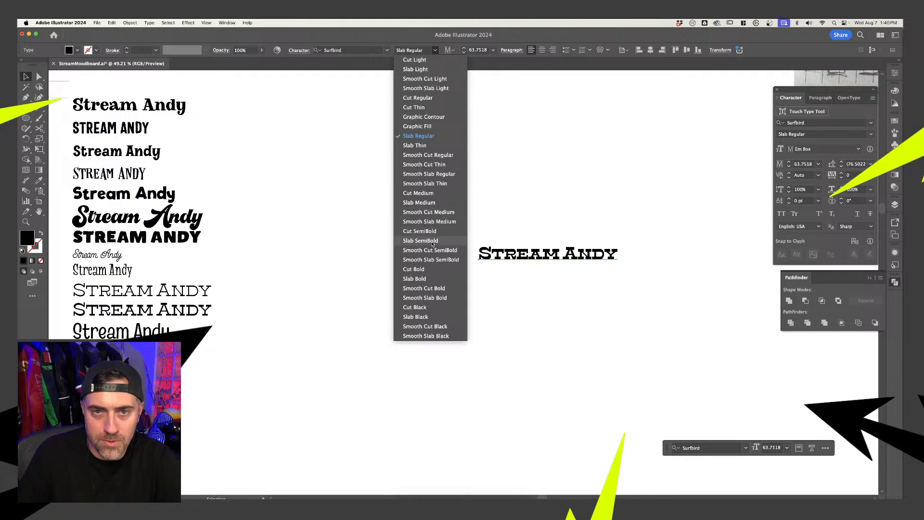
pyautogui.click(426, 279)
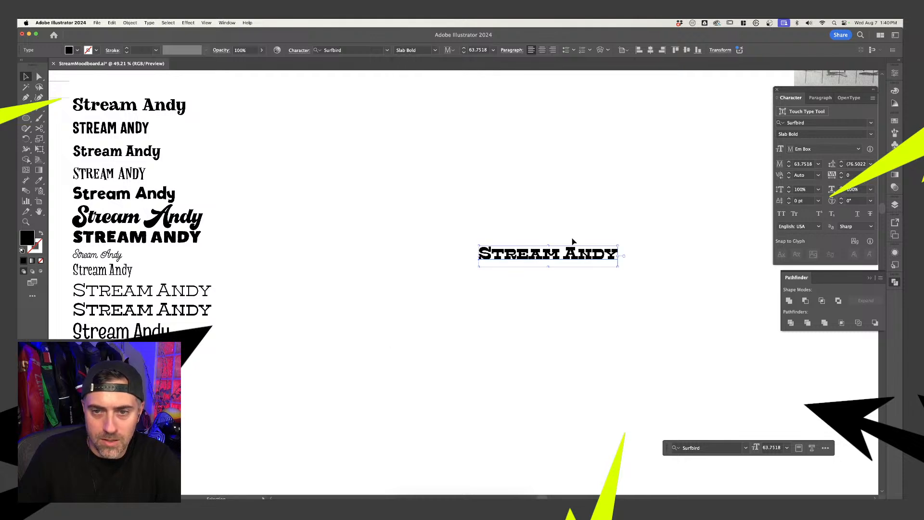
pyautogui.click(781, 215)
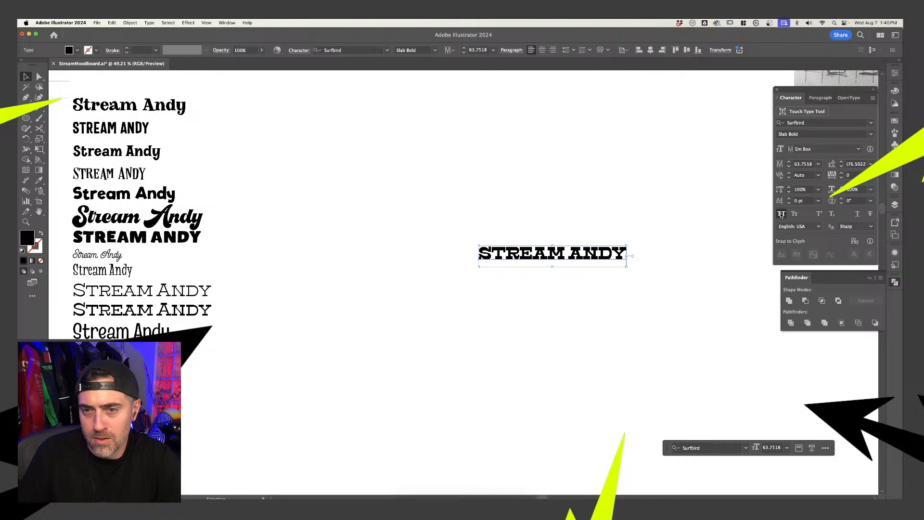
# - Break the Surfbird wordmark into two lines, STREAM over ANDY, without the space and with centered alignment
pyautogui.doubleClick(573, 257)
pyautogui.press('BackSpace')
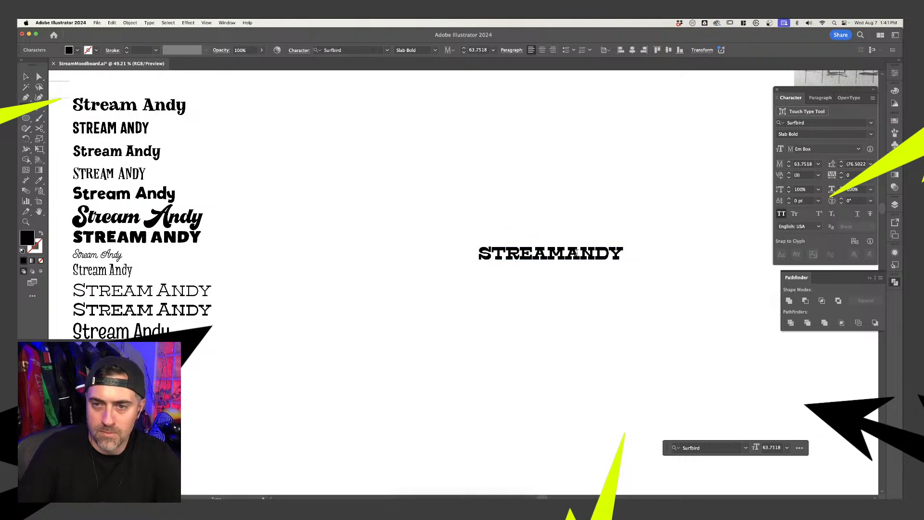
pyautogui.press('Return')
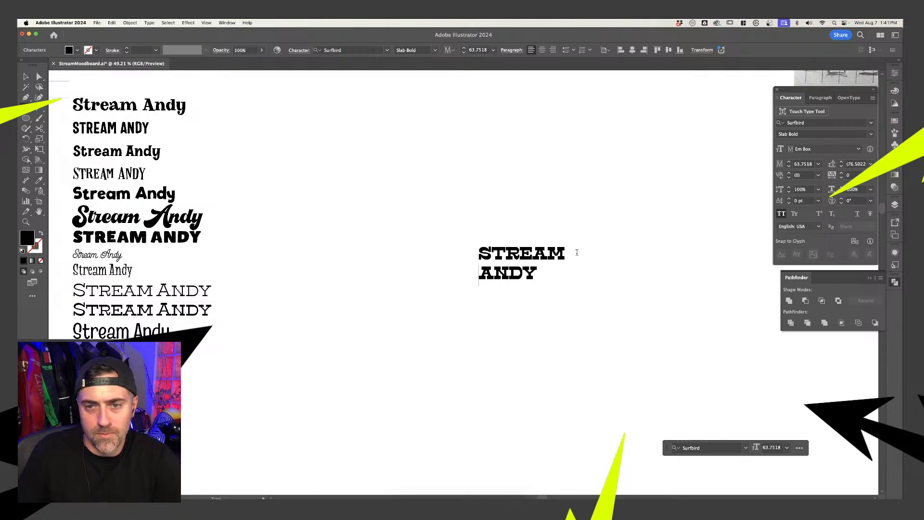
pyautogui.press('super+a')
pyautogui.click(543, 50)
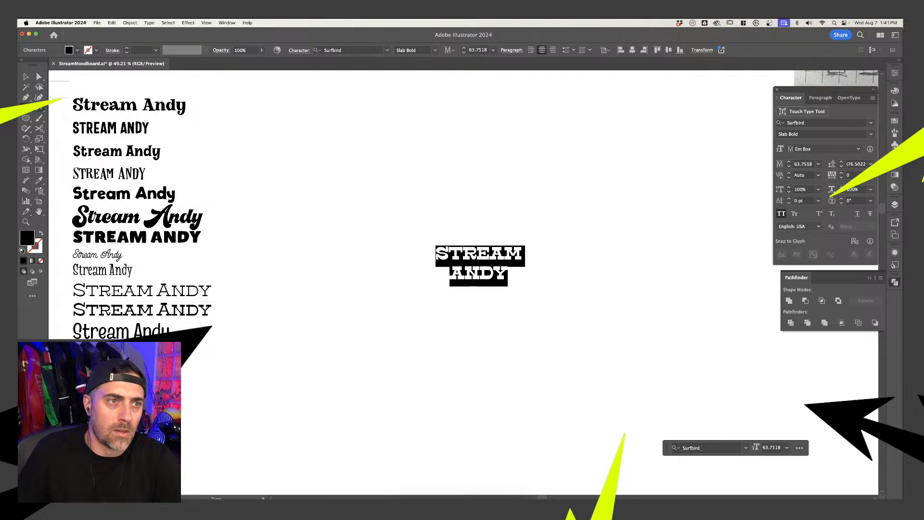
# - Move the two-line Surfbird wordmark to sit just beneath the retro television illustration
pyautogui.click(26, 77)
pyautogui.moveTo(479, 266); pyautogui.dragTo(681, 117)
pyautogui.click(458, 275)
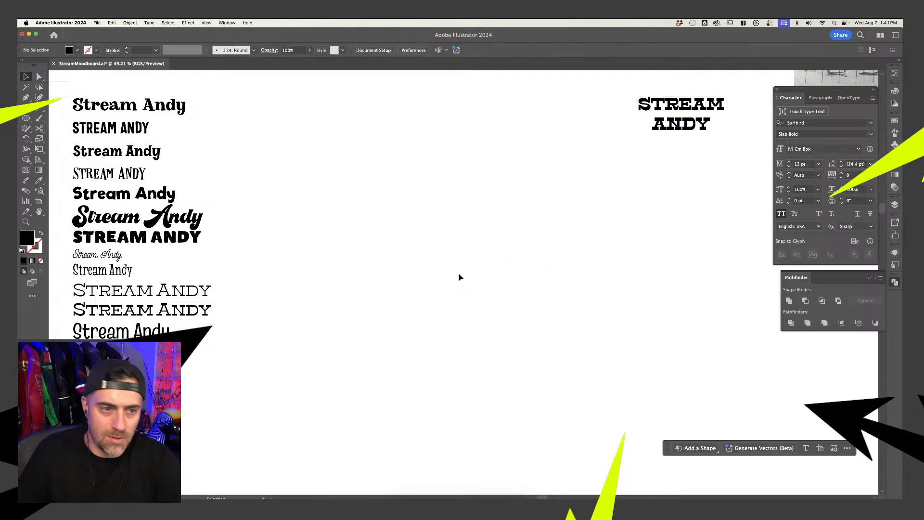
pyautogui.moveTo(513, 203); pyautogui.dragTo(455, 373)
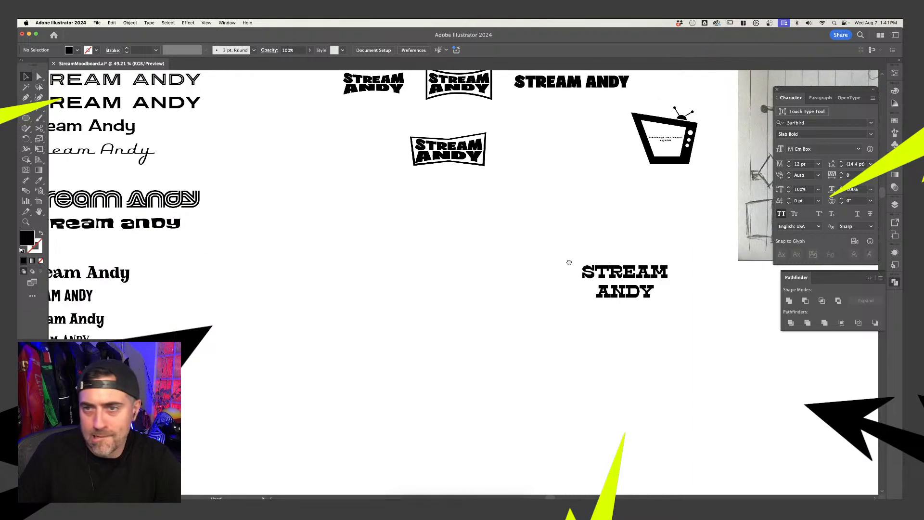
pyautogui.moveTo(569, 262); pyautogui.dragTo(498, 324)
pyautogui.moveTo(557, 338); pyautogui.dragTo(568, 250)
# - Examine the television illustration, its screen caption and the hand-drawn sketches beside it
pyautogui.click(580, 183)
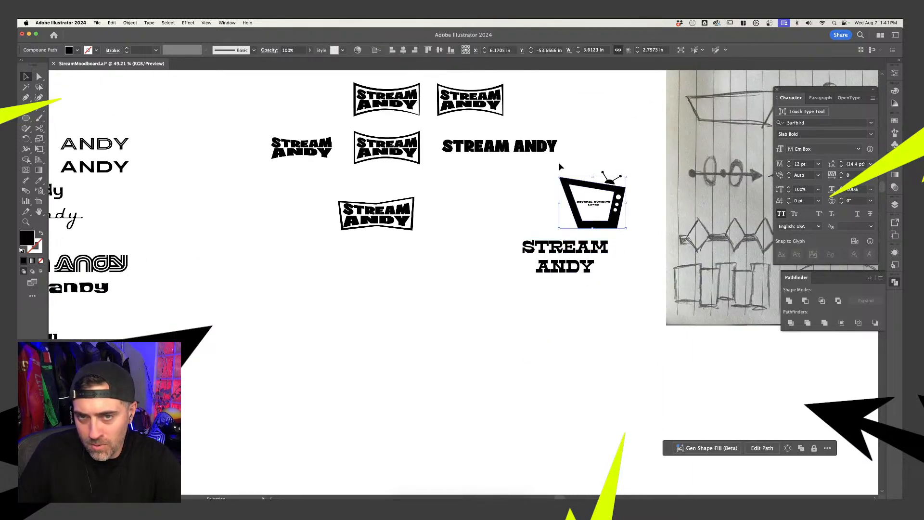
pyautogui.keyDown('shift'); pyautogui.click(622, 189); pyautogui.keyUp('shift')
pyautogui.moveTo(633, 206); pyautogui.dragTo(598, 162)
pyautogui.click(613, 153)
pyautogui.moveTo(464, 240); pyautogui.dragTo(557, 215)
pyautogui.moveTo(389, 311); pyautogui.dragTo(462, 284)
pyautogui.moveTo(628, 227); pyautogui.dragTo(501, 275)
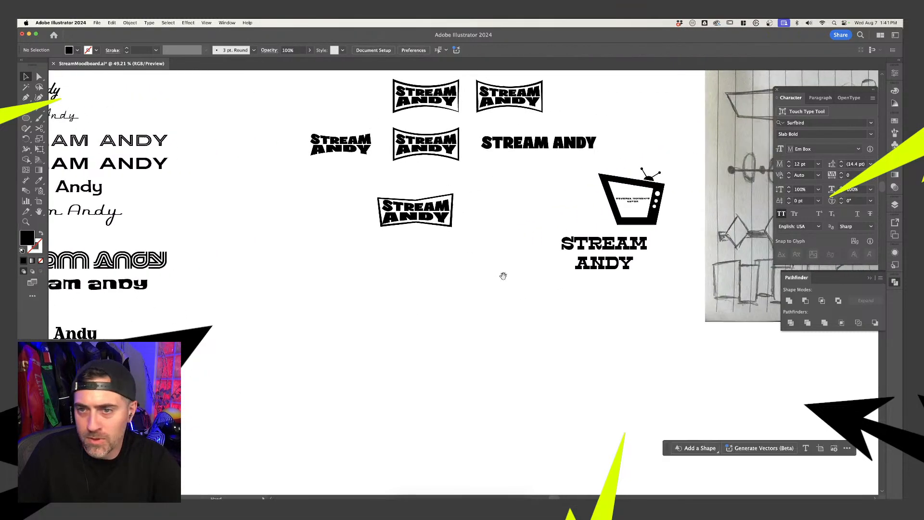
pyautogui.moveTo(664, 225); pyautogui.dragTo(394, 315)
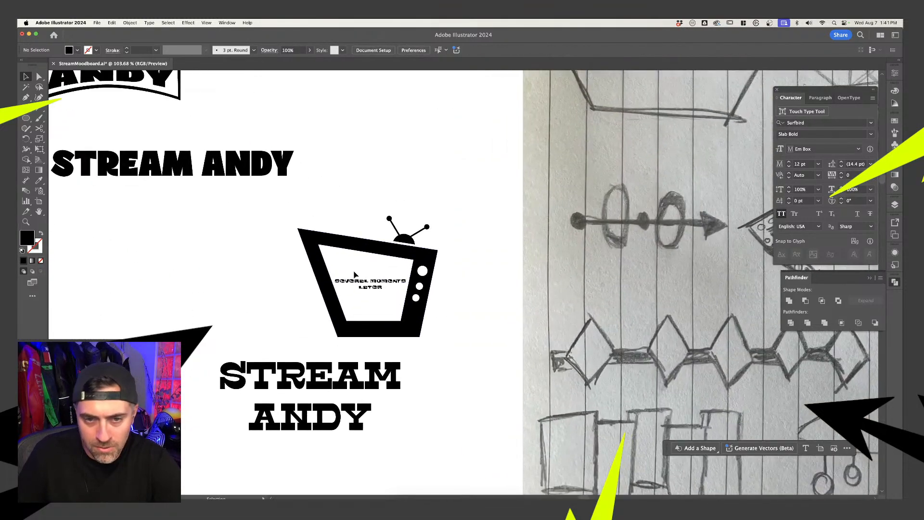
pyautogui.scroll(5, 395, 288)
pyautogui.click(370, 287)
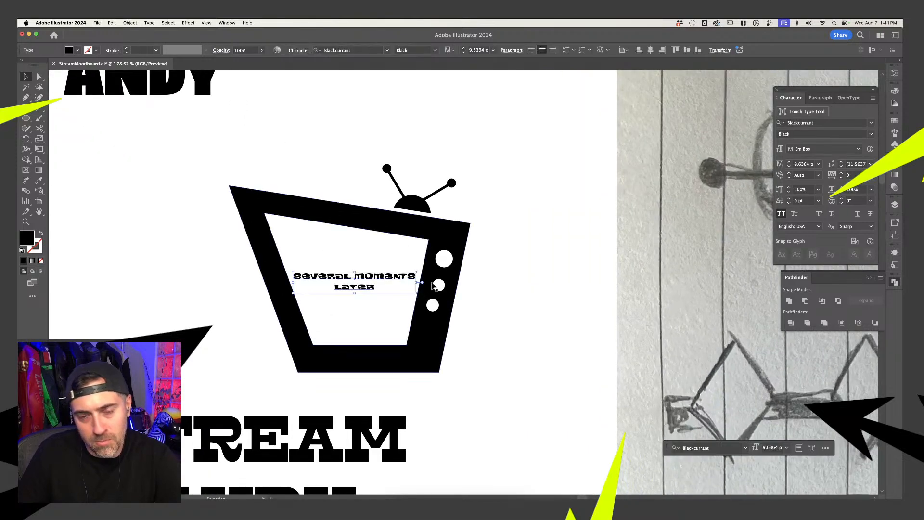
pyautogui.click(497, 348)
# - Duplicate the television illustration with its caption into the blank space below the angular framed wordmark
pyautogui.scroll(-5, 498, 355)
pyautogui.click(461, 302)
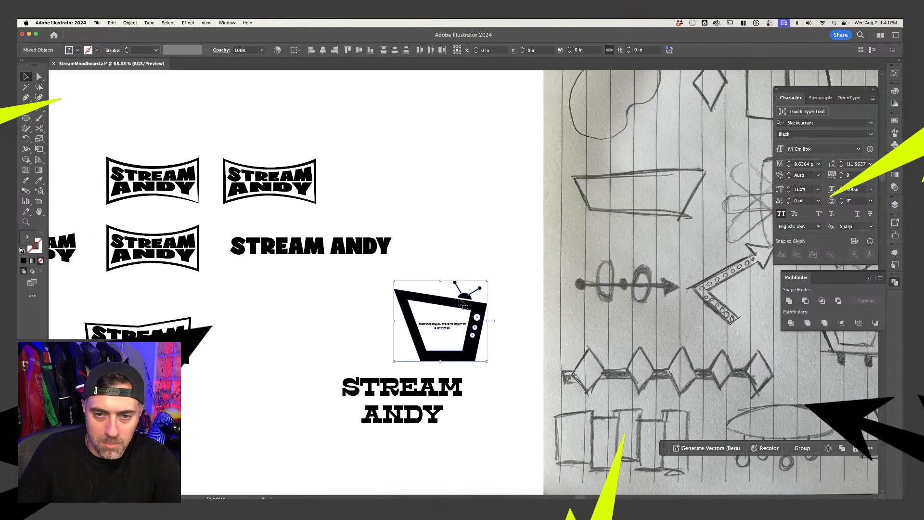
pyautogui.moveTo(462, 308); pyautogui.dragTo(190, 415)
pyautogui.click(277, 395)
pyautogui.moveTo(285, 399); pyautogui.dragTo(466, 291)
# - Stretch the duplicate television's left side outward to about 5.1 in wide and pull its upper-left corners slightly back inward
pyautogui.scroll(5, 456, 287)
pyautogui.press('a')
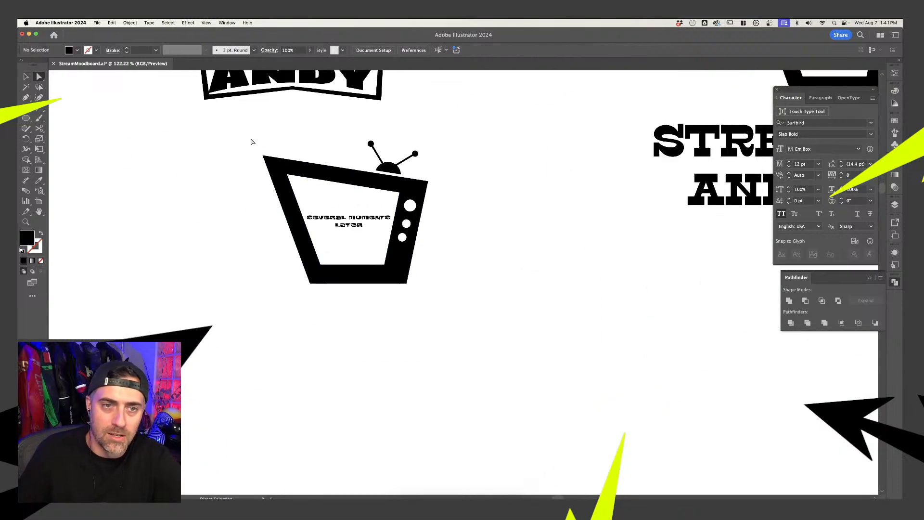
pyautogui.moveTo(330, 296); pyautogui.dragTo(243, 287)
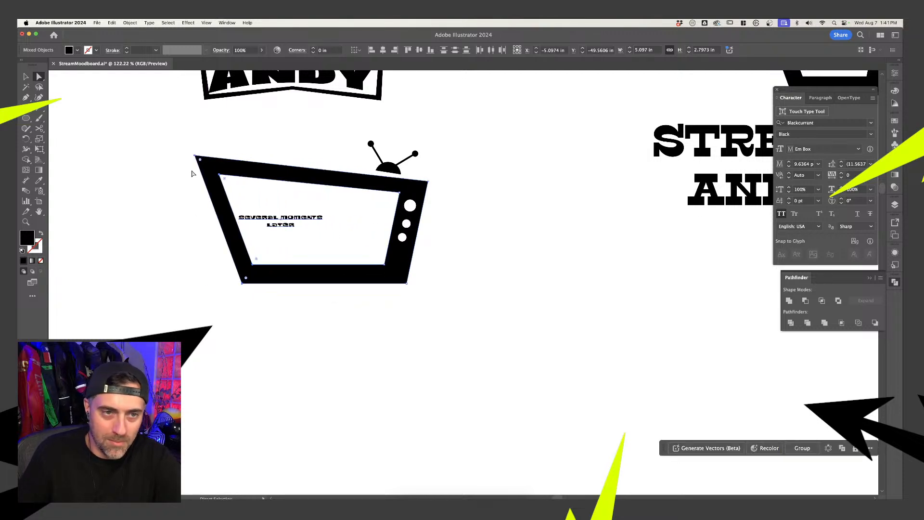
pyautogui.moveTo(220, 179); pyautogui.dragTo(237, 182)
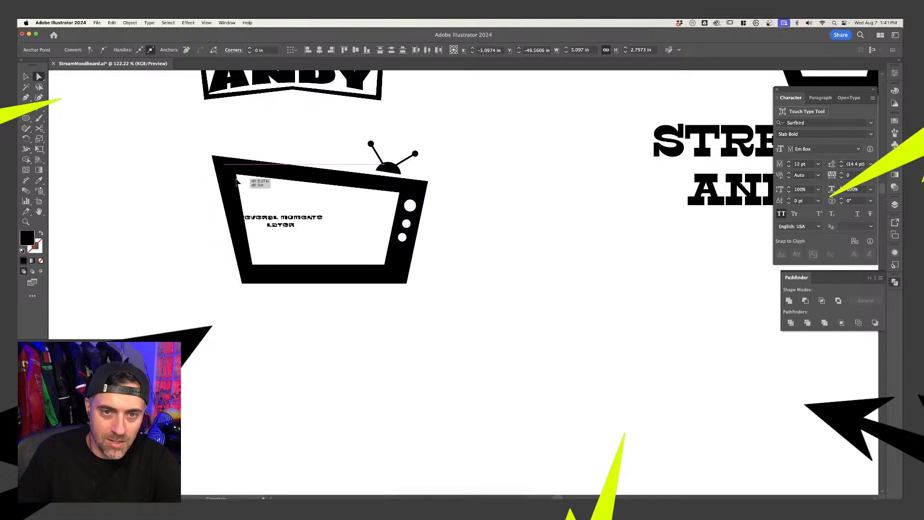
# - Move the "Several Moments Later" caption out of the duplicate television's screen into the blank area beside it
pyautogui.click(496, 210)
pyautogui.press('v')
pyautogui.moveTo(284, 219); pyautogui.dragTo(323, 221)
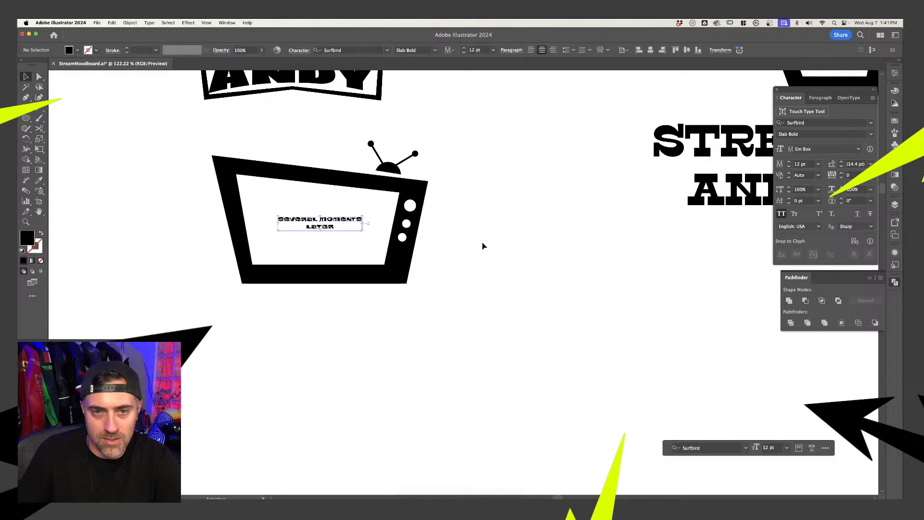
pyautogui.moveTo(483, 246); pyautogui.dragTo(558, 212)
pyautogui.click(339, 229)
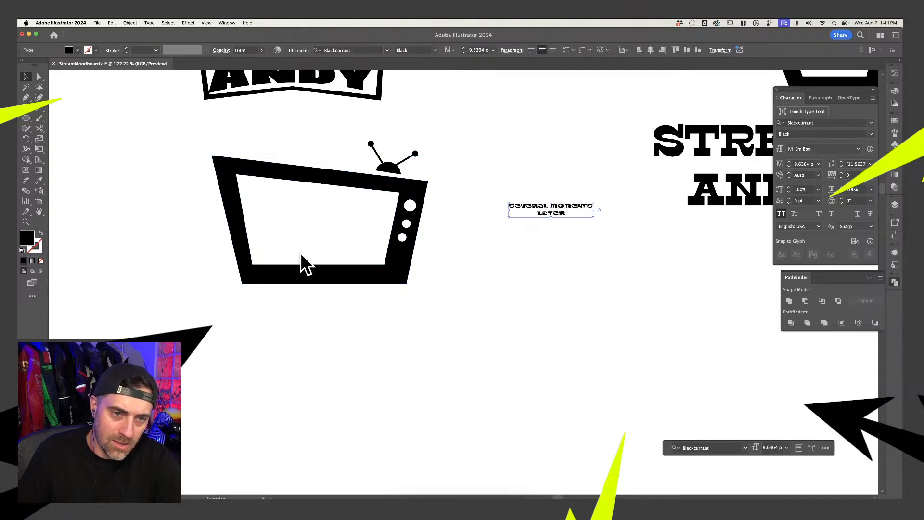
pyautogui.click(242, 184)
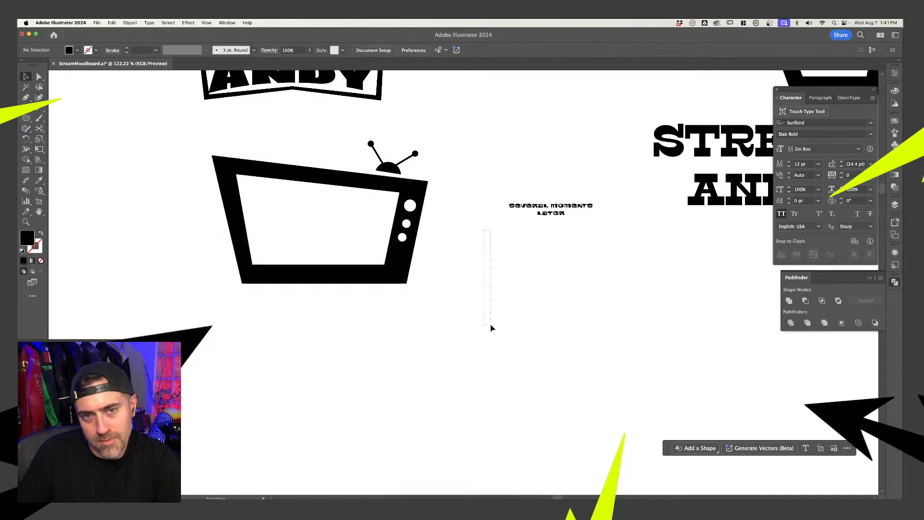
pyautogui.moveTo(494, 299); pyautogui.dragTo(495, 397)
pyautogui.scroll(-5, 505, 384)
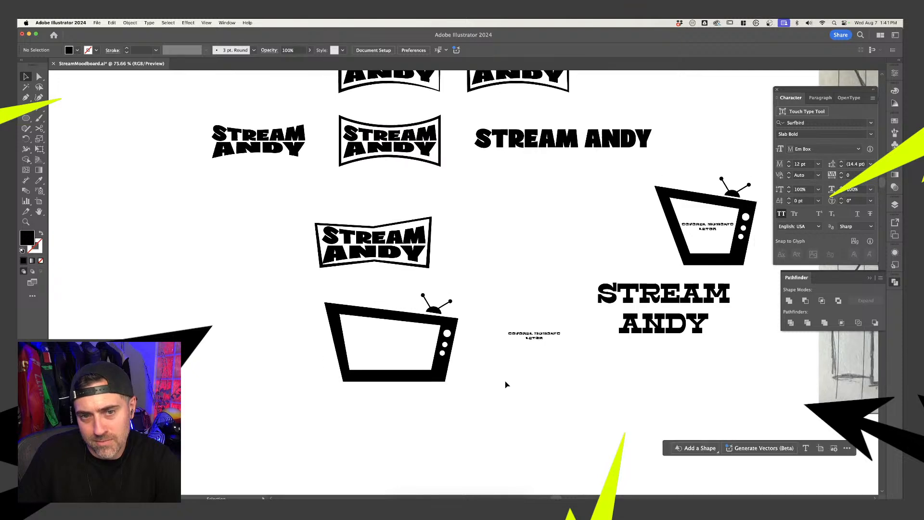
pyautogui.click(263, 144)
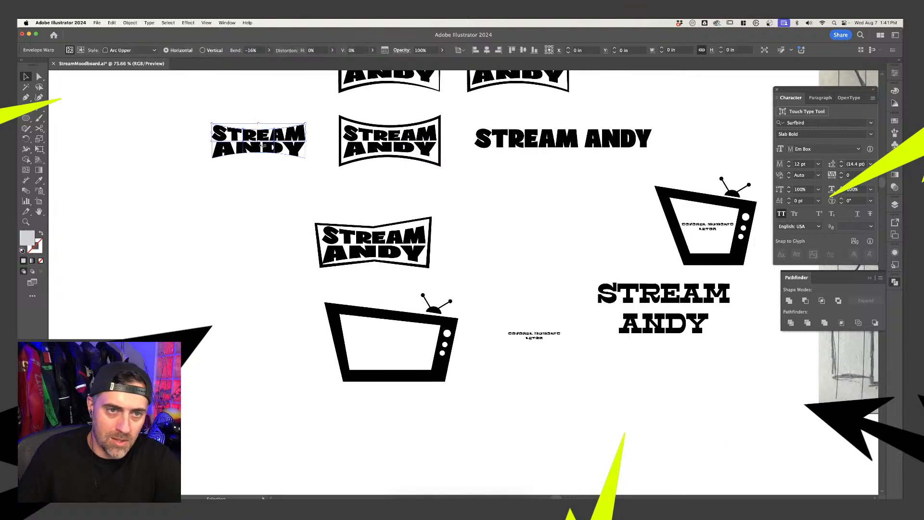
pyautogui.moveTo(277, 150); pyautogui.dragTo(307, 391)
pyautogui.press('super+z')
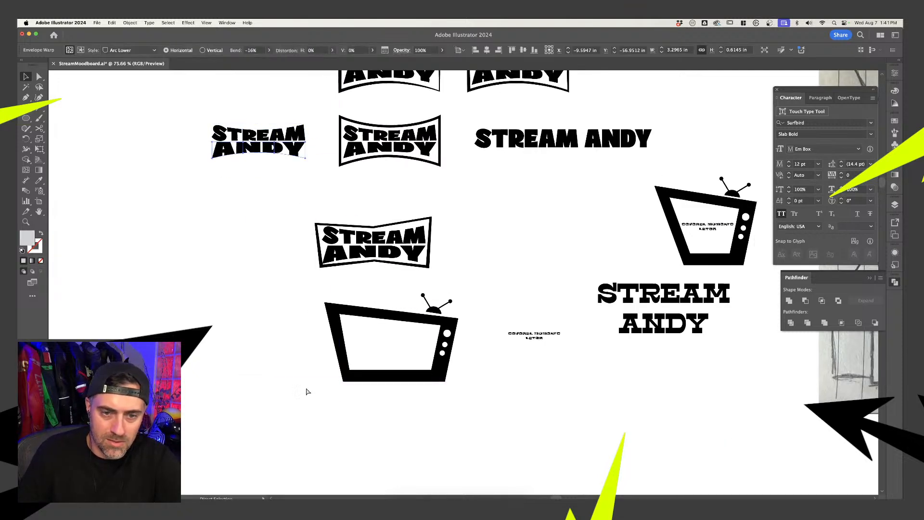
pyautogui.click(245, 190)
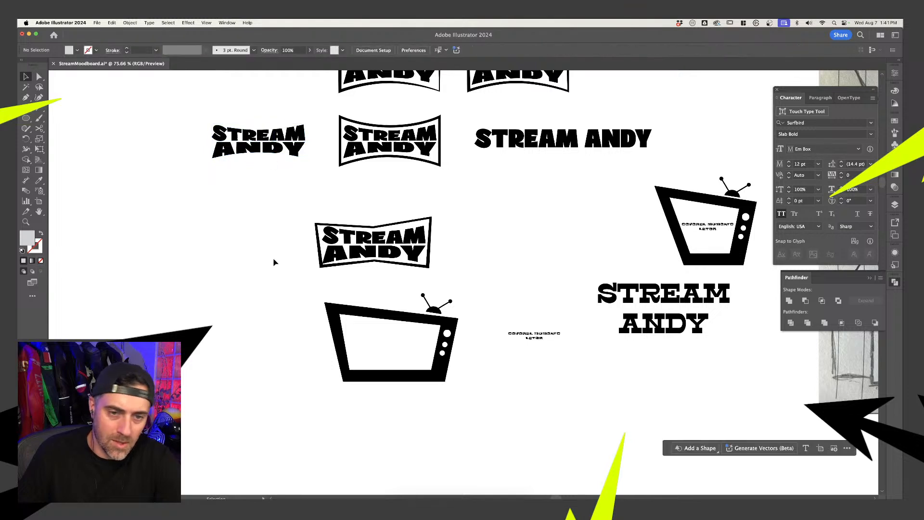
# - Duplicate the warped ANDY line just below the unframed wordmark and copy the text inside the duplicate's envelope
pyautogui.doubleClick(277, 150)
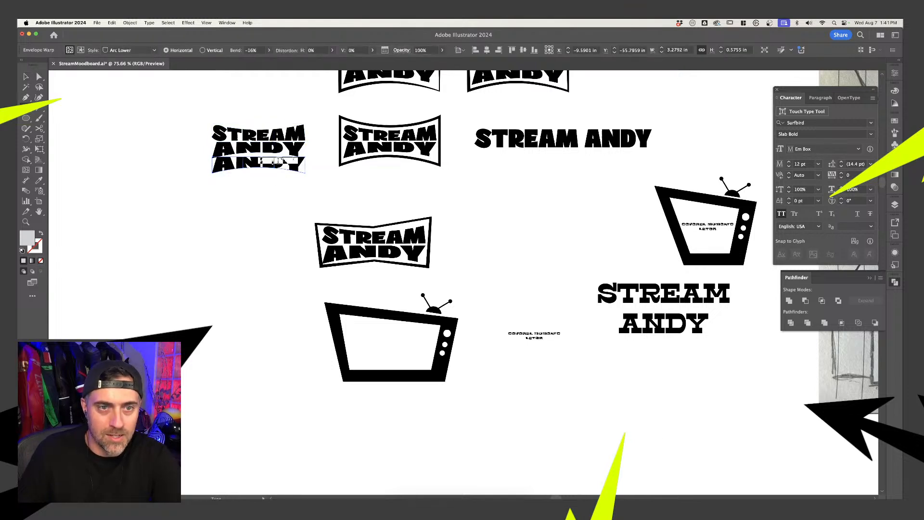
pyautogui.press('Escape')
pyautogui.doubleClick(282, 166)
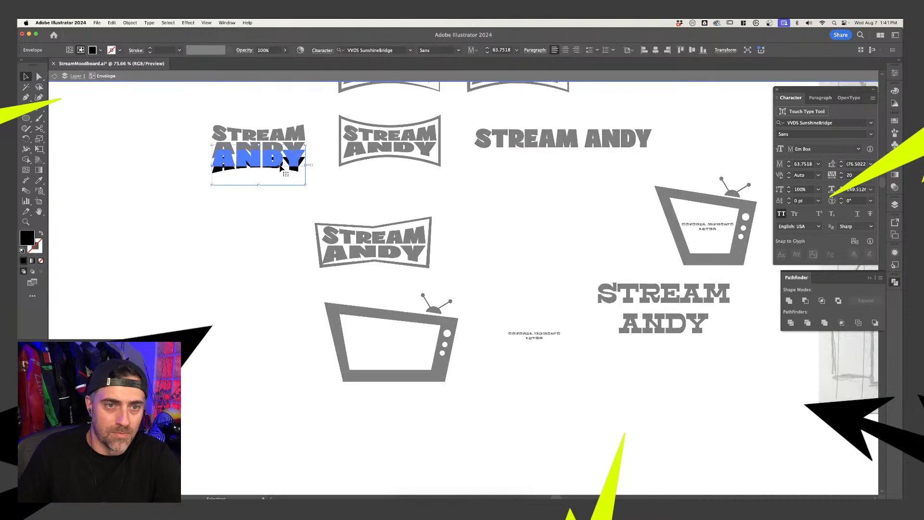
pyautogui.doubleClick(283, 165)
pyautogui.press('super+c')
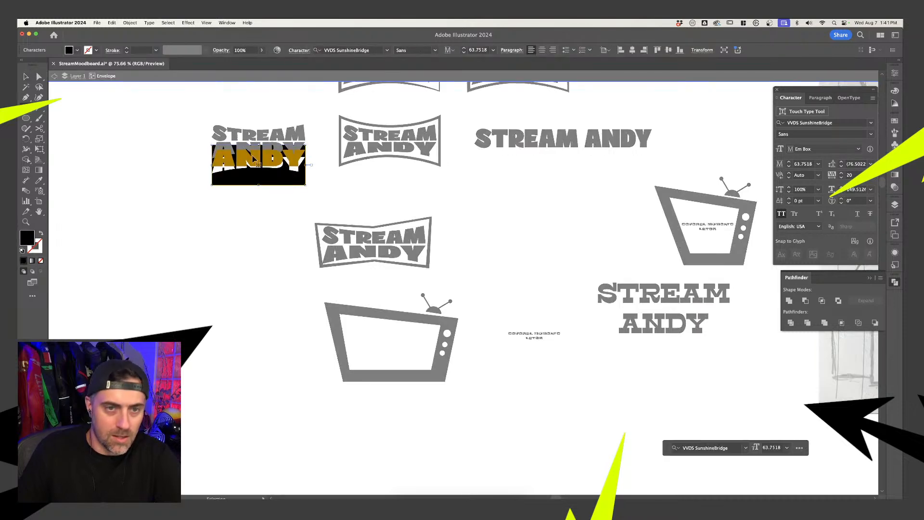
# - Leave the envelope's contents and paste the ANDY text as plain type beside the duplicate television
pyautogui.press('Escape')
pyautogui.doubleClick(167, 215)
pyautogui.moveTo(239, 302); pyautogui.dragTo(231, 233)
pyautogui.press('t')
pyautogui.click(278, 270)
pyautogui.press('super+v')
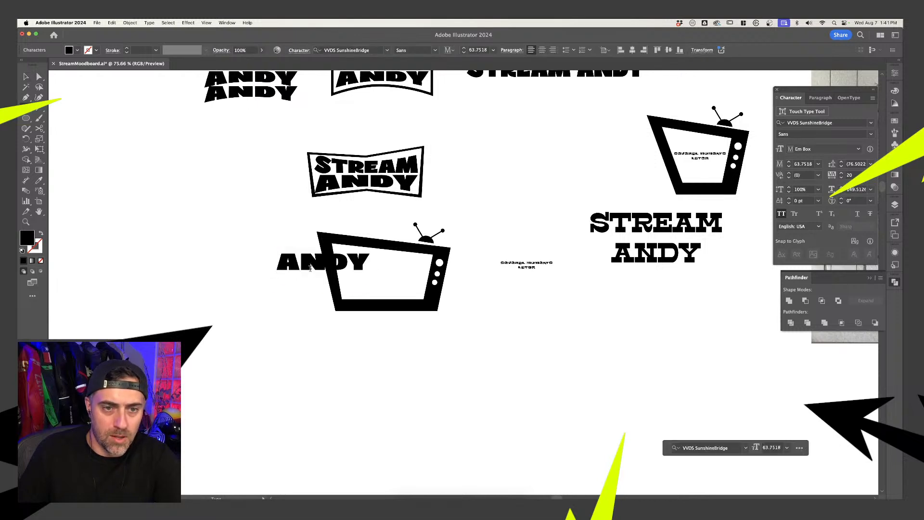
# - Place ANDY below the duplicate television, copy it as a second line, and retype the upper line as STREAM
pyautogui.click(27, 77)
pyautogui.moveTo(320, 262); pyautogui.dragTo(326, 340)
pyautogui.press('super+z')
pyautogui.doubleClick(327, 341)
pyautogui.press('super+a')
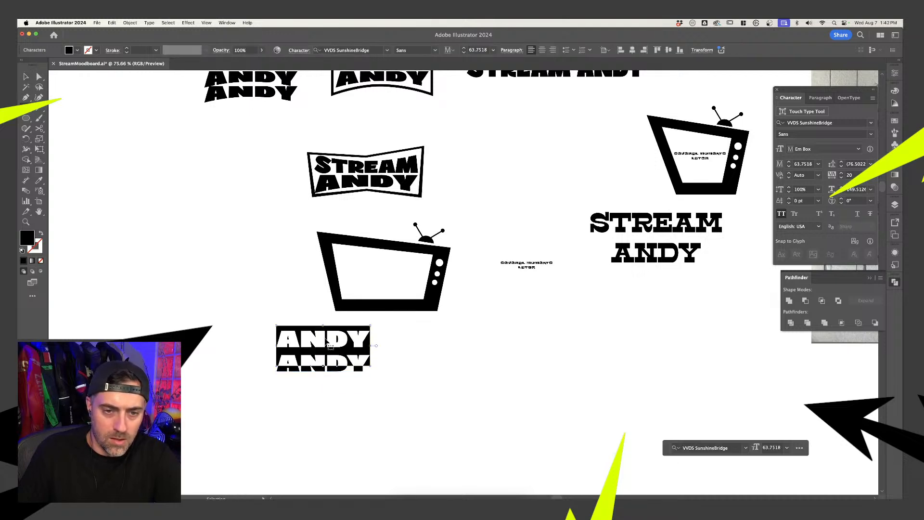
pyautogui.write('STREAM')
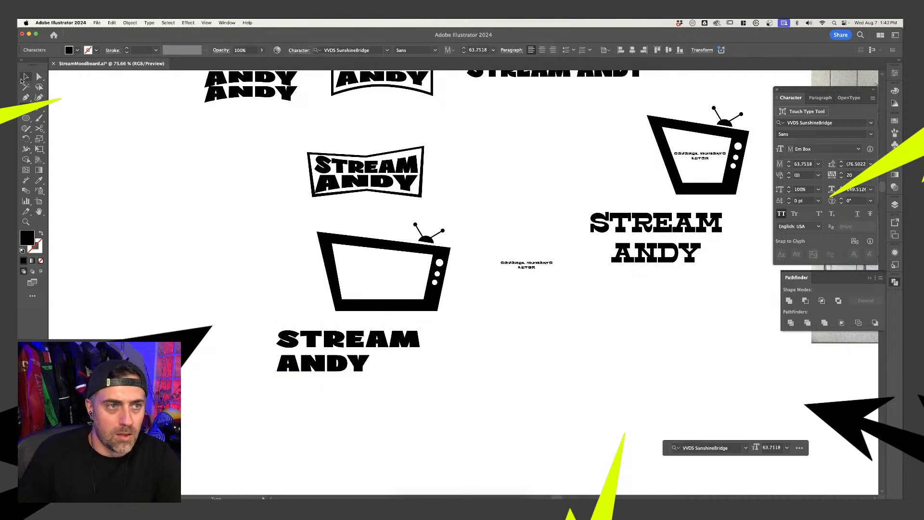
# - Scale the STREAM line down proportionally to about 41.3 pt, stacked directly above ANDY at matching width
pyautogui.click(24, 77)
pyautogui.moveTo(421, 367); pyautogui.dragTo(362, 354)
pyautogui.click(398, 355)
pyautogui.scroll(1, 400, 358)
pyautogui.scroll(2, 399, 357)
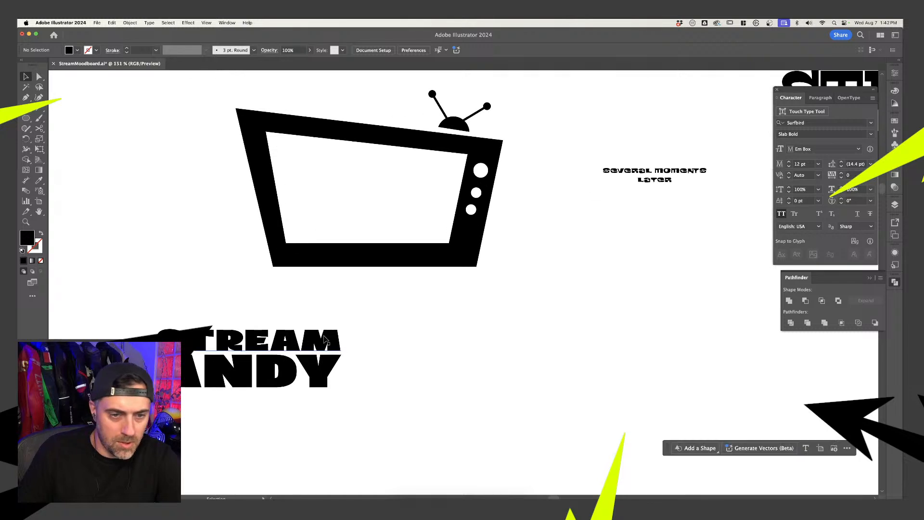
# - Fine-tune the STREAM line's size to about 40.7 pt so its left edge lines up with ANDY
pyautogui.click(309, 377)
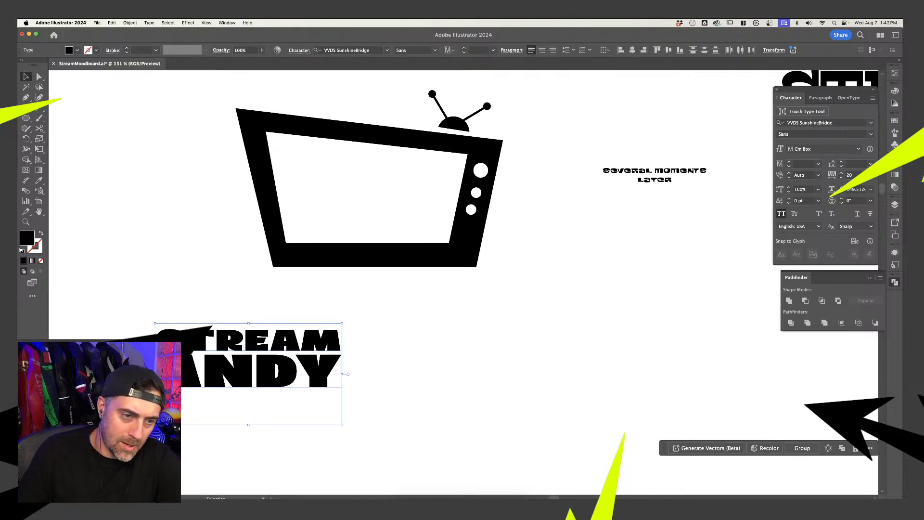
pyautogui.click(159, 323)
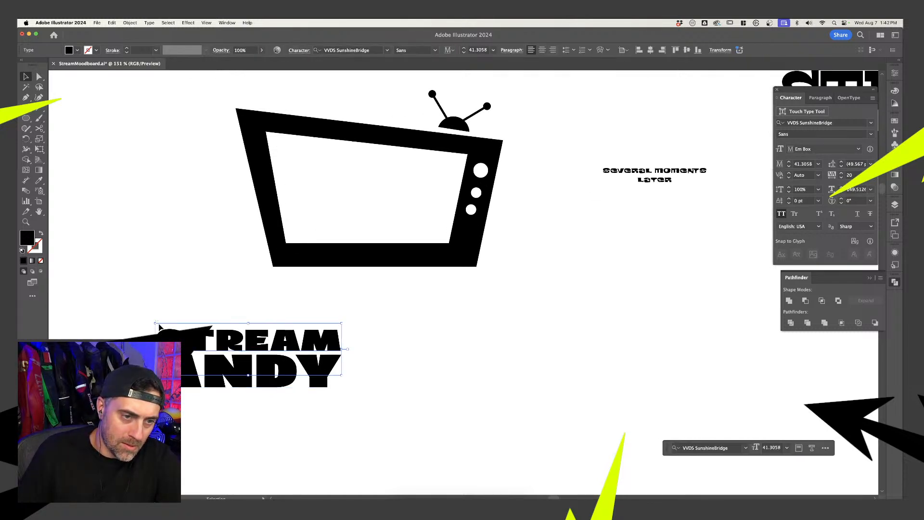
pyautogui.click(157, 324)
pyautogui.click(160, 328)
pyautogui.moveTo(156, 324); pyautogui.dragTo(158, 325)
pyautogui.click(177, 311)
# - Duplicate the two-line STREAM ANDY wordmark into the blank space beside it and convert the copy to outlines
pyautogui.moveTo(295, 412); pyautogui.dragTo(311, 418)
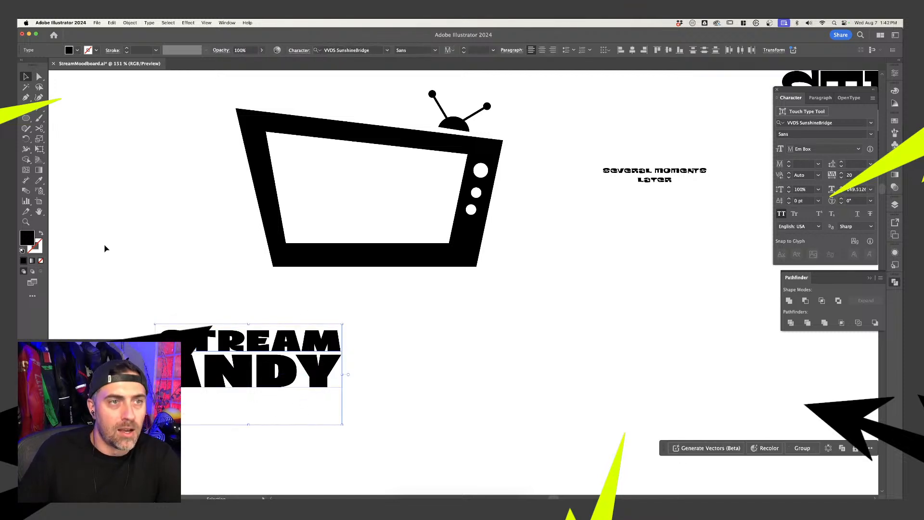
pyautogui.moveTo(278, 362); pyautogui.dragTo(496, 380)
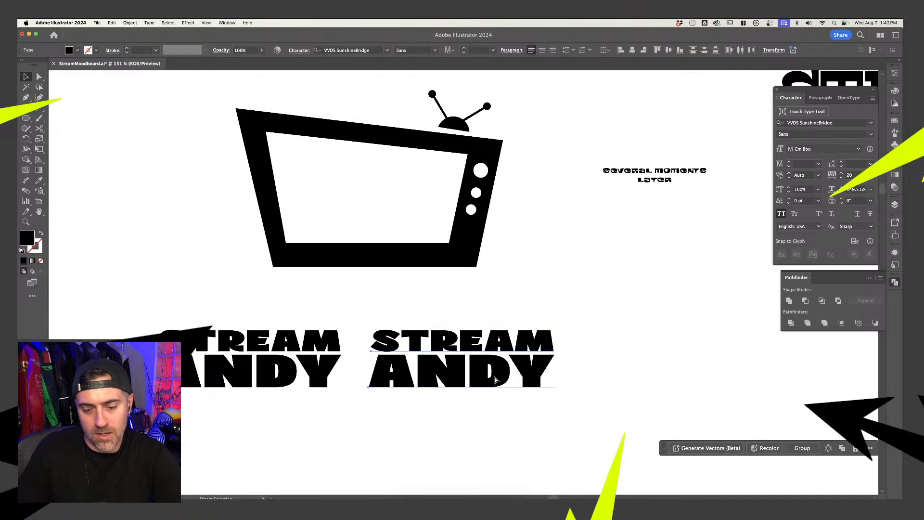
pyautogui.press('super+shift+o')
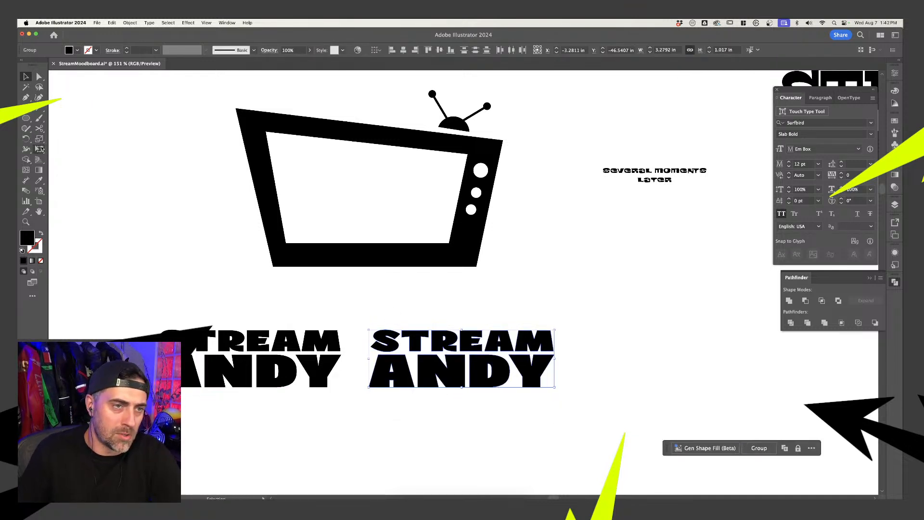
# - Free Transform the outlined wordmark so it slants upward to the right, narrowing it to about 2.1 in wide
pyautogui.click(40, 150)
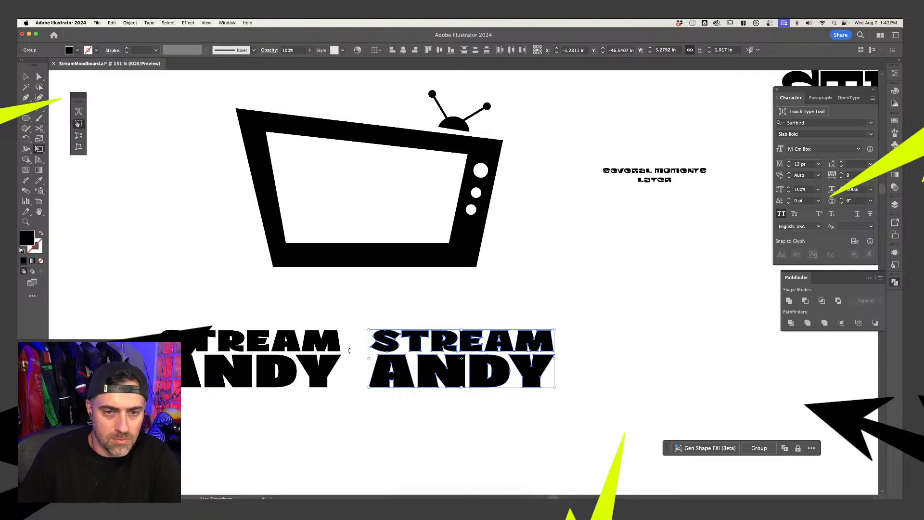
pyautogui.moveTo(369, 358)
pyautogui.mouseDown()
pyautogui.moveTo(372, 370)
pyautogui.moveTo(380, 366)
pyautogui.mouseUp()
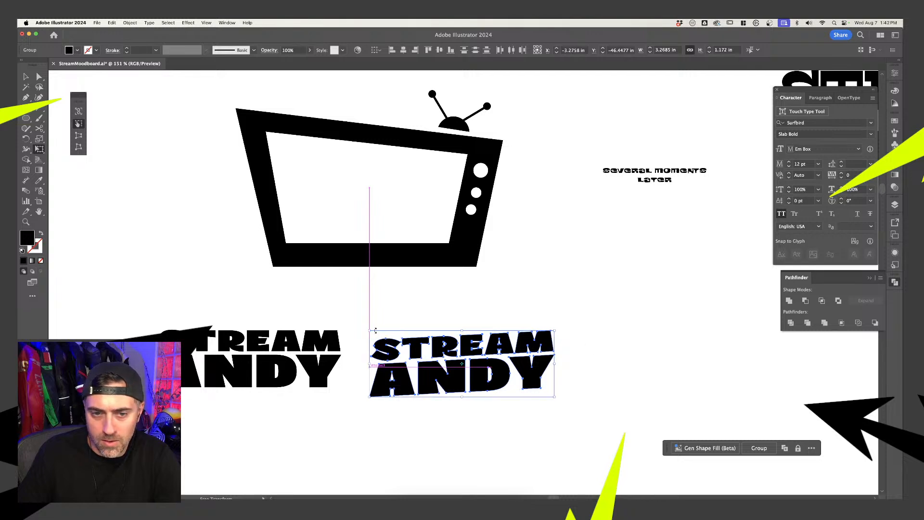
pyautogui.moveTo(370, 331); pyautogui.dragTo(383, 333)
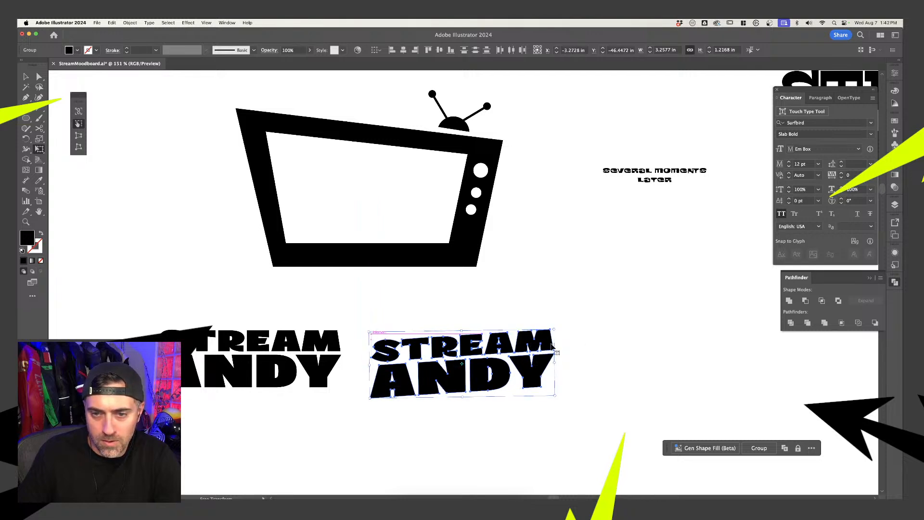
pyautogui.moveTo(555, 348); pyautogui.dragTo(388, 198)
pyautogui.press('super+z')
# - Move the slanted outlined wordmark into the duplicate television's screen
pyautogui.press('v')
pyautogui.click(499, 352)
pyautogui.press('super+z')
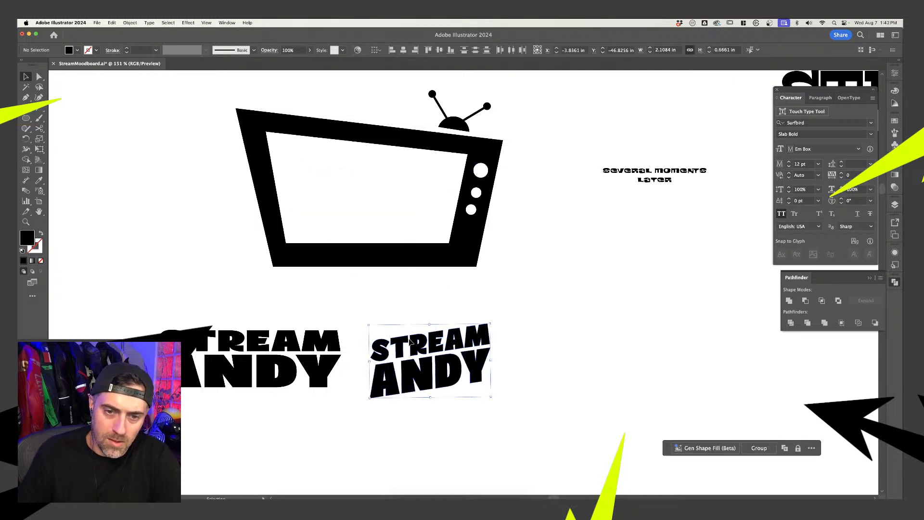
pyautogui.moveTo(415, 349); pyautogui.dragTo(344, 191)
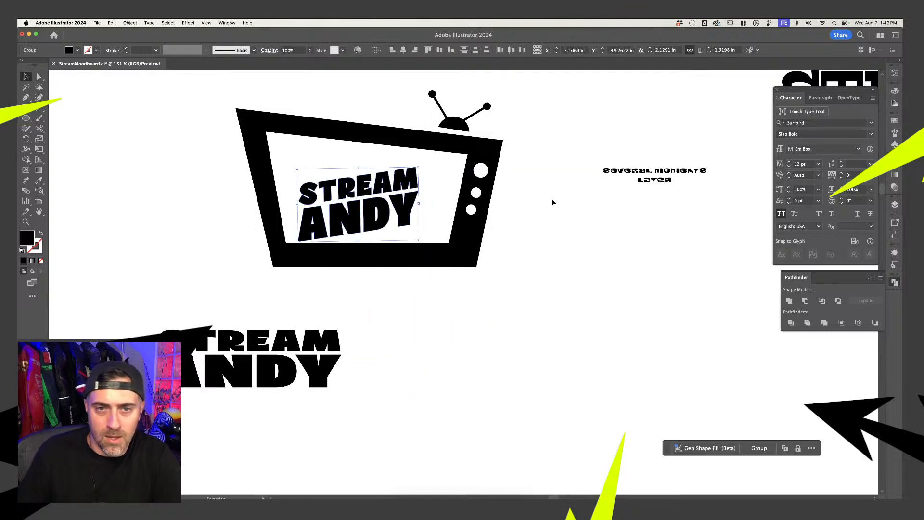
pyautogui.click(555, 204)
# - Move the editable two-line wordmark away from the television into the blank area at its lower left
pyautogui.hscroll(-2, 580, 234)
pyautogui.scroll(-3, 581, 235)
pyautogui.click(357, 287)
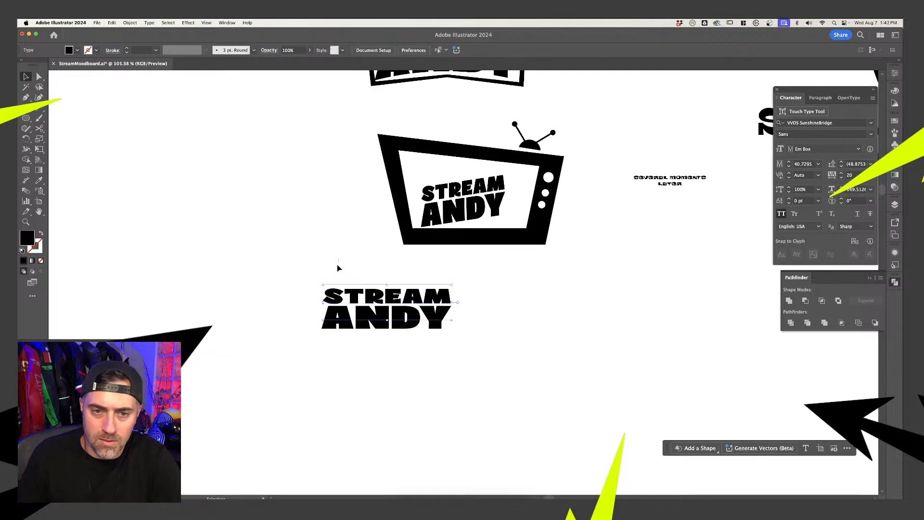
pyautogui.moveTo(337, 268); pyautogui.dragTo(204, 277)
pyautogui.click(418, 261)
# - Reshape the television's left side by pulling its upper corners inward and lower corners slightly down around the wordmark
pyautogui.press('a')
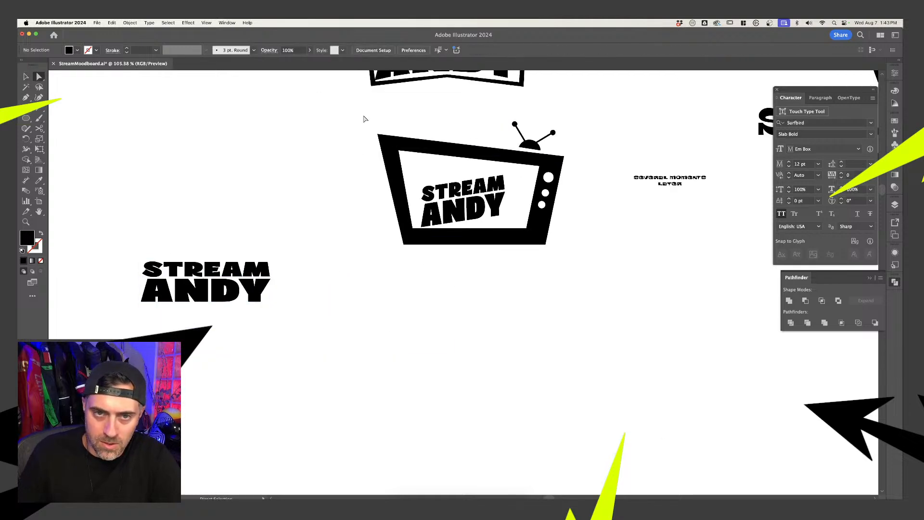
pyautogui.moveTo(410, 171); pyautogui.dragTo(419, 184)
pyautogui.moveTo(413, 231); pyautogui.dragTo(411, 253)
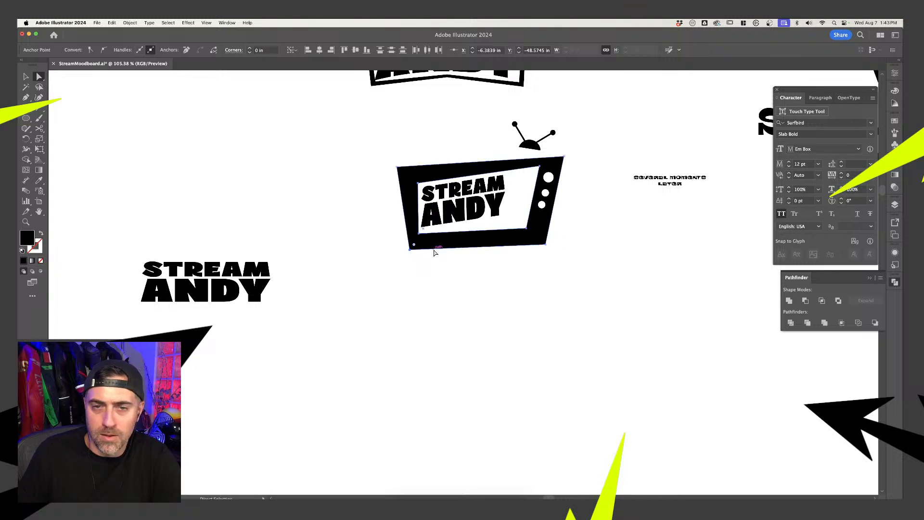
# - Select the right-hand corner points of the television's frame and screen and pull them inward beside the wordmark
pyautogui.click(547, 245)
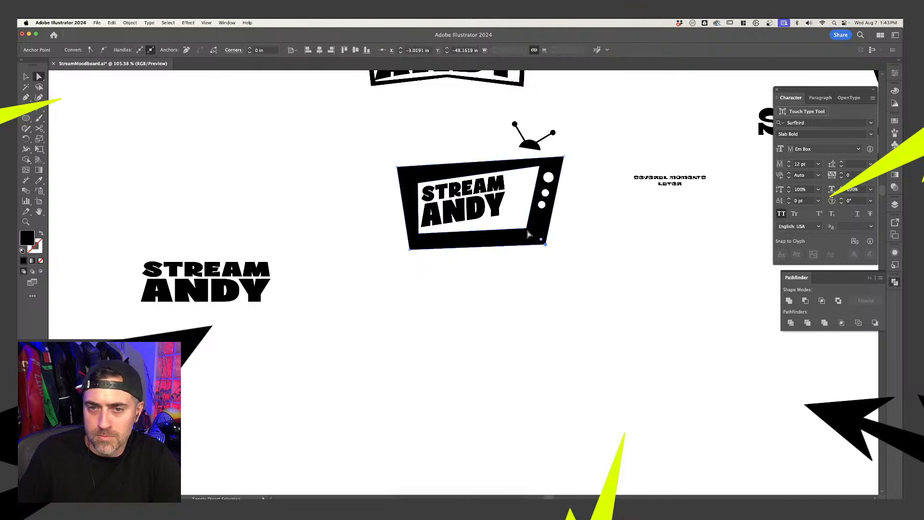
pyautogui.keyDown('shift'); pyautogui.click(526, 229); pyautogui.keyUp('shift')
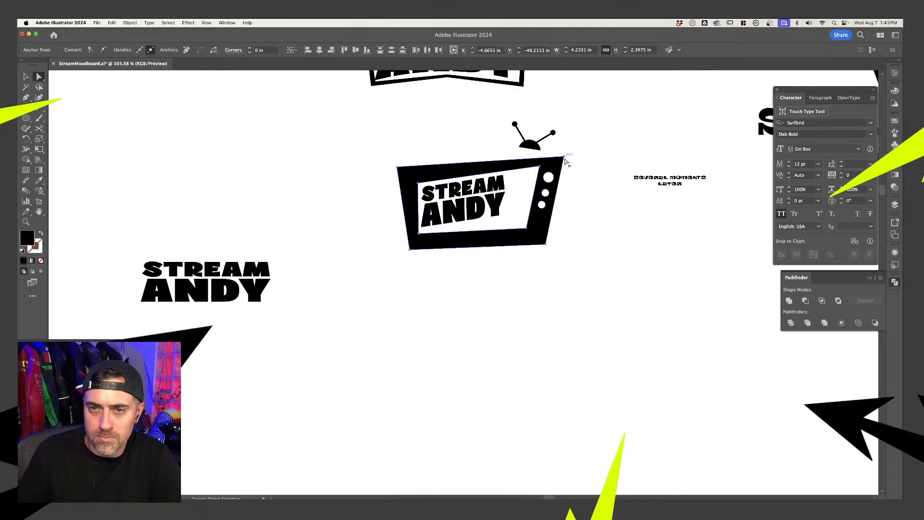
pyautogui.moveTo(564, 158); pyautogui.dragTo(539, 163)
pyautogui.click(586, 207)
# - Raise the lower-right corners of the television's frame and screen so the bottom edge follows the wordmark's slant
pyautogui.click(519, 249)
pyautogui.keyDown('shift'); pyautogui.click(500, 233); pyautogui.keyUp('shift')
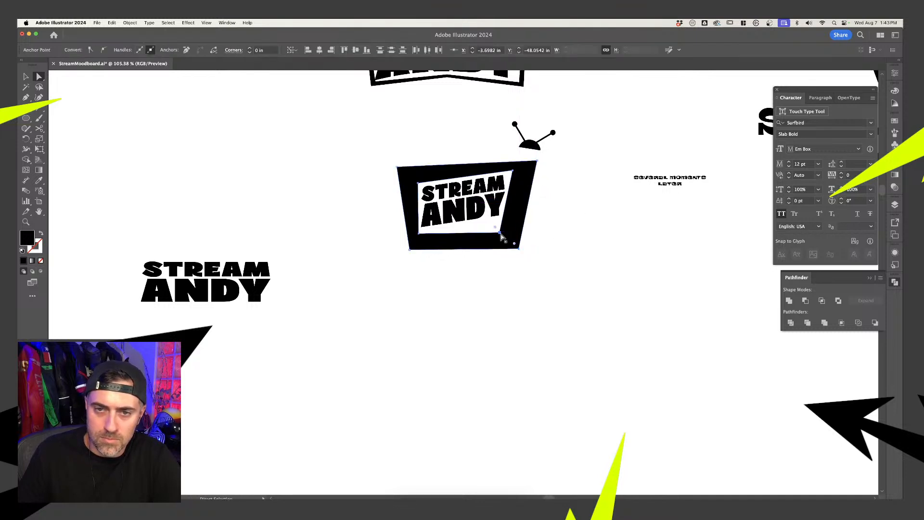
pyautogui.moveTo(501, 236); pyautogui.dragTo(505, 223)
pyautogui.click(563, 223)
pyautogui.press('v')
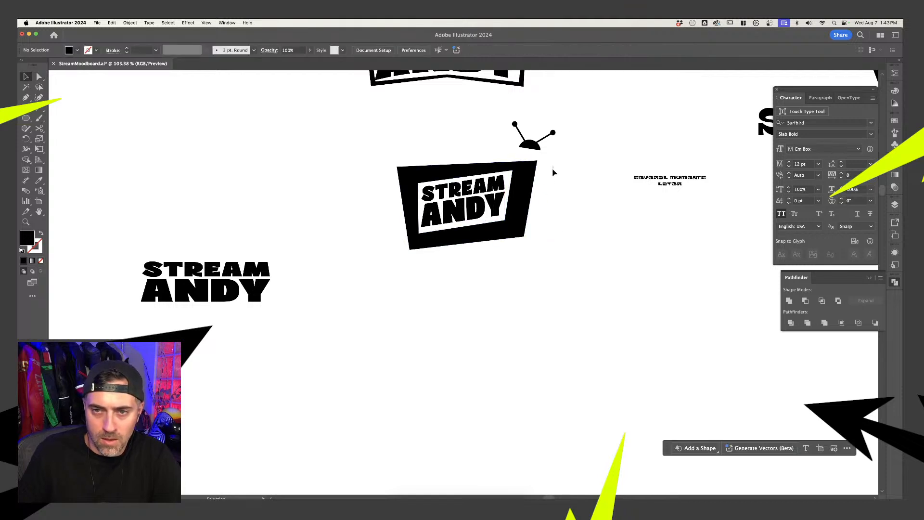
# - Move the three white knobs onto the narrowed right side of the television's frame
pyautogui.moveTo(553, 169); pyautogui.dragTo(541, 225)
pyautogui.moveTo(545, 193); pyautogui.dragTo(523, 195)
pyautogui.click(489, 126)
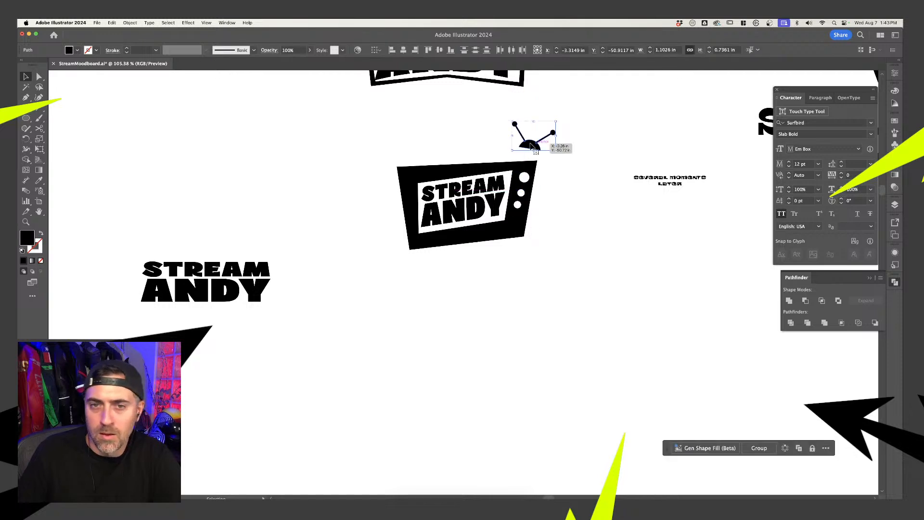
# - Adjust the television's corner points so its left side stands vertical and its top and bottom edges slant like the wordmark
pyautogui.press('a')
pyautogui.click(402, 170)
pyautogui.moveTo(401, 170); pyautogui.dragTo(409, 178)
pyautogui.moveTo(526, 236); pyautogui.dragTo(530, 227)
pyautogui.moveTo(410, 251); pyautogui.dragTo(411, 246)
pyautogui.moveTo(528, 254); pyautogui.dragTo(520, 341)
pyautogui.scroll(5, 549, 322)
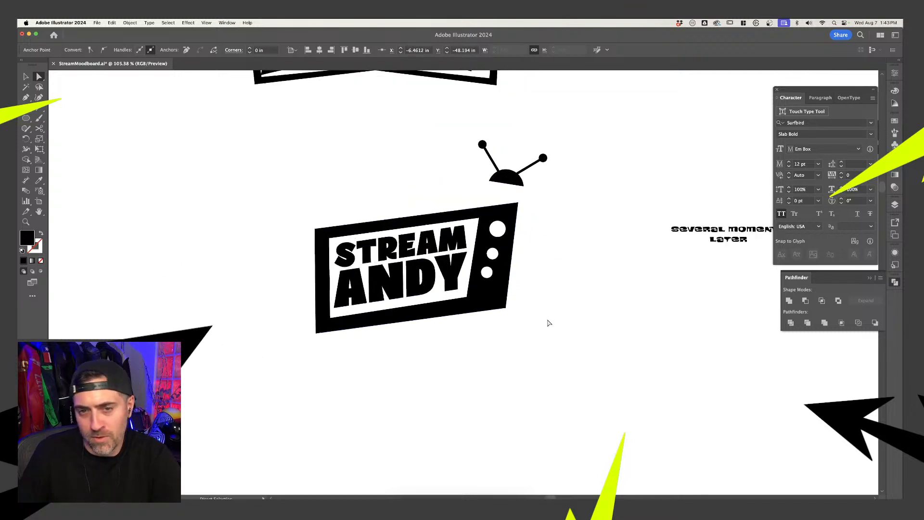
pyautogui.scroll(3, 549, 322)
pyautogui.click(559, 298)
pyautogui.press('v')
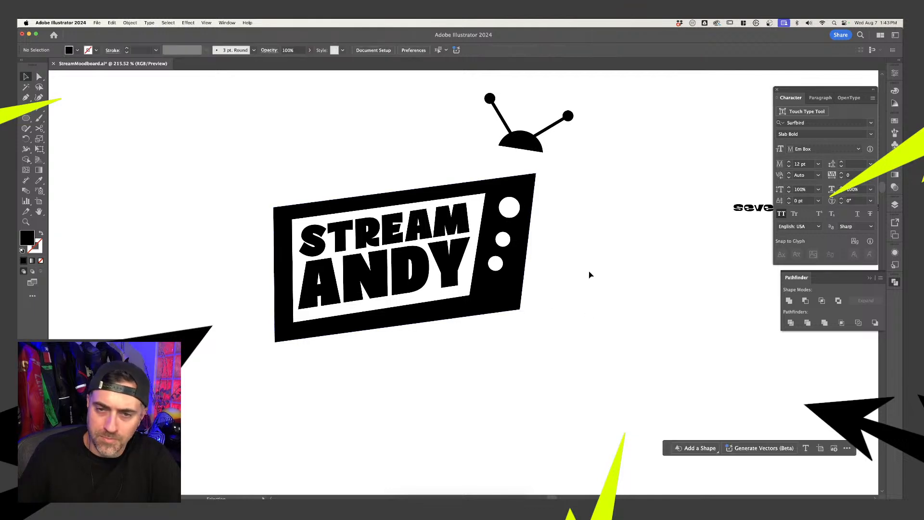
# - Shift the right edge of the television's screen slightly outward toward the knobs
pyautogui.click(481, 263)
pyautogui.press('a')
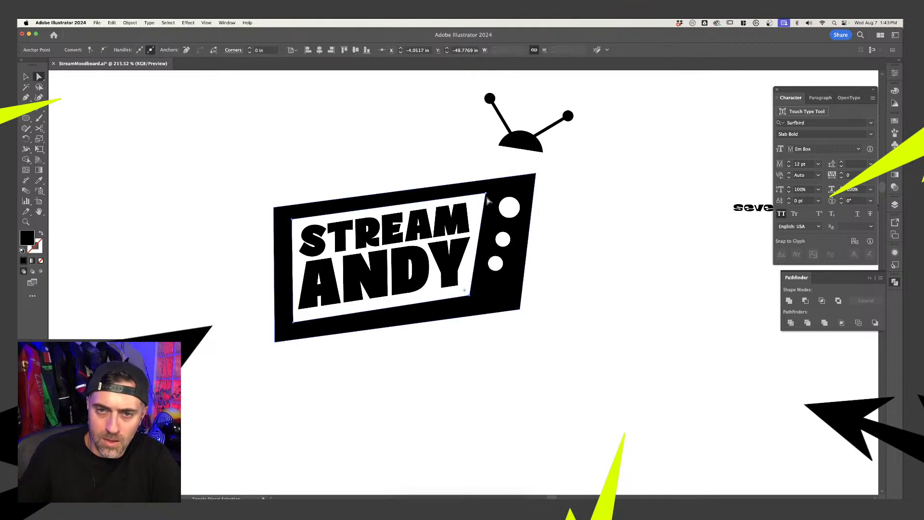
pyautogui.keyDown('shift'); pyautogui.click(485, 193); pyautogui.keyUp('shift')
pyautogui.moveTo(486, 194); pyautogui.dragTo(495, 196)
pyautogui.click(588, 200)
pyautogui.press('v')
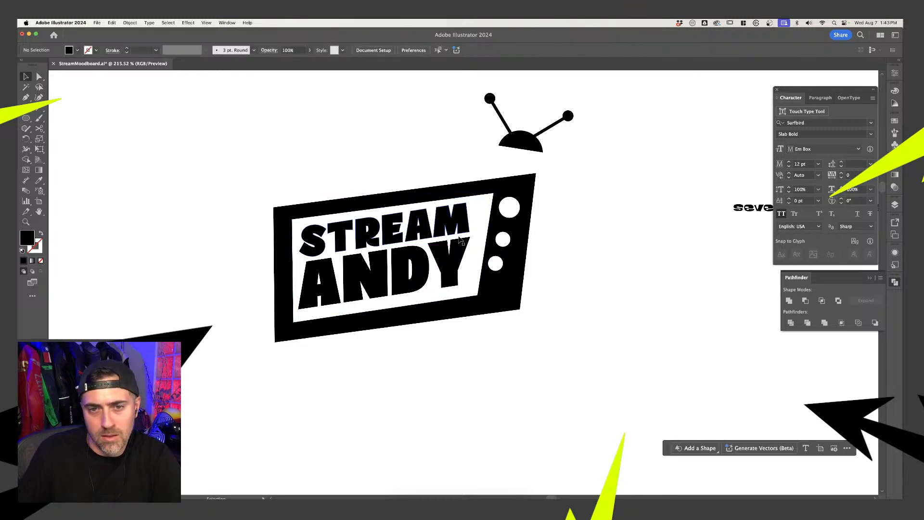
# - Stretch the STREAM ANDY wordmark slightly wider to fill the enlarged screen
pyautogui.click(467, 270)
pyautogui.moveTo(472, 258); pyautogui.dragTo(481, 255)
pyautogui.click(538, 254)
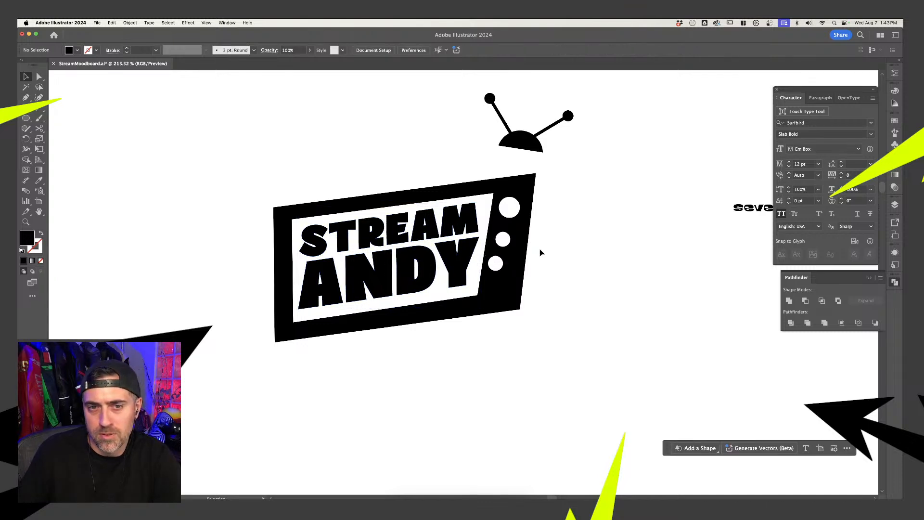
# - Rotate the antenna counterclockwise to match the television's slant and seat it on the top edge
pyautogui.click(540, 139)
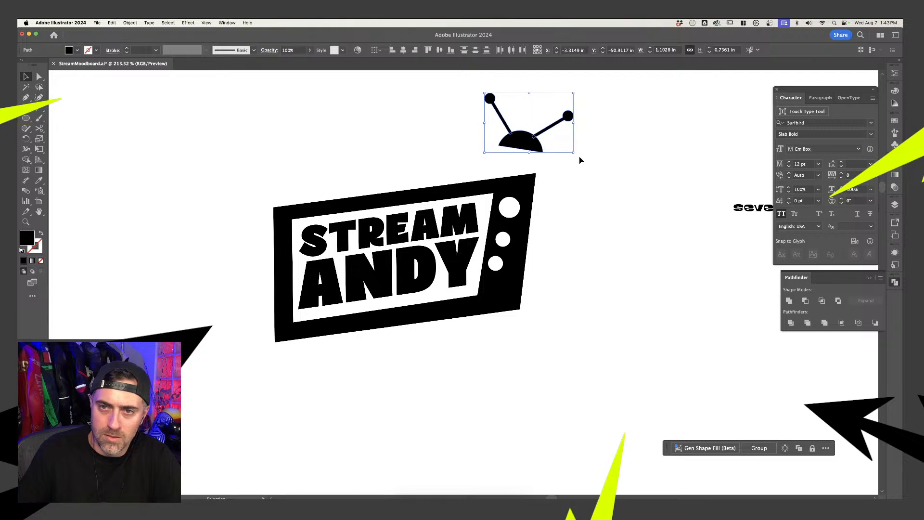
pyautogui.moveTo(576, 154); pyautogui.dragTo(593, 131)
pyautogui.moveTo(531, 138); pyautogui.dragTo(517, 178)
pyautogui.moveTo(491, 164); pyautogui.dragTo(490, 169)
# - Shift the two lower knobs right and nudge the top knob to center them on the television's side panel
pyautogui.click(509, 208)
pyautogui.keyDown('shift'); pyautogui.click(502, 240); pyautogui.keyUp('shift')
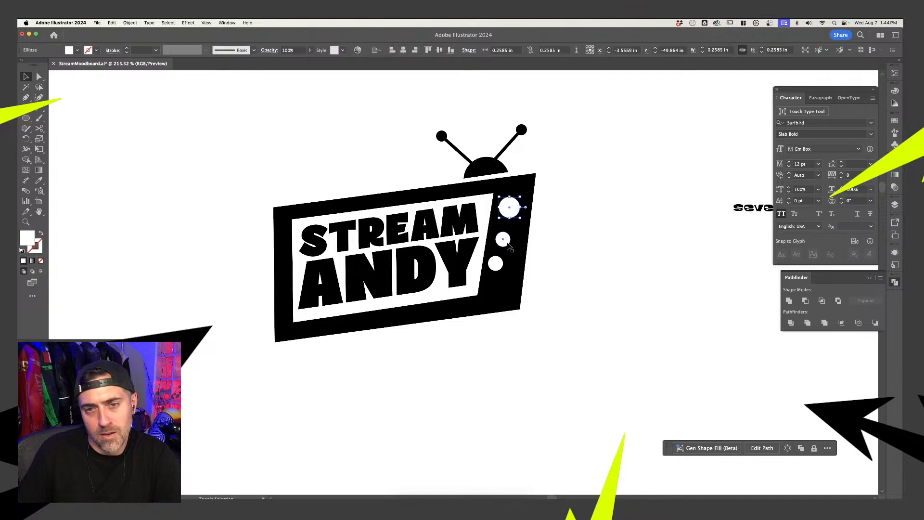
pyautogui.keyDown('shift'); pyautogui.click(498, 263); pyautogui.keyUp('shift')
pyautogui.click(543, 264)
pyautogui.click(504, 242)
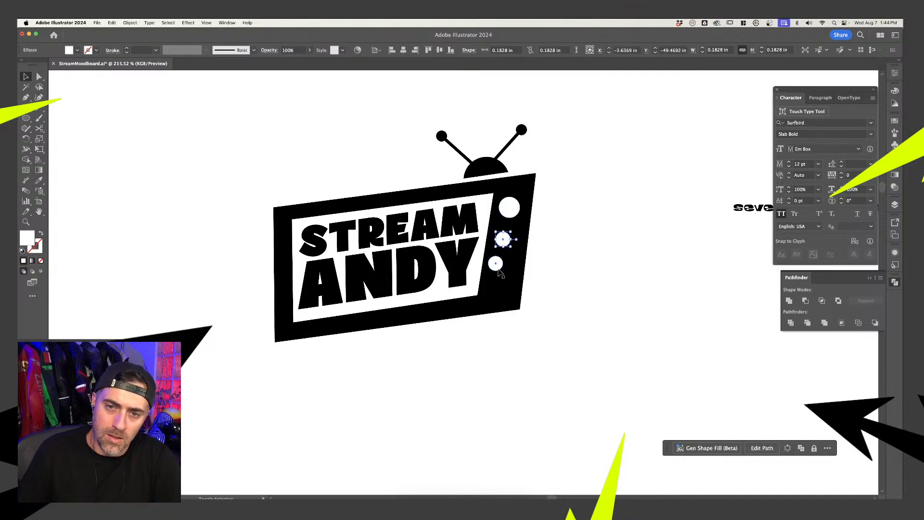
pyautogui.keyDown('shift'); pyautogui.click(499, 265); pyautogui.keyUp('shift')
pyautogui.moveTo(498, 265); pyautogui.dragTo(503, 265)
pyautogui.moveTo(509, 208); pyautogui.dragTo(511, 207)
pyautogui.click(558, 225)
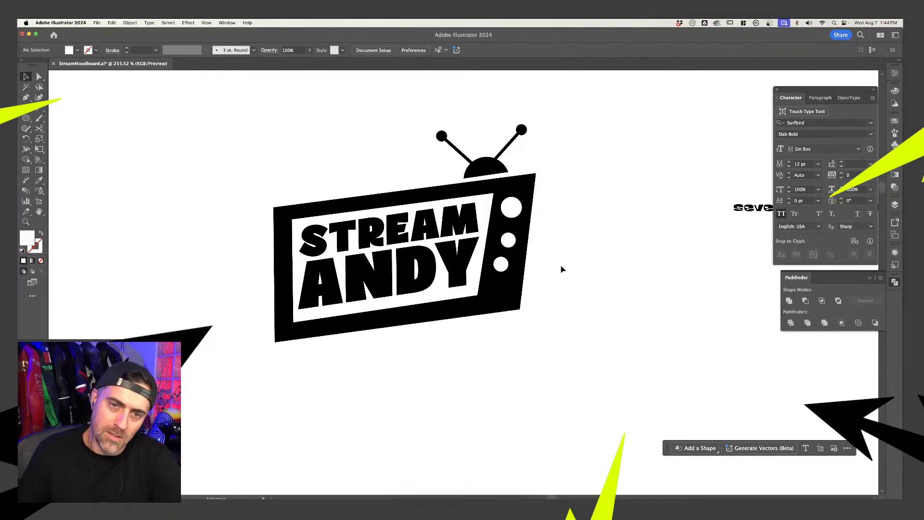
# - Review the reshaped television logo up close and alongside the other wordmark concepts
pyautogui.scroll(-5, 568, 276)
pyautogui.scroll(6, 568, 276)
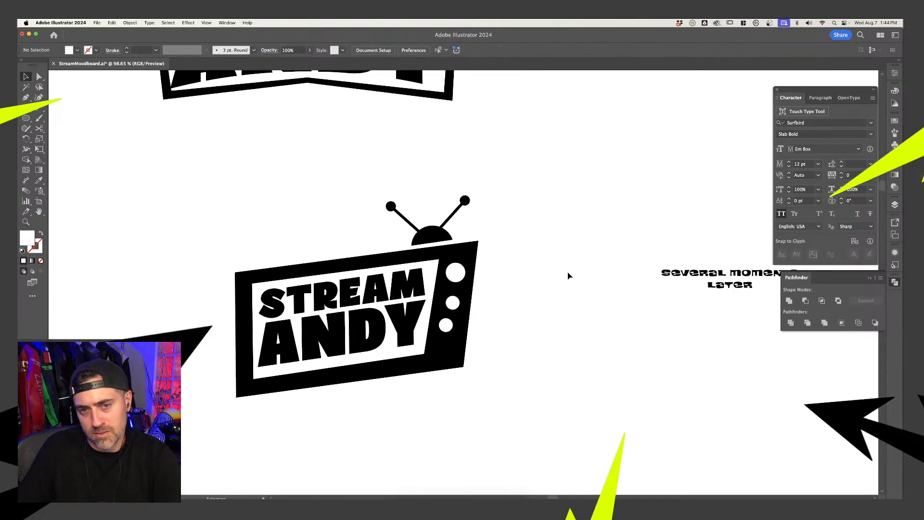
pyautogui.click(321, 363)
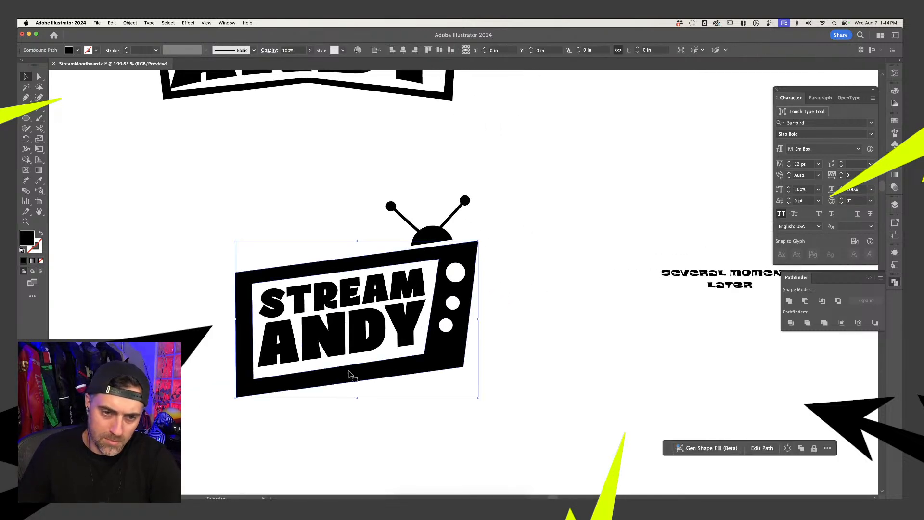
pyautogui.click(242, 421)
pyautogui.scroll(-4, 486, 374)
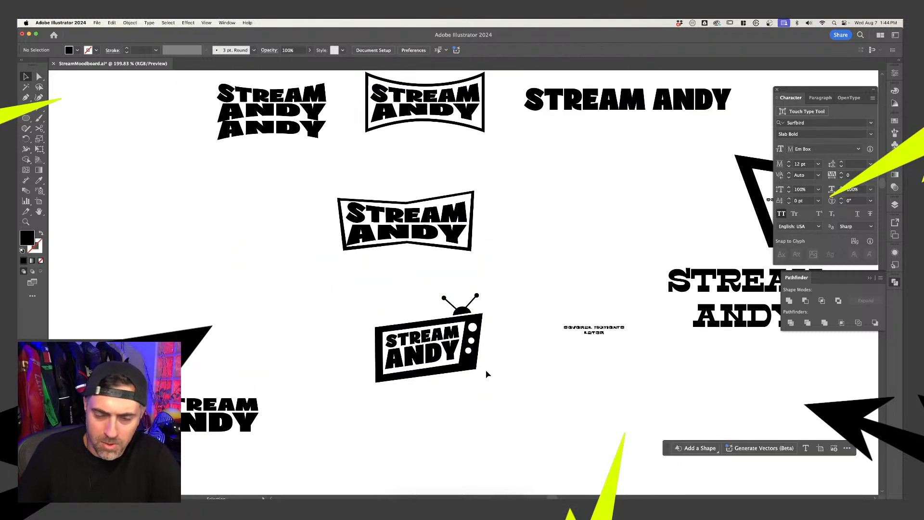
pyautogui.scroll(3, 490, 377)
pyautogui.click(431, 322)
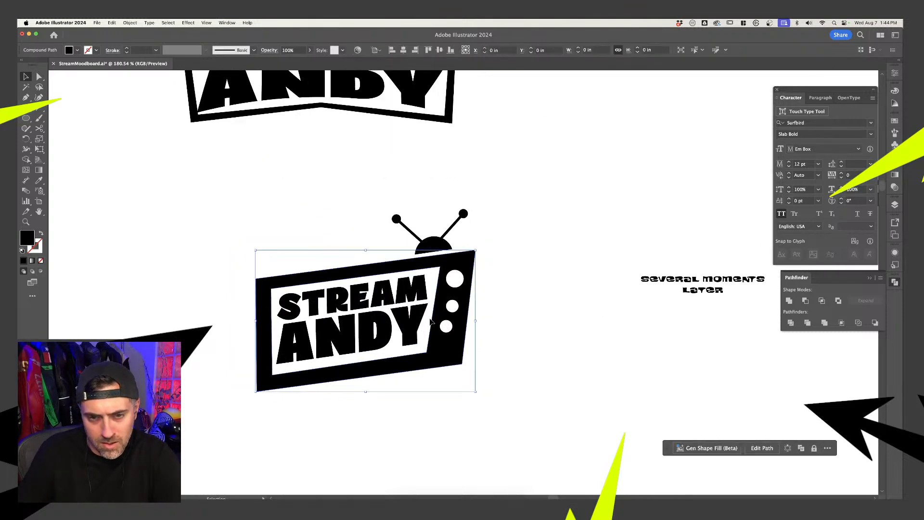
# - Widen the television's screen by shifting its two right corner points slightly right, keeping the edge slanted
pyautogui.press('a')
pyautogui.press('v')
pyautogui.press('a')
pyautogui.click(427, 352)
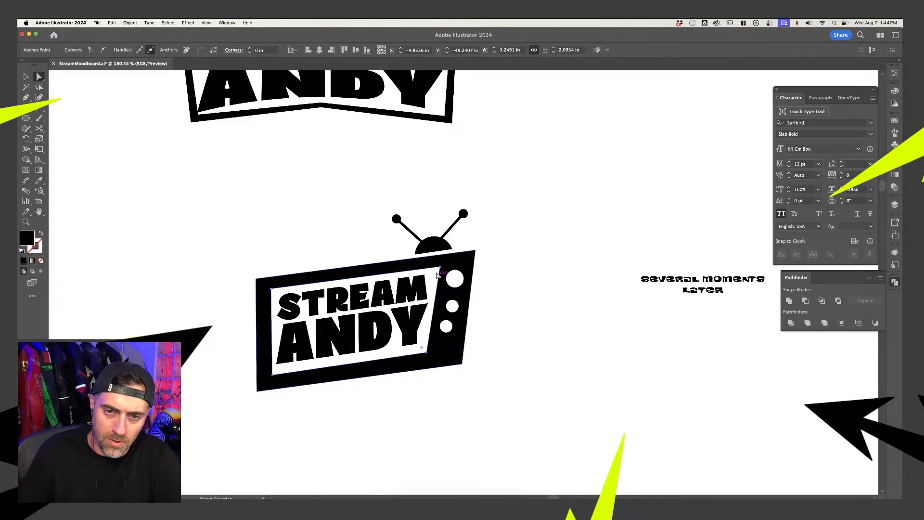
pyautogui.moveTo(439, 269); pyautogui.dragTo(447, 271)
# - Stretch the STREAM ANDY wordmark wider to fill the widened screen
pyautogui.press('v')
pyautogui.click(423, 308)
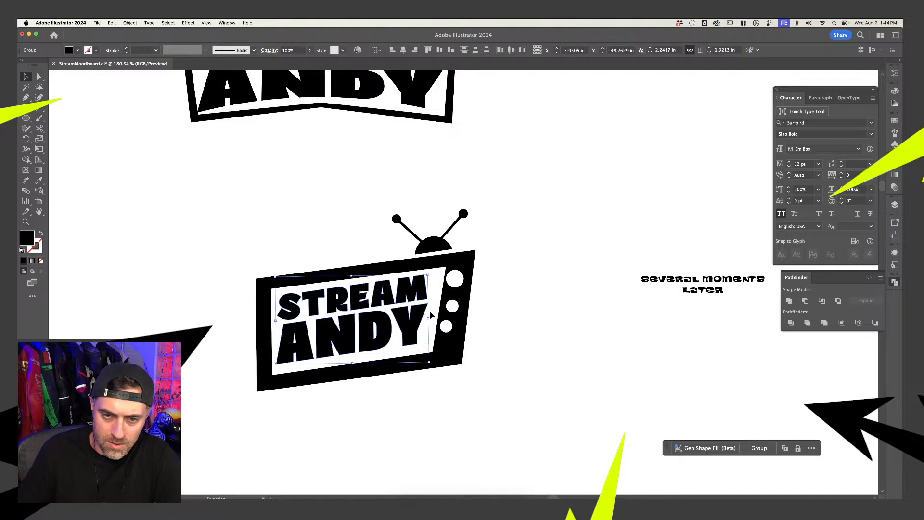
pyautogui.moveTo(430, 315); pyautogui.dragTo(444, 315)
pyautogui.click(500, 326)
# - Delete the two lower knobs and shift the top knob right to center it on the narrowed side panel
pyautogui.click(448, 326)
pyautogui.keyDown('shift'); pyautogui.click(452, 307); pyautogui.keyUp('shift')
pyautogui.press('Delete')
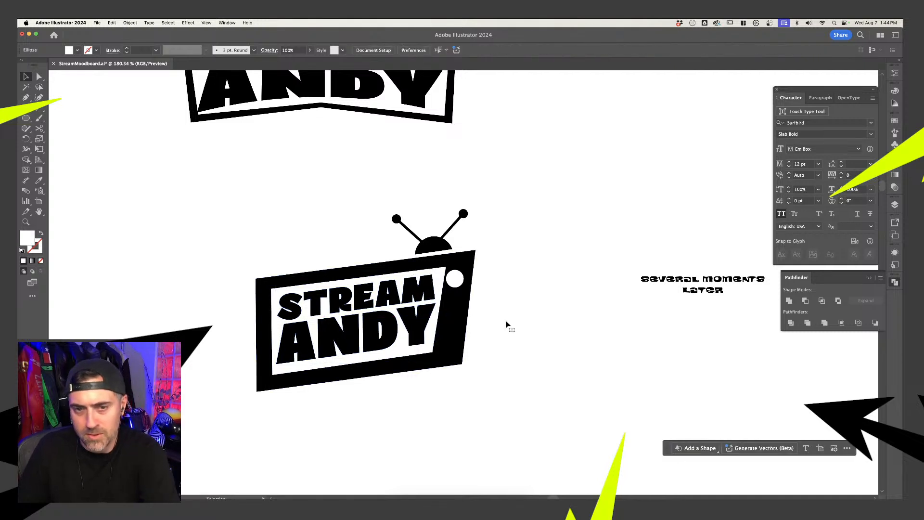
pyautogui.moveTo(455, 279); pyautogui.dragTo(458, 279)
pyautogui.click(476, 336)
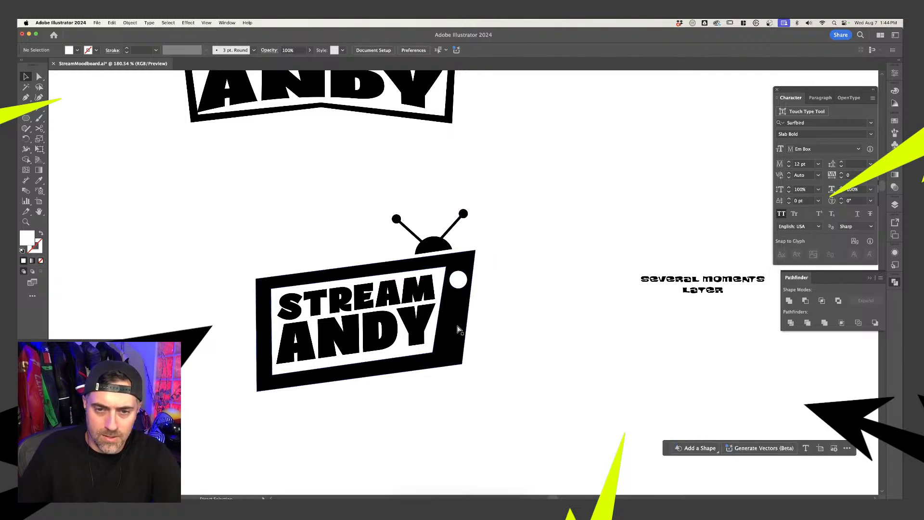
# - Add two smaller copies of the top knob stacked closely beneath it, following the side panel's slant
pyautogui.moveTo(458, 281); pyautogui.dragTo(458, 321)
pyautogui.click(504, 294)
pyautogui.click(506, 313)
pyautogui.click(456, 309)
pyautogui.keyDown('shift'); pyautogui.click(456, 321); pyautogui.keyUp('shift')
pyautogui.click(502, 309)
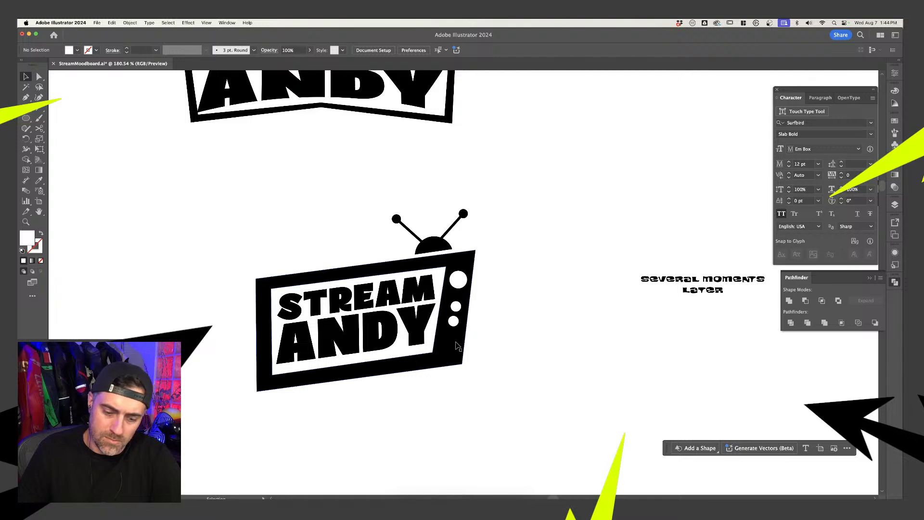
# - Try a small white four-sided panel below the knobs, drawn with the Pen tool and slanted to match the side panel
pyautogui.press('m')
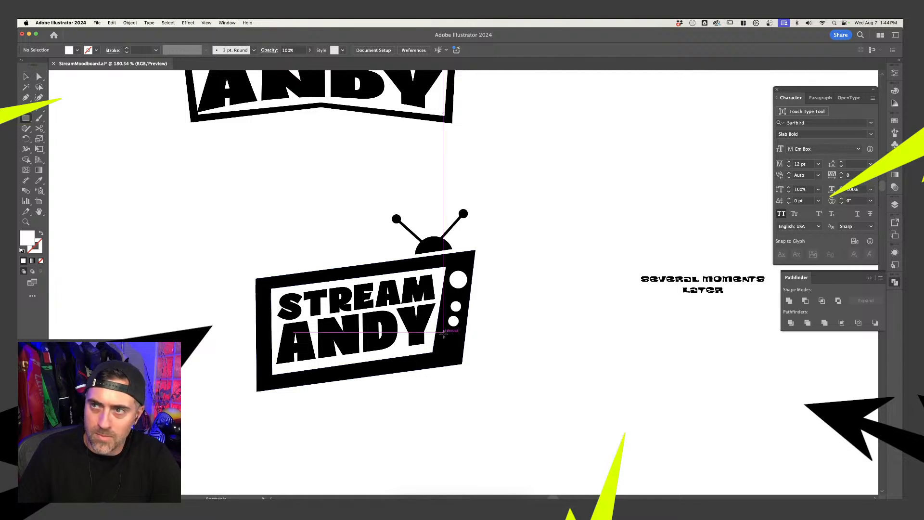
pyautogui.press('p')
pyautogui.click(443, 334)
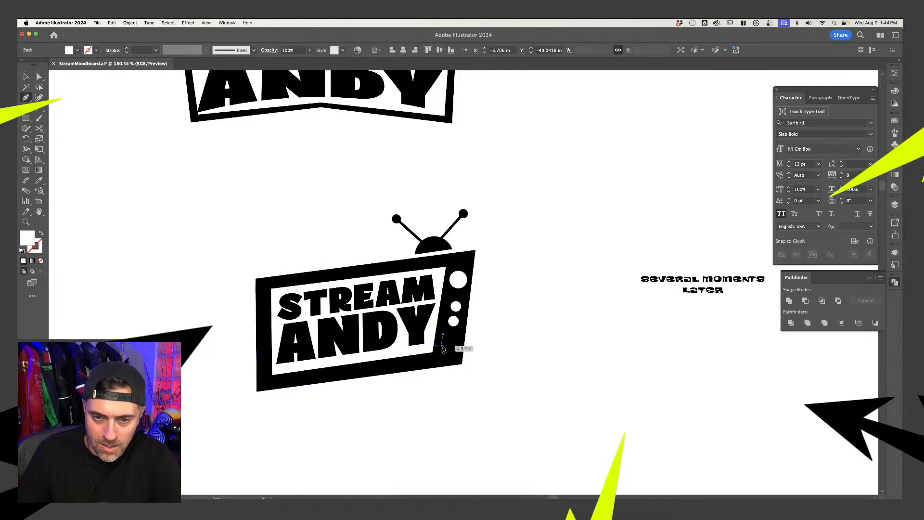
pyautogui.click(460, 345)
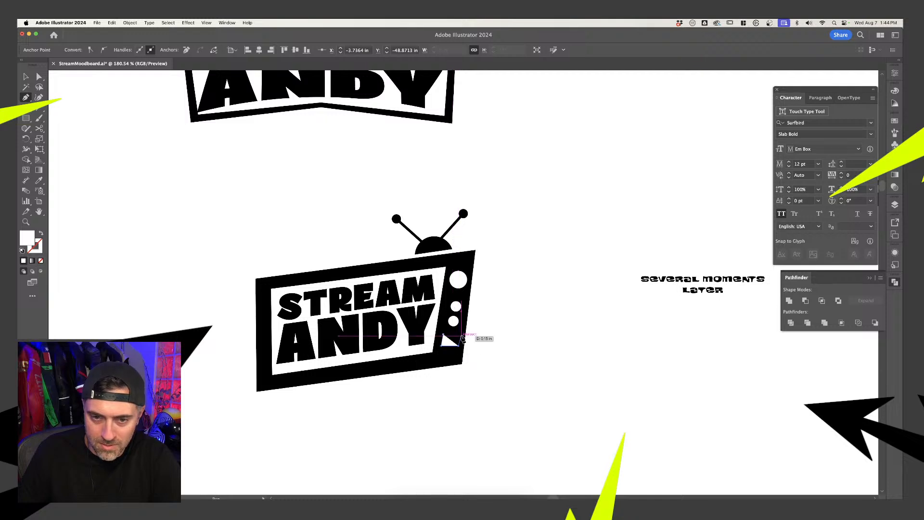
pyautogui.click(463, 333)
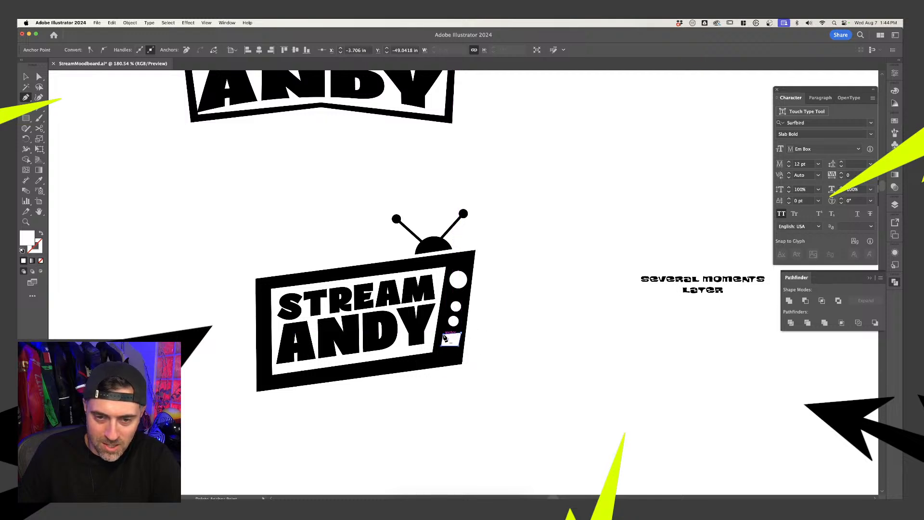
pyautogui.click(443, 335)
pyautogui.press('a')
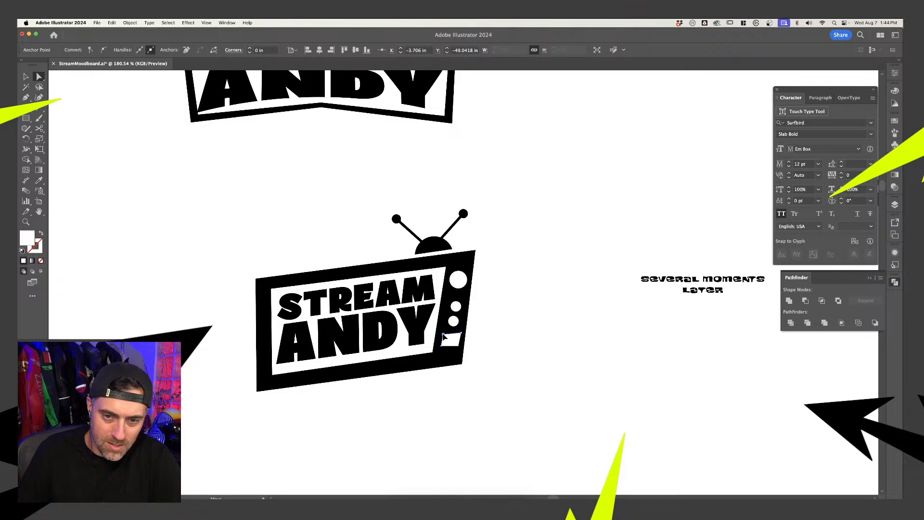
pyautogui.moveTo(443, 337); pyautogui.dragTo(463, 331)
pyautogui.click(483, 331)
pyautogui.scroll(-3, 485, 330)
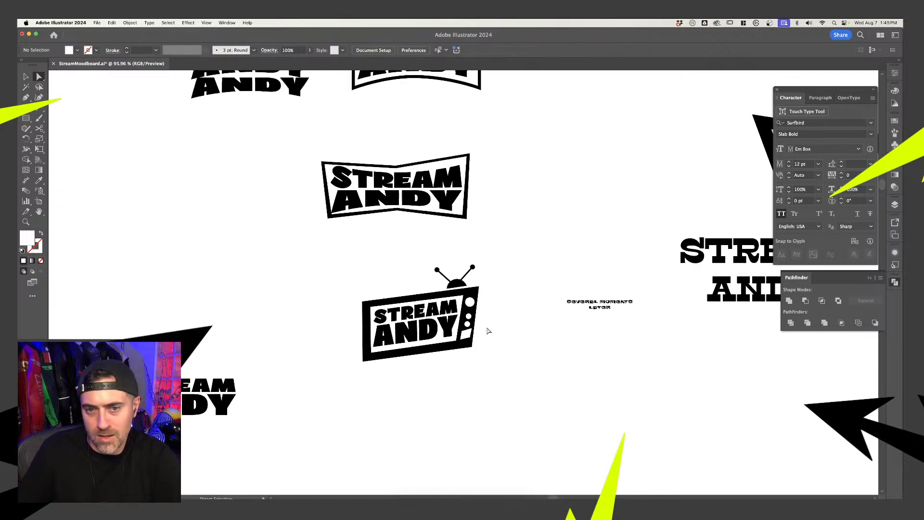
pyautogui.scroll(3, 489, 330)
pyautogui.press('v')
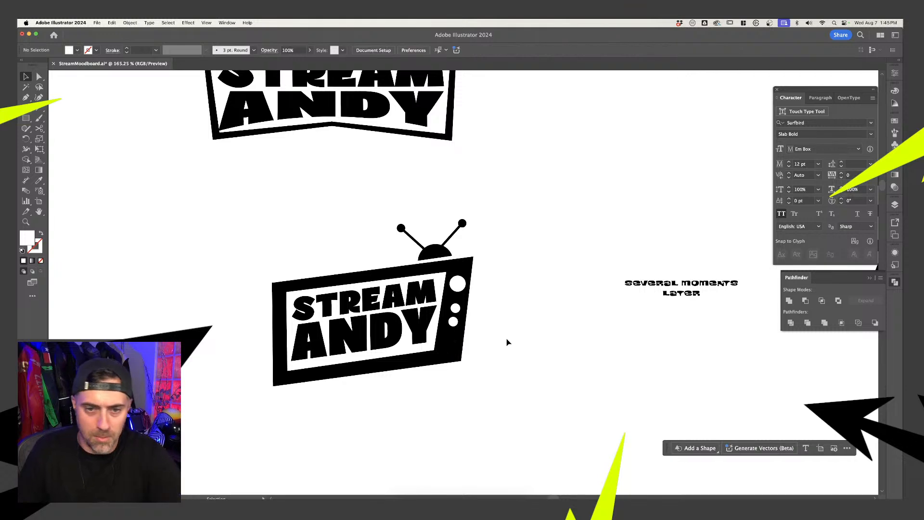
# - Move the SEVERAL MOMENTS LATER text up, away from the television logo
pyautogui.scroll(-4, 507, 339)
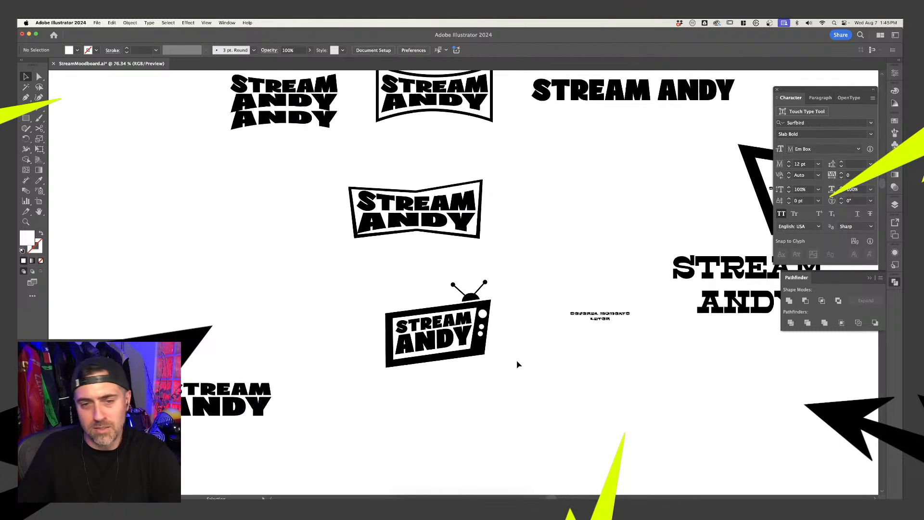
pyautogui.scroll(2, 518, 364)
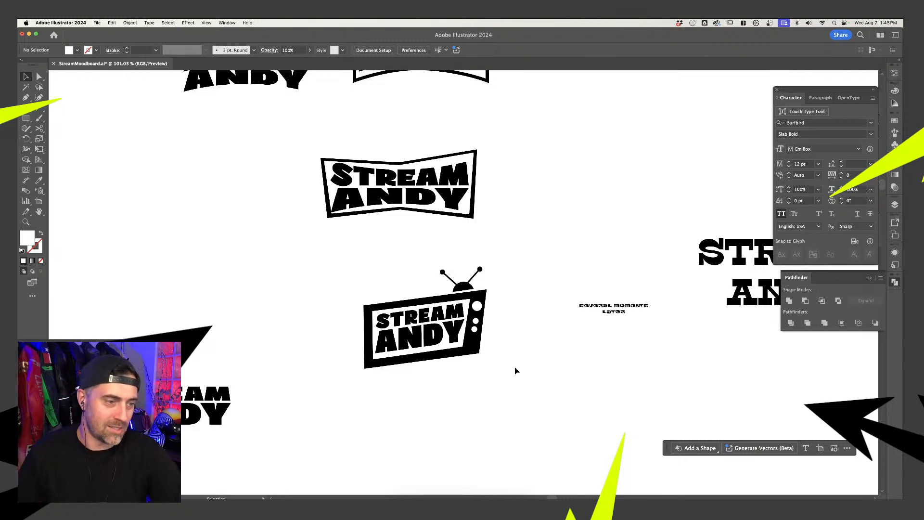
pyautogui.moveTo(510, 380); pyautogui.dragTo(366, 250)
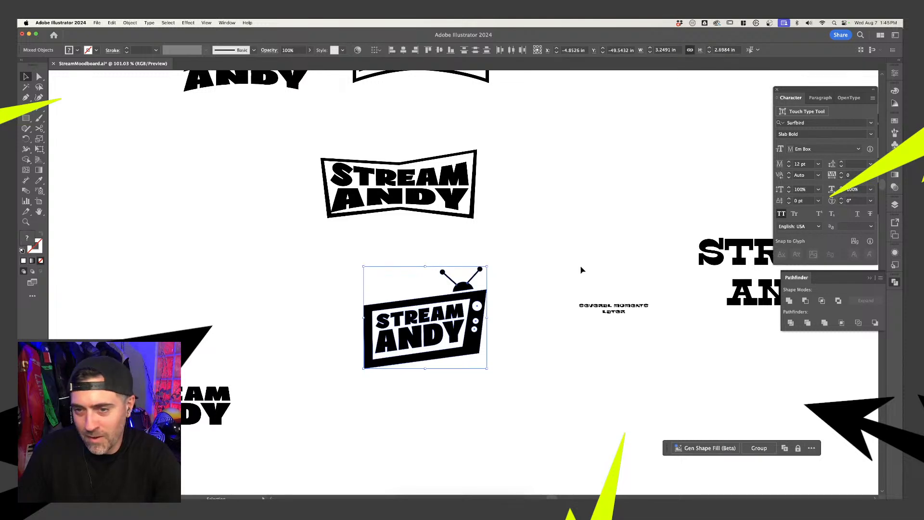
pyautogui.moveTo(557, 269); pyautogui.dragTo(664, 187)
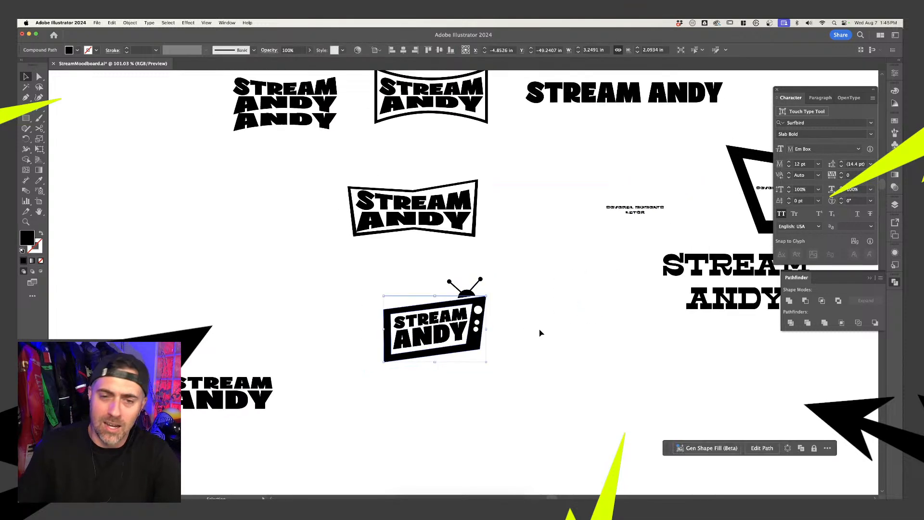
pyautogui.click(540, 333)
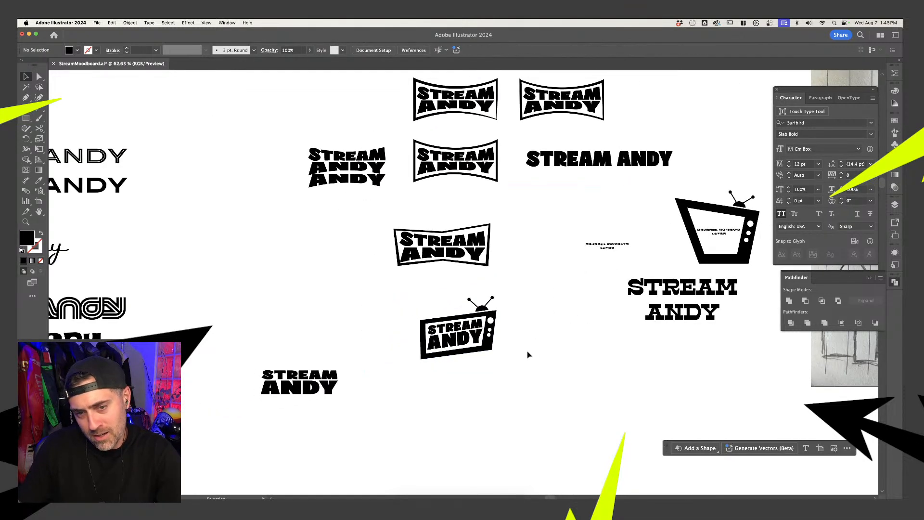
pyautogui.scroll(3, 528, 355)
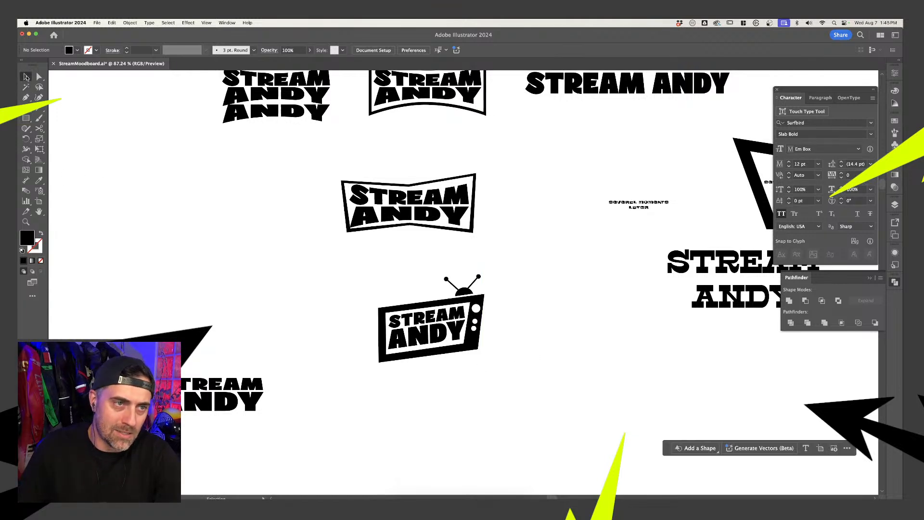
# - Draw a black pointed foot with the Pen tool beneath the television's lower-right corner
pyautogui.press('p')
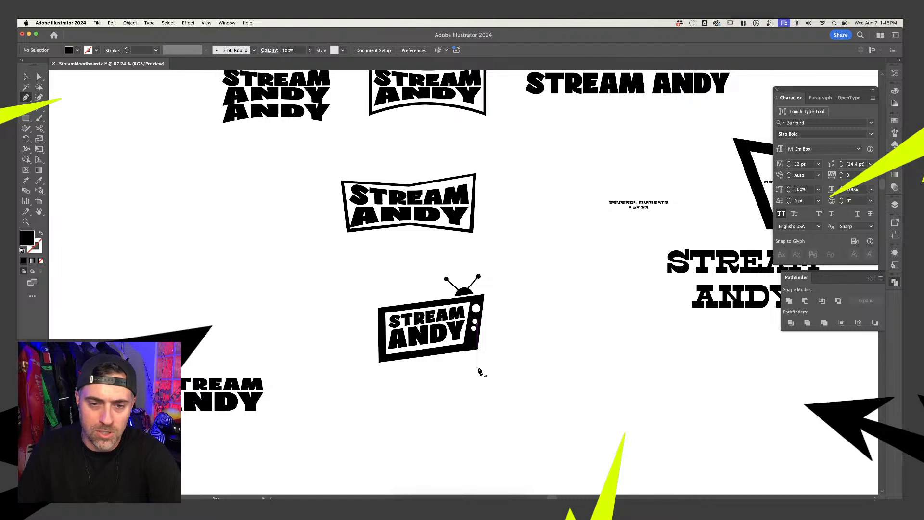
pyautogui.click(455, 352)
pyautogui.click(469, 360)
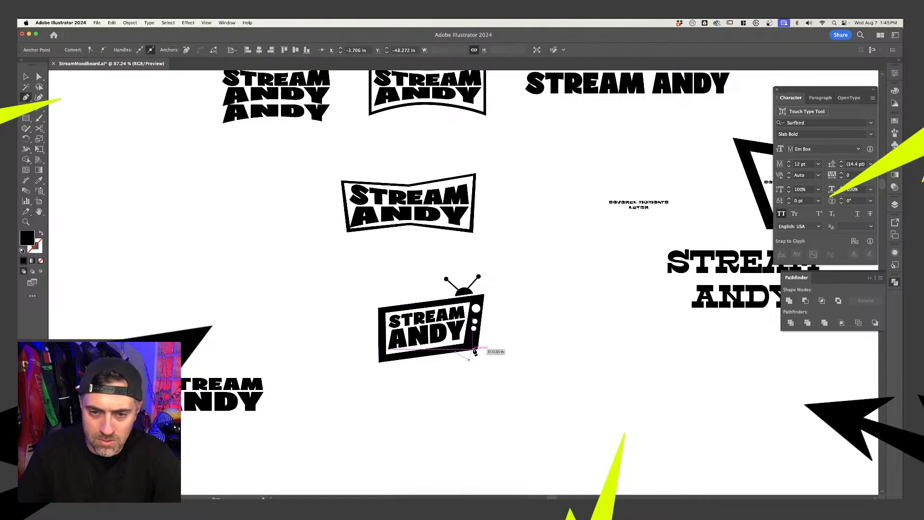
pyautogui.click(474, 349)
pyautogui.click(457, 355)
pyautogui.press('v')
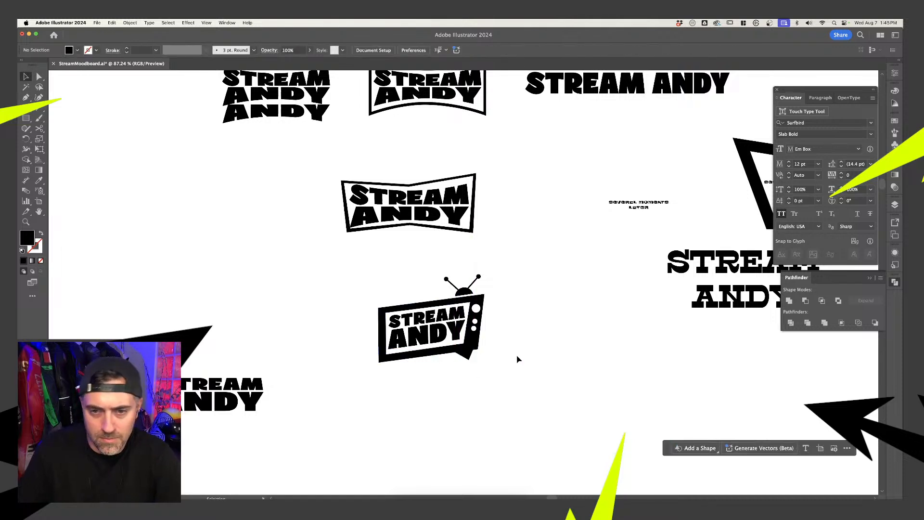
# - Try a copy of the pointed foot beneath the television's lower-left corner
pyautogui.scroll(1, 516, 355)
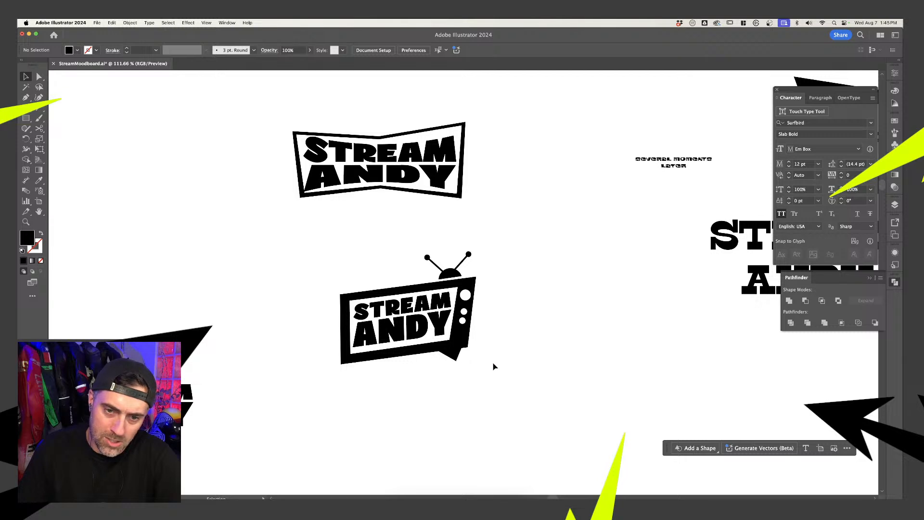
pyautogui.scroll(1, 493, 367)
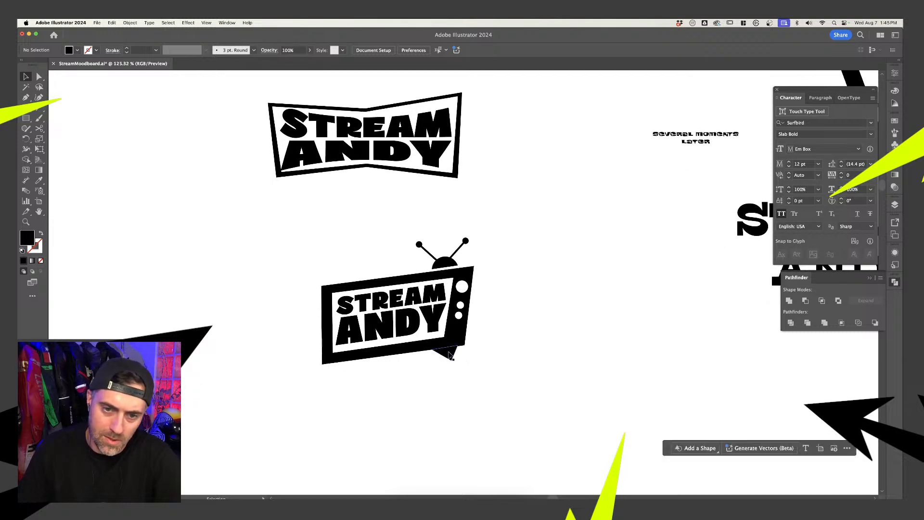
pyautogui.moveTo(451, 357); pyautogui.dragTo(353, 367)
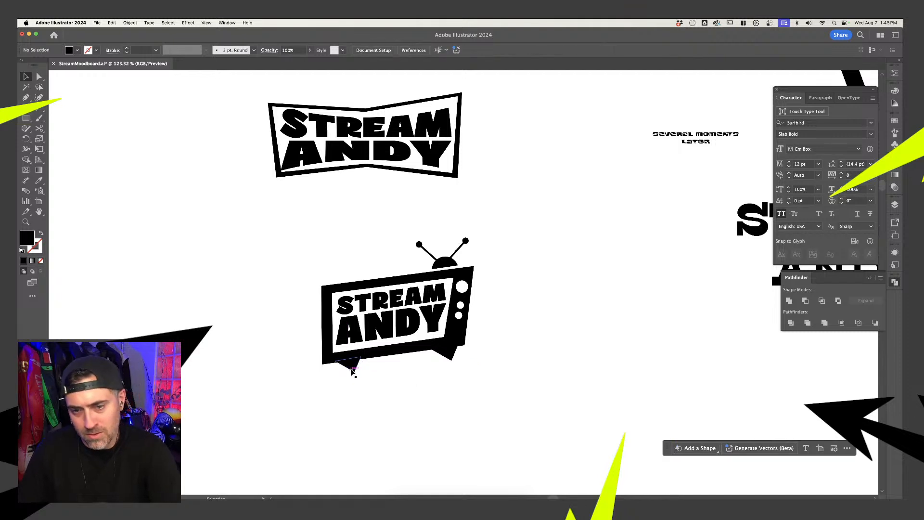
pyautogui.click(397, 398)
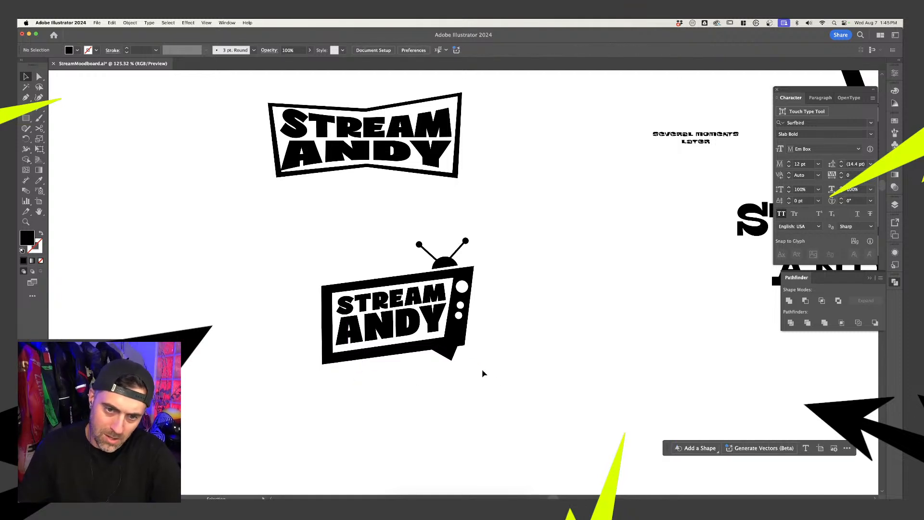
# - Reshape the pointed foot's upper-left corner and fine-tune its horizontal position under the television's lower-right corner
pyautogui.press('a')
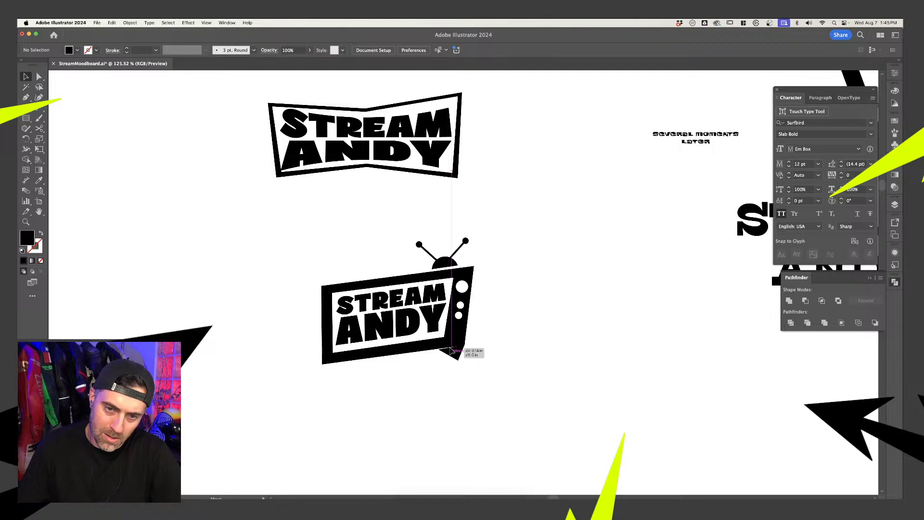
pyautogui.click(444, 352)
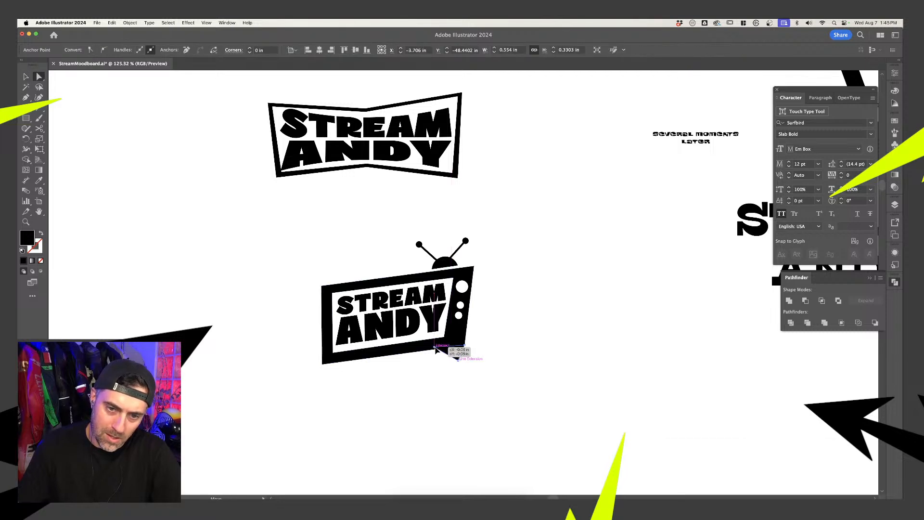
pyautogui.click(526, 348)
pyautogui.press('v')
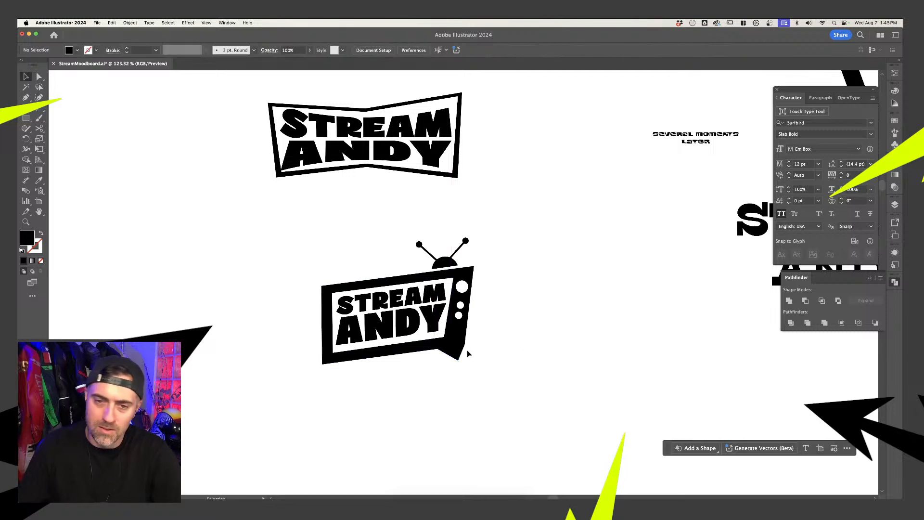
pyautogui.moveTo(466, 354); pyautogui.dragTo(458, 355)
pyautogui.click(505, 352)
# - Examine the television logo beside the other wordmark concepts, the font samples and the pencil sketches
pyautogui.scroll(-2, 507, 353)
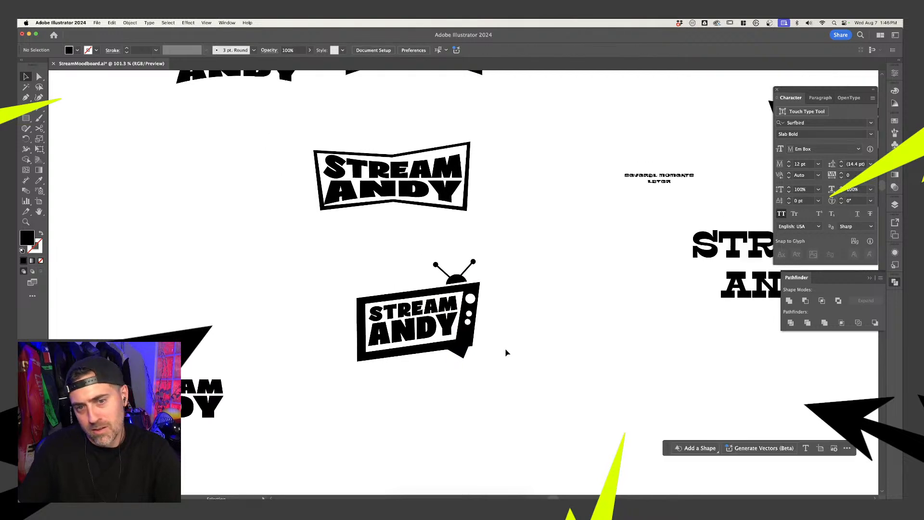
pyautogui.scroll(-3, 506, 353)
pyautogui.hscroll(2, 506, 353)
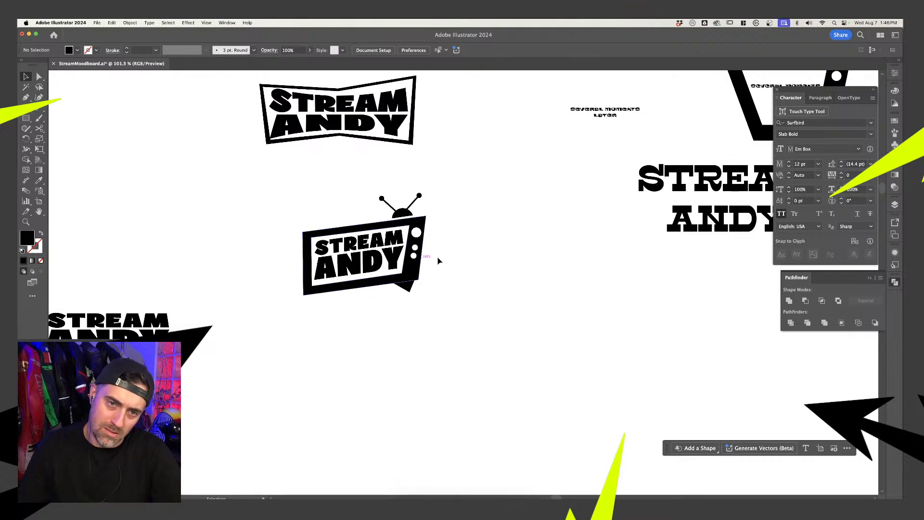
pyautogui.moveTo(312, 192); pyautogui.dragTo(339, 196)
pyautogui.click(460, 195)
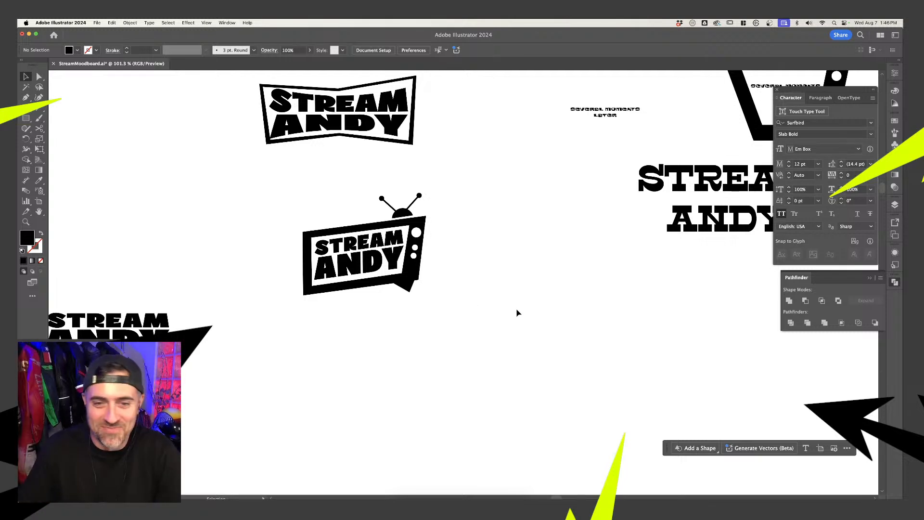
pyautogui.moveTo(489, 309); pyautogui.dragTo(352, 201)
pyautogui.click(421, 182)
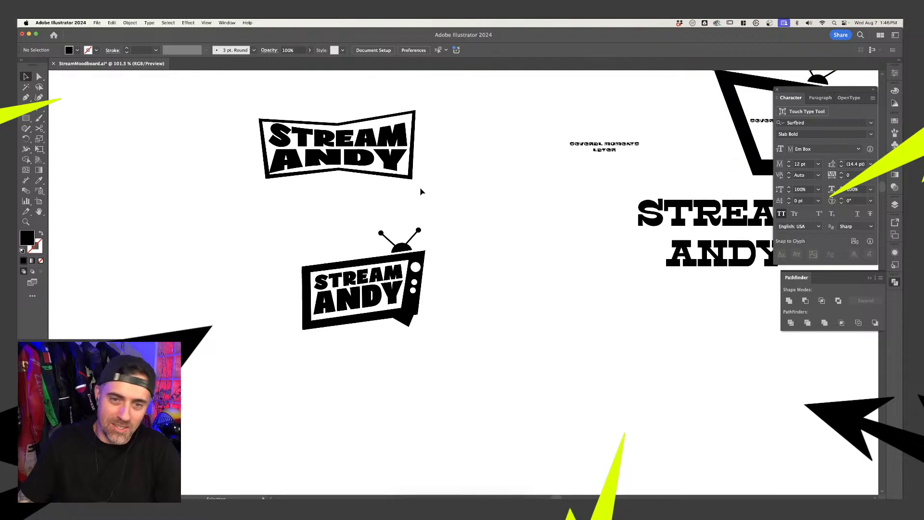
pyautogui.scroll(-3, 464, 210)
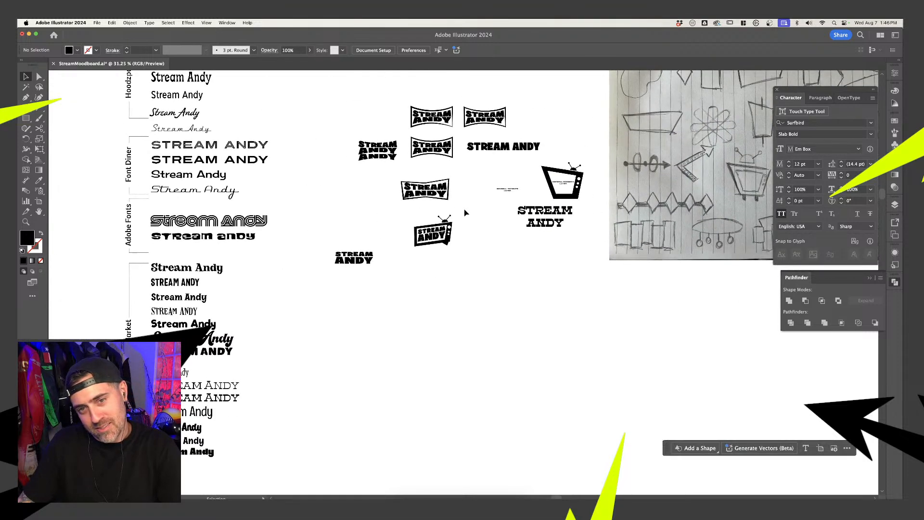
pyautogui.scroll(3, 465, 209)
pyautogui.scroll(-5, 465, 209)
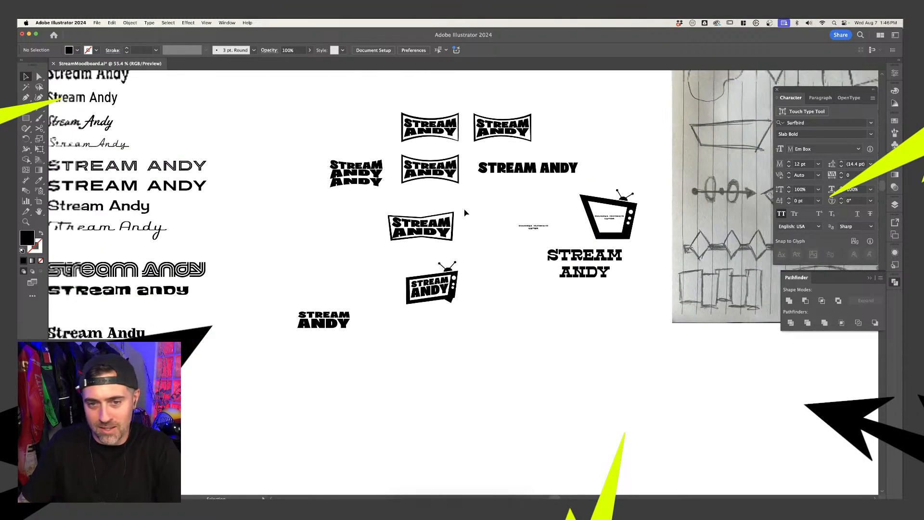
pyautogui.scroll(2, 464, 209)
pyautogui.scroll(-2, 464, 209)
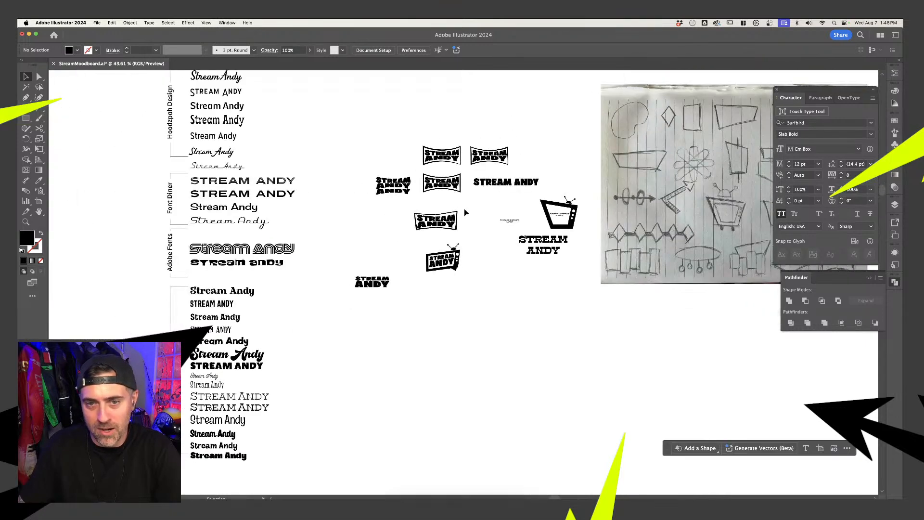
# - Duplicate the slanted television logo to the right of the original and delete the copy's knobs and antenna
pyautogui.scroll(5, 491, 342)
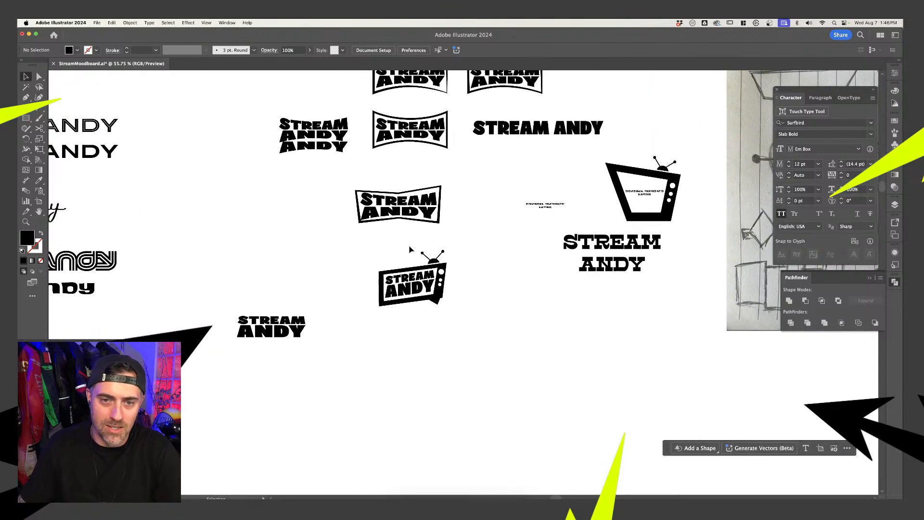
pyautogui.moveTo(436, 291); pyautogui.dragTo(519, 292)
pyautogui.click(525, 283)
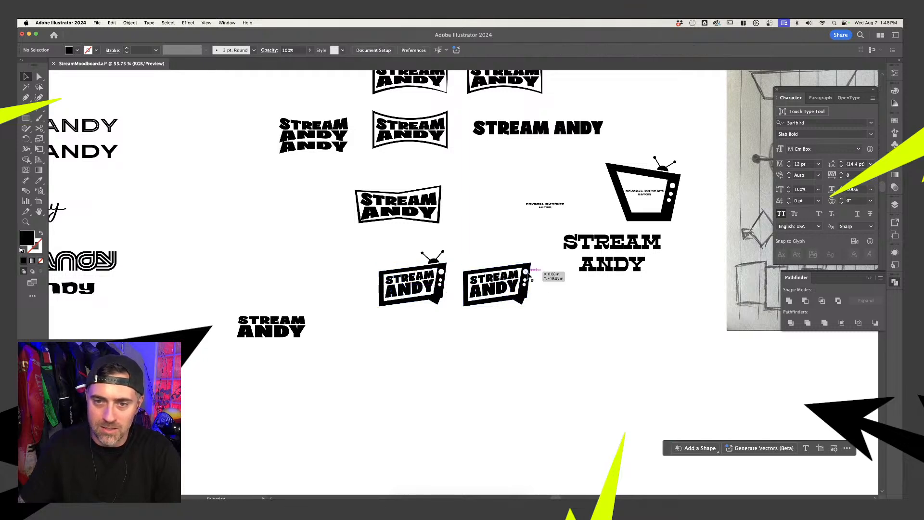
pyautogui.press('Delete')
pyautogui.click(525, 280)
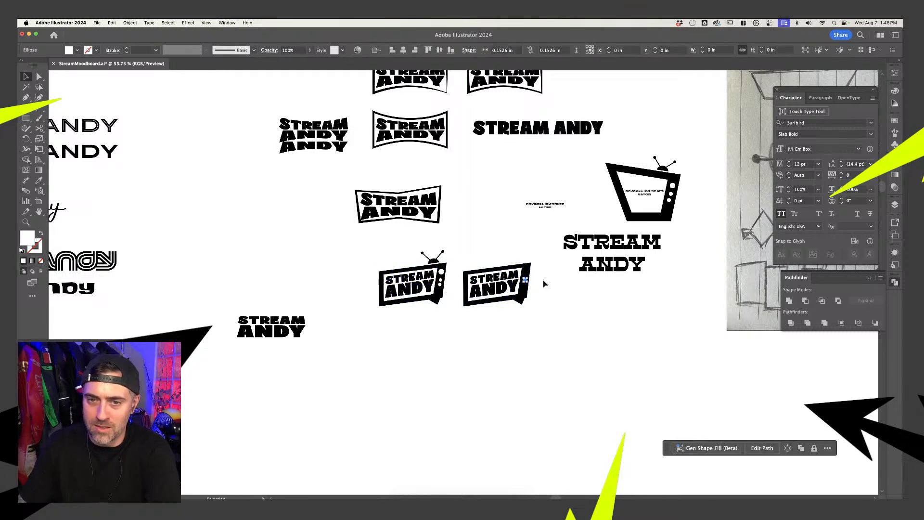
pyautogui.press('Delete')
# - Narrow the copy's frame by pulling its outer right corners inward, and shift the pointed foot left to match
pyautogui.click(526, 291)
pyautogui.press('a')
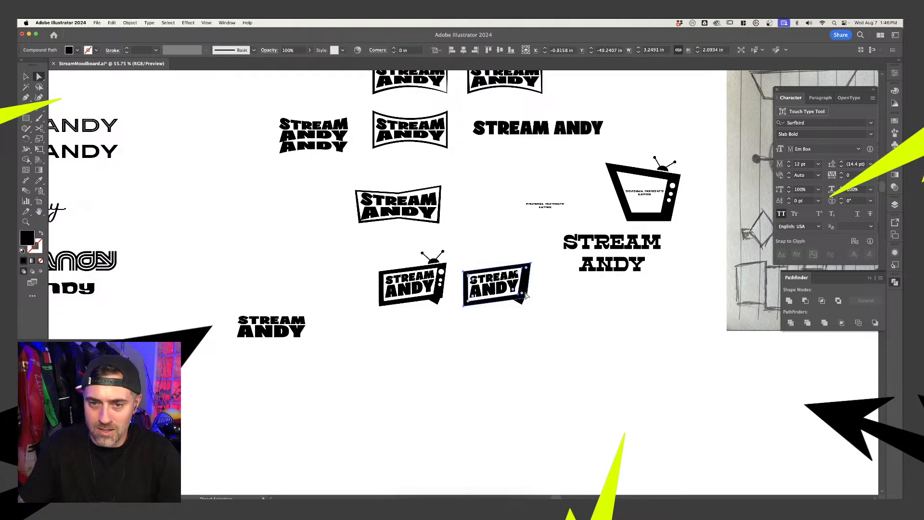
pyautogui.scroll(5, 524, 292)
pyautogui.click(534, 207)
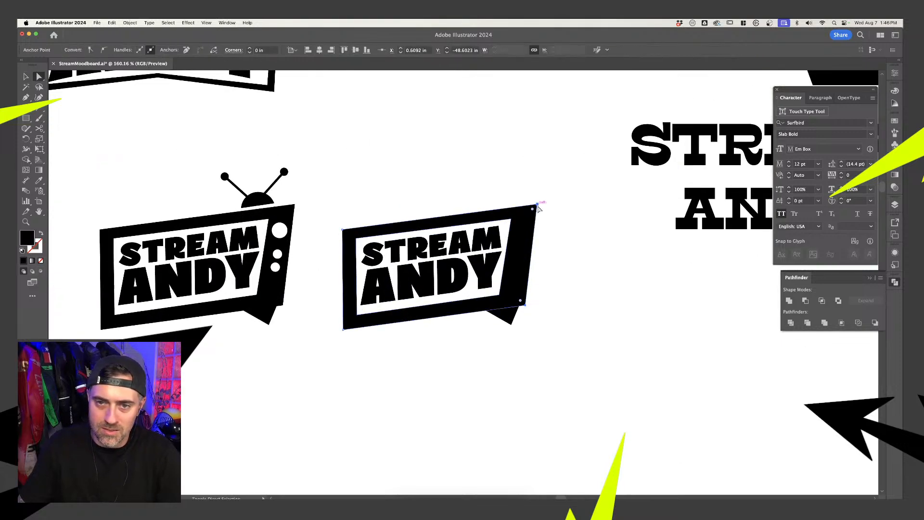
pyautogui.moveTo(539, 208); pyautogui.dragTo(524, 211)
pyautogui.click(570, 275)
pyautogui.moveTo(511, 315); pyautogui.dragTo(491, 315)
pyautogui.click(563, 306)
pyautogui.scroll(-3, 565, 304)
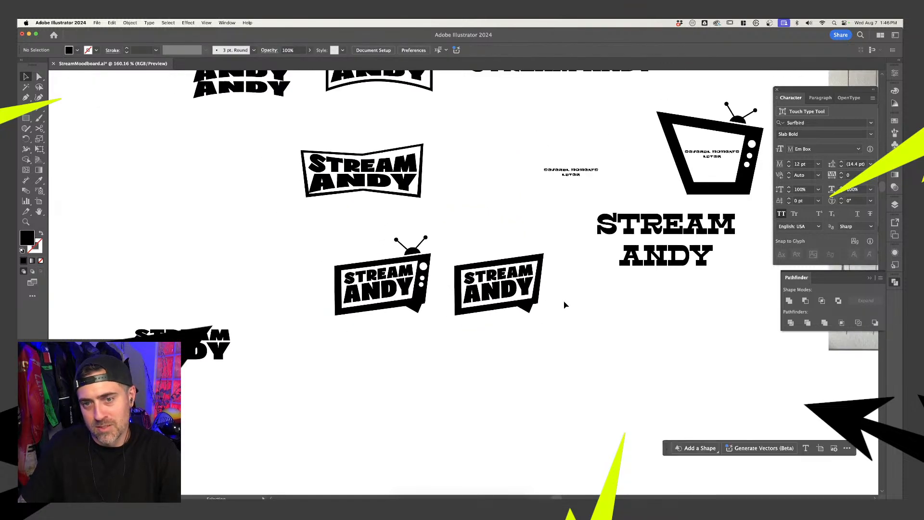
# - Thin the copy's frame to a slim border by moving the inner cutout's four corners outward
pyautogui.scroll(3, 551, 319)
pyautogui.click(557, 242)
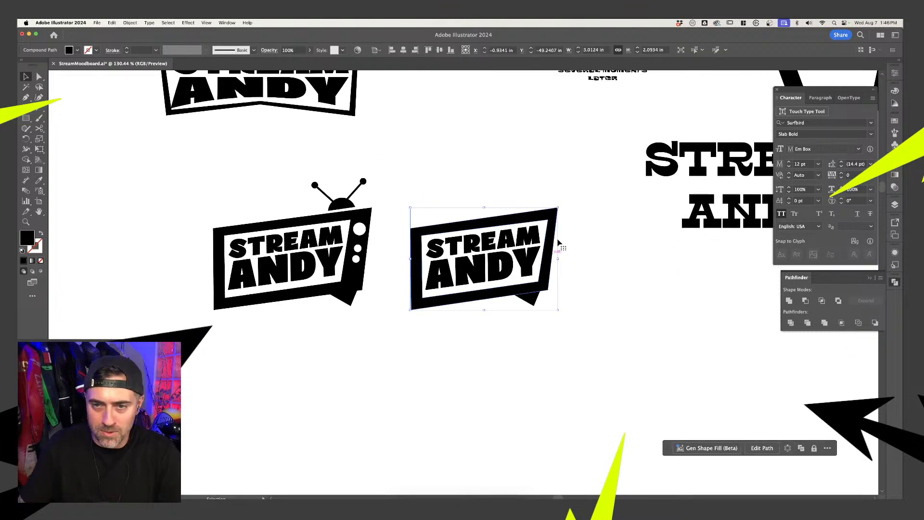
pyautogui.press('a')
pyautogui.moveTo(549, 222); pyautogui.dragTo(551, 214)
pyautogui.moveTo(422, 236); pyautogui.dragTo(417, 234)
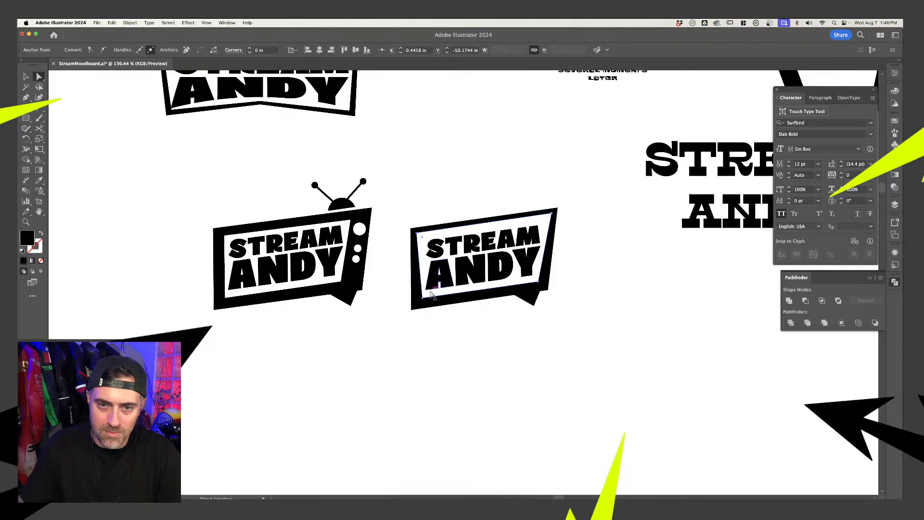
pyautogui.moveTo(422, 298); pyautogui.dragTo(419, 303)
pyautogui.moveTo(540, 284); pyautogui.dragTo(544, 287)
pyautogui.press('v')
pyautogui.click(577, 284)
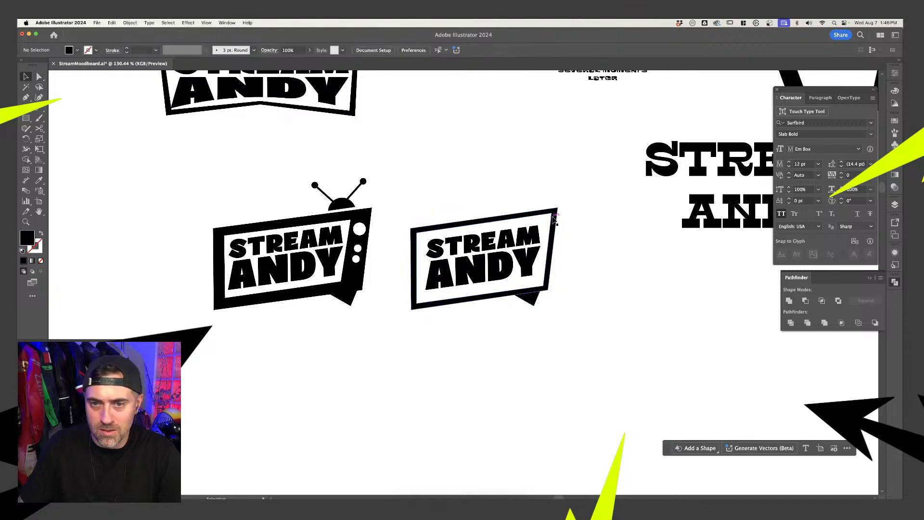
# - Scale the copy's frame down slightly around the wordmark and raise the pointed foot to meet its lower edge
pyautogui.click(559, 211)
pyautogui.moveTo(558, 209); pyautogui.dragTo(555, 210)
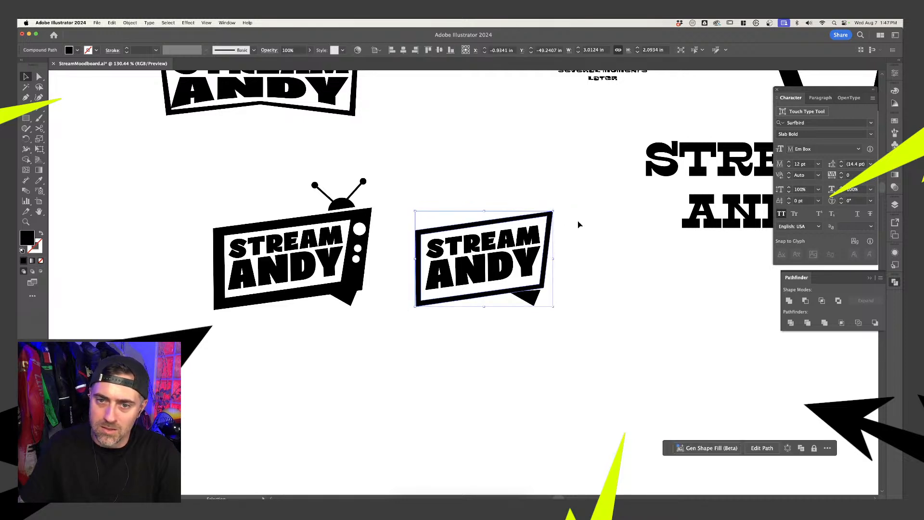
pyautogui.click(579, 223)
pyautogui.moveTo(528, 300); pyautogui.dragTo(513, 290)
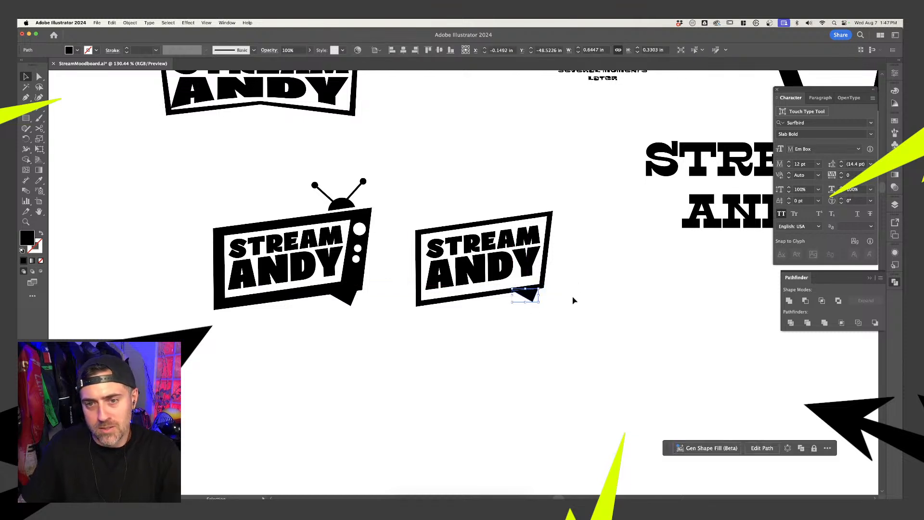
pyautogui.click(574, 300)
pyautogui.scroll(-2, 581, 301)
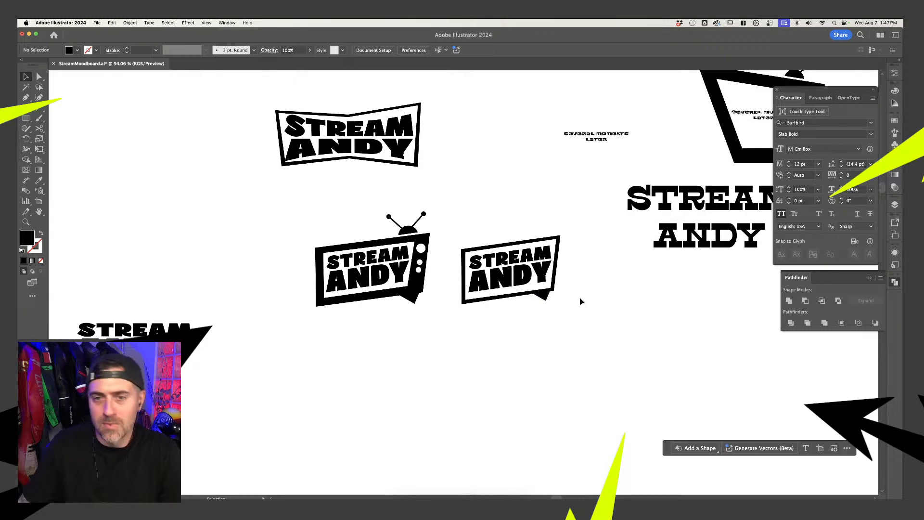
pyautogui.scroll(-2, 580, 301)
pyautogui.scroll(4, 580, 302)
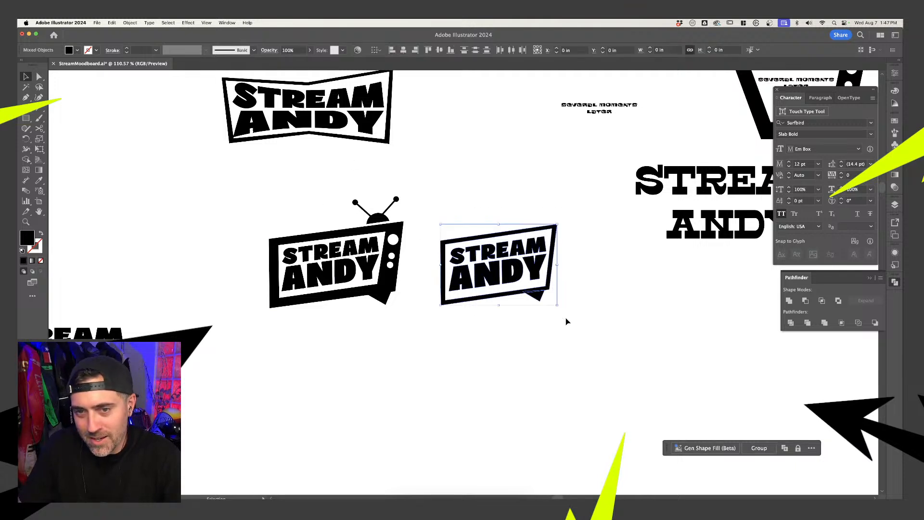
# - Move the thin-bordered logo copy up and to the right of the television logo
pyautogui.scroll(-2, 572, 314)
pyautogui.moveTo(518, 259); pyautogui.dragTo(542, 218)
pyautogui.click(542, 286)
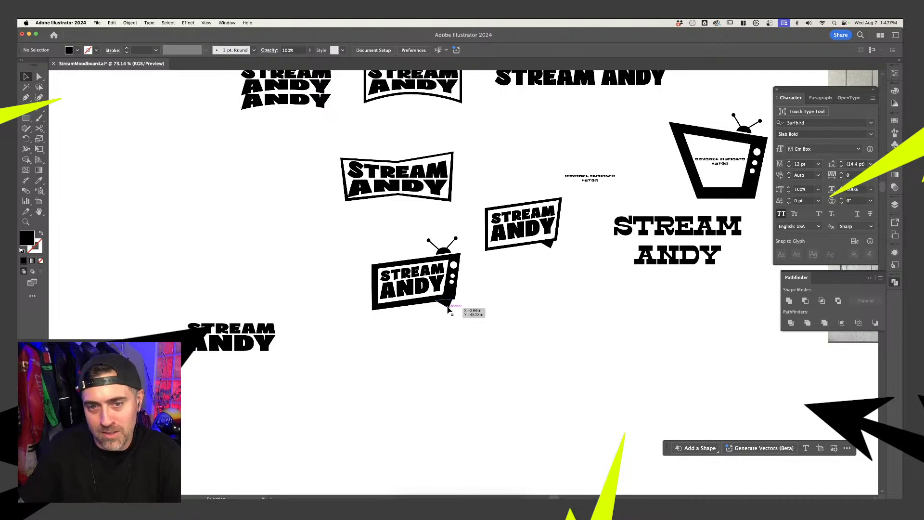
pyautogui.click(451, 306)
pyautogui.click(464, 314)
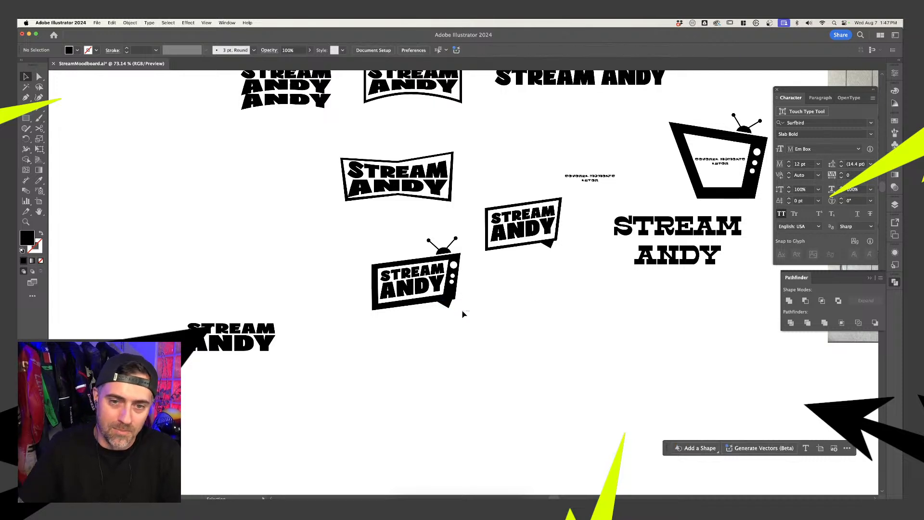
# - Place a footless copy of the television logo to its left and shift the stacked STREAM ANDY wordmark farther left
pyautogui.moveTo(376, 233); pyautogui.dragTo(375, 233)
pyautogui.moveTo(433, 261); pyautogui.dragTo(333, 268)
pyautogui.moveTo(223, 306); pyautogui.dragTo(226, 367)
pyautogui.moveTo(232, 345); pyautogui.dragTo(164, 344)
pyautogui.click(347, 321)
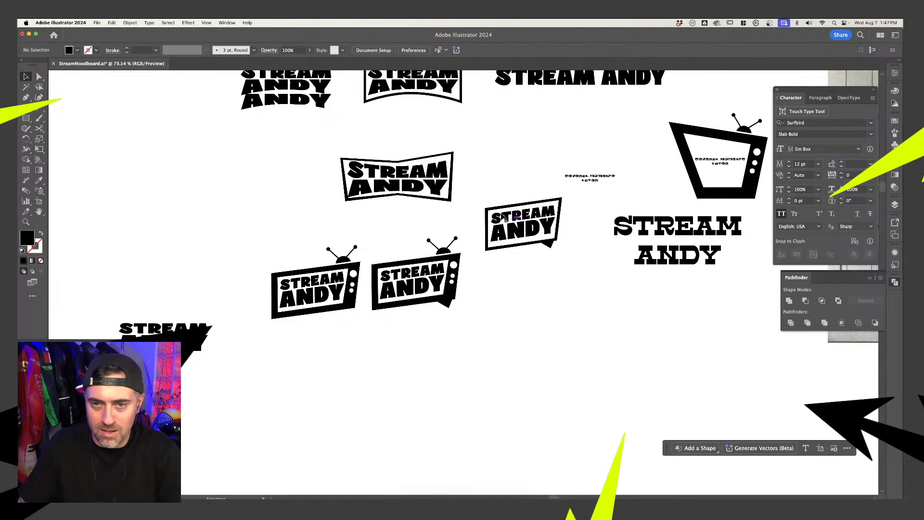
# - Move the thin-bordered logo down into the row beside the two television logos
pyautogui.moveTo(543, 237); pyautogui.dragTo(526, 286)
pyautogui.click(567, 324)
pyautogui.scroll(-3, 565, 325)
pyautogui.scroll(-3, 566, 326)
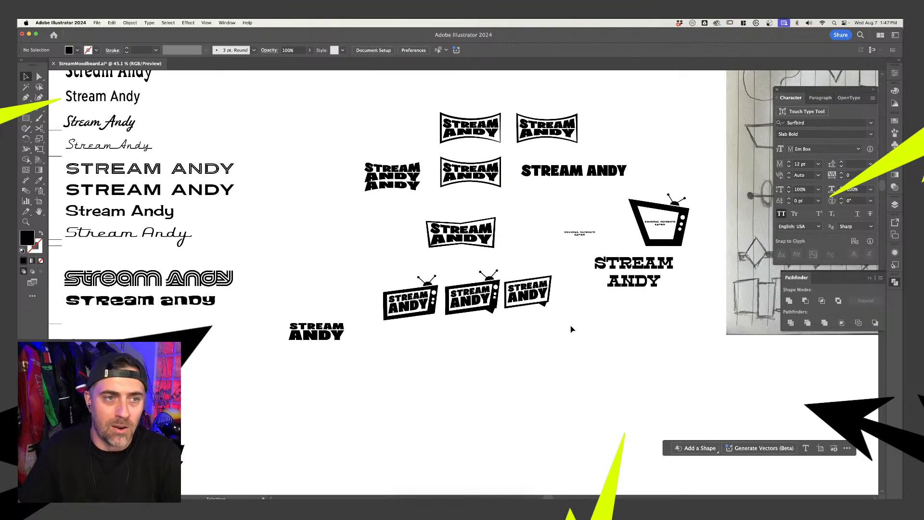
# - Copy the Beale TRIAL Stream Andy sample from the font list into the empty space above the logo concepts
pyautogui.scroll(-3, 570, 326)
pyautogui.click(278, 159)
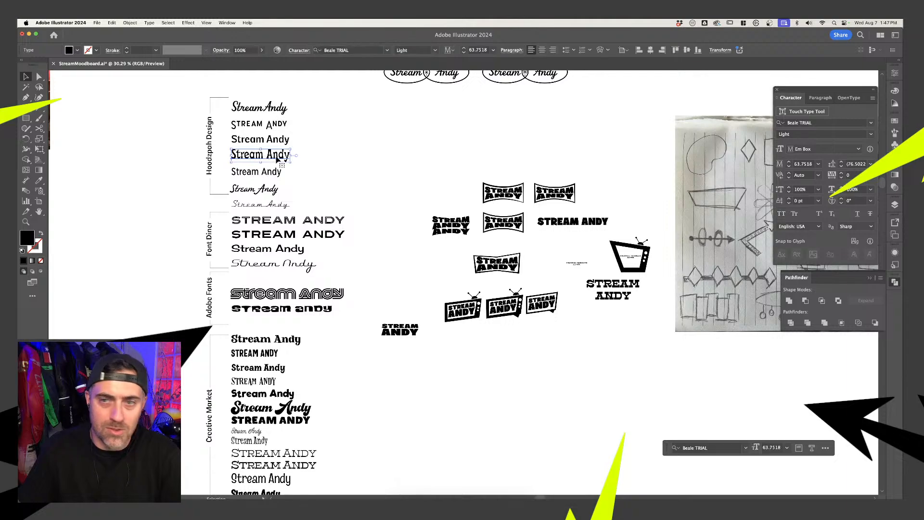
pyautogui.moveTo(278, 160); pyautogui.dragTo(436, 158)
pyautogui.click(478, 146)
pyautogui.scroll(3, 466, 235)
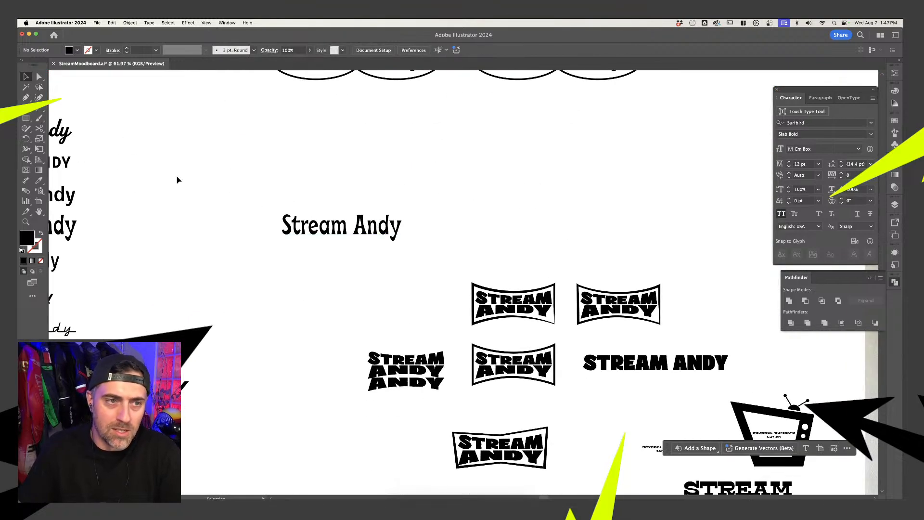
# - Copy the Beverly Drive Right TRIAL script sample above the logo concepts and shorten its text to "Stream"
pyautogui.hscroll(-8, 177, 180)
pyautogui.moveTo(199, 157); pyautogui.dragTo(732, 198)
pyautogui.doubleClick(682, 205)
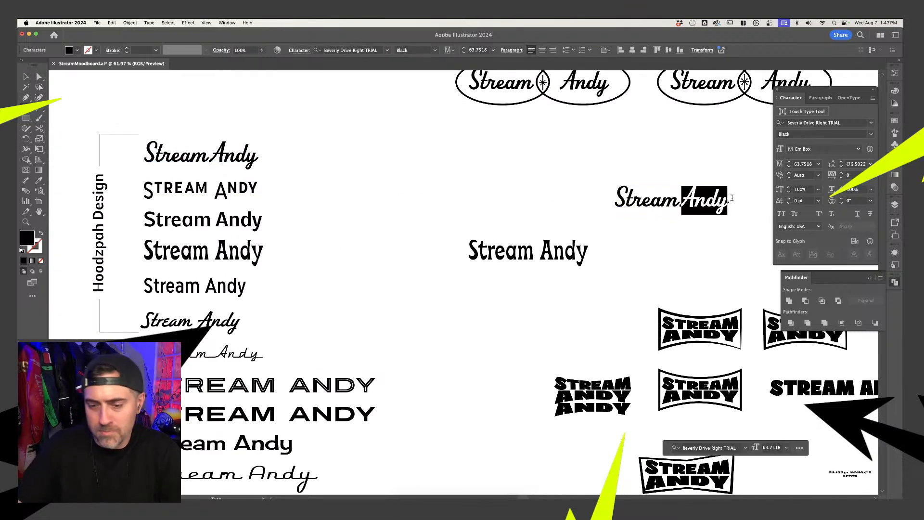
pyautogui.press('BackSpace')
# - Change the "Stream" script text's weight to Regular
pyautogui.press('super+a')
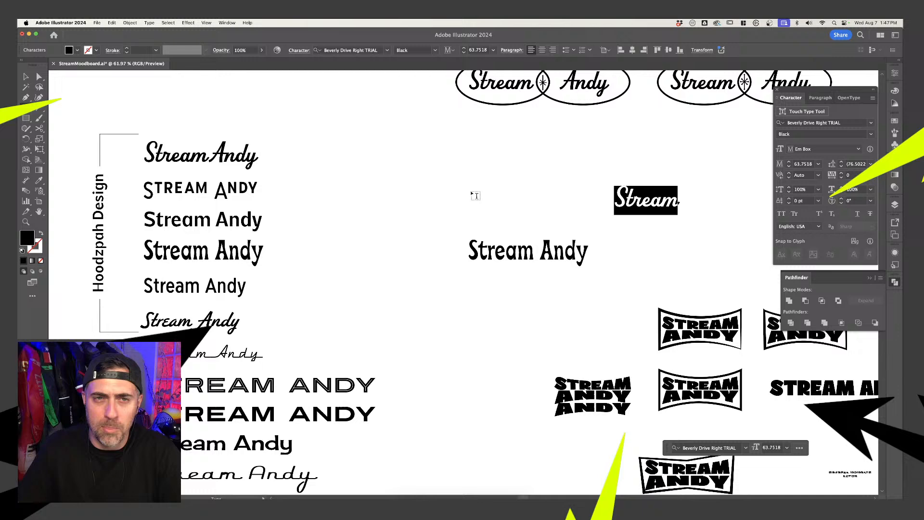
pyautogui.click(435, 50)
pyautogui.click(421, 63)
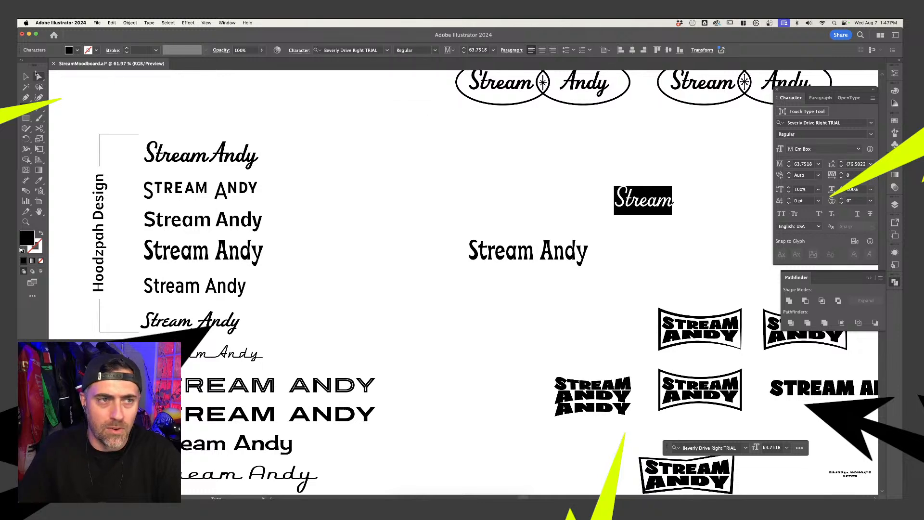
pyautogui.click(26, 77)
pyautogui.click(692, 185)
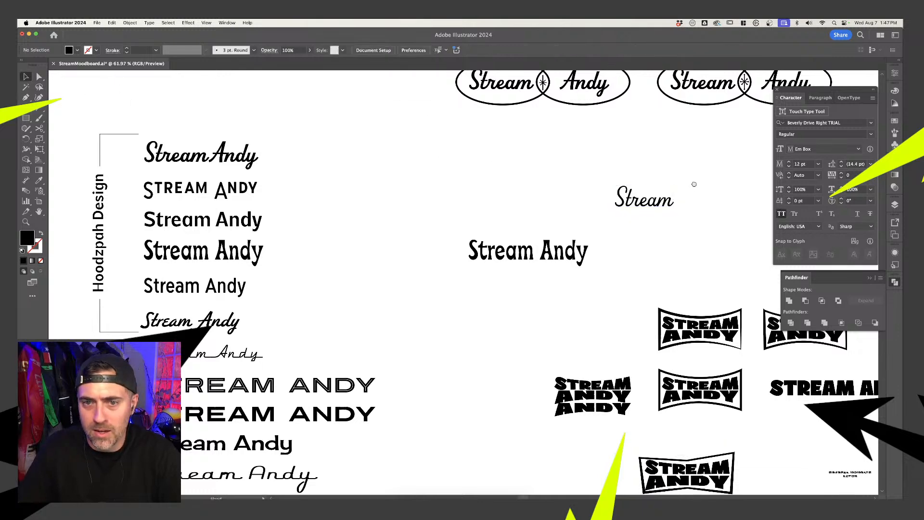
# - Duplicate the Beale TRIAL Stream Andy text to the right, and try All Caps on it before undoing the change
pyautogui.moveTo(693, 185); pyautogui.dragTo(572, 165)
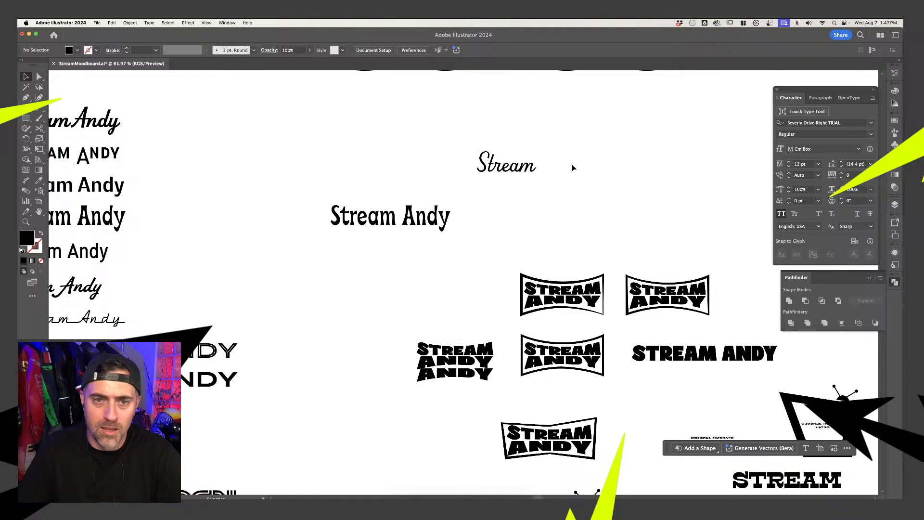
pyautogui.click(400, 212)
pyautogui.moveTo(399, 212); pyautogui.dragTo(609, 213)
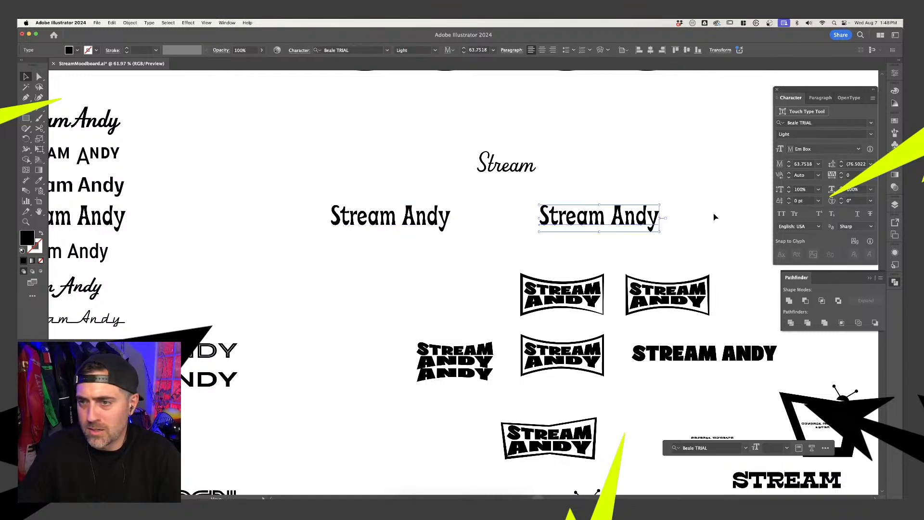
pyautogui.click(782, 214)
pyautogui.press('super+z')
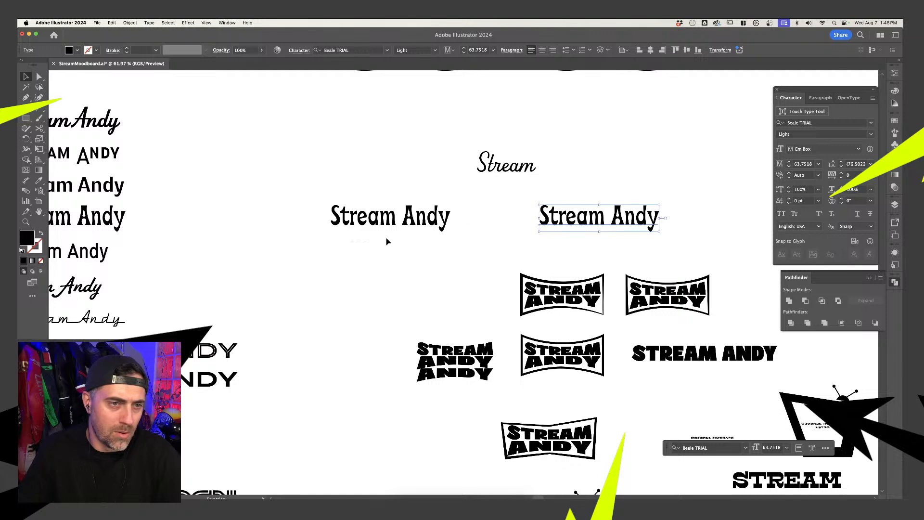
pyautogui.click(386, 240)
pyautogui.moveTo(331, 249); pyautogui.dragTo(415, 229)
# - Copy the Beale TRIAL sample below the two Stream Andy texts and try it in all caps with the Black weight
pyautogui.moveTo(165, 205); pyautogui.dragTo(590, 240)
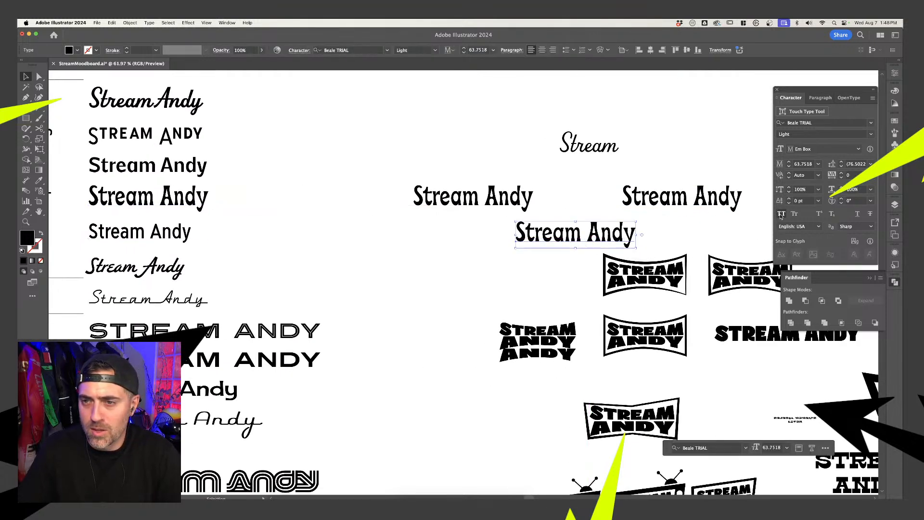
pyautogui.click(782, 214)
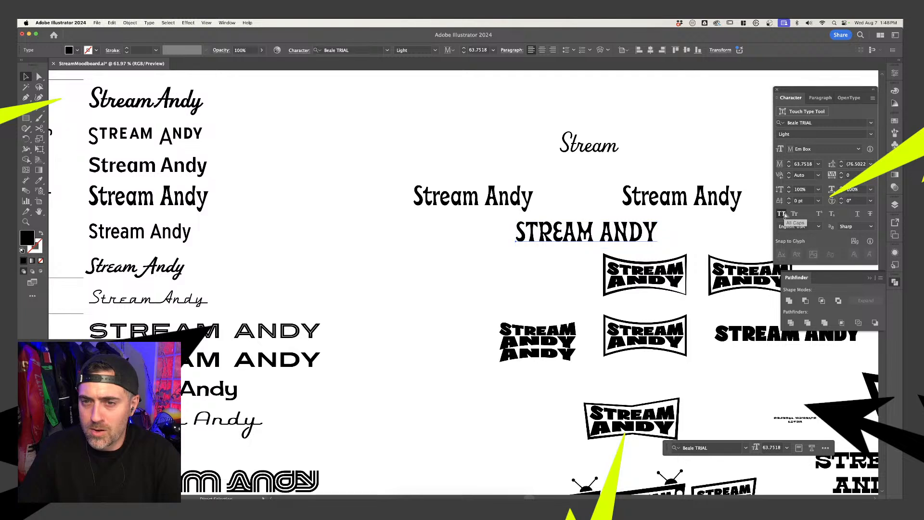
pyautogui.click(782, 214)
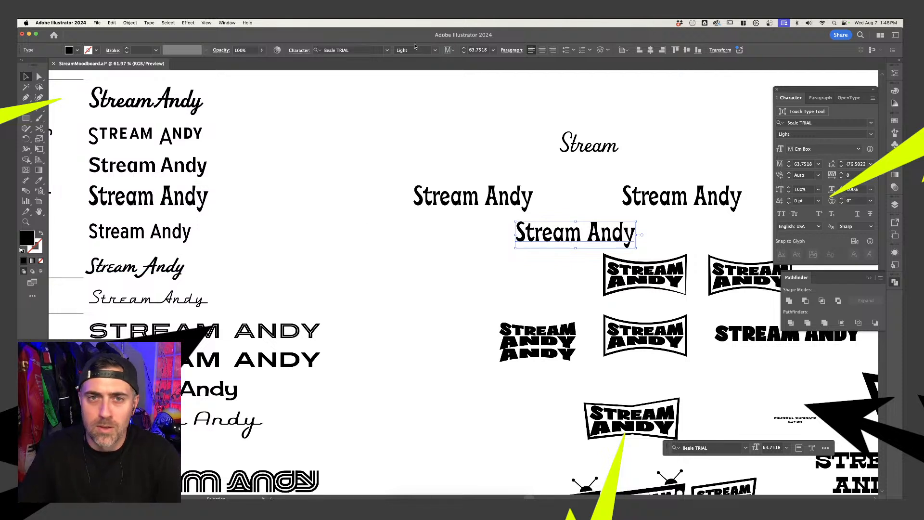
pyautogui.click(416, 49)
pyautogui.click(407, 79)
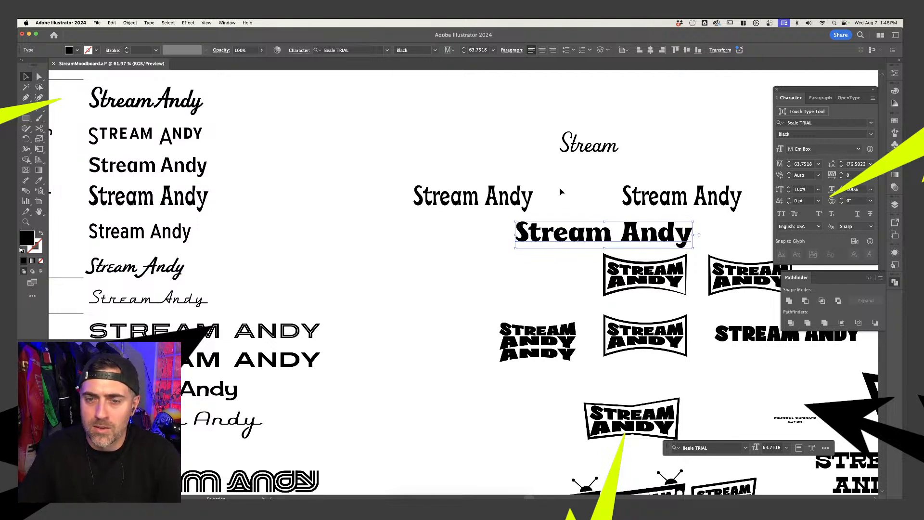
pyautogui.click(783, 214)
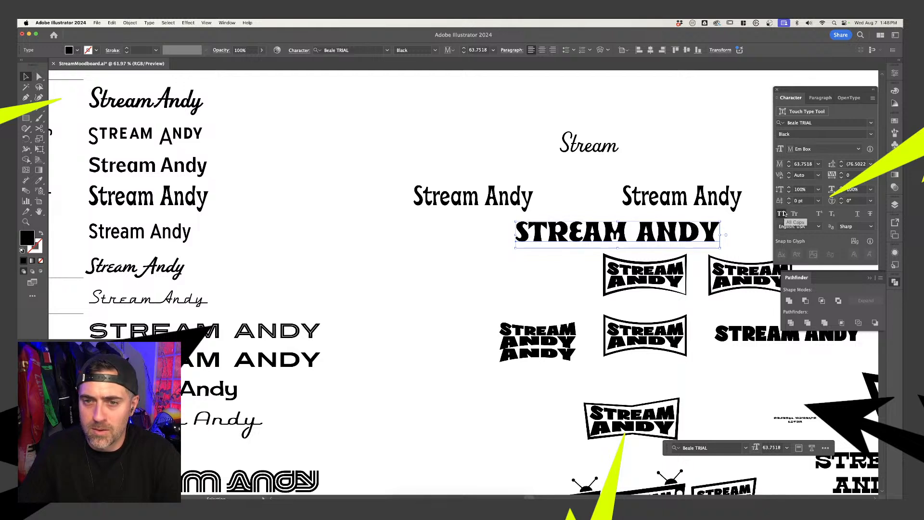
# - Match the new text to the Venice Blvd Trial sample with the Eyedropper and set it in all caps
pyautogui.press('u')
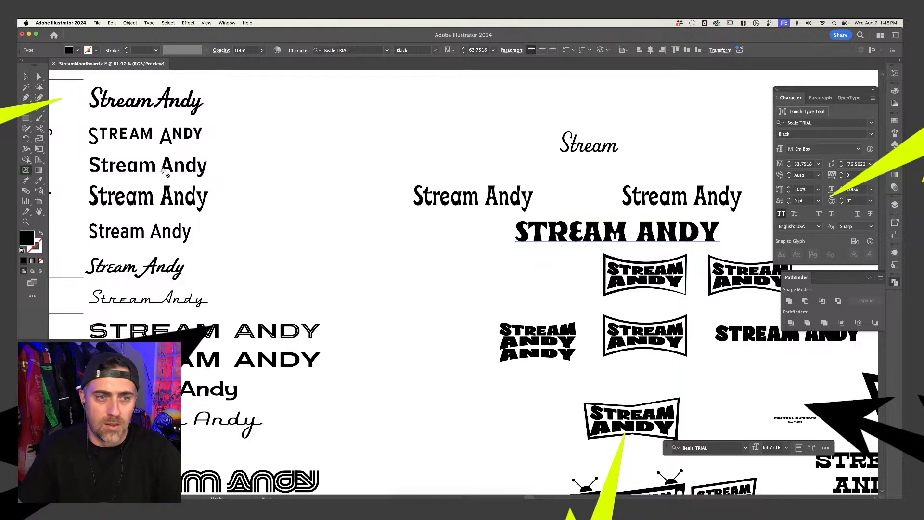
pyautogui.press('i')
pyautogui.click(164, 170)
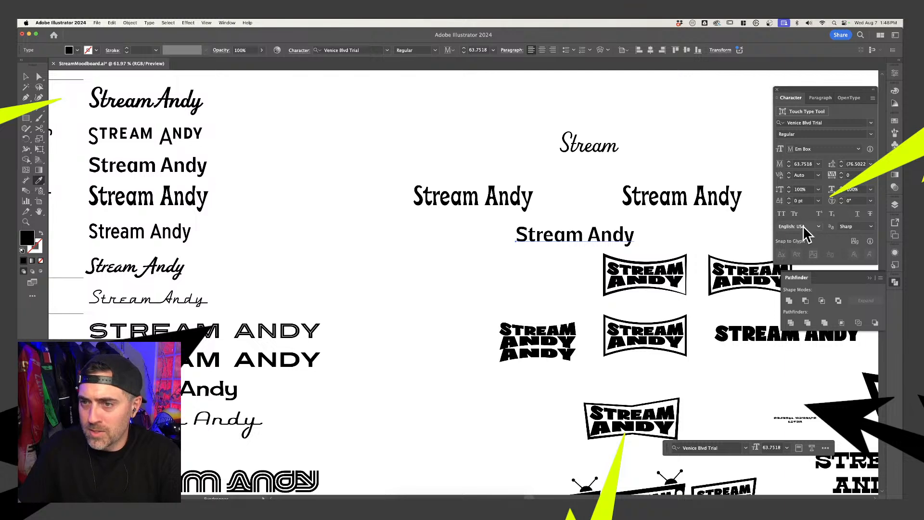
pyautogui.click(783, 214)
pyautogui.press('v')
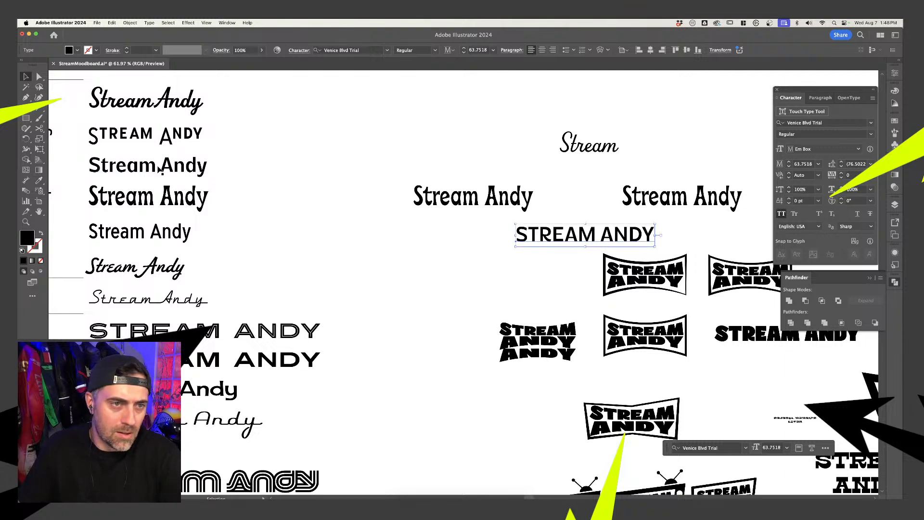
pyautogui.click(151, 230)
pyautogui.click(152, 277)
pyautogui.hscroll(-5, 361, 243)
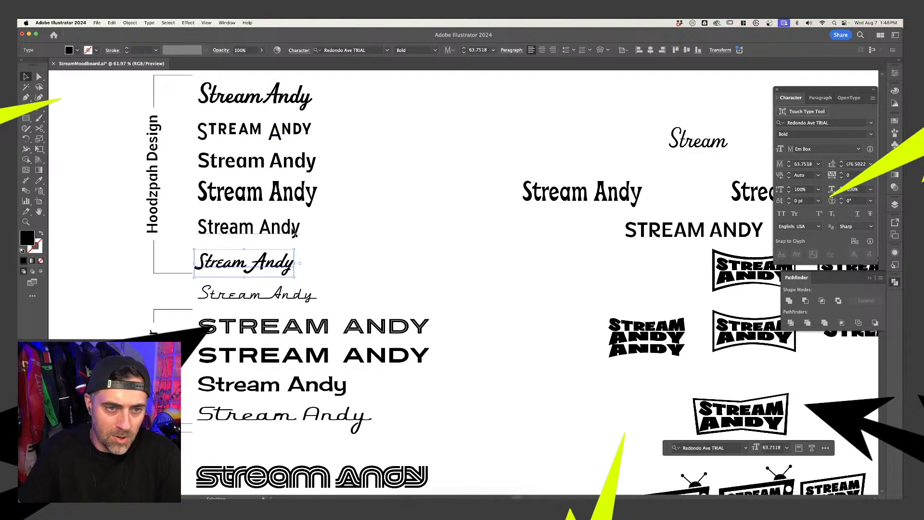
pyautogui.click(361, 283)
pyautogui.moveTo(384, 279); pyautogui.dragTo(368, 301)
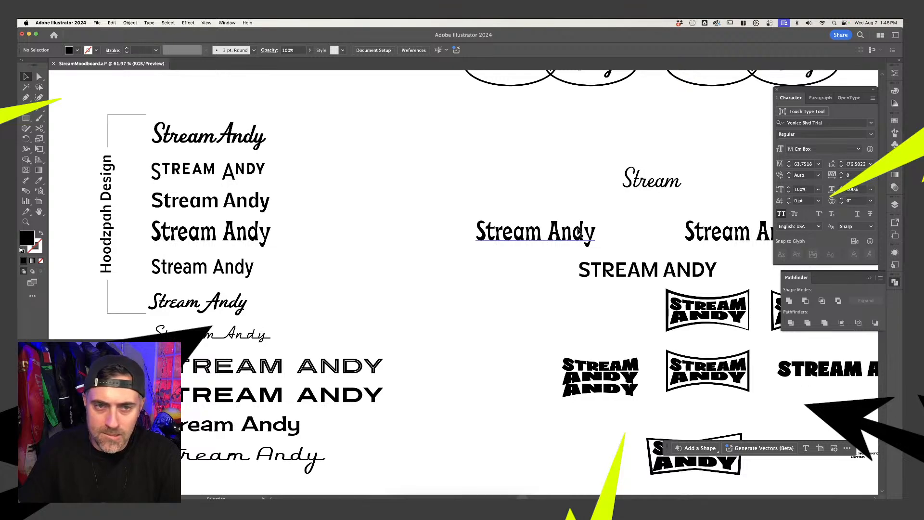
pyautogui.click(662, 270)
pyautogui.moveTo(662, 235); pyautogui.dragTo(506, 213)
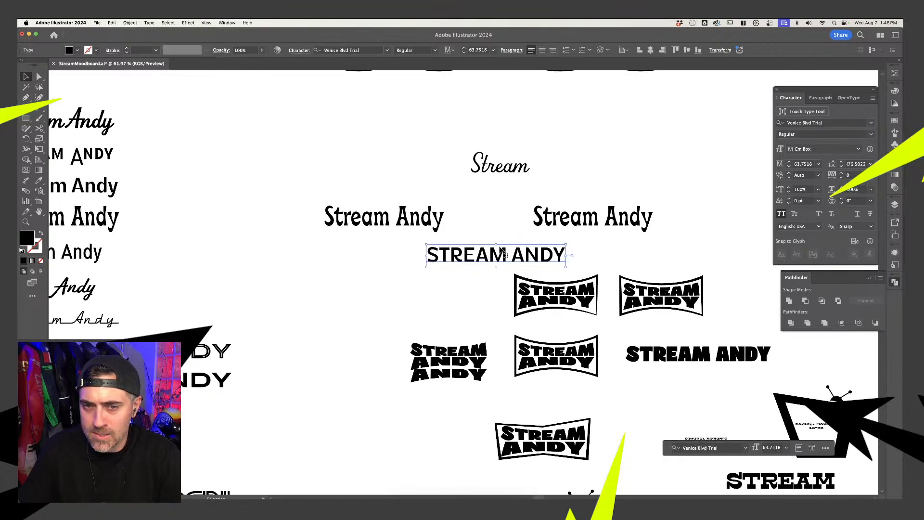
# - Set the right-hand Beale TRIAL Stream Andy text in all caps
pyautogui.click(784, 214)
pyautogui.click(784, 215)
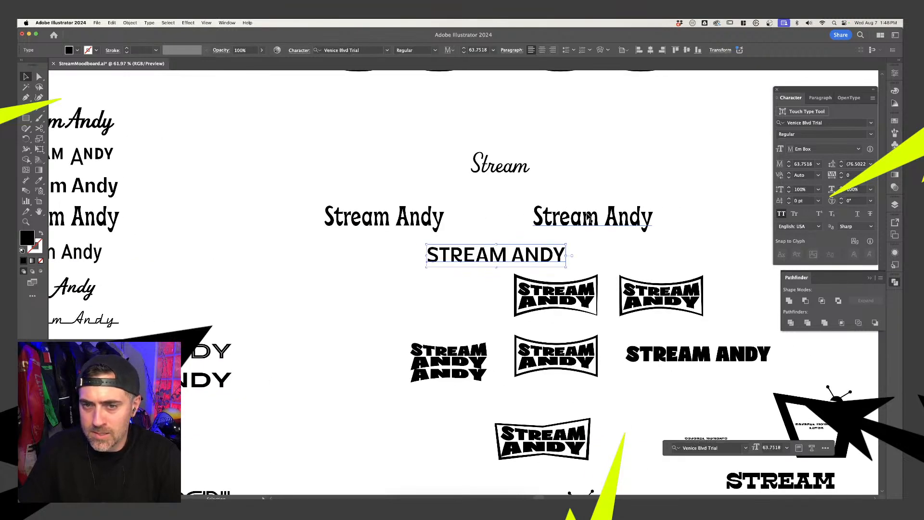
pyautogui.click(621, 219)
pyautogui.click(782, 215)
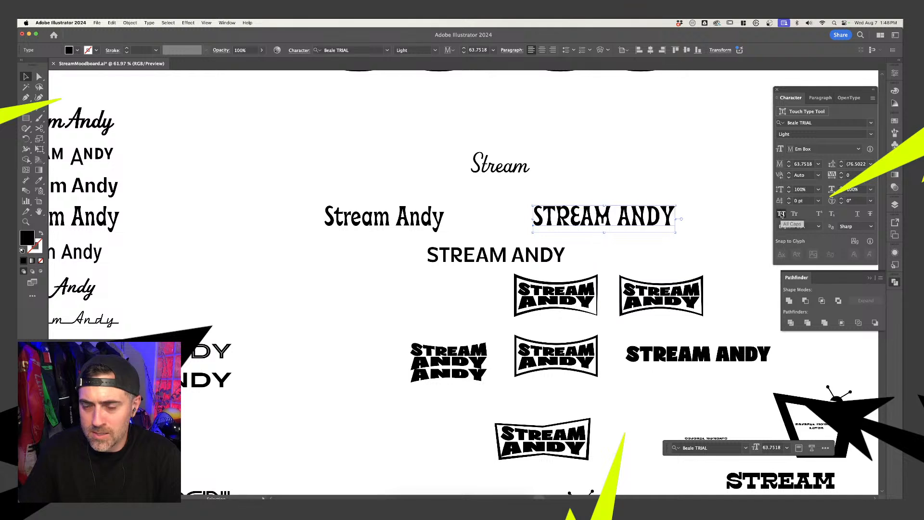
pyautogui.click(609, 241)
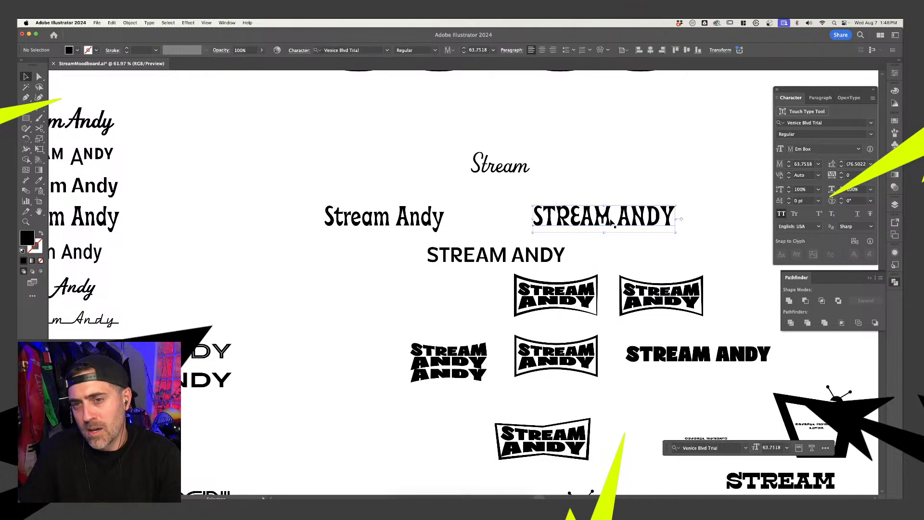
# - Remove the word STREAM from the all-caps Beale TRIAL text and move the Venice Blvd STREAM ANDY text beneath the mixed-case Stream Andy text
pyautogui.doubleClick(618, 219)
pyautogui.moveTo(621, 219); pyautogui.dragTo(512, 220)
pyautogui.press('BackSpace')
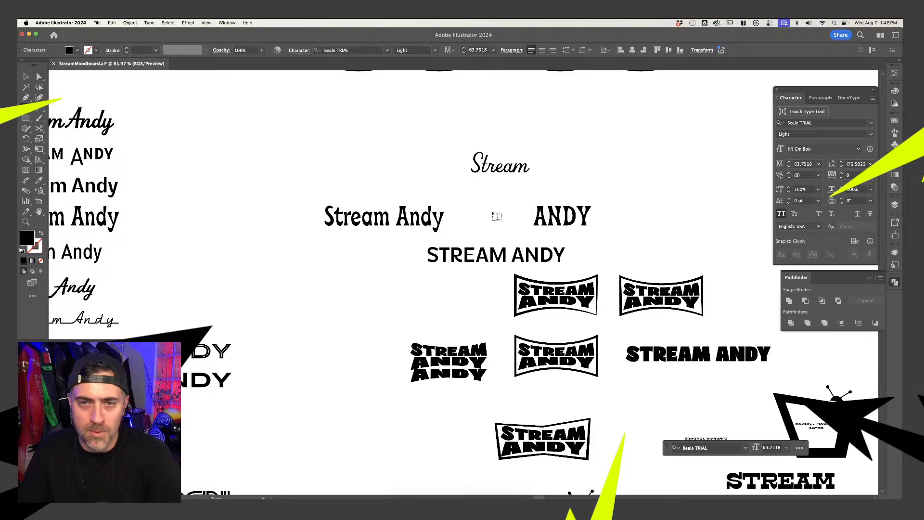
pyautogui.press('Escape')
pyautogui.click(383, 217)
pyautogui.moveTo(482, 258); pyautogui.dragTo(346, 254)
# - Increase the tracking of the ANDY text to 160 and change its weight to Regular
pyautogui.click(565, 219)
pyautogui.click(567, 221)
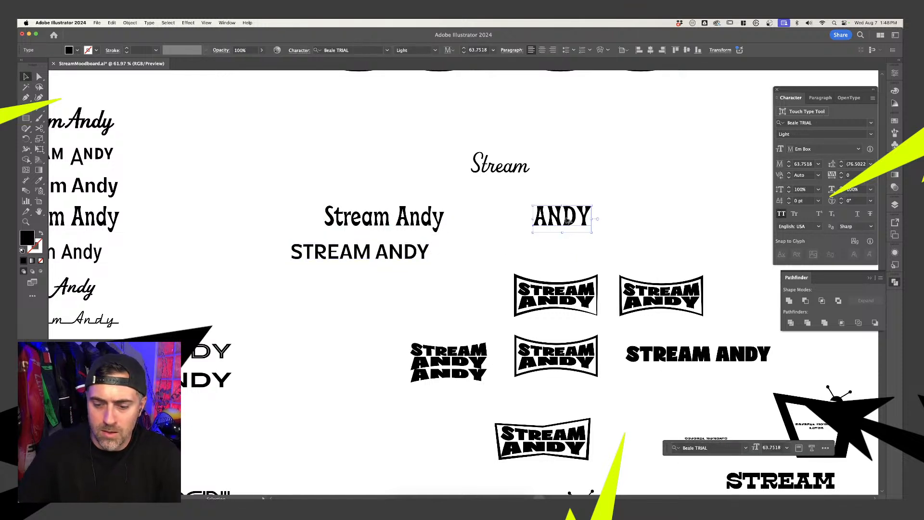
pyautogui.hotkey('alt', 'Right')
pyautogui.hotkey('alt', 'Right')
pyautogui.hotkey('alt', 'Right')
pyautogui.hotkey('alt', 'Right')
pyautogui.hotkey('alt', 'Right')
pyautogui.hotkey('alt', 'Right')
pyautogui.hotkey('alt', 'Right')
pyautogui.hotkey('alt', 'Right')
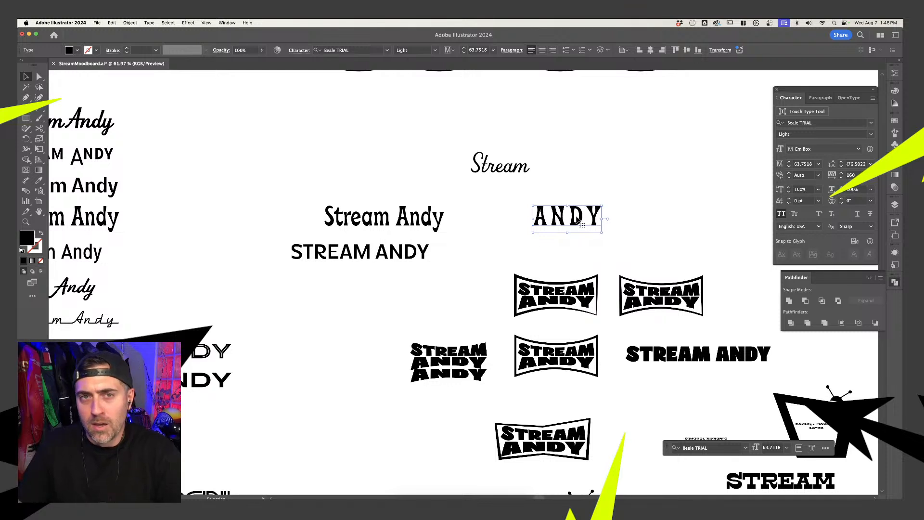
pyautogui.click(434, 50)
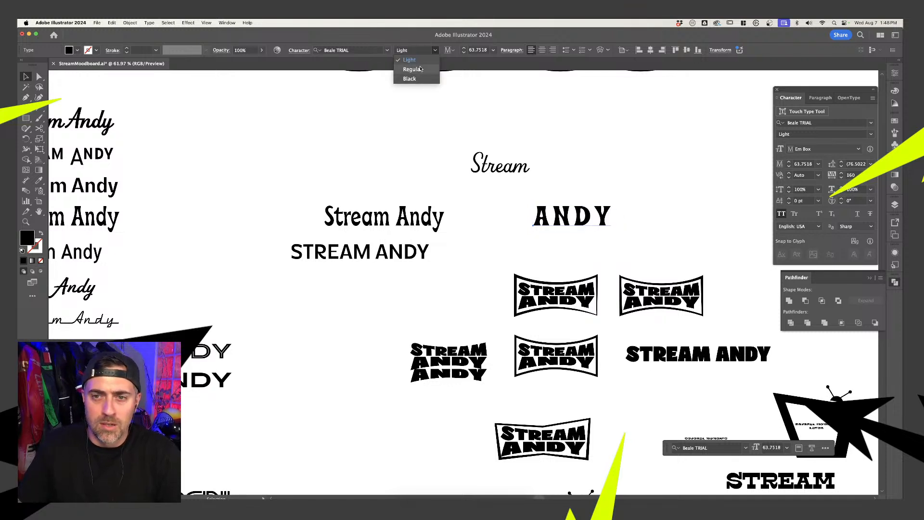
pyautogui.click(413, 69)
# - Duplicate the ANDY text to a spot below and left of it, and convert the original ANDY to outlines
pyautogui.moveTo(609, 219); pyautogui.dragTo(533, 262)
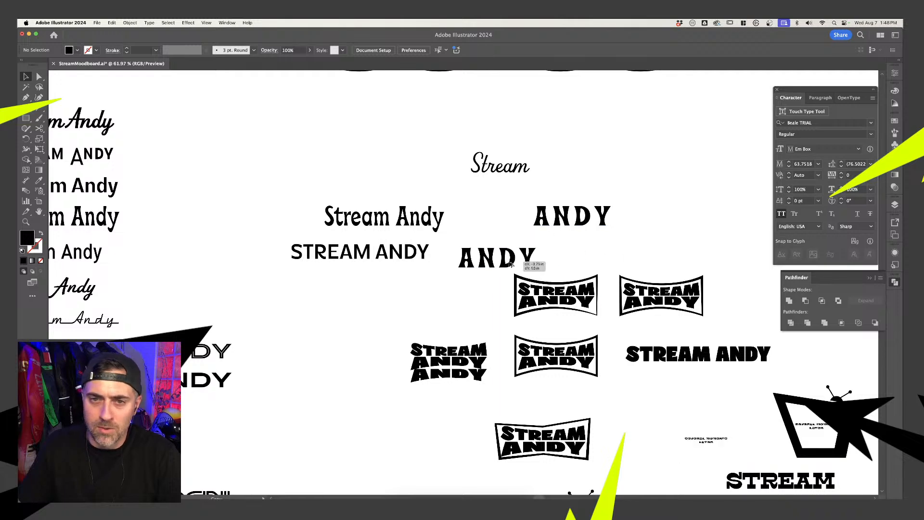
pyautogui.click(560, 205)
pyautogui.click(565, 211)
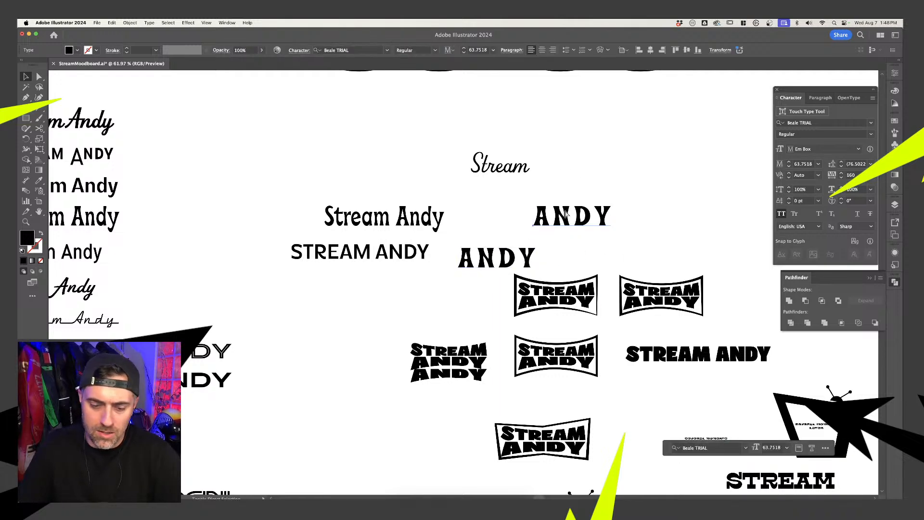
pyautogui.press('super+shift+o')
pyautogui.click(568, 196)
pyautogui.scroll(5, 568, 196)
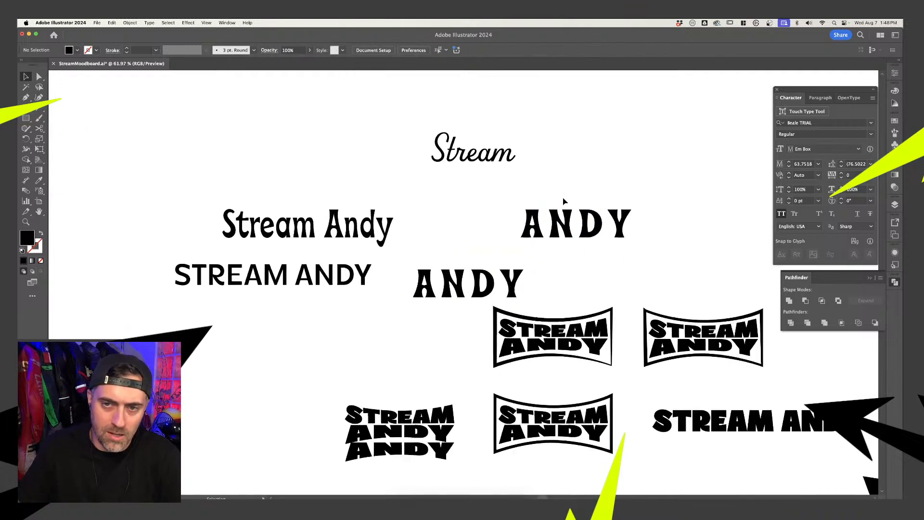
# - Draw a black circle about 1.47 in wide just below the Stream script text
pyautogui.click(26, 118)
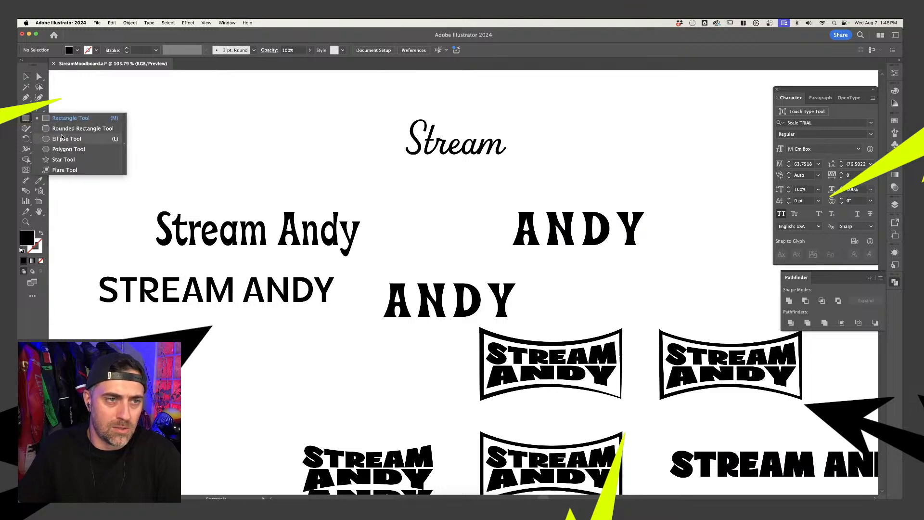
pyautogui.click(53, 140)
pyautogui.moveTo(446, 179); pyautogui.dragTo(470, 196)
pyautogui.press('v')
# - Ungroup the outlined ANDY letters and move them down slightly to clear space for the circles
pyautogui.click(549, 243)
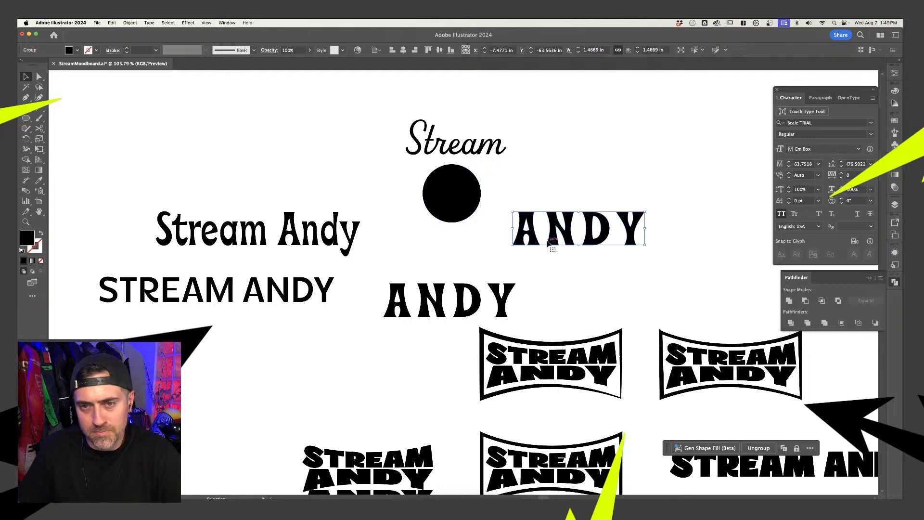
pyautogui.keyDown('super'); pyautogui.click(533, 239); pyautogui.keyUp('super')
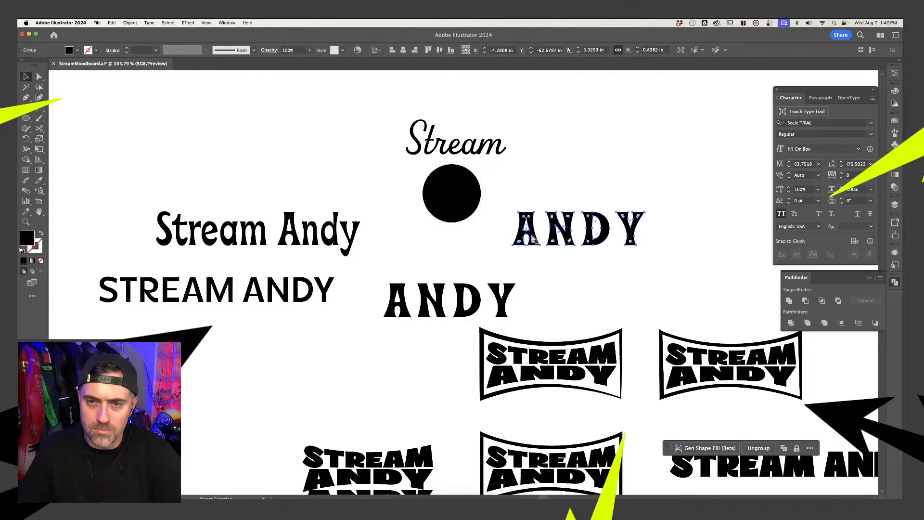
pyautogui.press('super+shift+g')
pyautogui.moveTo(531, 241)
pyautogui.mouseDown()
pyautogui.moveTo(531, 212)
pyautogui.moveTo(531, 251)
pyautogui.mouseUp()
# - Duplicate the black circle to the right into a row of four slightly overlapping circles
pyautogui.moveTo(467, 203); pyautogui.dragTo(525, 204)
pyautogui.press('super+d')
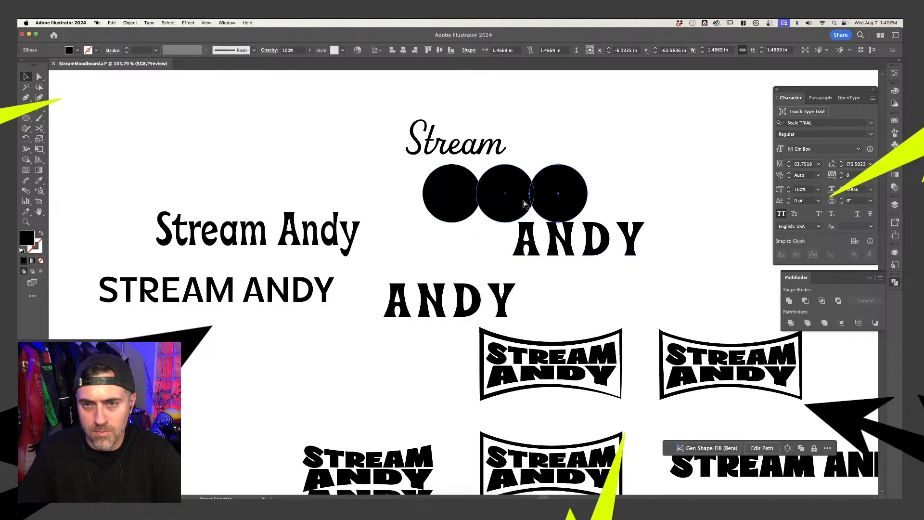
pyautogui.press('super+d')
# - Fill the four outlined ANDY letters with white by sampling the empty canvas with the Eyedropper
pyautogui.click(526, 239)
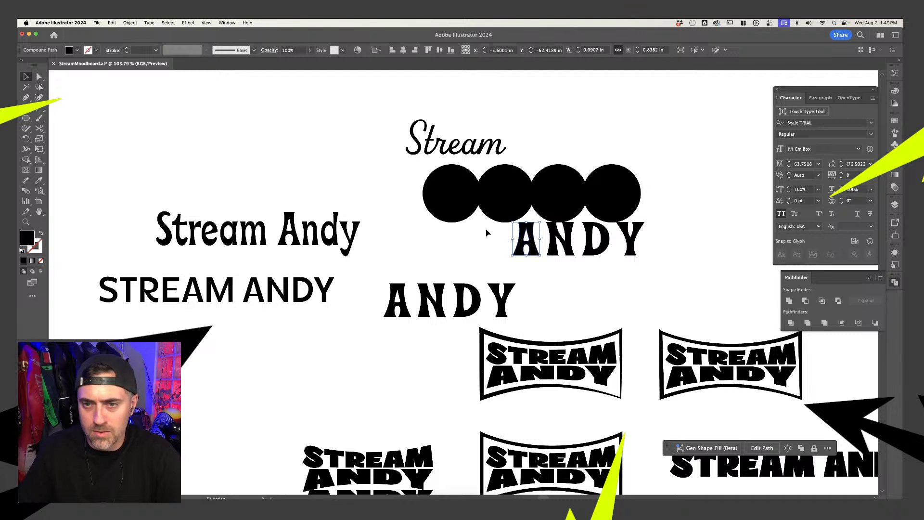
pyautogui.moveTo(487, 231); pyautogui.dragTo(664, 255)
pyautogui.press('i')
pyautogui.click(686, 249)
pyautogui.press('v')
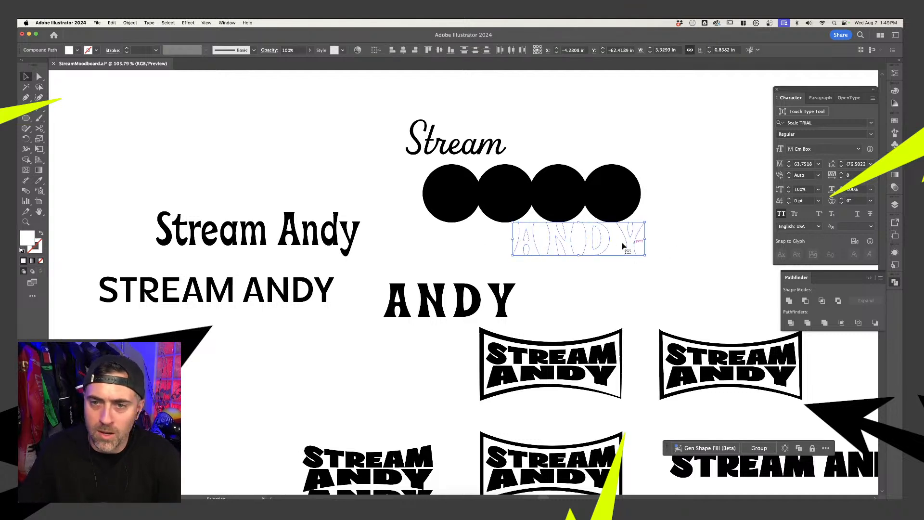
# - Move the white ANDY letters onto the row of circles and place them in front
pyautogui.moveTo(605, 244); pyautogui.dragTo(506, 196)
pyautogui.press('super+x')
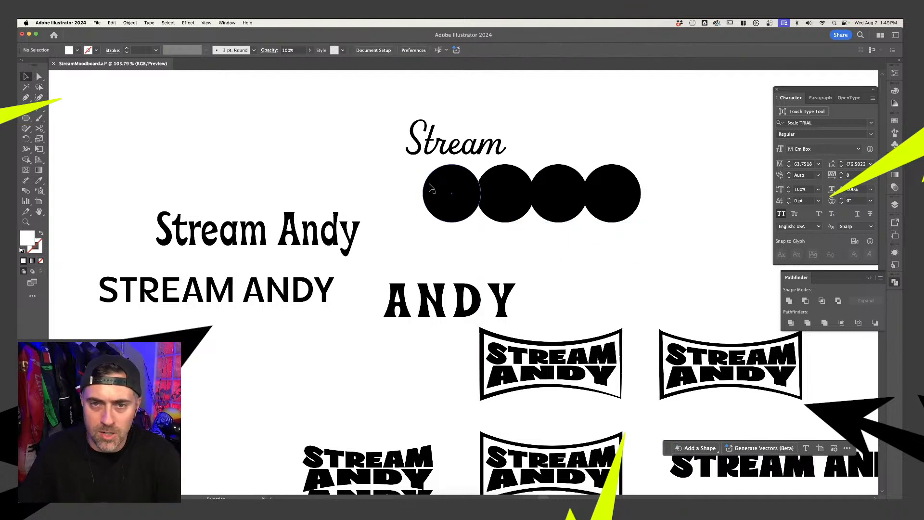
pyautogui.click(431, 189)
pyautogui.press('super+f')
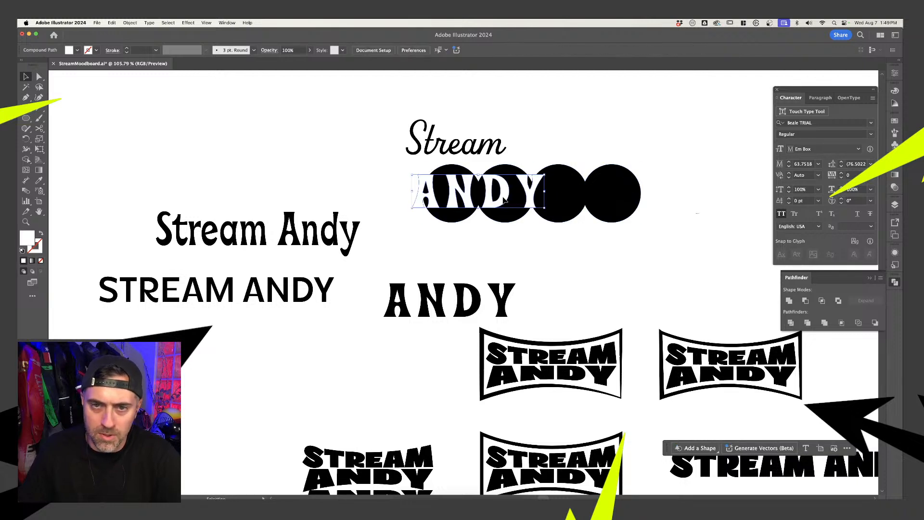
pyautogui.press('super+shift+a')
# - Align the white A horizontally to the centre of the first circle
pyautogui.click(428, 191)
pyautogui.keyDown('shift'); pyautogui.click(454, 215); pyautogui.keyUp('shift')
pyautogui.click(459, 217)
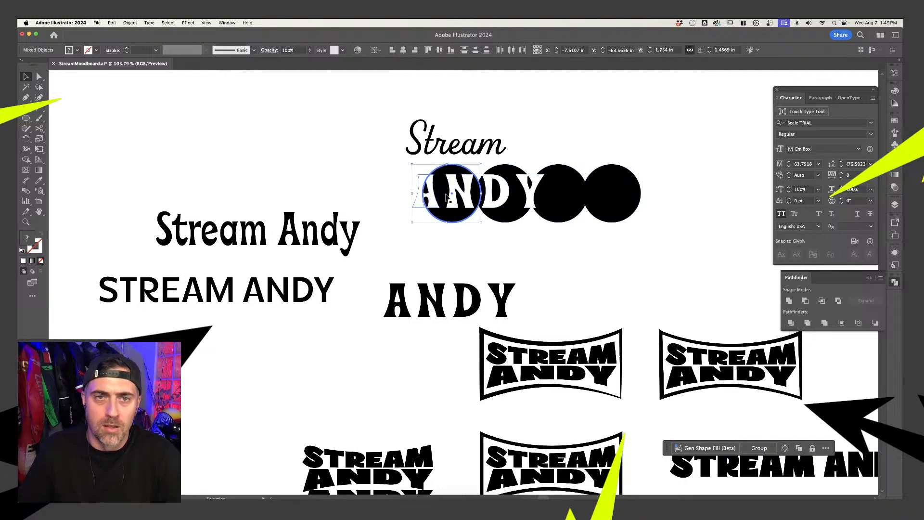
pyautogui.click(406, 49)
pyautogui.click(538, 152)
# - Align the white N horizontally to the centre of the second circle
pyautogui.click(468, 197)
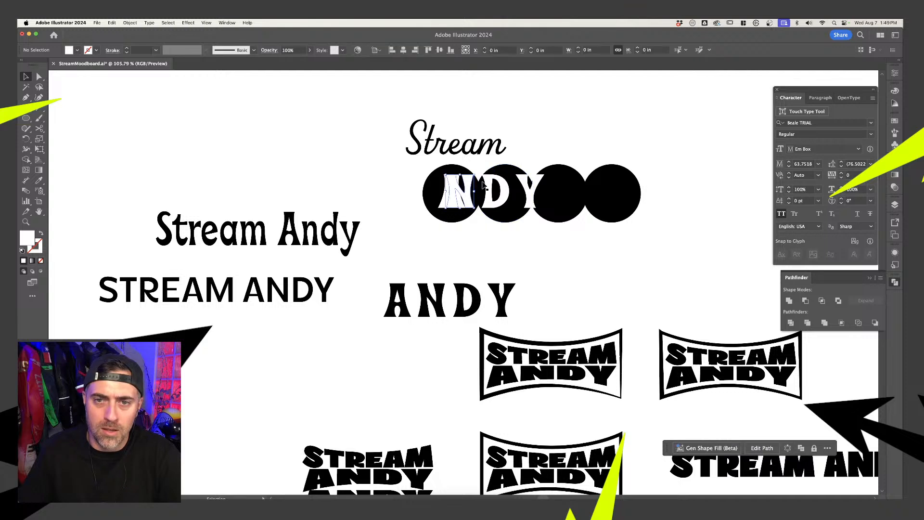
pyautogui.keyDown('shift'); pyautogui.click(507, 176); pyautogui.keyUp('shift')
pyautogui.click(506, 177)
pyautogui.click(404, 50)
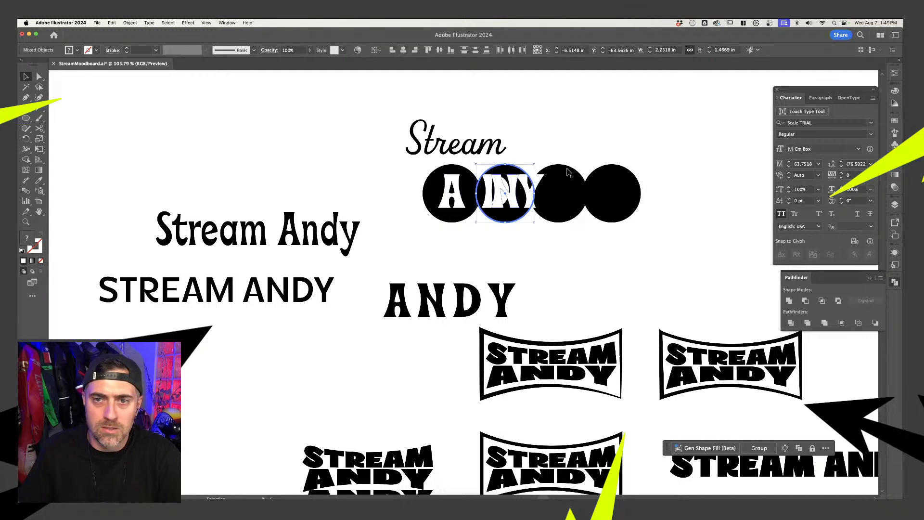
pyautogui.click(545, 243)
# - Move the white D onto the third circle and align it to the circle's horizontal centre
pyautogui.moveTo(487, 198); pyautogui.dragTo(553, 198)
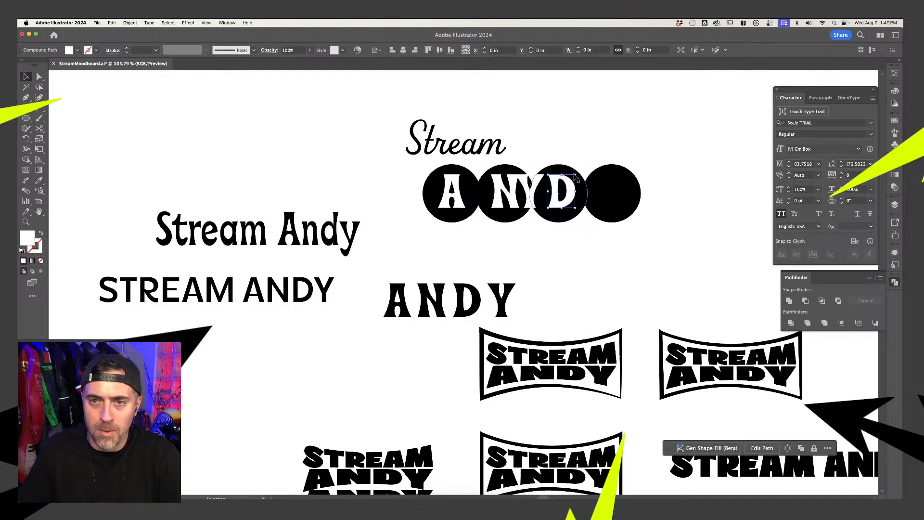
pyautogui.keyDown('shift'); pyautogui.click(570, 168); pyautogui.keyUp('shift')
pyautogui.click(570, 168)
pyautogui.click(414, 50)
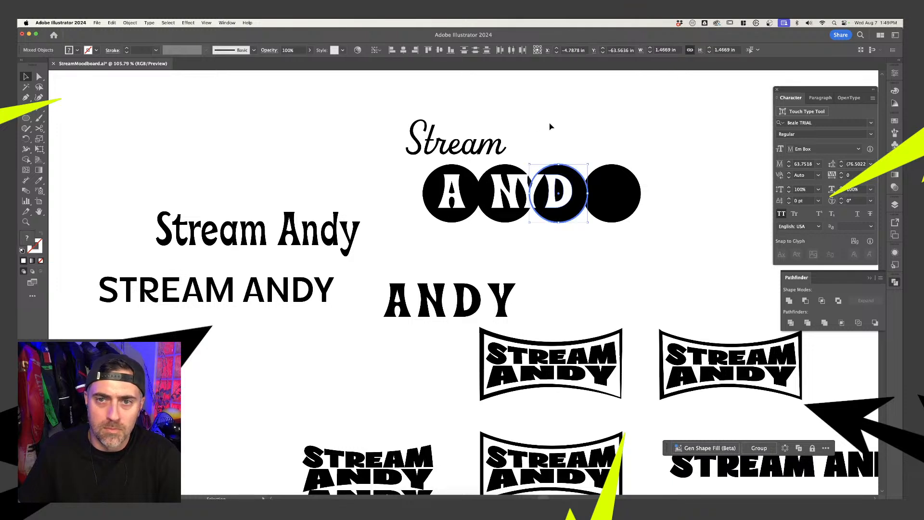
pyautogui.click(542, 156)
# - Move the white Y onto the fourth circle and centre it there both horizontally and vertically
pyautogui.moveTo(527, 193); pyautogui.dragTo(610, 195)
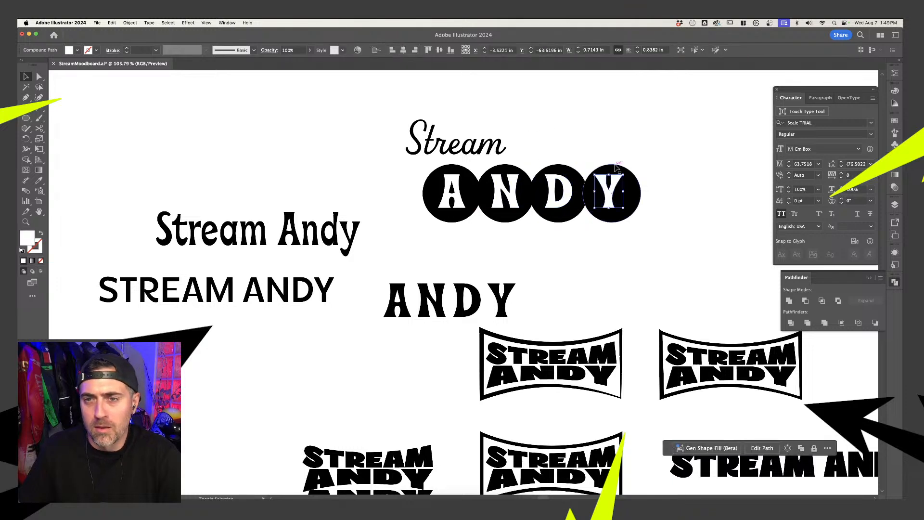
pyautogui.keyDown('shift'); pyautogui.click(619, 171); pyautogui.keyUp('shift')
pyautogui.click(619, 171)
pyautogui.click(404, 50)
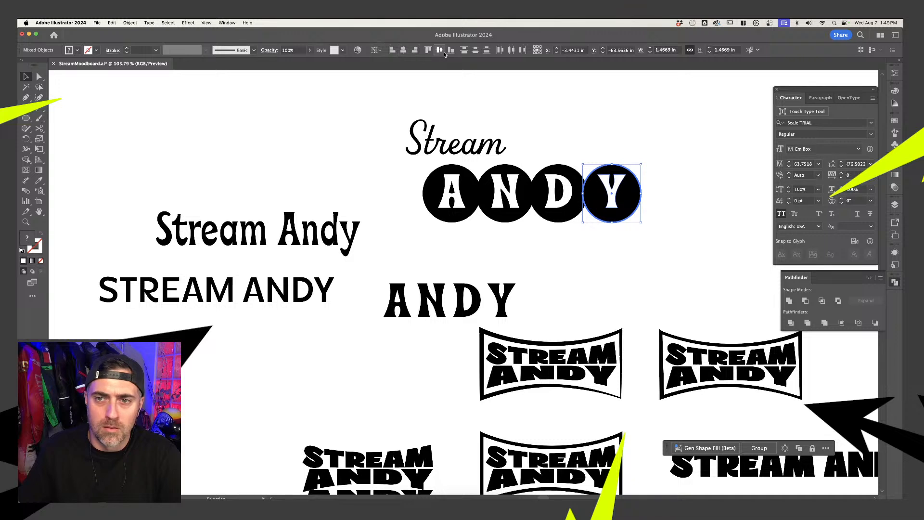
pyautogui.click(632, 114)
# - Align the D and the N to the vertical centres of their own circles
pyautogui.click(568, 182)
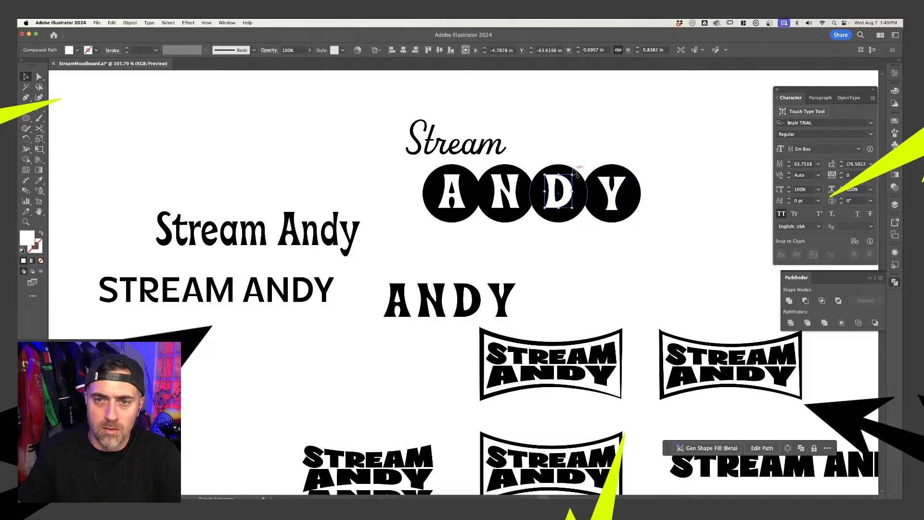
pyautogui.keyDown('shift'); pyautogui.click(576, 169); pyautogui.keyUp('shift')
pyautogui.click(575, 170)
pyautogui.click(439, 50)
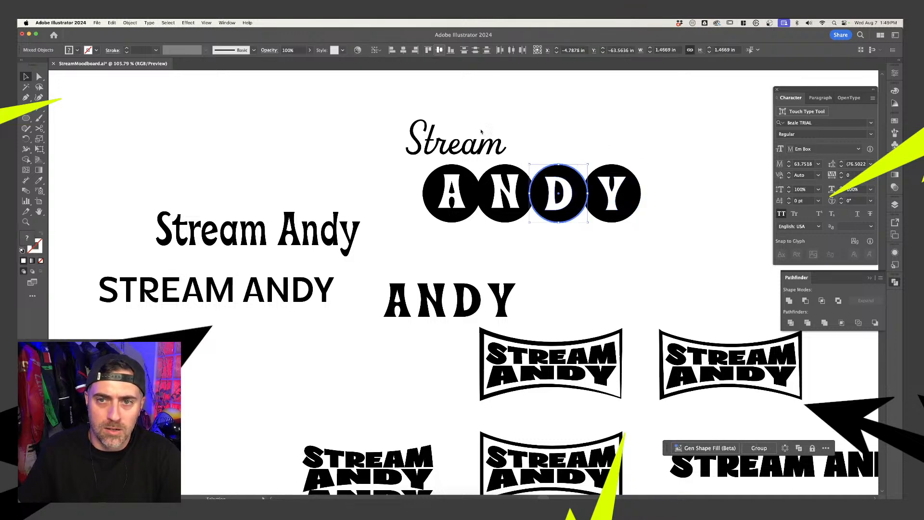
pyautogui.click(511, 185)
pyautogui.keyDown('shift'); pyautogui.click(517, 170); pyautogui.keyUp('shift')
pyautogui.click(517, 169)
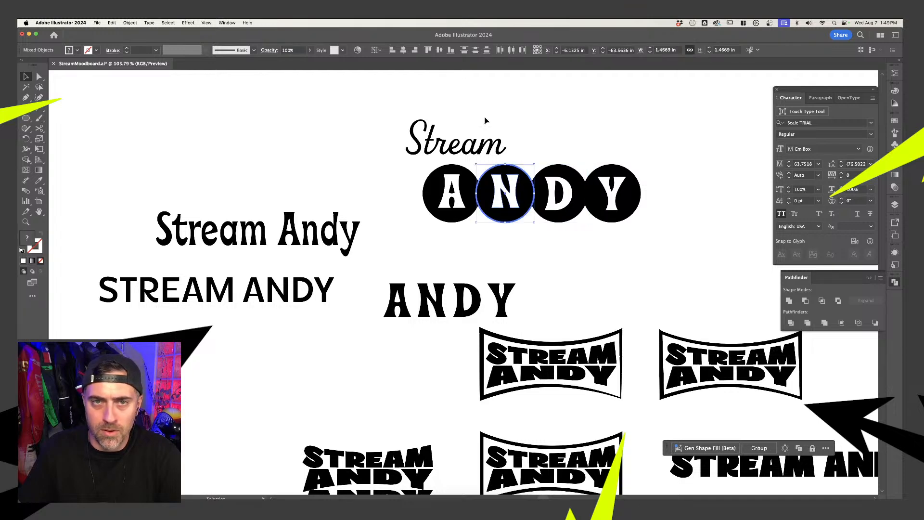
pyautogui.click(439, 50)
# - Align the A to the vertical centre of the first circle
pyautogui.click(462, 187)
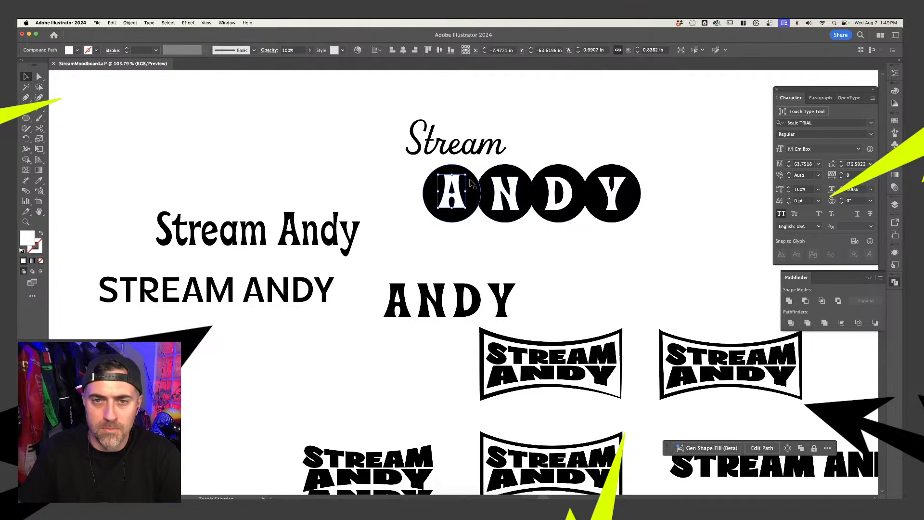
pyautogui.keyDown('shift'); pyautogui.click(475, 187); pyautogui.keyUp('shift')
pyautogui.click(475, 186)
pyautogui.click(440, 53)
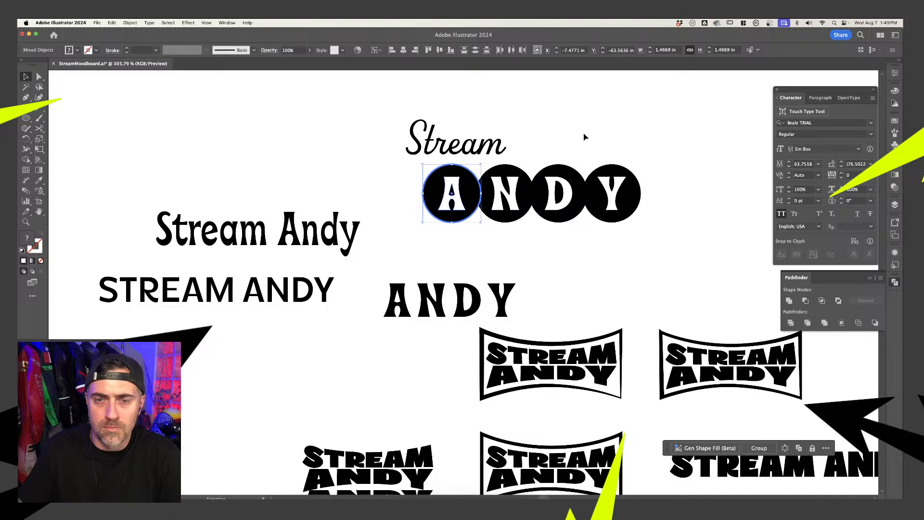
pyautogui.click(665, 216)
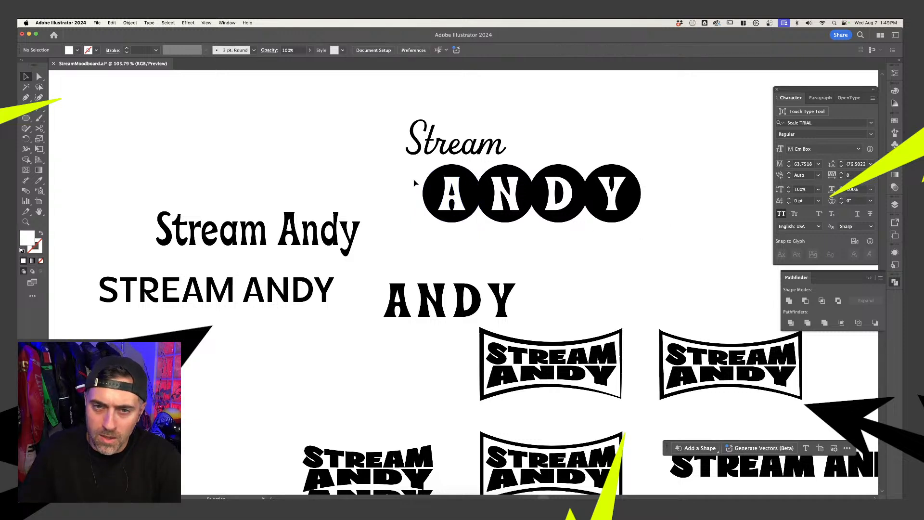
# - Move the A and its circle right so that the circle overlaps the N circle more
pyautogui.moveTo(463, 200); pyautogui.dragTo(464, 201)
pyautogui.moveTo(452, 200); pyautogui.dragTo(465, 202)
pyautogui.click(465, 197)
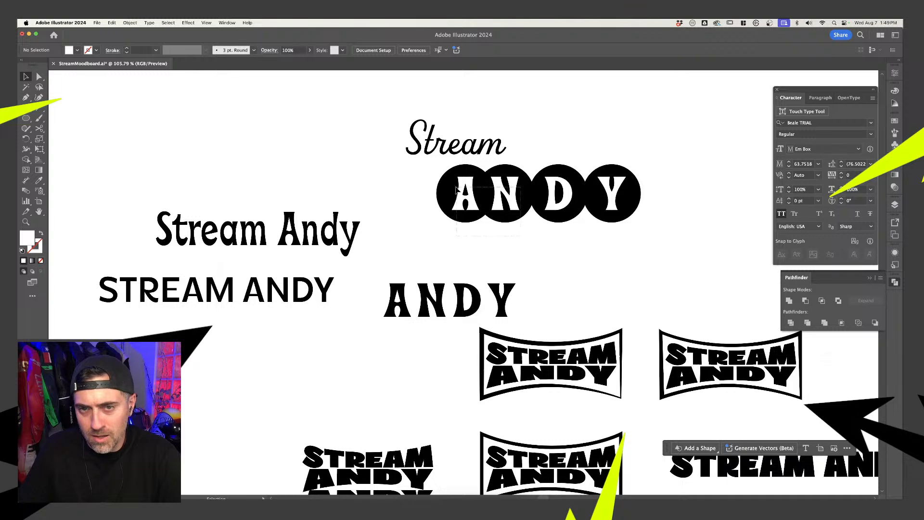
# - Move the A and N circles right over the edge of the D circle, and move the Y circle left to overlap it
pyautogui.moveTo(457, 190); pyautogui.dragTo(480, 195)
pyautogui.press('super+y')
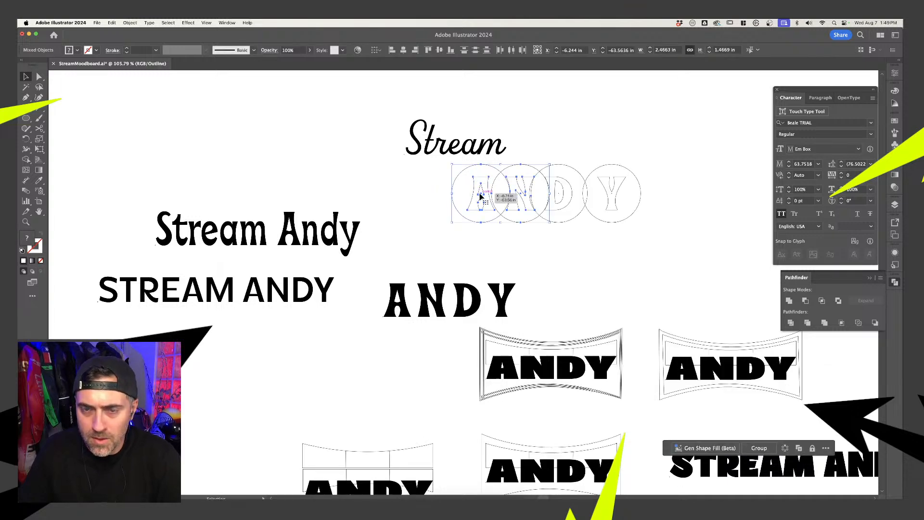
pyautogui.scroll(5, 481, 195)
pyautogui.moveTo(466, 198); pyautogui.dragTo(464, 201)
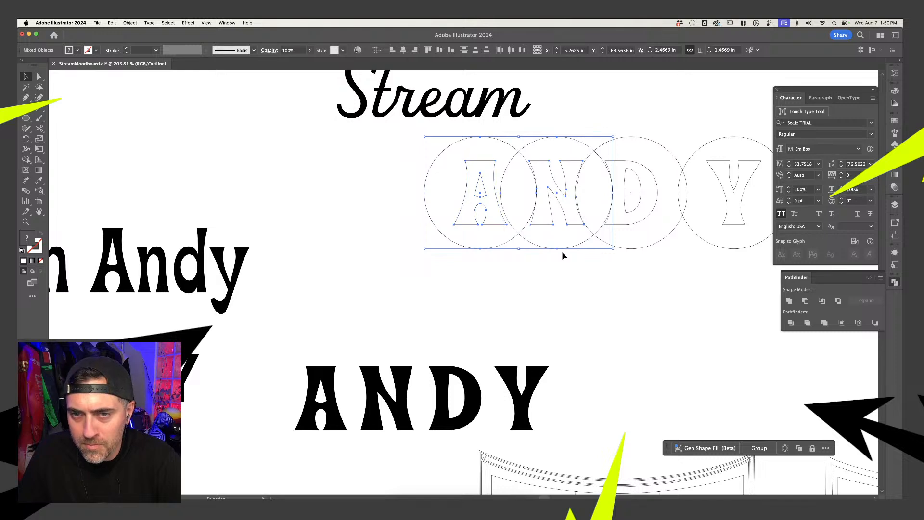
pyautogui.click(639, 268)
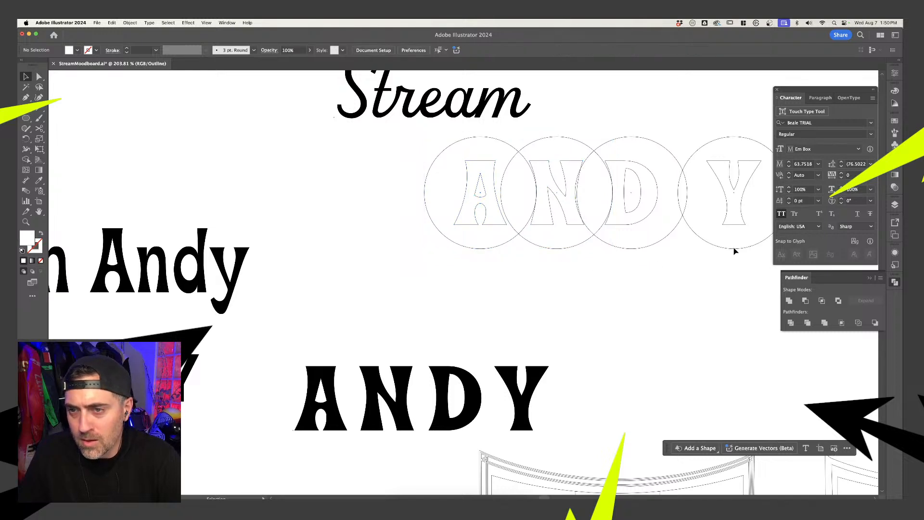
pyautogui.moveTo(730, 202); pyautogui.dragTo(680, 203)
pyautogui.press('super+y')
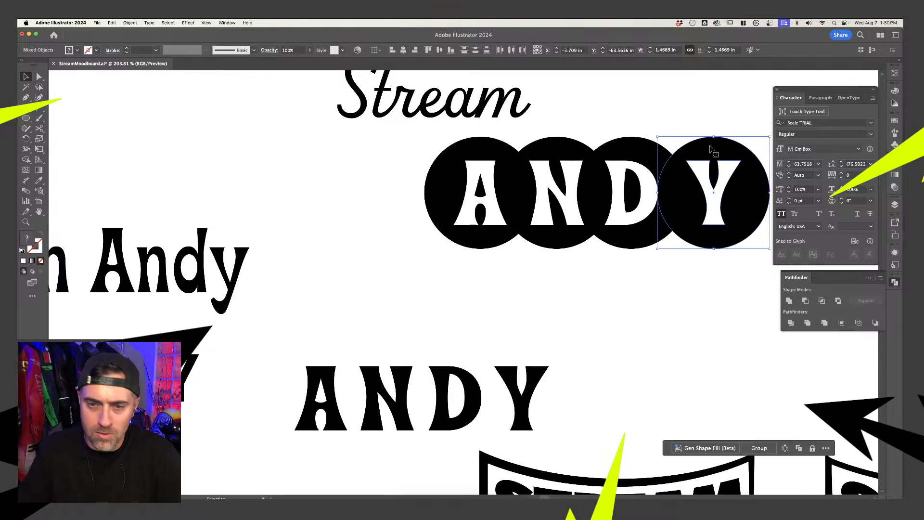
# - Group each white letter with its own black circle, making separate Y, D, N and A groups
pyautogui.press('super+g')
pyautogui.moveTo(633, 124); pyautogui.dragTo(632, 186)
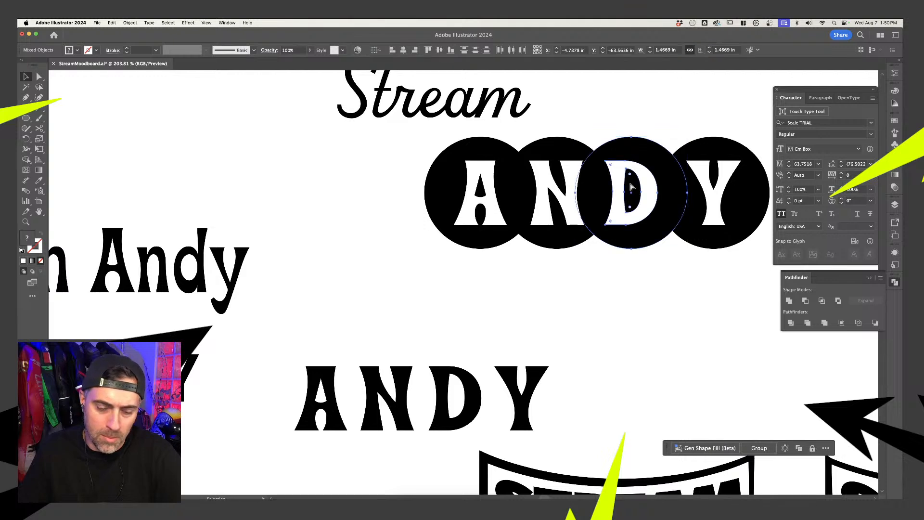
pyautogui.press('super+g')
pyautogui.moveTo(551, 126); pyautogui.dragTo(554, 163)
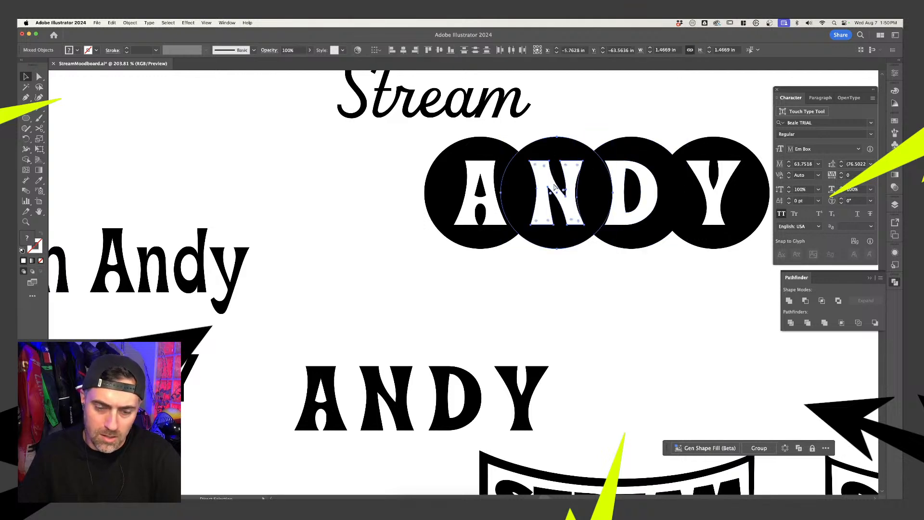
pyautogui.press('super+g')
pyautogui.moveTo(482, 132); pyautogui.dragTo(475, 159)
pyautogui.press('super+z')
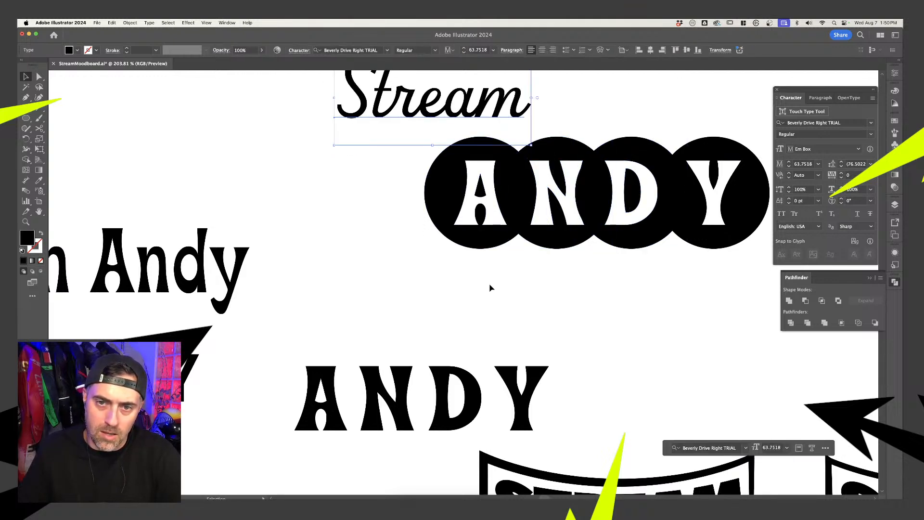
pyautogui.moveTo(489, 282); pyautogui.dragTo(456, 195)
pyautogui.press('super+g')
# - Distribute the four letter circle groups evenly in the horizontal direction
pyautogui.moveTo(747, 271); pyautogui.dragTo(422, 176)
pyautogui.click(505, 47)
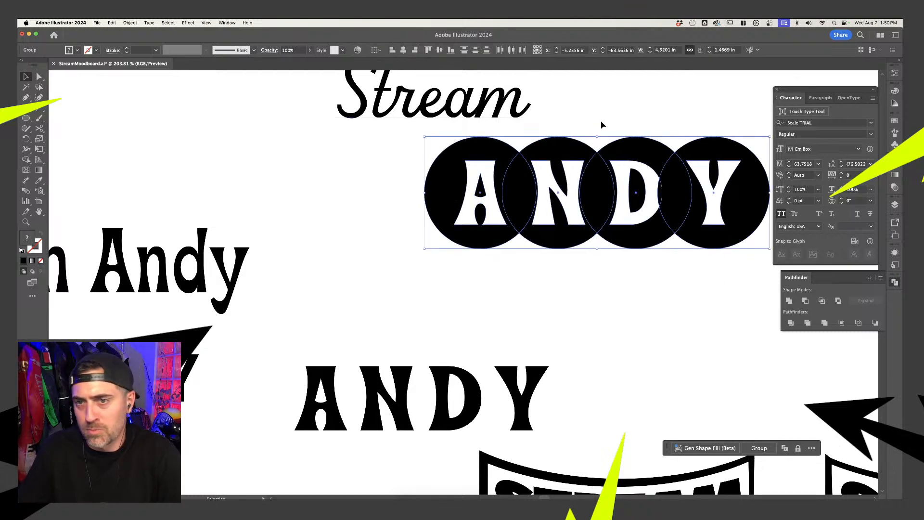
pyautogui.click(611, 123)
# - Change the stacking order where the D and Y circle groups overlap, using Send to Back
pyautogui.moveTo(684, 186); pyautogui.dragTo(614, 195)
pyautogui.click(612, 207)
pyautogui.press('super+shift+bracketleft')
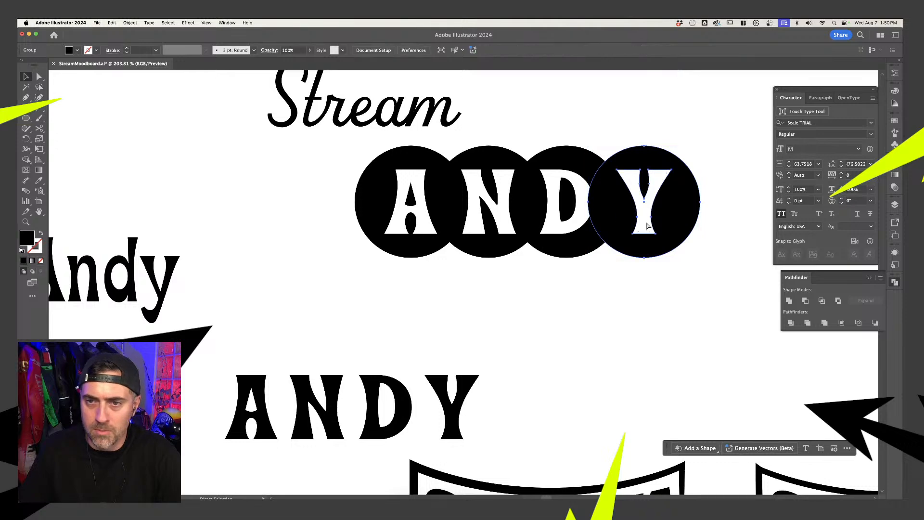
pyautogui.press('super+x')
pyautogui.click(602, 191)
pyautogui.press('super+b')
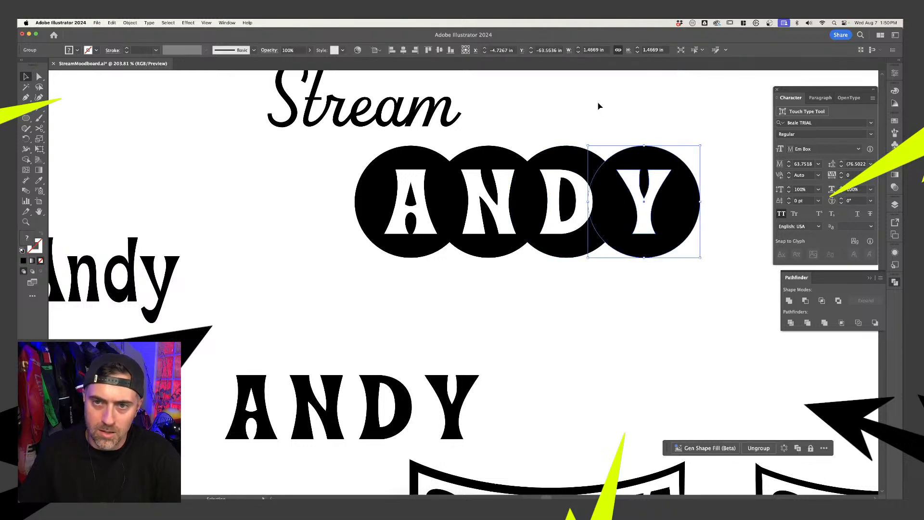
pyautogui.click(620, 108)
# - Shift the whole ANDY circle row slightly left beneath the script "Stream"
pyautogui.scroll(-5, 646, 181)
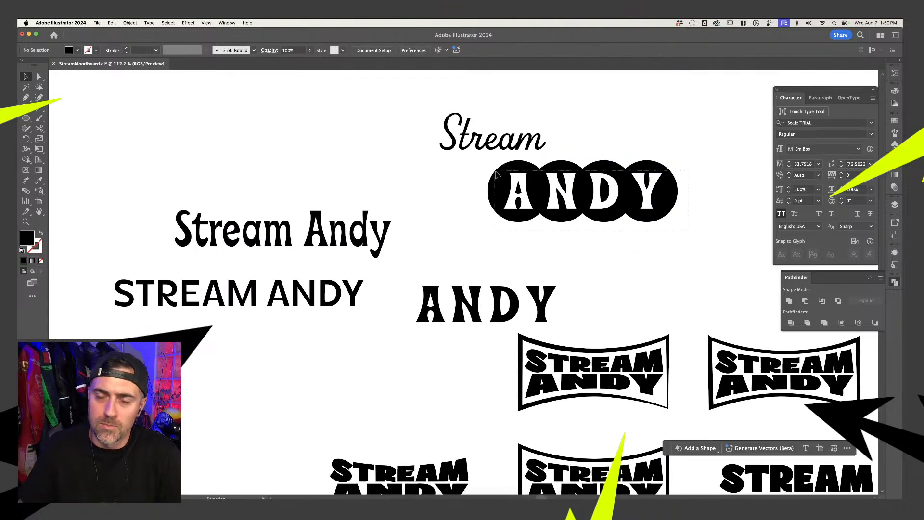
pyautogui.hscroll(3, 597, 124)
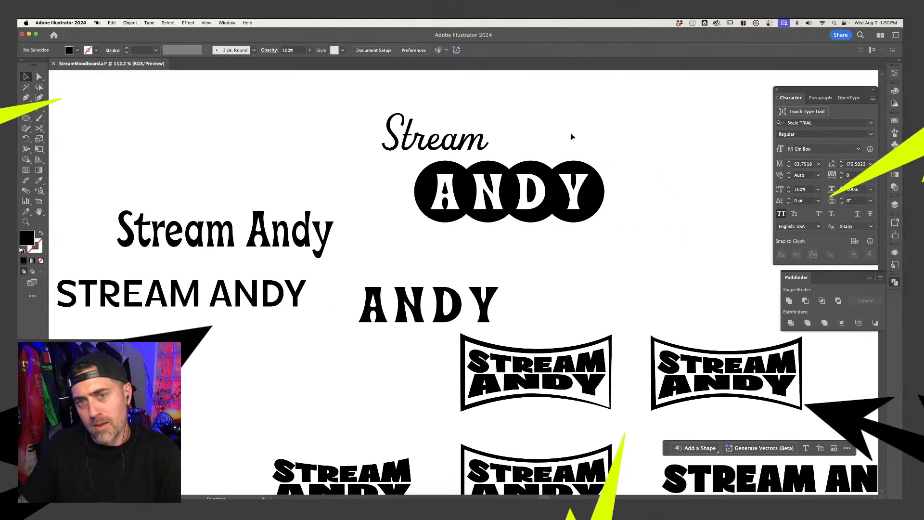
pyautogui.scroll(-3, 570, 132)
pyautogui.hscroll(2, 596, 136)
pyautogui.scroll(2, 597, 136)
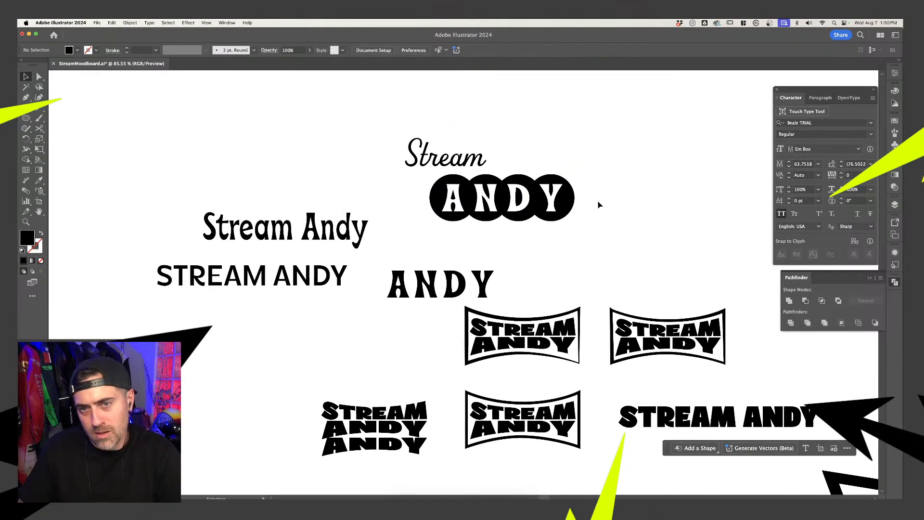
pyautogui.click(571, 217)
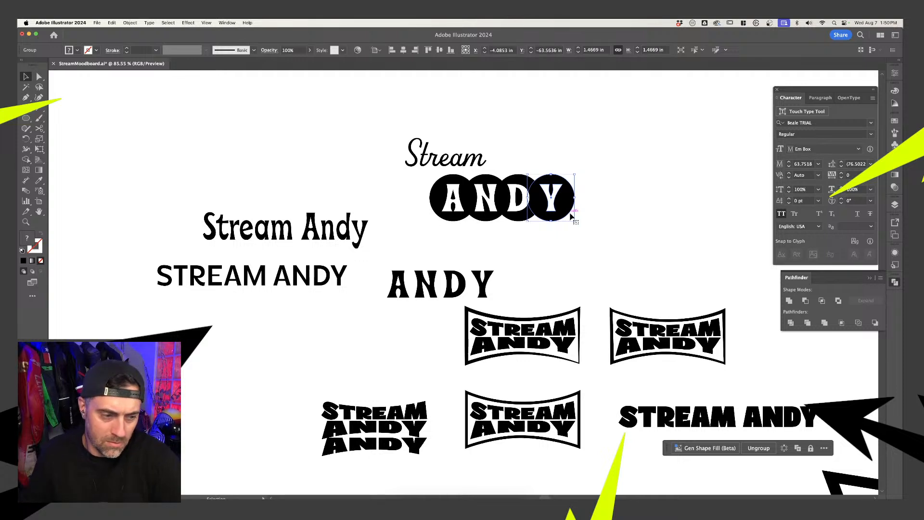
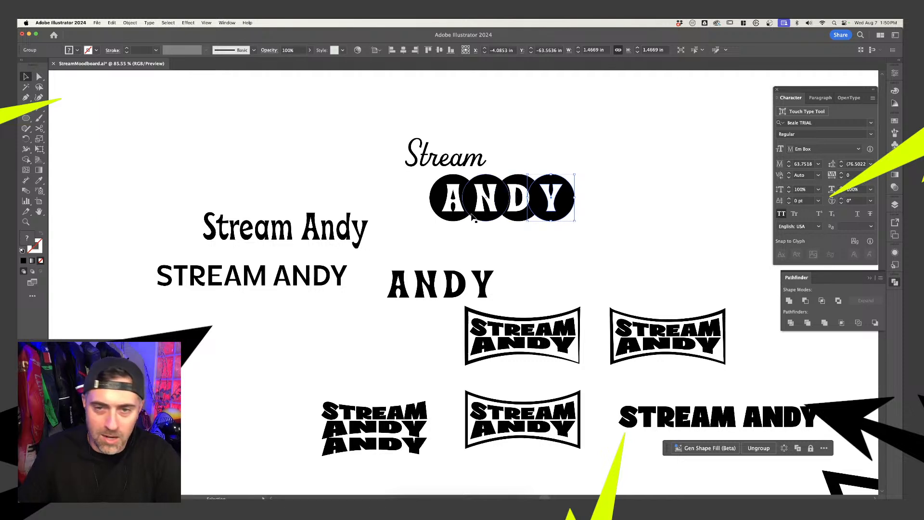
pyautogui.click(584, 213)
pyautogui.click(454, 167)
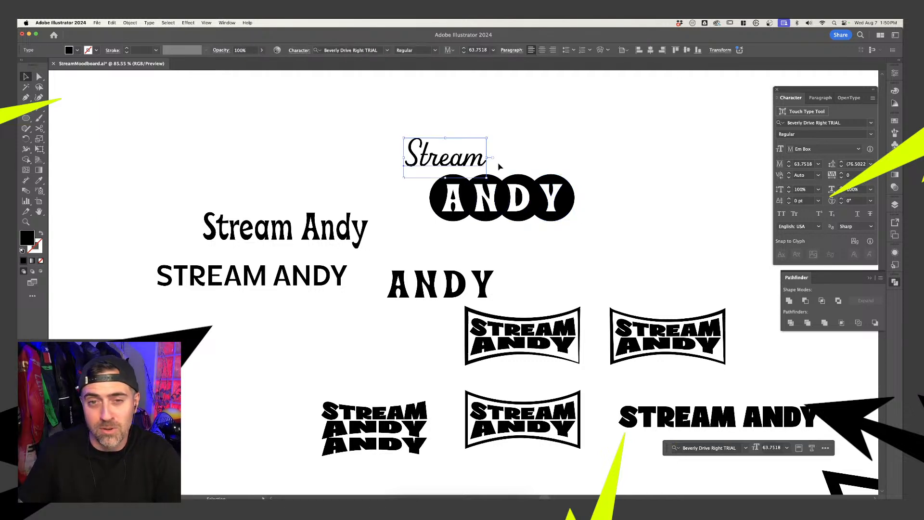
pyautogui.click(531, 173)
pyautogui.click(466, 200)
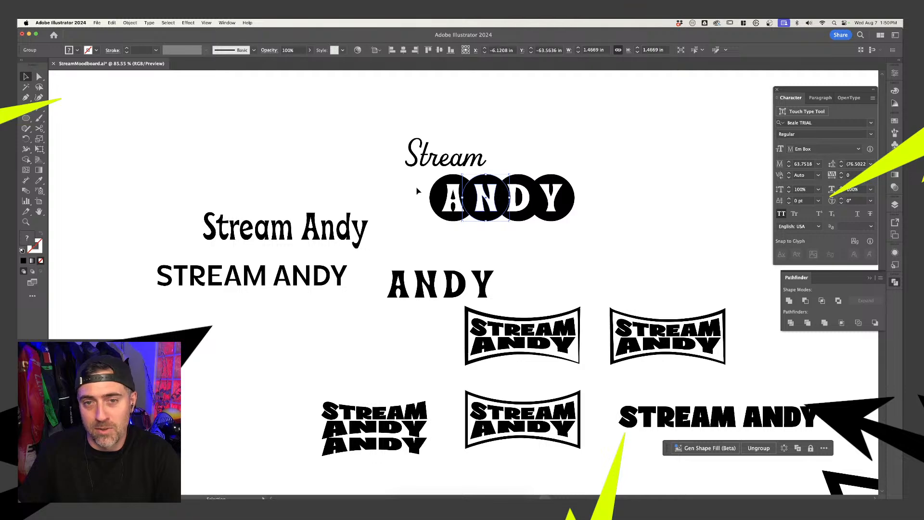
# - Duplicate the row of four ANDY circles to the right of the original
pyautogui.moveTo(407, 189); pyautogui.dragTo(533, 203)
pyautogui.moveTo(398, 191); pyautogui.dragTo(648, 207)
pyautogui.moveTo(525, 198); pyautogui.dragTo(683, 145)
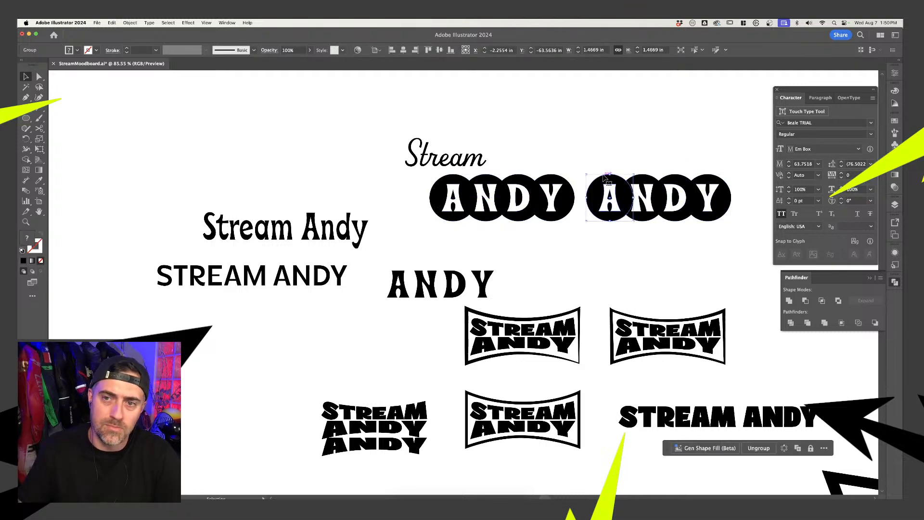
# - Fill the circle behind the A in the duplicated row with red
pyautogui.doubleClick(608, 179)
pyautogui.click(608, 180)
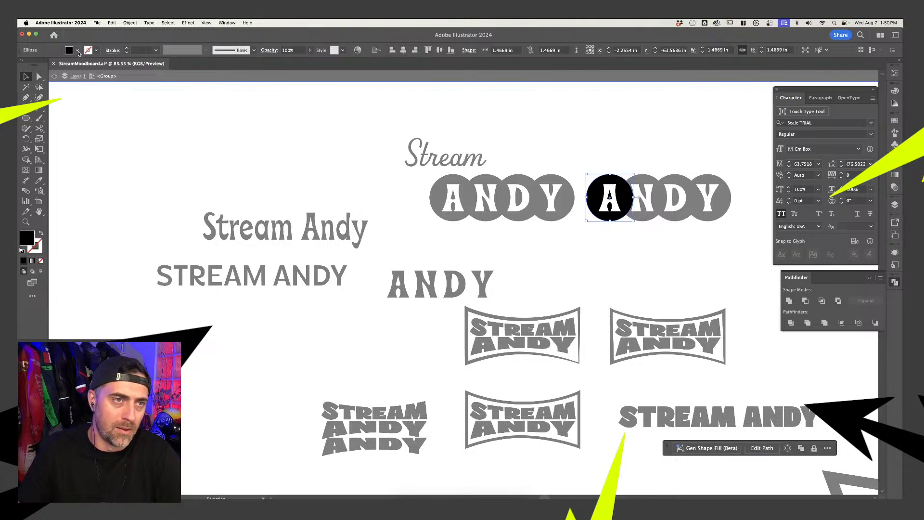
pyautogui.click(78, 50)
pyautogui.click(47, 83)
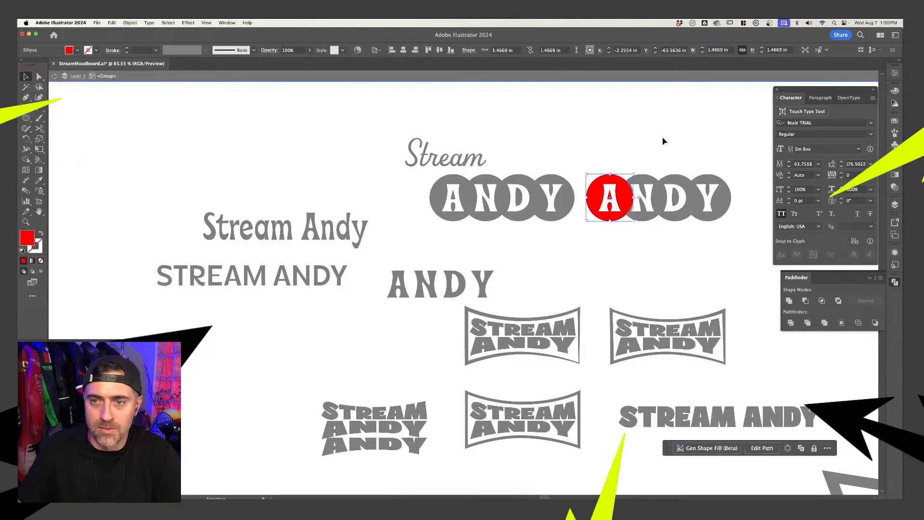
pyautogui.doubleClick(654, 166)
# - Fill the circle behind the N in the duplicated row with blue
pyautogui.doubleClick(650, 179)
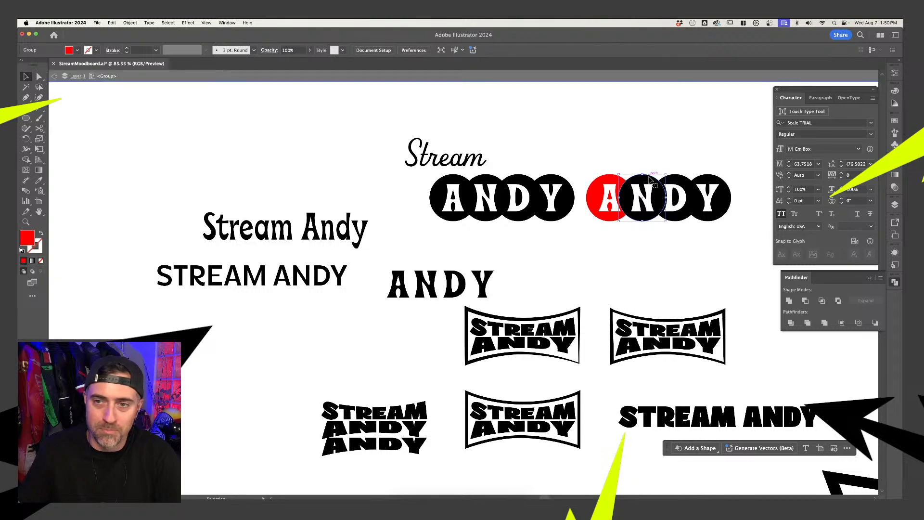
pyautogui.click(70, 51)
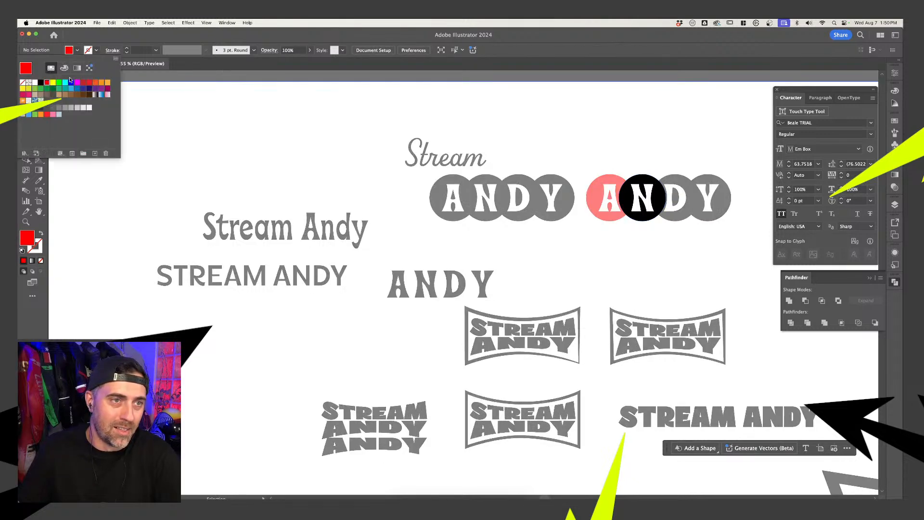
pyautogui.click(71, 84)
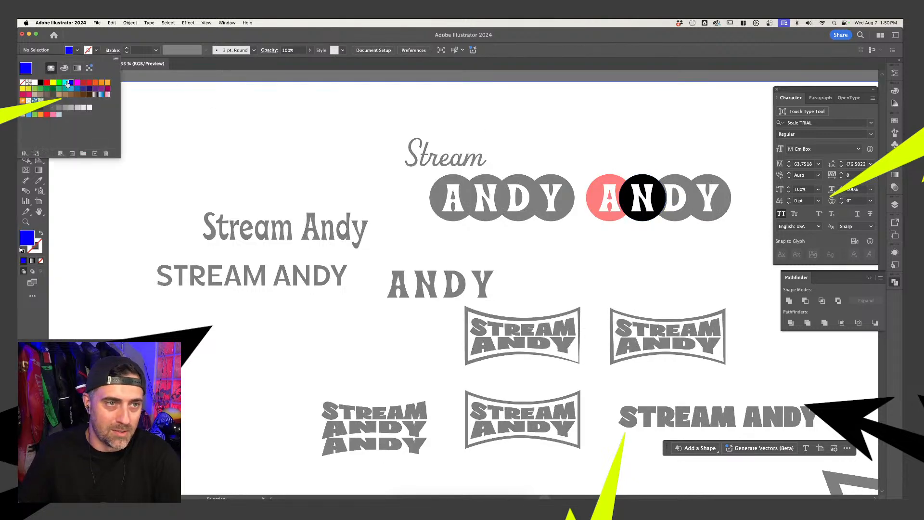
pyautogui.click(324, 152)
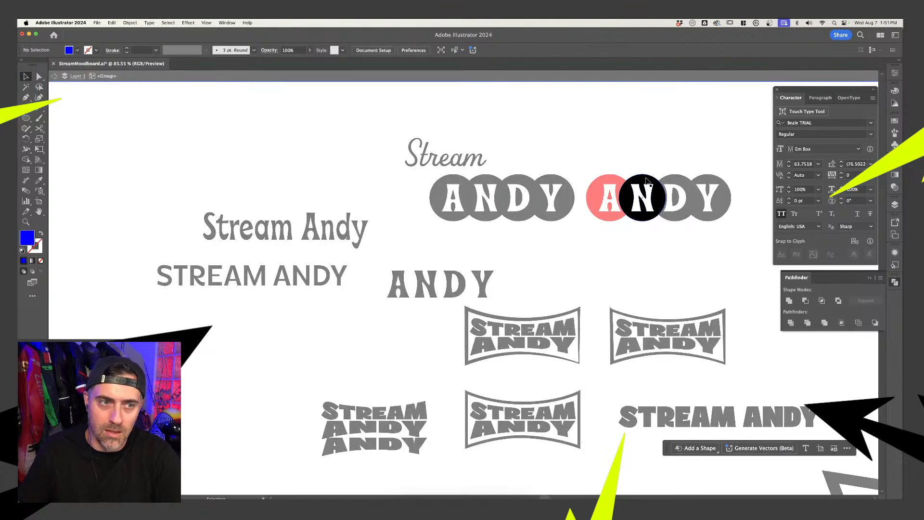
pyautogui.click(647, 180)
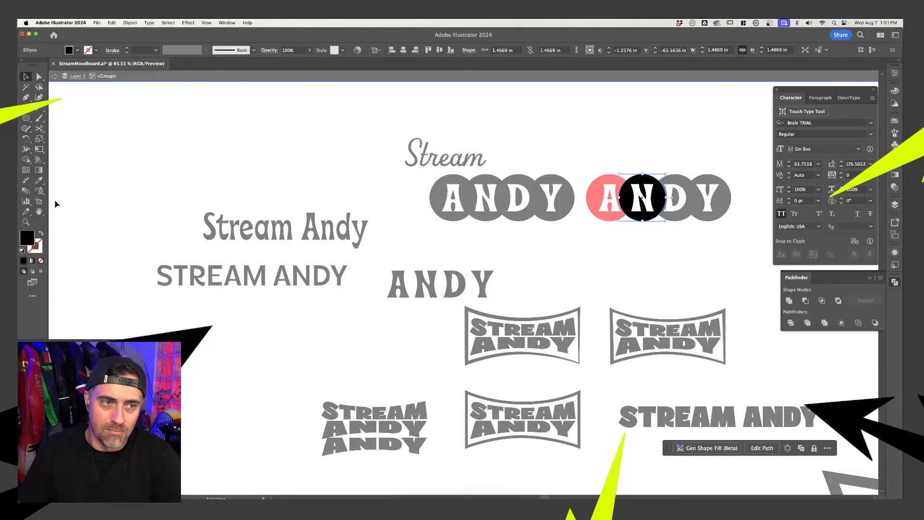
pyautogui.click(75, 48)
pyautogui.click(69, 85)
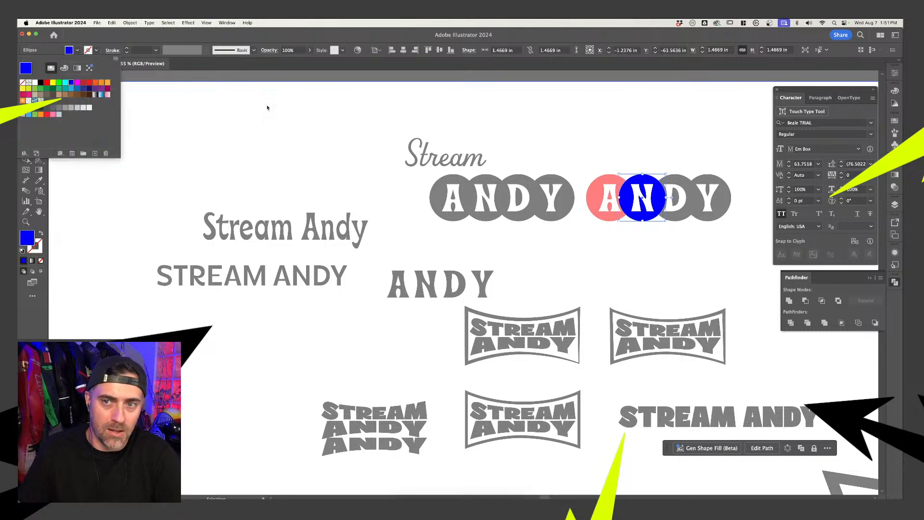
pyautogui.click(604, 117)
# - Recolour the circle behind the duplicated D red by sampling the A circle's fill with the Eyedropper
pyautogui.click(688, 185)
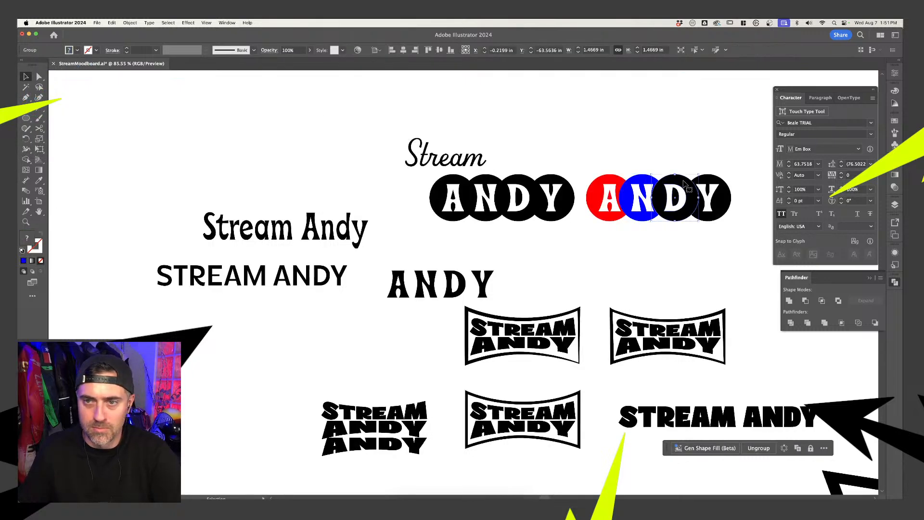
pyautogui.press('i')
pyautogui.click(611, 184)
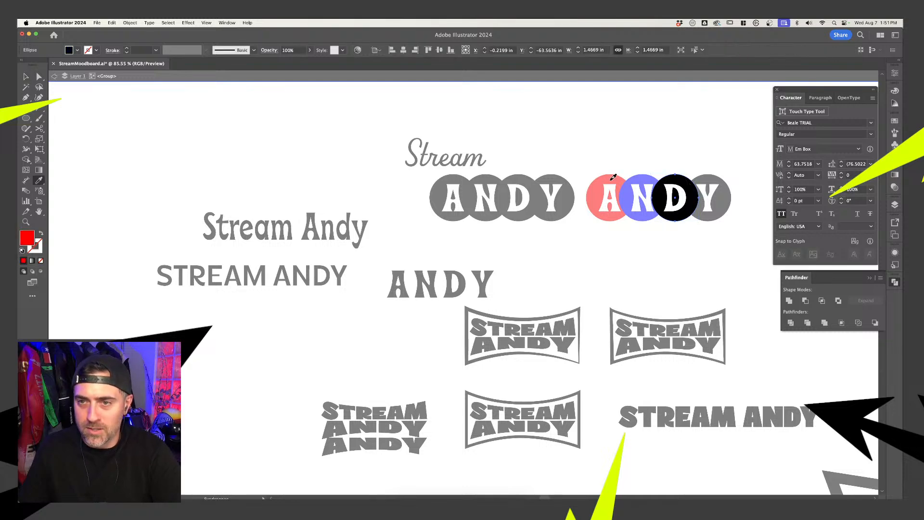
pyautogui.press('v')
pyautogui.doubleClick(709, 160)
# - Recolour the circle behind the duplicated Y blue by sampling the N circle's fill with the Eyedropper
pyautogui.click(715, 180)
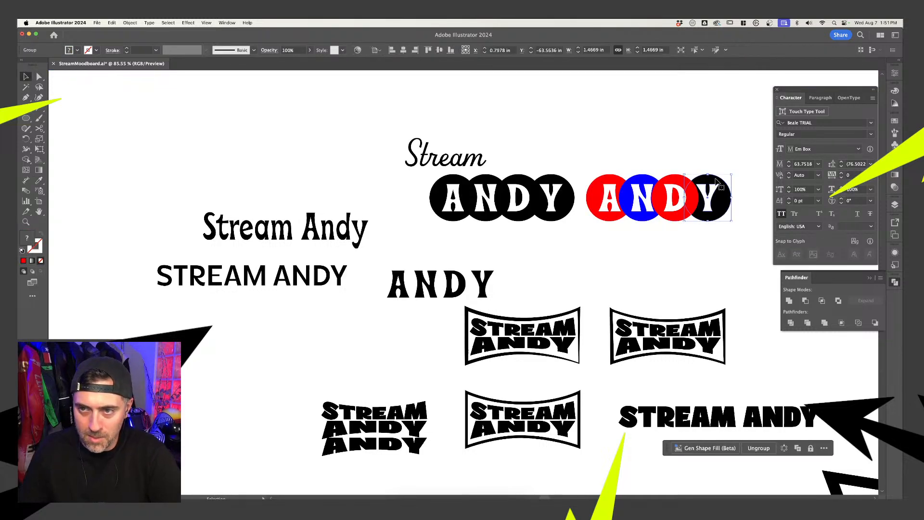
pyautogui.doubleClick(717, 179)
pyautogui.click(717, 180)
pyautogui.press('i')
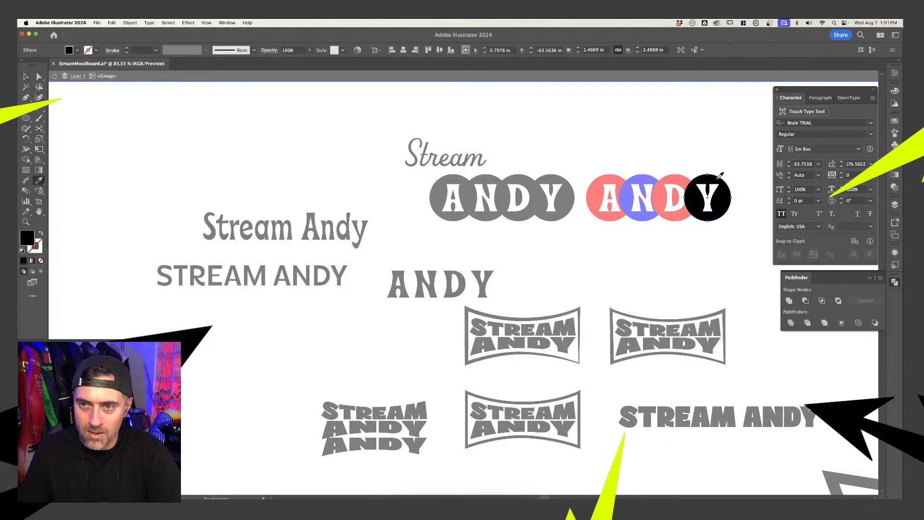
pyautogui.click(647, 178)
pyautogui.press('v')
pyautogui.doubleClick(672, 153)
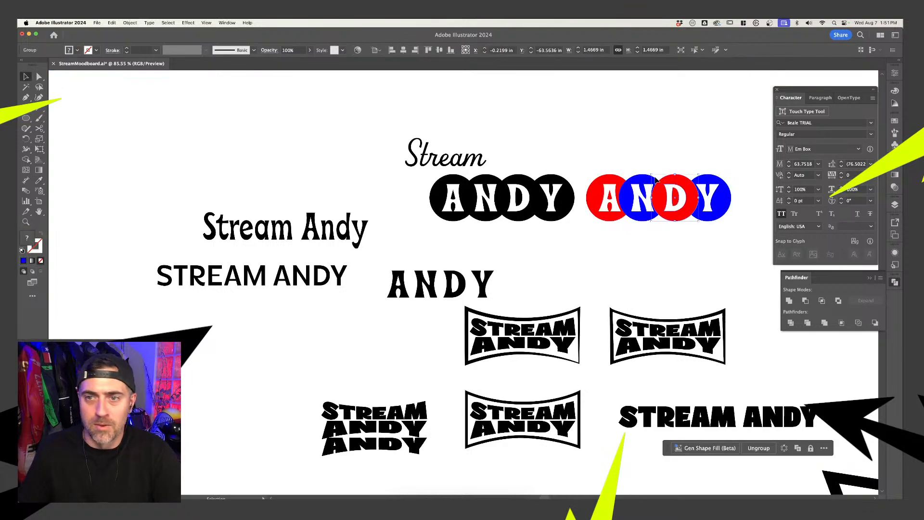
# - Try the Multiply blend mode on the four red and blue letter circle groups
pyautogui.click(726, 186)
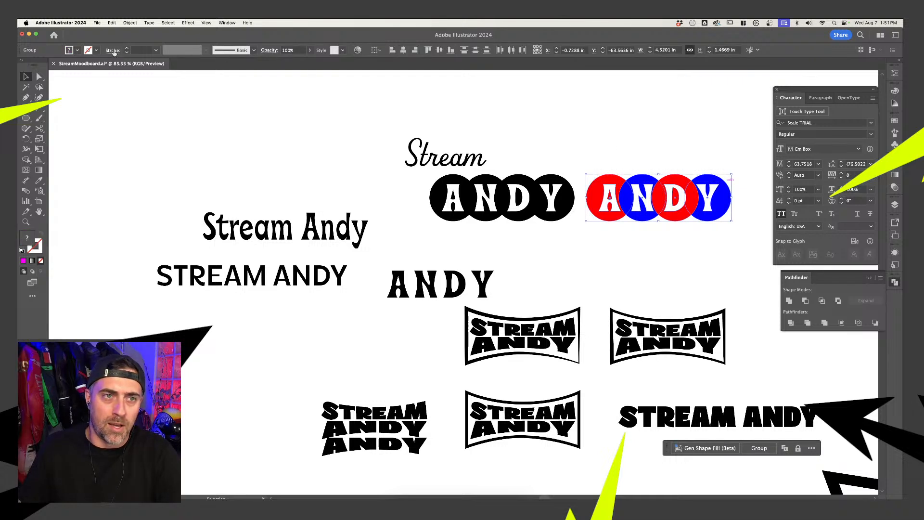
pyautogui.click(273, 50)
pyautogui.click(197, 64)
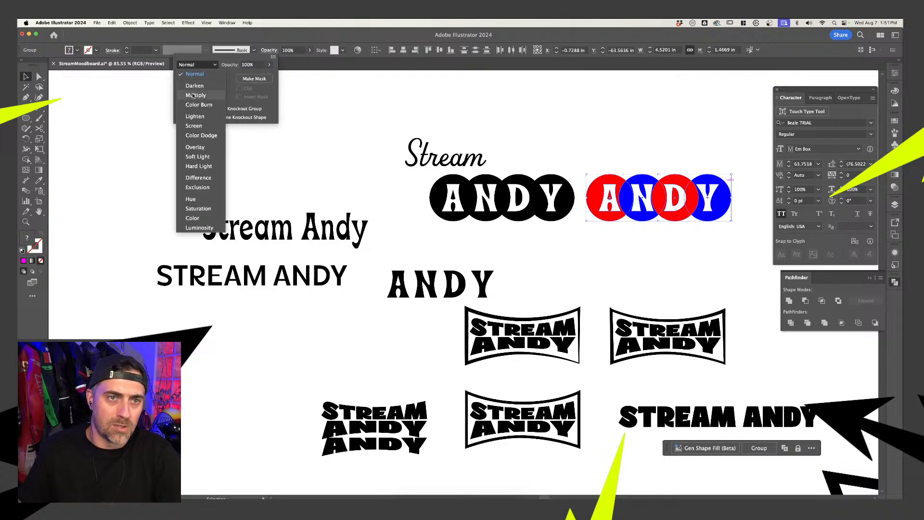
pyautogui.click(193, 95)
pyautogui.click(730, 113)
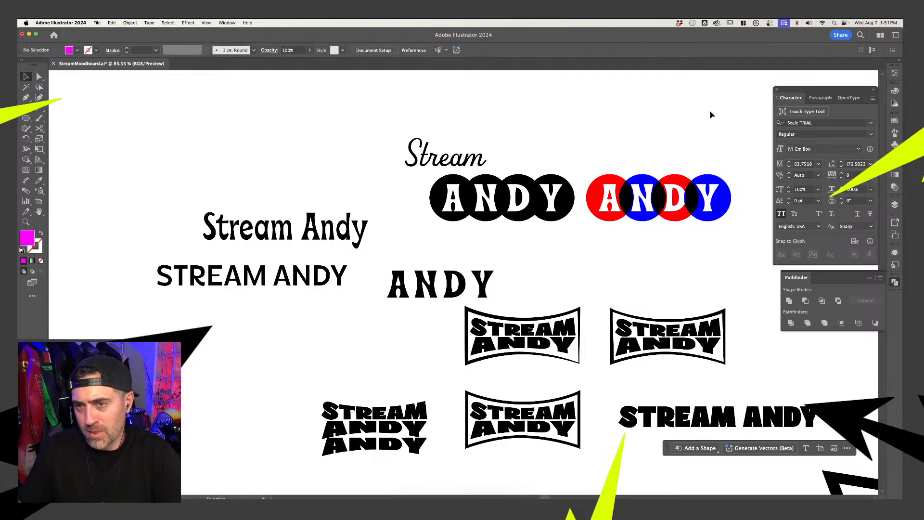
pyautogui.hscroll(3, 716, 151)
pyautogui.click(639, 174)
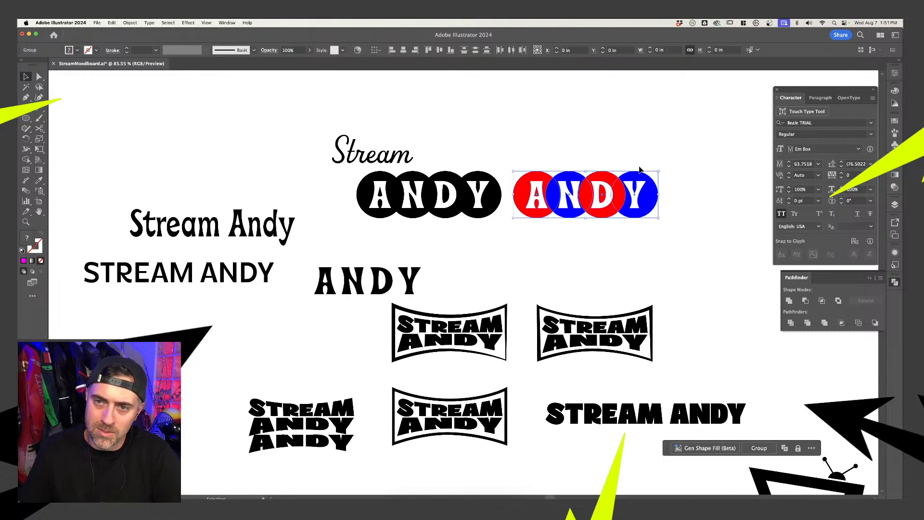
# - Lower the opacity of the red and blue ANDY circle groups to 55%
pyautogui.click(273, 50)
pyautogui.click(269, 65)
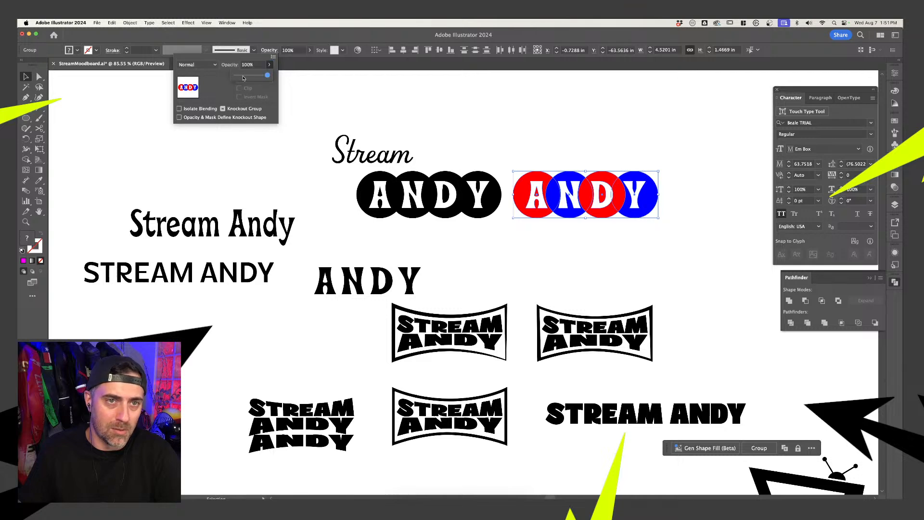
pyautogui.moveTo(269, 75)
pyautogui.mouseDown()
pyautogui.moveTo(245, 77)
pyautogui.moveTo(256, 77)
pyautogui.mouseUp()
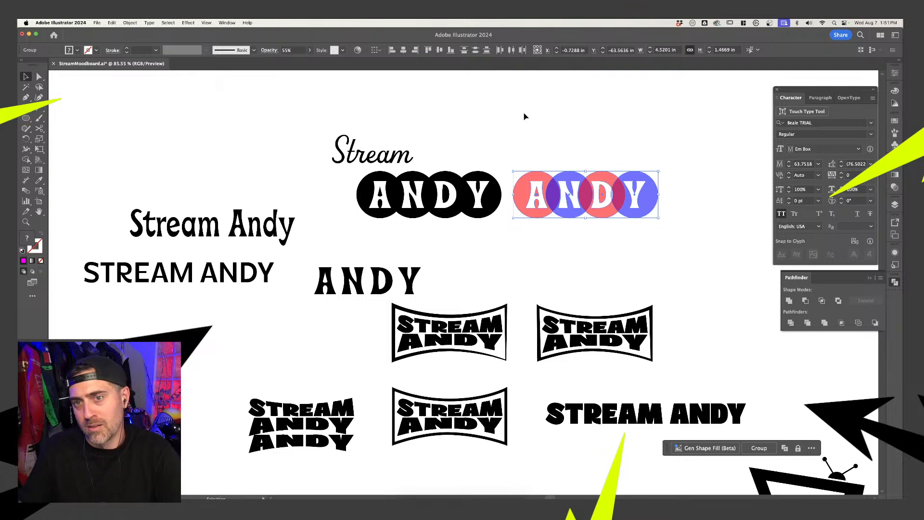
pyautogui.click(538, 116)
pyautogui.hscroll(5, 481, 145)
pyautogui.scroll(4, 475, 196)
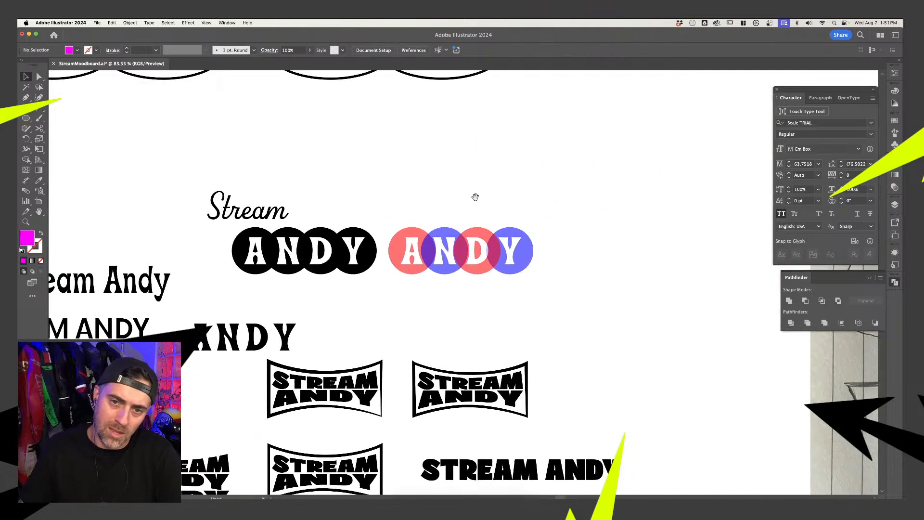
pyautogui.hscroll(-3, 472, 184)
pyautogui.scroll(1, 471, 185)
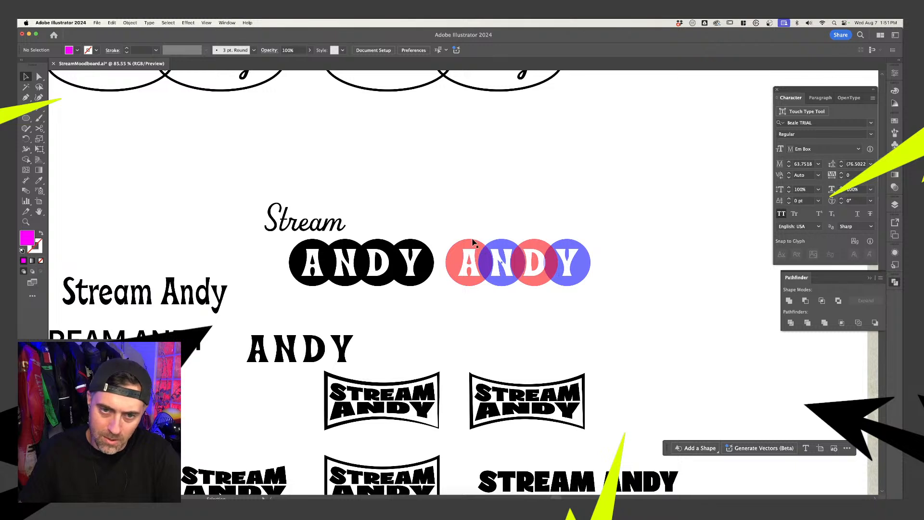
# - Delete the red and blue ANDY row and place a copy of the script "Stream" level with the original, to its left
pyautogui.click(476, 274)
pyautogui.press('Delete')
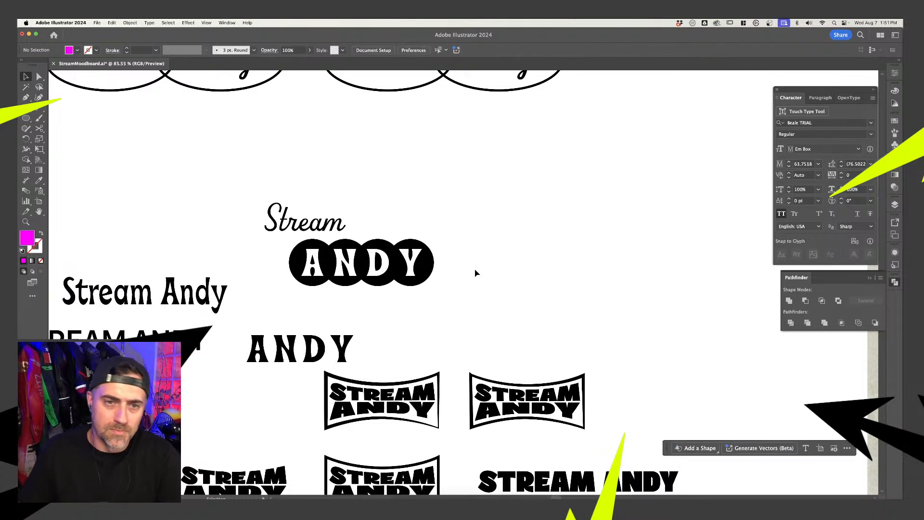
pyautogui.click(320, 211)
pyautogui.moveTo(315, 225); pyautogui.dragTo(163, 224)
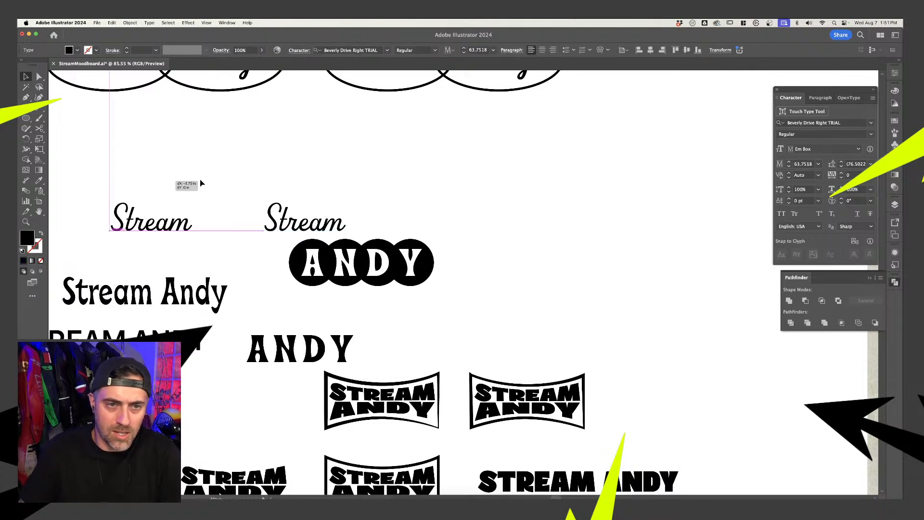
pyautogui.click(609, 49)
pyautogui.click(769, 107)
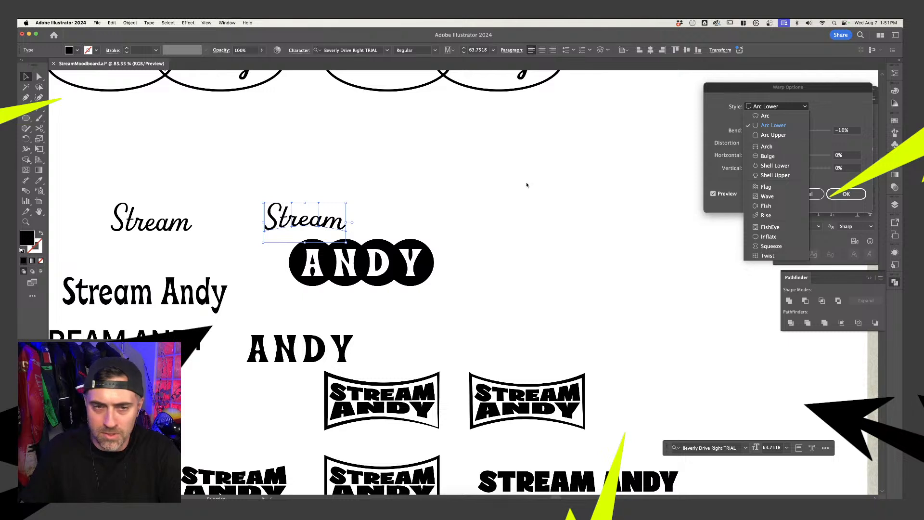
pyautogui.click(766, 187)
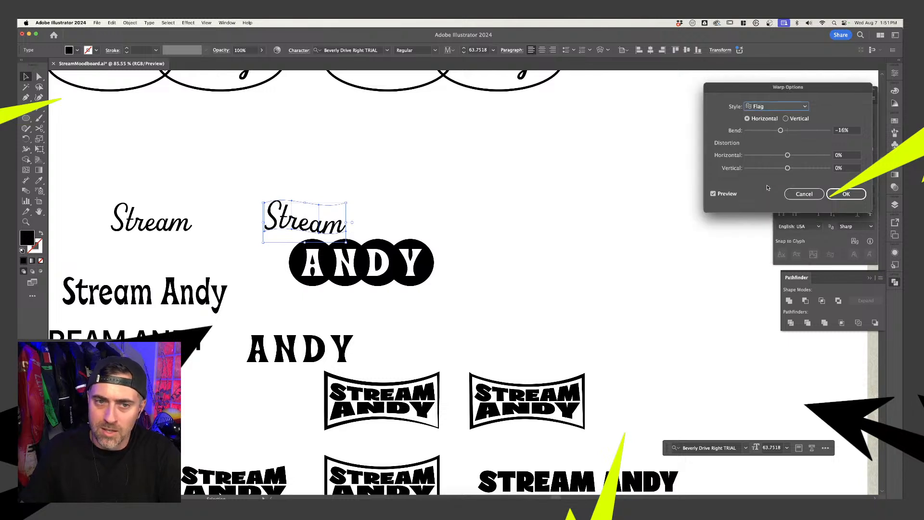
pyautogui.click(776, 107)
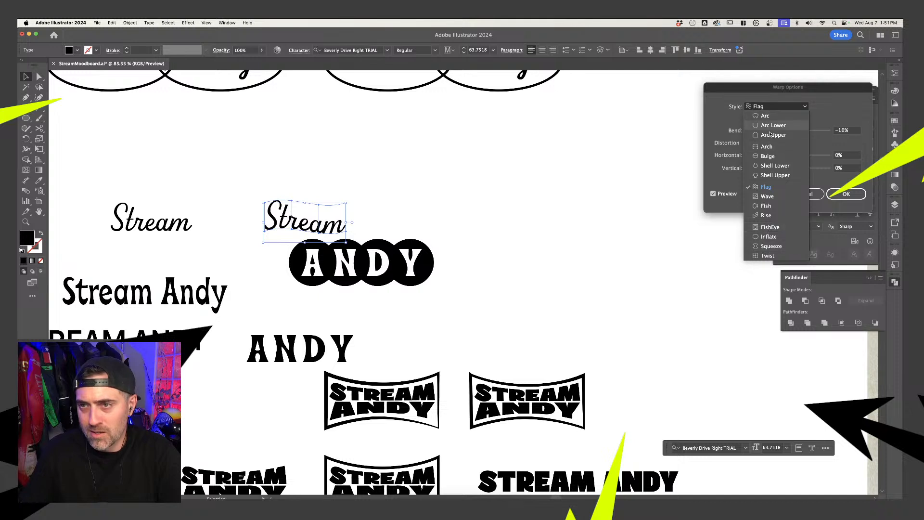
pyautogui.click(767, 147)
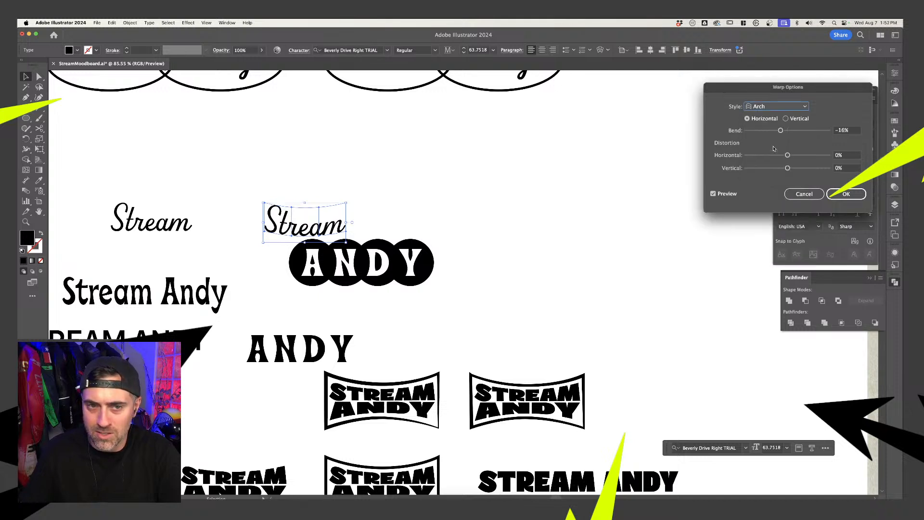
pyautogui.moveTo(784, 131); pyautogui.dragTo(801, 133)
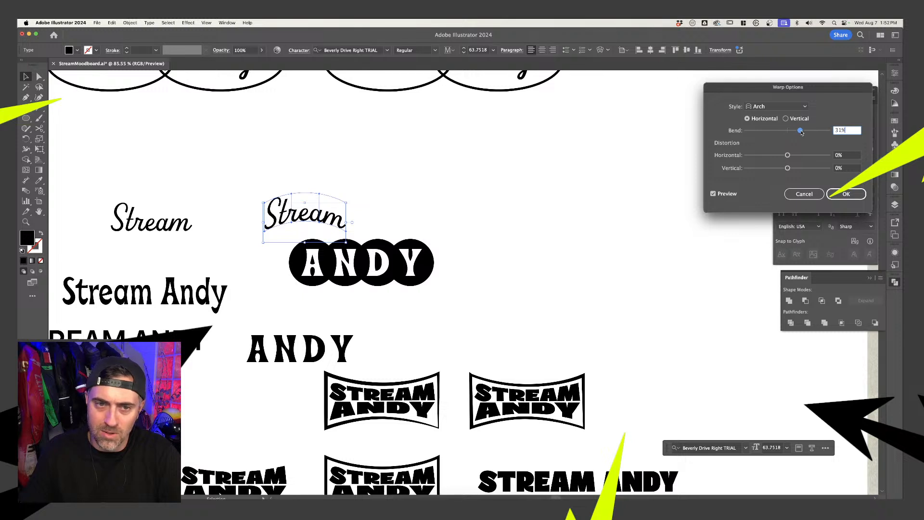
pyautogui.click(804, 194)
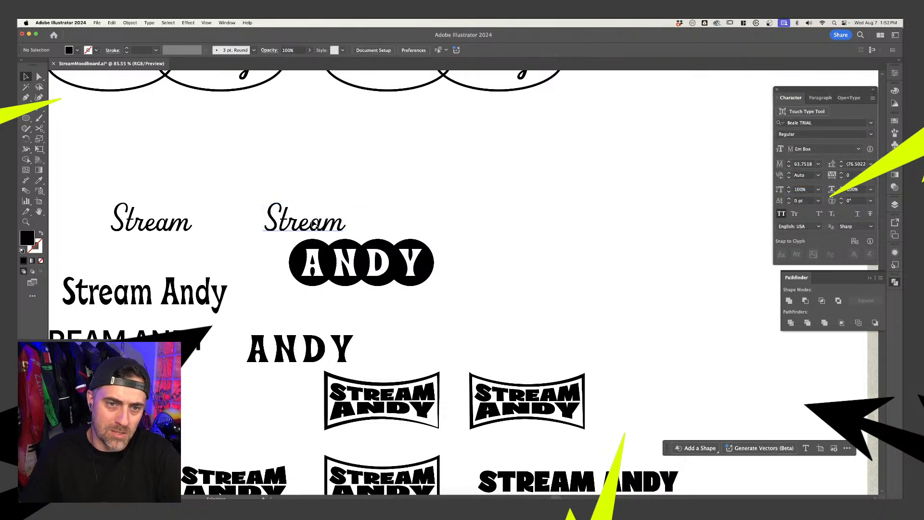
# - Duplicate the black ANDY circle row to the right and centre the paragraph alignment of the script "Stream" above the original row
pyautogui.moveTo(265, 254); pyautogui.dragTo(455, 272)
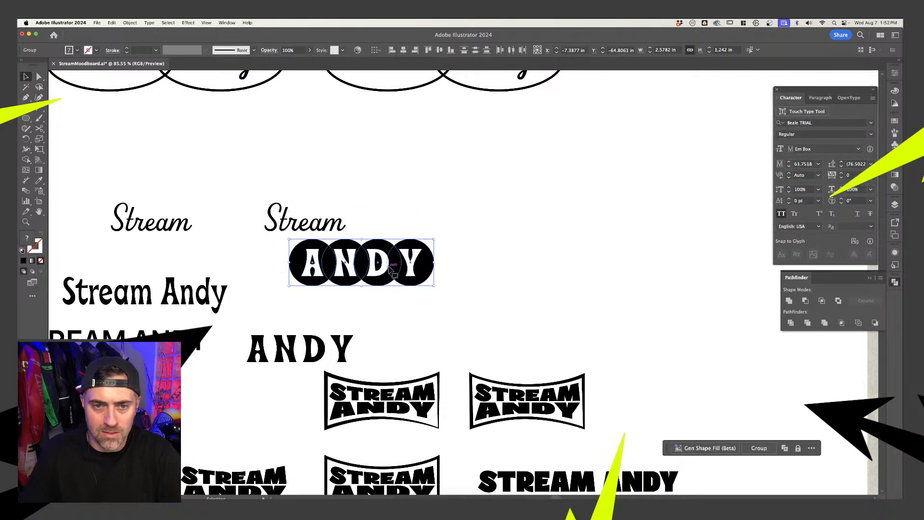
pyautogui.moveTo(395, 270); pyautogui.dragTo(683, 271)
pyautogui.moveTo(326, 223); pyautogui.dragTo(371, 229)
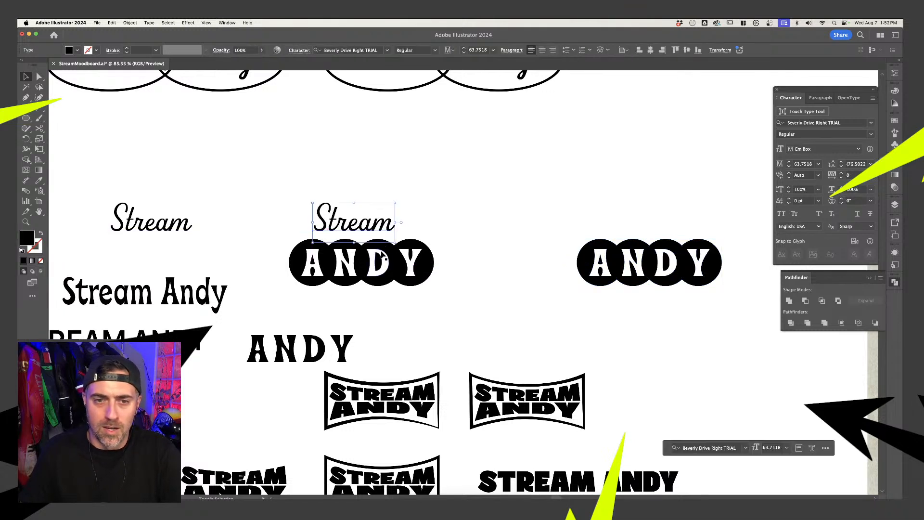
pyautogui.click(541, 50)
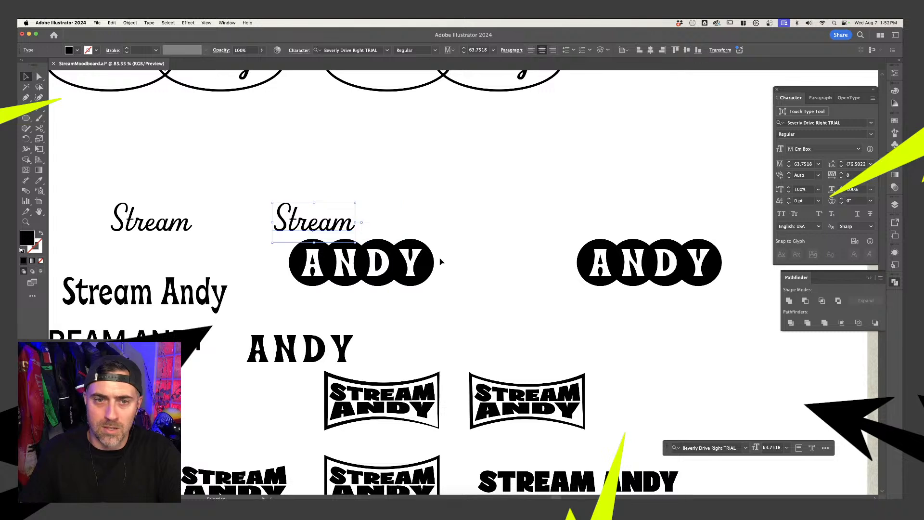
pyautogui.click(466, 269)
# - Group the original ANDY circles and align them with the script "Stream" on their horizontal centres
pyautogui.moveTo(342, 268); pyautogui.dragTo(297, 260)
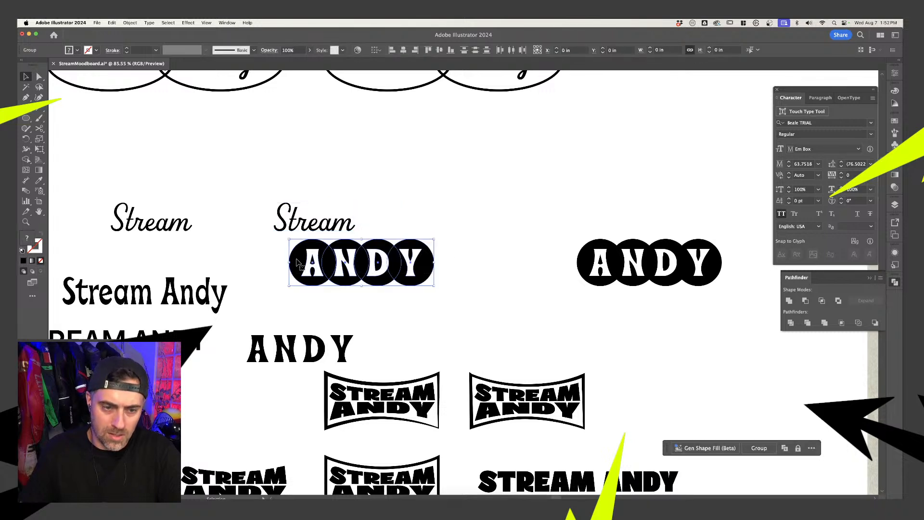
pyautogui.press('super+g')
pyautogui.click(325, 225)
pyautogui.keyDown('shift'); pyautogui.click(380, 264); pyautogui.keyUp('shift')
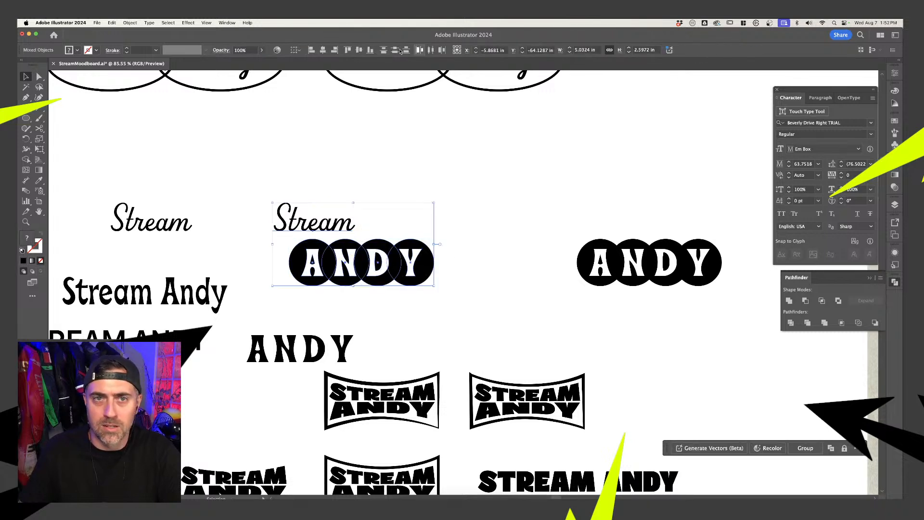
pyautogui.click(324, 50)
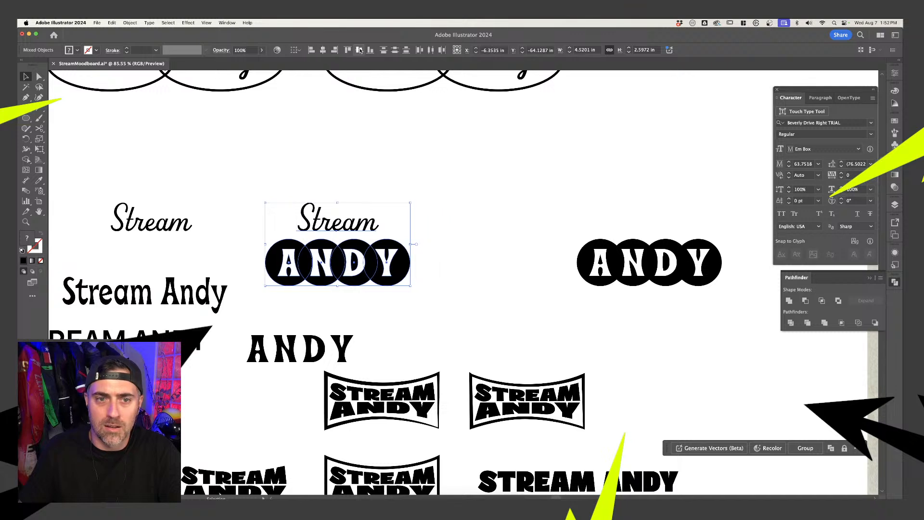
# - Warp the script "Stream" above the original ANDY circles with a horizontal Arch at 20% bend
pyautogui.keyDown('shift'); pyautogui.click(403, 247); pyautogui.keyUp('shift')
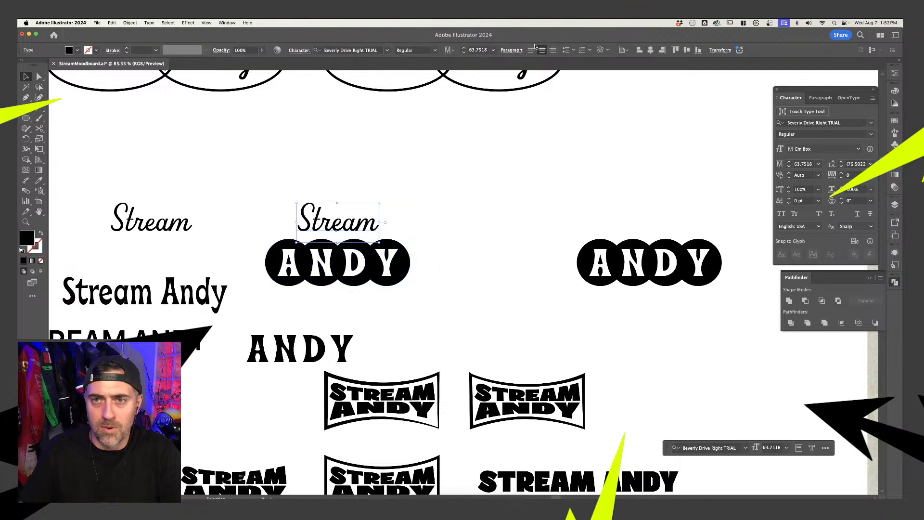
pyautogui.click(599, 50)
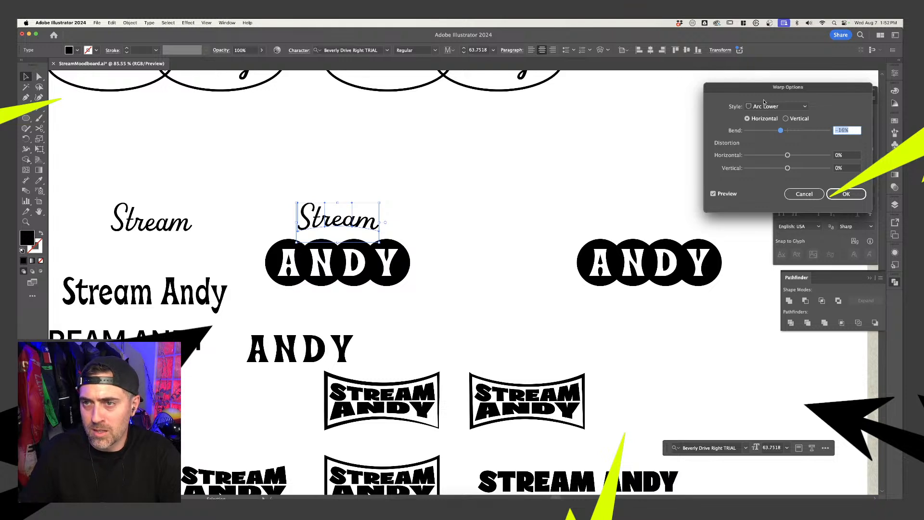
pyautogui.click(765, 105)
pyautogui.click(769, 136)
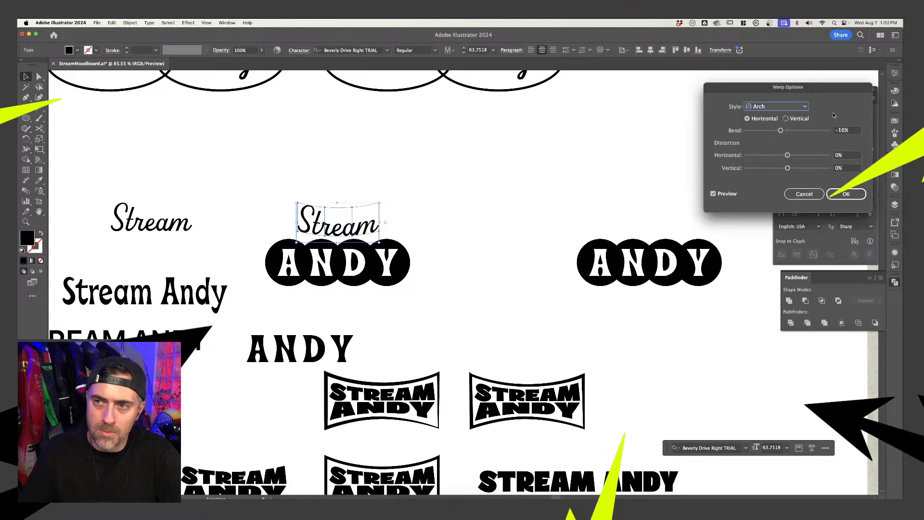
pyautogui.moveTo(781, 130); pyautogui.dragTo(796, 131)
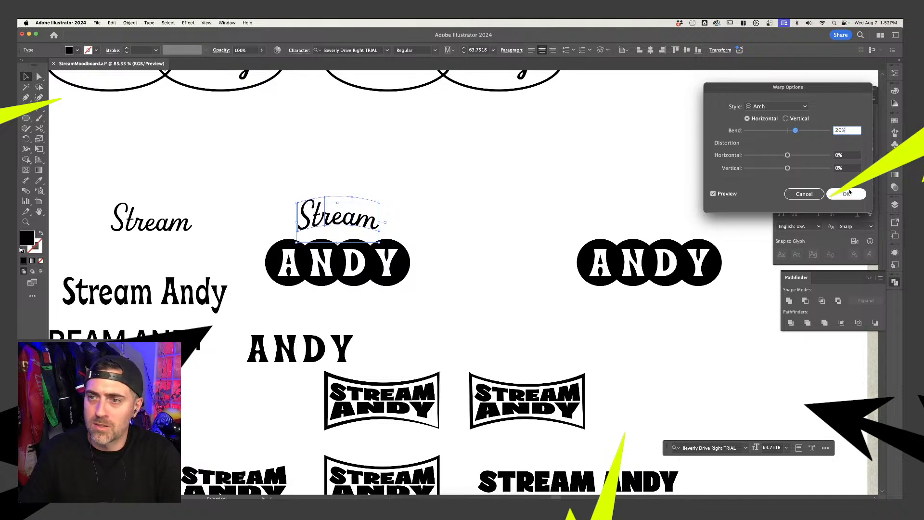
pyautogui.click(847, 193)
pyautogui.click(361, 165)
# - Place a copy of the arched "Stream" and ANDY circles lockup below the row of tilted TV logos
pyautogui.moveTo(343, 219); pyautogui.dragTo(358, 334)
pyautogui.click(362, 185)
pyautogui.scroll(-3, 362, 185)
pyautogui.scroll(-5, 427, 227)
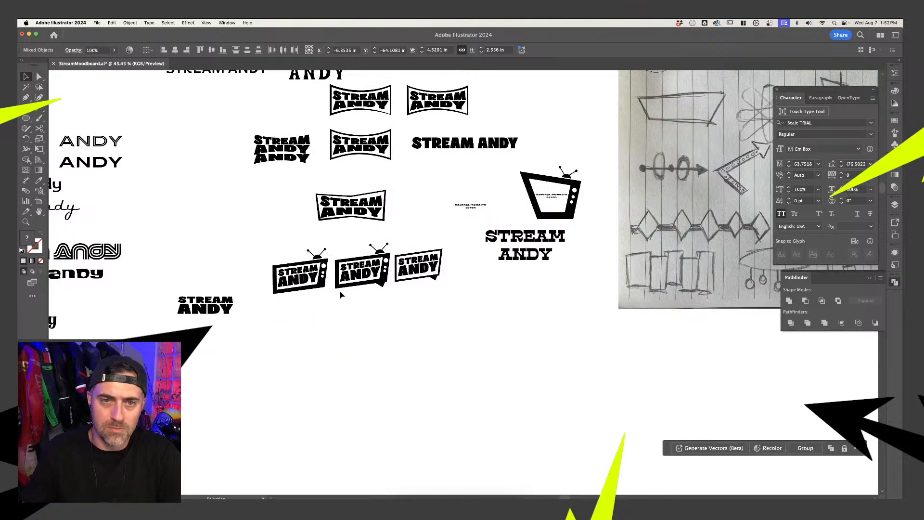
pyautogui.scroll(-3, 340, 294)
pyautogui.moveTo(343, 135); pyautogui.dragTo(337, 329)
pyautogui.click(380, 326)
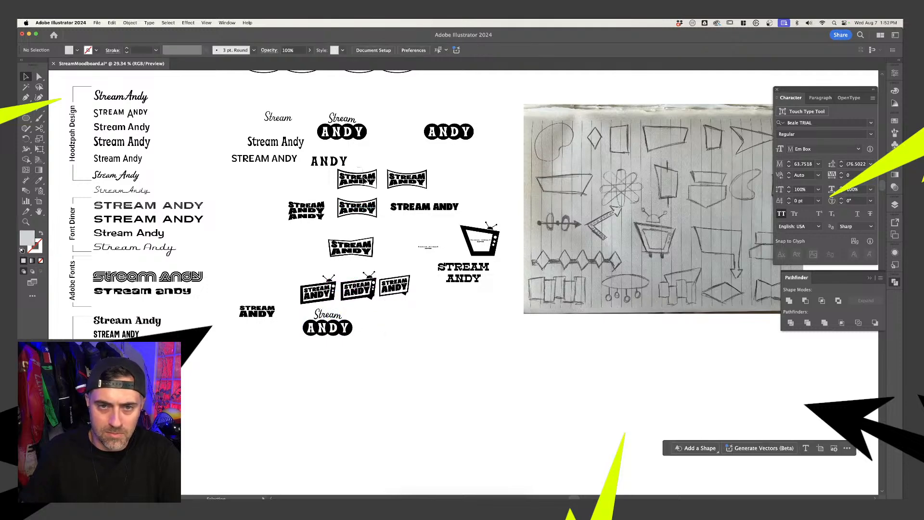
# - Copy the upper-right concave STREAM ANDY badge to below the TV logos, and move the small unframed STREAM ANDY wordmark up beside them
pyautogui.click(369, 183)
pyautogui.click(408, 165)
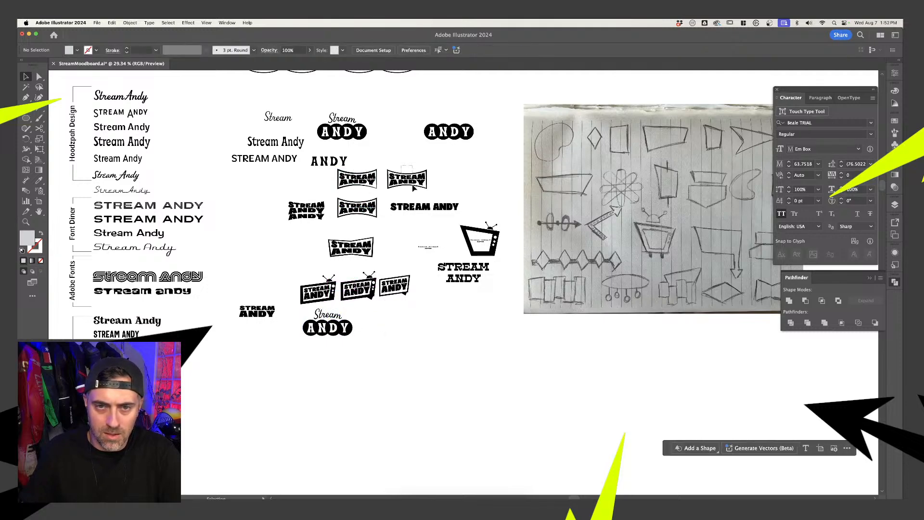
pyautogui.moveTo(414, 182); pyautogui.dragTo(275, 345)
pyautogui.moveTo(252, 309); pyautogui.dragTo(265, 293)
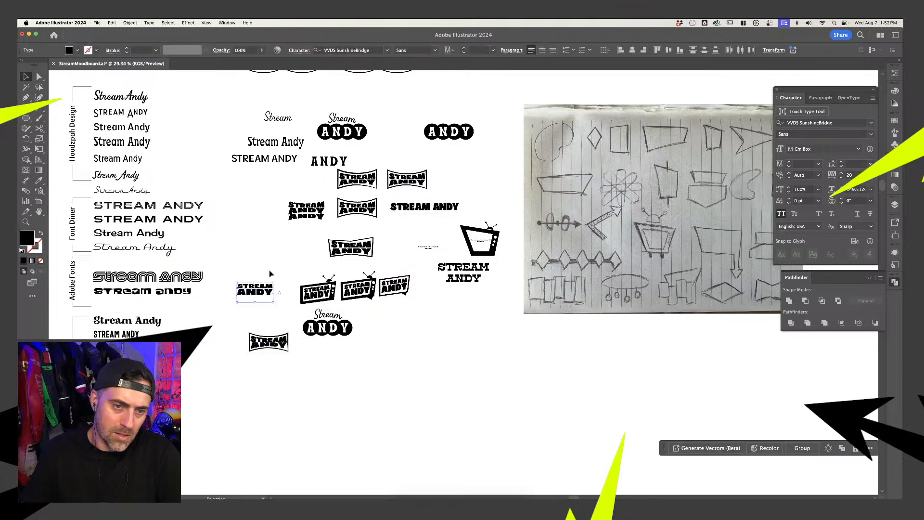
pyautogui.click(271, 272)
# - Place a copy of the unwarped script "Stream" above the duplicated ANDY circle row on the right
pyautogui.scroll(5, 347, 359)
pyautogui.scroll(10, 377, 347)
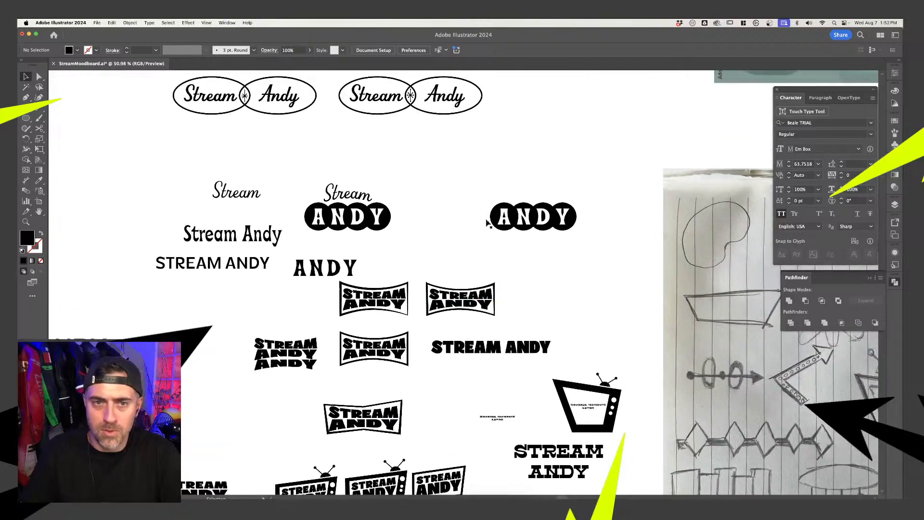
pyautogui.moveTo(358, 194); pyautogui.dragTo(367, 194)
pyautogui.press('super+z')
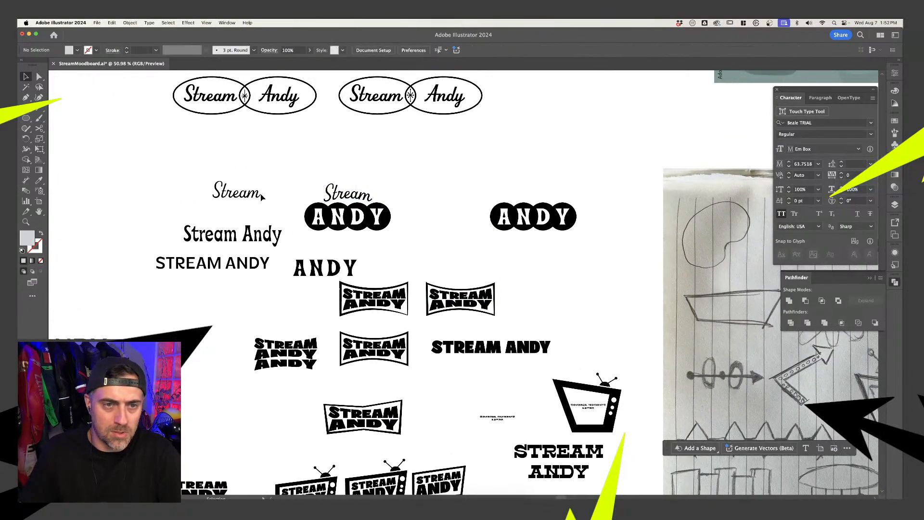
pyautogui.moveTo(257, 196); pyautogui.dragTo(519, 200)
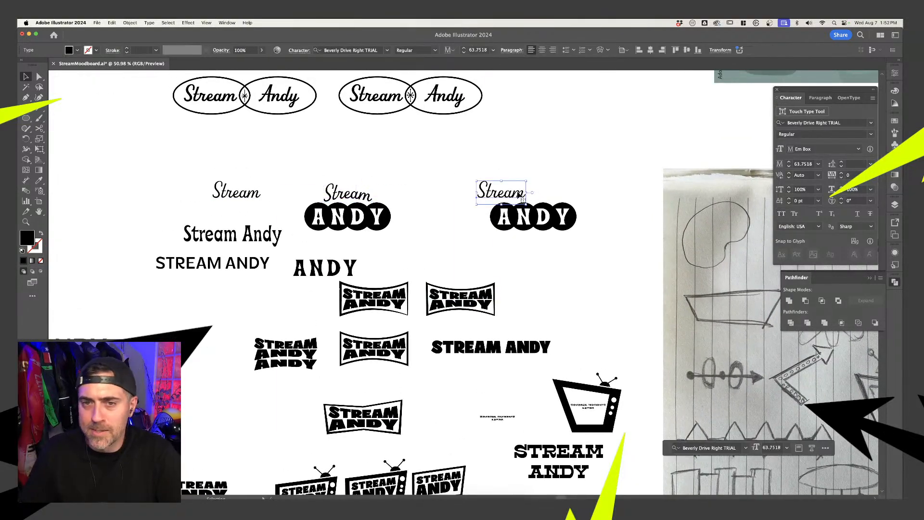
# - Try a horizontal Flag warp with about 27% bend on the new "Stream" copy, and undo it
pyautogui.scroll(6, 521, 198)
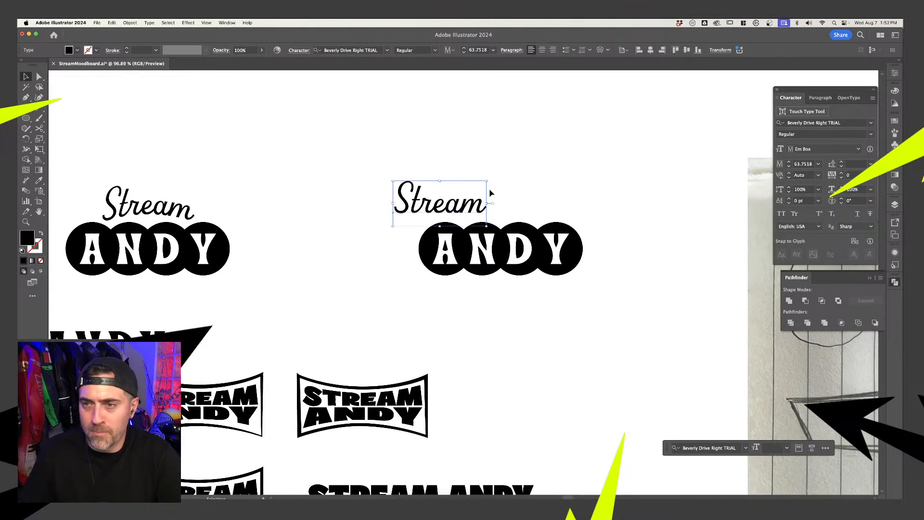
pyautogui.click(600, 50)
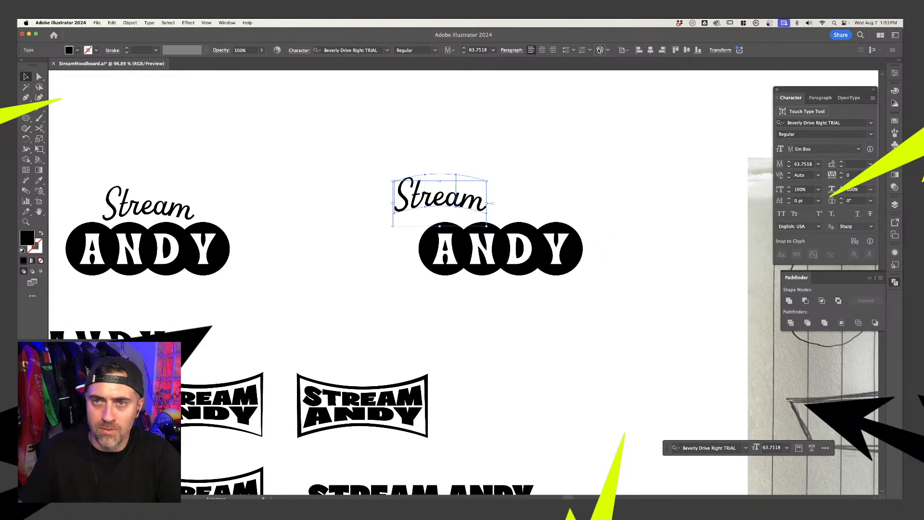
pyautogui.click(776, 106)
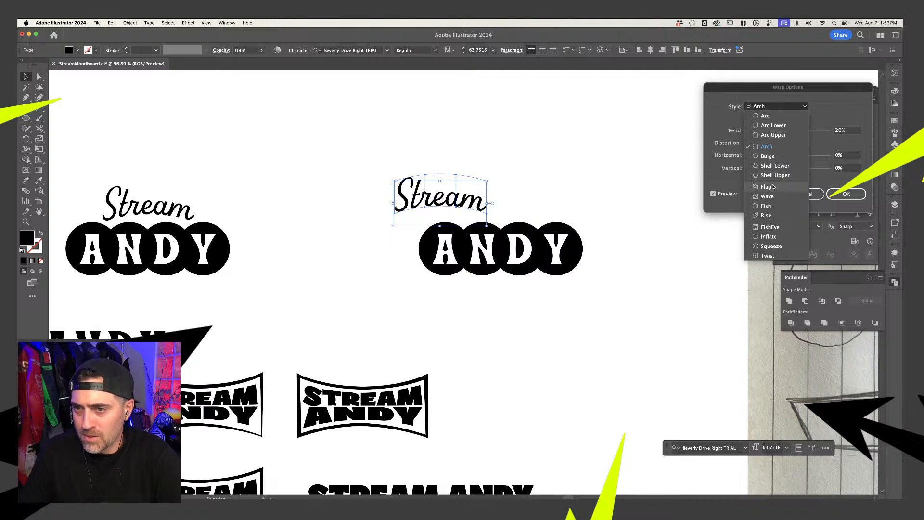
pyautogui.click(767, 187)
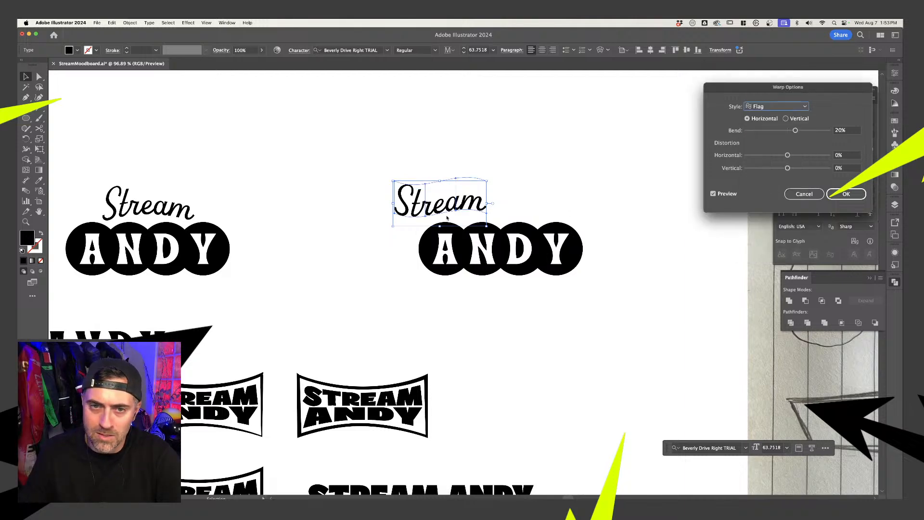
pyautogui.moveTo(796, 130); pyautogui.dragTo(802, 132)
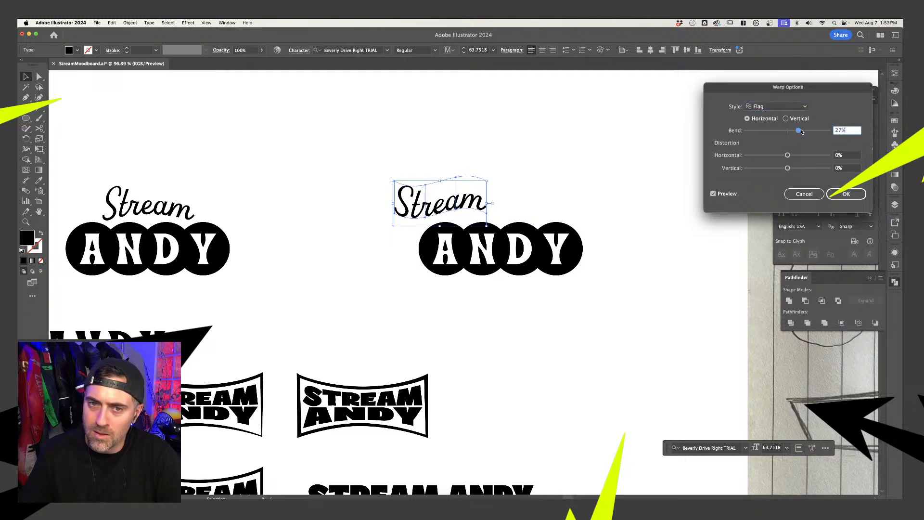
pyautogui.click(846, 194)
pyautogui.click(525, 192)
pyautogui.moveTo(435, 205); pyautogui.dragTo(430, 206)
pyautogui.press('super+z')
pyautogui.press('super+z')
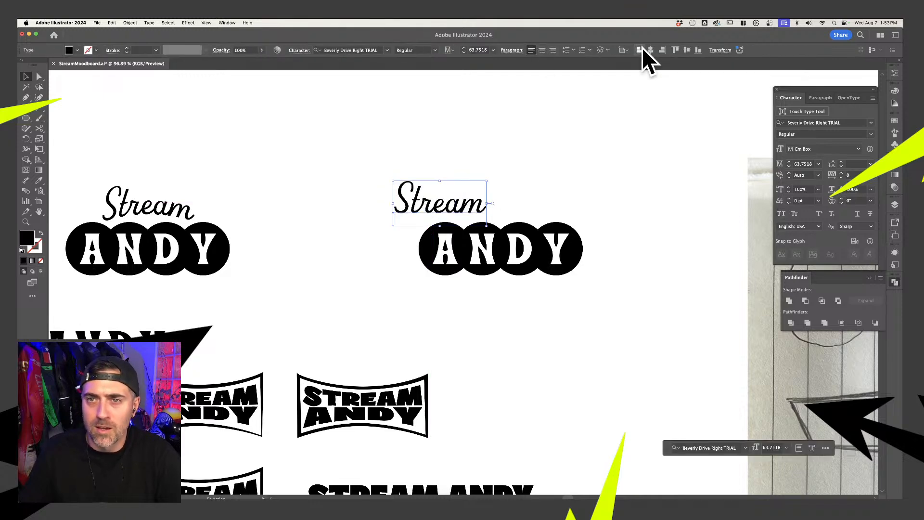
# - Apply a horizontal Flag warp with 14% bend to the new script "Stream" and offset it over the start of the ANDY circles
pyautogui.click(601, 50)
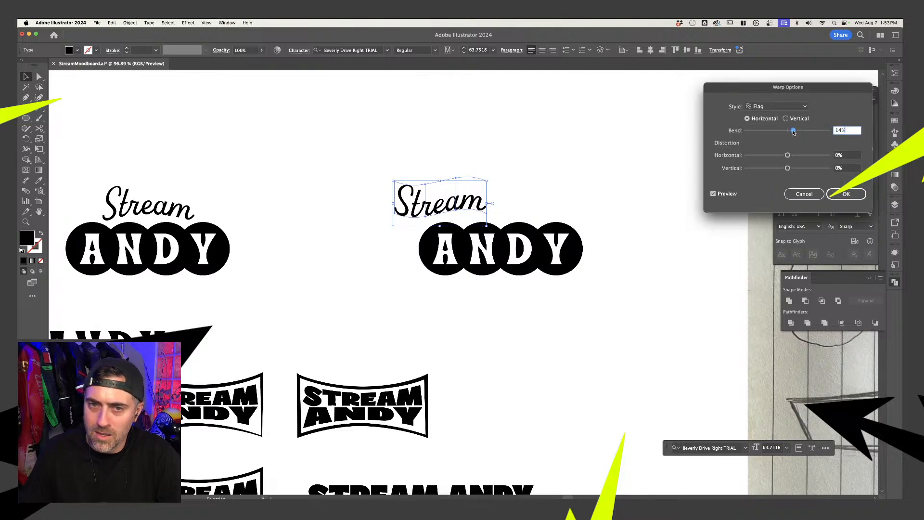
pyautogui.click(846, 194)
pyautogui.moveTo(460, 199); pyautogui.dragTo(457, 203)
pyautogui.click(507, 186)
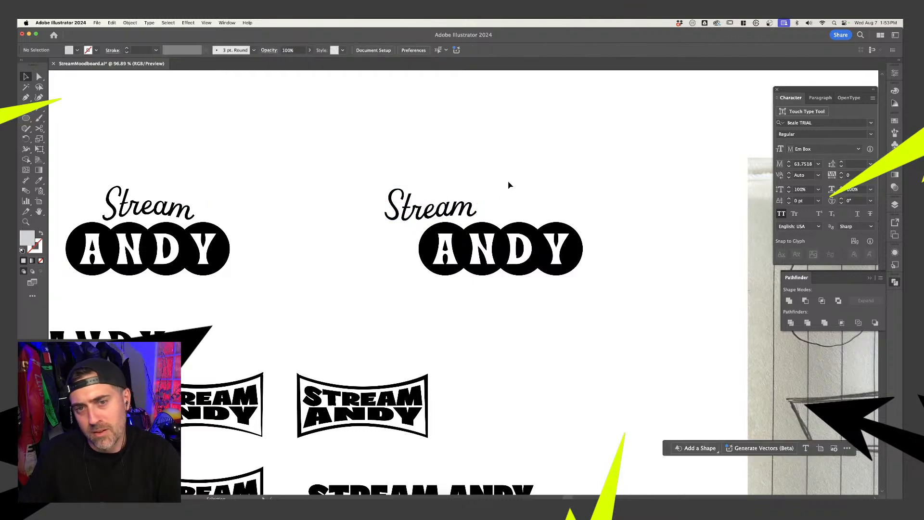
pyautogui.scroll(-2, 510, 186)
pyautogui.moveTo(535, 266); pyautogui.dragTo(592, 272)
pyautogui.click(583, 272)
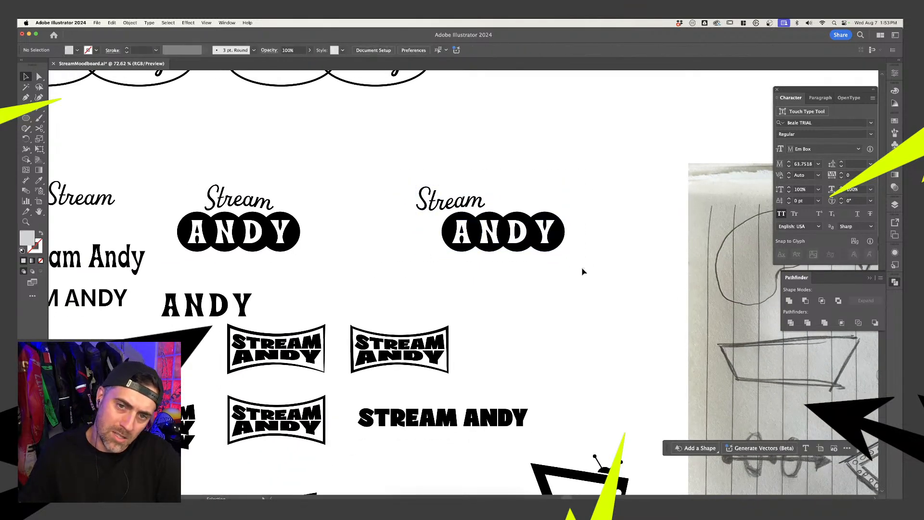
# - Place a copy of the offset "Stream" and ANDY circles lockup beside the arched version below the TV logos
pyautogui.moveTo(452, 198); pyautogui.dragTo(453, 172)
pyautogui.click(529, 166)
pyautogui.click(498, 160)
pyautogui.scroll(-5, 498, 159)
pyautogui.click(489, 170)
pyautogui.moveTo(555, 227); pyautogui.dragTo(556, 227)
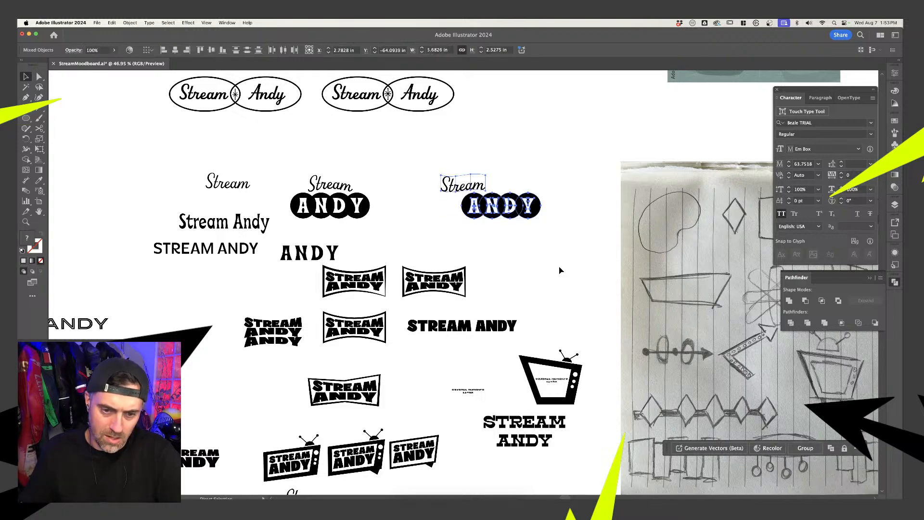
pyautogui.scroll(-8, 560, 271)
pyautogui.press('super+v')
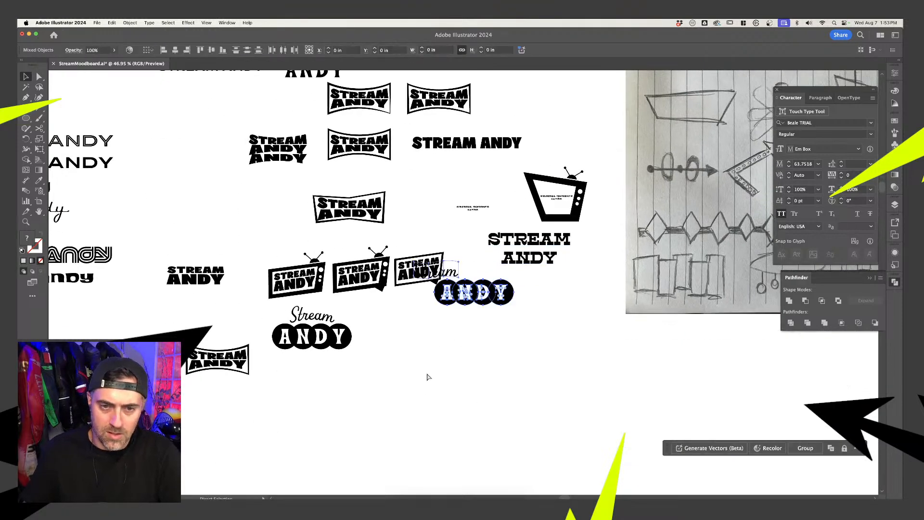
pyautogui.moveTo(486, 289); pyautogui.dragTo(440, 334)
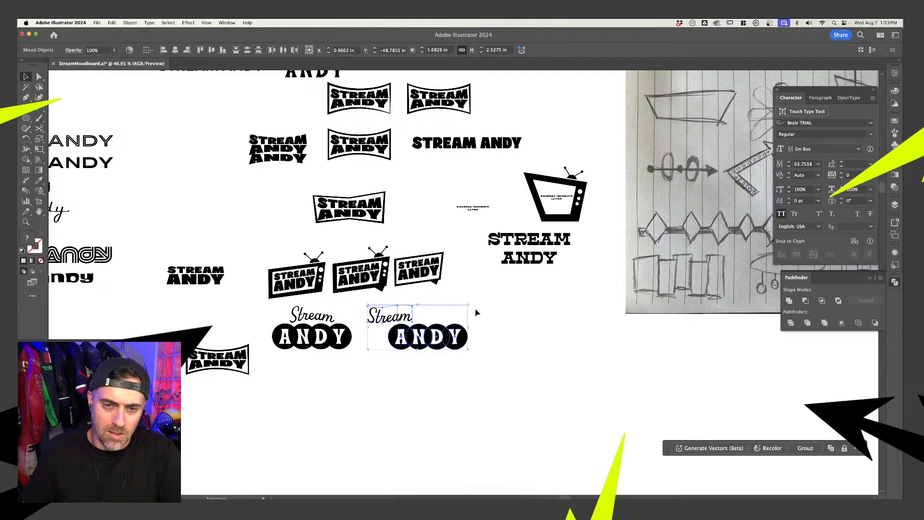
pyautogui.click(489, 311)
# - Place a copy of the interlocking-ovals Stream Andy logo below the two ANDY circle lockups
pyautogui.scroll(12, 485, 310)
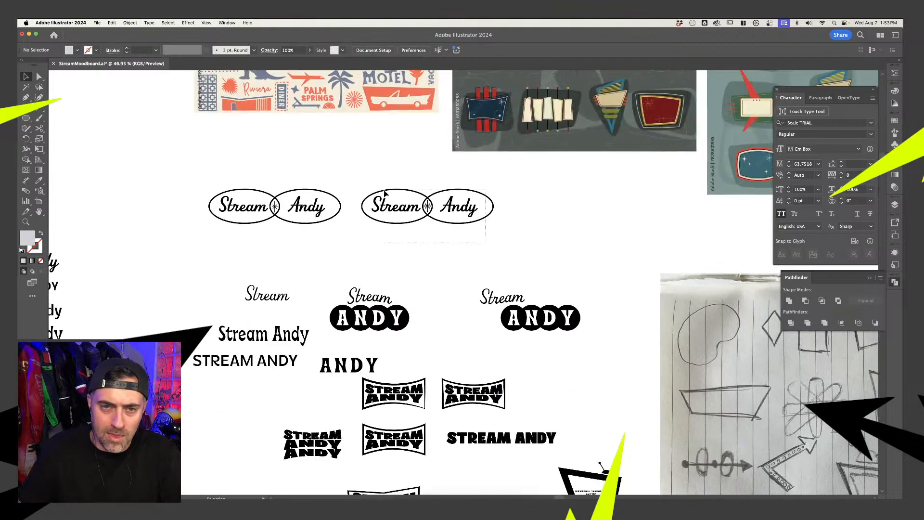
pyautogui.scroll(-9, 427, 256)
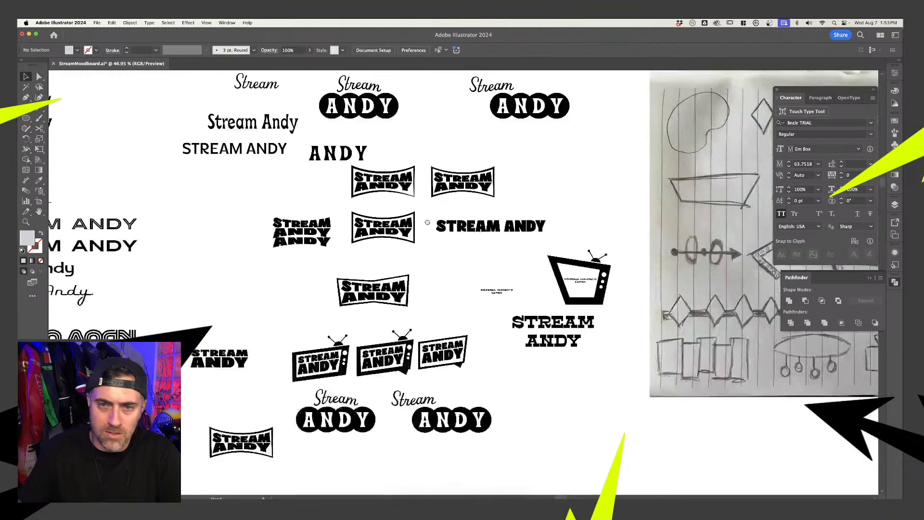
pyautogui.scroll(-11, 431, 232)
pyautogui.scroll(4, 438, 270)
pyautogui.press('cmd+v')
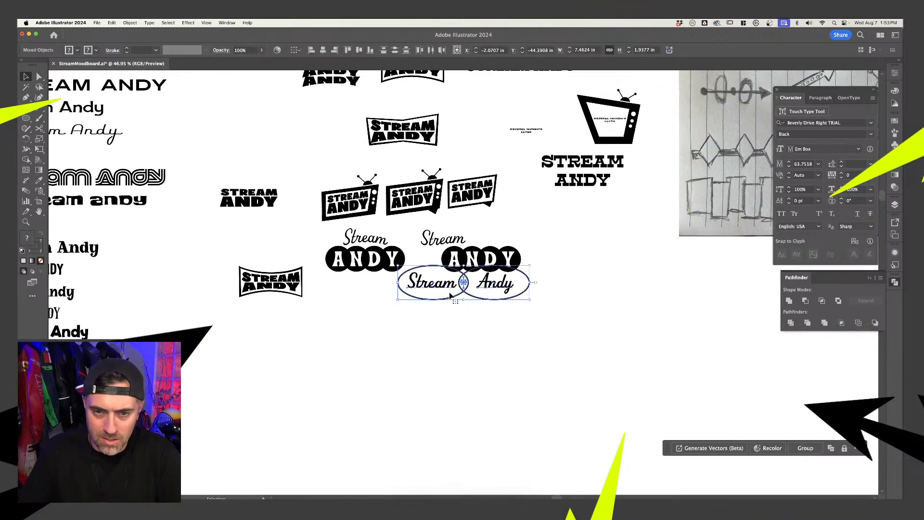
pyautogui.moveTo(439, 288); pyautogui.dragTo(358, 325)
pyautogui.click(513, 329)
pyautogui.moveTo(522, 323); pyautogui.dragTo(487, 395)
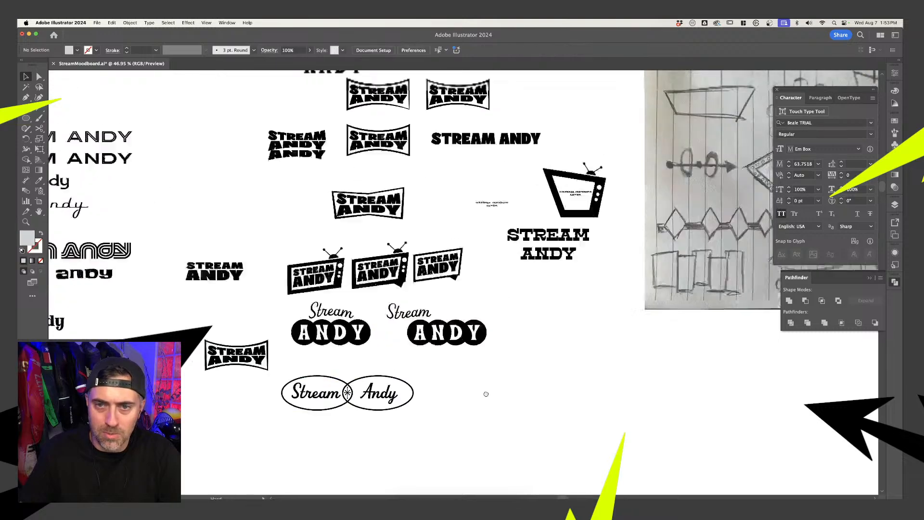
pyautogui.moveTo(543, 312); pyautogui.dragTo(507, 384)
# - Review the logo concepts against the retro sign references and the pencil sketches for another shape idea
pyautogui.scroll(3, 459, 287)
pyautogui.scroll(-3, 451, 282)
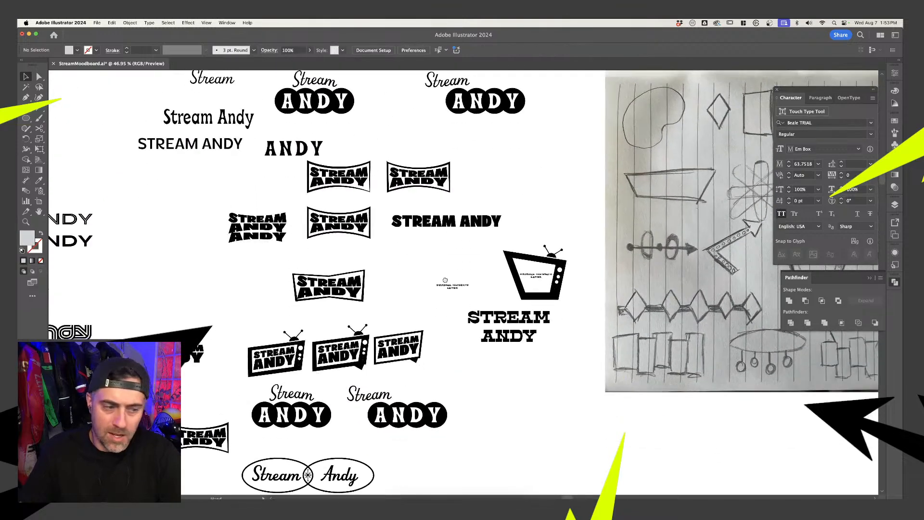
pyautogui.scroll(15, 494, 249)
pyautogui.hscroll(4, 494, 248)
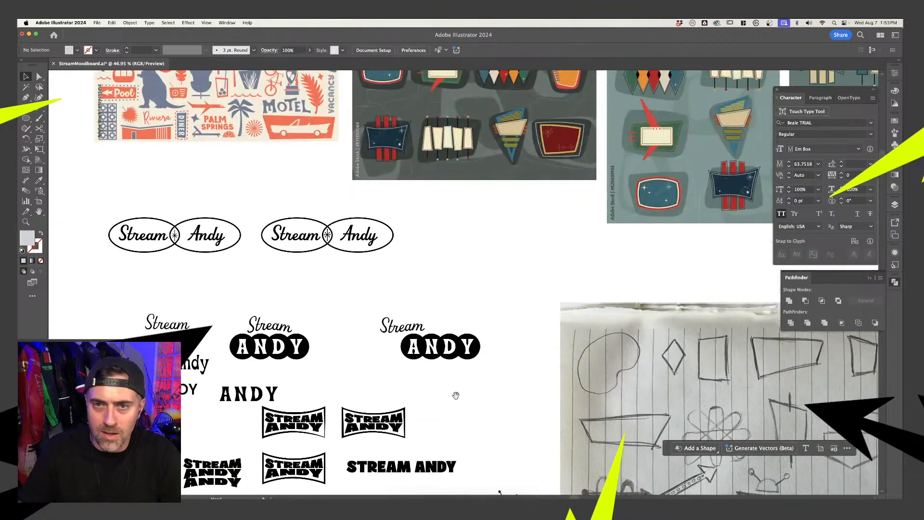
pyautogui.scroll(-5, 463, 314)
pyautogui.scroll(2, 448, 359)
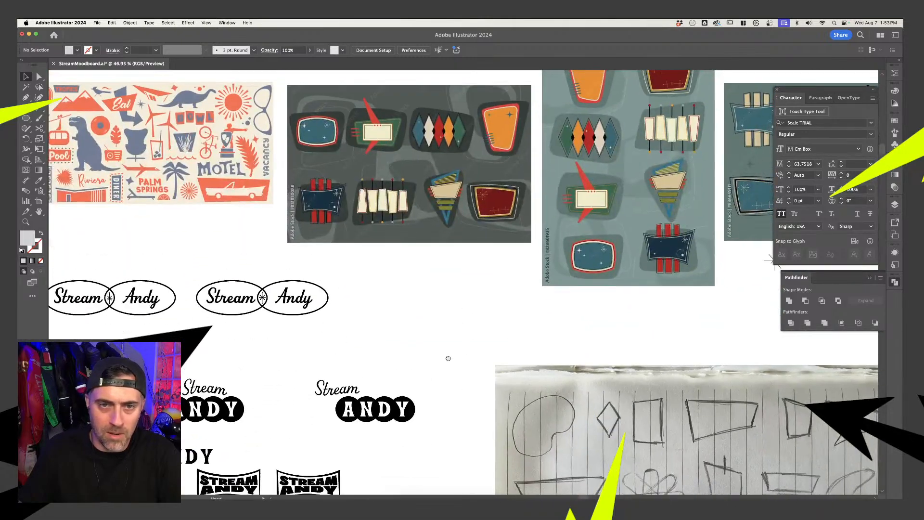
pyautogui.scroll(-8, 438, 289)
pyautogui.scroll(-12, 439, 289)
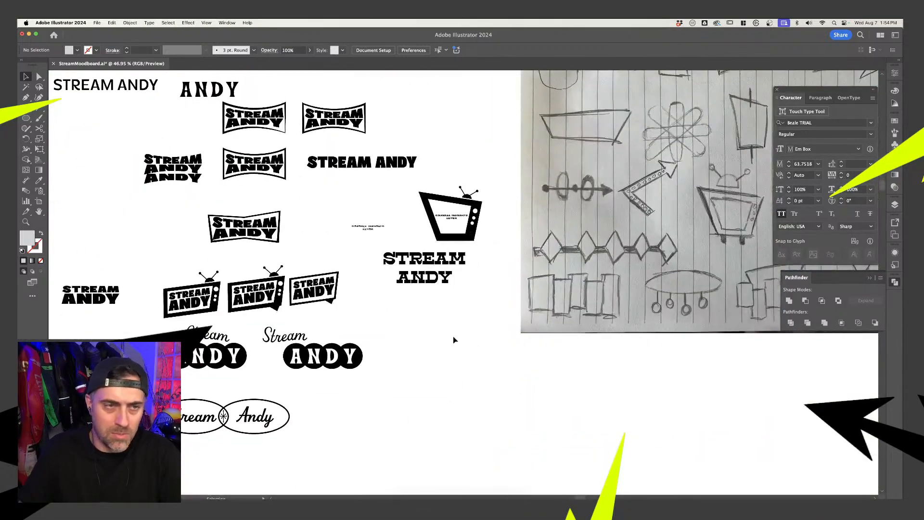
pyautogui.scroll(5, 449, 394)
pyautogui.scroll(-5, 455, 399)
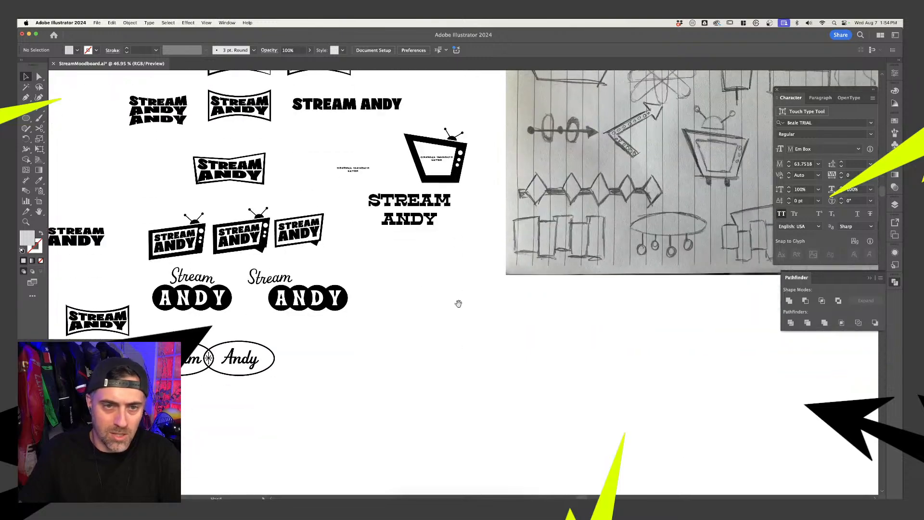
pyautogui.scroll(15, 427, 310)
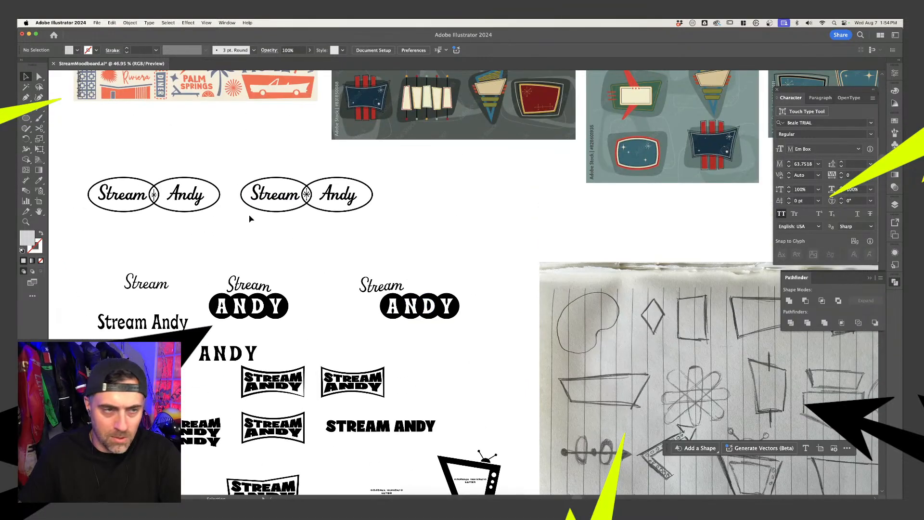
# - Draw a narrow upright rectangle about 1.23 by 2.26 in beside the oval logos and skew its two left corners
pyautogui.moveTo(30, 120); pyautogui.dragTo(65, 117)
pyautogui.moveTo(392, 210); pyautogui.dragTo(413, 249)
pyautogui.press('a')
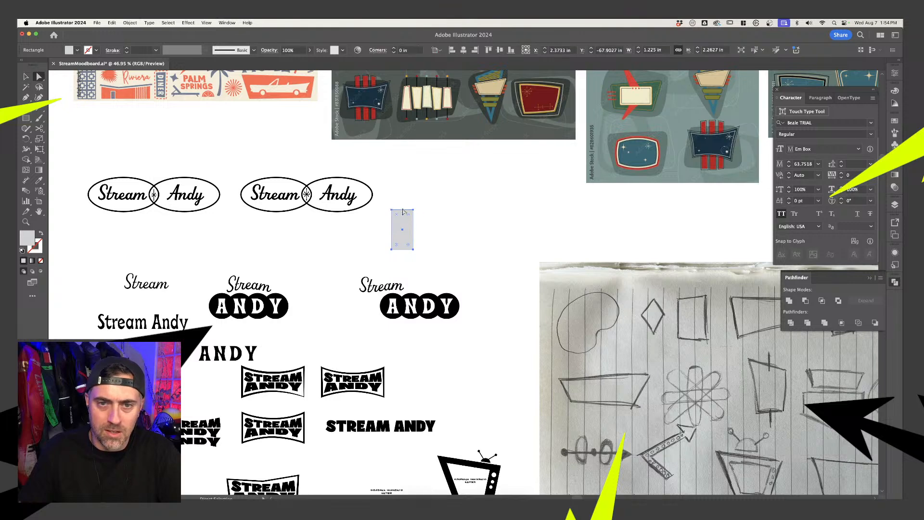
pyautogui.moveTo(393, 211); pyautogui.dragTo(388, 208)
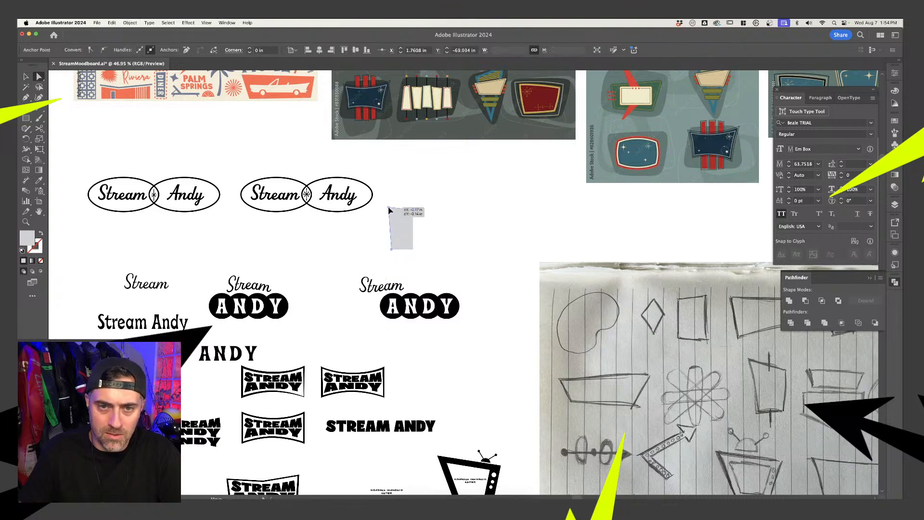
pyautogui.moveTo(392, 250); pyautogui.dragTo(392, 247)
pyautogui.click(433, 233)
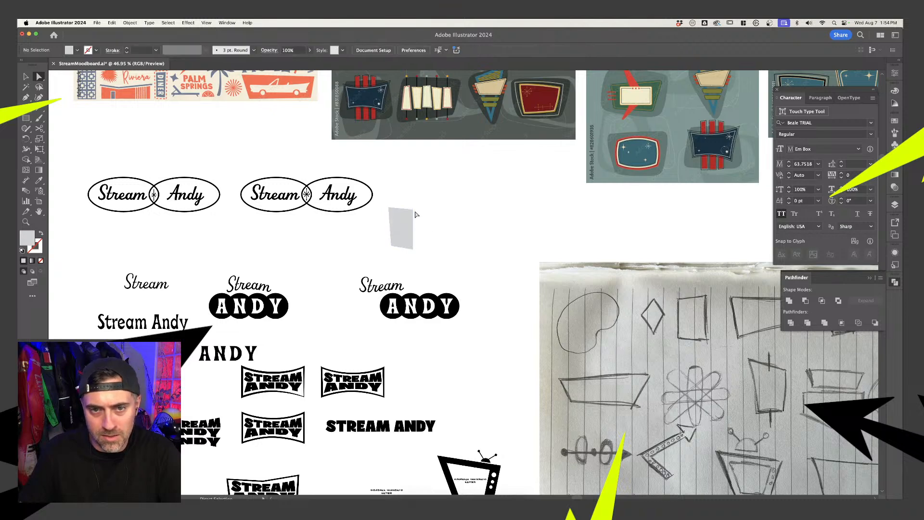
# - Adjust the right corners and lower-left corner of the grey panel to form an irregular, tapered four-sided shape
pyautogui.click(416, 214)
pyautogui.scroll(4, 417, 215)
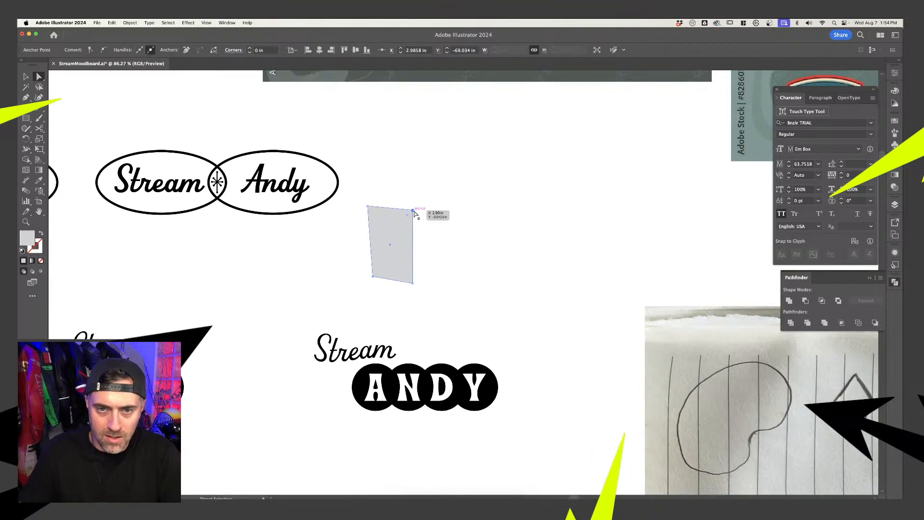
pyautogui.moveTo(416, 215); pyautogui.dragTo(419, 217)
pyautogui.click(413, 288)
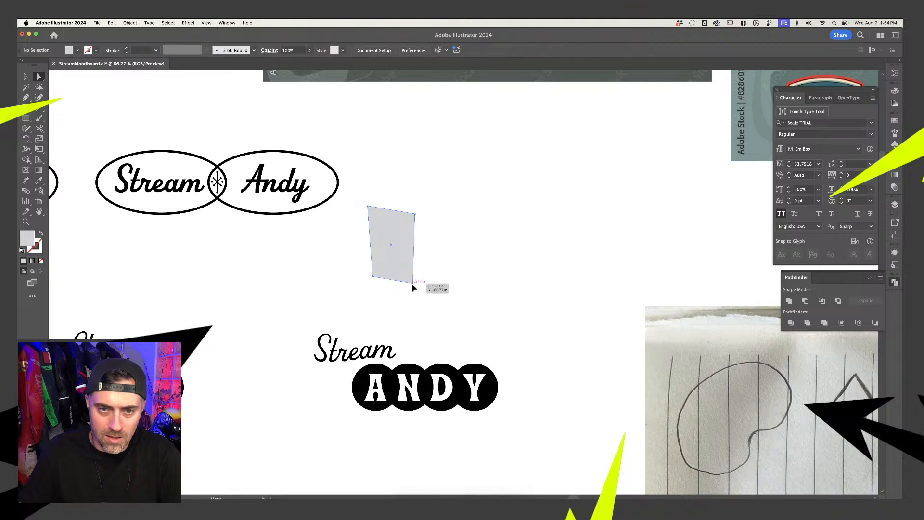
pyautogui.scroll(-2, 442, 276)
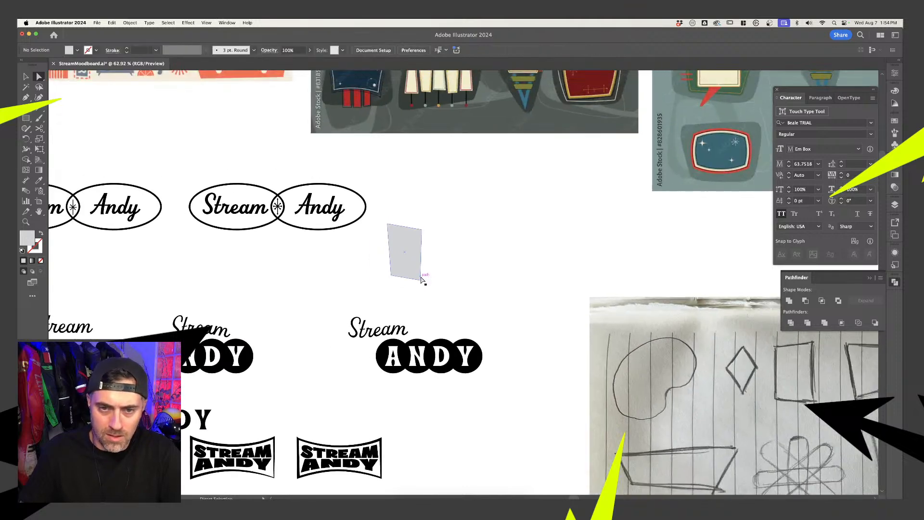
pyautogui.moveTo(393, 279); pyautogui.dragTo(393, 279)
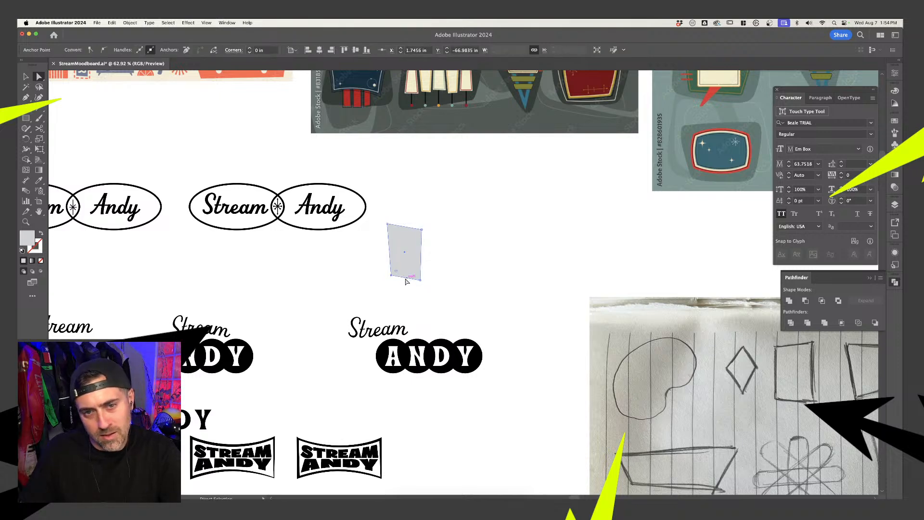
pyautogui.scroll(4, 394, 279)
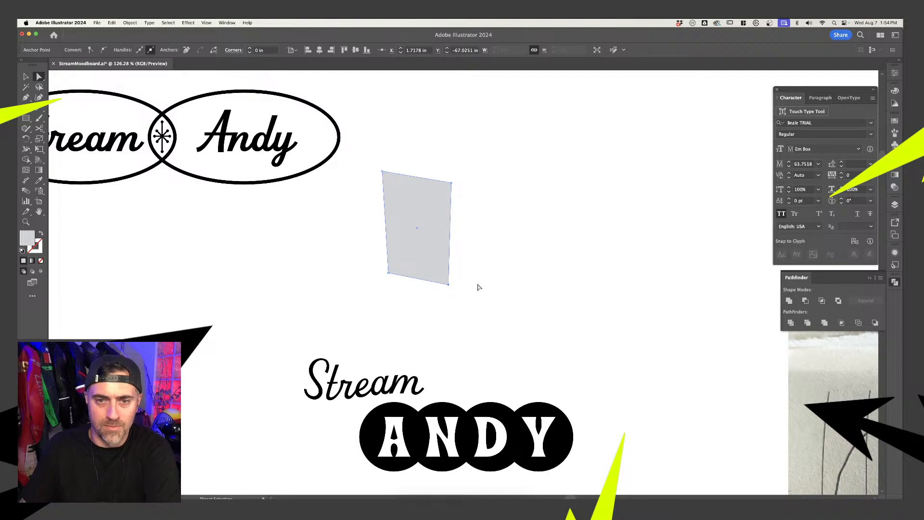
pyautogui.click(476, 287)
pyautogui.press('v')
# - Examine the Creative Market typeface samples for lettering to suit the grey panel
pyautogui.click(397, 433)
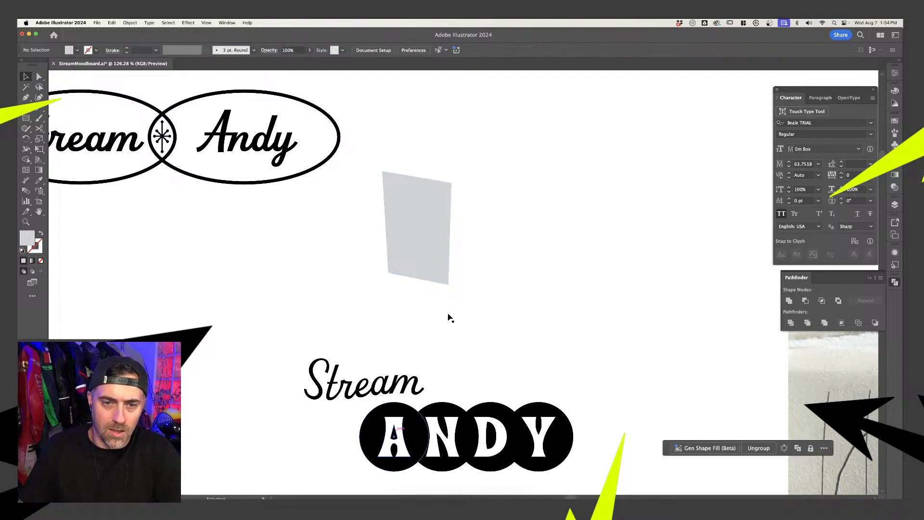
pyautogui.click(448, 318)
pyautogui.scroll(-10, 448, 316)
pyautogui.scroll(-3, 424, 318)
pyautogui.scroll(5, 416, 313)
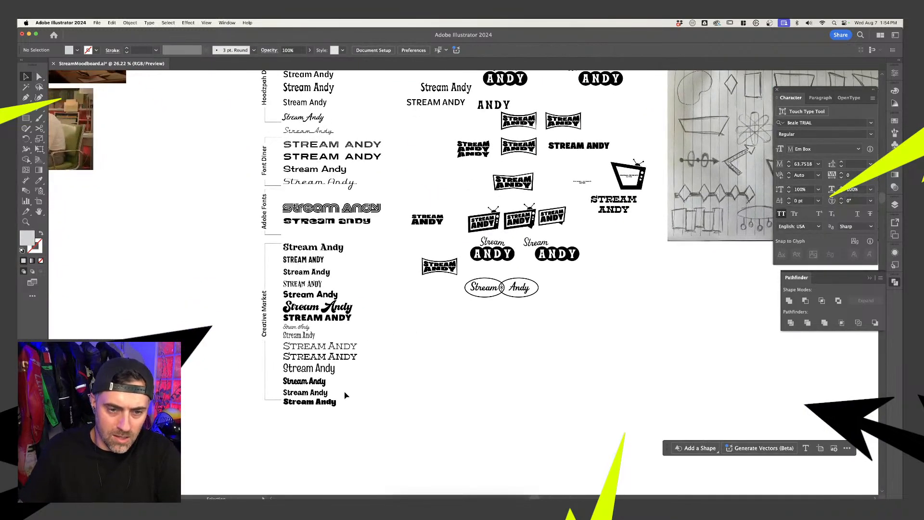
pyautogui.scroll(3, 344, 392)
pyautogui.click(322, 402)
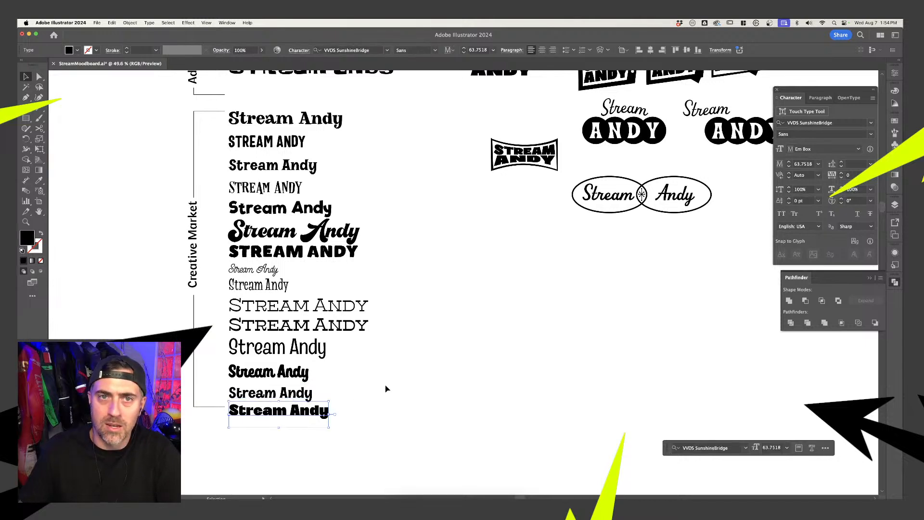
pyautogui.click(297, 394)
pyautogui.click(425, 297)
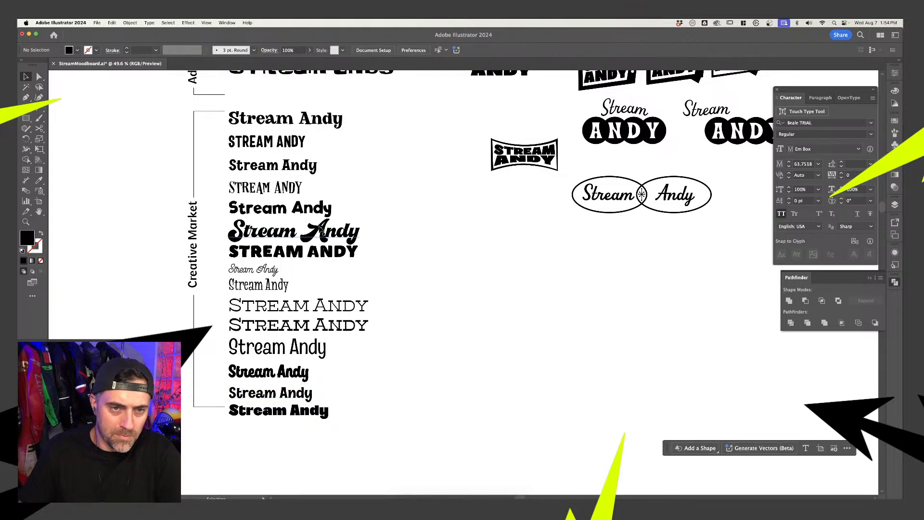
pyautogui.click(294, 189)
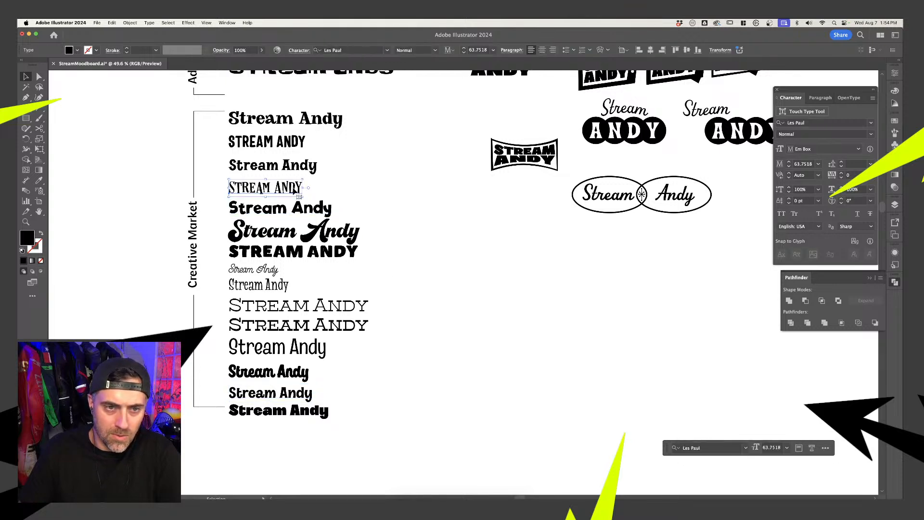
pyautogui.click(307, 315)
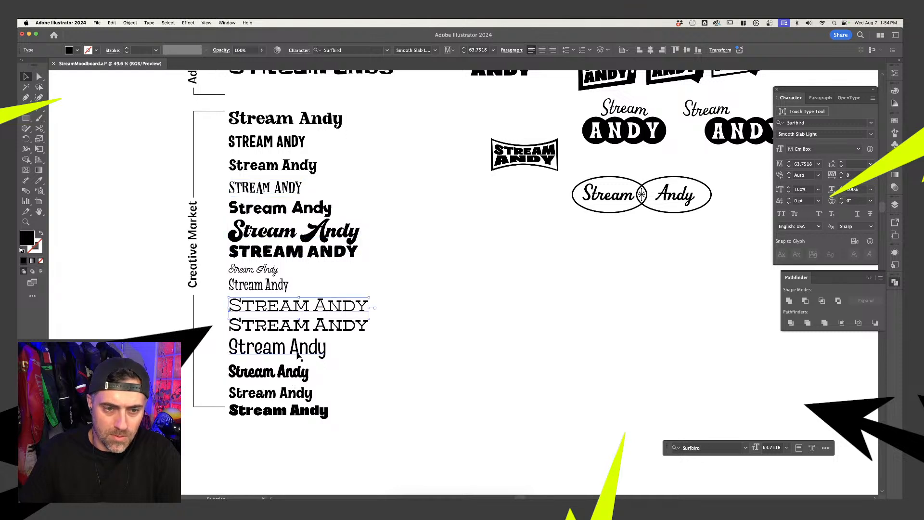
# - Duplicate the "Stream Andy" sample in The Country Blues to the empty area, and set it in All Caps and Bold
pyautogui.click(297, 355)
pyautogui.moveTo(298, 354); pyautogui.dragTo(577, 354)
pyautogui.click(782, 214)
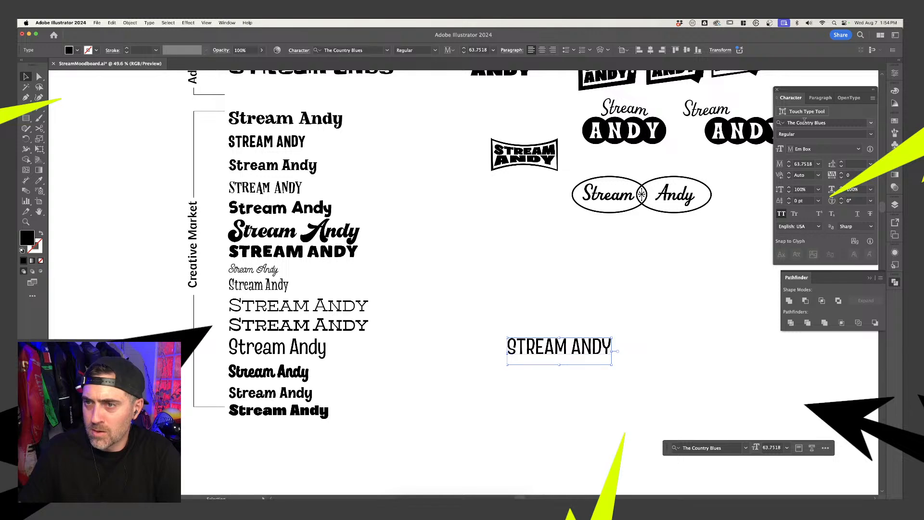
pyautogui.click(871, 134)
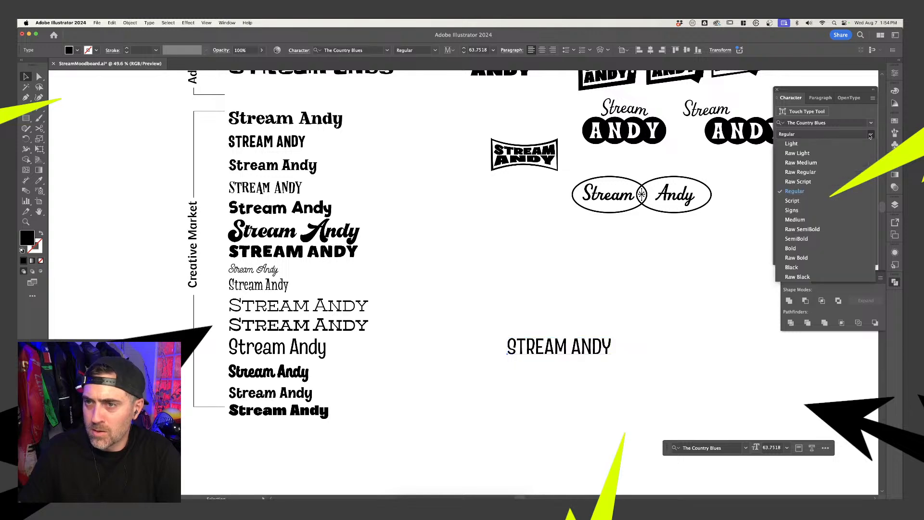
pyautogui.click(797, 248)
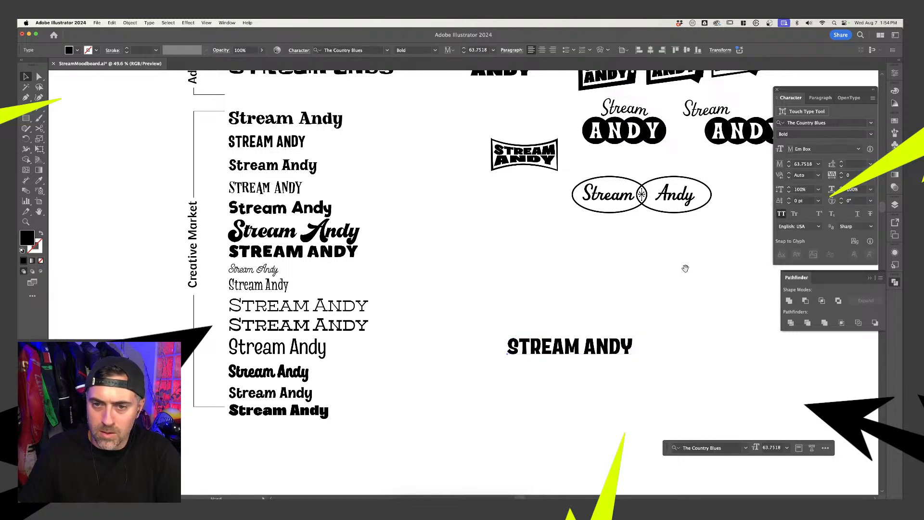
# - Paste the bold "STREAM ANDY" lettering into the empty space above the grey panel
pyautogui.moveTo(686, 268); pyautogui.dragTo(547, 473)
pyautogui.moveTo(640, 227); pyautogui.dragTo(561, 487)
pyautogui.moveTo(660, 183); pyautogui.dragTo(591, 384)
pyautogui.press('super+shift+a')
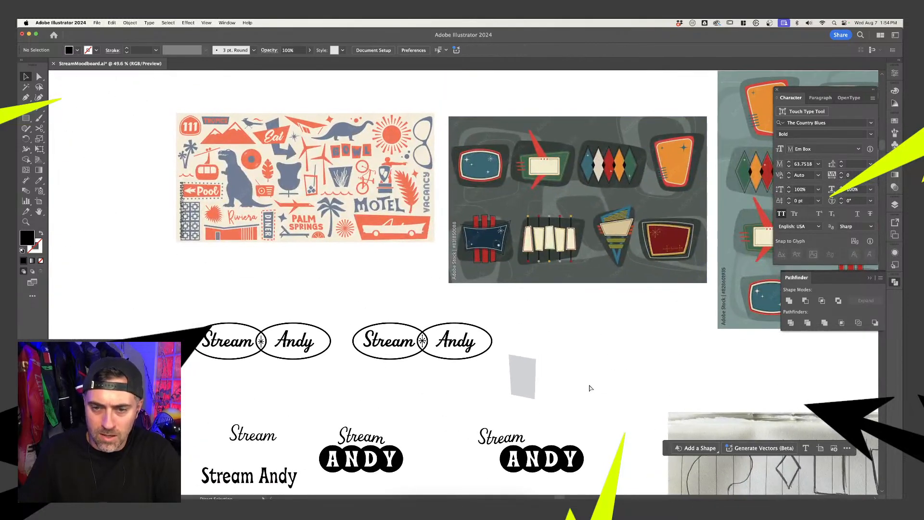
pyautogui.press('super+v')
pyautogui.moveTo(487, 282); pyautogui.dragTo(490, 328)
# - Copy the word "ANDY" and remove it from the pasted lettering so that only "STREAM" is left
pyautogui.doubleClick(576, 337)
pyautogui.click(605, 337)
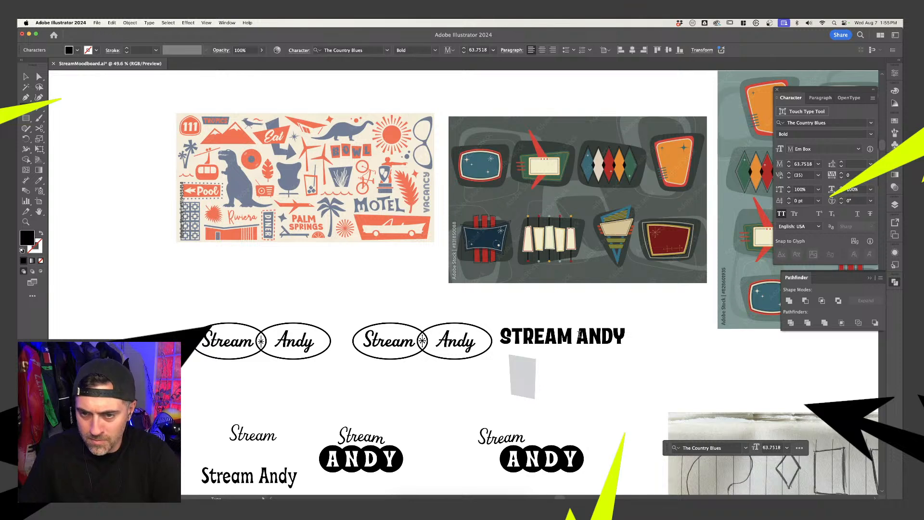
pyautogui.doubleClick(605, 337)
pyautogui.press('super+c')
pyautogui.press('BackSpace')
pyautogui.press('Escape')
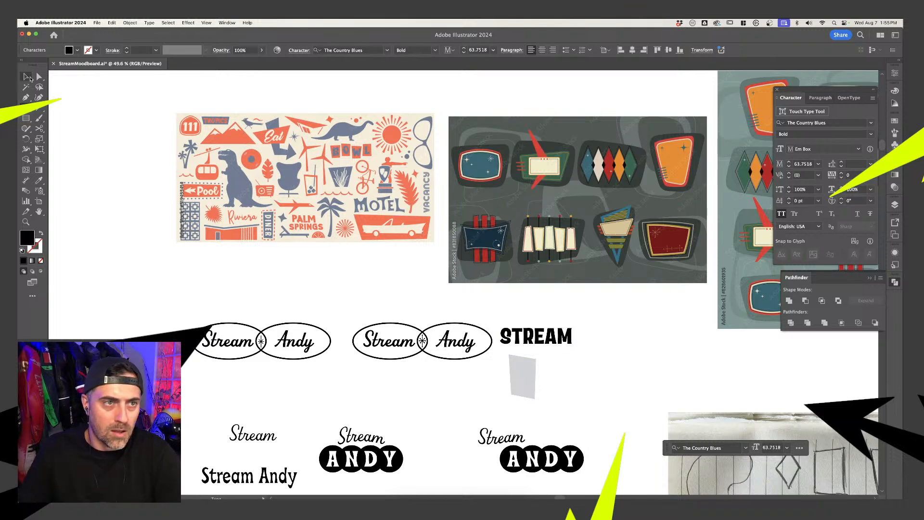
# - Paste "ANDY" as its own text object beside the grey panel and move "STREAM" up above the panel
pyautogui.click(30, 78)
pyautogui.click(619, 362)
pyautogui.press('super+v')
pyautogui.moveTo(548, 333); pyautogui.dragTo(549, 299)
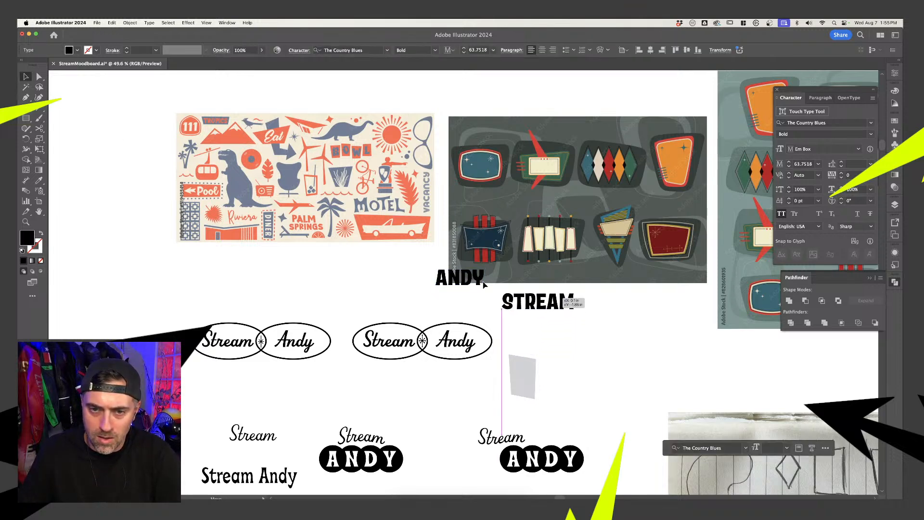
pyautogui.moveTo(484, 284); pyautogui.dragTo(633, 339)
# - Duplicate the grey panel sideways with a partial overlap and repeat the copy to form a row of four
pyautogui.scroll(5, 586, 377)
pyautogui.click(453, 380)
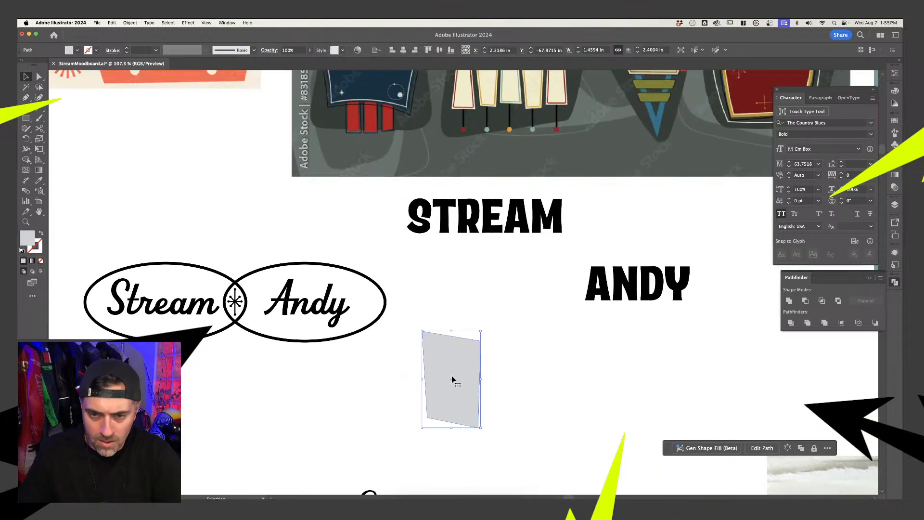
pyautogui.moveTo(452, 380); pyautogui.dragTo(486, 380)
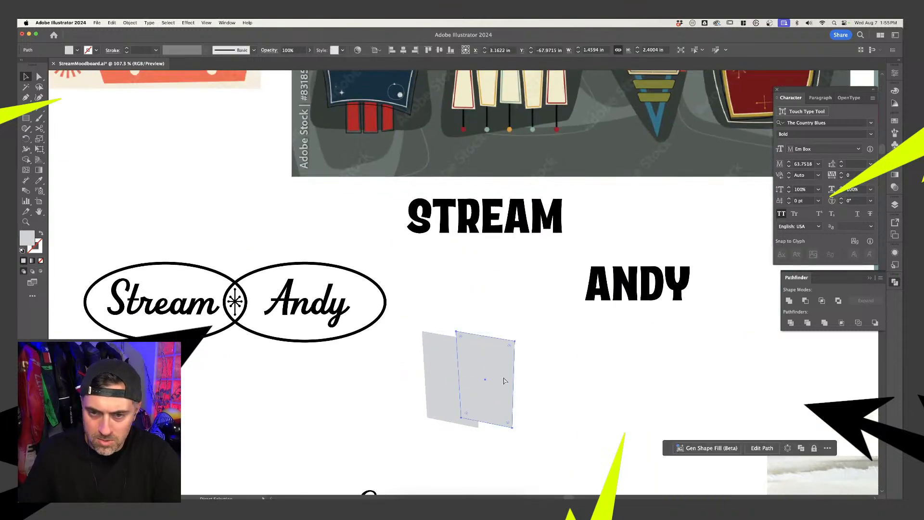
pyautogui.press('super+d')
pyautogui.press('super+d')
pyautogui.press('super+shift+a')
# - Send the second and fourth grey panels to the back of the stacking order
pyautogui.click(483, 373)
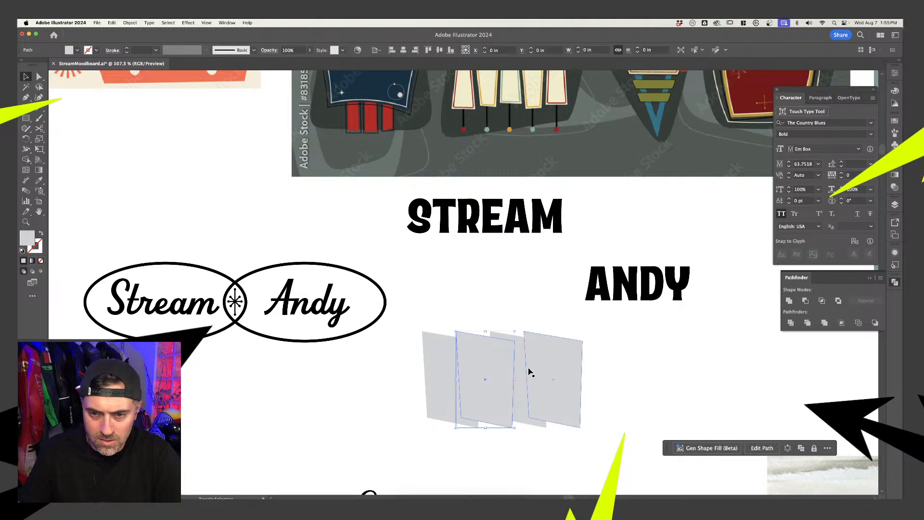
pyautogui.keyDown('shift'); pyautogui.click(530, 373); pyautogui.keyUp('shift')
pyautogui.press('super+shift+bracketleft')
pyautogui.click(603, 377)
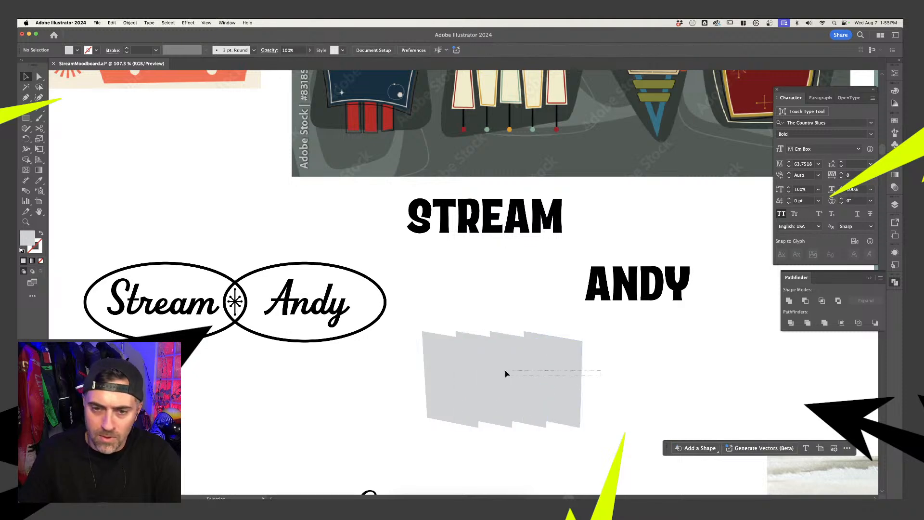
pyautogui.moveTo(505, 371); pyautogui.dragTo(496, 355)
pyautogui.click(595, 373)
pyautogui.press('Delete')
pyautogui.moveTo(470, 313); pyautogui.dragTo(493, 361)
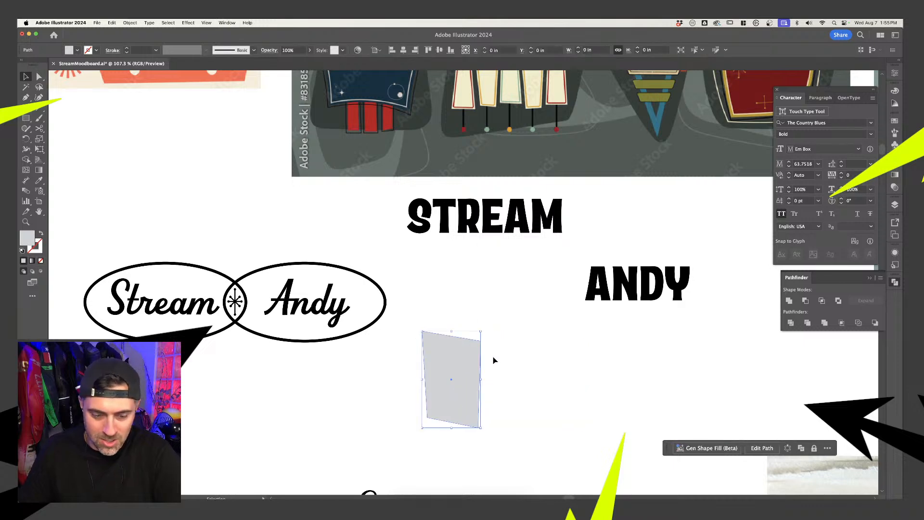
pyautogui.press('super+z')
# - Give all four grey panels a white 4 pt stroke to separate their overlapping edges
pyautogui.moveTo(464, 323); pyautogui.dragTo(378, 378)
pyautogui.click(586, 375)
pyautogui.click(128, 48)
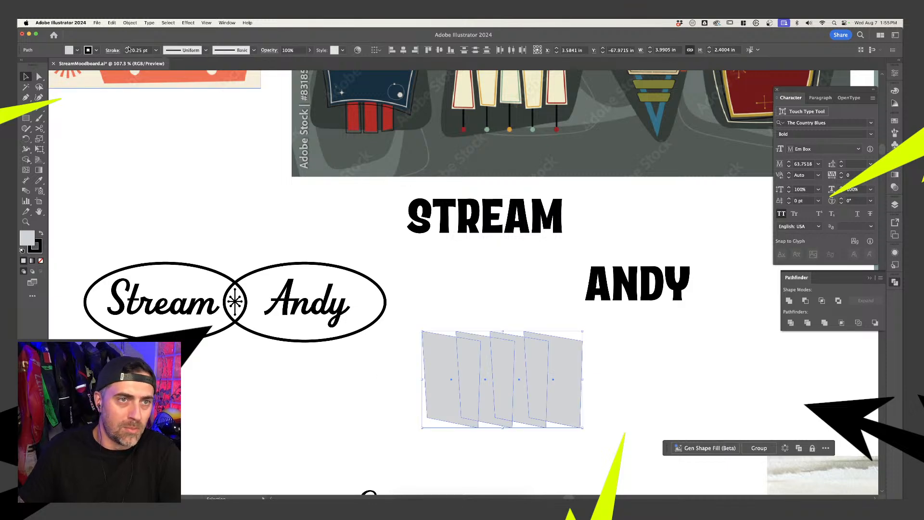
pyautogui.click(96, 50)
pyautogui.click(70, 106)
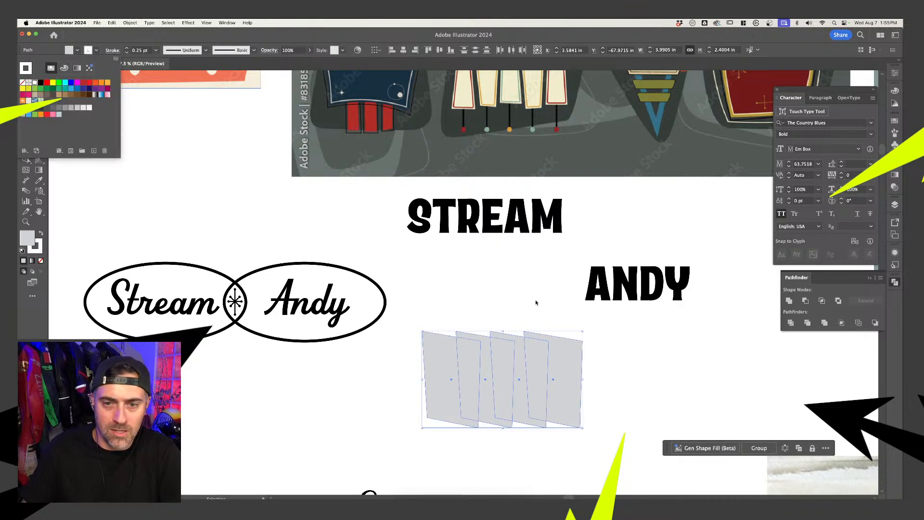
pyautogui.click(127, 48)
pyautogui.click(127, 48)
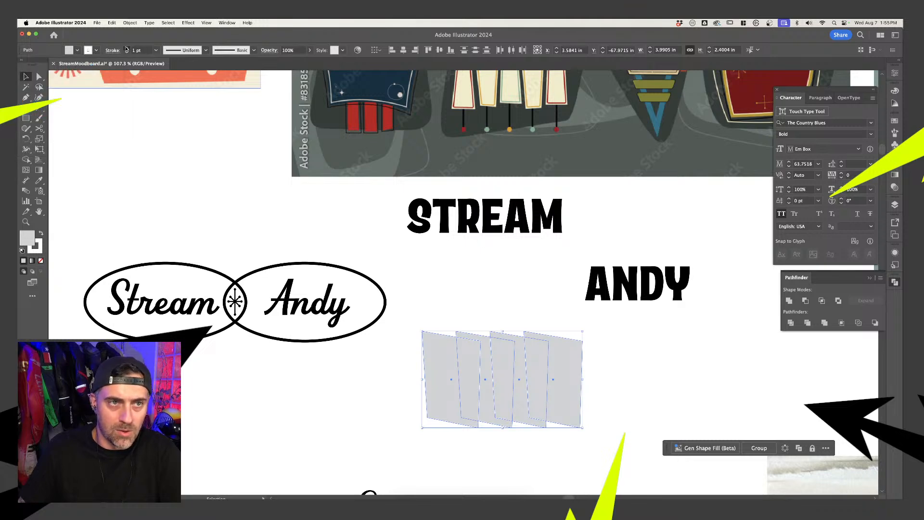
pyautogui.click(126, 48)
pyautogui.click(127, 48)
pyautogui.click(127, 48)
pyautogui.click(119, 52)
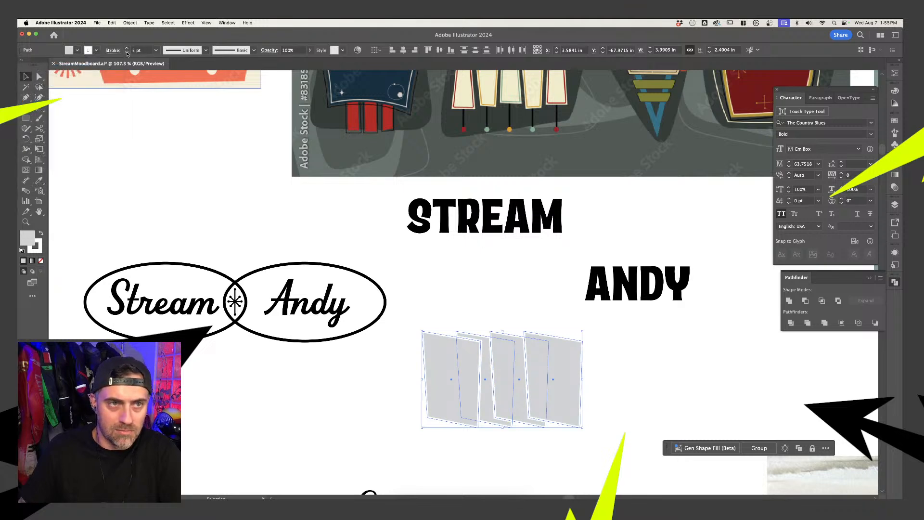
pyautogui.click(509, 306)
# - Send the third and fourth grey panels behind the second one
pyautogui.scroll(-5, 509, 305)
pyautogui.click(492, 283)
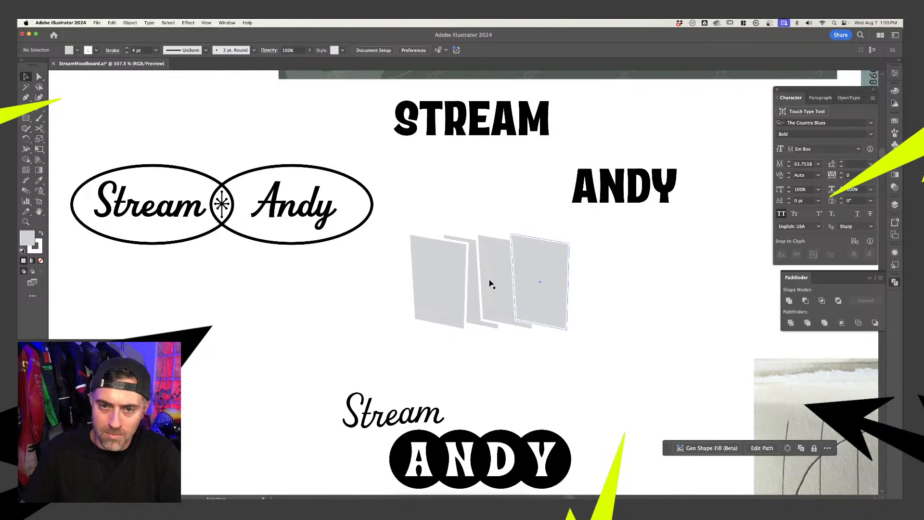
pyautogui.click(480, 299)
pyautogui.keyDown('shift'); pyautogui.click(544, 313); pyautogui.keyUp('shift')
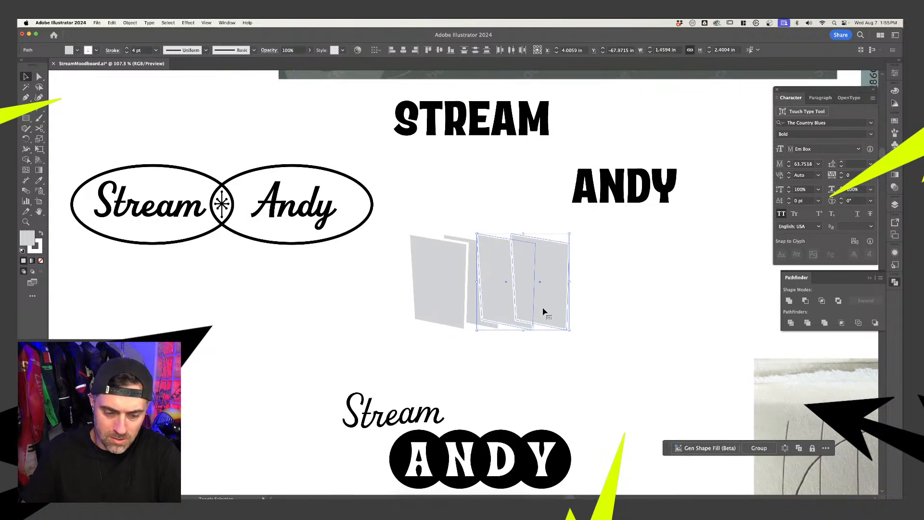
pyautogui.press('Delete')
pyautogui.moveTo(485, 277); pyautogui.dragTo(485, 277)
pyautogui.press('super+z')
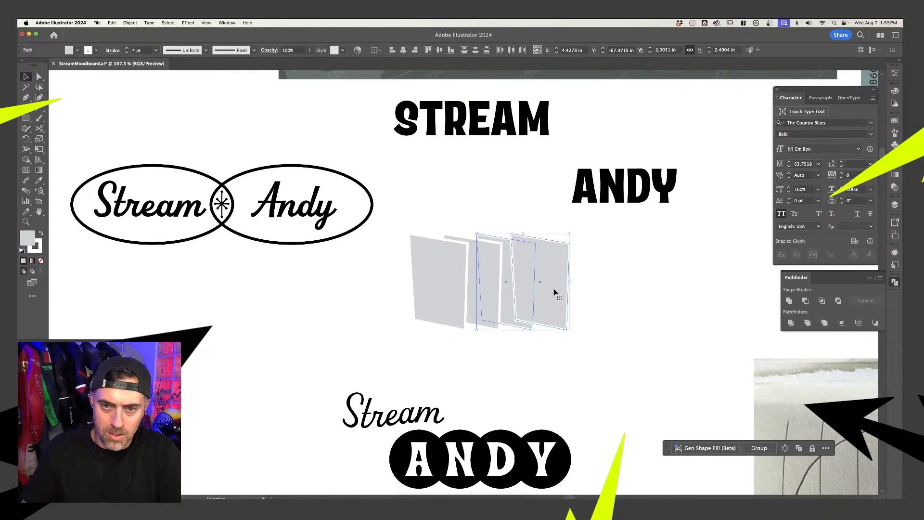
# - Place the fourth grey panel behind the third so that each panel overlaps the next one in the row
pyautogui.click(588, 293)
pyautogui.click(543, 299)
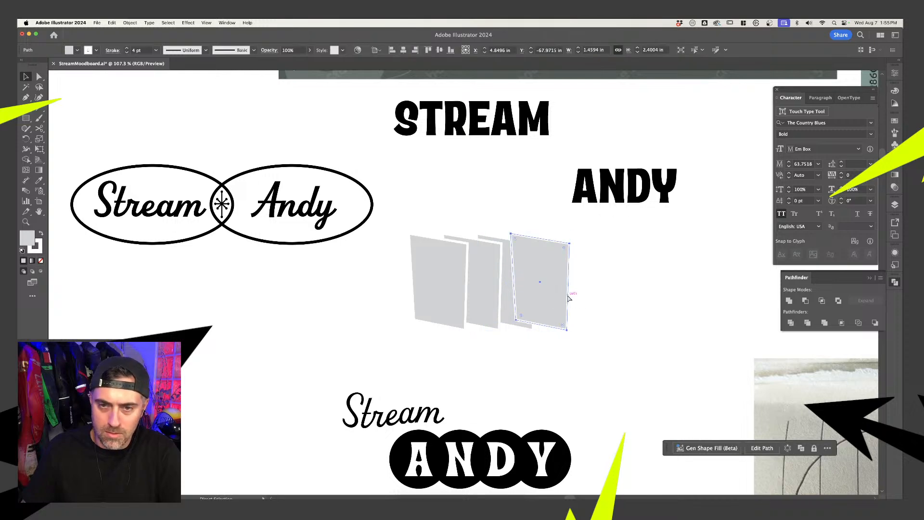
pyautogui.press('Delete')
pyautogui.click(523, 294)
pyautogui.press('super+d')
pyautogui.press('super+[')
pyautogui.click(609, 305)
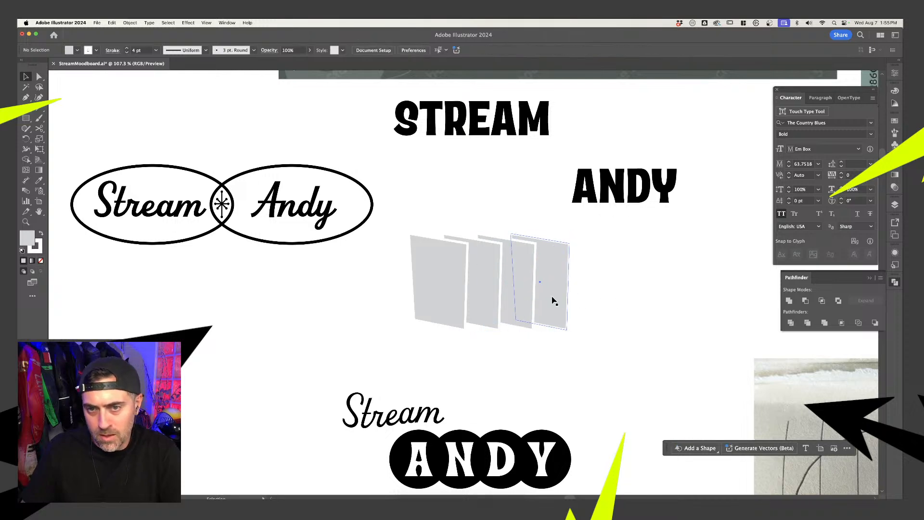
# - Select all four overlapping panels and stretch them horizontally to widen the row
pyautogui.click(552, 297)
pyautogui.keyDown('shift'); pyautogui.click(529, 296); pyautogui.keyUp('shift')
pyautogui.keyDown('shift'); pyautogui.click(495, 296); pyautogui.keyUp('shift')
pyautogui.keyDown('shift'); pyautogui.click(461, 295); pyautogui.keyUp('shift')
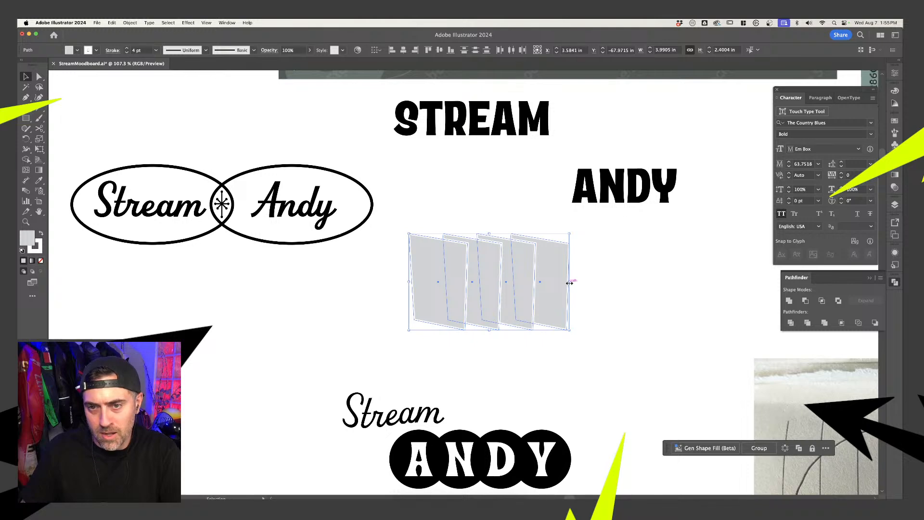
pyautogui.moveTo(569, 282); pyautogui.dragTo(608, 282)
# - Move the "ANDY" lettering onto the row of grey panels
pyautogui.click(569, 188)
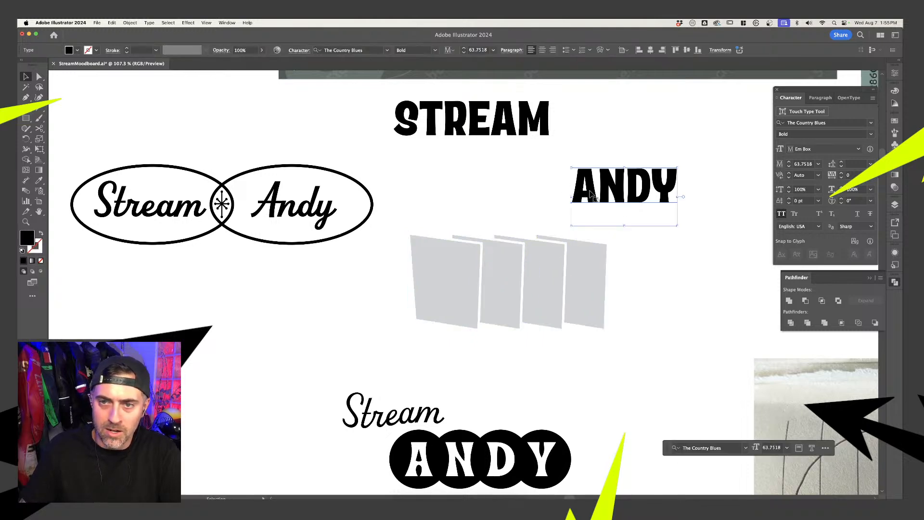
pyautogui.moveTo(591, 193); pyautogui.dragTo(454, 281)
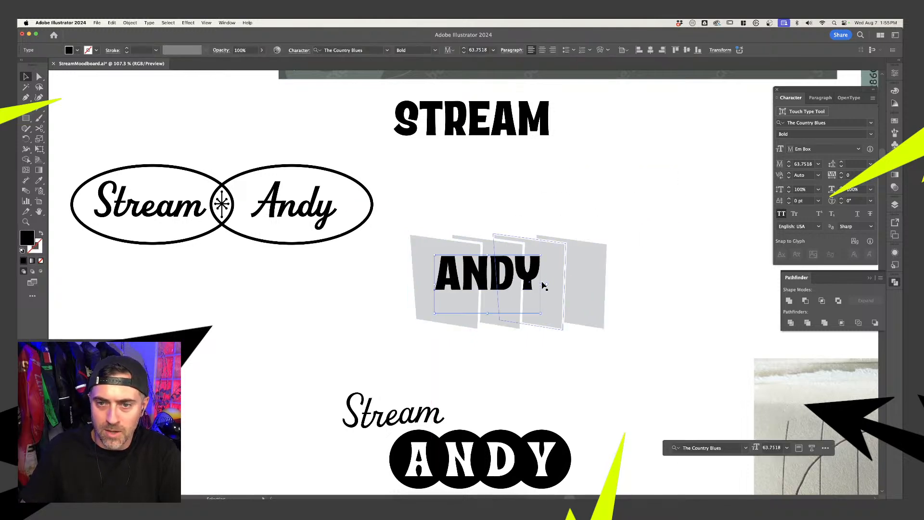
pyautogui.moveTo(541, 284)
pyautogui.mouseDown()
pyautogui.moveTo(574, 284)
pyautogui.moveTo(558, 284)
pyautogui.mouseUp()
pyautogui.press('super+z')
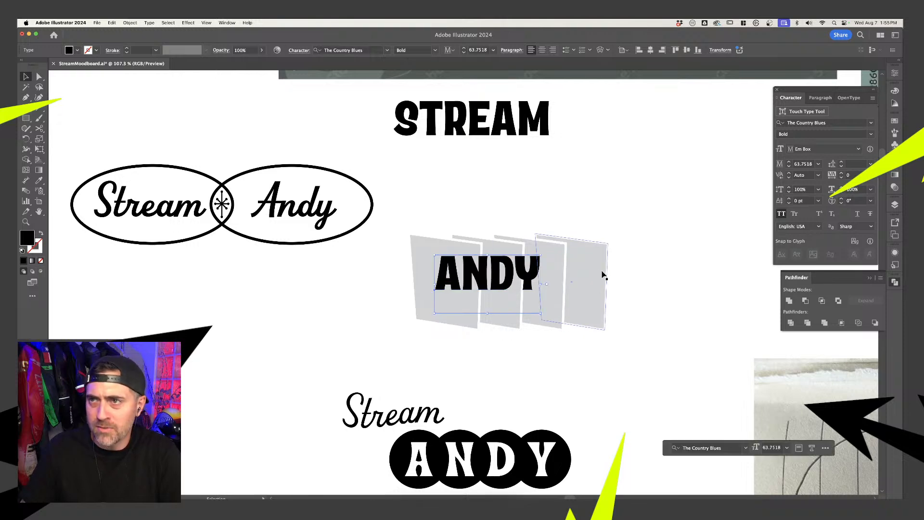
pyautogui.scroll(-5, 602, 272)
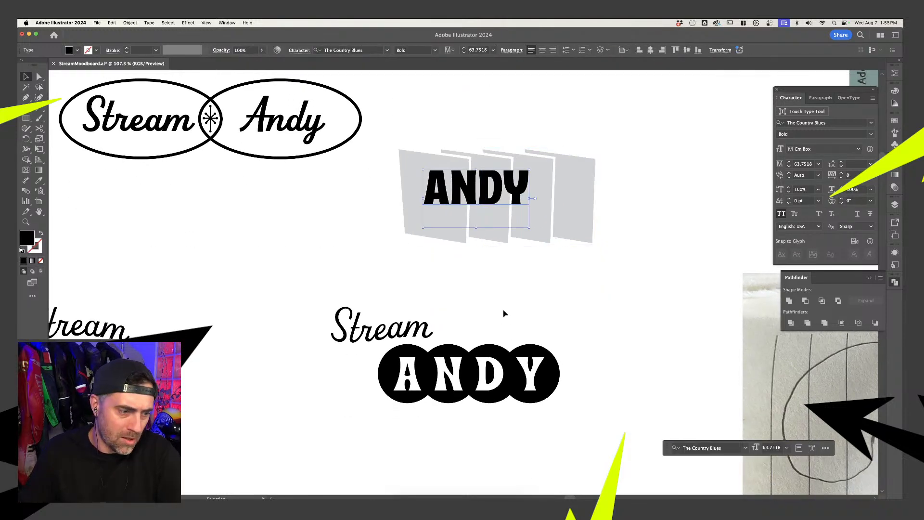
pyautogui.click(504, 314)
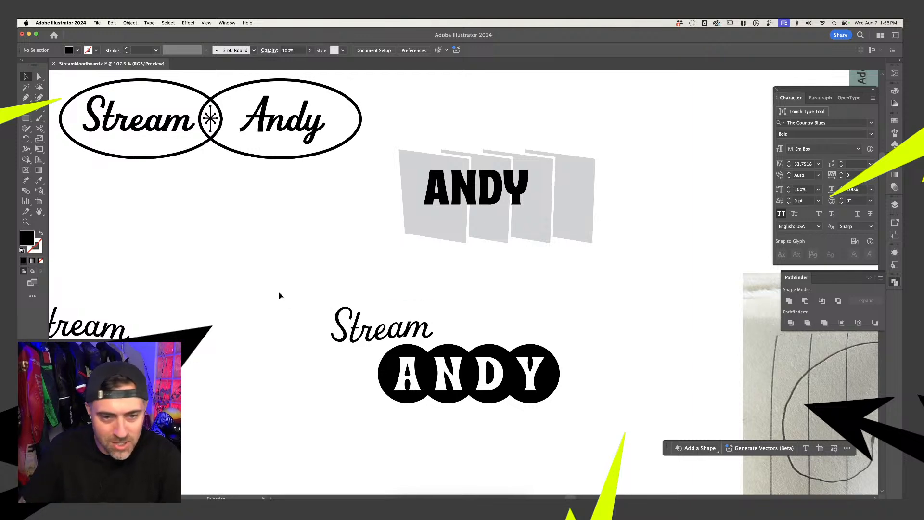
# - Examine the existing Stream Andy logo concepts and the collected group of strongest options
pyautogui.scroll(-3, 280, 296)
pyautogui.scroll(-3, 280, 296)
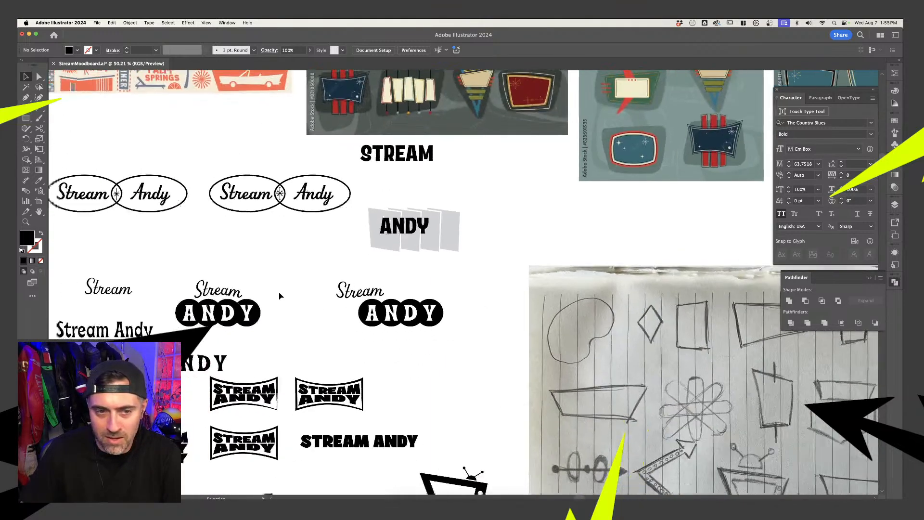
pyautogui.scroll(-5, 390, 294)
pyautogui.hscroll(-4, 390, 294)
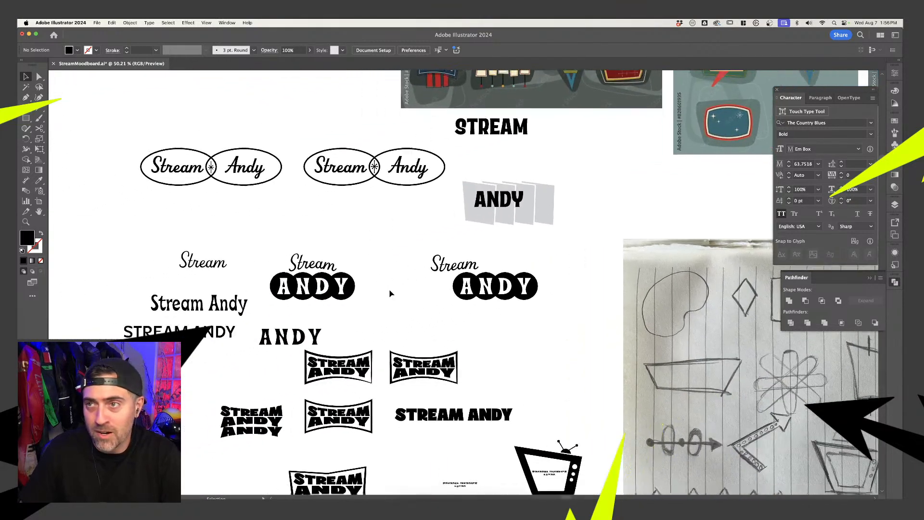
pyautogui.scroll(3, 390, 293)
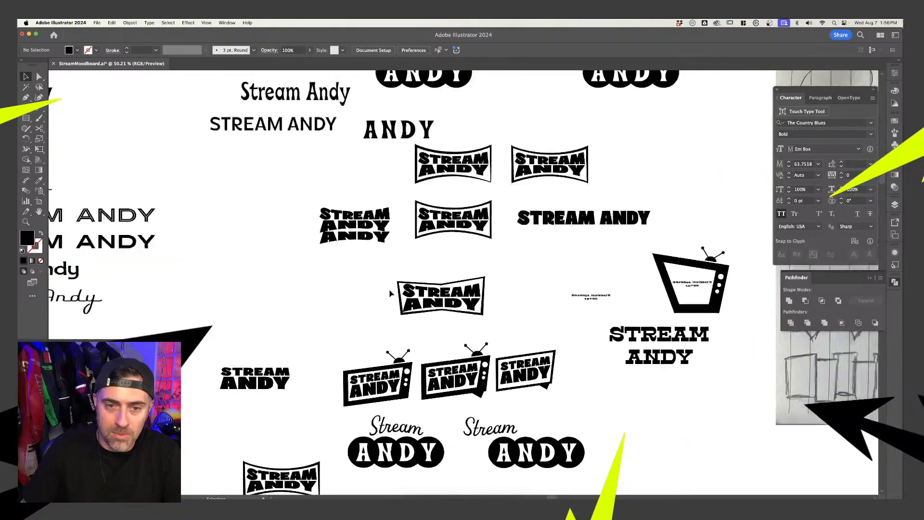
pyautogui.scroll(-6, 392, 289)
pyautogui.scroll(-2, 310, 213)
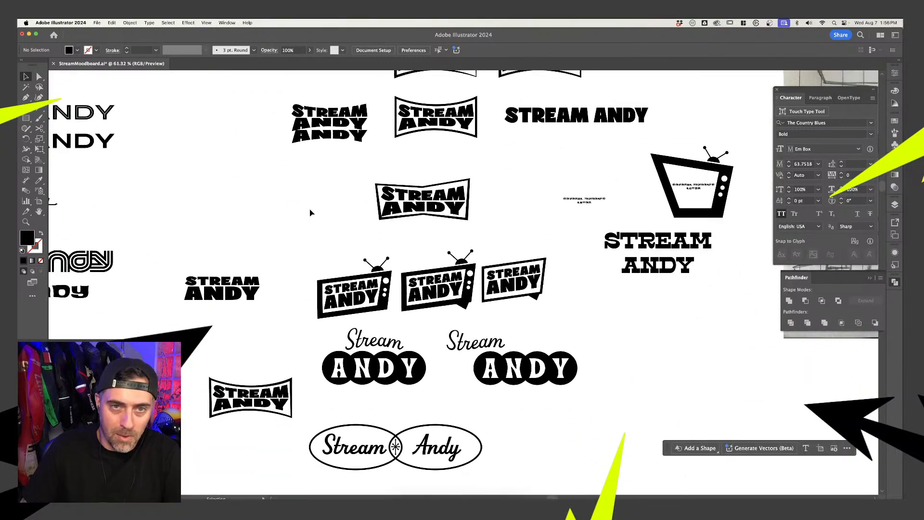